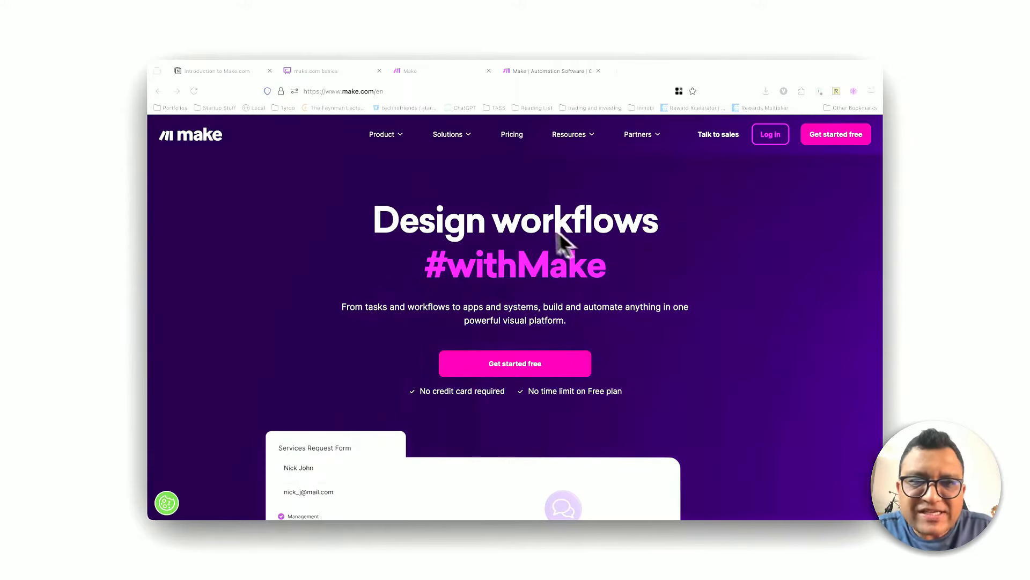
Step: Open Make's Apps & services catalogue and browse the featured and most popular app integrations
{"action": "mouse_move", "coordinate": [398, 138]}
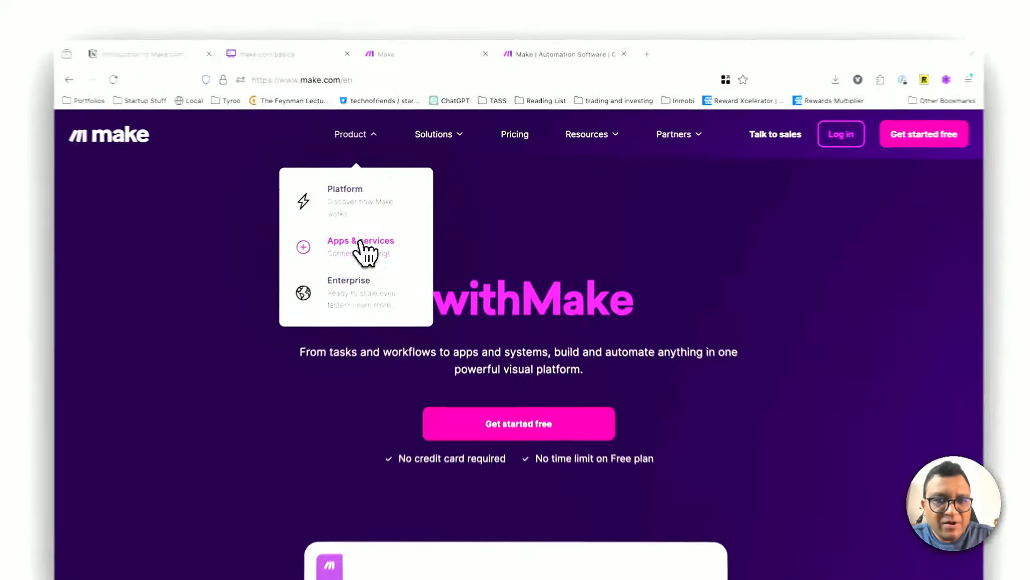
{"action": "left_click", "coordinate": [388, 220]}
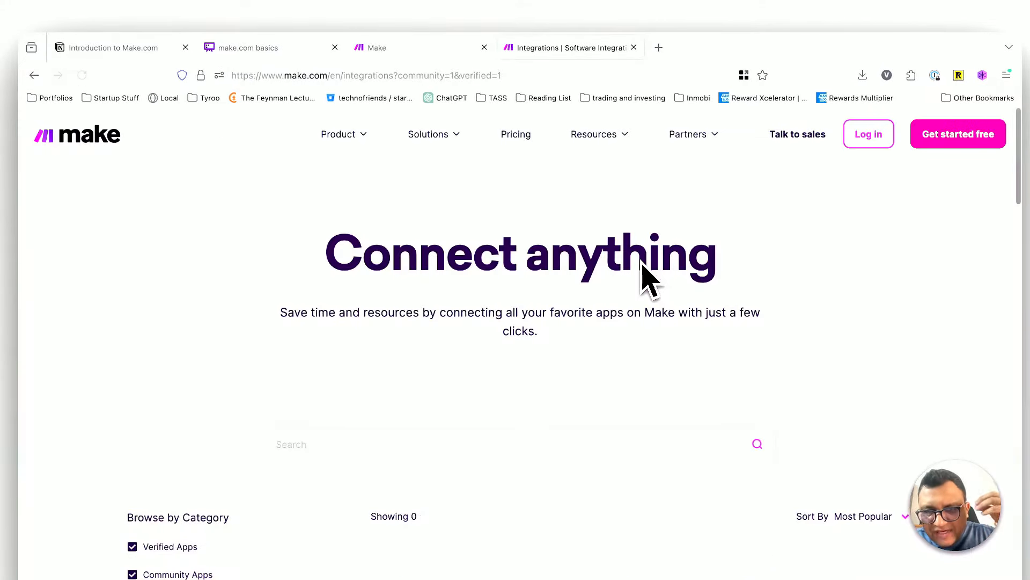
{"action": "scroll", "coordinate": [613, 238], "scroll_direction": "down", "scroll_amount": 4}
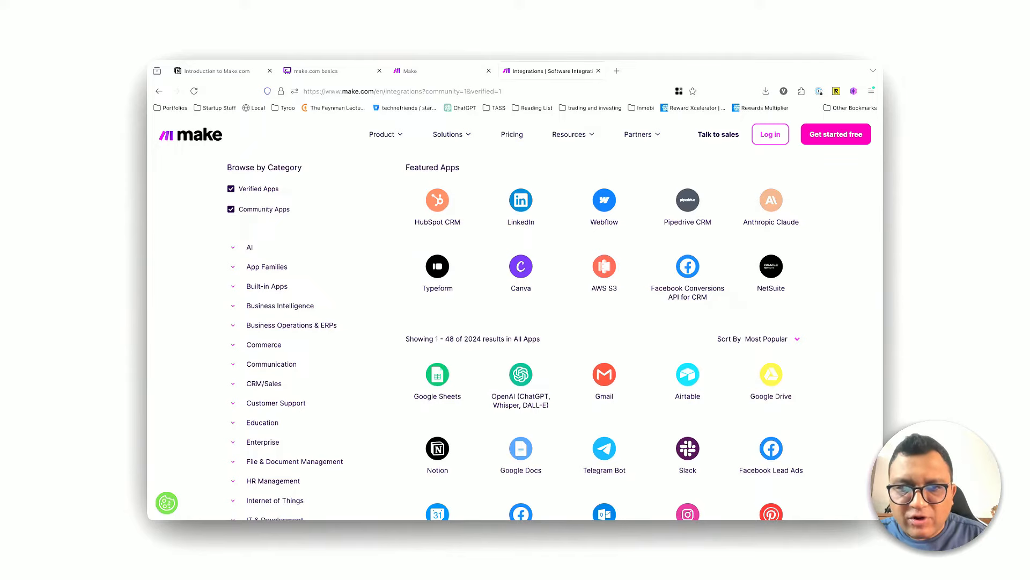
{"action": "scroll", "coordinate": [555, 341], "scroll_direction": "down", "scroll_amount": 1}
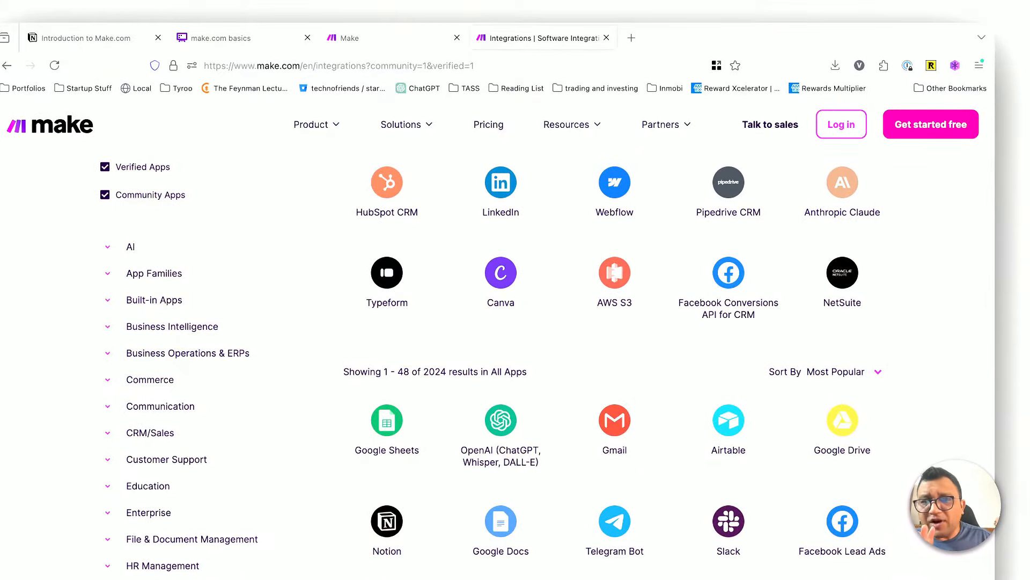
{"action": "scroll", "coordinate": [515, 354], "scroll_direction": "down", "scroll_amount": 2}
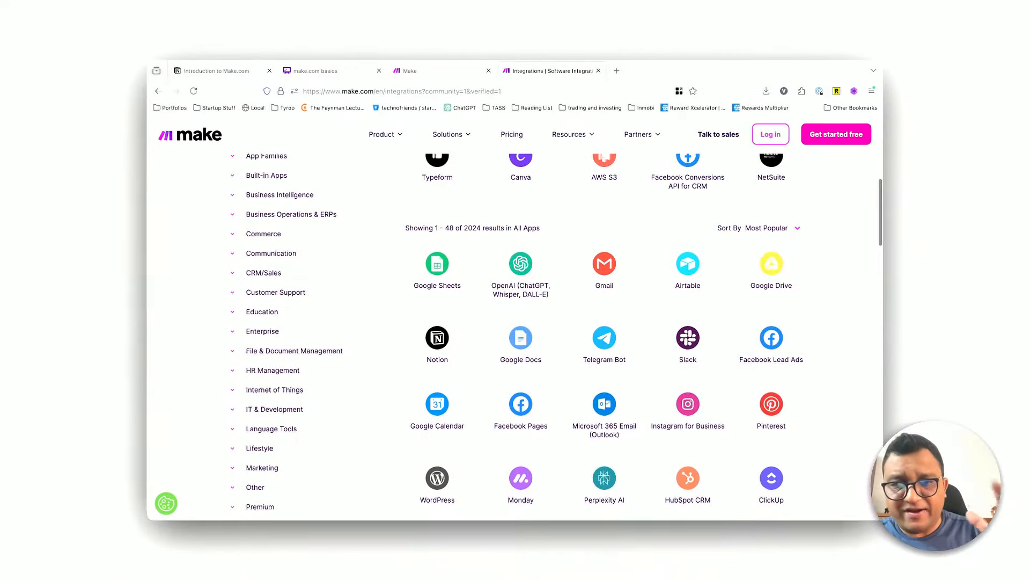
{"action": "scroll", "coordinate": [515, 354], "scroll_direction": "down", "scroll_amount": 1}
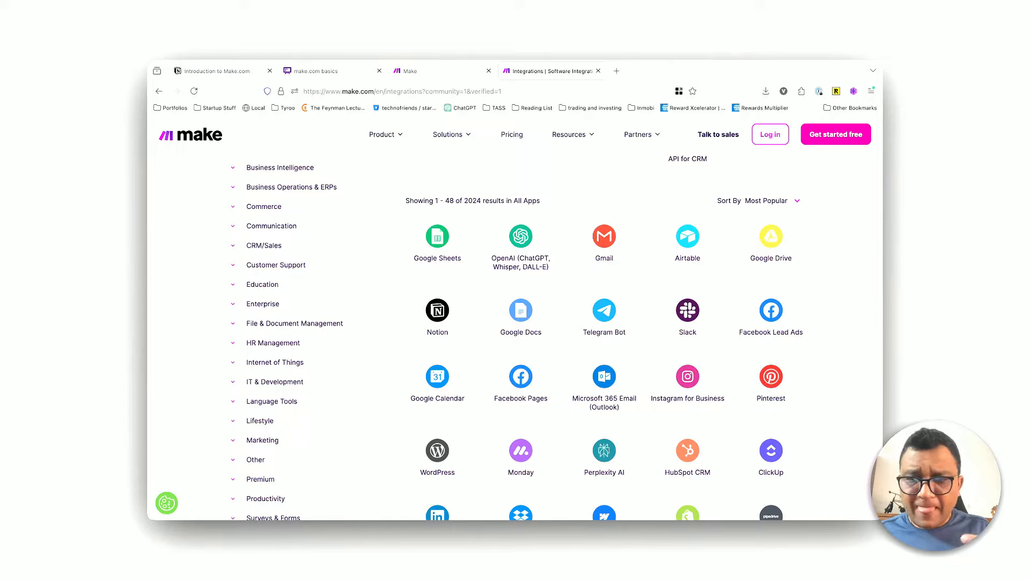
{"action": "scroll", "coordinate": [515, 332], "scroll_direction": "down", "scroll_amount": 10}
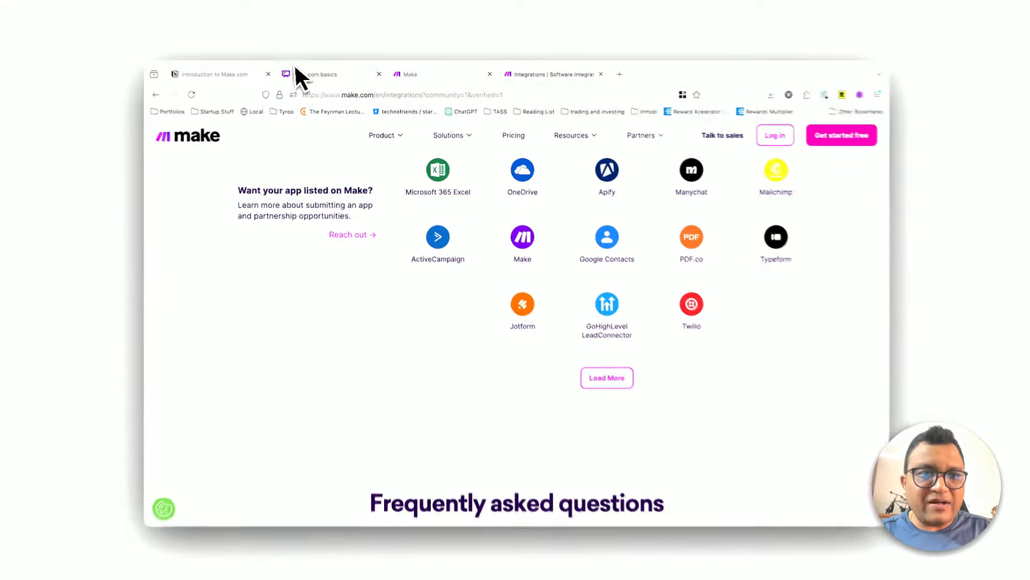
Step: Switch to the make.com basics diagram in Whimsical and review the Google alert content automation flow
{"action": "left_click", "coordinate": [296, 71]}
{"action": "scroll", "coordinate": [601, 457], "scroll_direction": "down", "scroll_amount": 1}
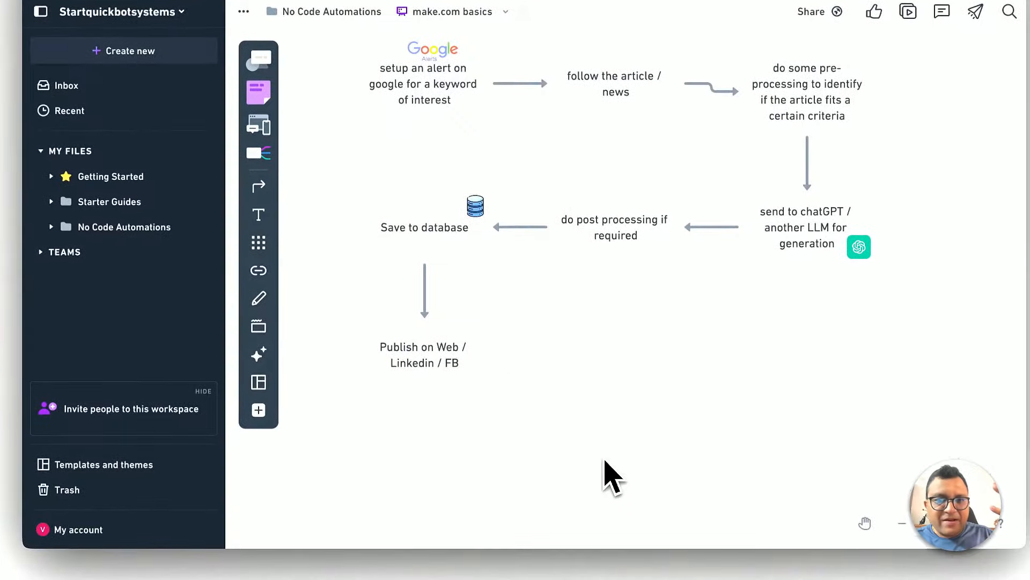
{"action": "scroll", "coordinate": [605, 460], "scroll_direction": "up", "scroll_amount": 1}
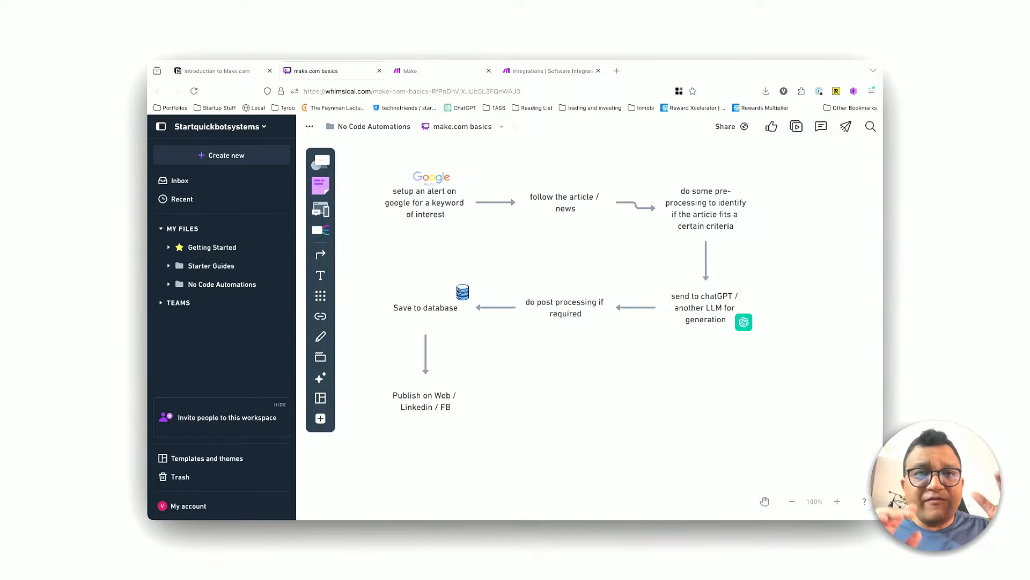
Step: Switch to the Make dashboard and open the AI_Model_Prompt_Hotswap_Demo scenario from the list of all scenarios
{"action": "left_click", "coordinate": [429, 71]}
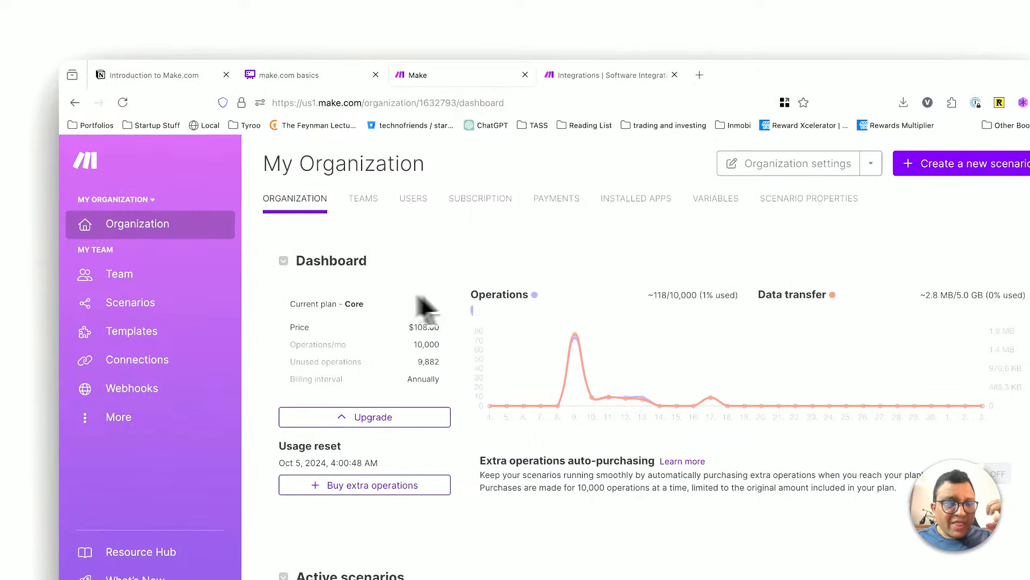
{"action": "left_click", "coordinate": [141, 305]}
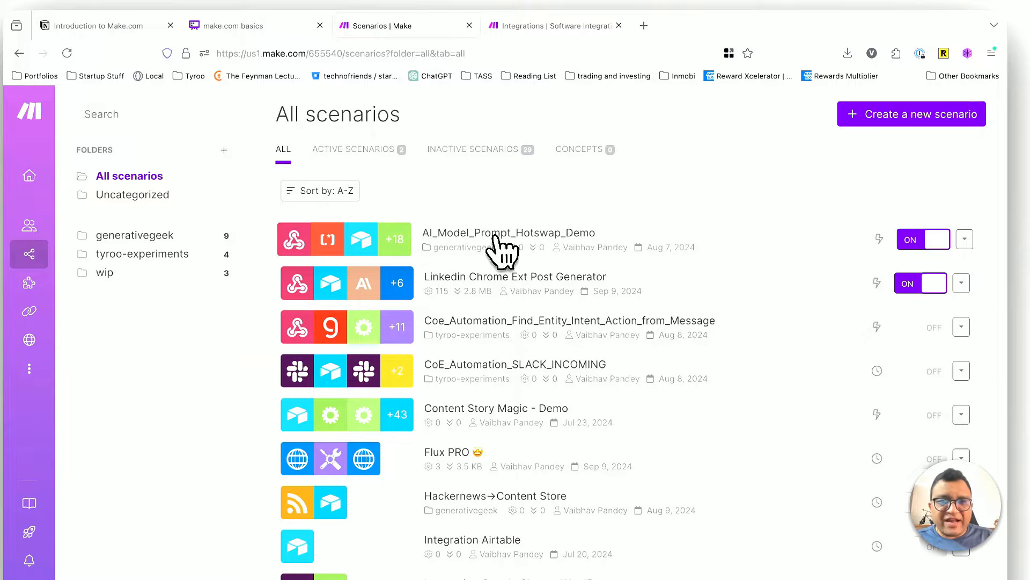
{"action": "left_click", "coordinate": [550, 244]}
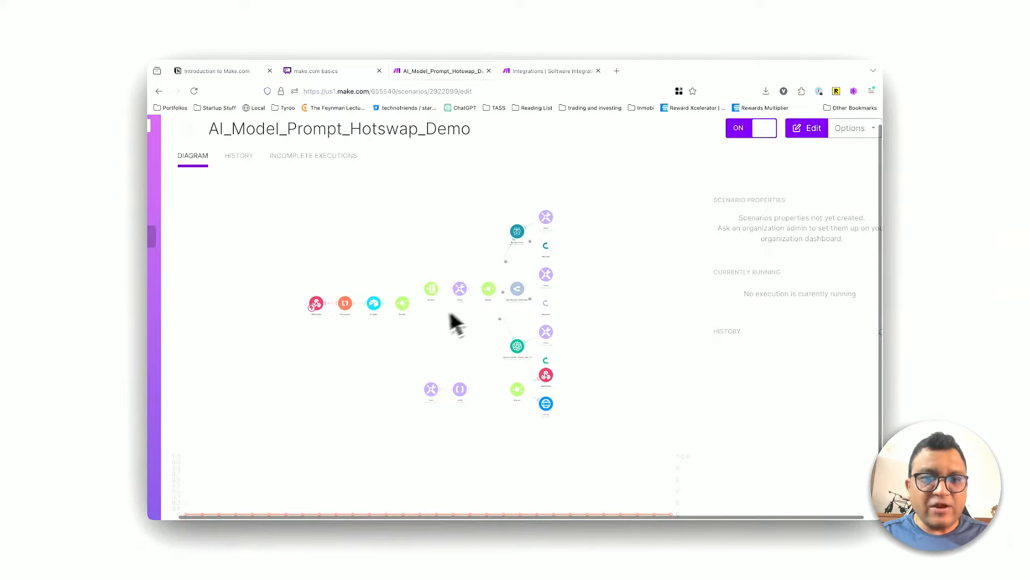
Step: Examine the scenario's modules from the webhook through the routers to the AI model branches, and return to the make.com basics diagram
{"action": "scroll", "coordinate": [427, 327], "scroll_direction": "up", "scroll_amount": 10}
{"action": "scroll", "coordinate": [350, 344], "scroll_direction": "left", "scroll_amount": 3}
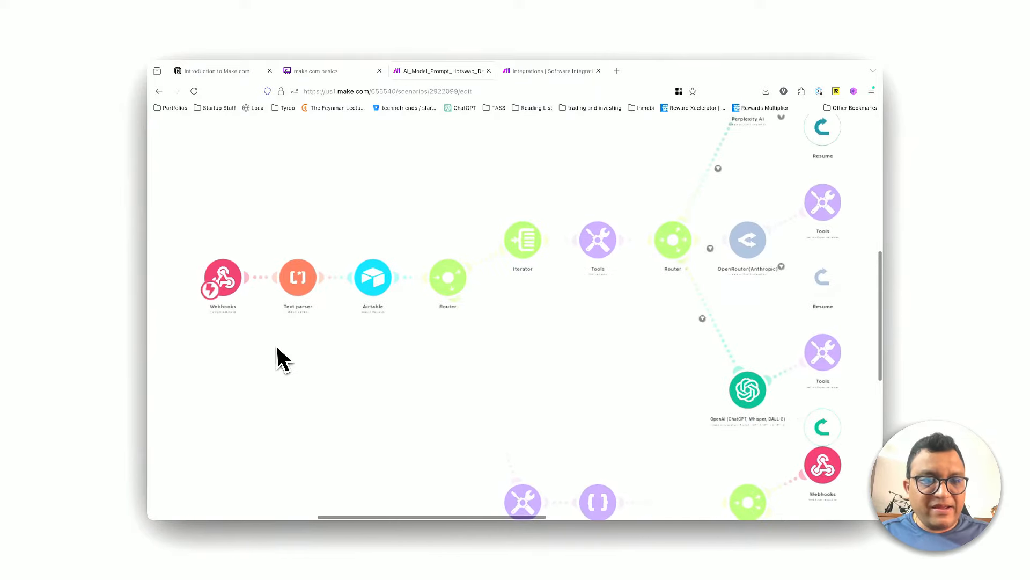
{"action": "scroll", "coordinate": [271, 347], "scroll_direction": "up", "scroll_amount": 5}
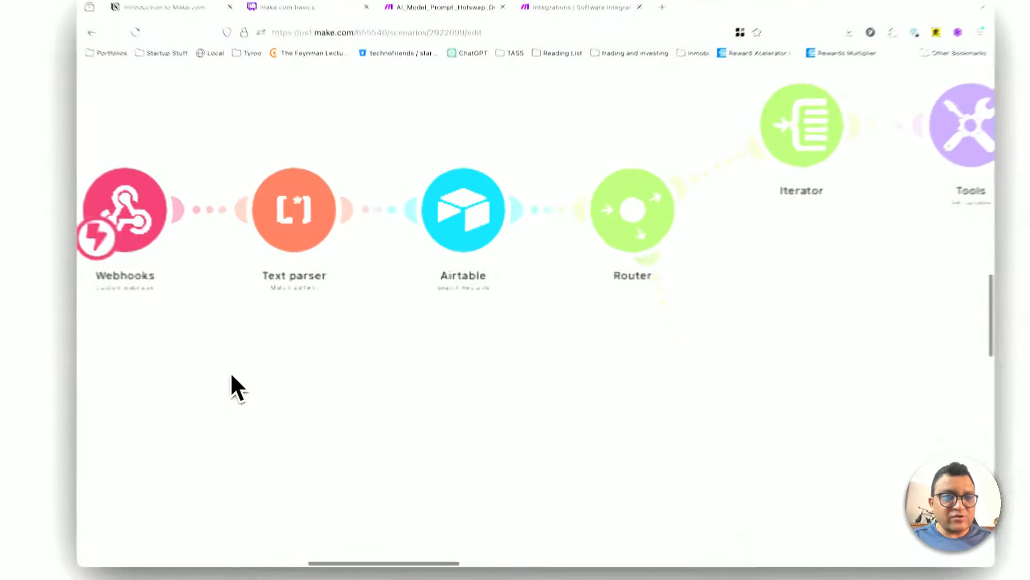
{"action": "scroll", "coordinate": [236, 378], "scroll_direction": "up", "scroll_amount": 4}
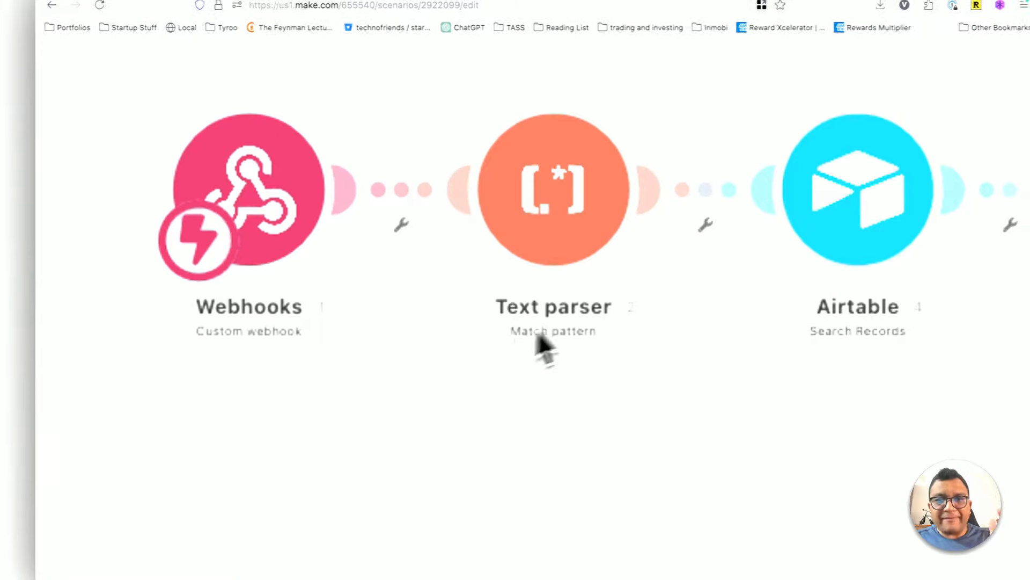
{"action": "scroll", "coordinate": [617, 254], "scroll_direction": "down", "scroll_amount": 5}
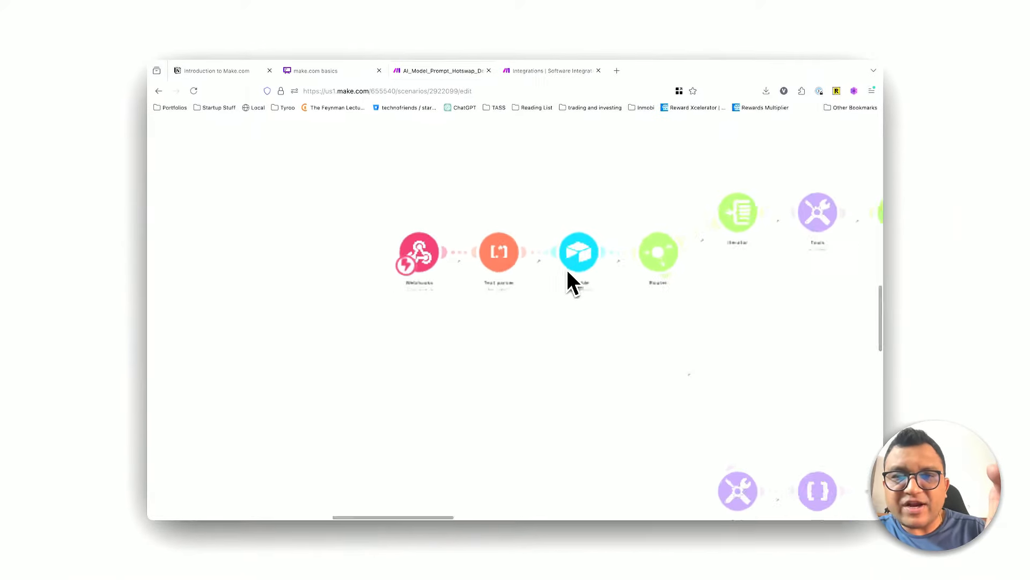
{"action": "scroll", "coordinate": [573, 281], "scroll_direction": "down", "scroll_amount": 1}
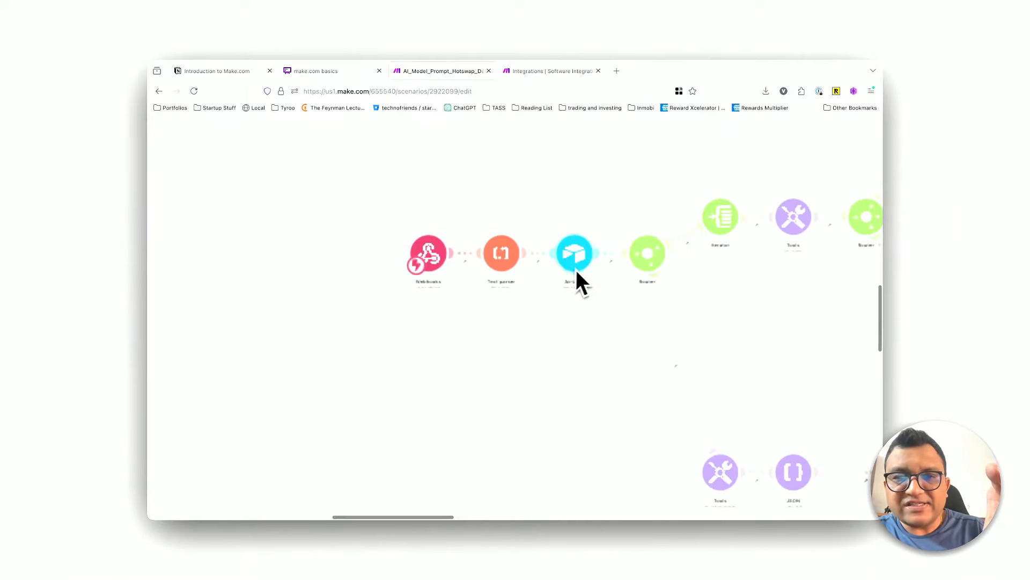
{"action": "scroll", "coordinate": [578, 286], "scroll_direction": "up", "scroll_amount": 3}
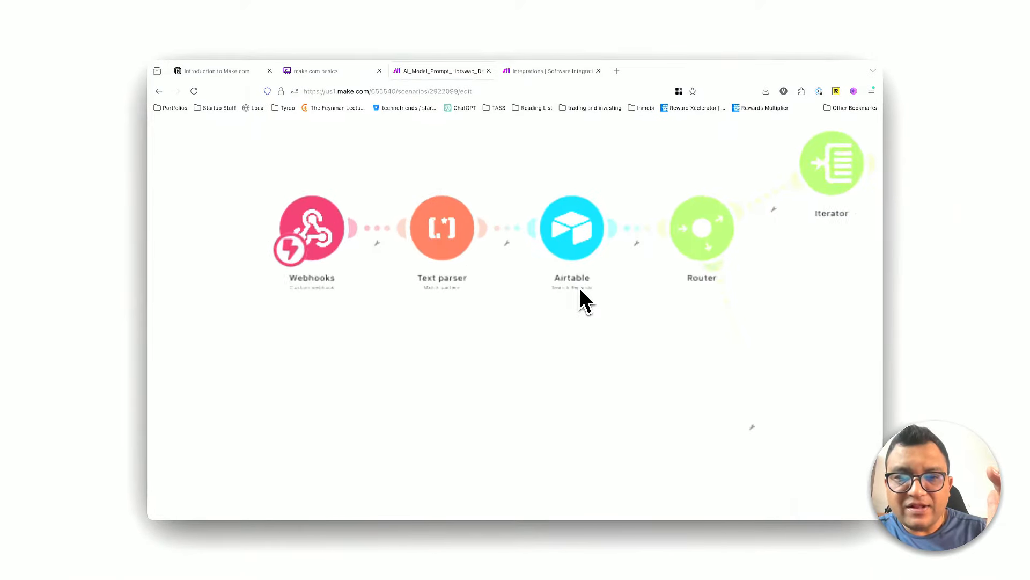
{"action": "scroll", "coordinate": [685, 362], "scroll_direction": "down", "scroll_amount": 3}
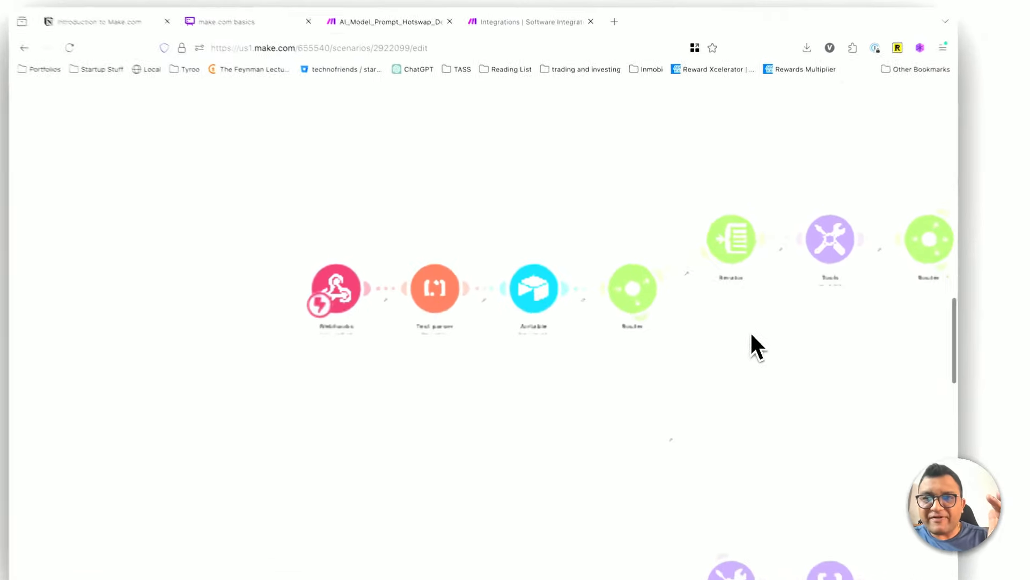
{"action": "left_click_drag", "start_coordinate": [752, 335], "coordinate": [515, 279]}
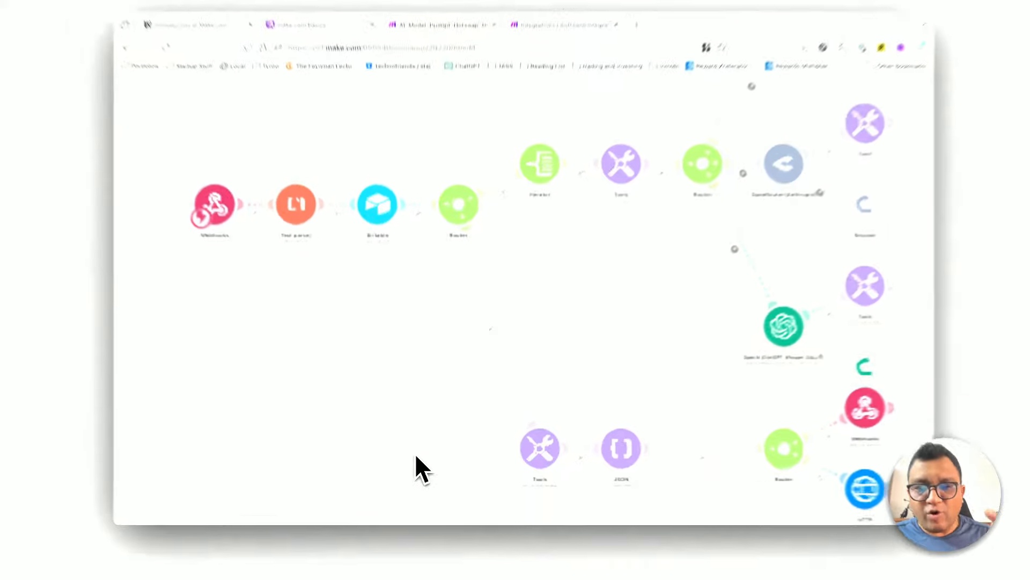
{"action": "left_click", "coordinate": [294, 72]}
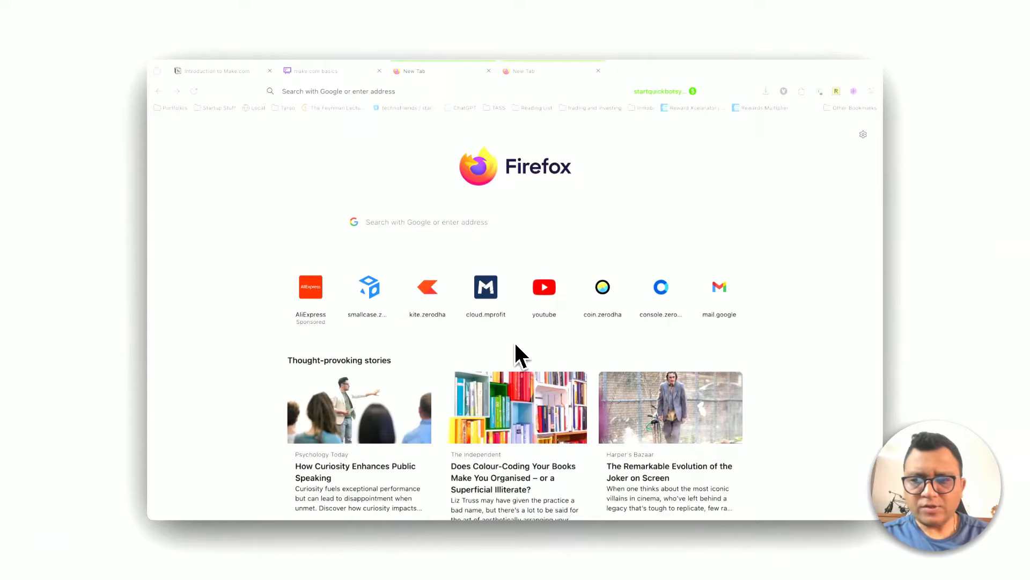
Step: Load the make.com home page in the empty browser tab and look over its introduction
{"action": "left_click", "coordinate": [427, 91]}
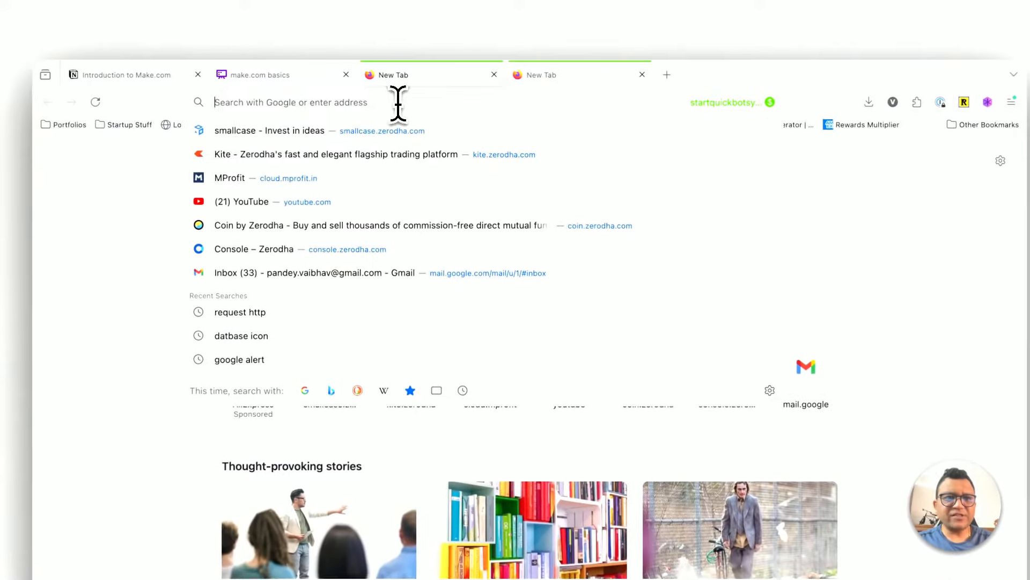
{"action": "type", "text": "make.com/"}
{"action": "key", "text": "Return"}
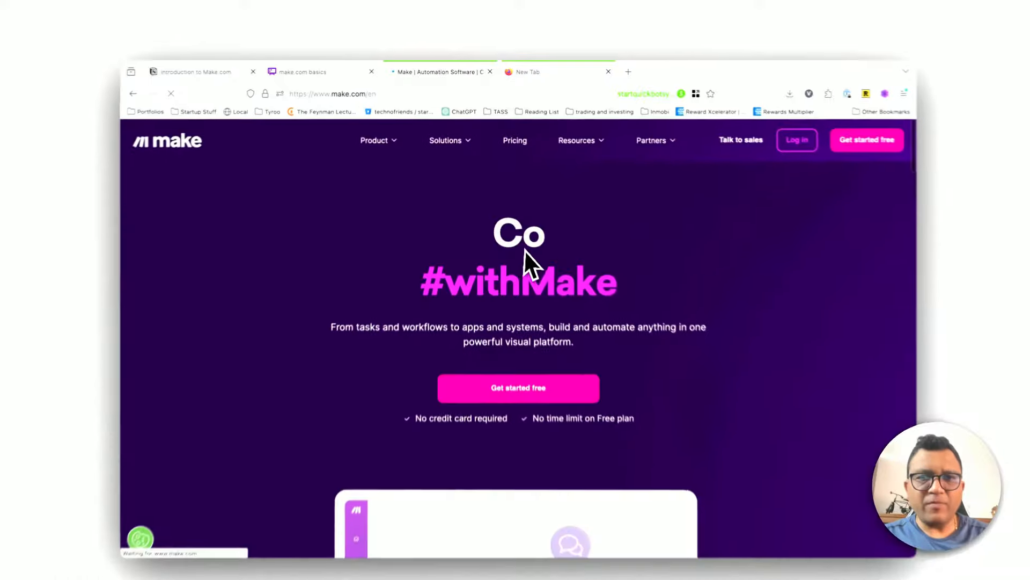
{"action": "key", "text": "XF86AudioMute"}
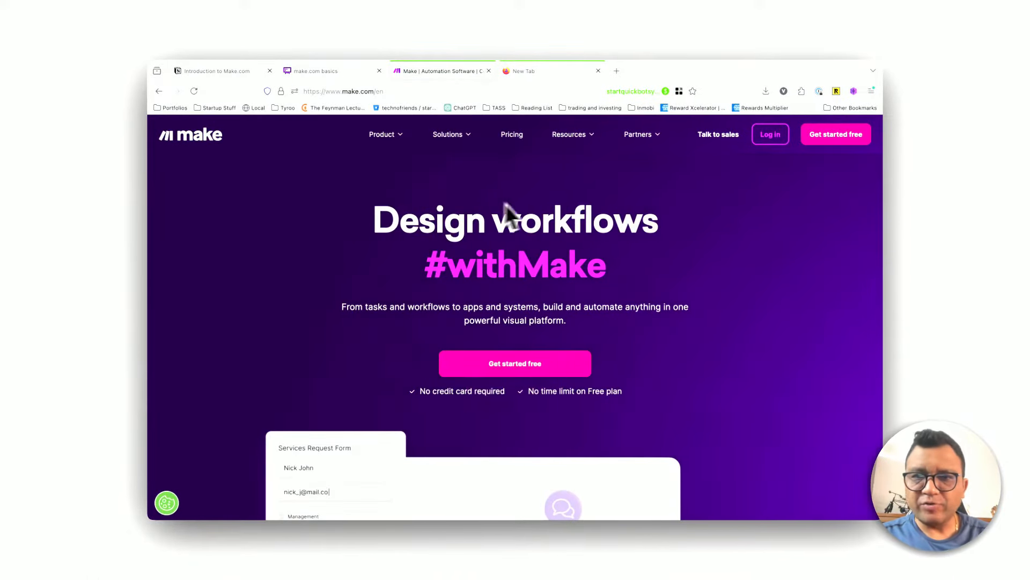
{"action": "scroll", "coordinate": [628, 293], "scroll_direction": "down", "scroll_amount": 1}
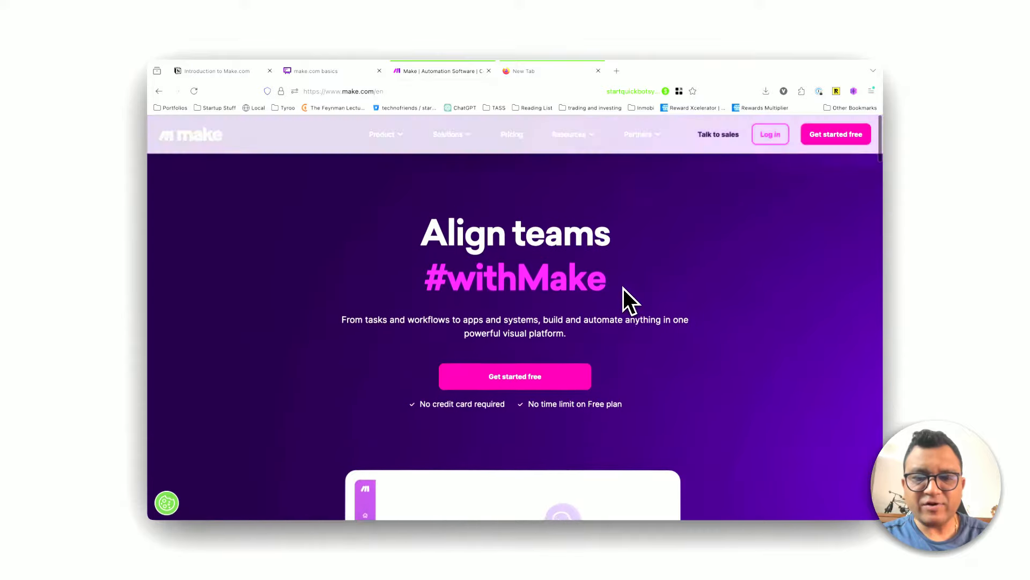
{"action": "scroll", "coordinate": [623, 336], "scroll_direction": "up", "scroll_amount": 1}
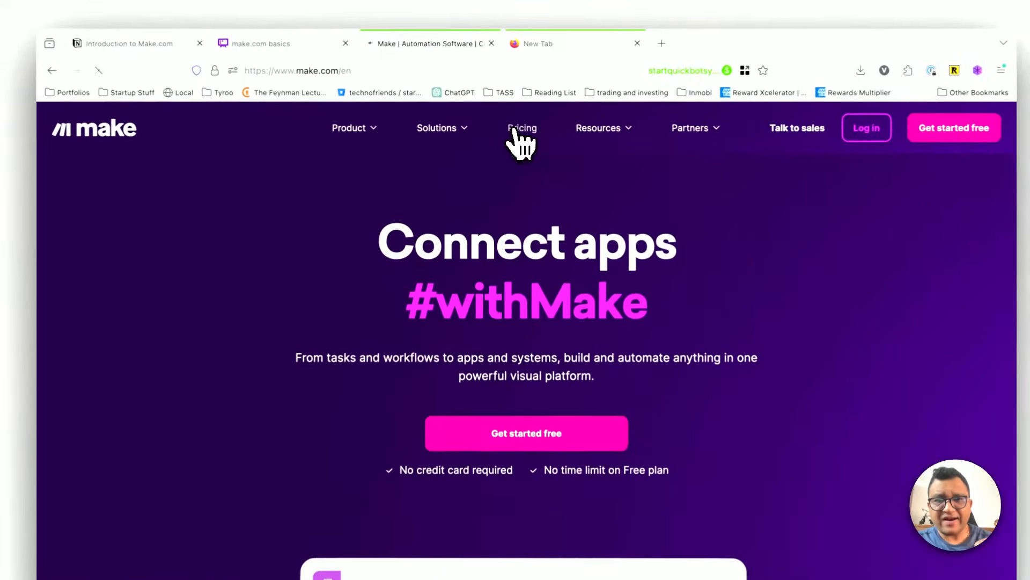
Step: Open Make's pricing page and examine the Free plan's monthly operations allowance
{"action": "left_click", "coordinate": [514, 134]}
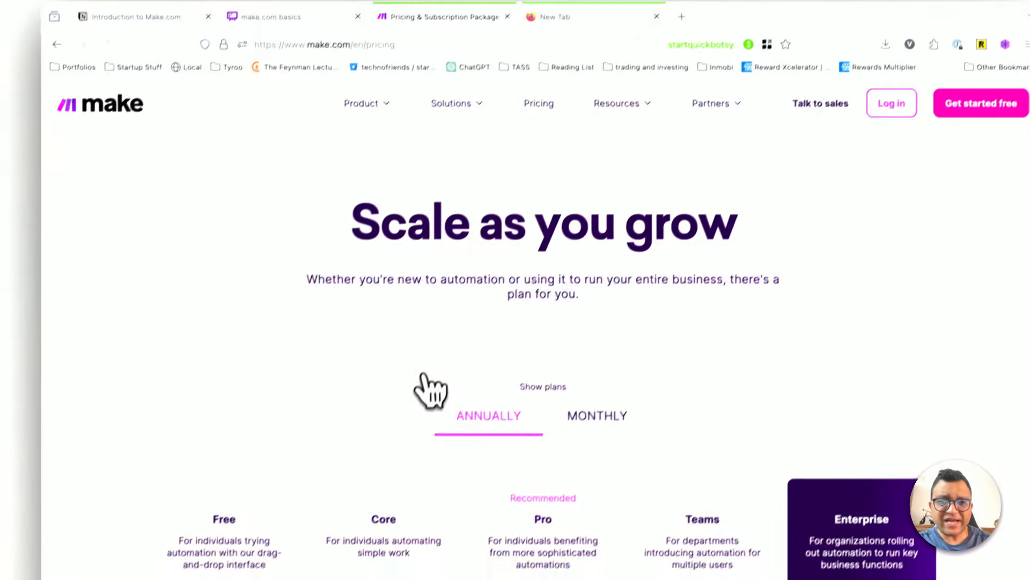
{"action": "scroll", "coordinate": [433, 344], "scroll_direction": "down", "scroll_amount": 3}
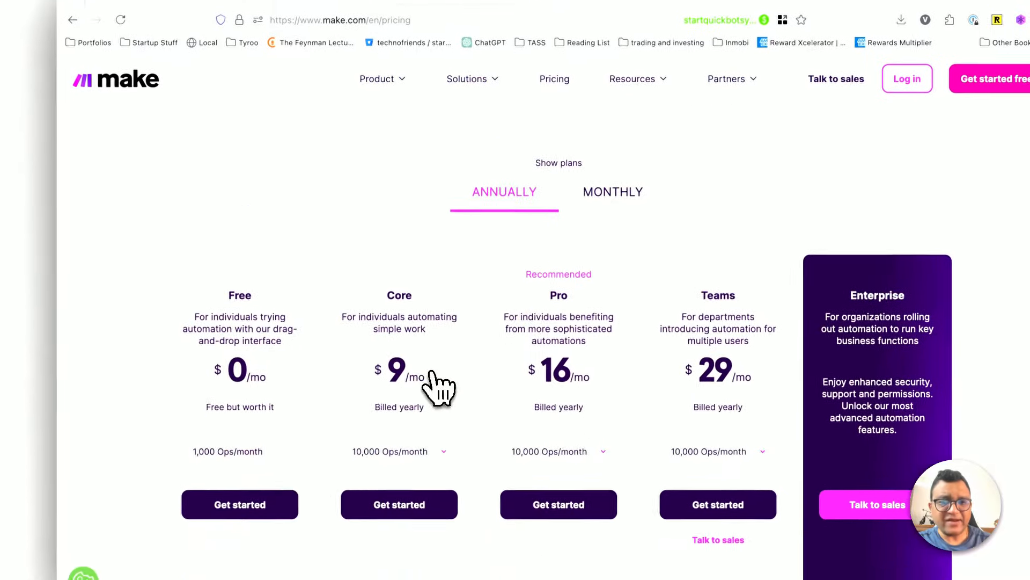
{"action": "scroll", "coordinate": [439, 386], "scroll_direction": "down", "scroll_amount": 2}
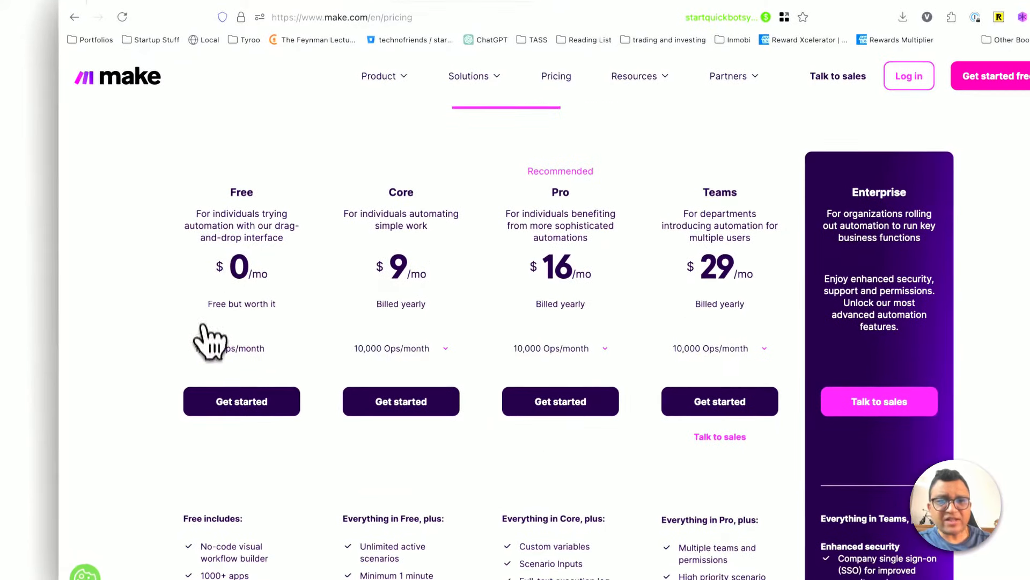
{"action": "left_click_drag", "start_coordinate": [209, 349], "coordinate": [271, 349]}
{"action": "left_click", "coordinate": [273, 353]}
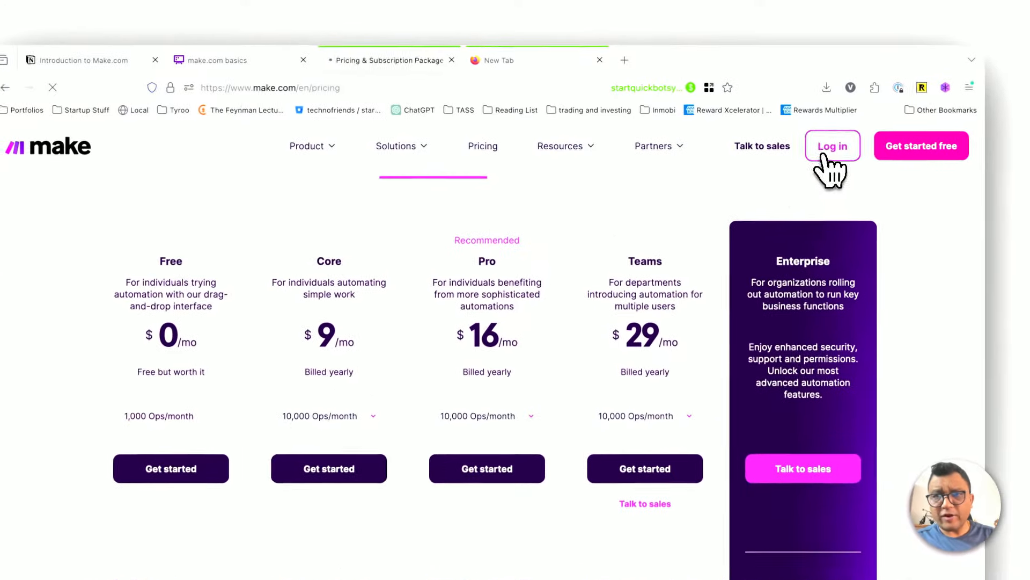
Step: Sign in to Make with Google and open the new account's list of all scenarios
{"action": "left_click", "coordinate": [812, 150]}
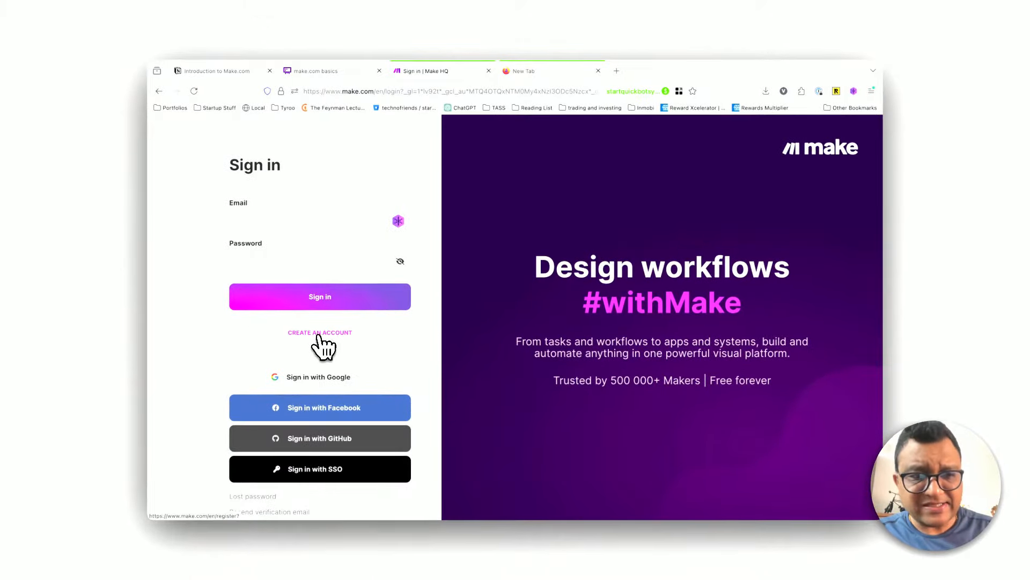
{"action": "left_click", "coordinate": [314, 379]}
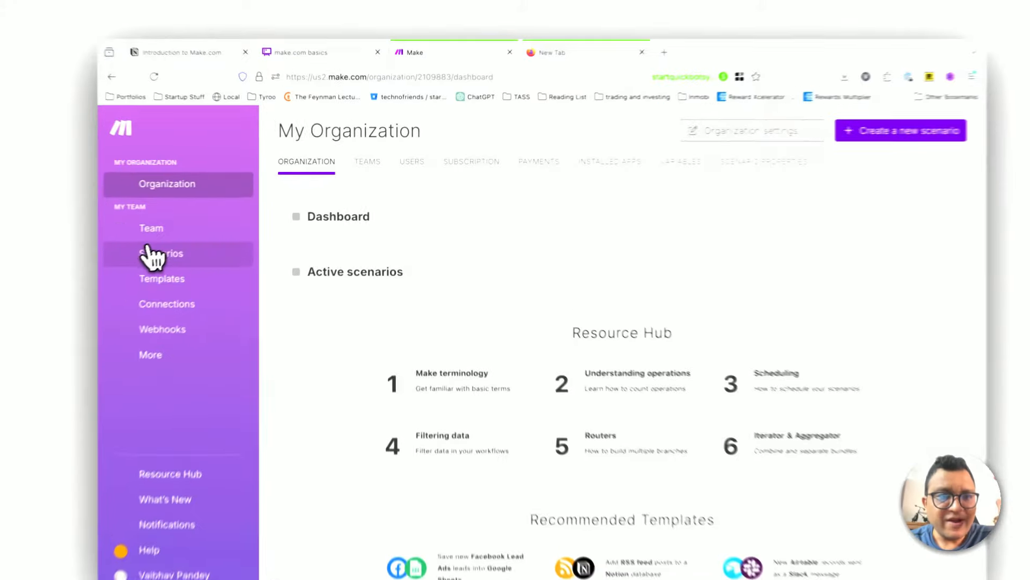
{"action": "left_click", "coordinate": [152, 256]}
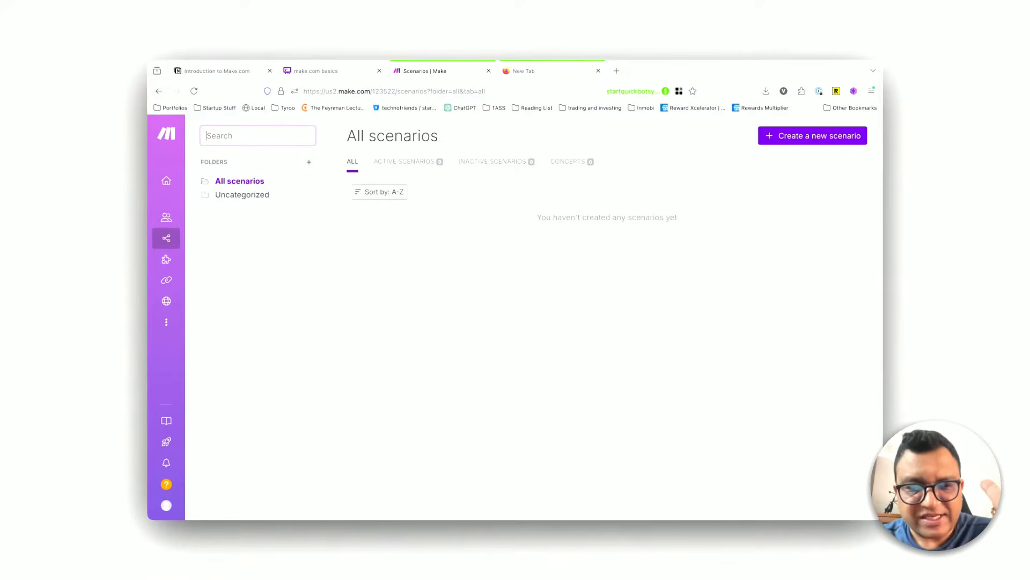
Step: Return to the organization page, expand its Dashboard section and examine the current plan's price, operations and billing interval
{"action": "mouse_move", "coordinate": [175, 170]}
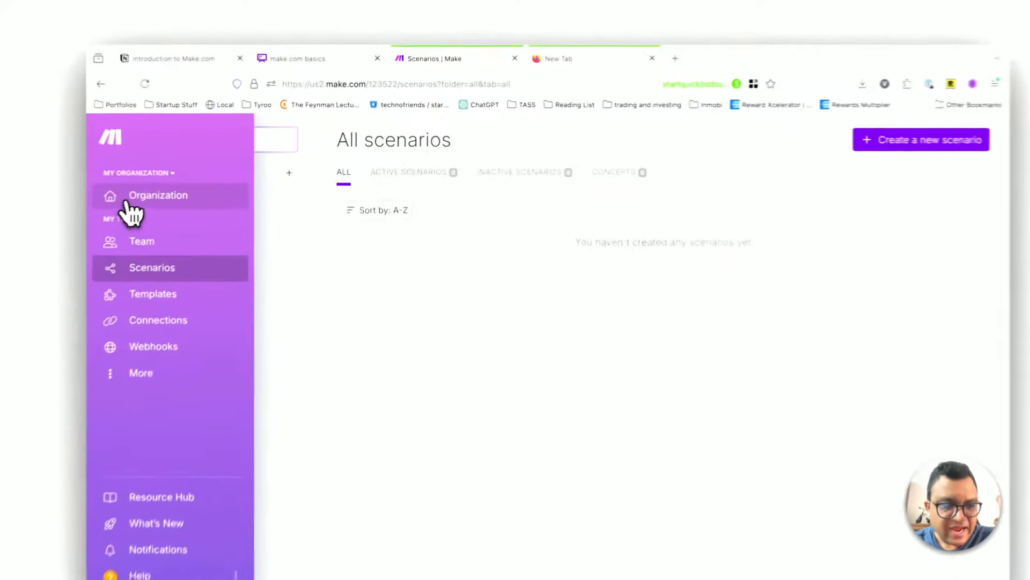
{"action": "left_click", "coordinate": [180, 183]}
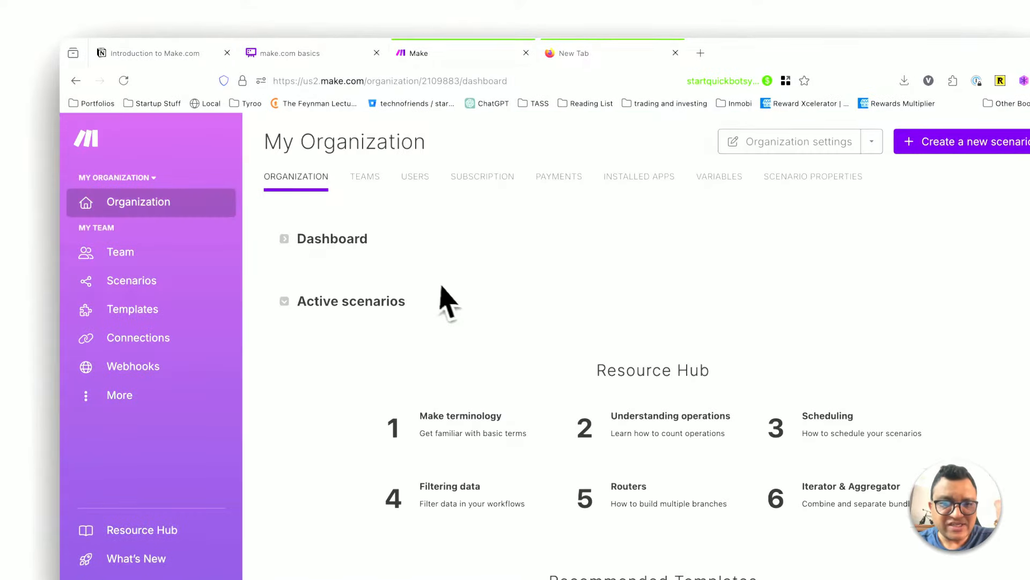
{"action": "left_click", "coordinate": [286, 240]}
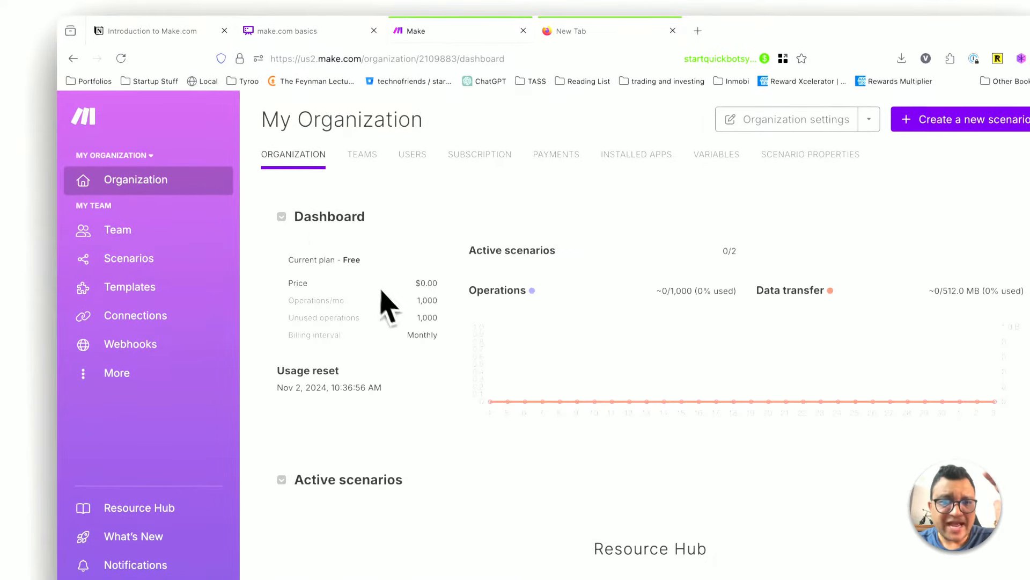
{"action": "left_click_drag", "start_coordinate": [418, 286], "coordinate": [436, 335]}
{"action": "left_click", "coordinate": [436, 336]}
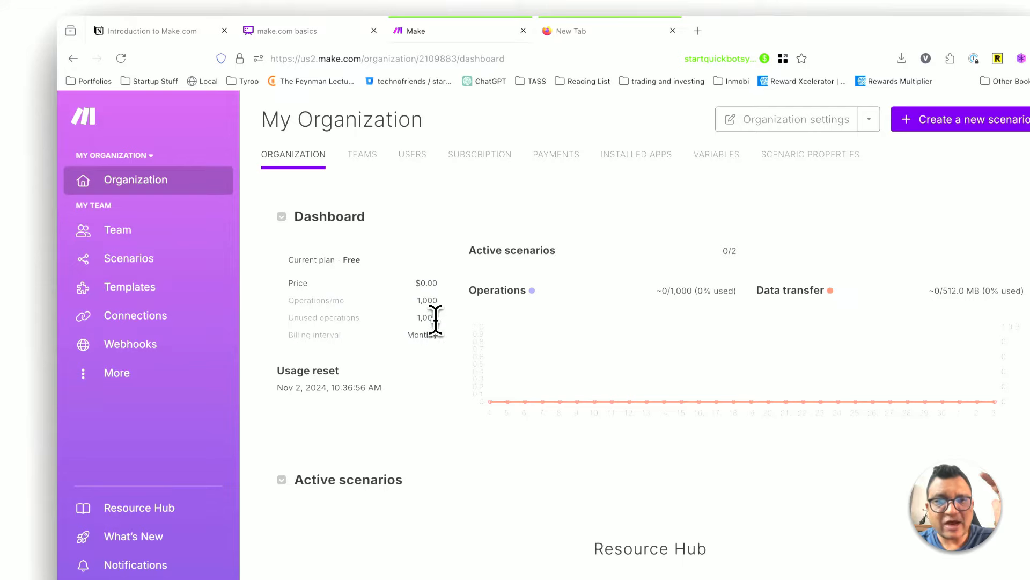
{"action": "double_click", "coordinate": [435, 319]}
{"action": "left_click", "coordinate": [432, 338]}
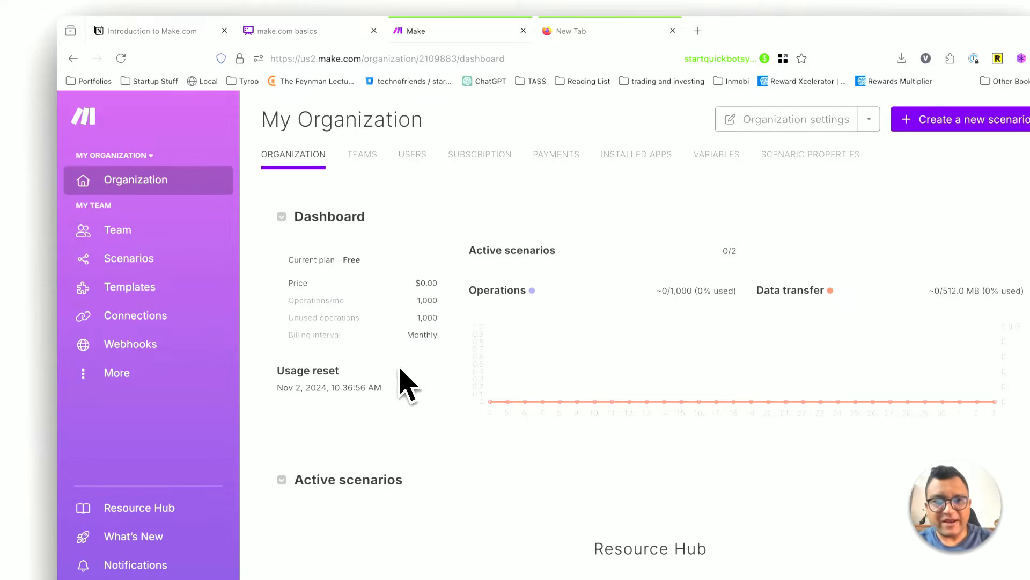
{"action": "scroll", "coordinate": [399, 369], "scroll_direction": "up", "scroll_amount": 4}
{"action": "scroll", "coordinate": [399, 370], "scroll_direction": "down", "scroll_amount": 3}
{"action": "scroll", "coordinate": [399, 369], "scroll_direction": "down", "scroll_amount": 2}
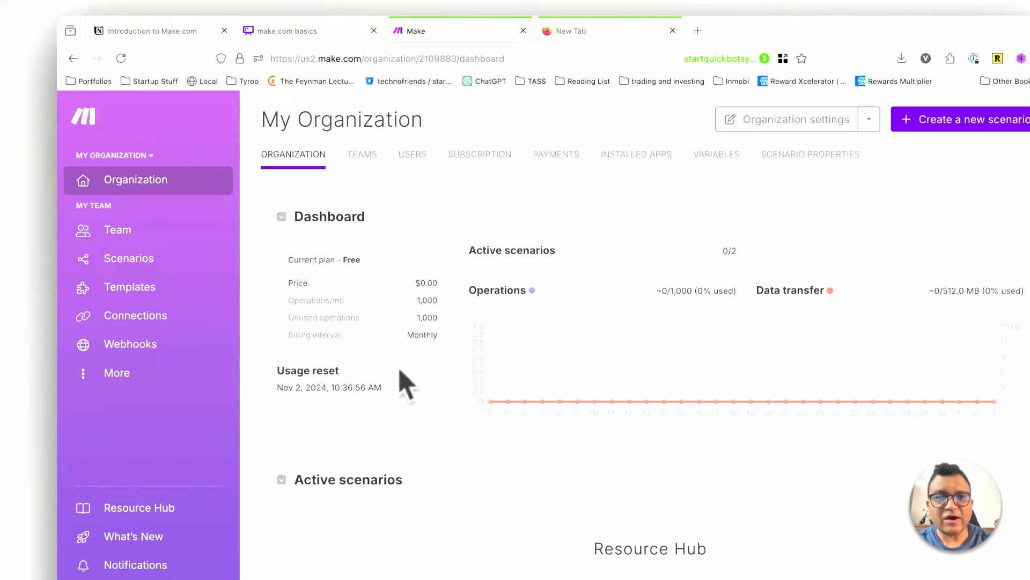
{"action": "left_click_drag", "start_coordinate": [415, 285], "coordinate": [455, 350]}
{"action": "left_click", "coordinate": [455, 353]}
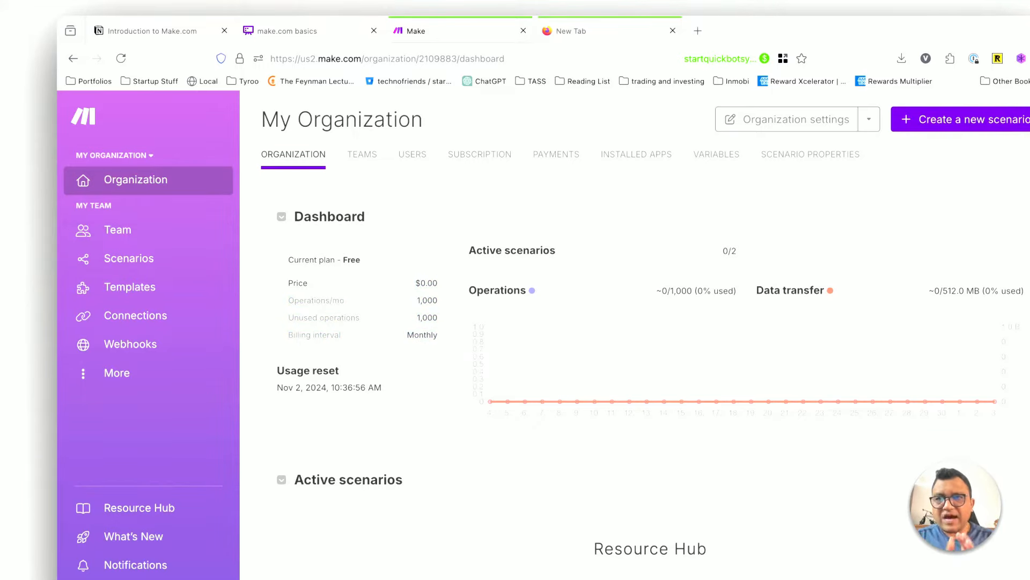
Step: Sign out of the Make account and close both the Make tab and the empty browser tab
{"action": "left_click", "coordinate": [222, 499]}
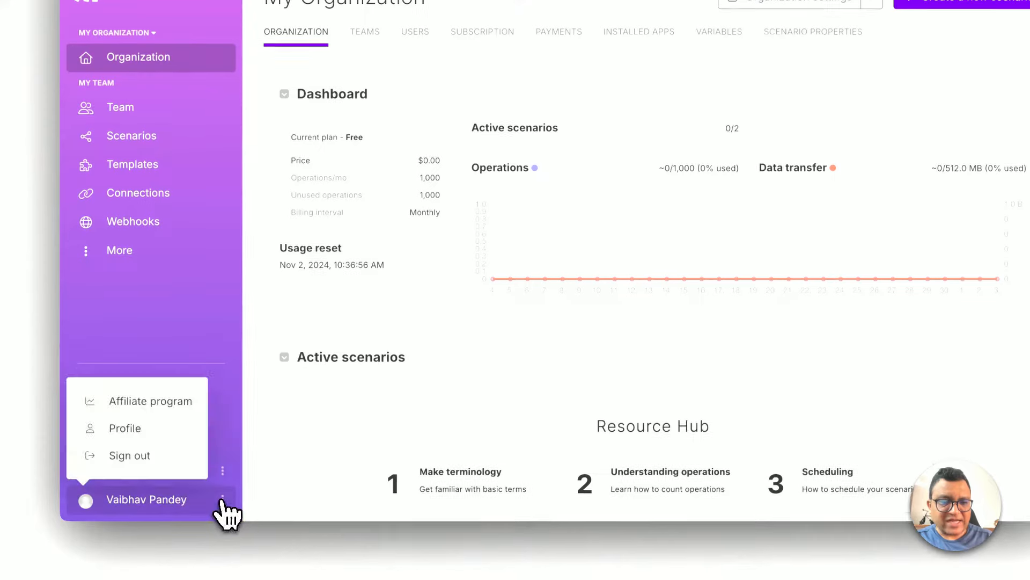
{"action": "left_click", "coordinate": [119, 456]}
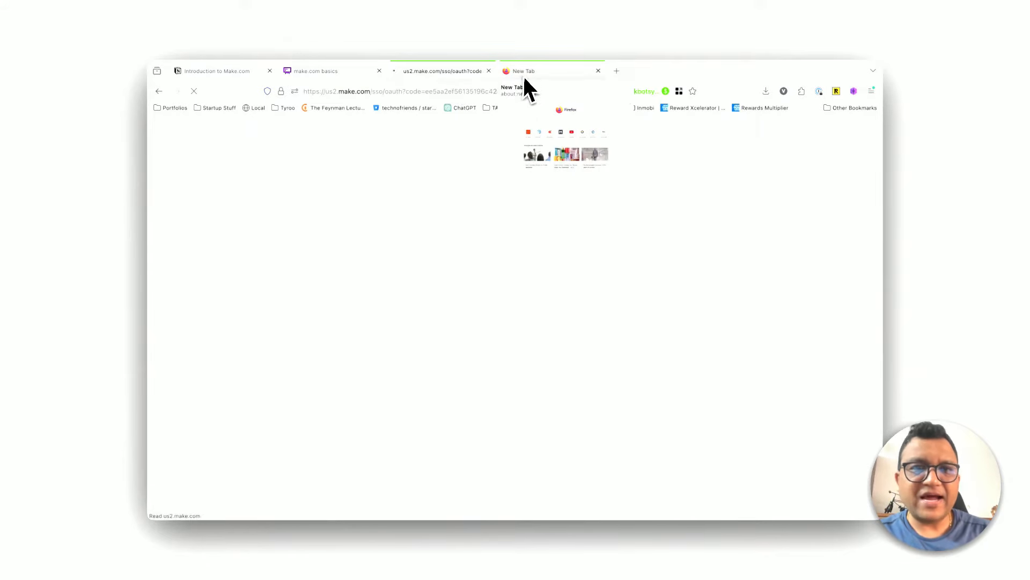
{"action": "left_click", "coordinate": [488, 71]}
{"action": "left_click", "coordinate": [489, 70]}
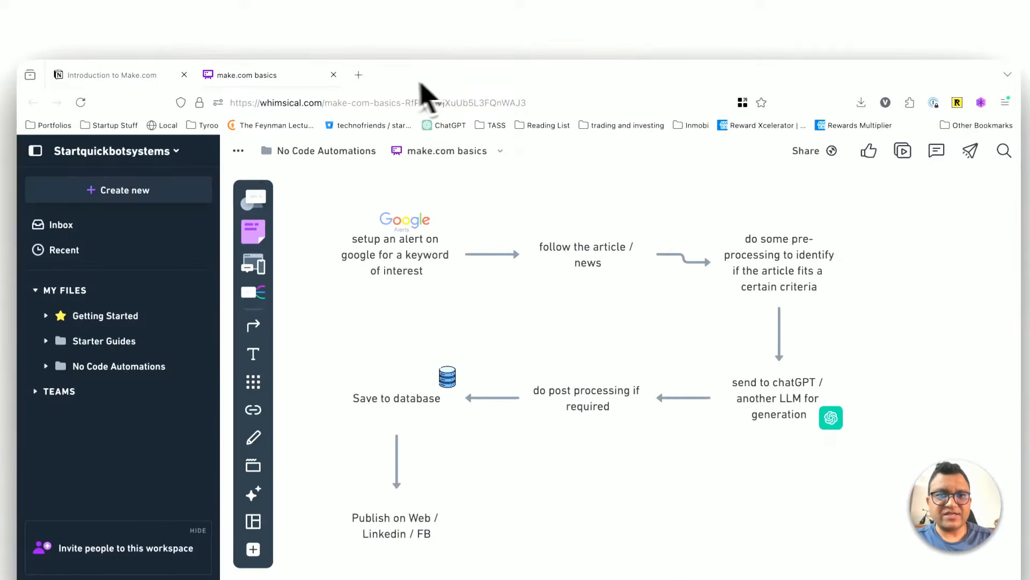
Step: Open google.com in a new Shopping container tab and check which Google account is signed in
{"action": "right_click", "coordinate": [355, 76]}
{"action": "left_click", "coordinate": [378, 148]}
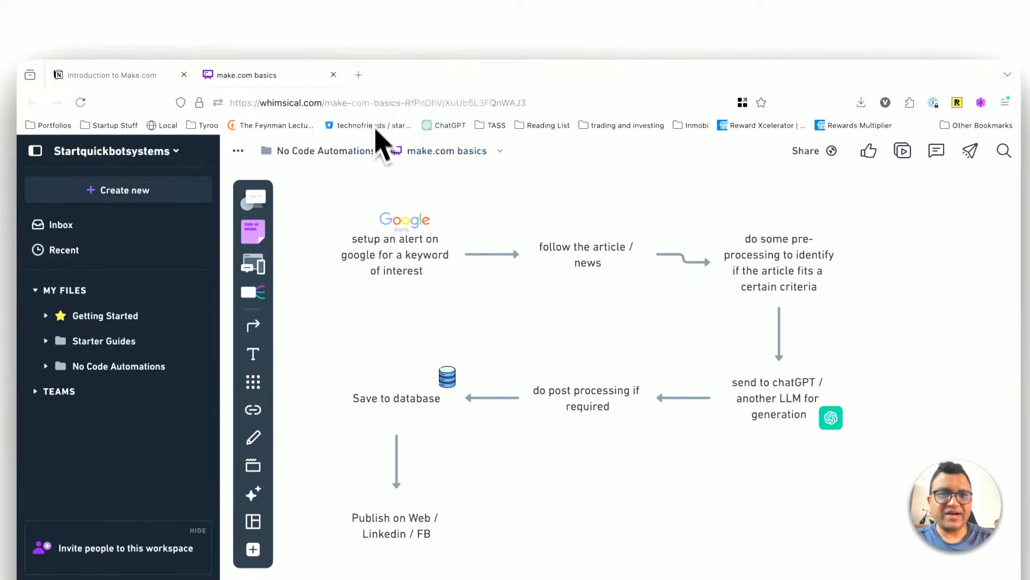
{"action": "type", "text": "goo"}
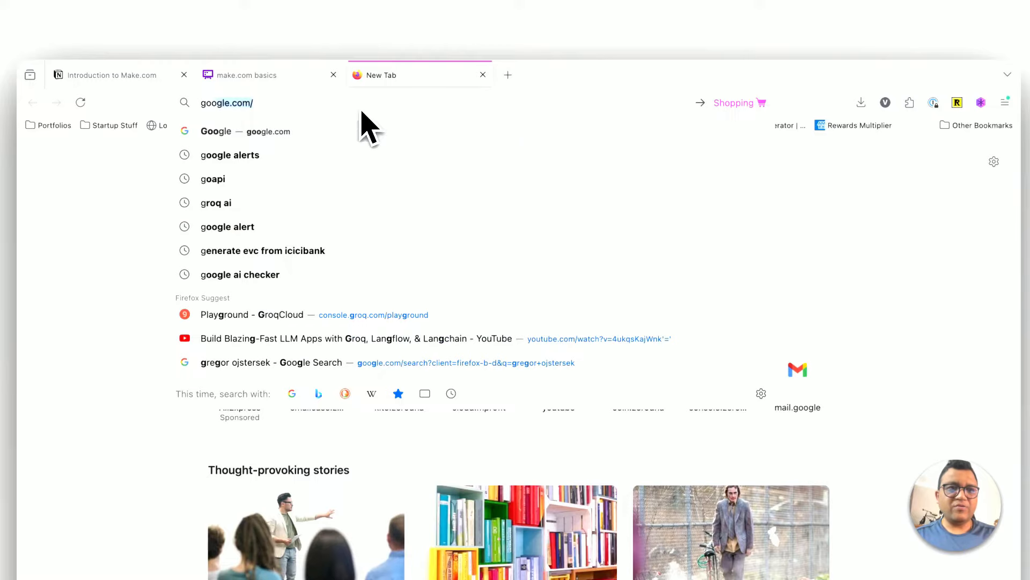
{"action": "type", "text": "gl"}
{"action": "key", "text": "Return"}
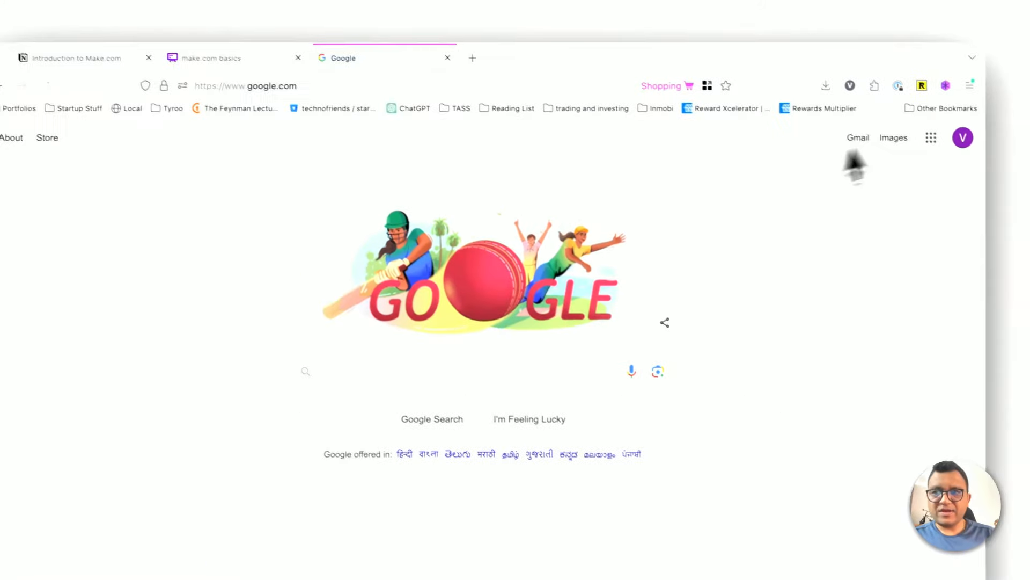
{"action": "left_click", "coordinate": [999, 156]}
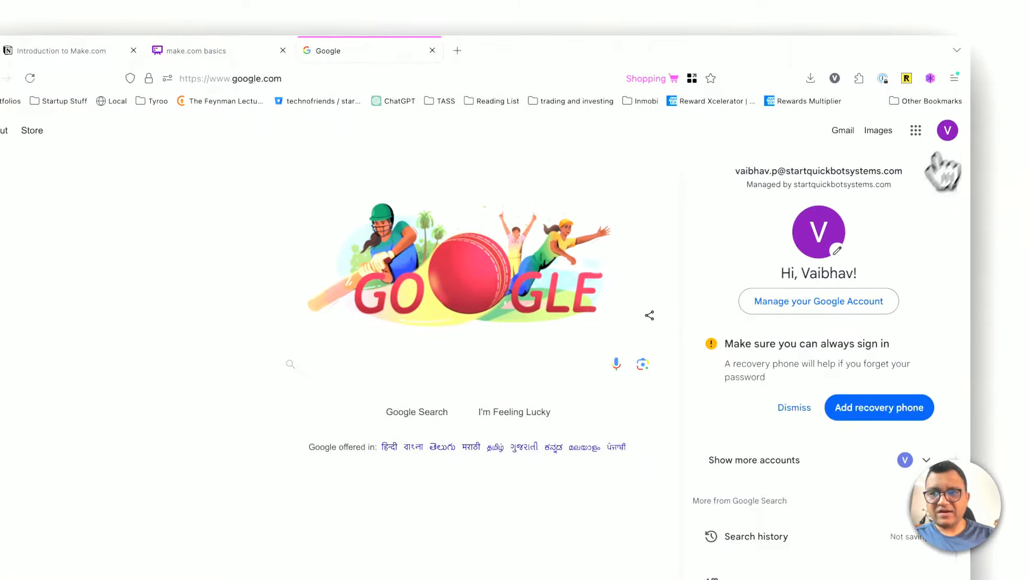
{"action": "left_click", "coordinate": [486, 144]}
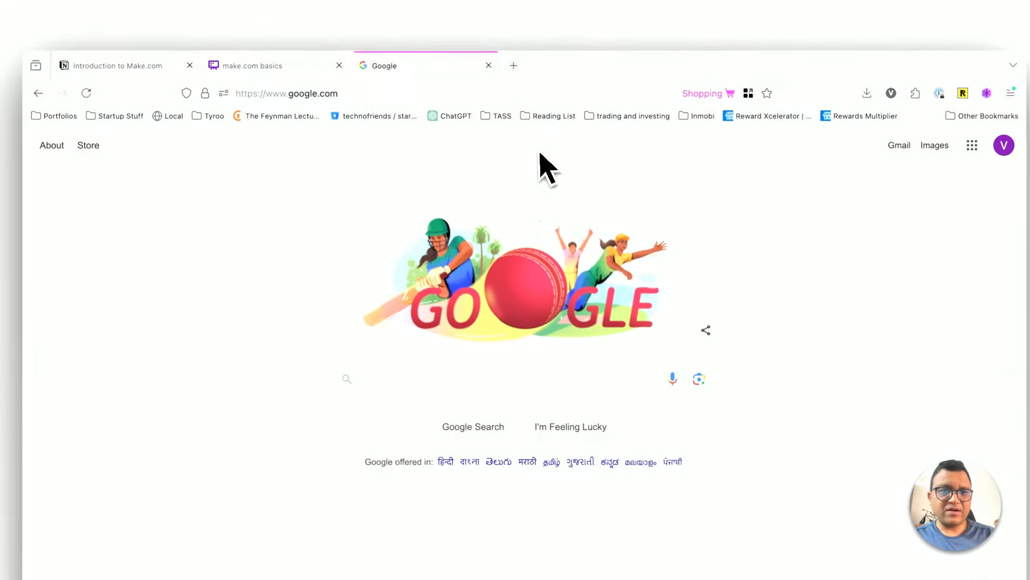
Step: Load the Make home page in the Shopping container tab and confirm the default cookie preferences
{"action": "left_click", "coordinate": [306, 80]}
{"action": "type", "text": "make.com/"}
{"action": "key", "text": "Return"}
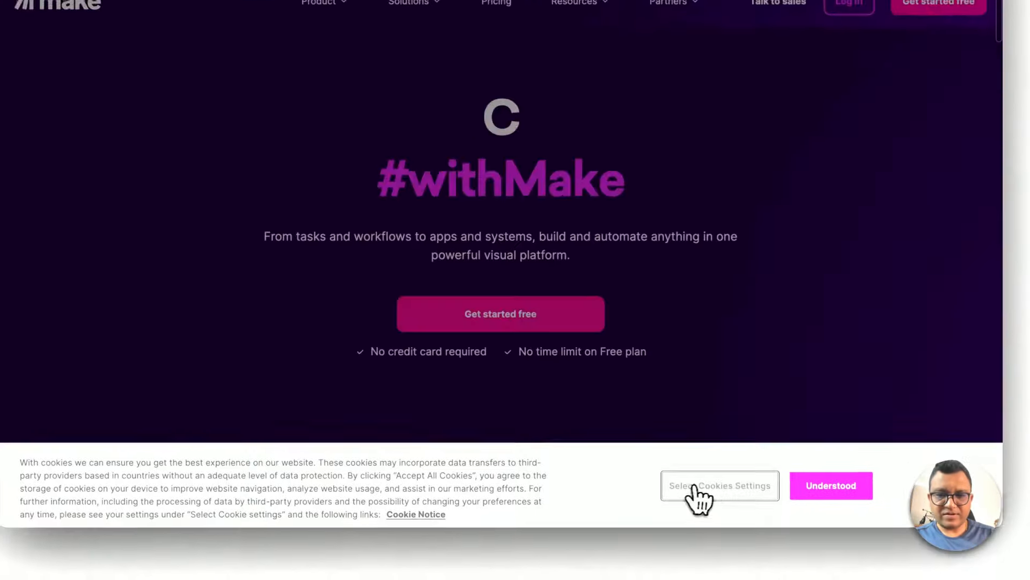
{"action": "left_click", "coordinate": [701, 488]}
{"action": "left_click", "coordinate": [609, 382]}
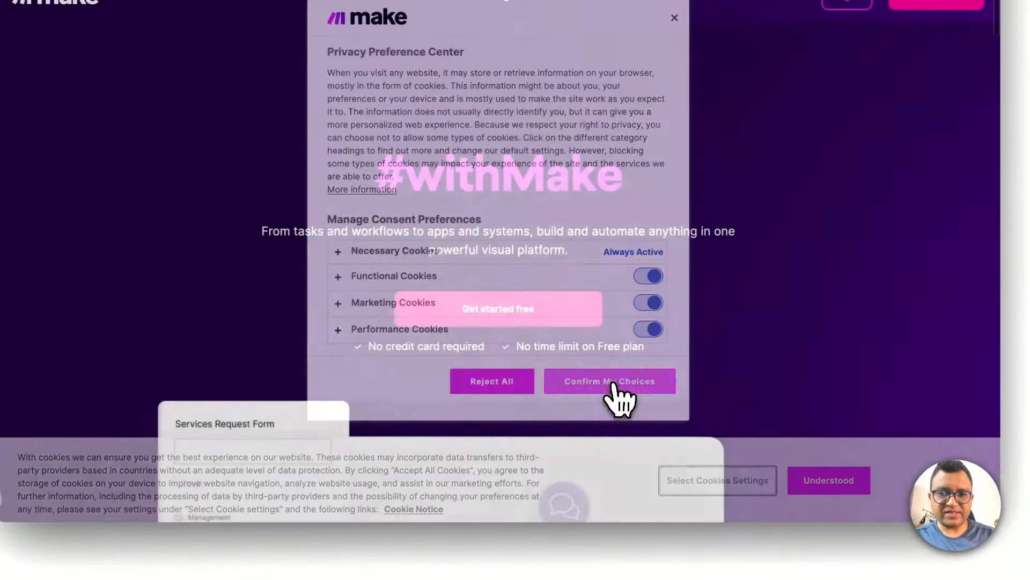
Step: Log in to Make with Google, choosing to use another account and entering that account's email address
{"action": "left_click", "coordinate": [848, 90]}
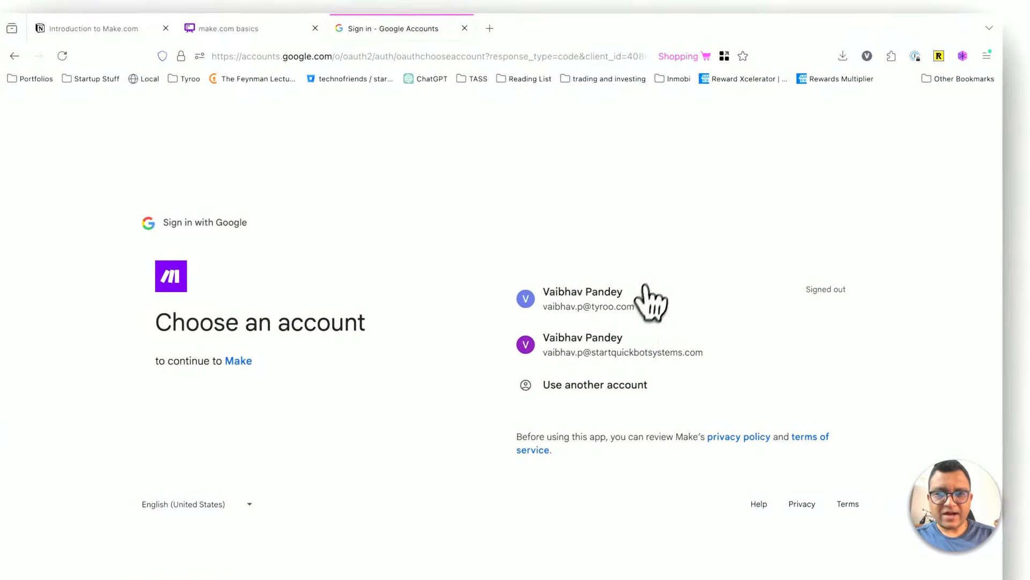
{"action": "left_click", "coordinate": [604, 384]}
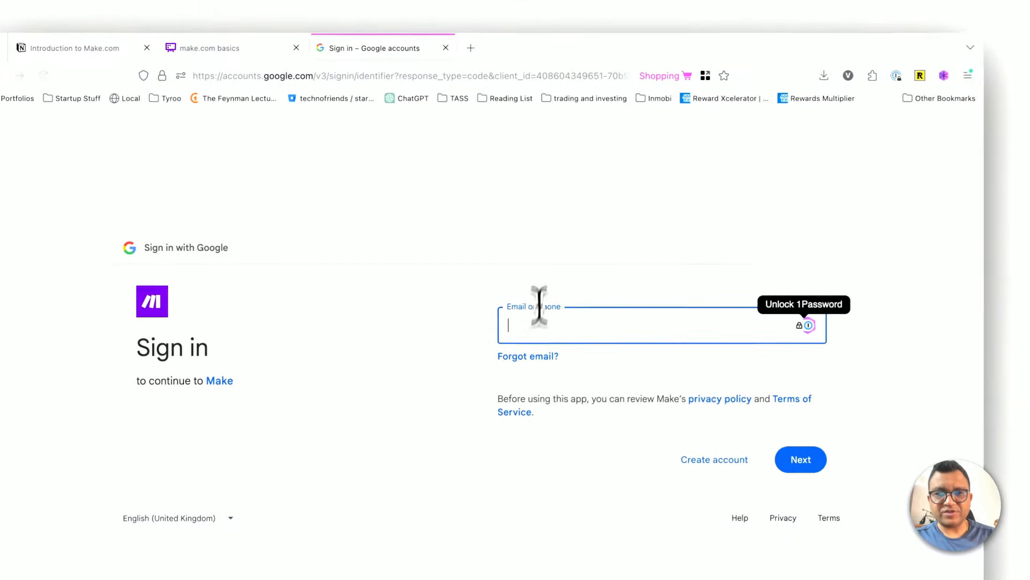
{"action": "left_click", "coordinate": [801, 215]}
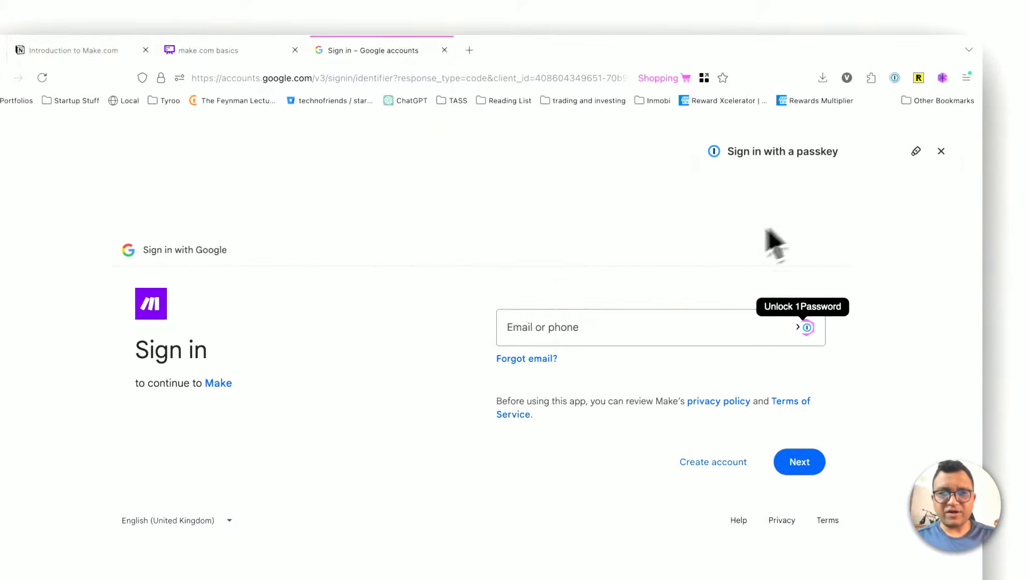
{"action": "left_click", "coordinate": [588, 331]}
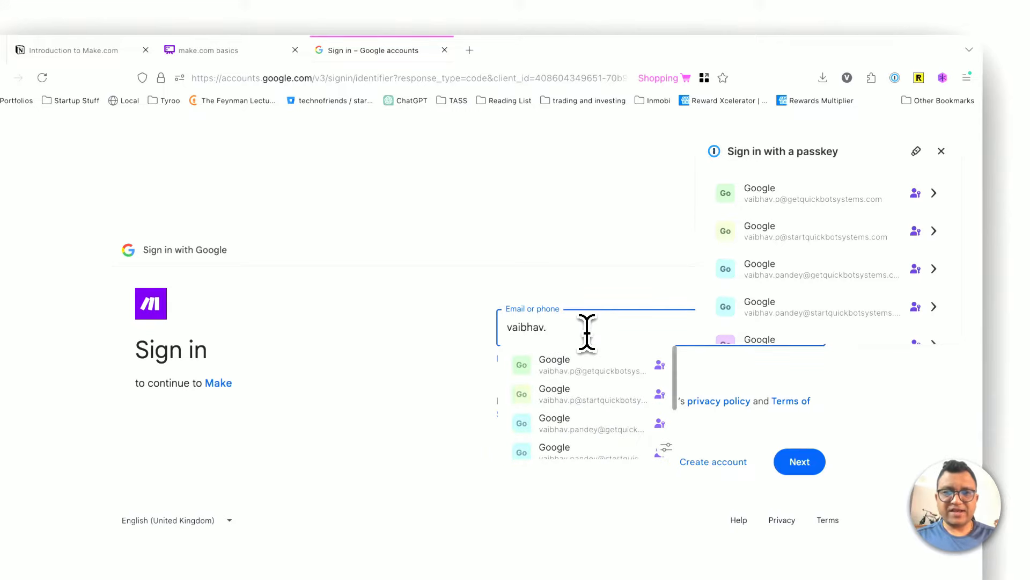
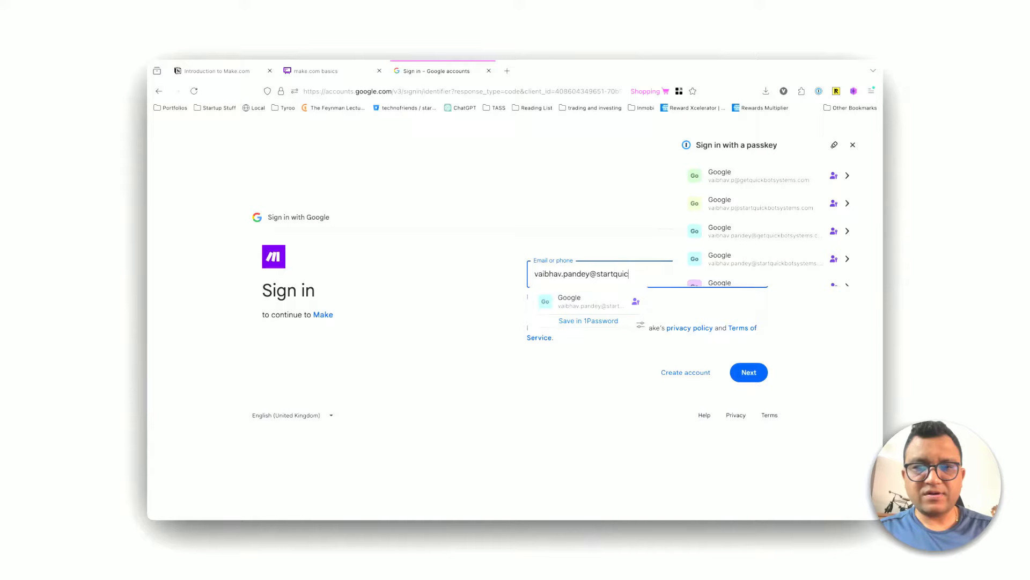
{"action": "left_click", "coordinate": [590, 301]}
{"action": "key", "text": "Return"}
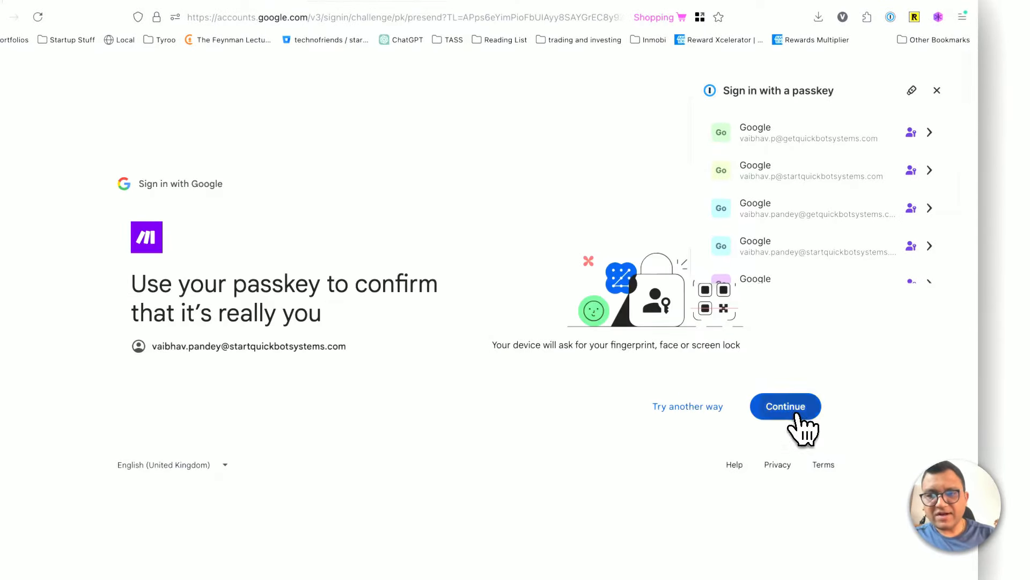
Step: Verify the Google account with its saved passkey and continue signing in to Make
{"action": "left_click", "coordinate": [796, 417]}
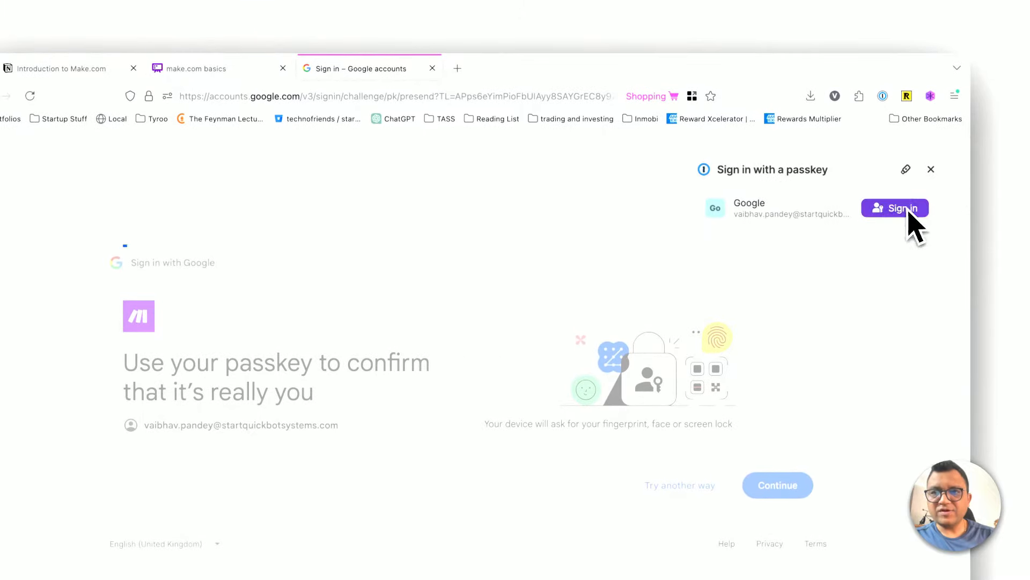
{"action": "left_click", "coordinate": [909, 212]}
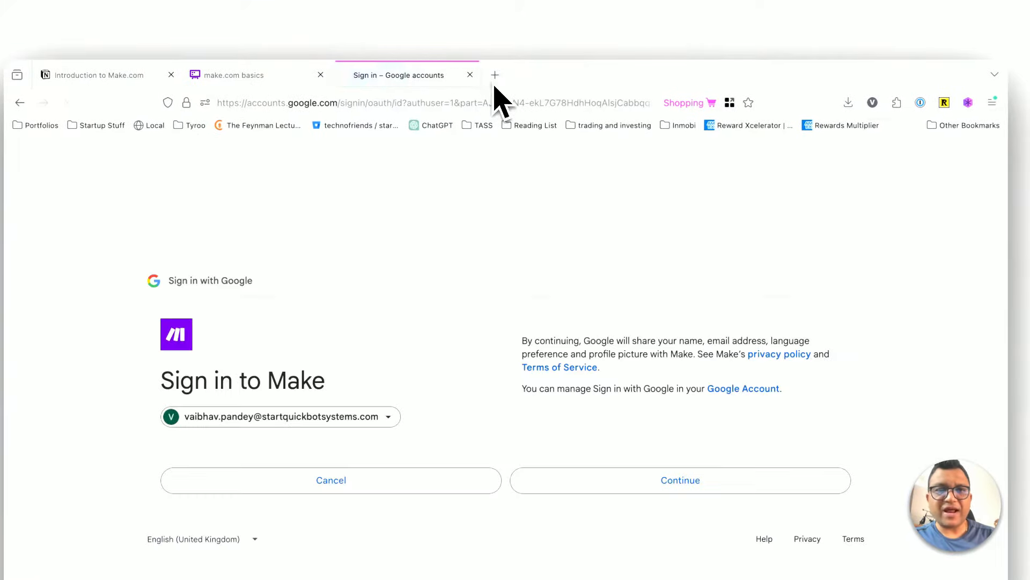
{"action": "left_click", "coordinate": [609, 477]}
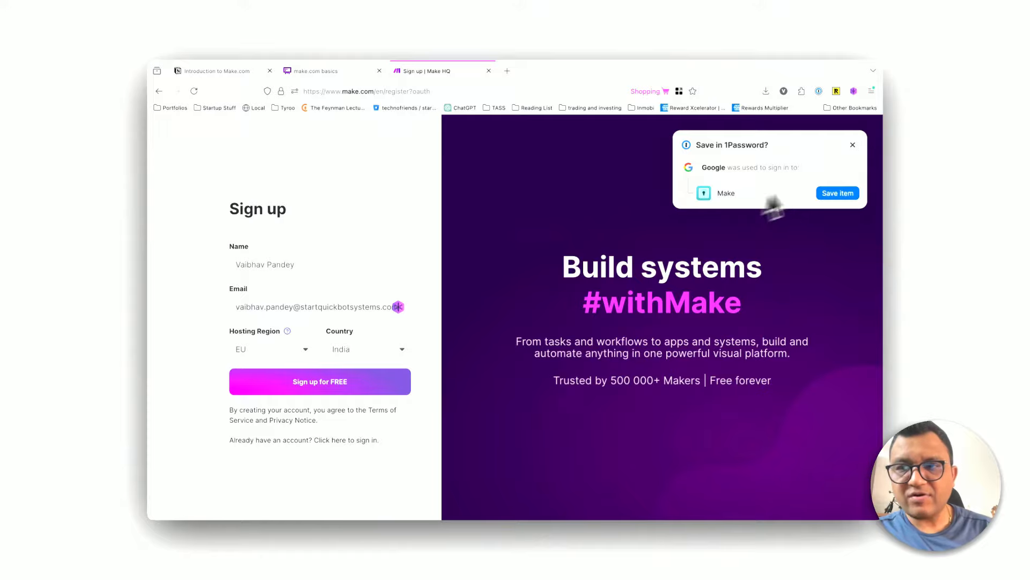
Step: Save the Google login for Make as a new 1Password item, adding the account's username to the title
{"action": "left_click", "coordinate": [838, 192]}
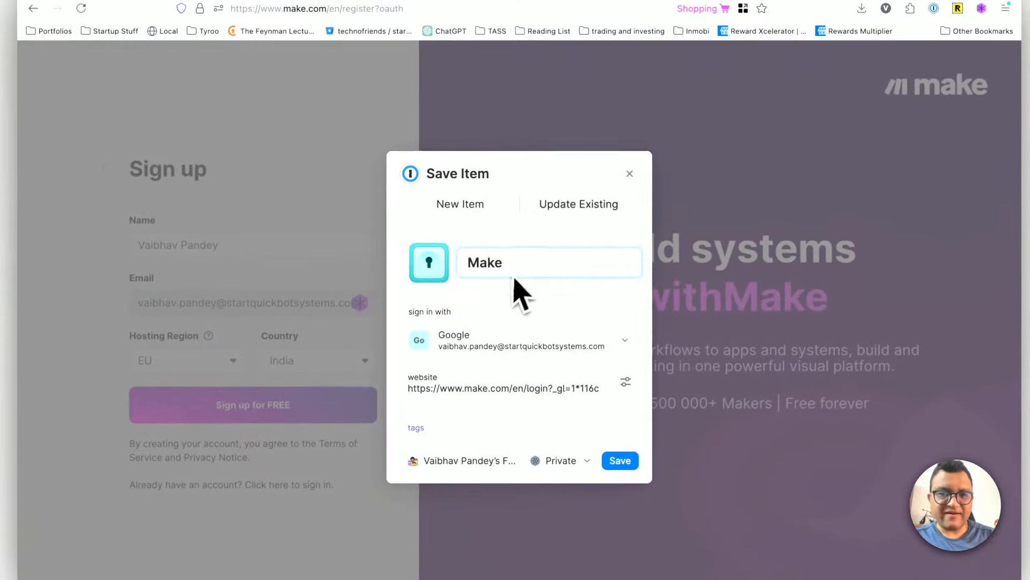
{"action": "left_click", "coordinate": [516, 275]}
{"action": "type", "text": "-vaiha"}
{"action": "key", "text": "BackSpace"}
{"action": "key", "text": "BackSpace"}
{"action": "key", "text": "BackSpace"}
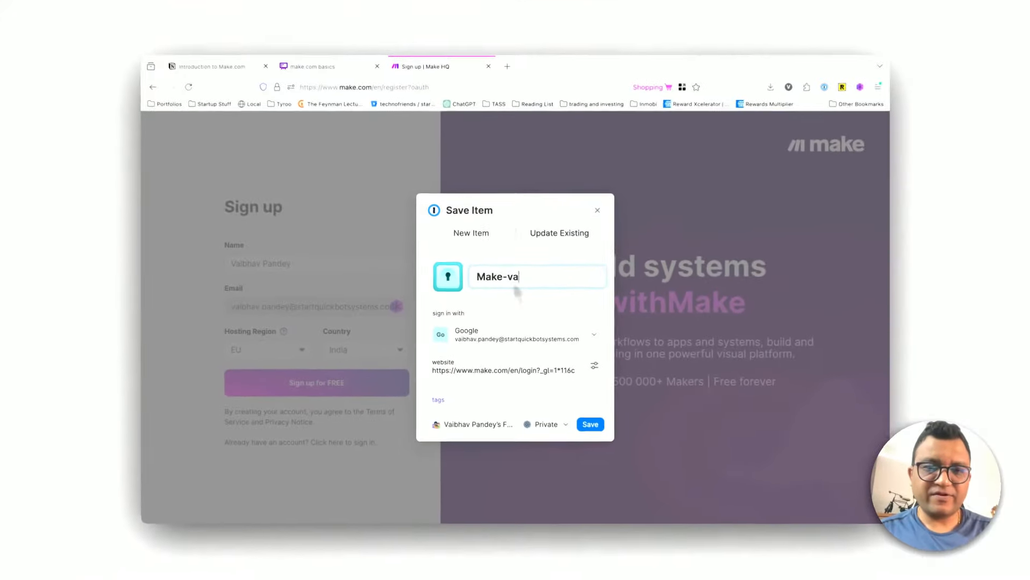
{"action": "key", "text": "BackSpace"}
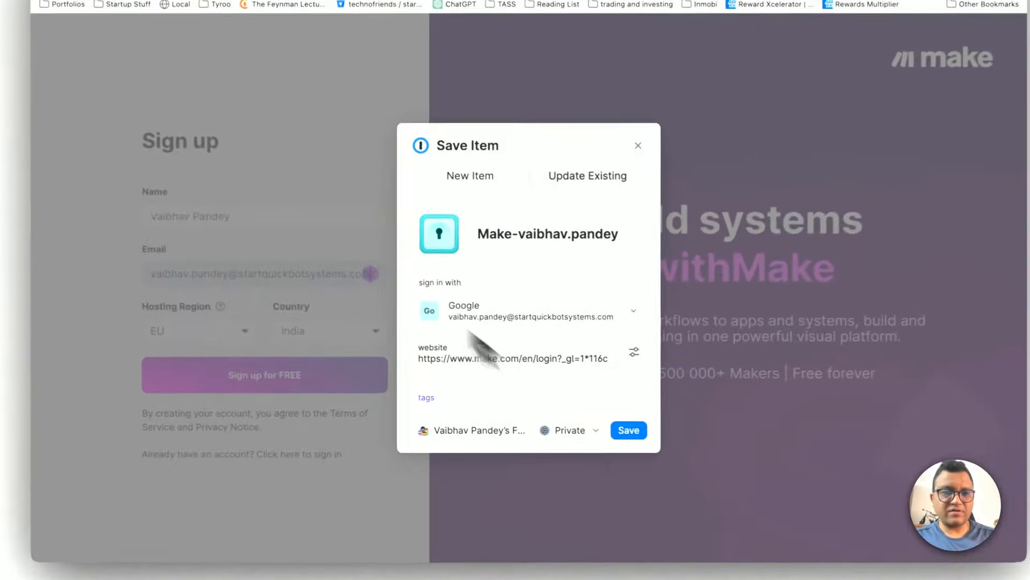
{"action": "left_click", "coordinate": [589, 423]}
Step: Set the country to United States of America and the hosting region to US, and submit the free sign-up form
{"action": "left_click", "coordinate": [242, 235]}
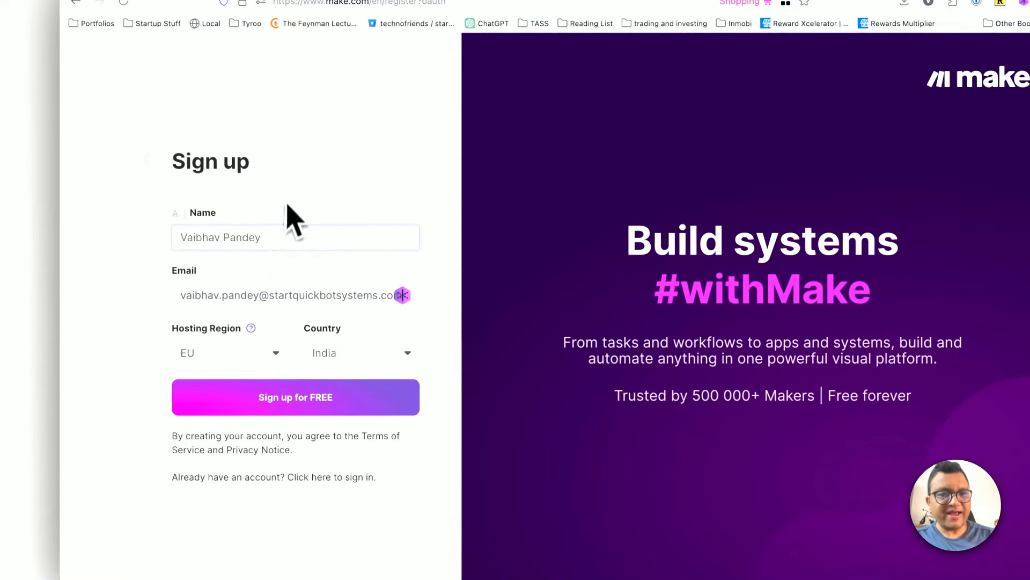
{"action": "left_click", "coordinate": [220, 356]}
{"action": "left_click", "coordinate": [228, 351]}
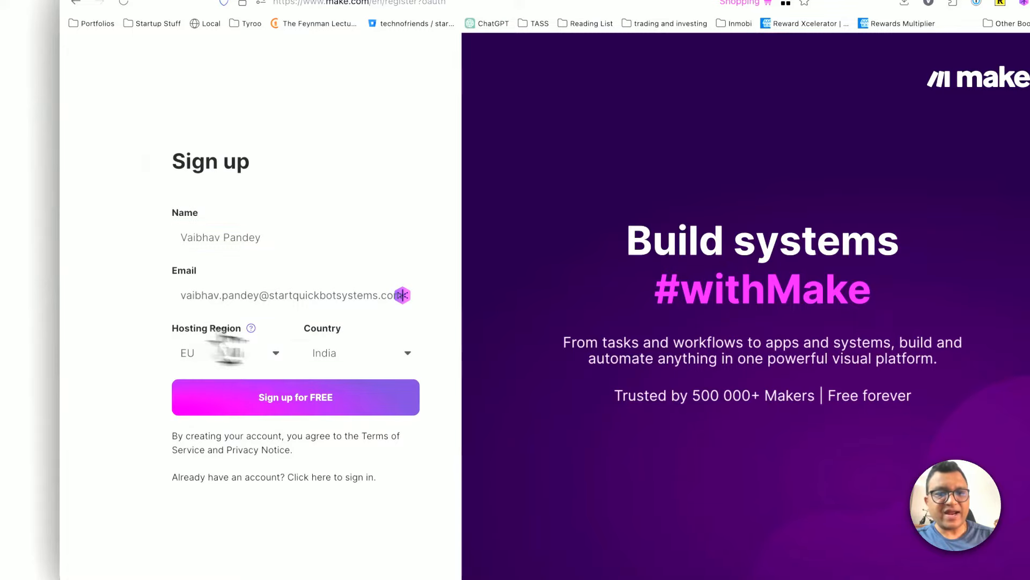
{"action": "left_click", "coordinate": [364, 354]}
{"action": "type", "text": "united"}
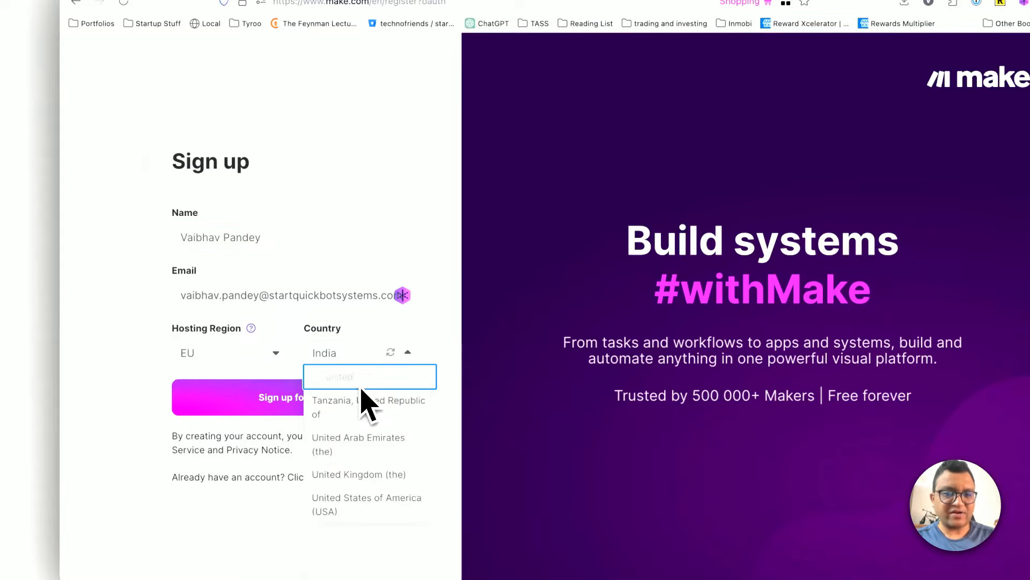
{"action": "left_click", "coordinate": [345, 502]}
{"action": "left_click", "coordinate": [220, 319]}
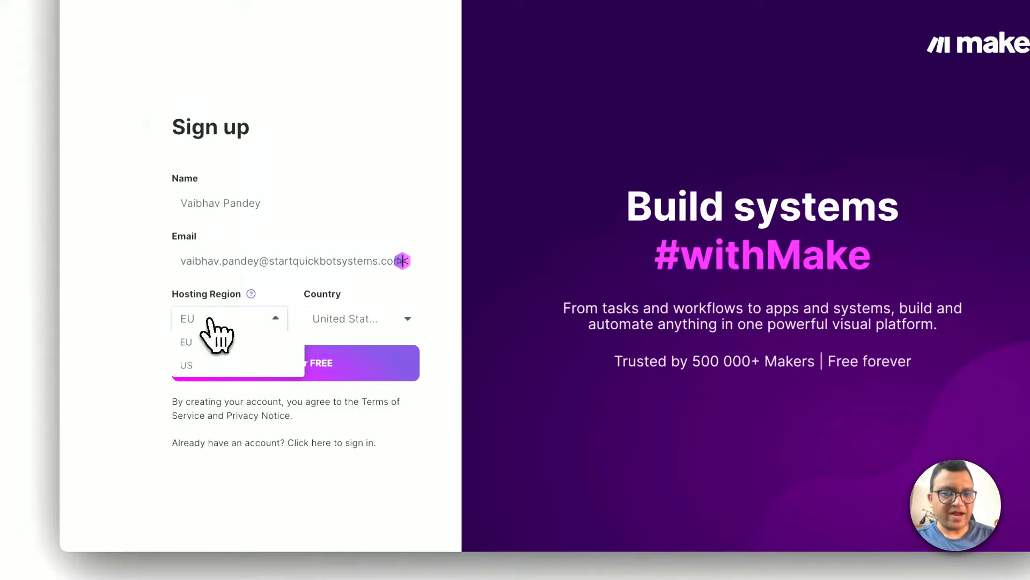
{"action": "left_click", "coordinate": [204, 364]}
{"action": "left_click", "coordinate": [288, 363]}
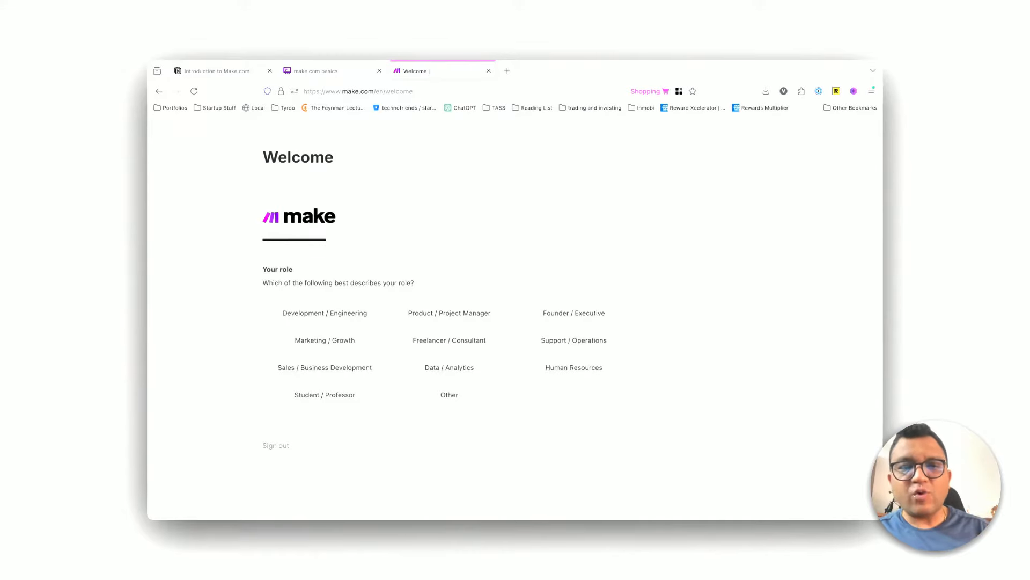
Step: Answer the welcome survey with Development / Engineering, Just Exploring, experience with other automation platforms, company size 2 - 10 and Search engines
{"action": "left_click", "coordinate": [346, 311]}
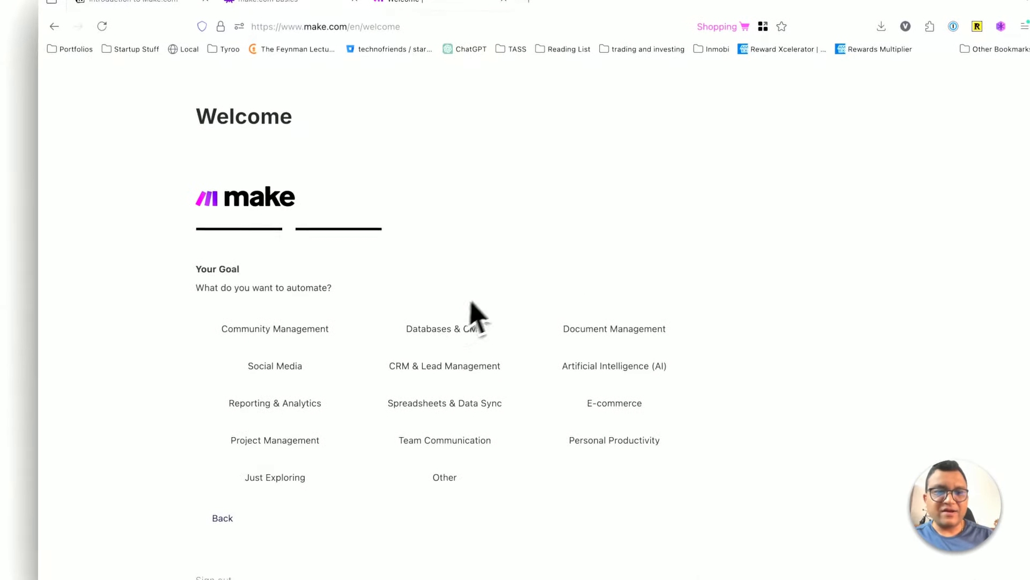
{"action": "scroll", "coordinate": [477, 289], "scroll_direction": "down", "scroll_amount": 1}
{"action": "scroll", "coordinate": [496, 288], "scroll_direction": "up", "scroll_amount": 1}
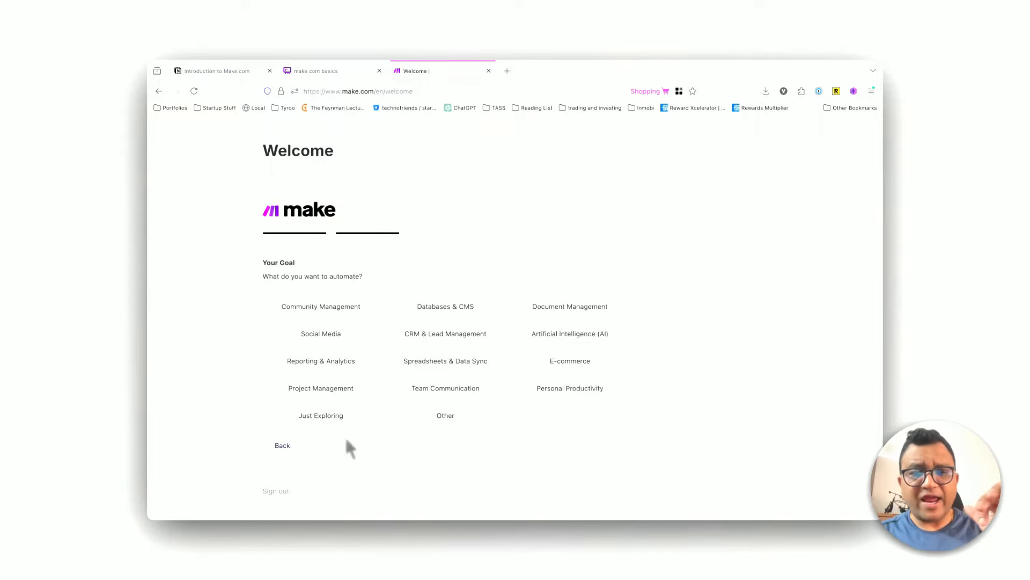
{"action": "left_click", "coordinate": [321, 416]}
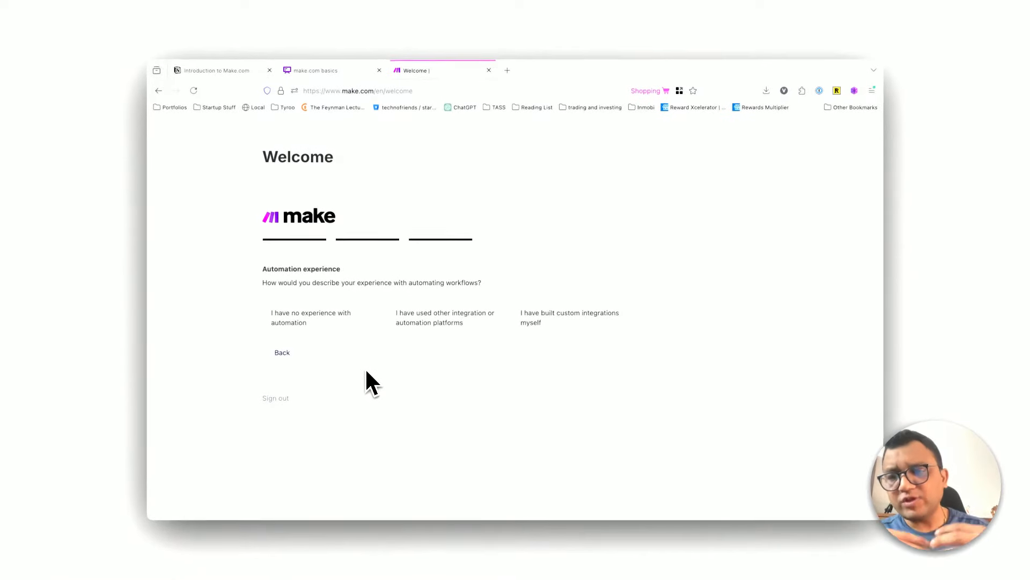
{"action": "left_click", "coordinate": [427, 314]}
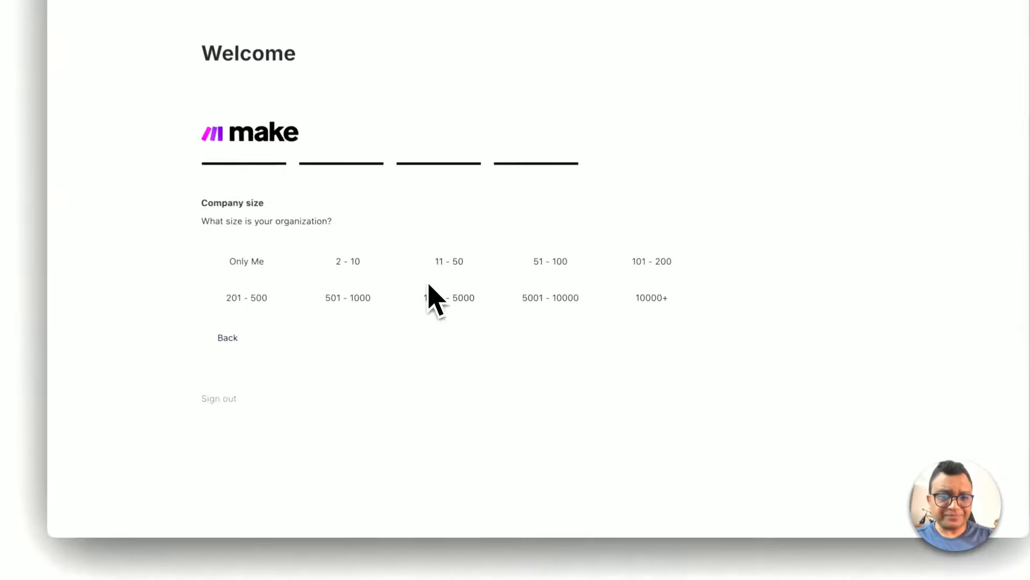
{"action": "left_click", "coordinate": [326, 267]}
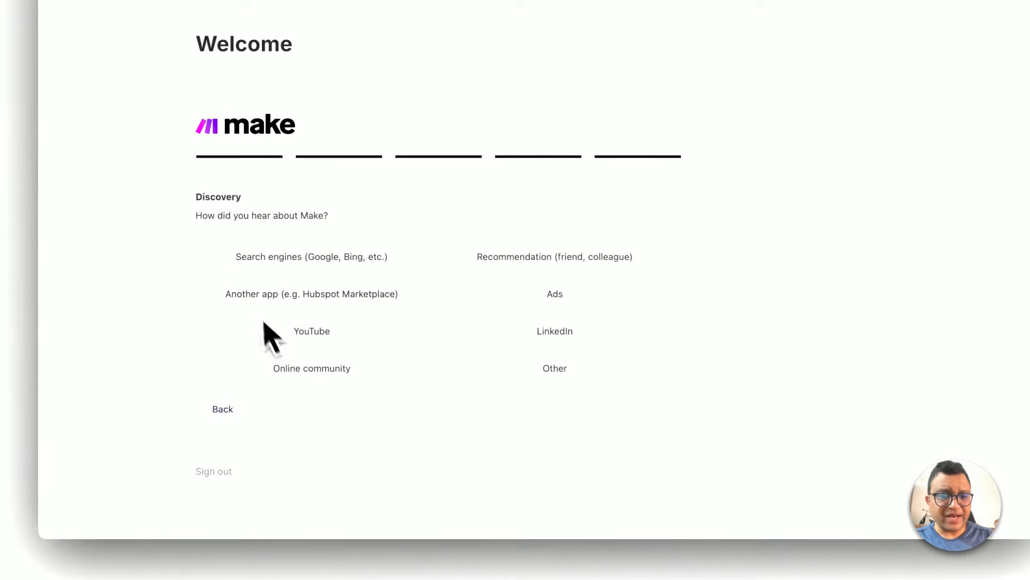
{"action": "left_click", "coordinate": [274, 270]}
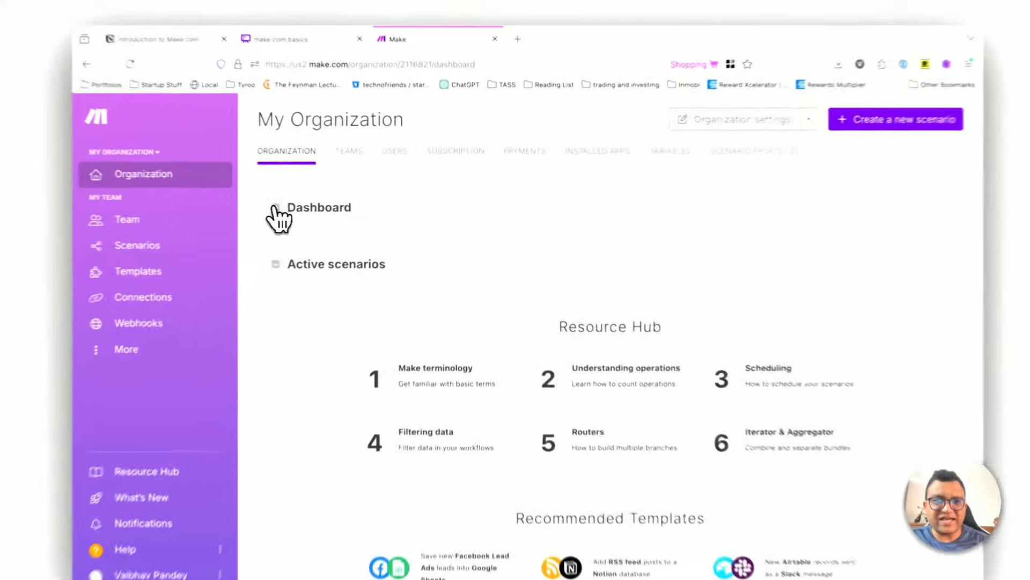
Step: Expand the new organization's Dashboard section and examine the Free plan's operations allowance and usage
{"action": "left_click", "coordinate": [314, 208]}
{"action": "scroll", "coordinate": [376, 239], "scroll_direction": "down", "scroll_amount": 1}
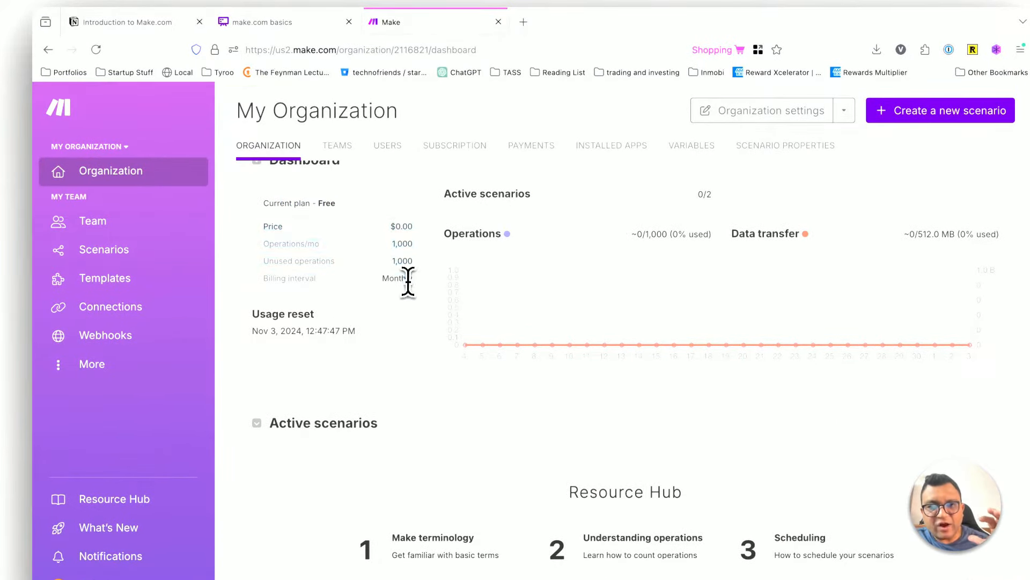
Step: Start a new scenario from the organization dashboard
{"action": "left_click", "coordinate": [408, 308]}
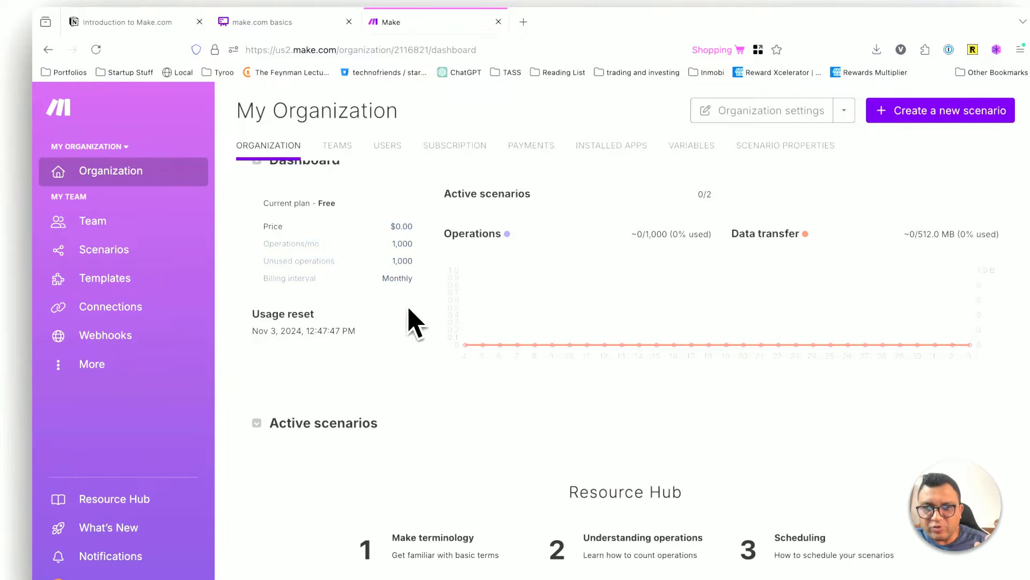
{"action": "scroll", "coordinate": [410, 342], "scroll_direction": "up", "scroll_amount": 1}
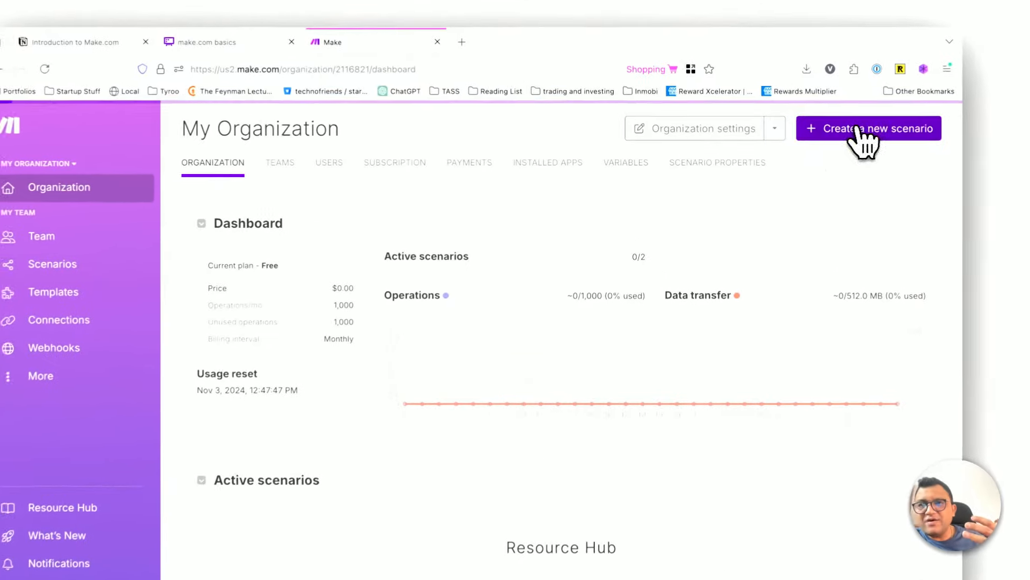
{"action": "left_click", "coordinate": [821, 135]}
Step: Review the make.com basics flowchart and browse the new scenario's list of available apps
{"action": "left_click", "coordinate": [268, 63]}
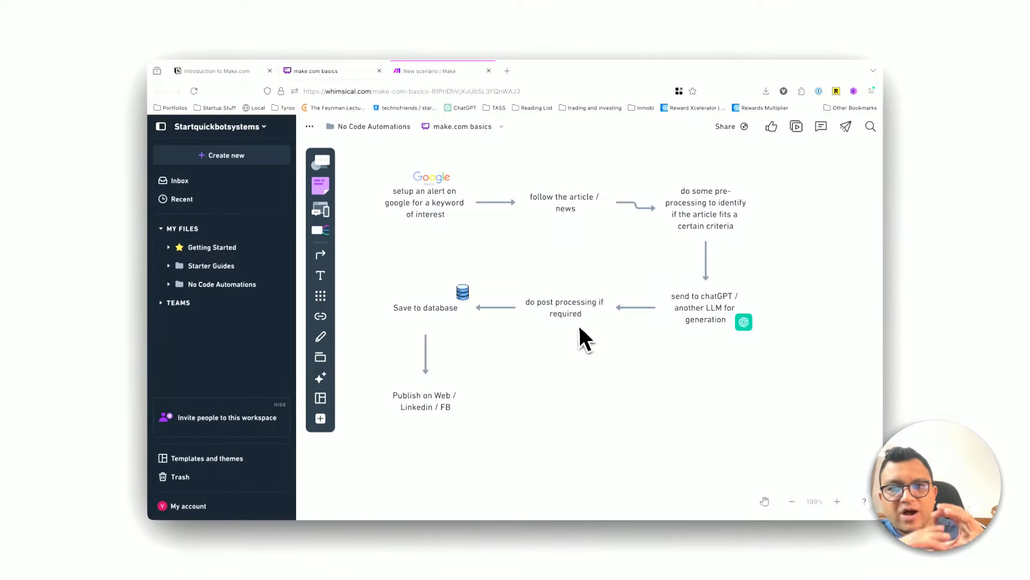
{"action": "left_click", "coordinate": [446, 71]}
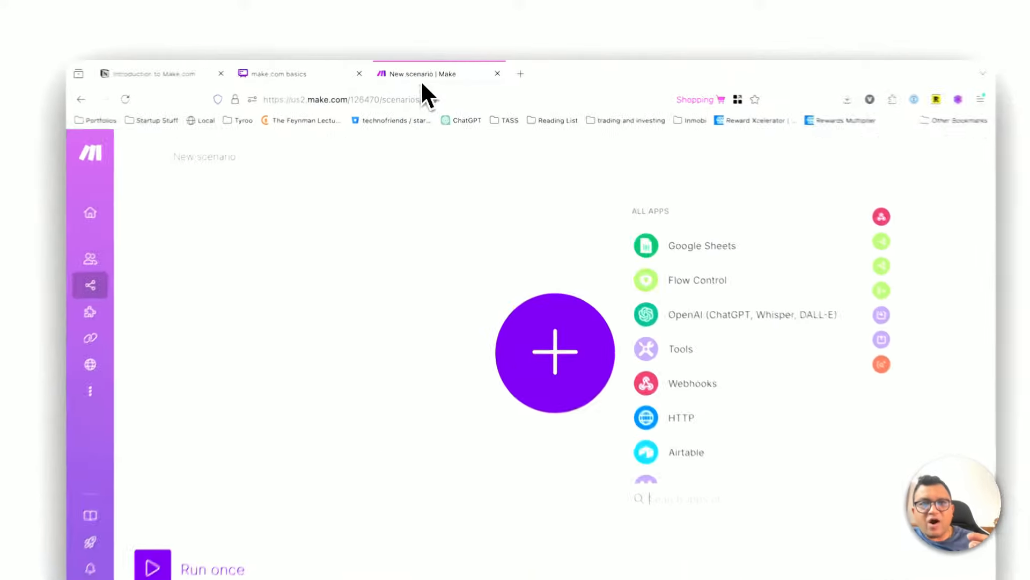
{"action": "scroll", "coordinate": [724, 292], "scroll_direction": "down", "scroll_amount": 4}
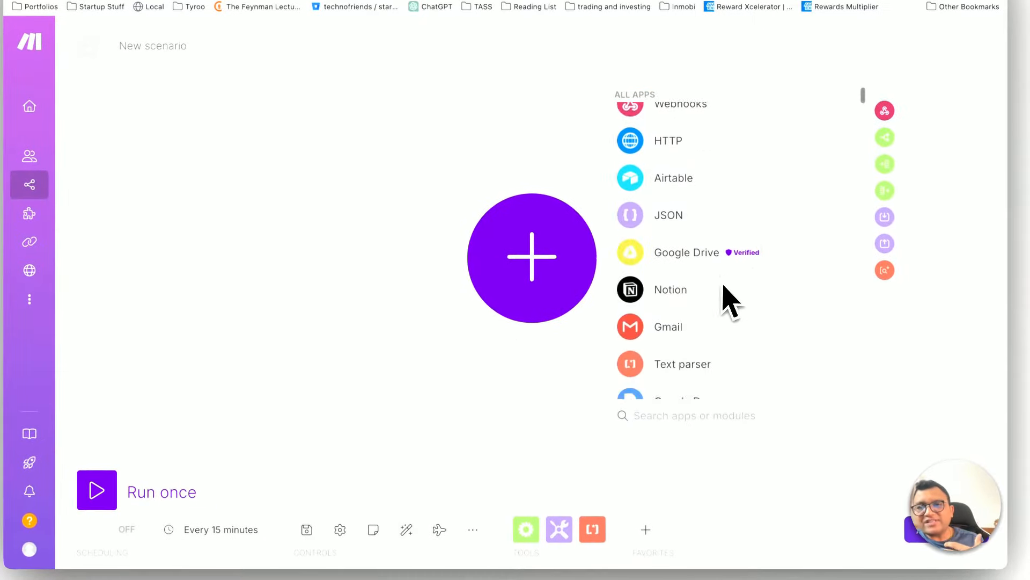
{"action": "scroll", "coordinate": [723, 292], "scroll_direction": "up", "scroll_amount": 4}
{"action": "scroll", "coordinate": [676, 311], "scroll_direction": "down", "scroll_amount": 3}
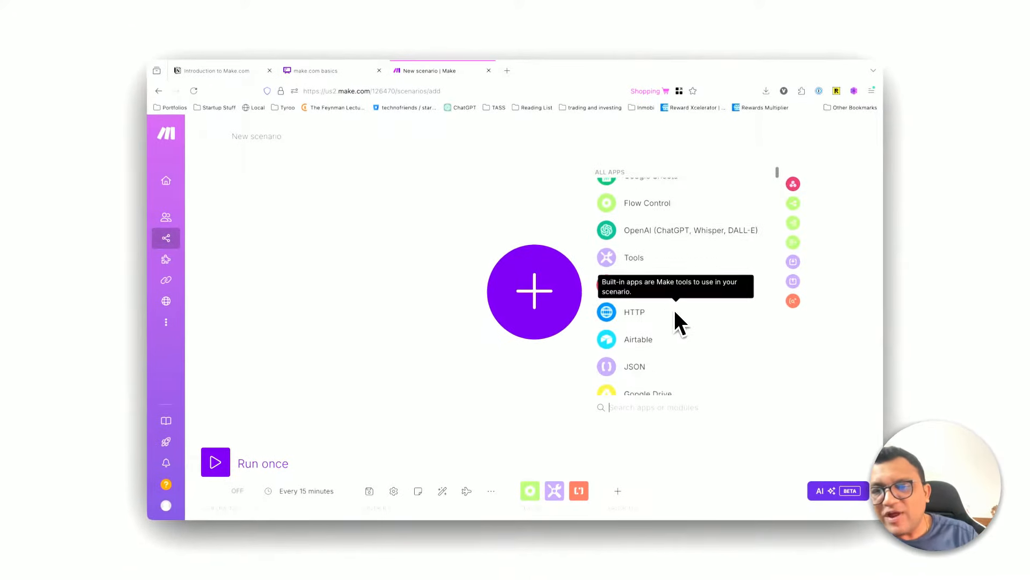
{"action": "scroll", "coordinate": [674, 312], "scroll_direction": "down", "scroll_amount": 5}
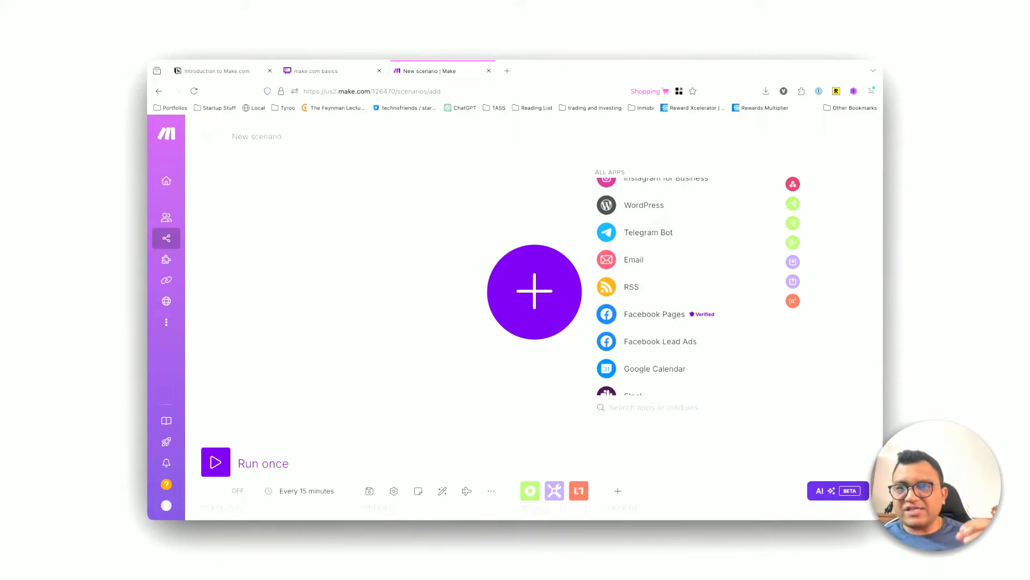
{"action": "left_click", "coordinate": [314, 71]}
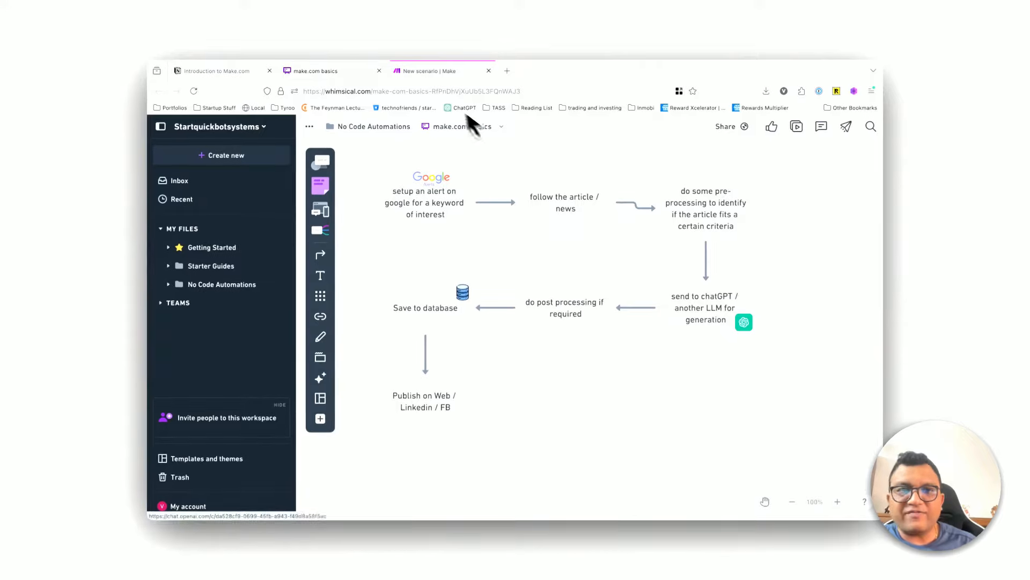
{"action": "left_click", "coordinate": [432, 71]}
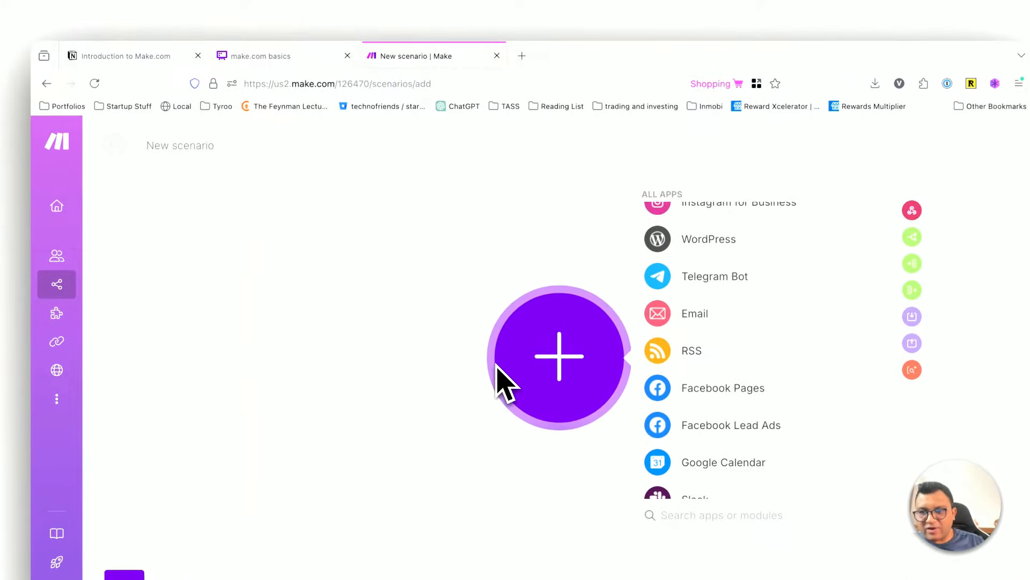
{"action": "left_click", "coordinate": [522, 55]}
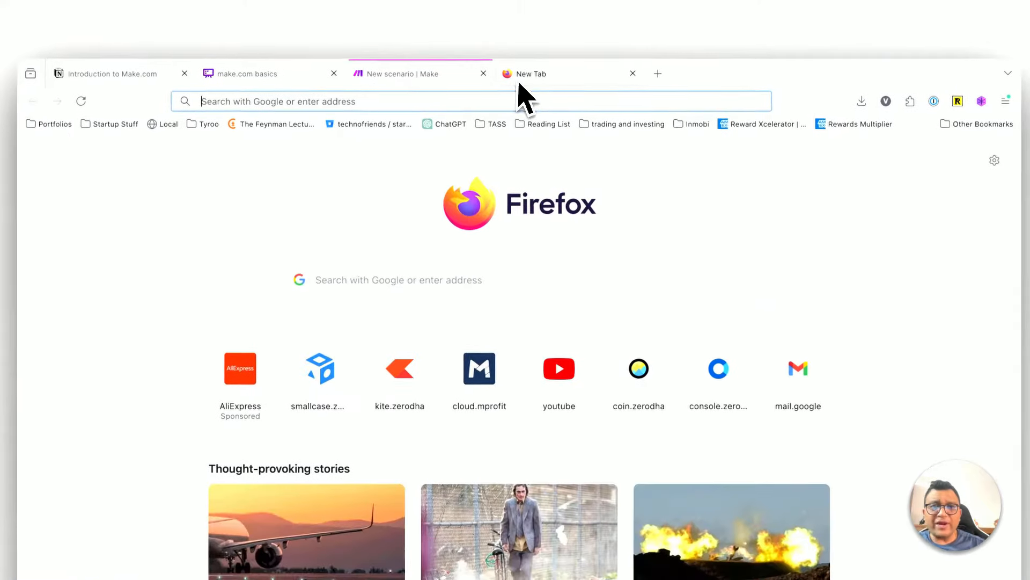
{"action": "type", "text": "goog"}
{"action": "key", "text": "BackSpace"}
{"action": "key", "text": "BackSpace"}
{"action": "key", "text": "BackSpace"}
{"action": "key", "text": "BackSpace"}
{"action": "key", "text": "BackSpace"}
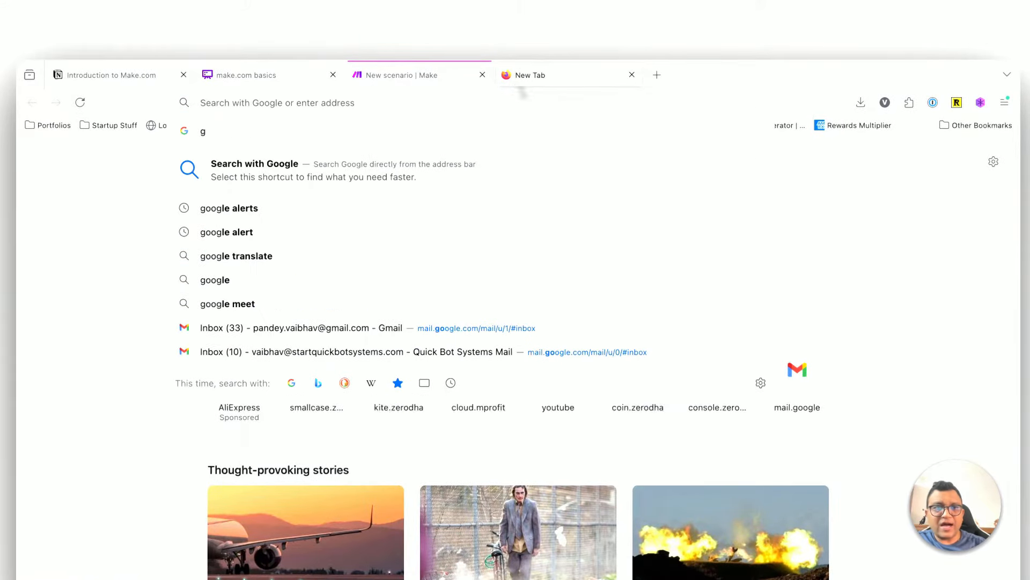
{"action": "left_click", "coordinate": [632, 75]}
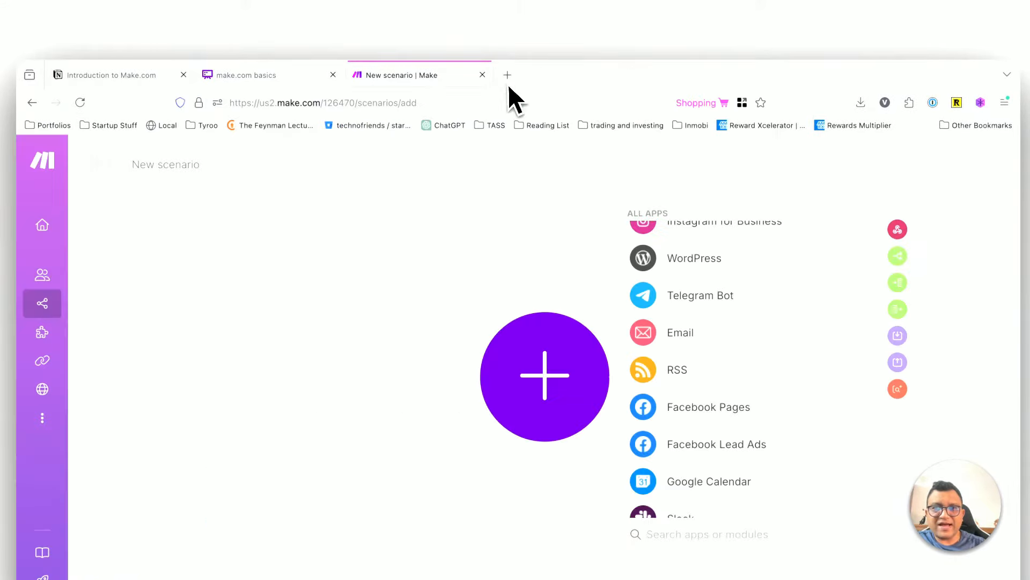
Step: Search Google for "google.com alerts" in a new browser tab and open the Google Alerts page
{"action": "left_click", "coordinate": [548, 154]}
{"action": "type", "text": "google.com "}
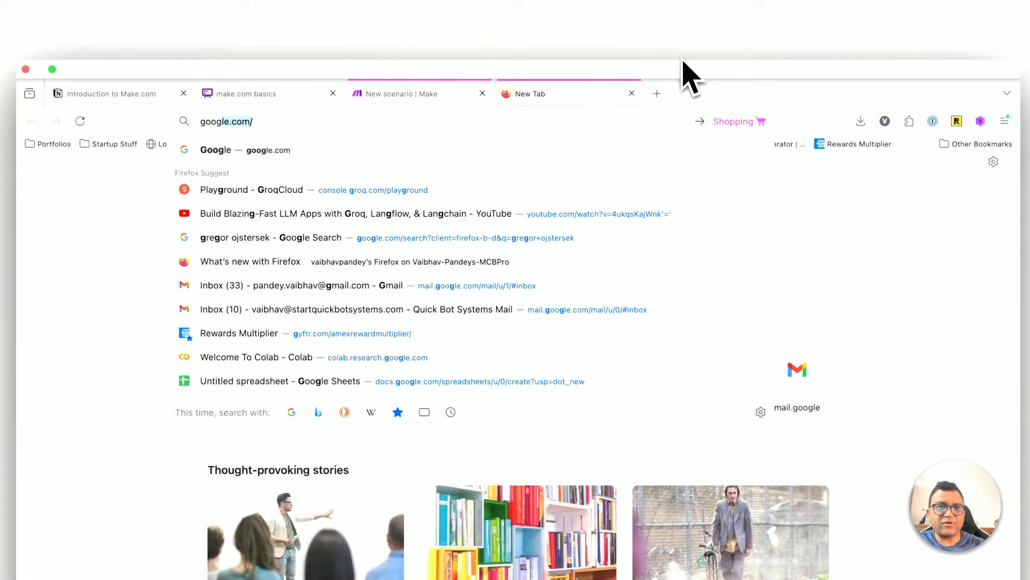
{"action": "type", "text": "alerts"}
{"action": "key", "text": "Return"}
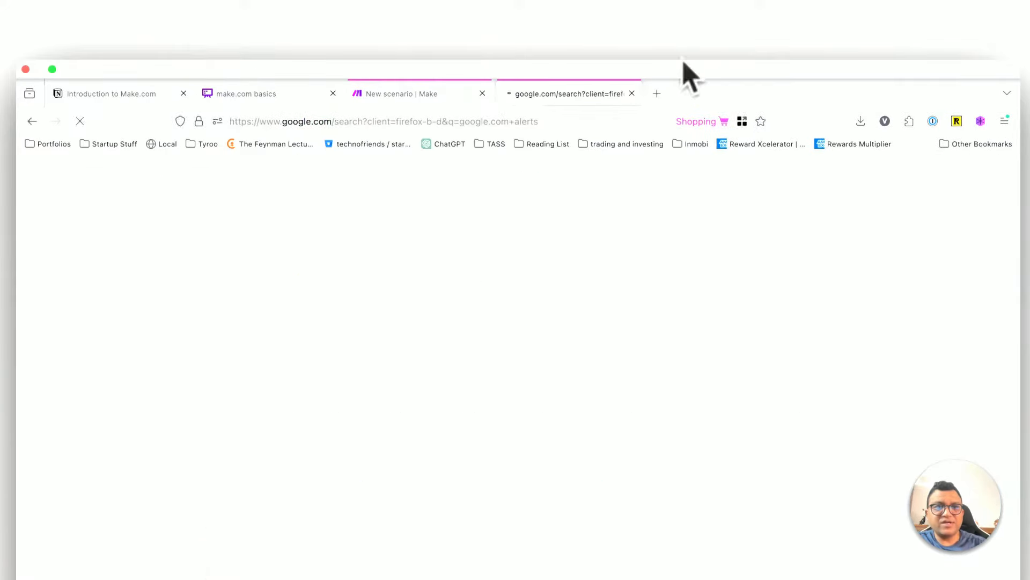
{"action": "left_click", "coordinate": [238, 261]}
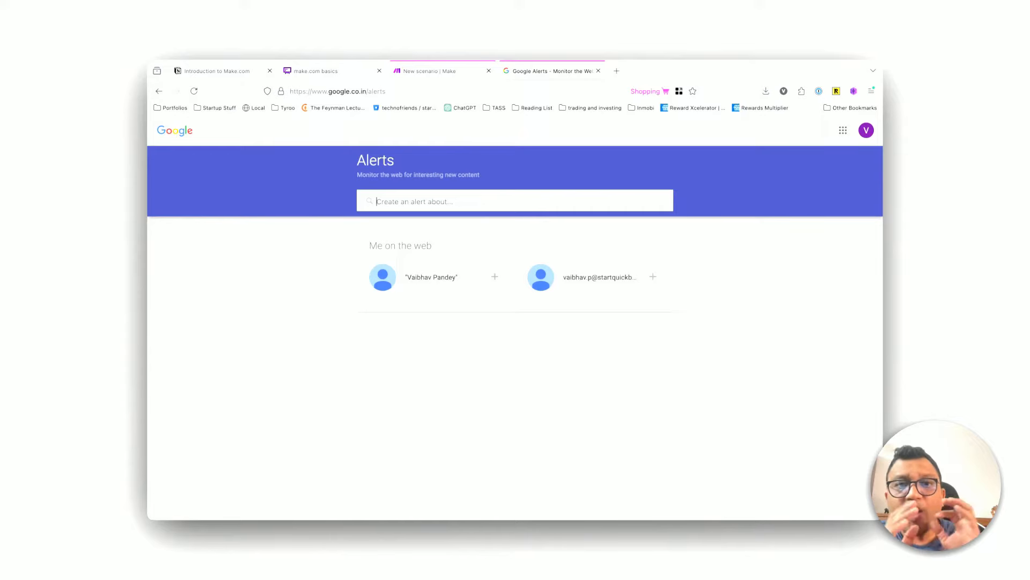
Step: Create a Google alert for "openai" that is delivered to an RSS feed
{"action": "left_click", "coordinate": [439, 202]}
{"action": "type", "text": "openai"}
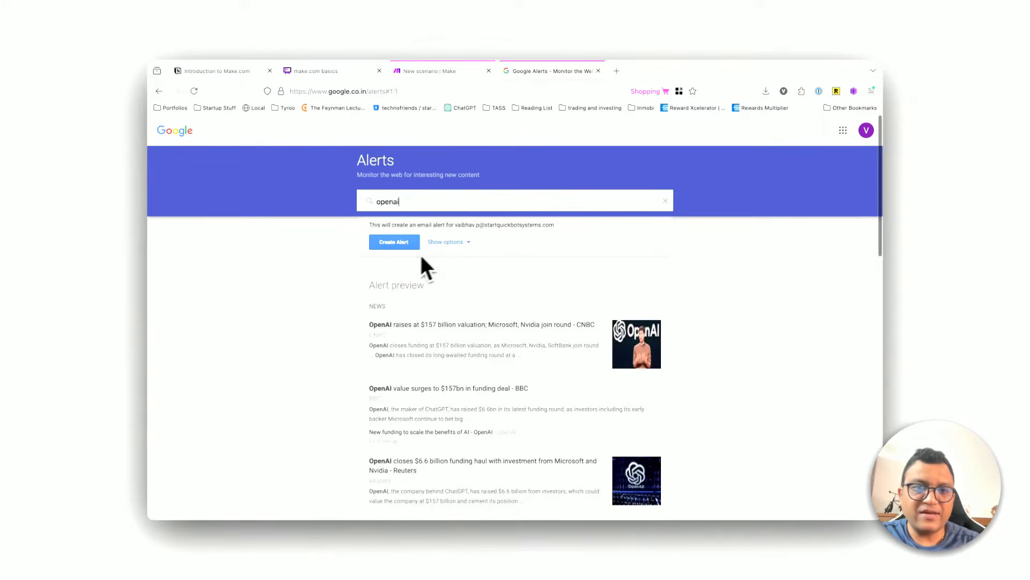
{"action": "left_click", "coordinate": [446, 242]}
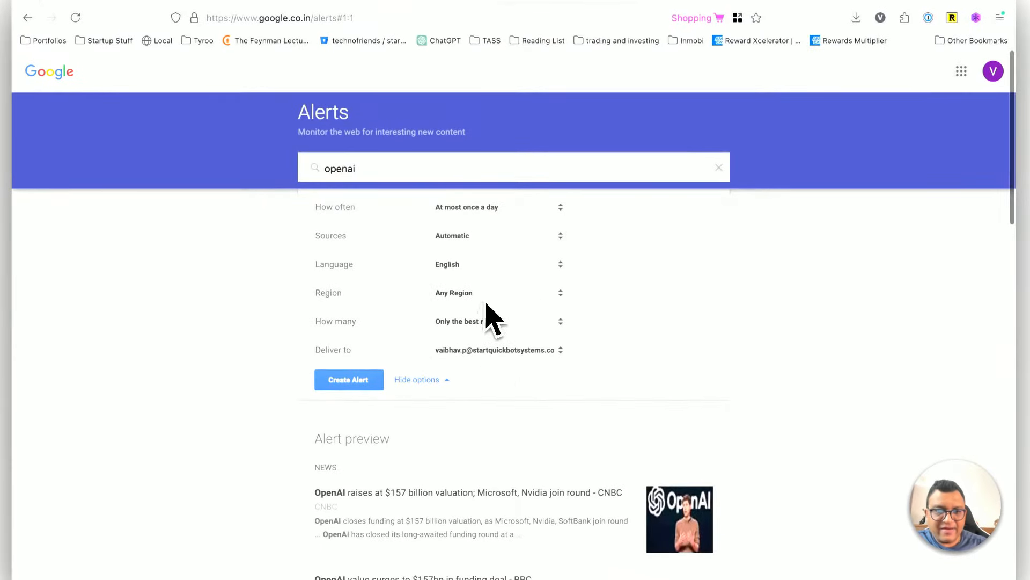
{"action": "left_click", "coordinate": [512, 352]}
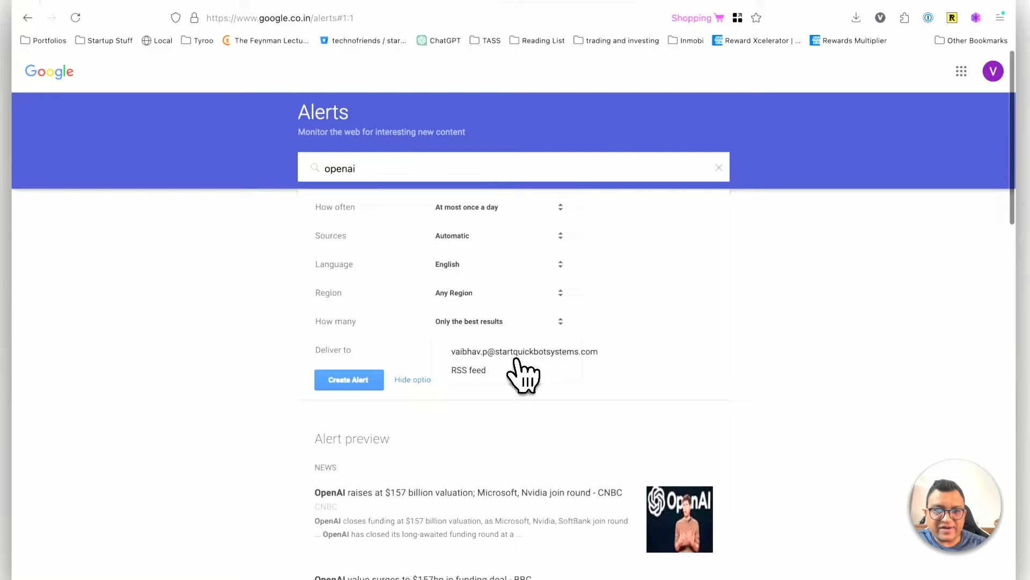
{"action": "left_click", "coordinate": [488, 370]}
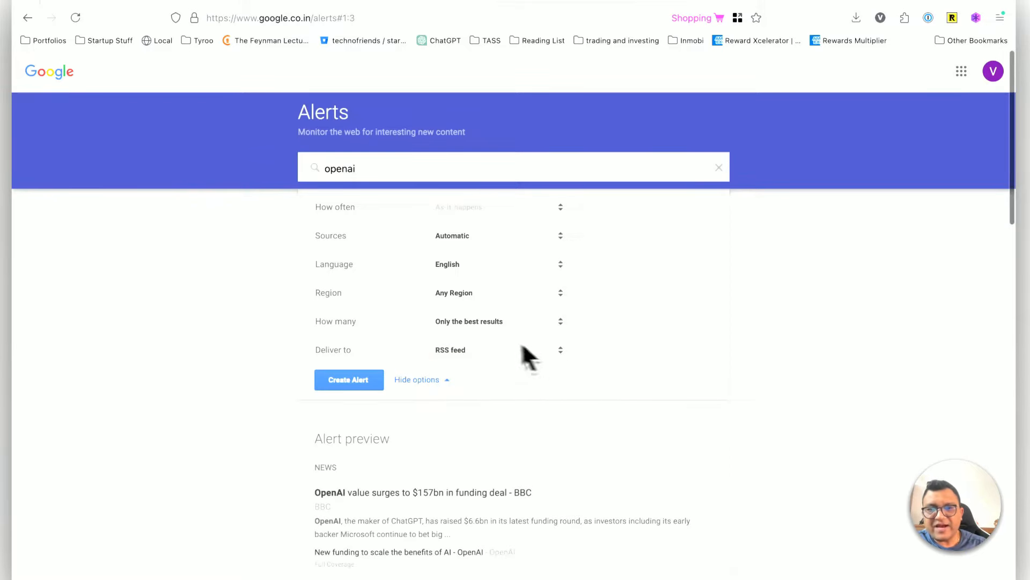
{"action": "left_click", "coordinate": [492, 351]}
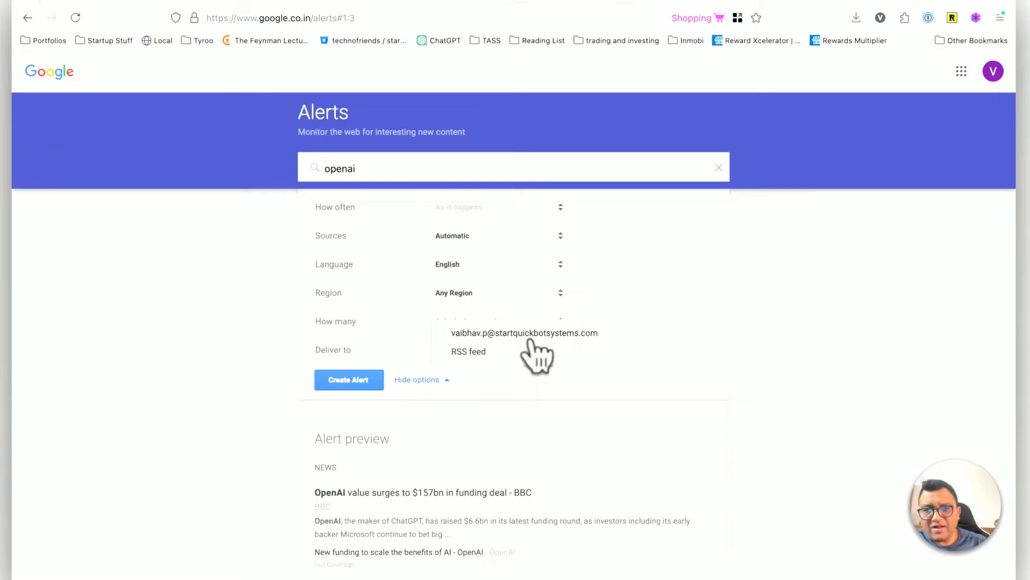
{"action": "left_click", "coordinate": [486, 352]}
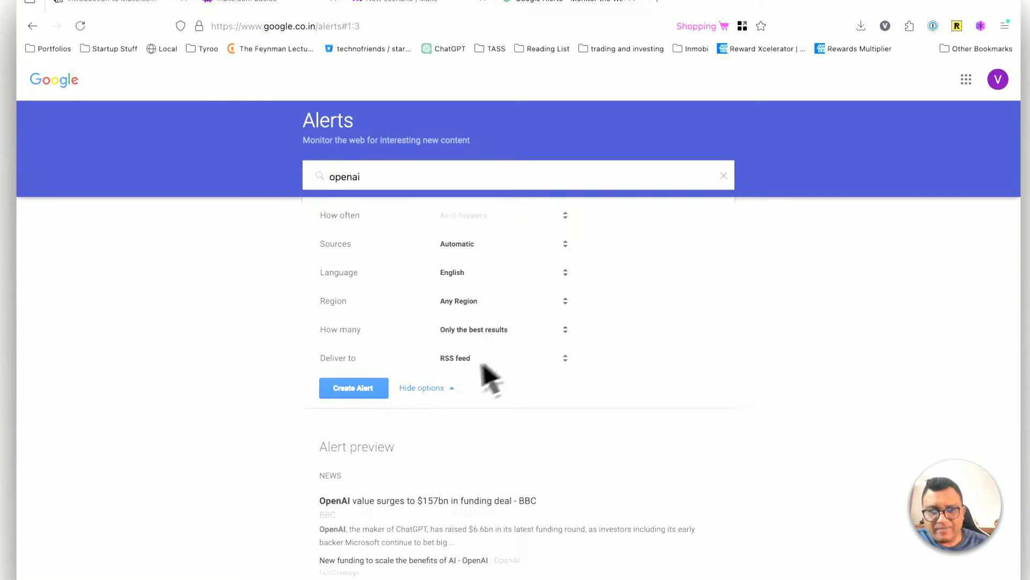
{"action": "left_click", "coordinate": [347, 390]}
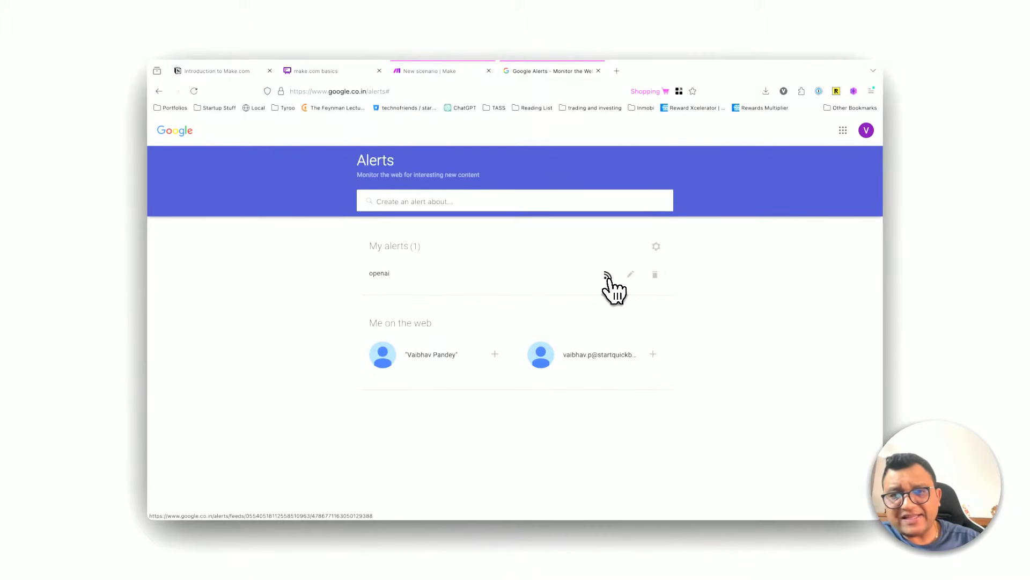
Step: Open the openai alert's RSS feed and copy its feed URL
{"action": "left_click", "coordinate": [608, 277]}
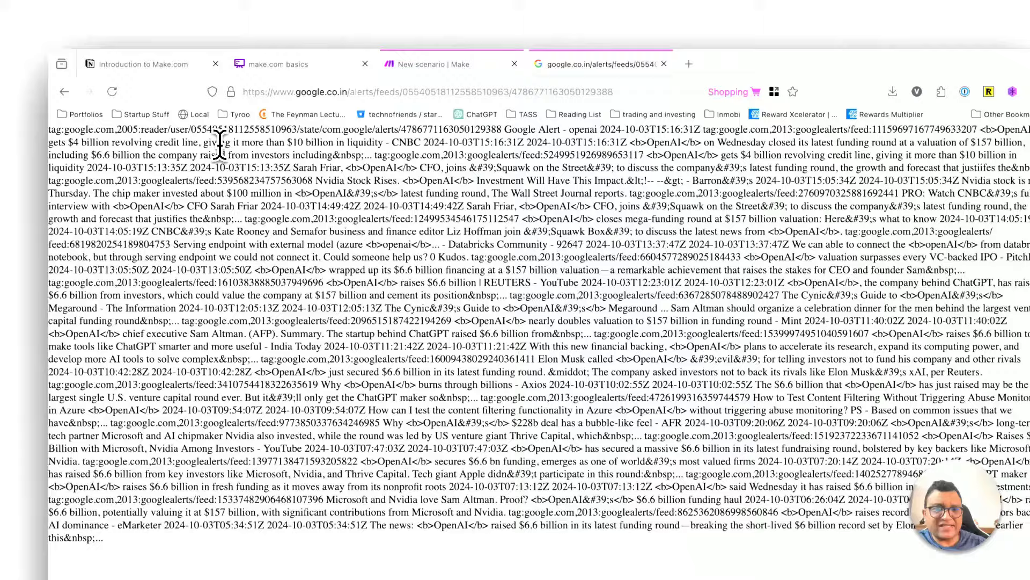
{"action": "left_click_drag", "start_coordinate": [178, 132], "coordinate": [229, 409]}
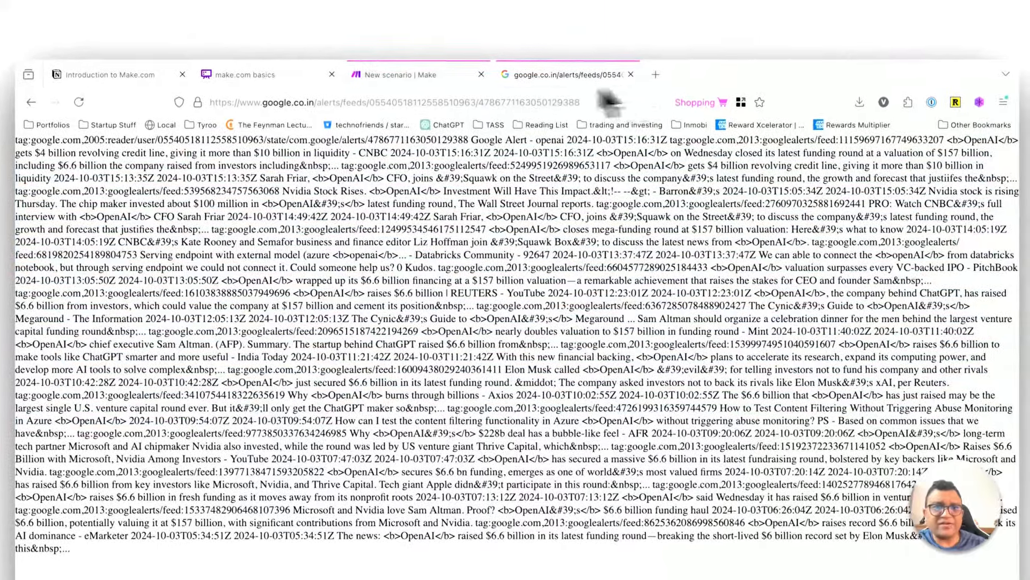
{"action": "left_click", "coordinate": [364, 72]}
{"action": "key", "text": "ctrl+c"}
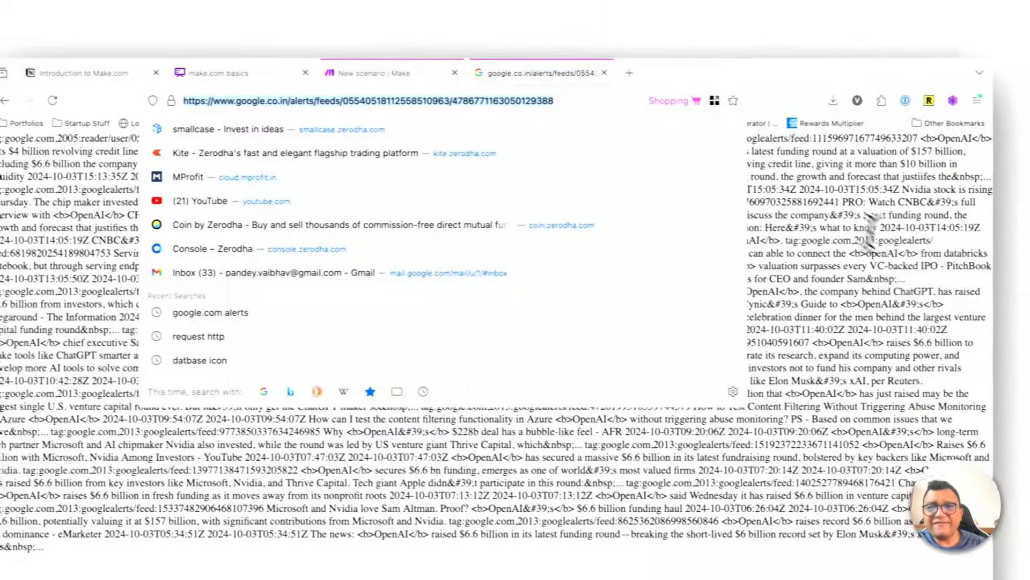
{"action": "left_click", "coordinate": [880, 232]}
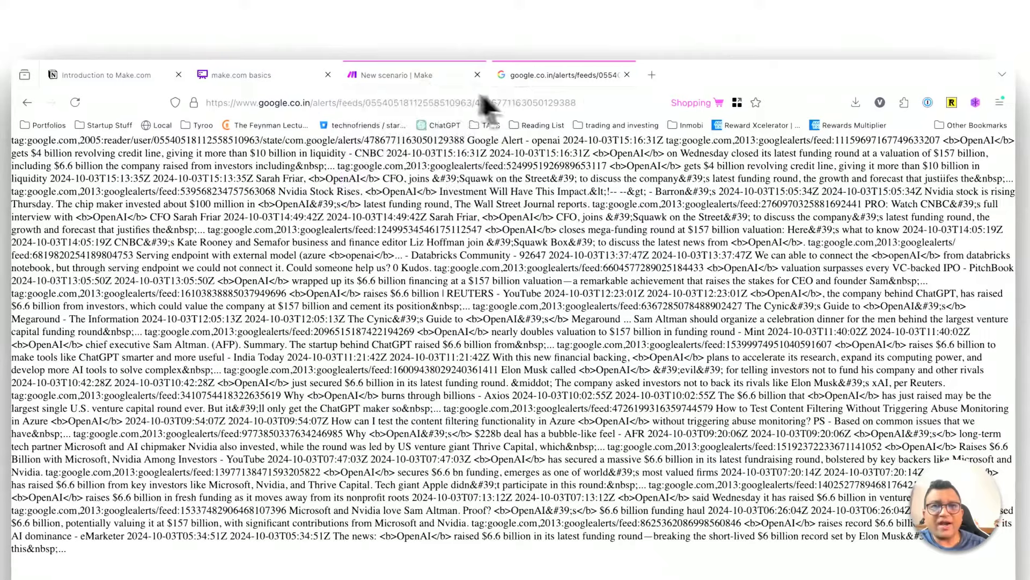
{"action": "left_click", "coordinate": [410, 84]}
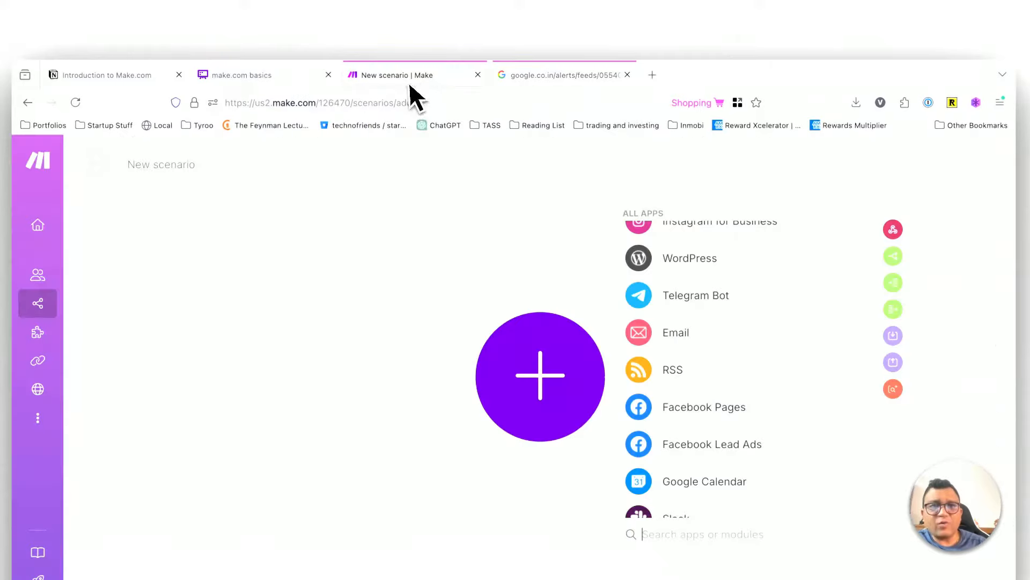
{"action": "left_click", "coordinate": [555, 76]}
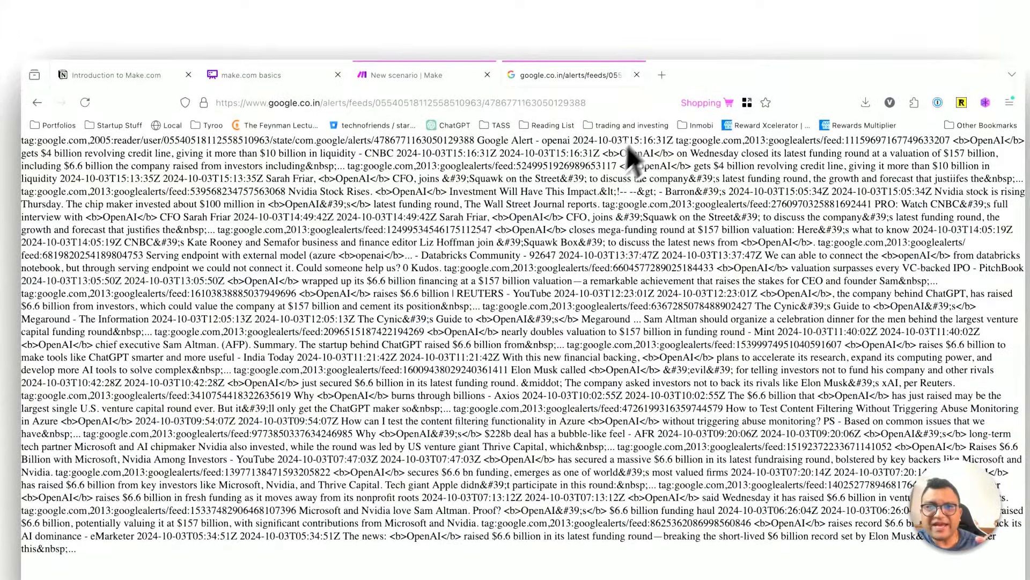
Step: Search Google for "rss viewer" in a new browser tab and open the RSS Feed Viewer site
{"action": "left_click", "coordinate": [655, 75]}
{"action": "key", "text": "ctrl+v"}
{"action": "key", "text": "Return"}
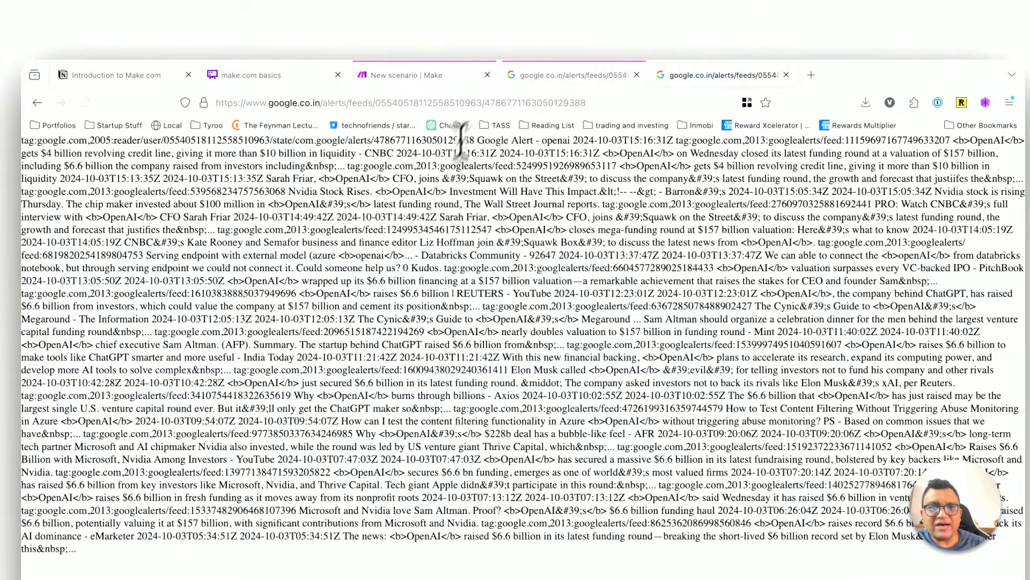
{"action": "left_click", "coordinate": [483, 102]}
{"action": "type", "text": "rss view"}
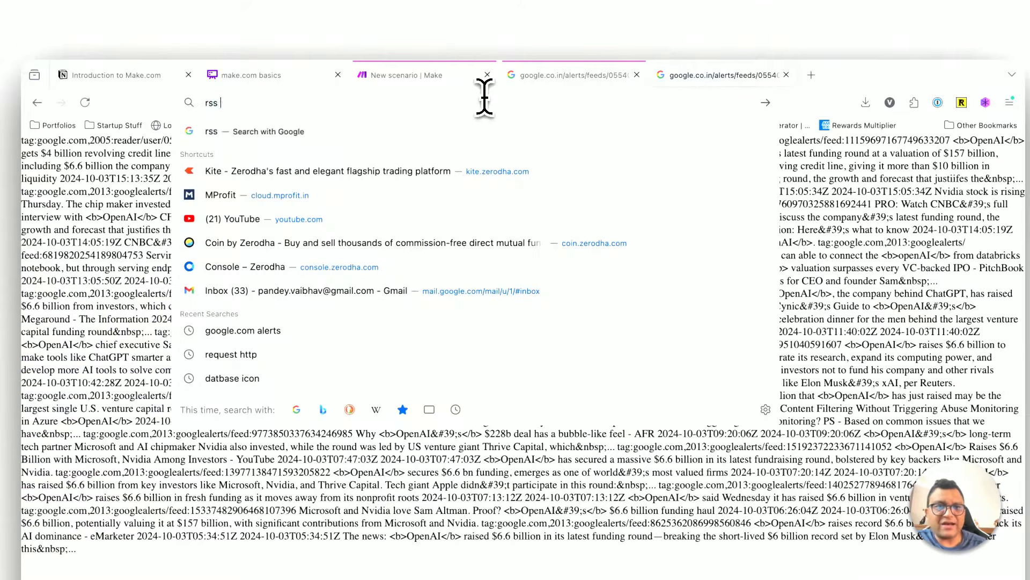
{"action": "type", "text": "er"}
{"action": "key", "text": "Return"}
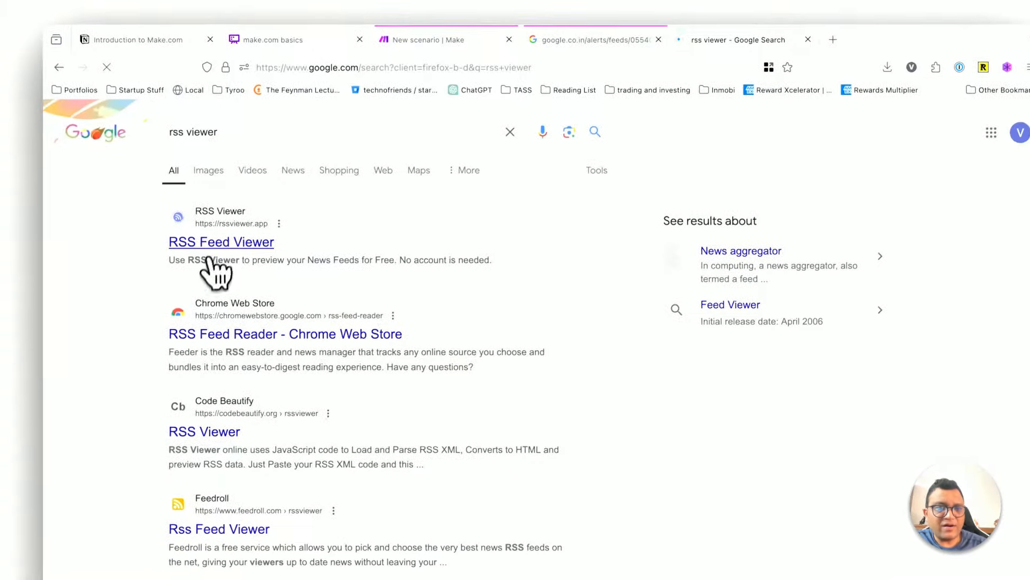
{"action": "left_click", "coordinate": [274, 251]}
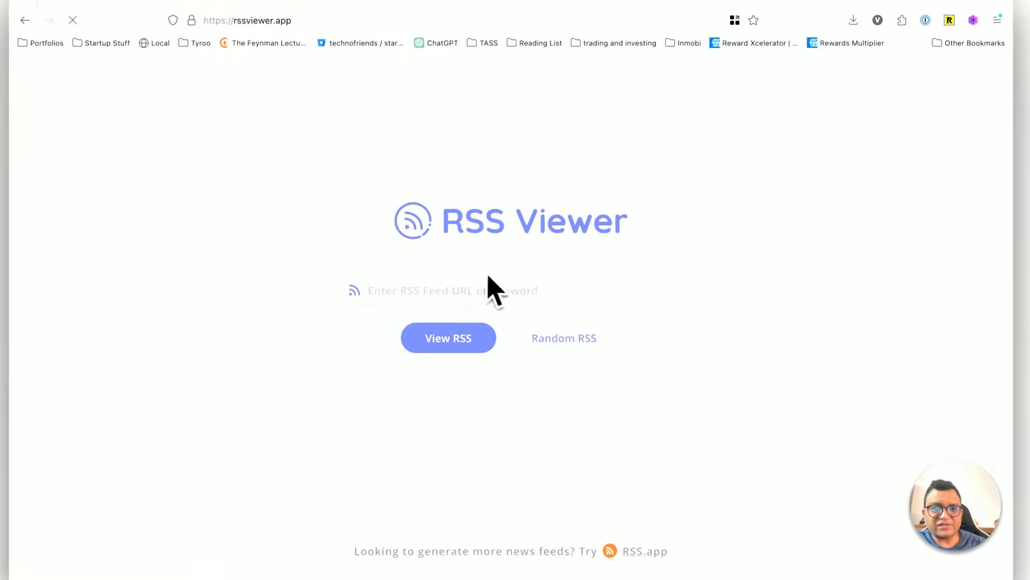
Step: Load the copied Google Alerts feed URL in RSS Viewer and look through the openai articles
{"action": "left_click", "coordinate": [475, 284]}
{"action": "key", "text": "ctrl+v"}
{"action": "left_click", "coordinate": [442, 343]}
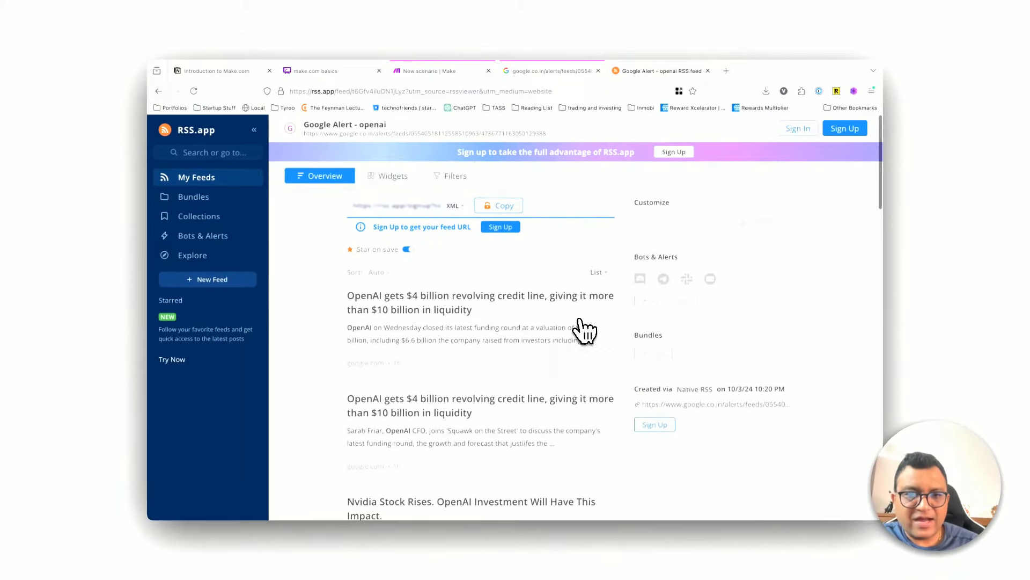
{"action": "scroll", "coordinate": [585, 330], "scroll_direction": "down", "scroll_amount": 5}
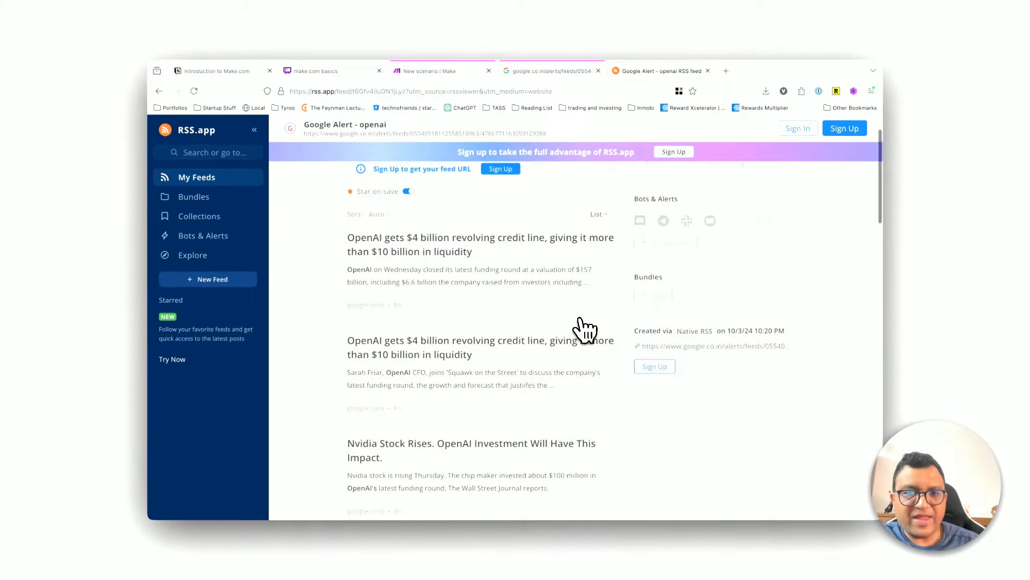
{"action": "scroll", "coordinate": [585, 330], "scroll_direction": "up", "scroll_amount": 5}
{"action": "scroll", "coordinate": [585, 330], "scroll_direction": "down", "scroll_amount": 2}
{"action": "scroll", "coordinate": [585, 328], "scroll_direction": "down", "scroll_amount": 6}
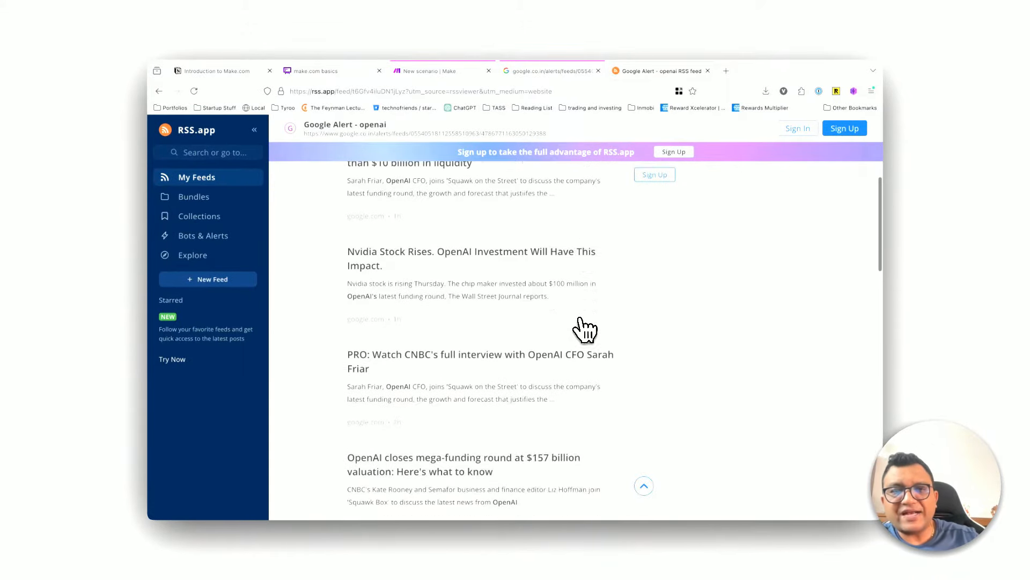
Step: Compare the raw Google Alerts feed text with the openai articles shown in the RSS viewer
{"action": "left_click", "coordinate": [534, 72]}
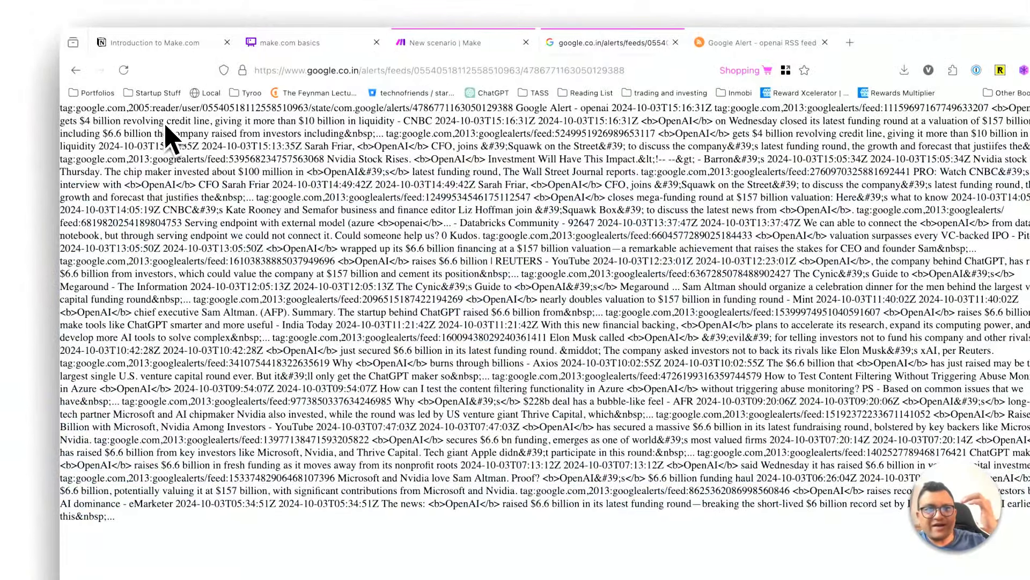
{"action": "left_click_drag", "start_coordinate": [165, 122], "coordinate": [226, 375]}
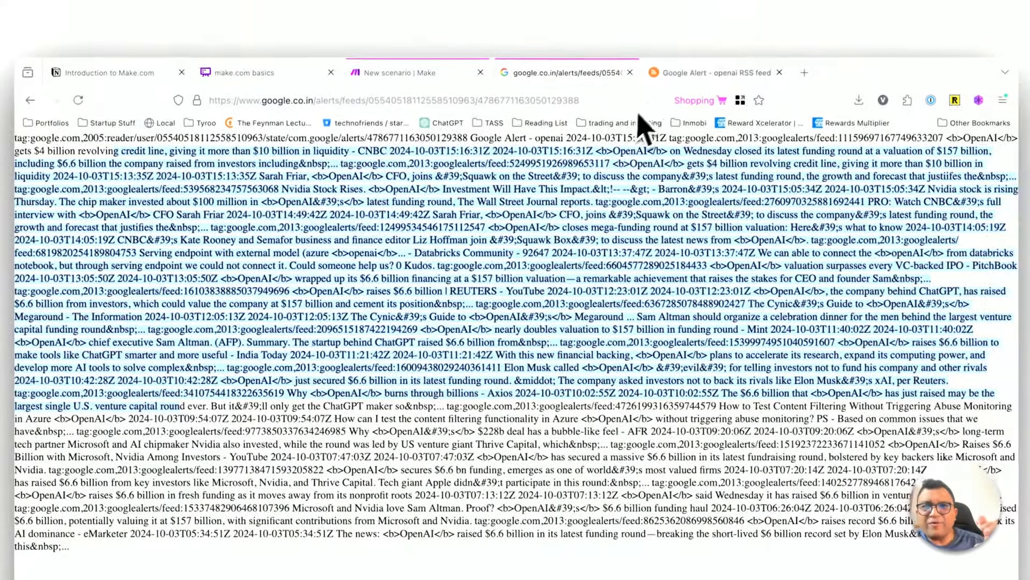
{"action": "left_click", "coordinate": [741, 38]}
{"action": "scroll", "coordinate": [558, 445], "scroll_direction": "up", "scroll_amount": 8}
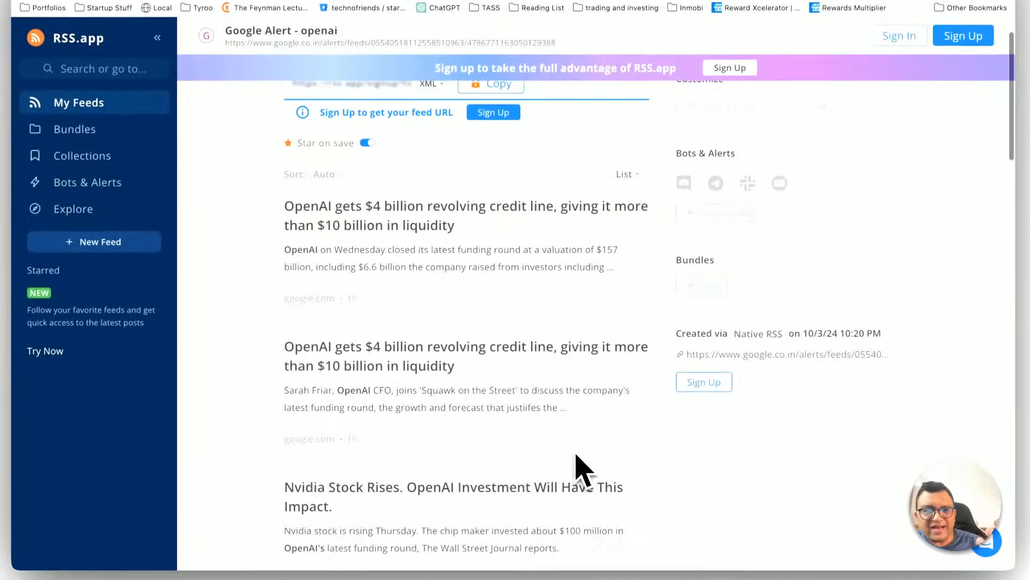
{"action": "scroll", "coordinate": [577, 487], "scroll_direction": "down", "scroll_amount": 8}
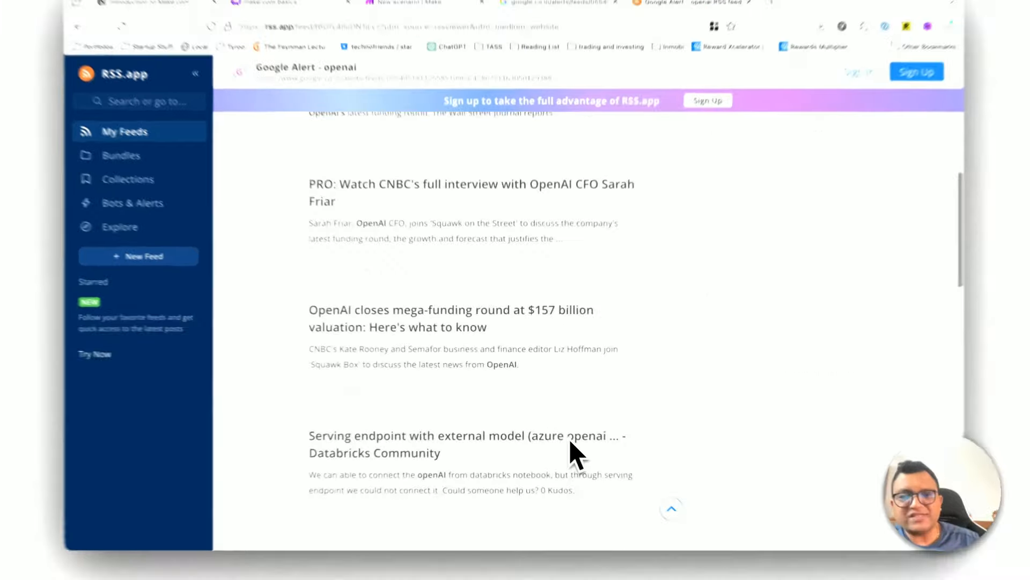
{"action": "scroll", "coordinate": [570, 441], "scroll_direction": "down", "scroll_amount": 10}
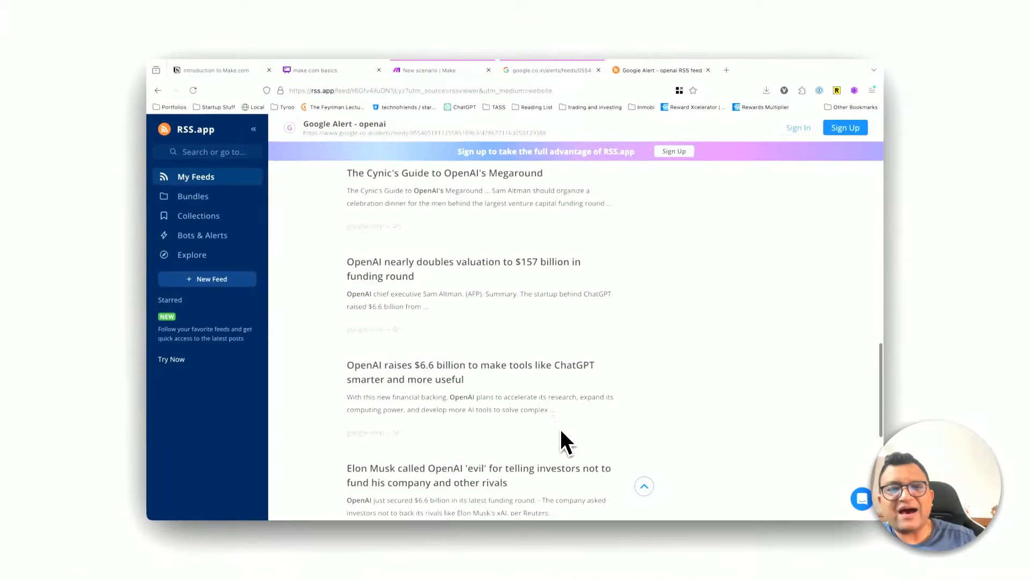
{"action": "scroll", "coordinate": [570, 441], "scroll_direction": "up", "scroll_amount": 6}
{"action": "scroll", "coordinate": [429, 352], "scroll_direction": "down", "scroll_amount": 5}
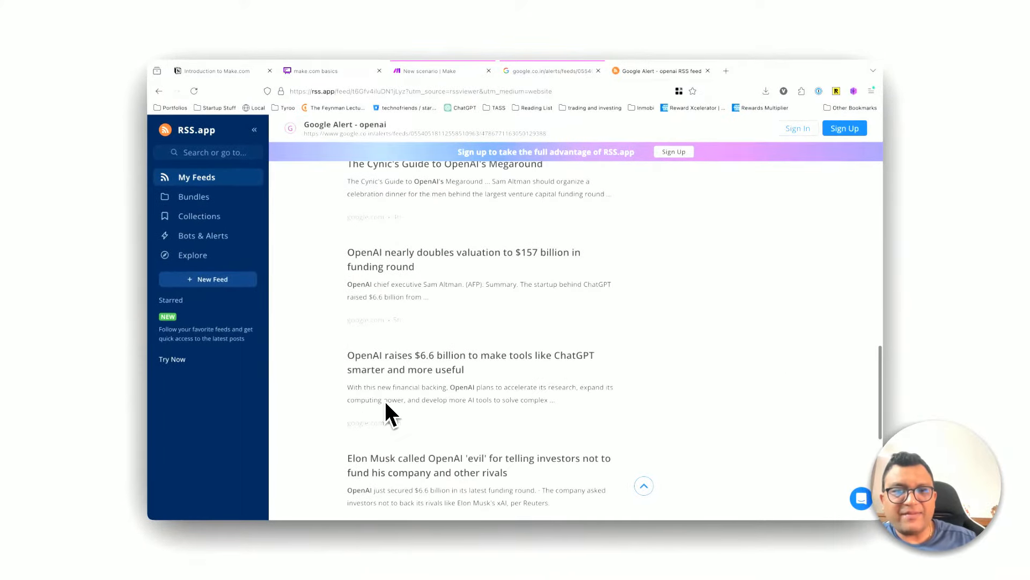
{"action": "scroll", "coordinate": [385, 403], "scroll_direction": "up", "scroll_amount": 6}
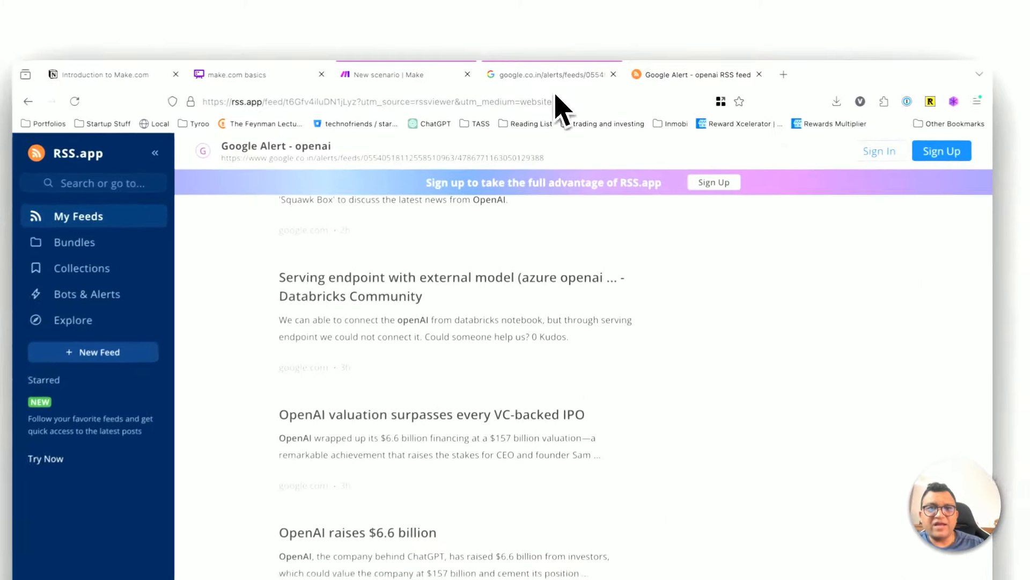
Step: Search the raw feed for "databricks", highlight that entry, and open the same Databricks Community article from the RSS viewer
{"action": "left_click", "coordinate": [550, 71]}
{"action": "left_click", "coordinate": [603, 249]}
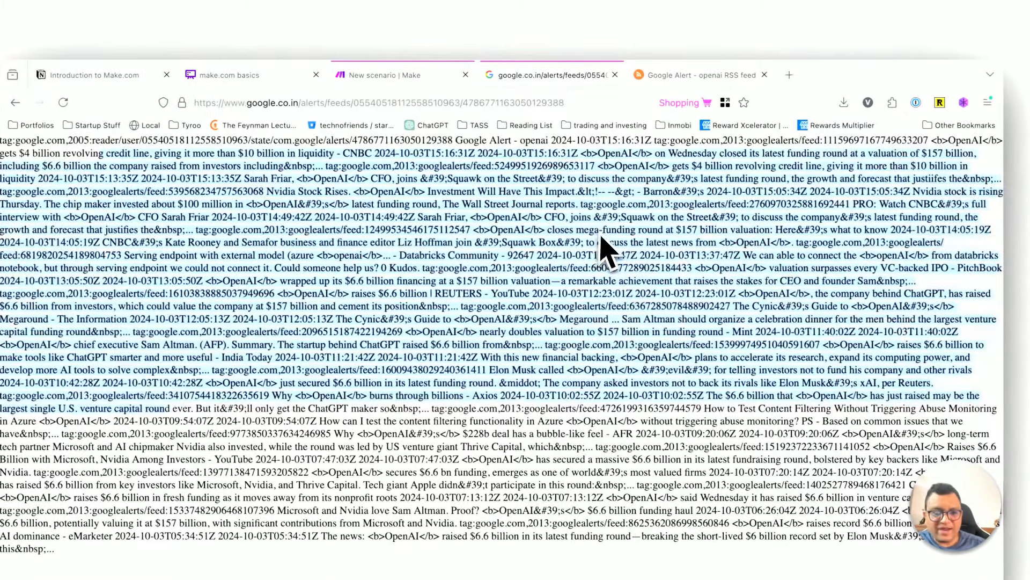
{"action": "type", "text": "ks"}
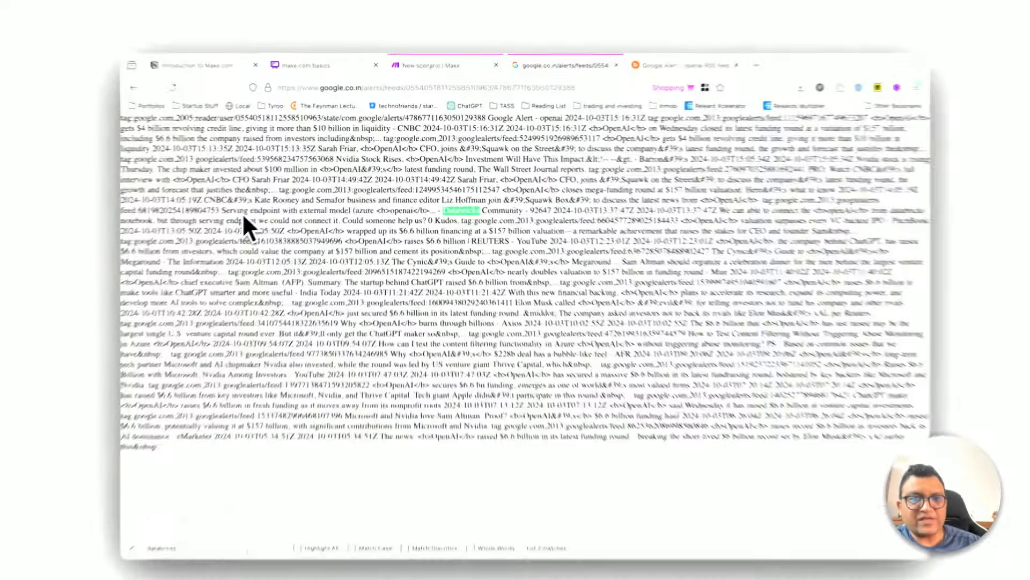
{"action": "left_click_drag", "start_coordinate": [239, 204], "coordinate": [508, 242]}
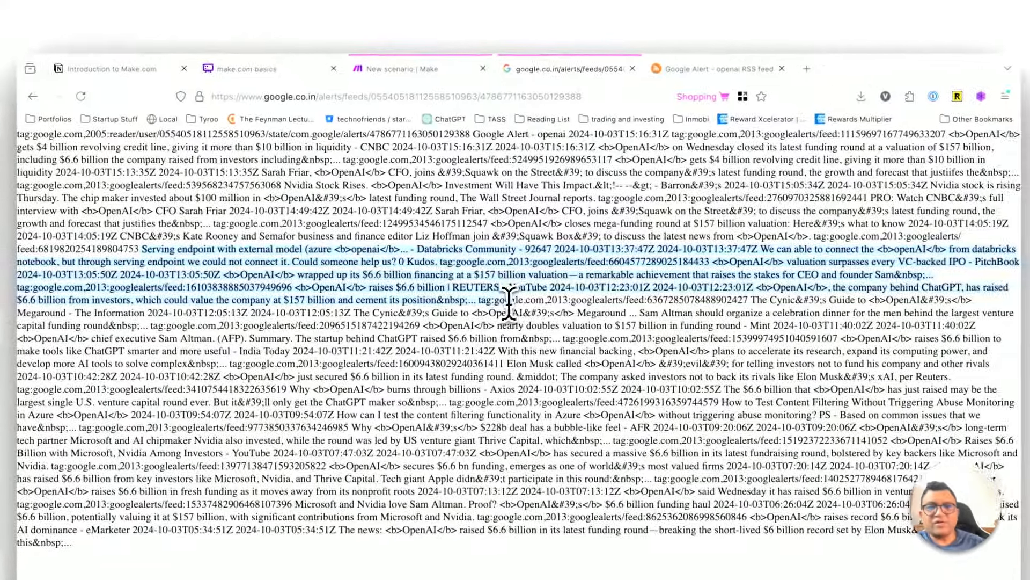
{"action": "left_click", "coordinate": [508, 304]}
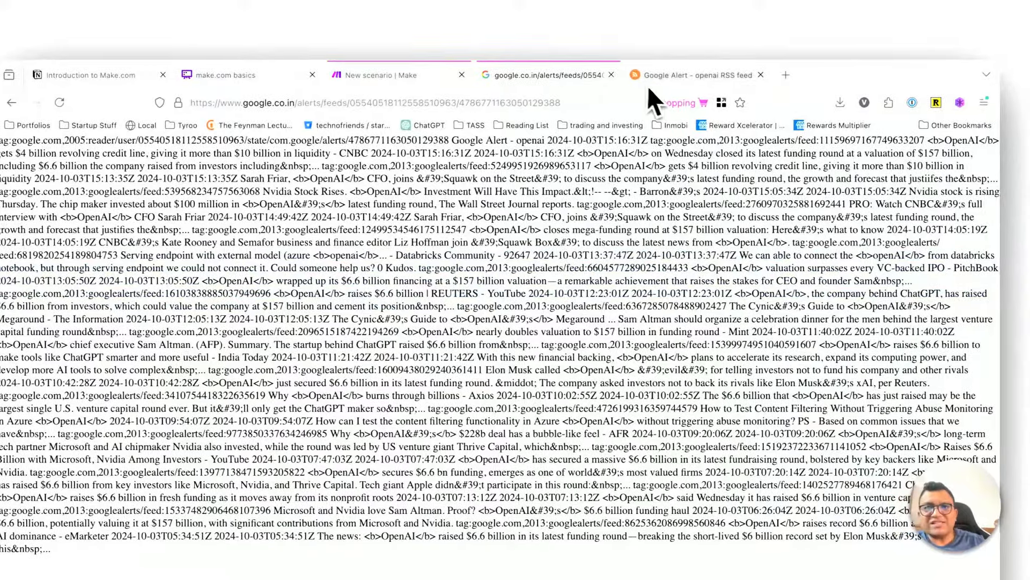
{"action": "left_click", "coordinate": [698, 74]}
{"action": "left_click", "coordinate": [425, 276]}
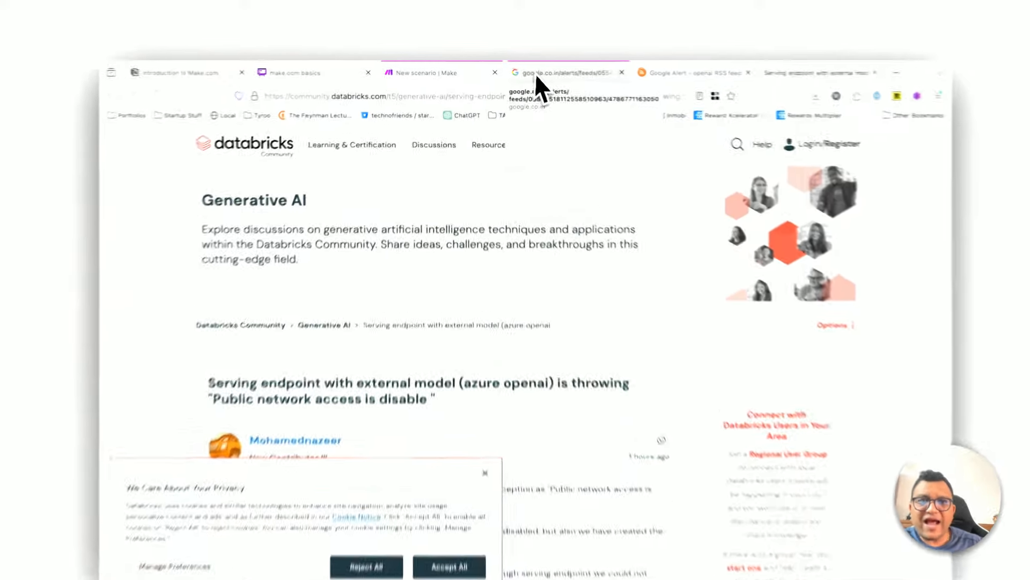
Step: Return to the raw Google Alerts feed page and copy its URL again
{"action": "left_click", "coordinate": [534, 73]}
{"action": "left_click", "coordinate": [477, 97]}
{"action": "key", "text": "ctrl+c"}
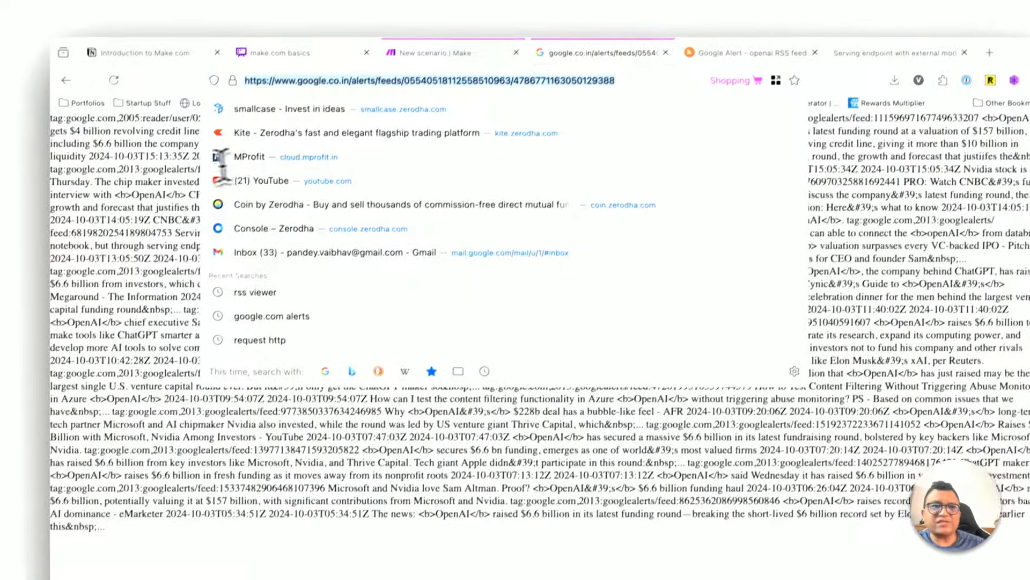
{"action": "left_click", "coordinate": [138, 203]}
{"action": "left_click_drag", "start_coordinate": [138, 202], "coordinate": [195, 446]}
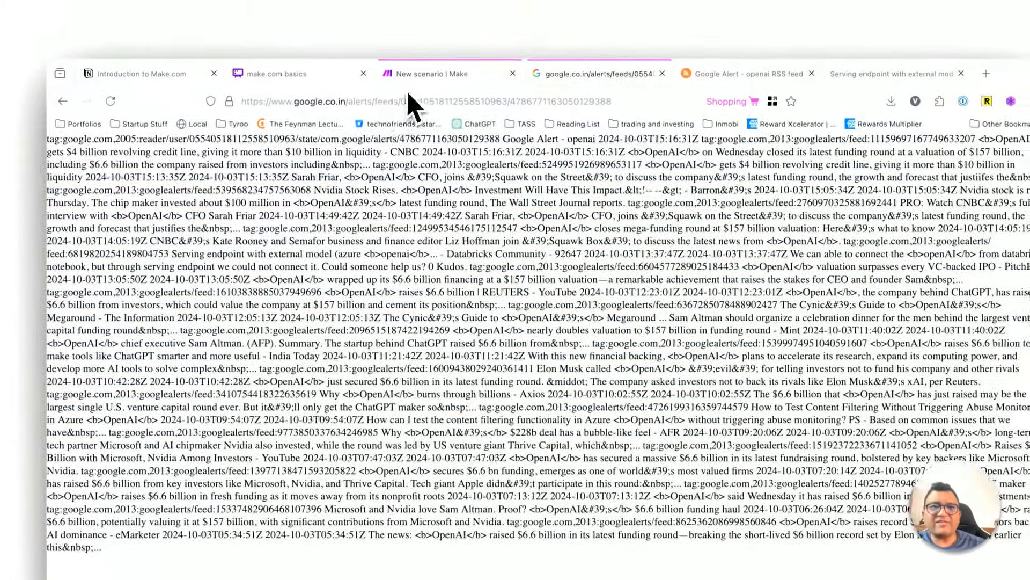
Step: Add the RSS Watch RSS feed items trigger to the Make scenario using the copied feed URL and 1 maximum returned item
{"action": "left_click", "coordinate": [434, 24]}
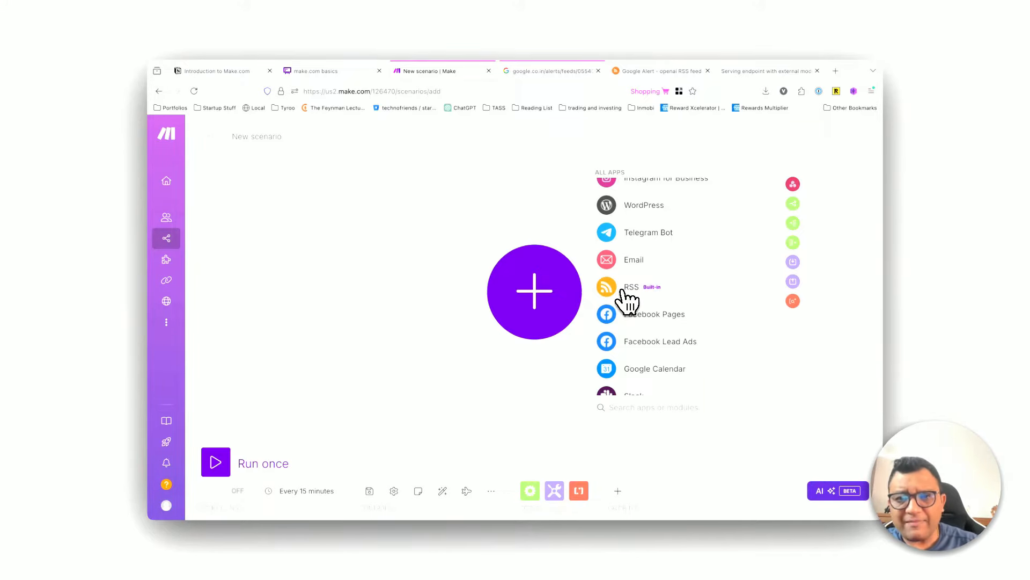
{"action": "left_click", "coordinate": [625, 290]}
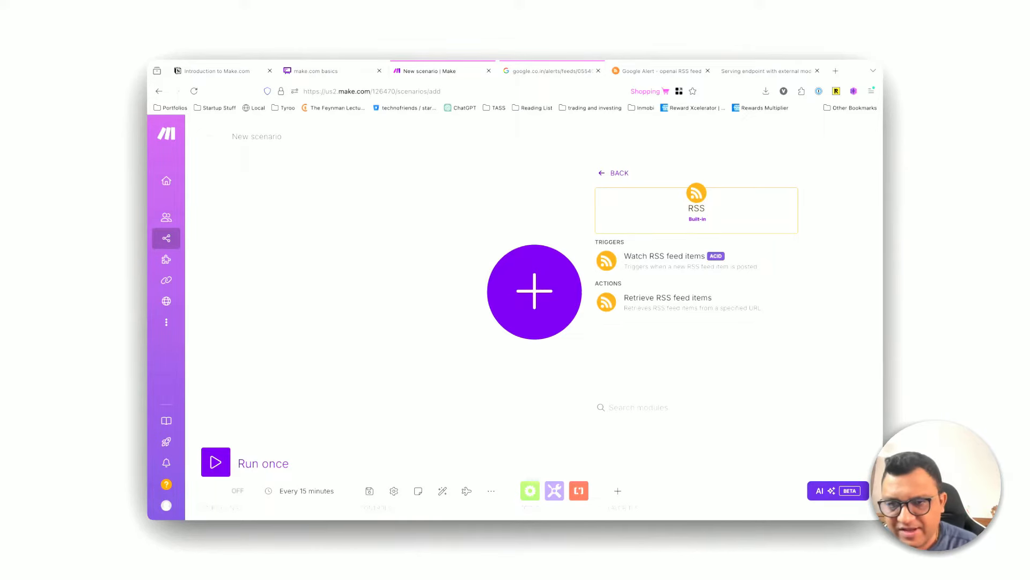
{"action": "left_click", "coordinate": [660, 257]}
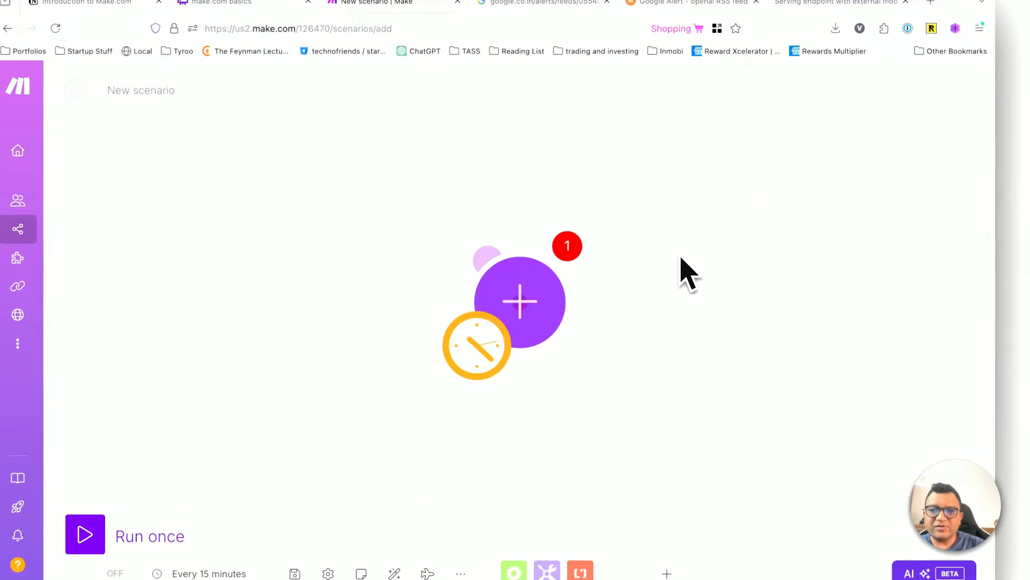
{"action": "left_click", "coordinate": [675, 215]}
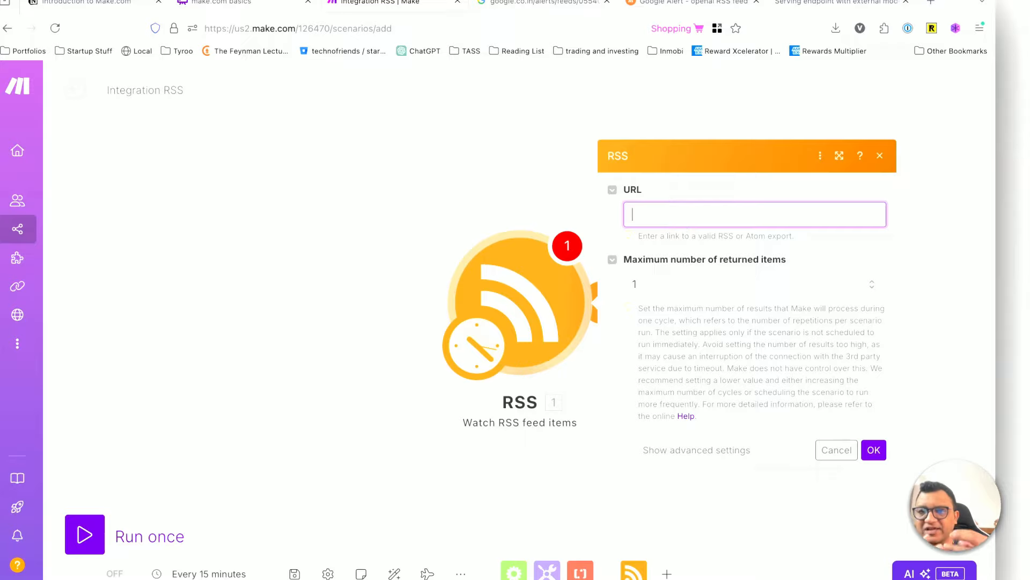
{"action": "key", "text": "ctrl+v"}
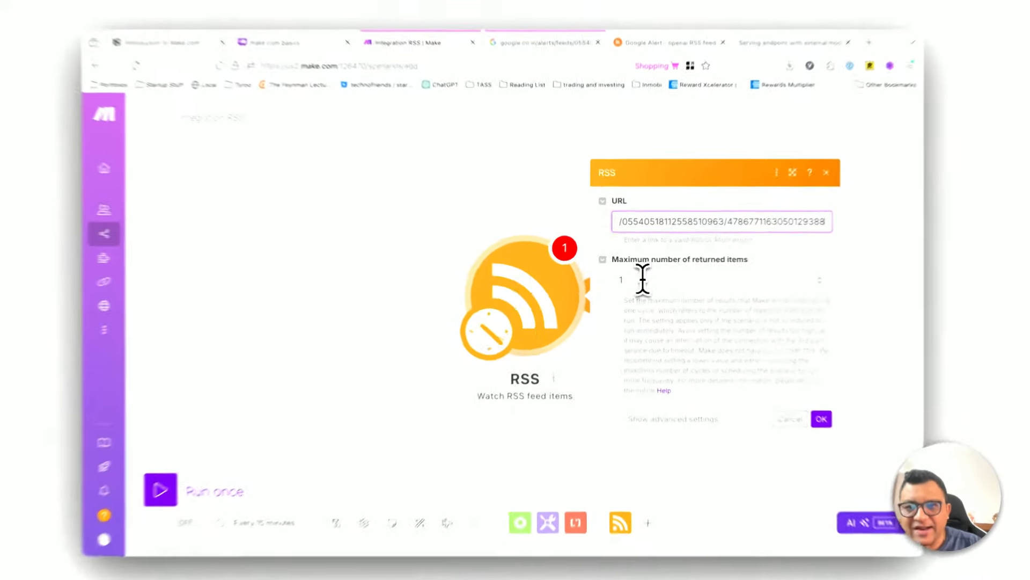
{"action": "left_click", "coordinate": [646, 278]}
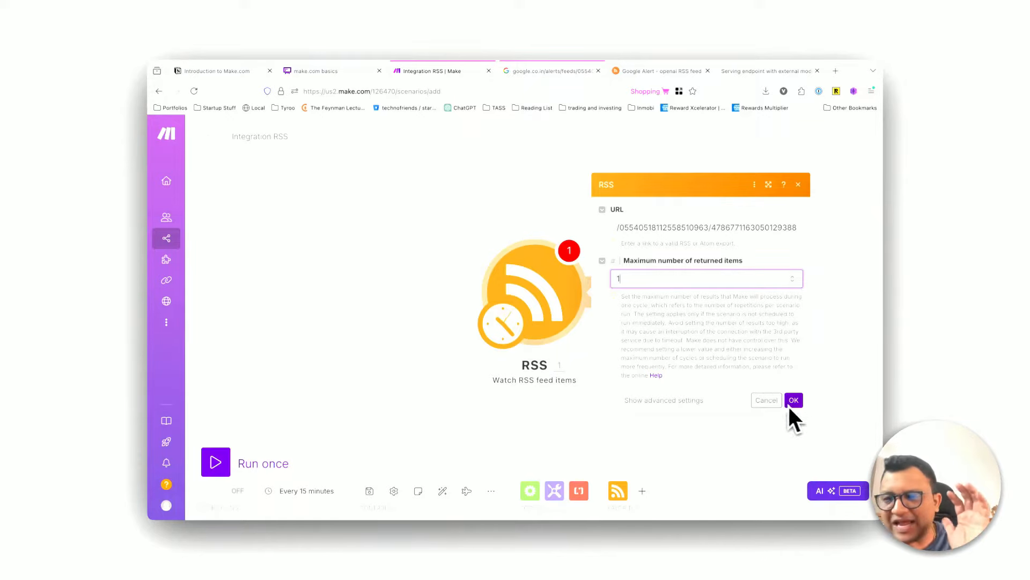
Step: Show the RSS trigger's advanced settings and review the user name, password, RSS fields and compressed content options
{"action": "left_click", "coordinate": [664, 401]}
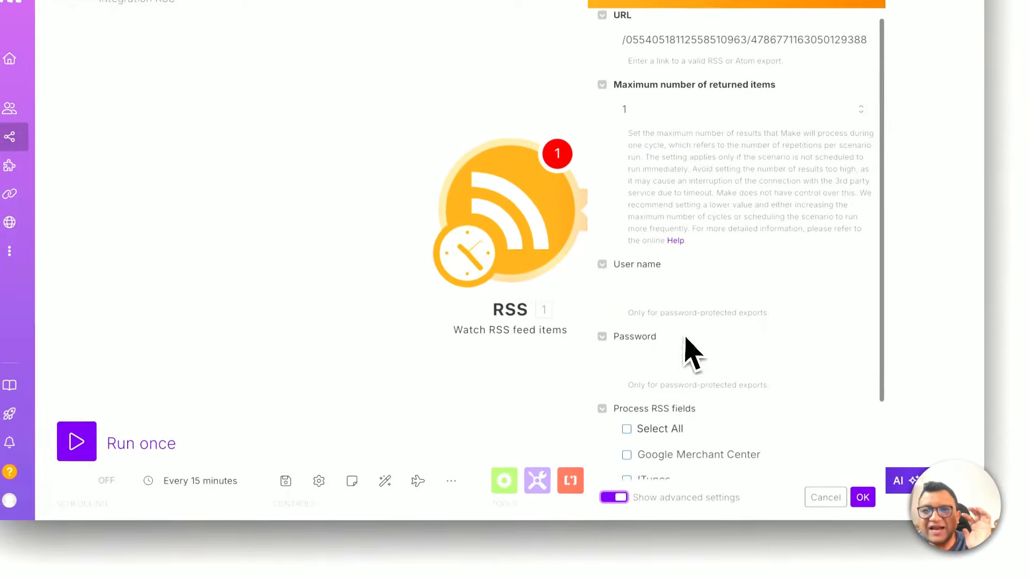
{"action": "left_click", "coordinate": [665, 300]}
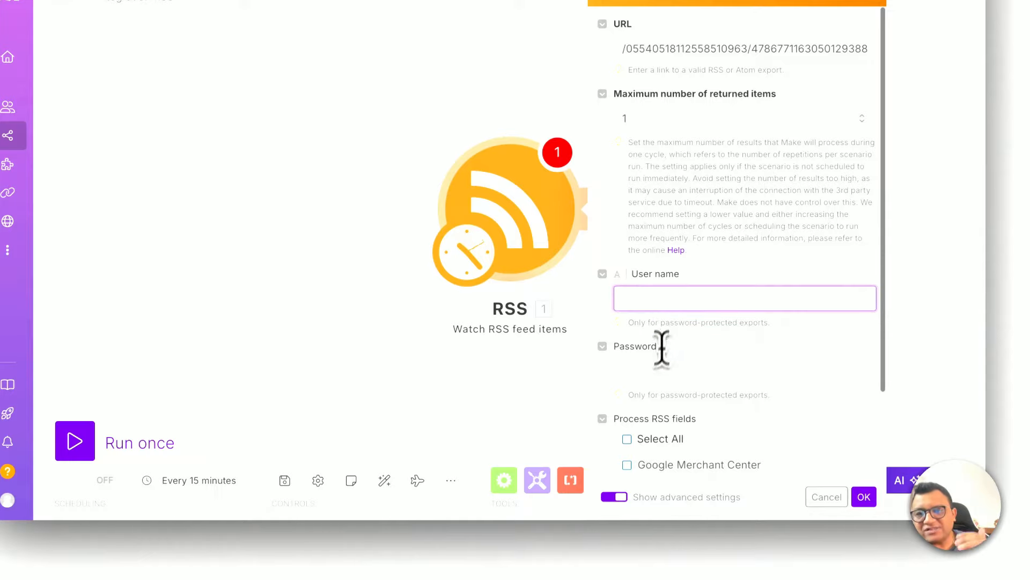
{"action": "left_click", "coordinate": [661, 372]}
{"action": "scroll", "coordinate": [669, 345], "scroll_direction": "down", "scroll_amount": 2}
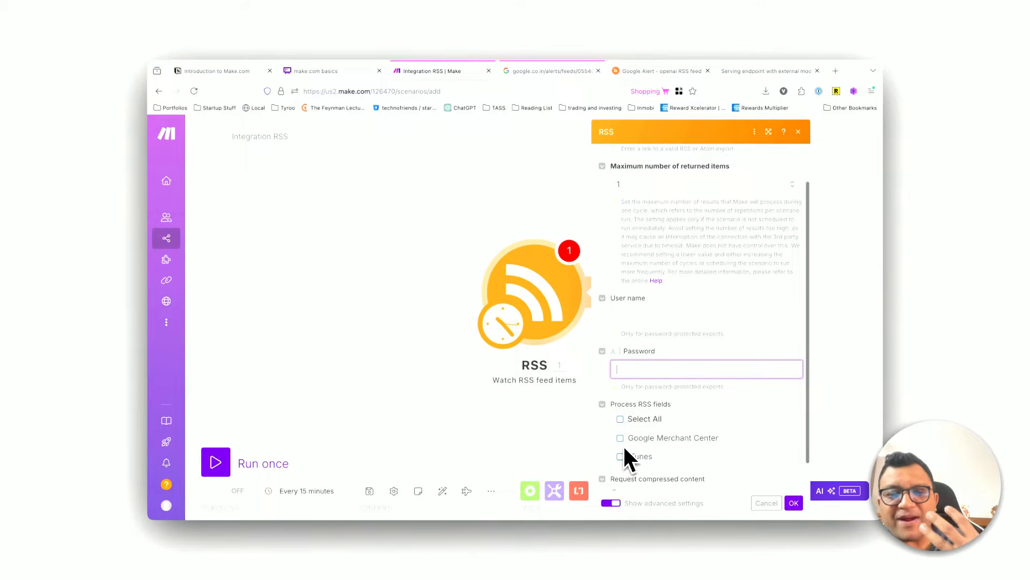
{"action": "scroll", "coordinate": [626, 449], "scroll_direction": "down", "scroll_amount": 1}
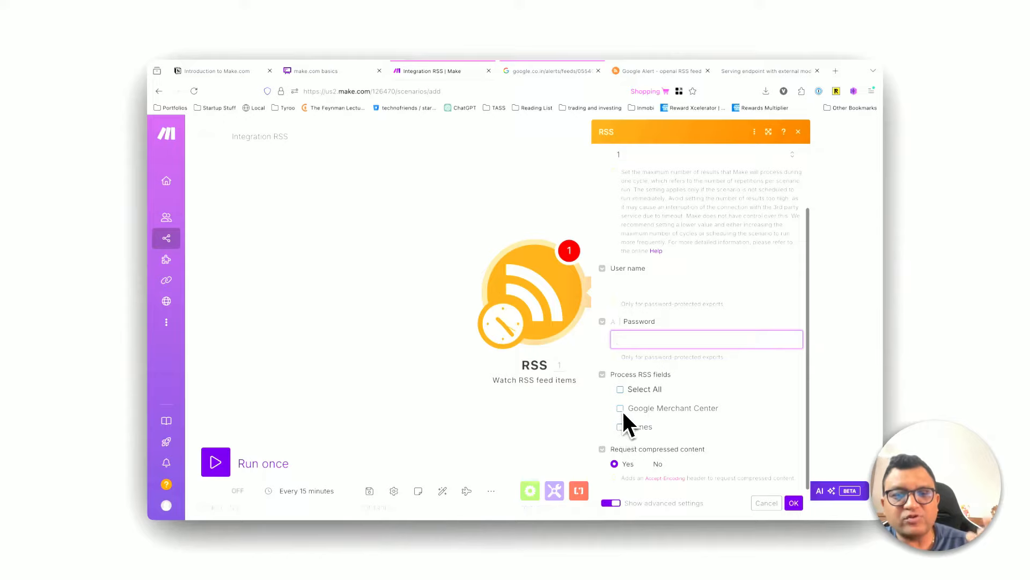
{"action": "scroll", "coordinate": [696, 370], "scroll_direction": "up", "scroll_amount": 2}
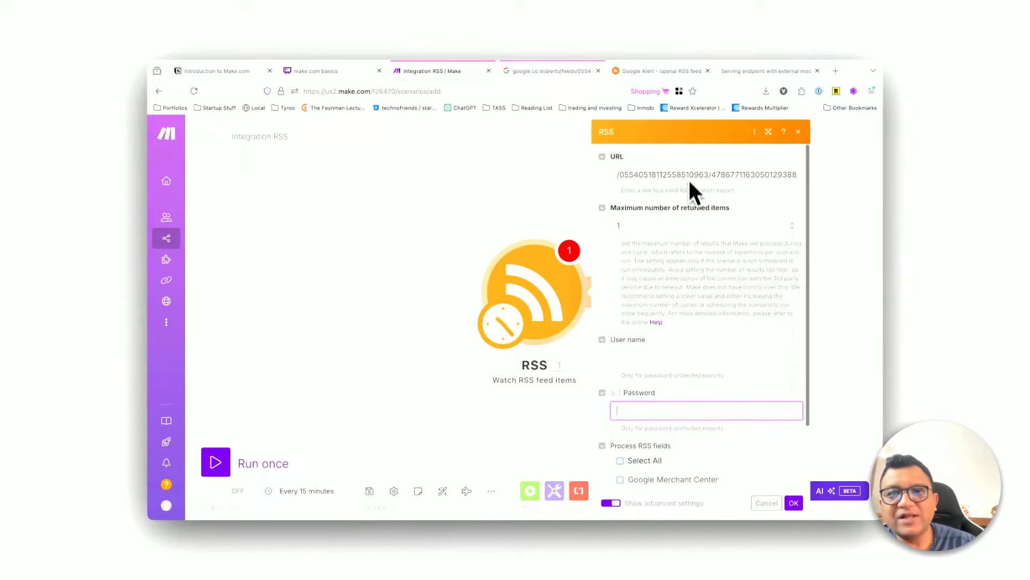
Step: Collapse the User name, Password and Process RSS fields settings and save the RSS trigger
{"action": "left_click", "coordinate": [612, 393]}
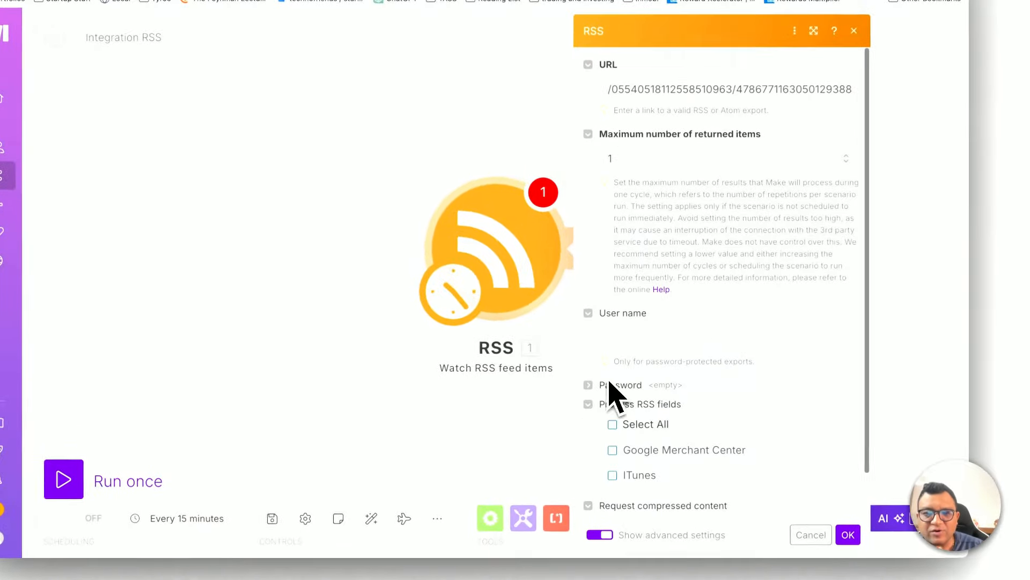
{"action": "left_click", "coordinate": [605, 408]}
{"action": "left_click", "coordinate": [592, 315]}
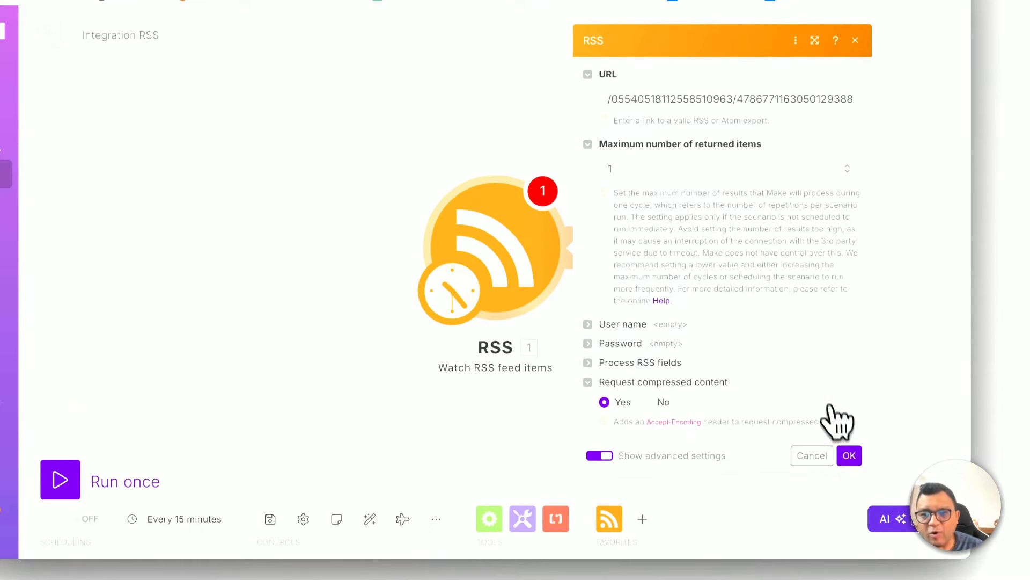
{"action": "left_click", "coordinate": [849, 455]}
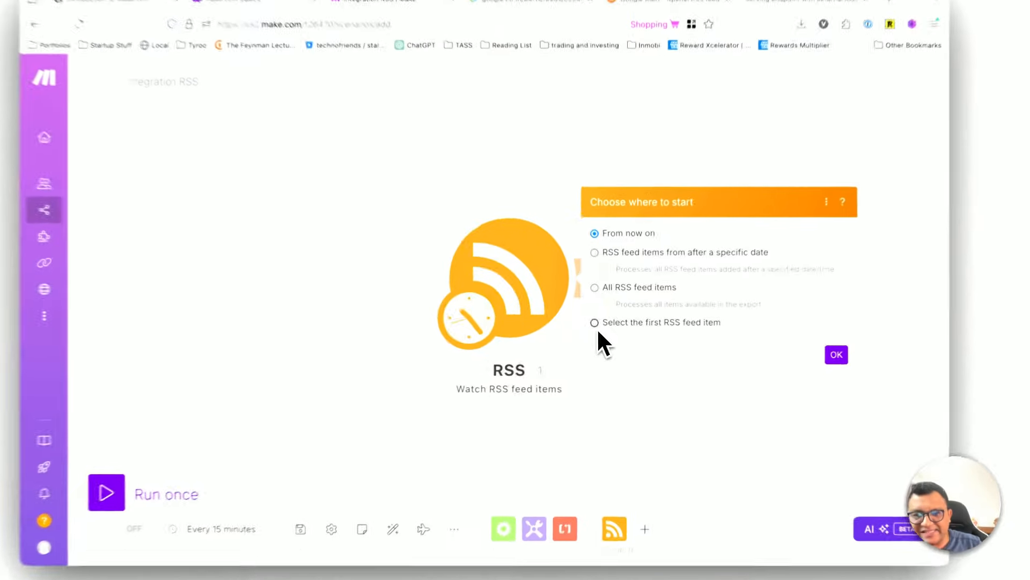
Step: Choose "Select the first RSS feed item" as the trigger's starting point, review the listed articles, and confirm
{"action": "left_click", "coordinate": [602, 328]}
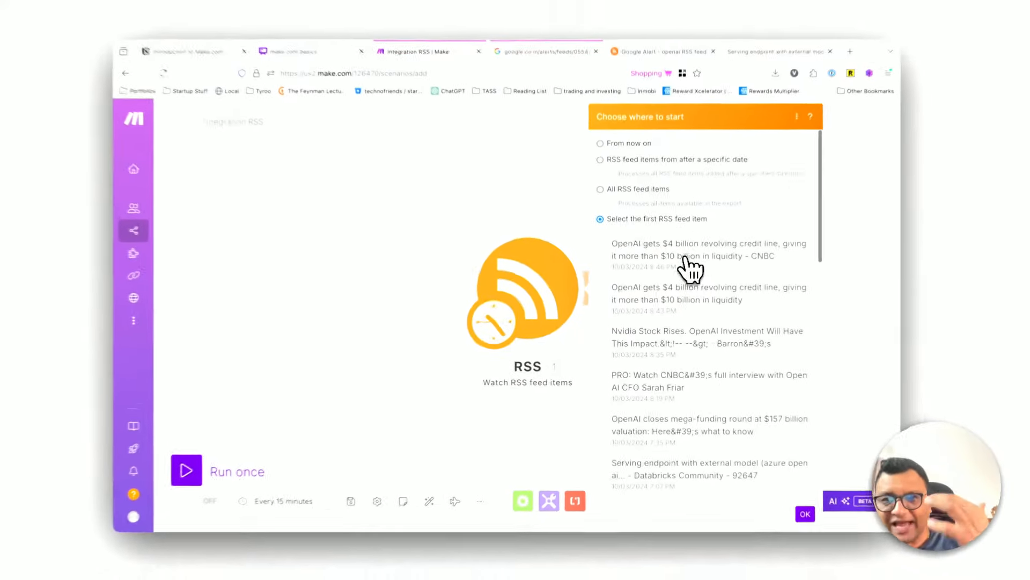
{"action": "scroll", "coordinate": [690, 322], "scroll_direction": "down", "scroll_amount": 5}
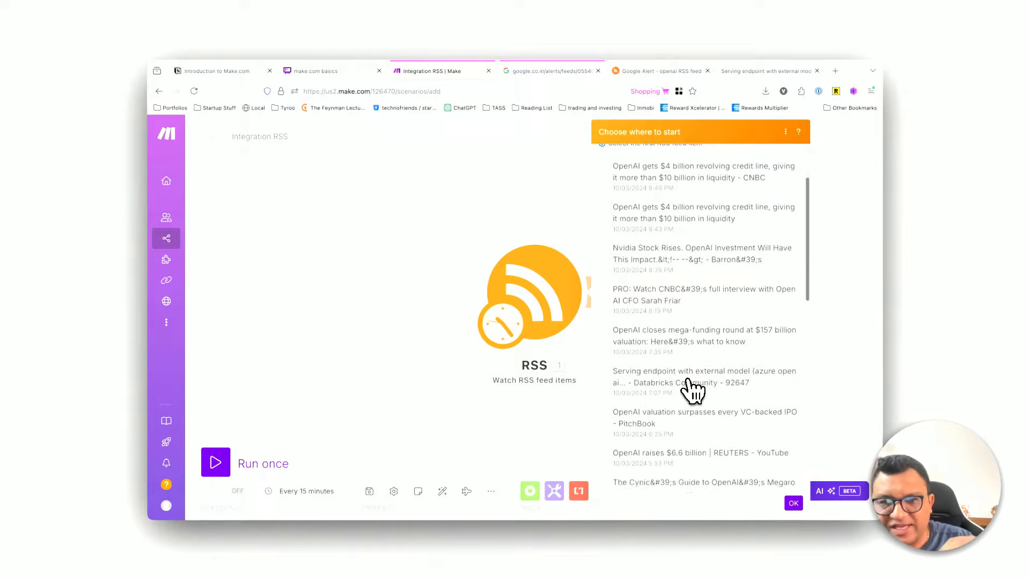
{"action": "scroll", "coordinate": [692, 389], "scroll_direction": "down", "scroll_amount": 2}
{"action": "scroll", "coordinate": [687, 371], "scroll_direction": "up", "scroll_amount": 8}
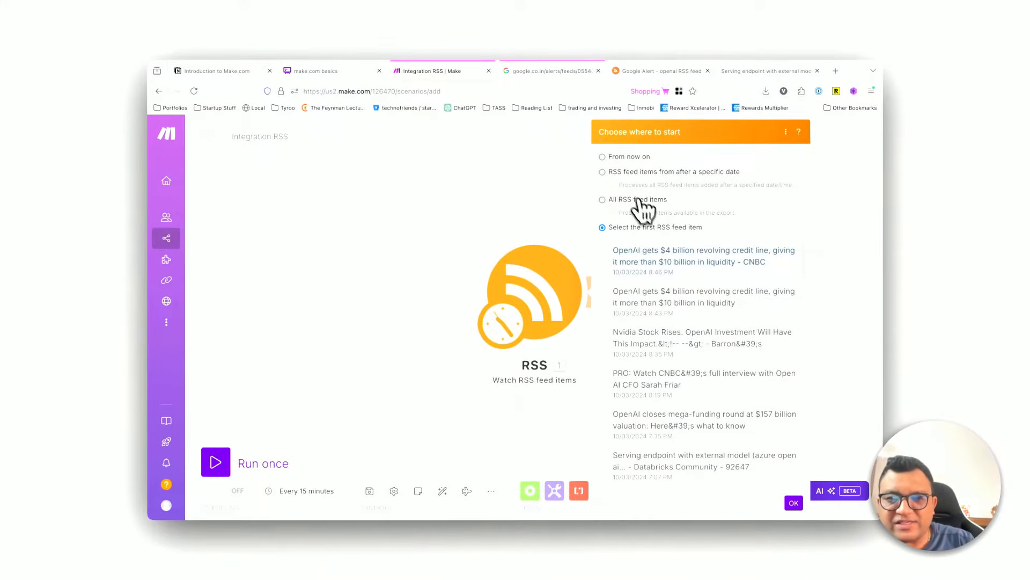
{"action": "left_click", "coordinate": [794, 503]}
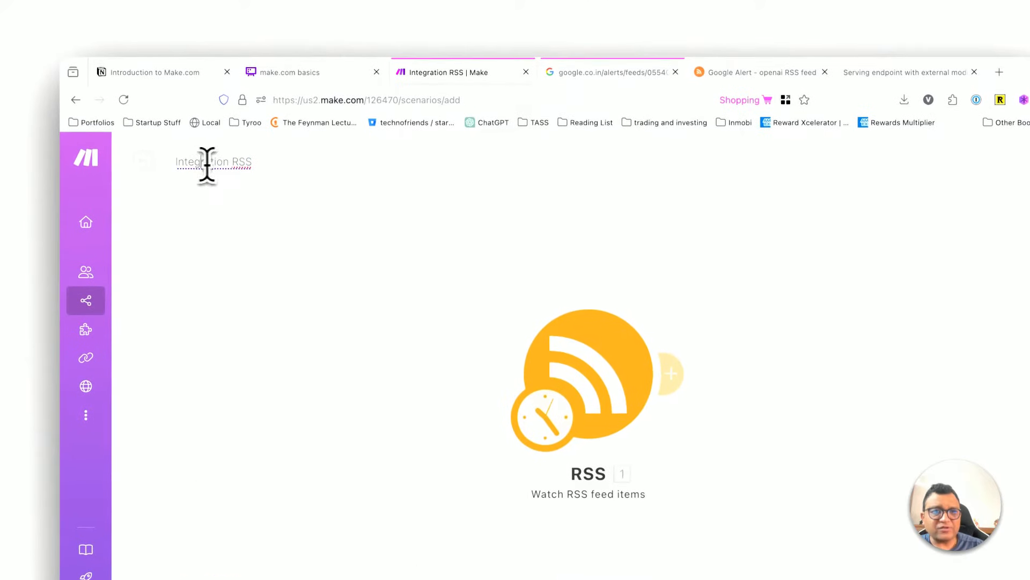
Step: Rename the scenario to "Google Alerts to Airtable"
{"action": "left_click", "coordinate": [229, 162]}
{"action": "type", "text": "Googel"}
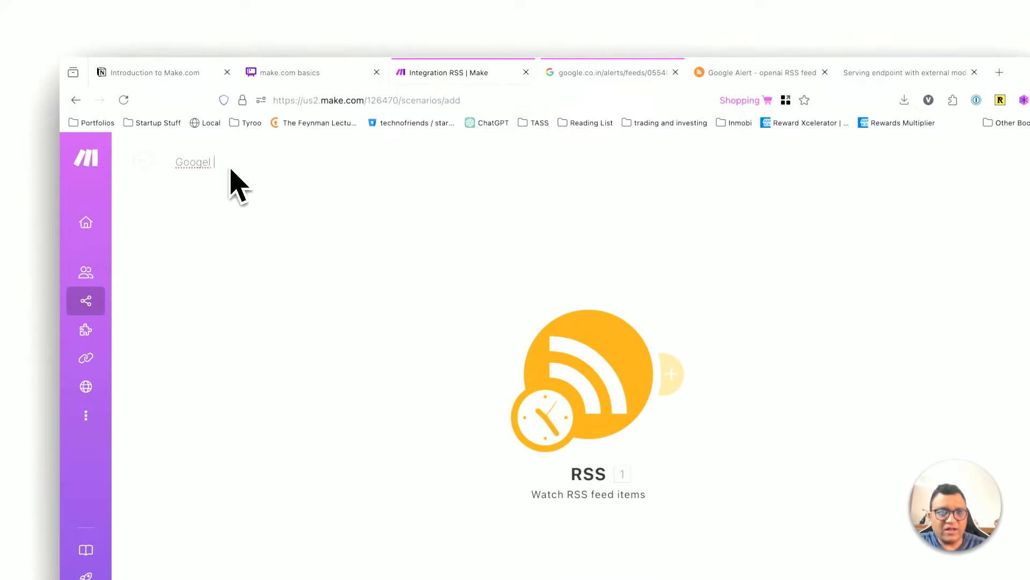
{"action": "type", "text": " Ae"}
{"action": "key", "text": "BackSpace"}
{"action": "key", "text": "BackSpace"}
{"action": "key", "text": "BackSpace"}
{"action": "key", "text": "BackSpace"}
{"action": "key", "text": "BackSpace"}
{"action": "type", "text": "le Awert"}
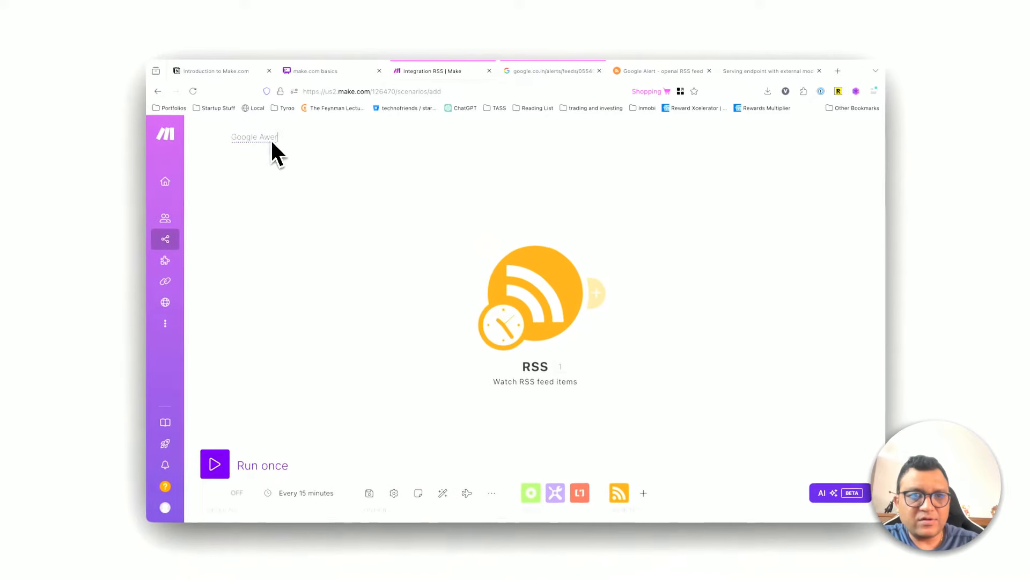
{"action": "key", "text": "BackSpace"}
{"action": "key", "text": "BackSpace"}
{"action": "key", "text": "BackSpace"}
{"action": "key", "text": "BackSpace"}
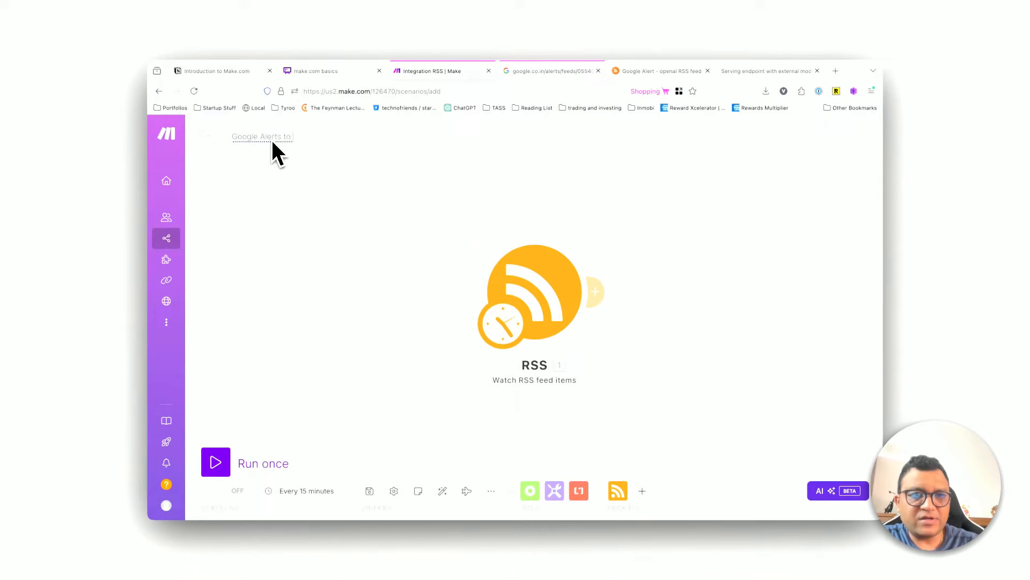
{"action": "type", "text": "lerts to Airtable"}
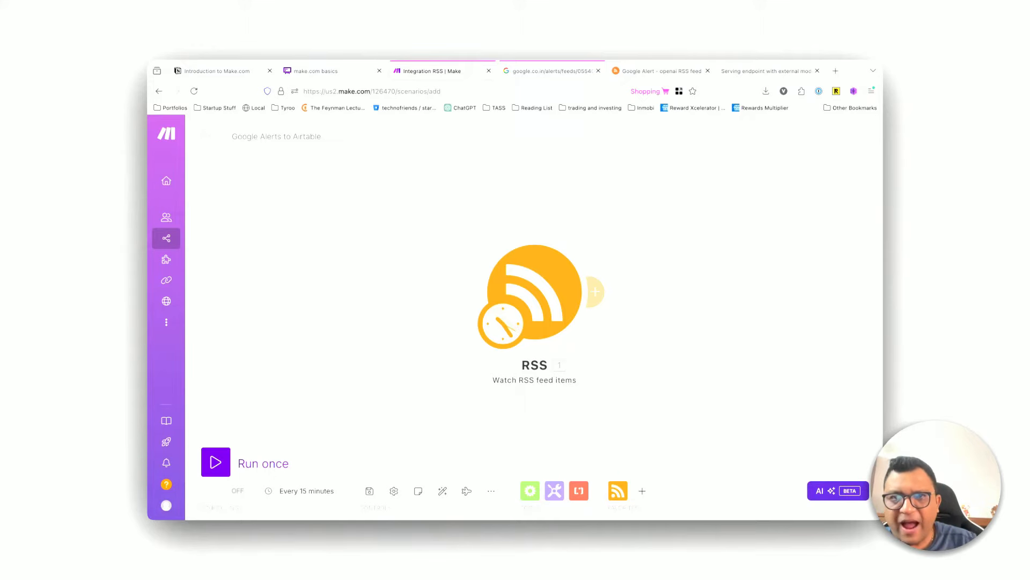
{"action": "right_click", "coordinate": [541, 283]}
{"action": "key", "text": "Escape"}
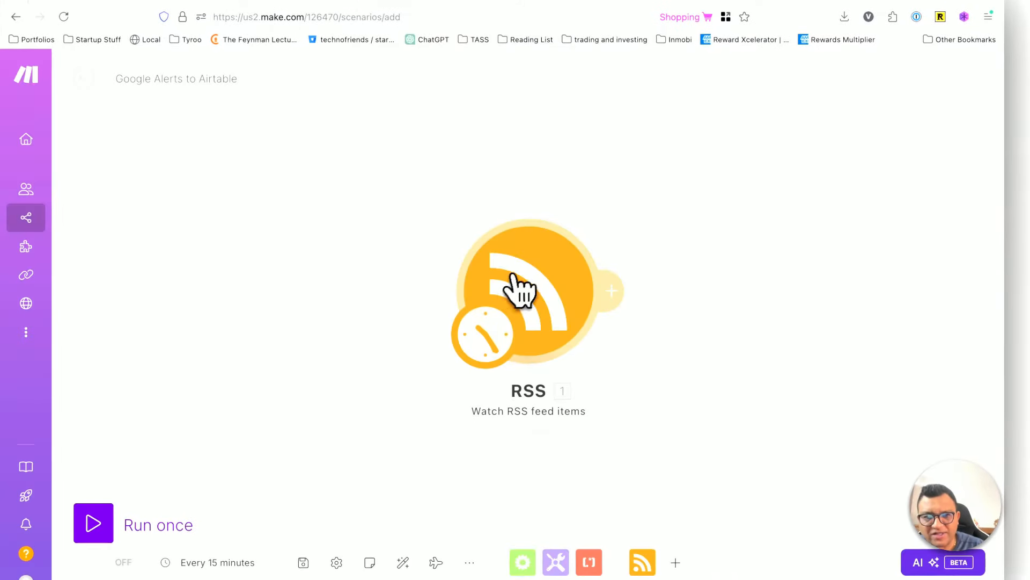
Step: Run only the RSS module and inspect the fields of its output bundle
{"action": "right_click", "coordinate": [529, 290]}
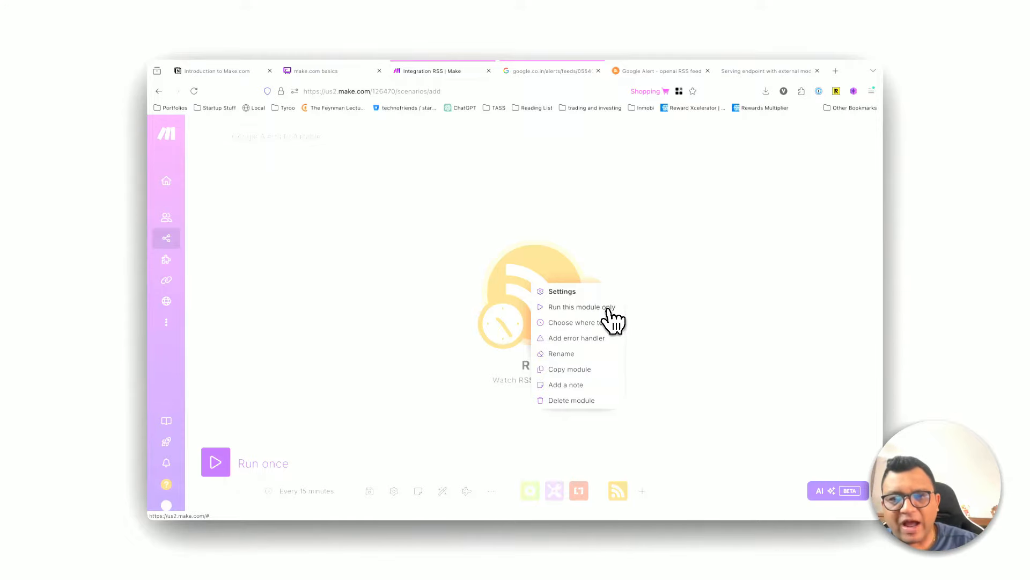
{"action": "left_click", "coordinate": [610, 310]}
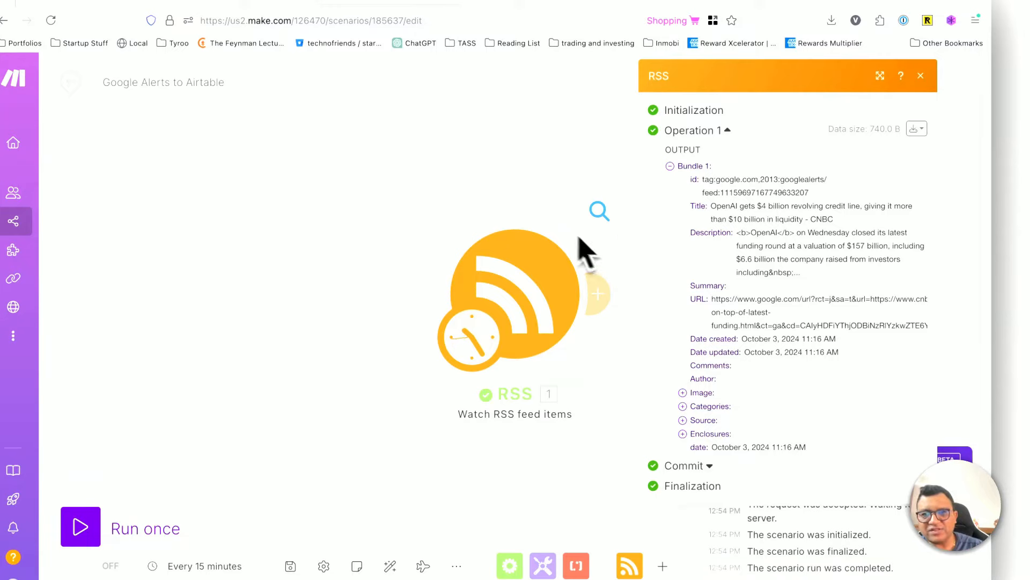
{"action": "left_click", "coordinate": [672, 166]}
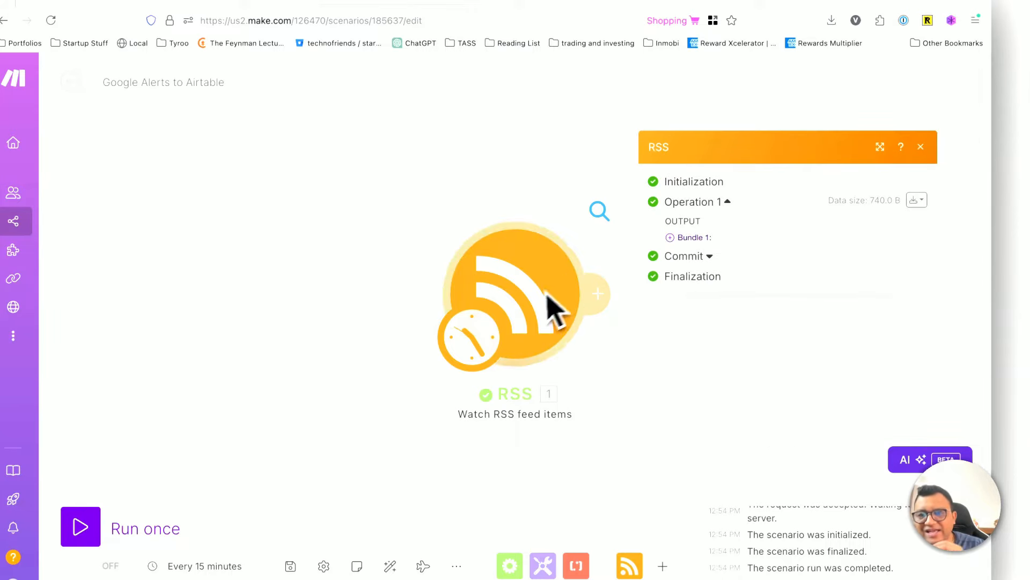
{"action": "left_click", "coordinate": [670, 237]}
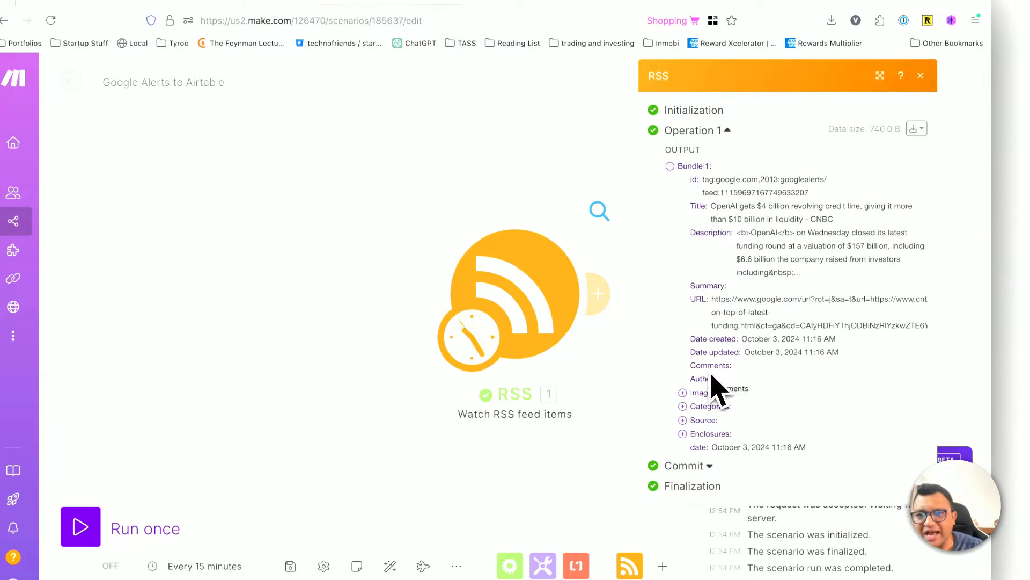
Step: Set the RSS trigger's maximum number of returned items to 2, save it, and run only that module again
{"action": "left_click", "coordinate": [522, 306]}
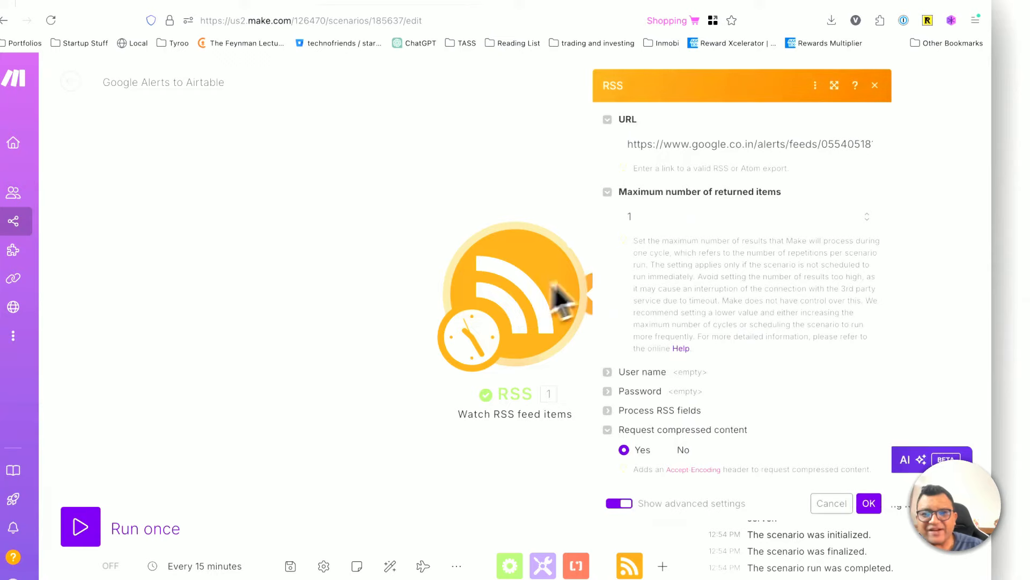
{"action": "left_click", "coordinate": [651, 215]}
{"action": "key", "text": "BackSpace"}
{"action": "type", "text": "2"}
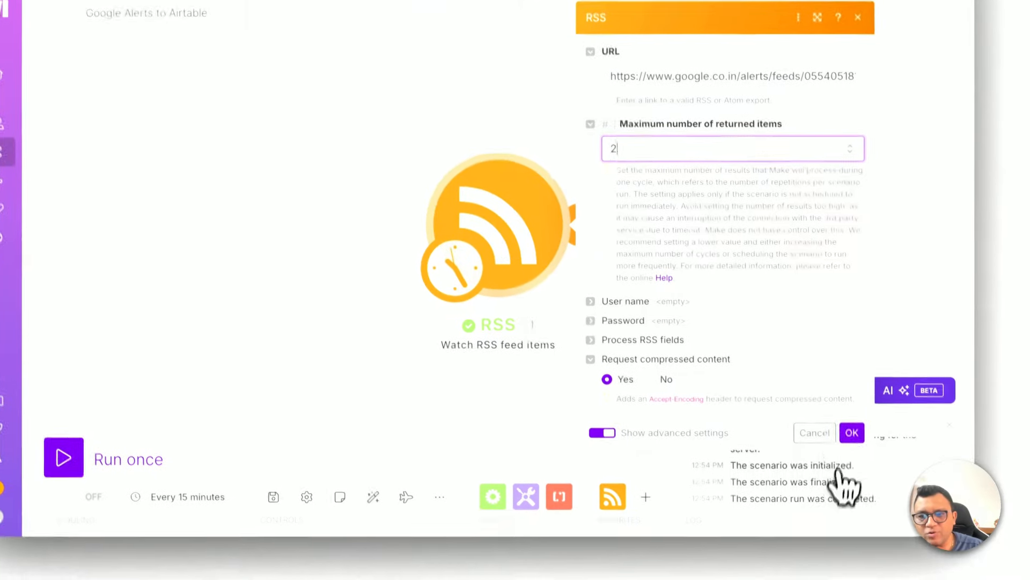
{"action": "left_click", "coordinate": [852, 432]}
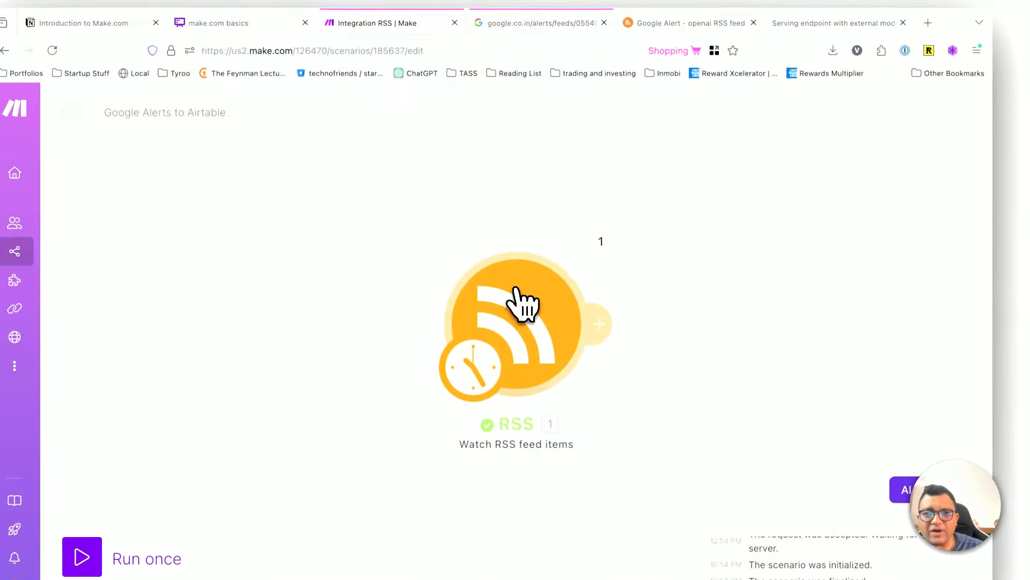
{"action": "mouse_move", "coordinate": [595, 248]}
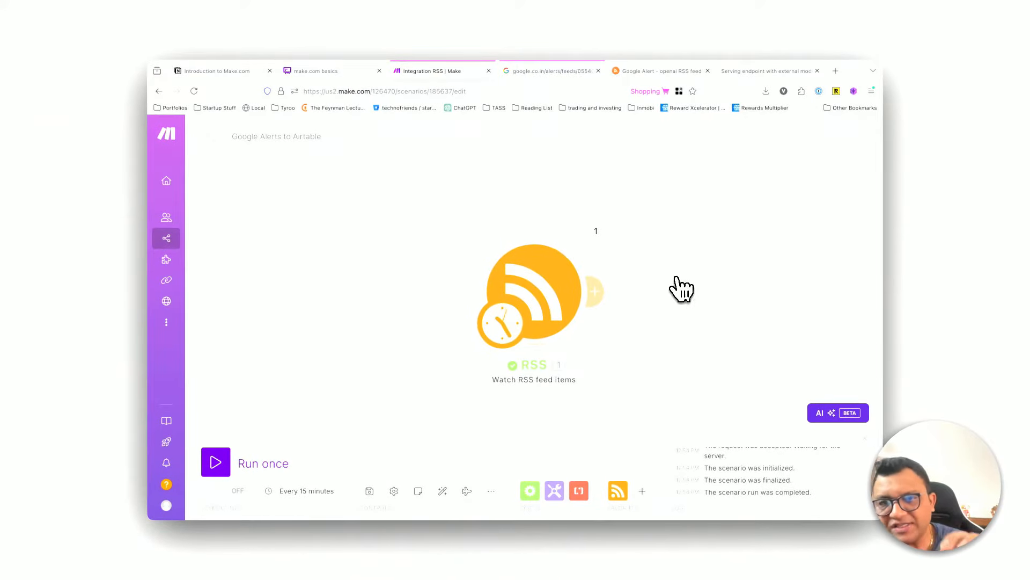
{"action": "right_click", "coordinate": [522, 288]}
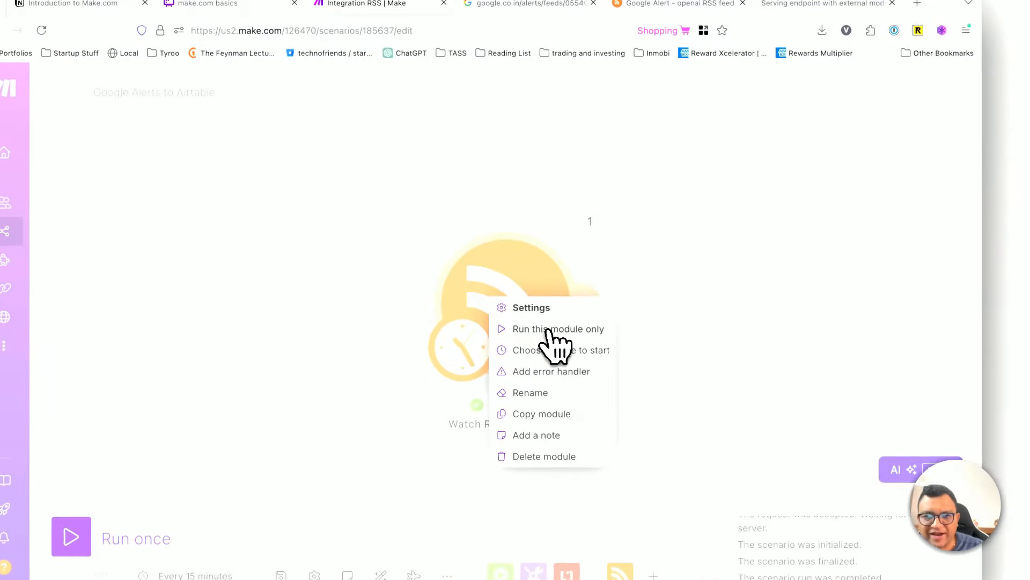
{"action": "left_click", "coordinate": [544, 330]}
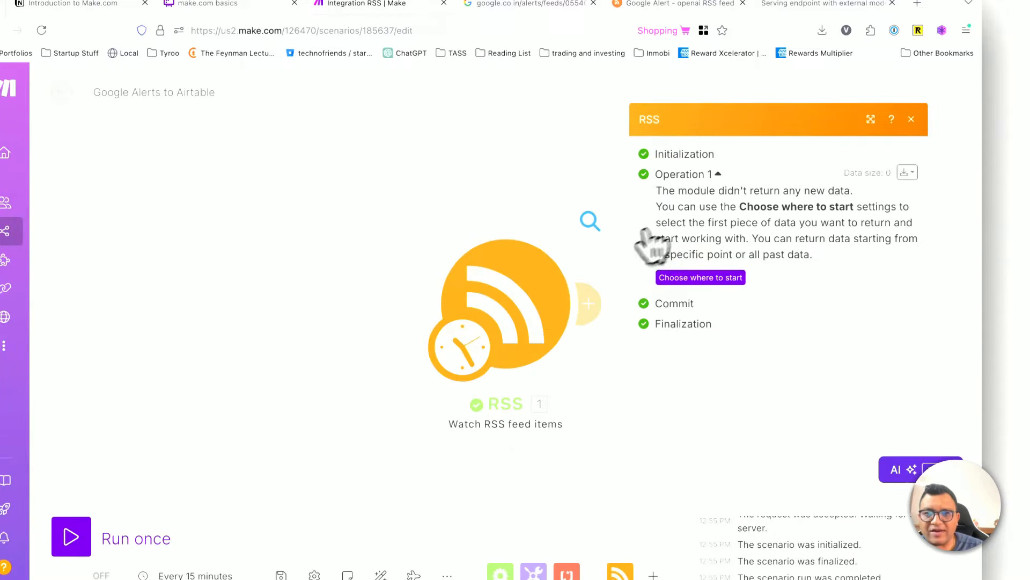
Step: Choose "All RSS feed items" as the trigger's starting point and run only the RSS module
{"action": "right_click", "coordinate": [536, 305]}
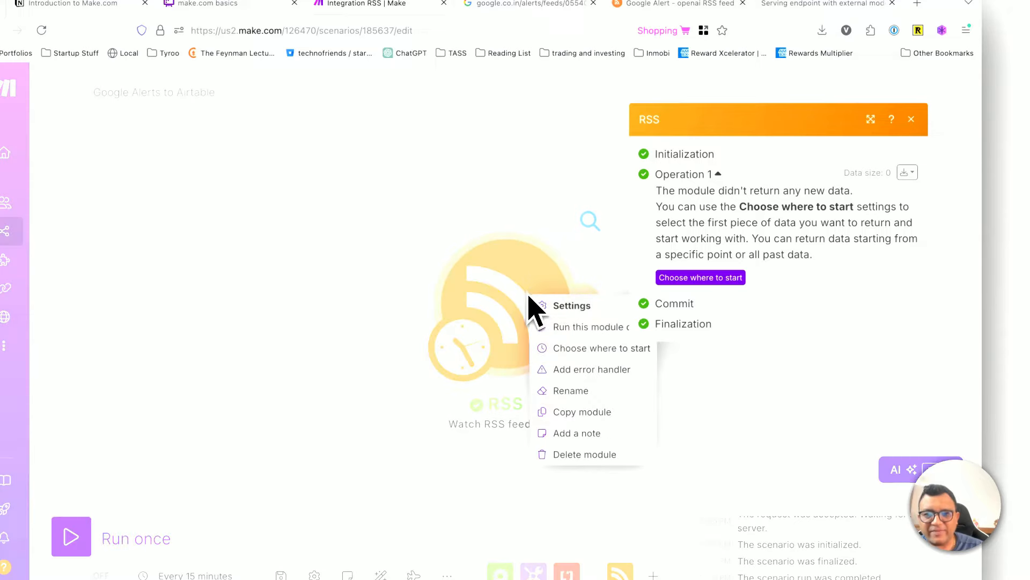
{"action": "left_click", "coordinate": [560, 348]}
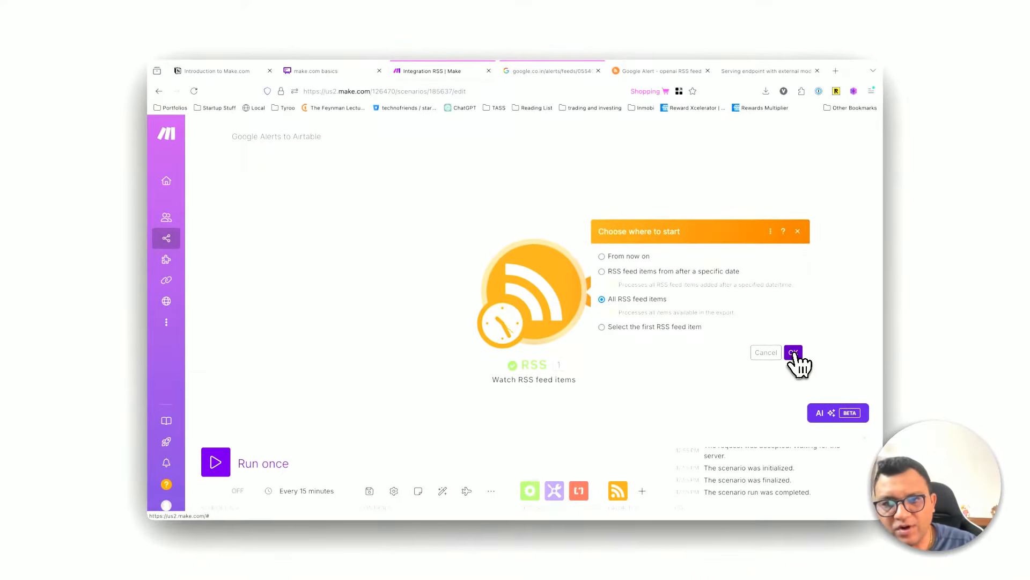
{"action": "left_click", "coordinate": [794, 353]}
{"action": "right_click", "coordinate": [530, 299]}
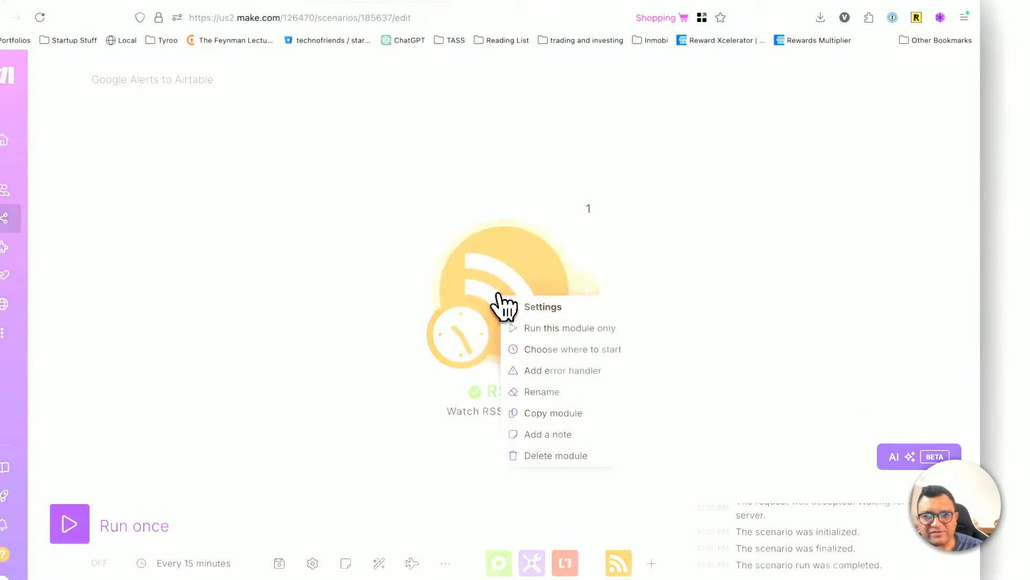
{"action": "left_click", "coordinate": [531, 327]}
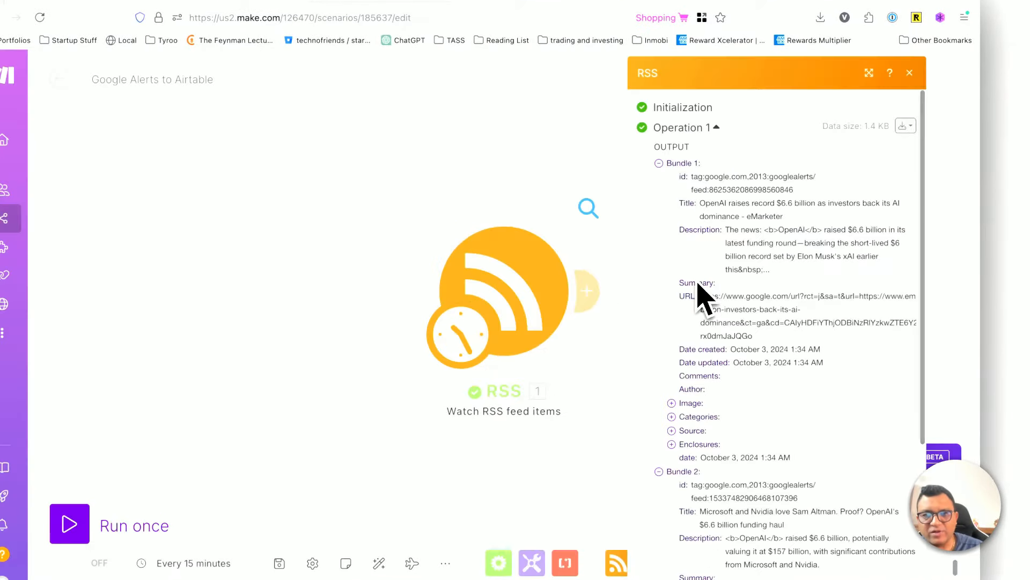
Step: Collapse and re-expand Bundle 1 and Bundle 2 in the RSS output to tell the two articles apart
{"action": "left_click", "coordinate": [662, 163]}
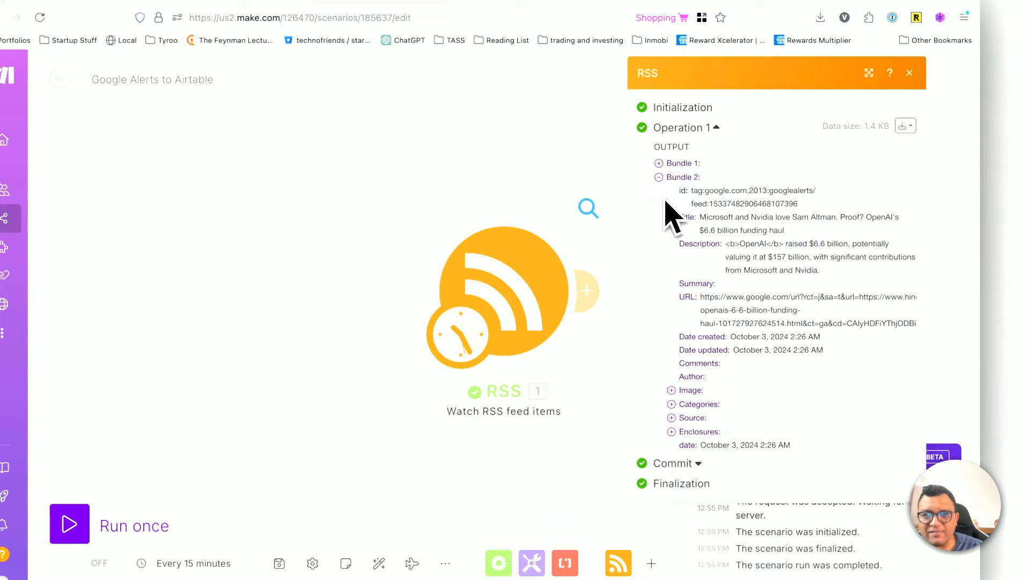
{"action": "left_click", "coordinate": [668, 177]}
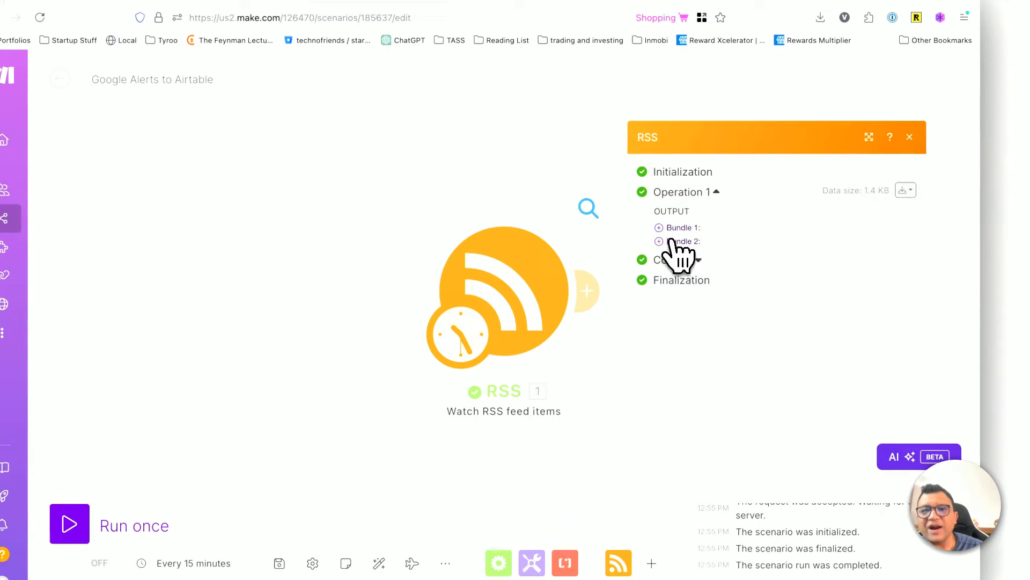
{"action": "left_click", "coordinate": [674, 241]}
{"action": "left_click", "coordinate": [661, 164]}
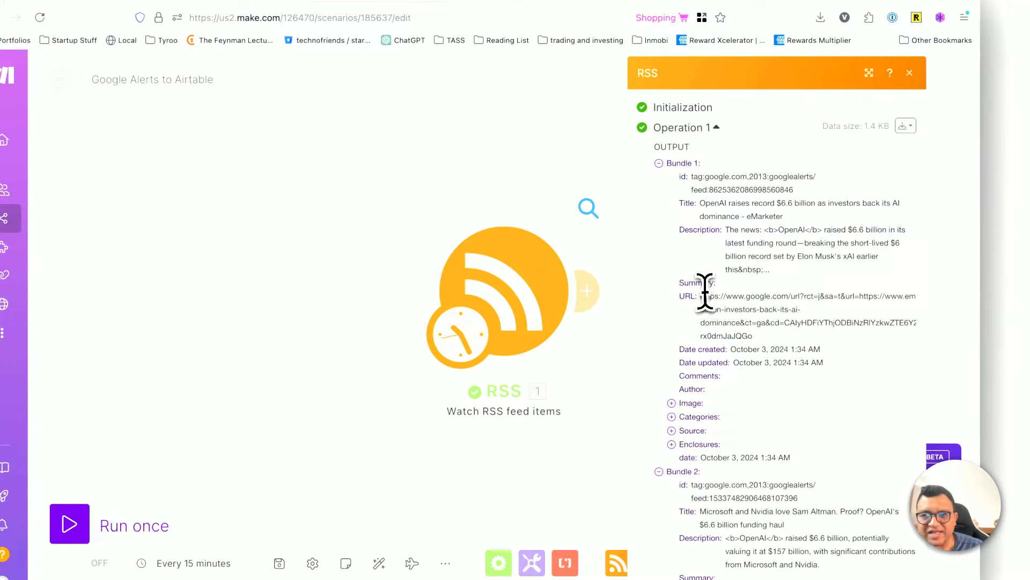
Step: Examine the URL, image and description fields of both output bundles, highlighting the article links and the second description
{"action": "left_click_drag", "start_coordinate": [702, 296], "coordinate": [775, 328]}
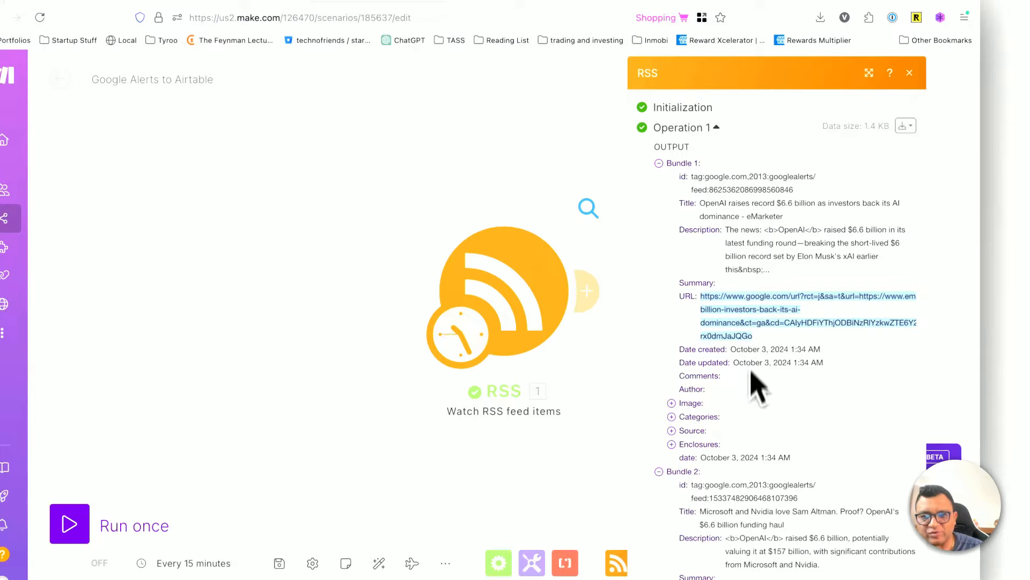
{"action": "scroll", "coordinate": [757, 386], "scroll_direction": "down", "scroll_amount": 5}
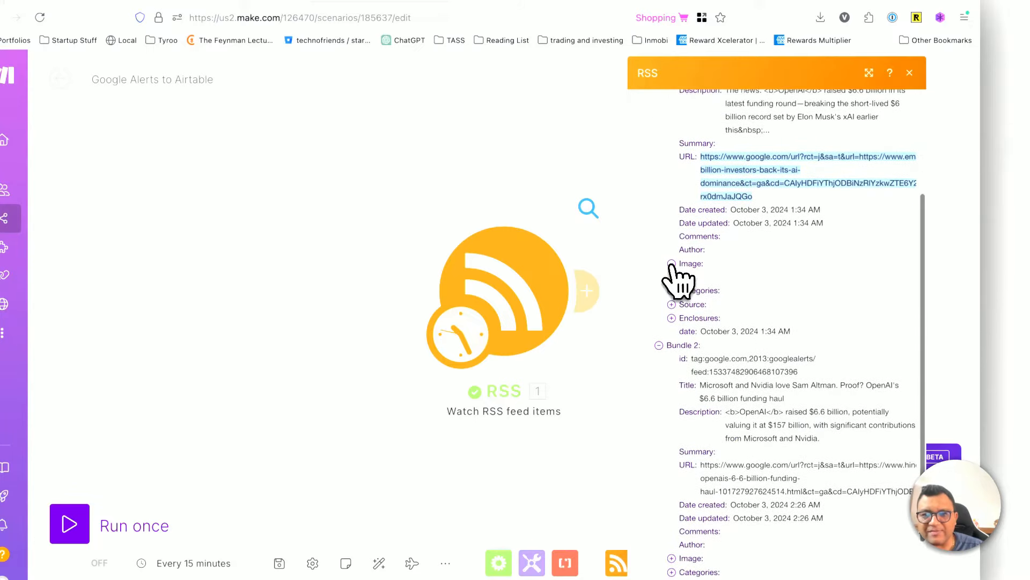
{"action": "left_click", "coordinate": [672, 263]}
{"action": "scroll", "coordinate": [729, 389], "scroll_direction": "down", "scroll_amount": 2}
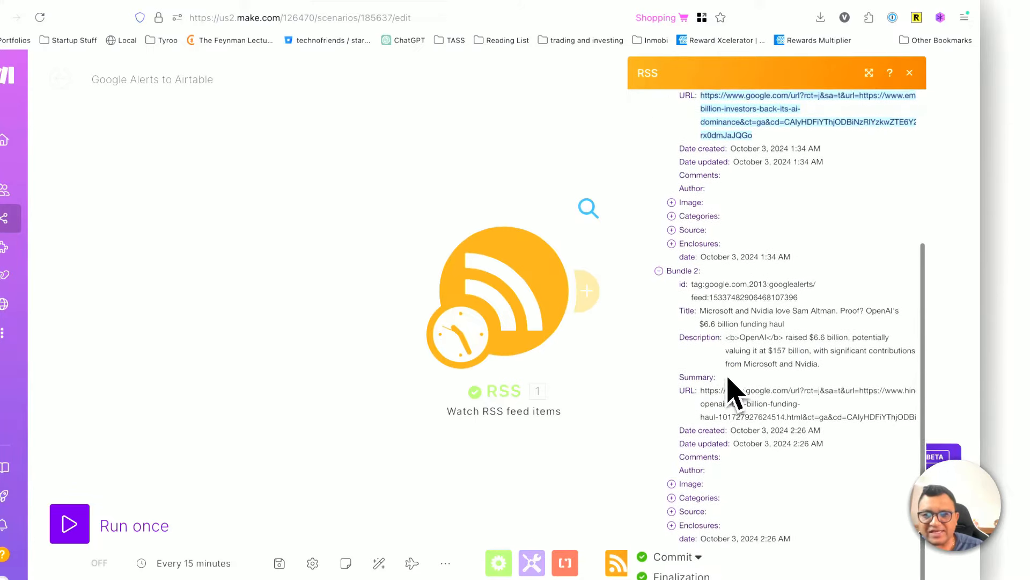
{"action": "left_click_drag", "start_coordinate": [757, 338], "coordinate": [808, 339]}
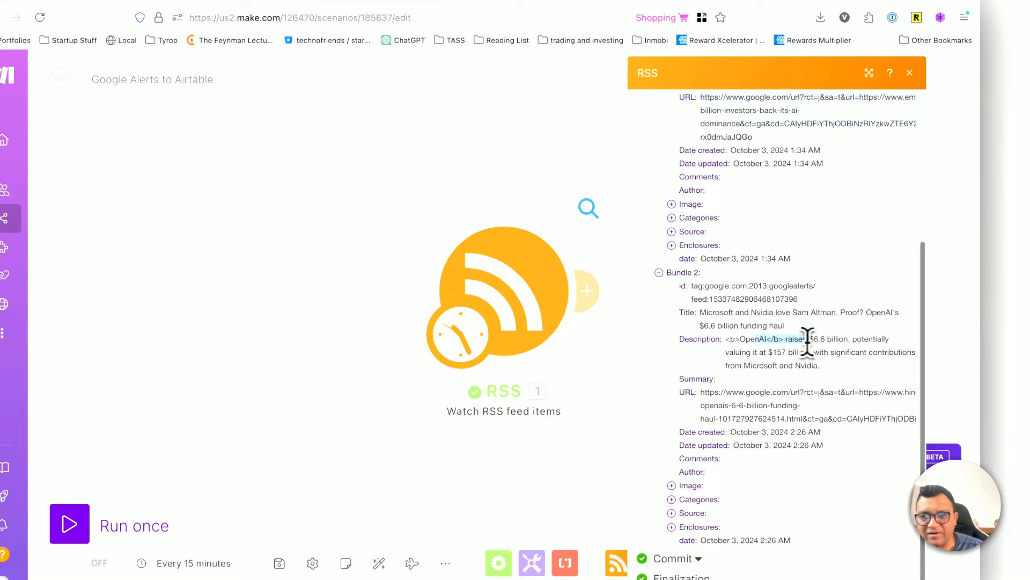
{"action": "triple_click", "coordinate": [820, 369]}
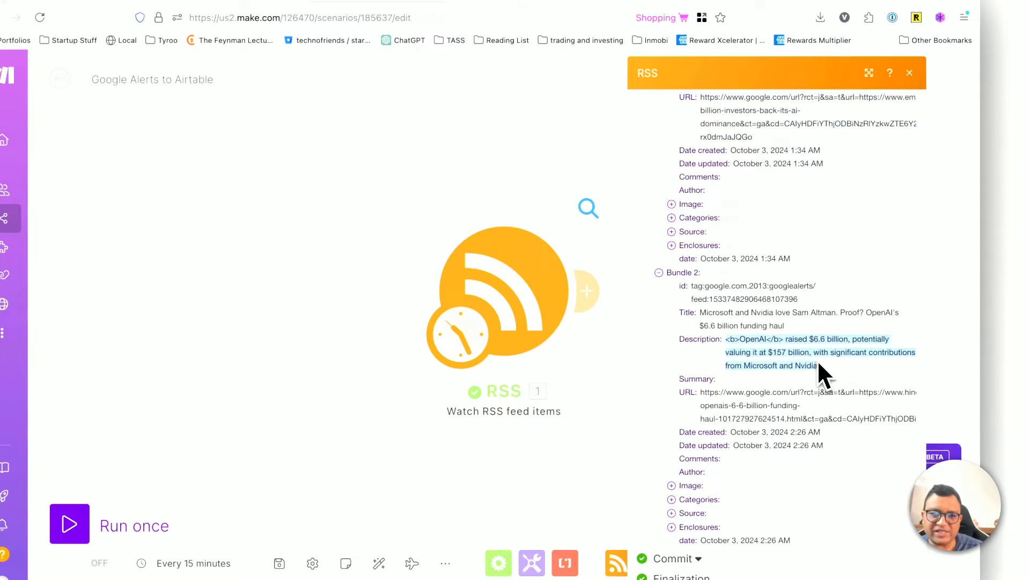
{"action": "triple_click", "coordinate": [779, 357]}
{"action": "triple_click", "coordinate": [730, 408]}
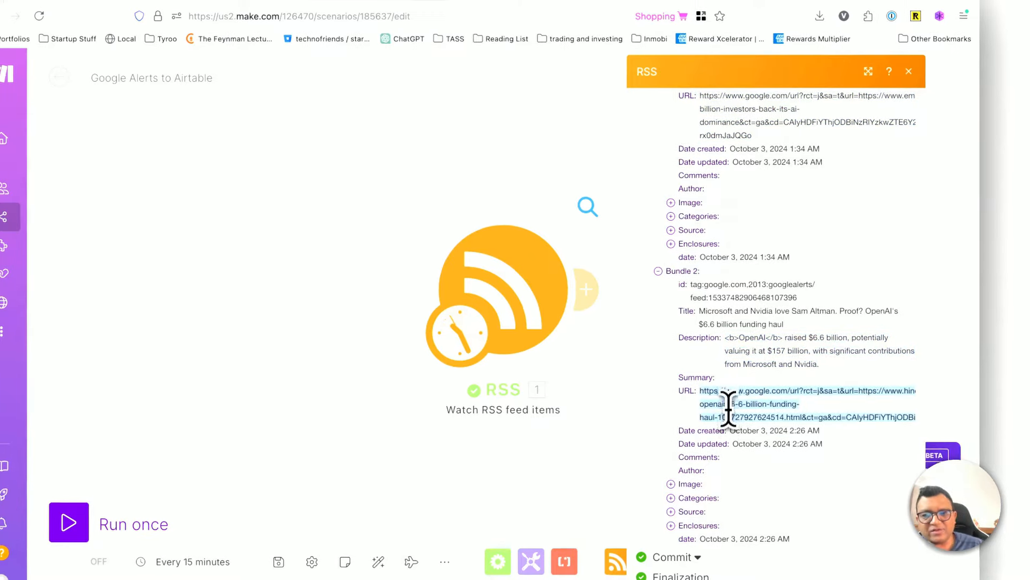
Step: Set the RSS trigger's maximum number of returned items to 11 and save the settings
{"action": "left_click", "coordinate": [547, 328]}
{"action": "left_click", "coordinate": [638, 206]}
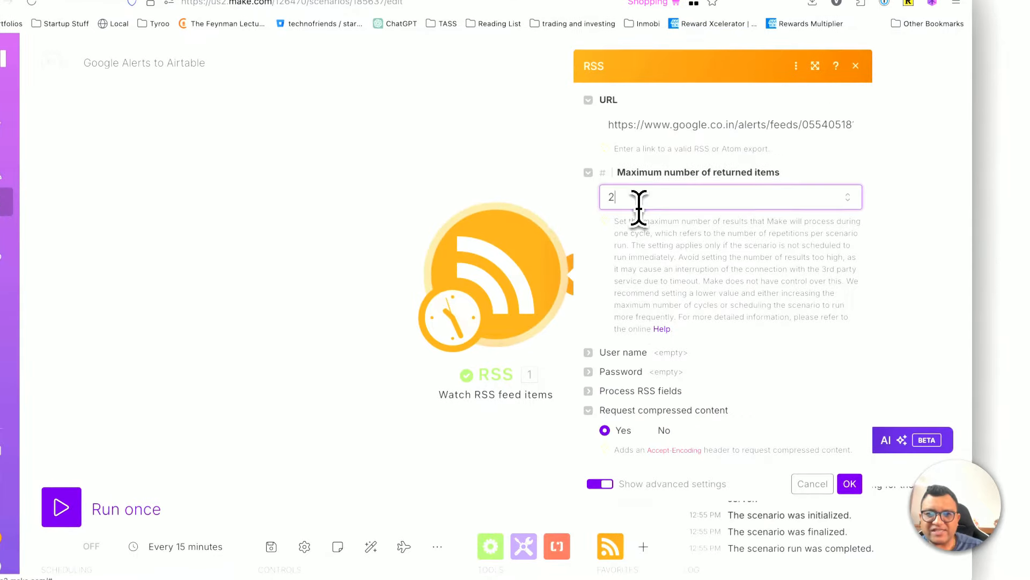
{"action": "key", "text": "BackSpace"}
{"action": "key", "text": "BackSpace"}
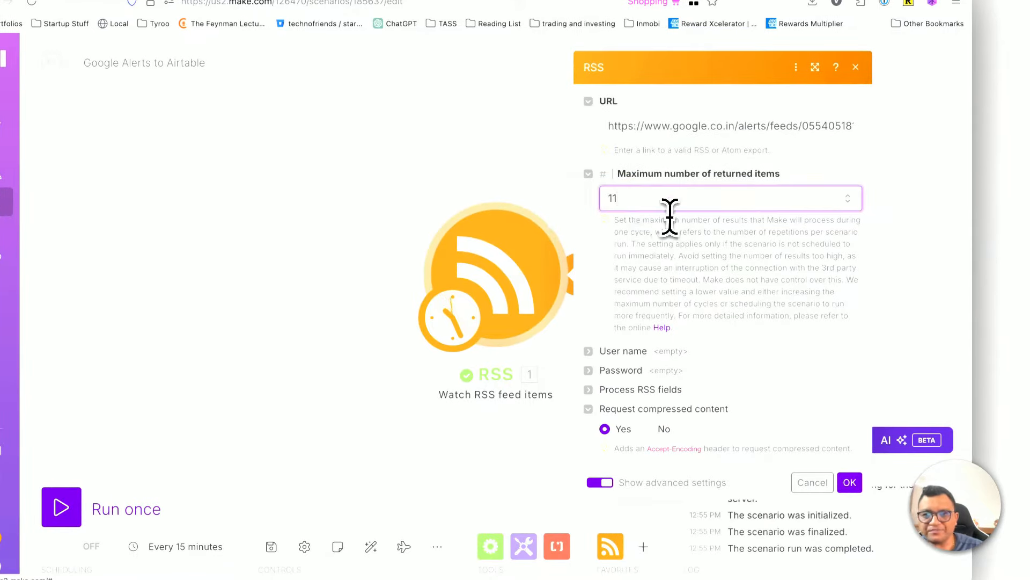
{"action": "left_click", "coordinate": [849, 482]}
Step: Choose the CNBC article about OpenAI's $4 billion credit line as the first feed item, run only the RSS module, and close its output
{"action": "right_click", "coordinate": [481, 236]}
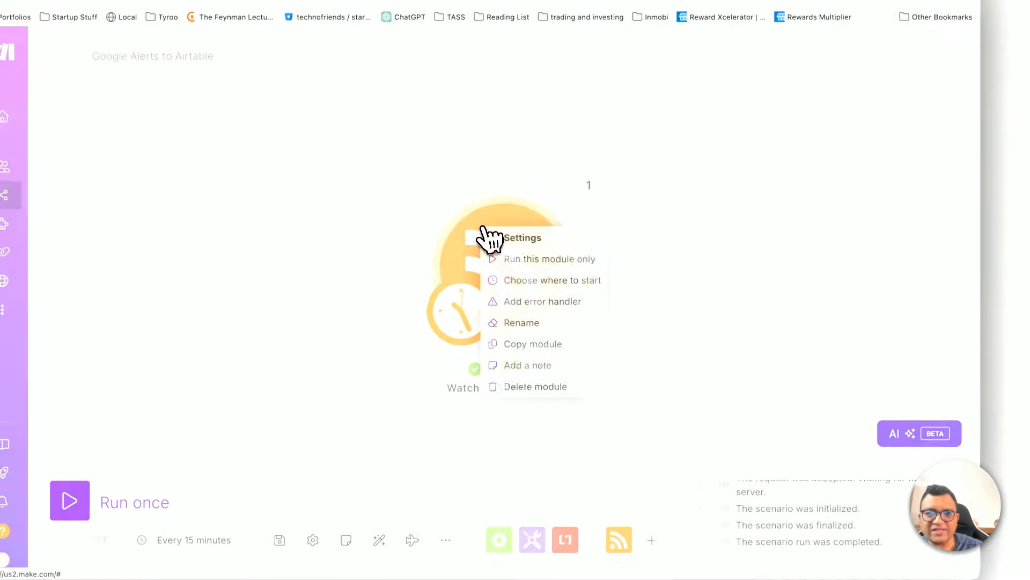
{"action": "left_click", "coordinate": [520, 291]}
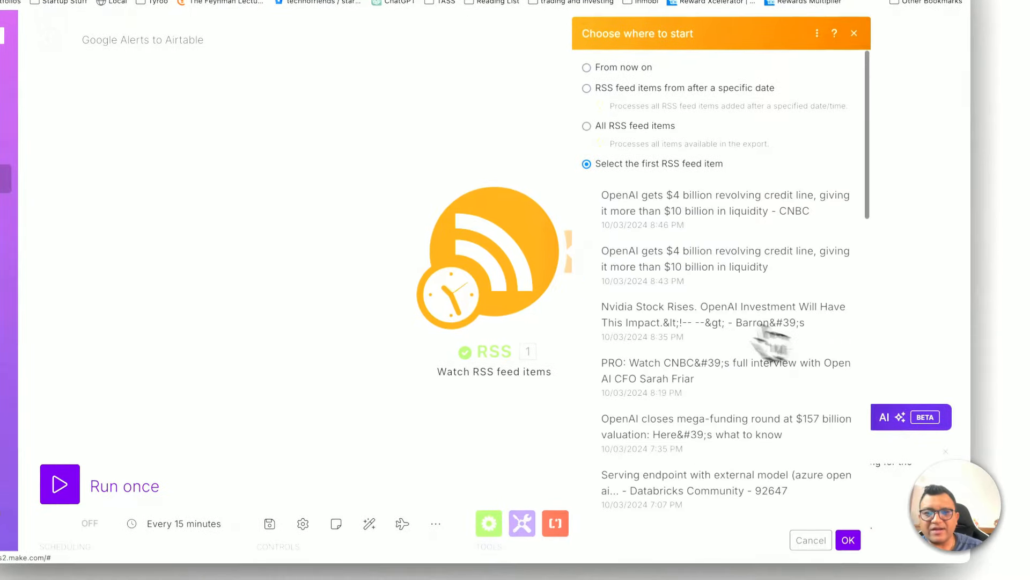
{"action": "left_click", "coordinate": [848, 540]}
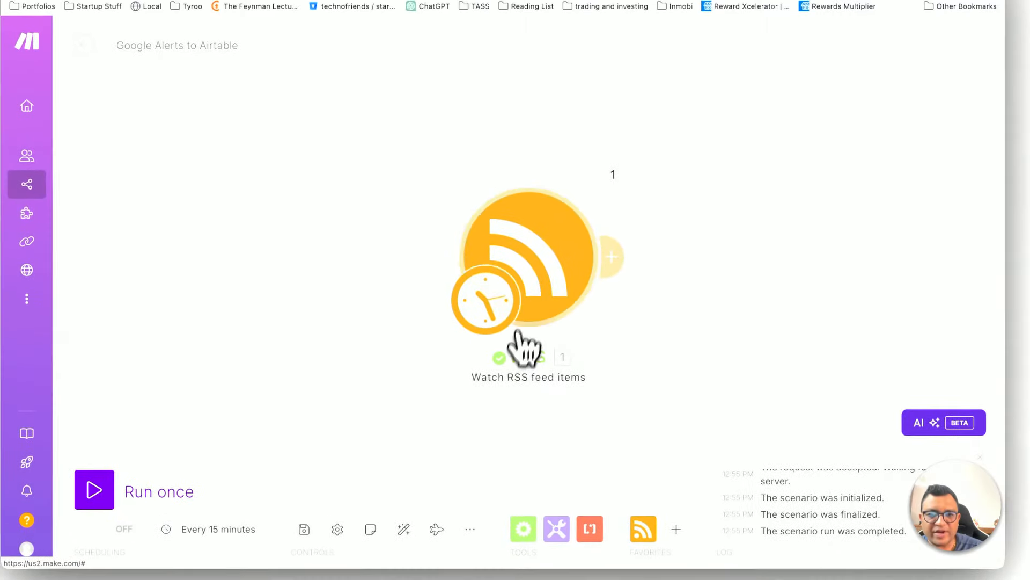
{"action": "right_click", "coordinate": [505, 257]}
{"action": "left_click", "coordinate": [533, 281]}
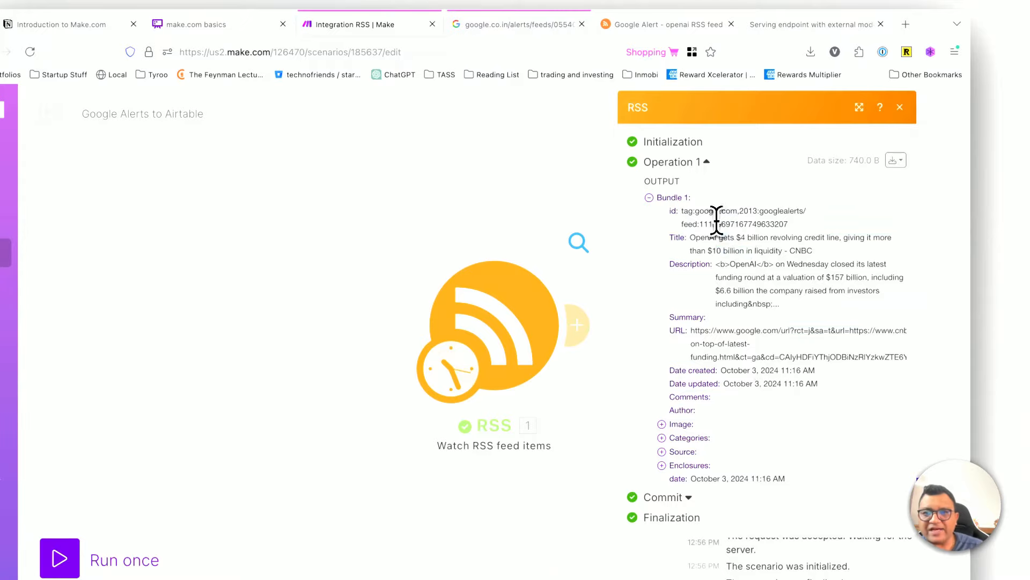
{"action": "left_click", "coordinate": [900, 107]}
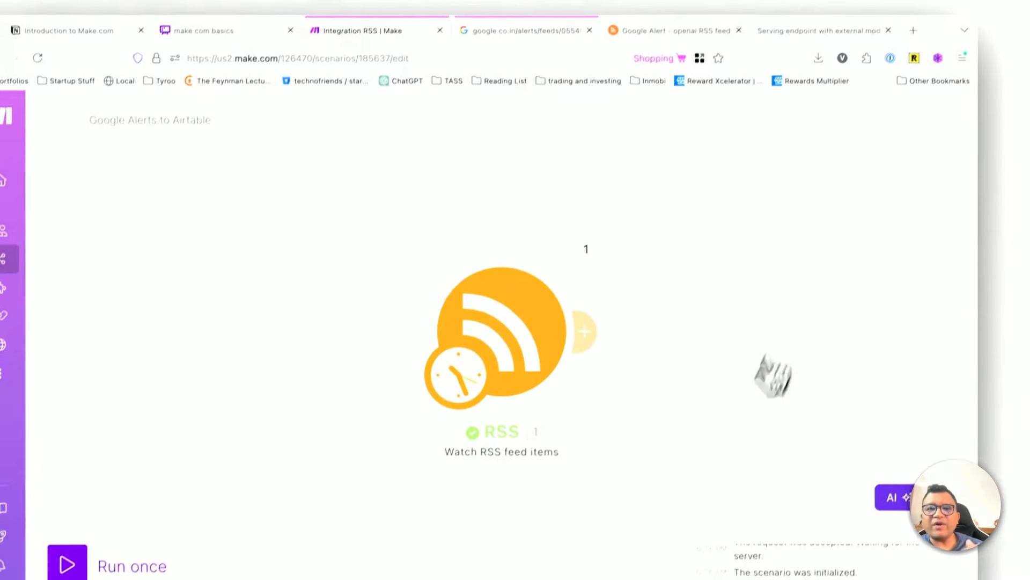
Step: Switch to the make.com basics diagram in Whimsical and review the step that follows the article or news
{"action": "left_click", "coordinate": [255, 61]}
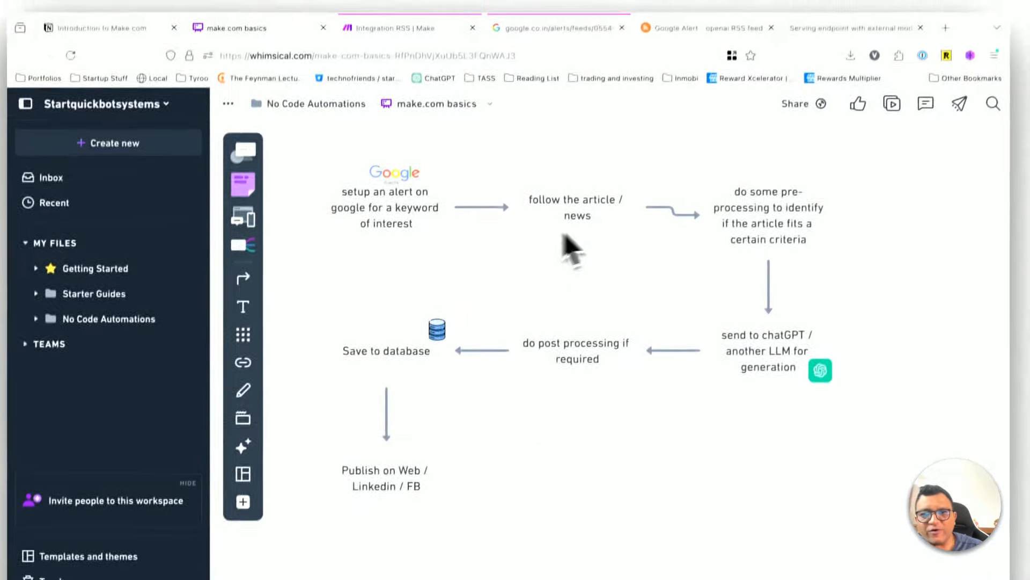
{"action": "mouse_move", "coordinate": [448, 83]}
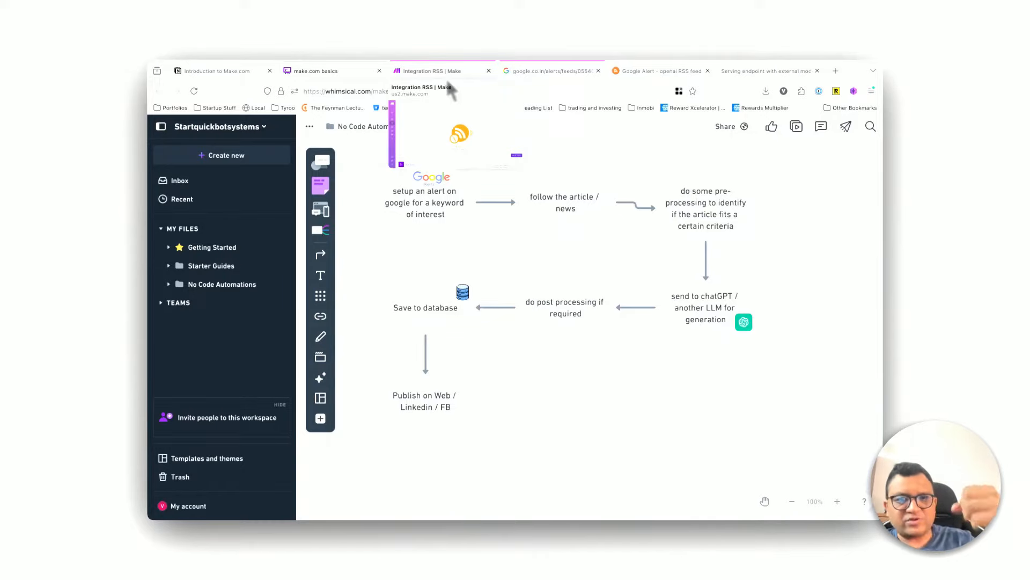
Step: Return to the Google Alerts to Airtable scenario in Make, reopen the RSS output, and select Bundle 1's full article URL
{"action": "left_click", "coordinate": [432, 71]}
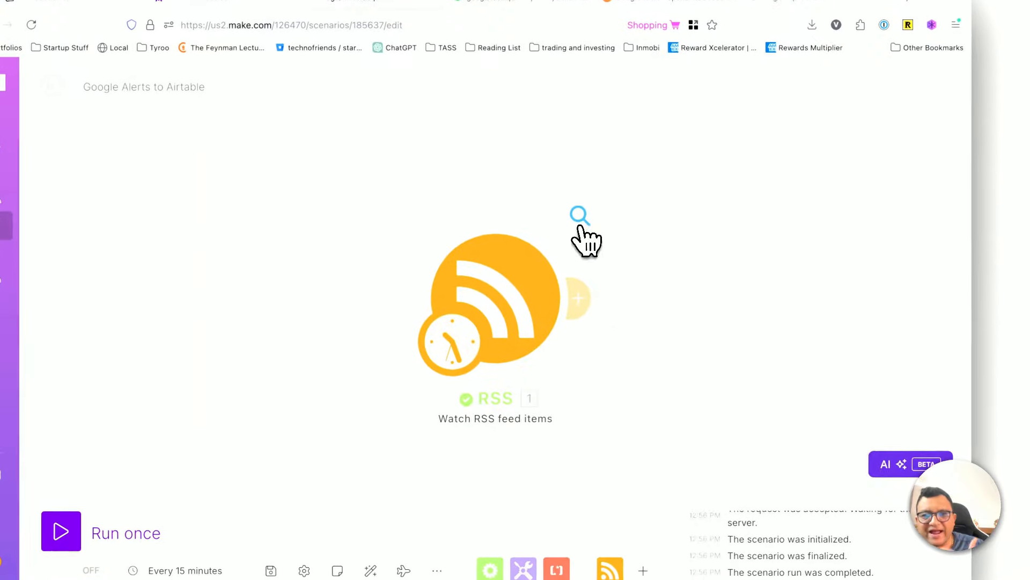
{"action": "left_click", "coordinate": [618, 290]}
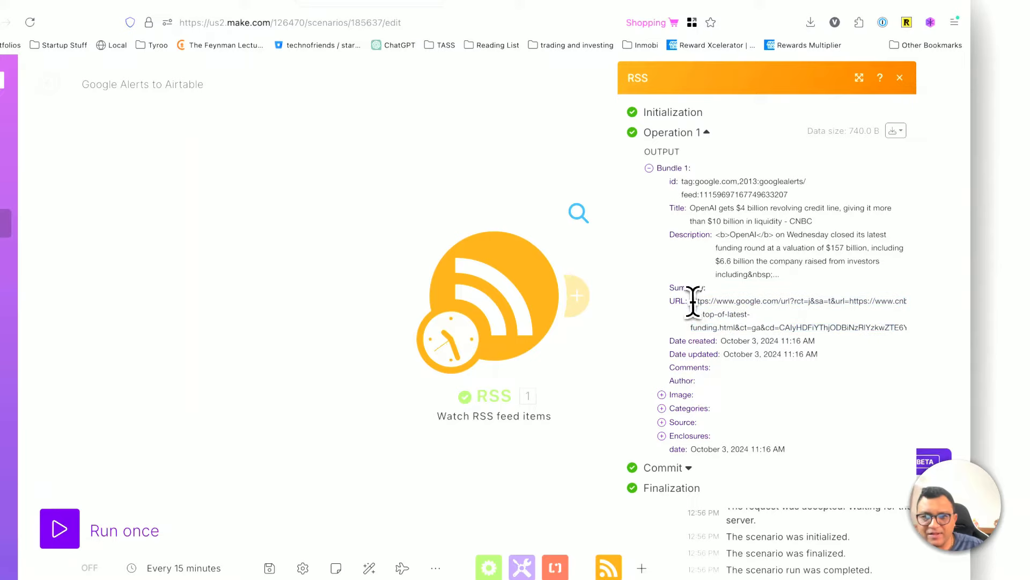
{"action": "left_click_drag", "start_coordinate": [693, 302], "coordinate": [899, 356]}
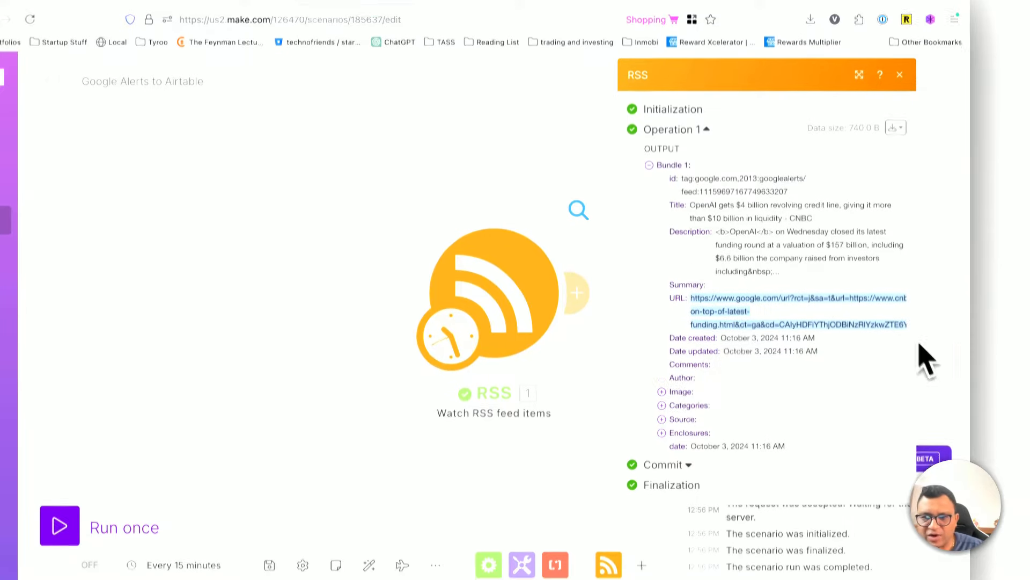
Step: Widen the RSS output view, copy Bundle 1's full article URL, and open it in the browser tab holding the Databricks page
{"action": "left_click_drag", "start_coordinate": [915, 506], "coordinate": [1010, 528]}
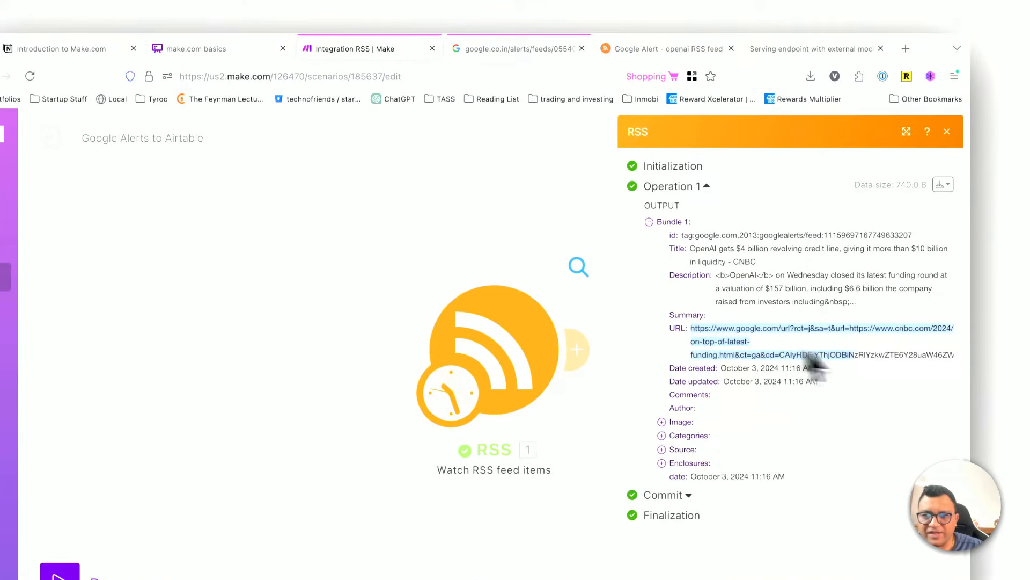
{"action": "left_click_drag", "start_coordinate": [808, 355], "coordinate": [956, 358]}
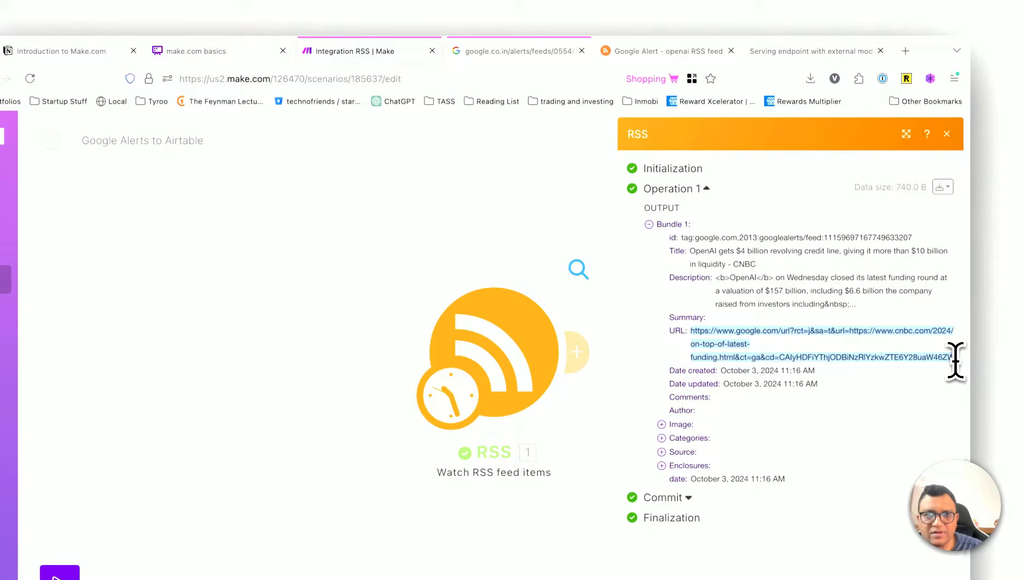
{"action": "left_click", "coordinate": [789, 52]}
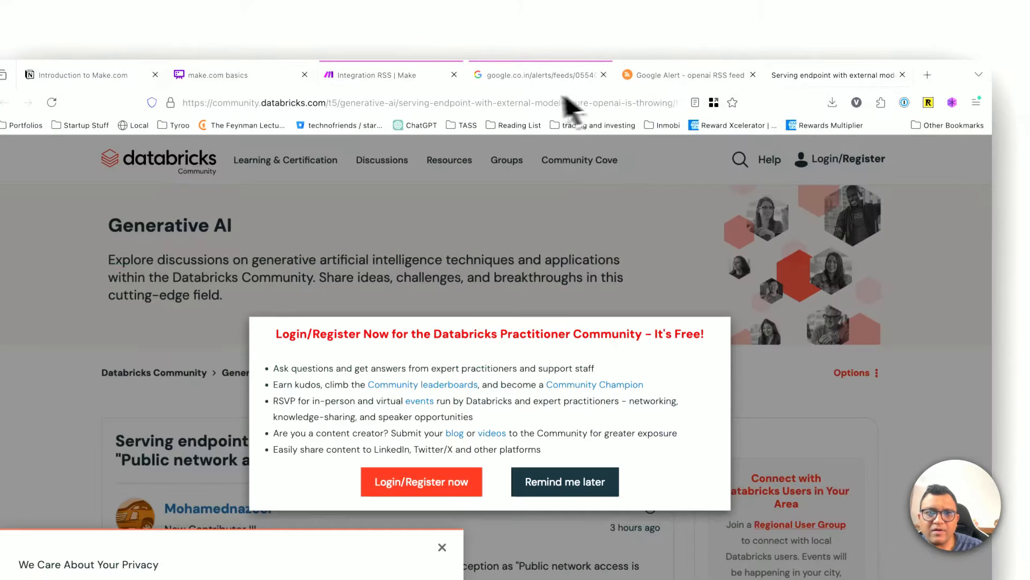
{"action": "left_click", "coordinate": [522, 102]}
{"action": "key", "text": "ctrl+v"}
{"action": "key", "text": "Return"}
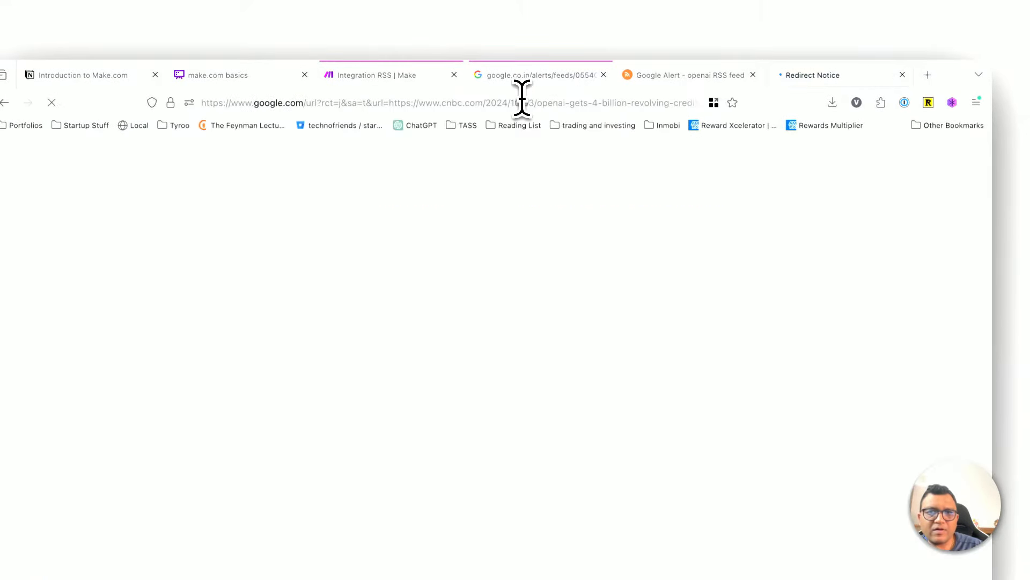
Step: Read the redirect notice and follow its link to the CNBC article on OpenAI's $4 billion revolving credit line
{"action": "left_click_drag", "start_coordinate": [168, 188], "coordinate": [188, 231]}
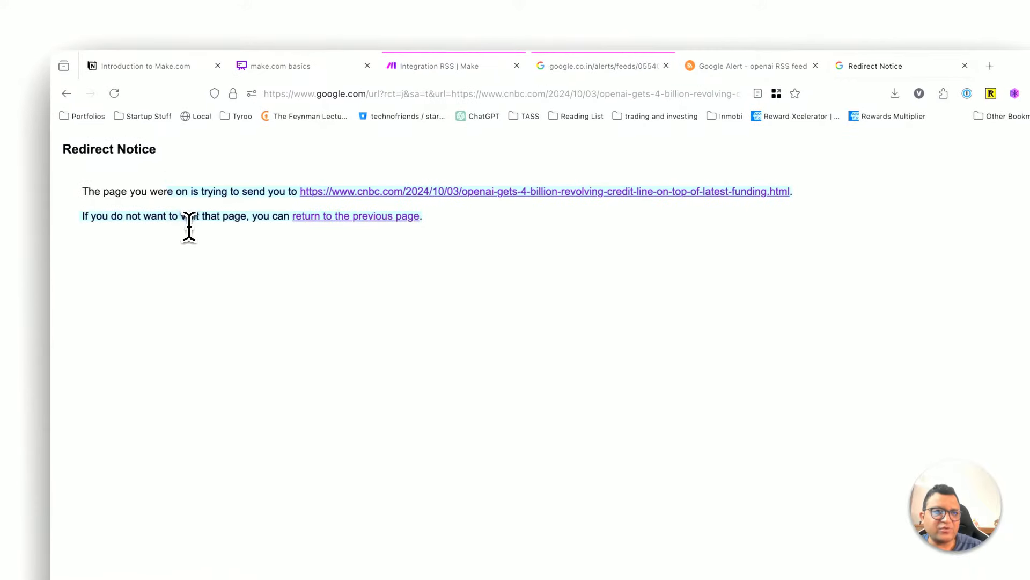
{"action": "left_click", "coordinate": [195, 241]}
{"action": "left_click", "coordinate": [330, 193]}
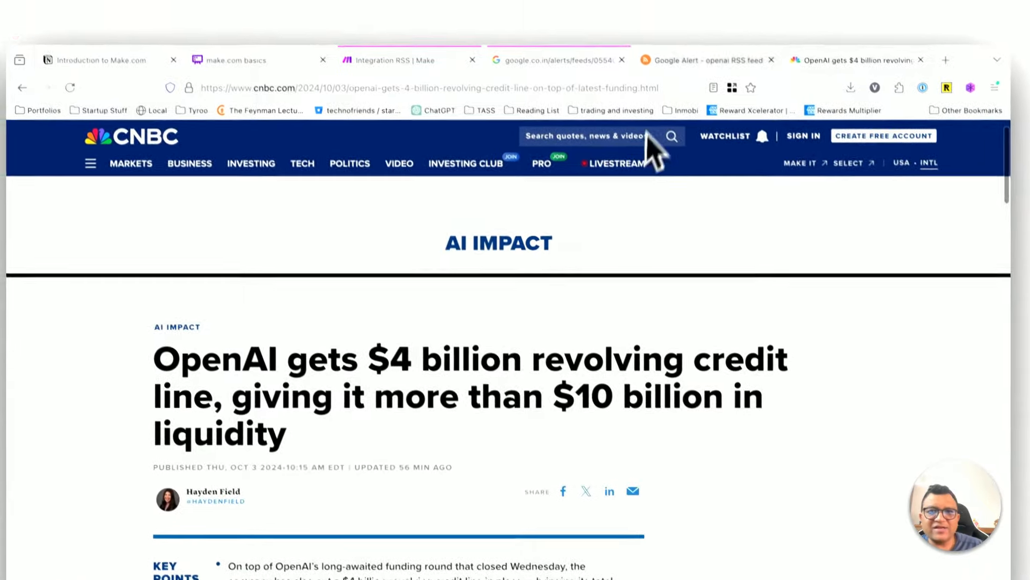
Step: Return to the Google Alerts to Airtable scenario, close the RSS output, and search for "http" as the app following RSS
{"action": "left_click", "coordinate": [387, 60]}
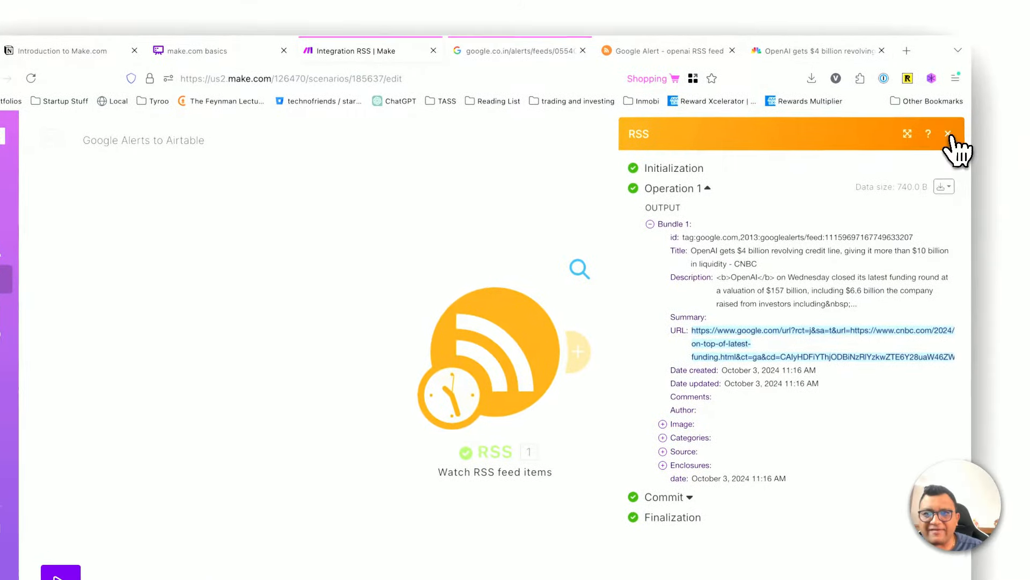
{"action": "left_click", "coordinate": [957, 138]}
{"action": "left_click", "coordinate": [586, 356]}
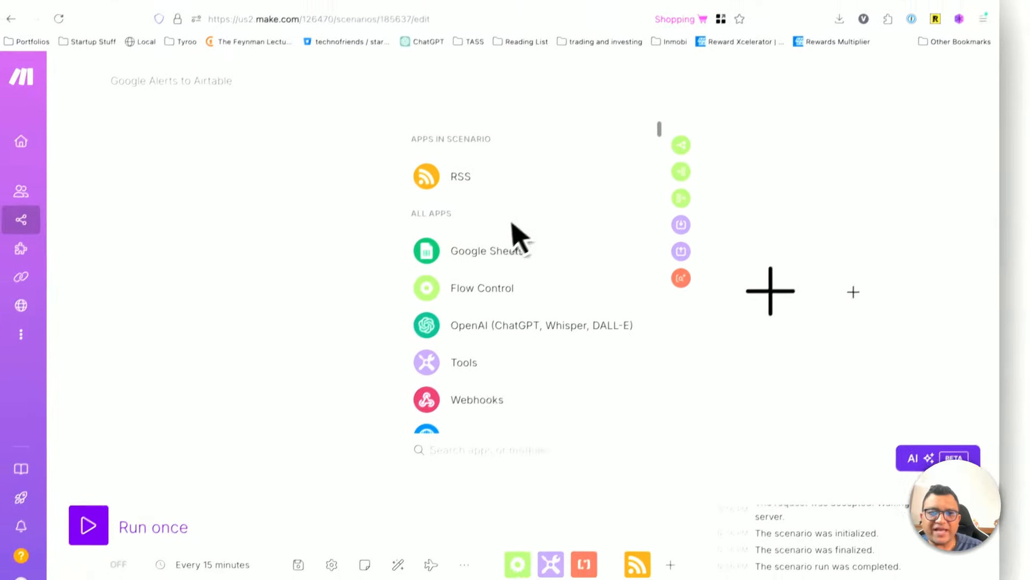
{"action": "type", "text": "http"}
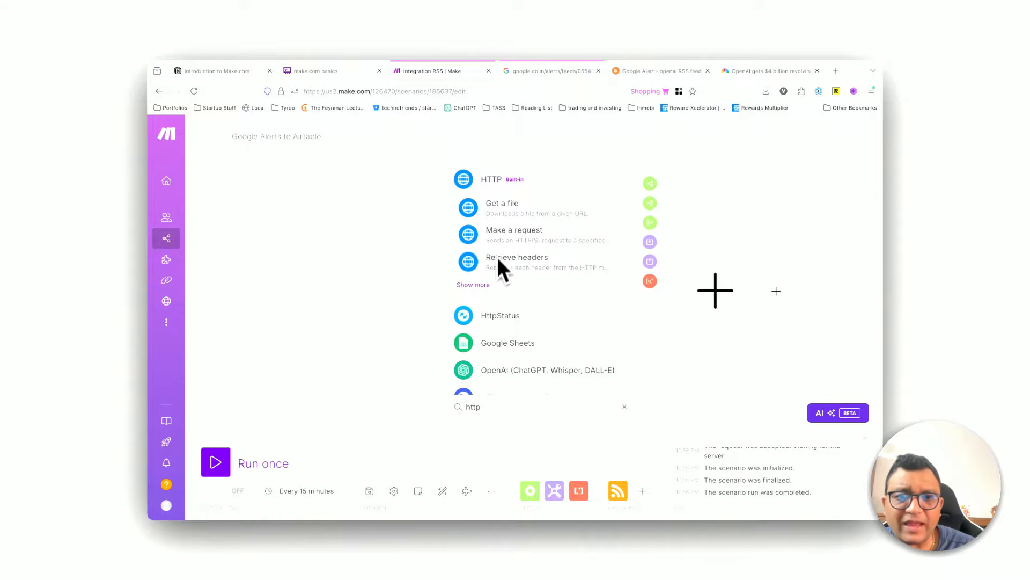
Step: Browse all of the HTTP app's actions and add its Make a request module after the RSS module
{"action": "left_click", "coordinate": [474, 284]}
{"action": "scroll", "coordinate": [524, 322], "scroll_direction": "down", "scroll_amount": 5}
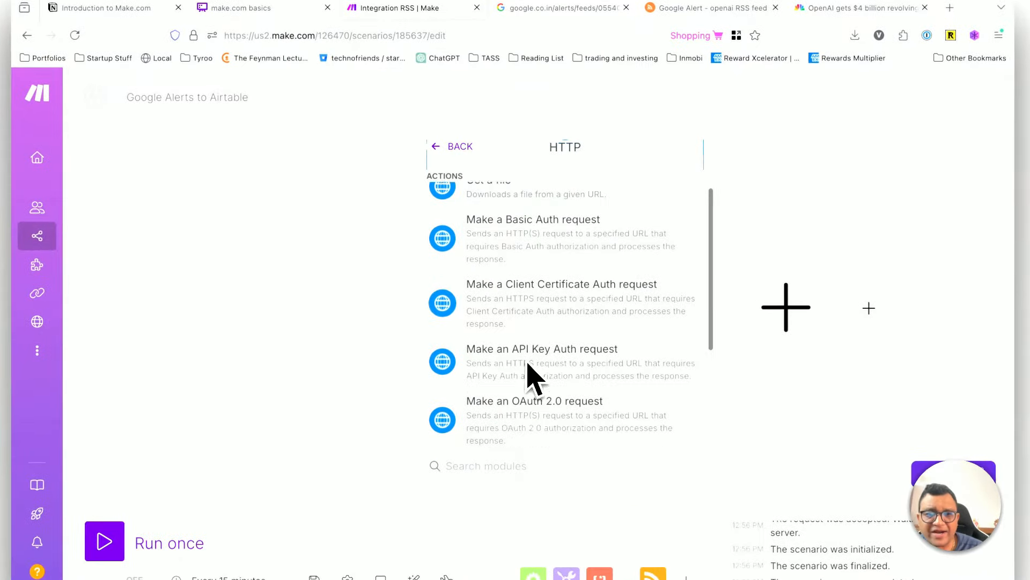
{"action": "scroll", "coordinate": [529, 365], "scroll_direction": "down", "scroll_amount": 1}
{"action": "scroll", "coordinate": [588, 236], "scroll_direction": "up", "scroll_amount": 1}
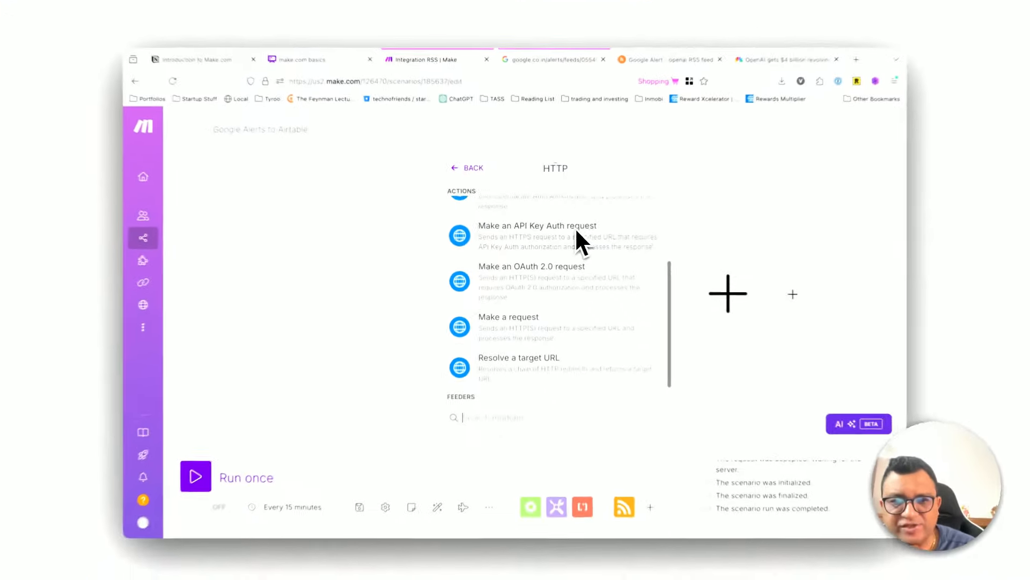
{"action": "scroll", "coordinate": [592, 228], "scroll_direction": "down", "scroll_amount": 1}
{"action": "scroll", "coordinate": [574, 244], "scroll_direction": "up", "scroll_amount": 5}
{"action": "scroll", "coordinate": [548, 375], "scroll_direction": "down", "scroll_amount": 1}
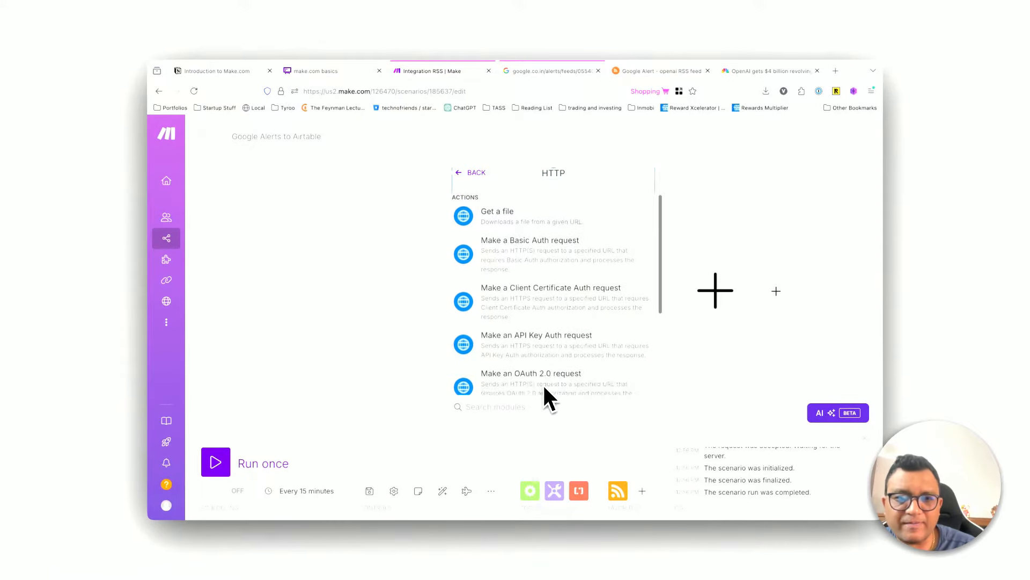
{"action": "scroll", "coordinate": [548, 376], "scroll_direction": "down", "scroll_amount": 2}
{"action": "left_click", "coordinate": [542, 352]}
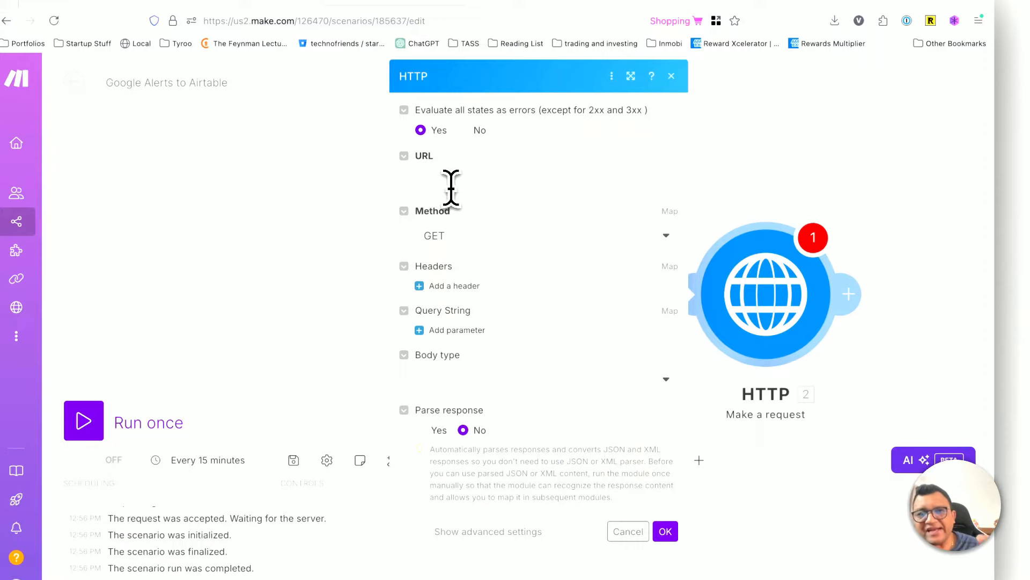
Step: Map the RSS item's URL to the HTTP request's URL and close the module's settings
{"action": "left_click", "coordinate": [450, 178]}
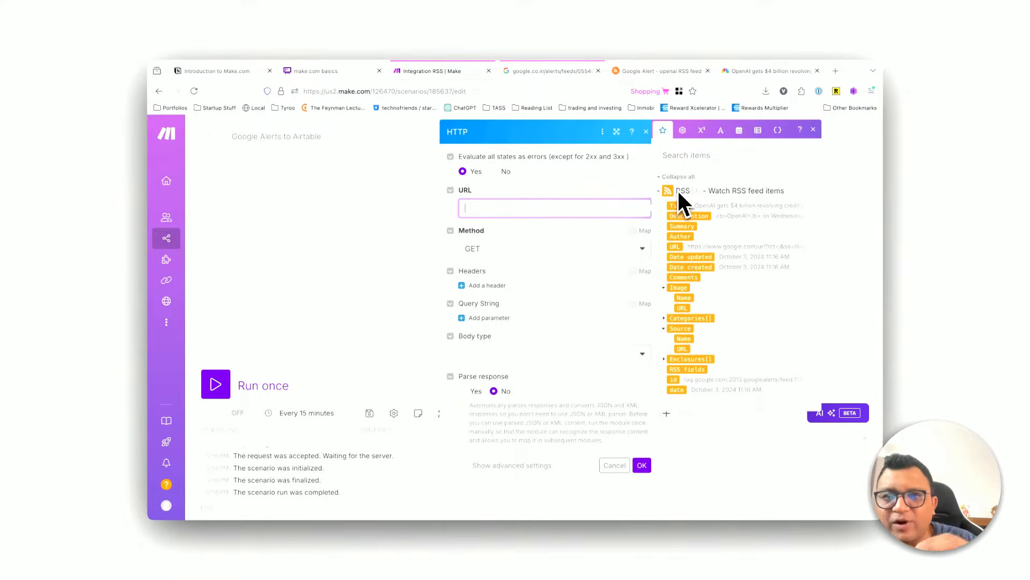
{"action": "left_click", "coordinate": [675, 247]}
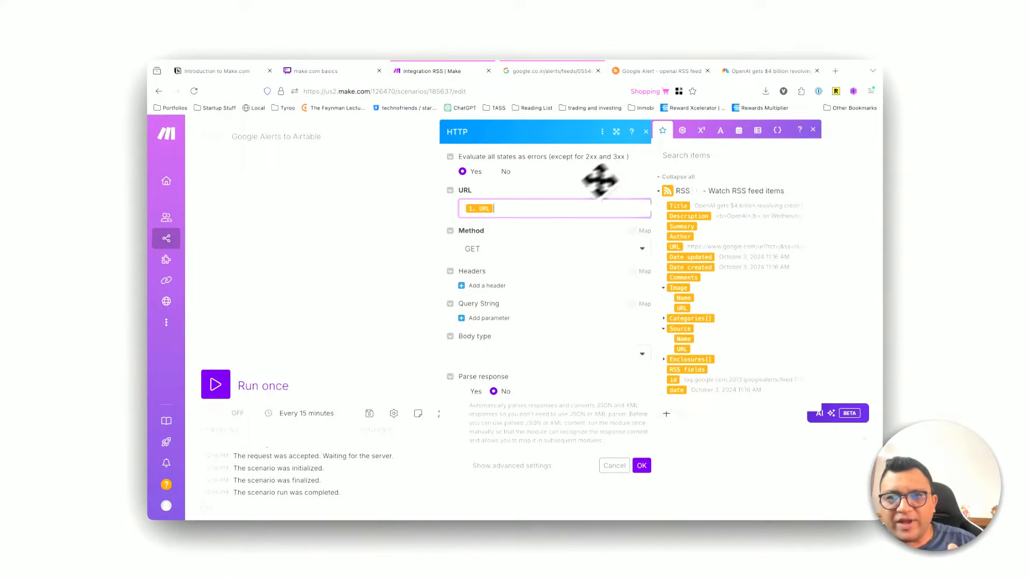
{"action": "left_click", "coordinate": [813, 129]}
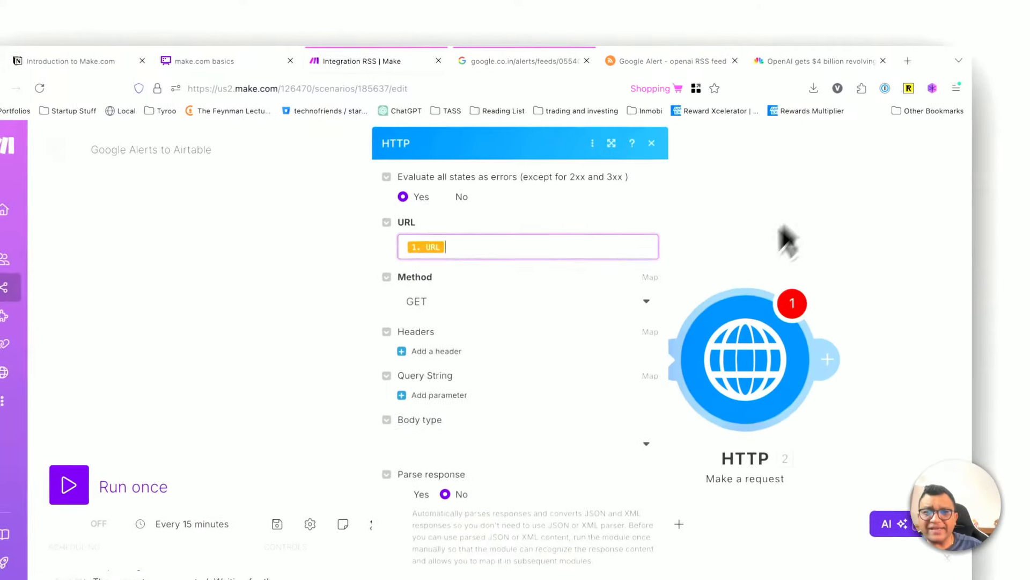
{"action": "left_click", "coordinate": [735, 192]}
Step: Review the RSS module's settings and the URL value in its Bundle 1 output, closing both
{"action": "left_click", "coordinate": [521, 322]}
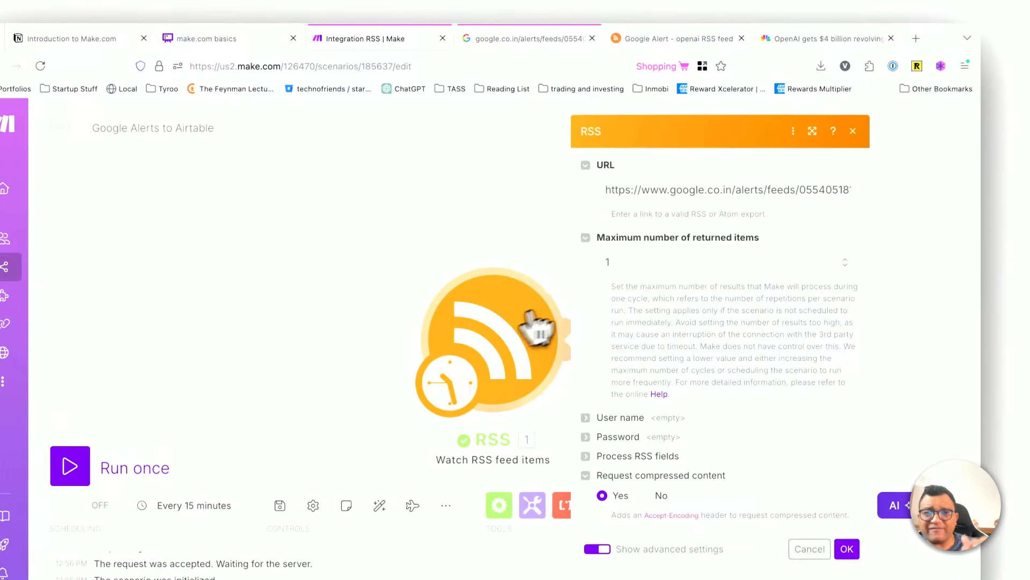
{"action": "left_click", "coordinate": [853, 131]}
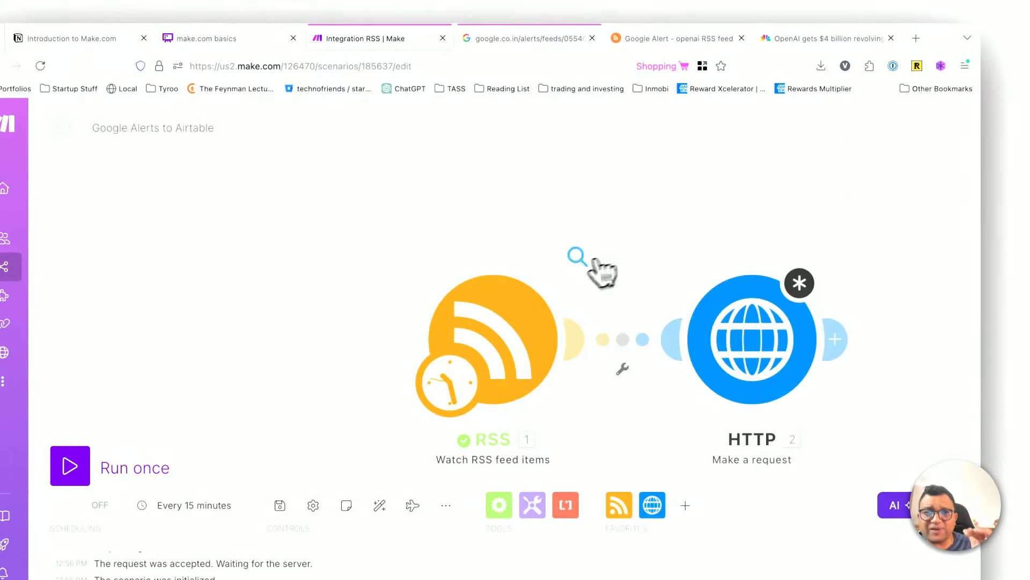
{"action": "left_click", "coordinate": [581, 269]}
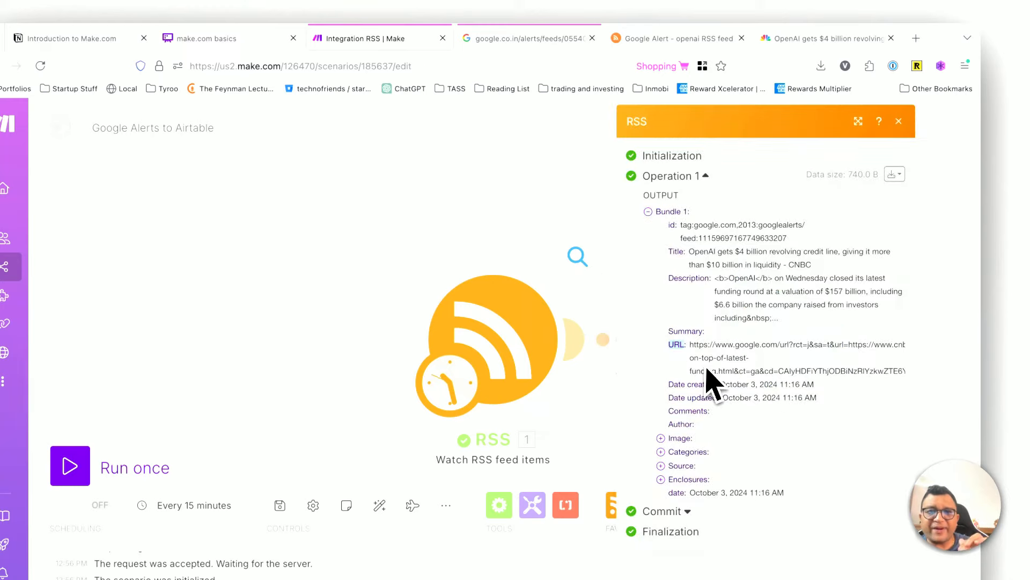
{"action": "left_click", "coordinate": [515, 218]}
Step: Reopen the HTTP module's settings, set Parse response to Yes, and save them
{"action": "left_click", "coordinate": [776, 343]}
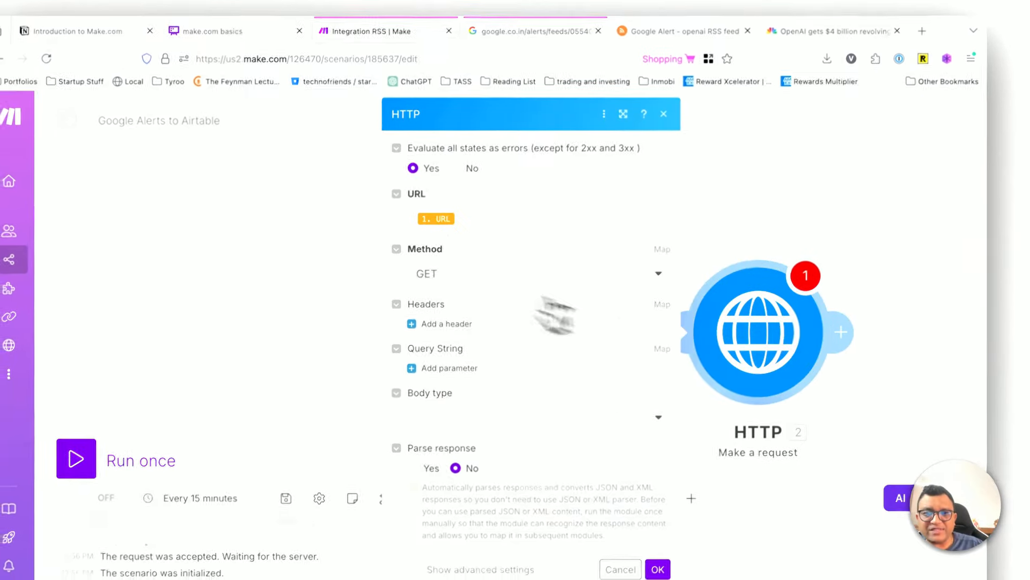
{"action": "left_click", "coordinate": [467, 233]}
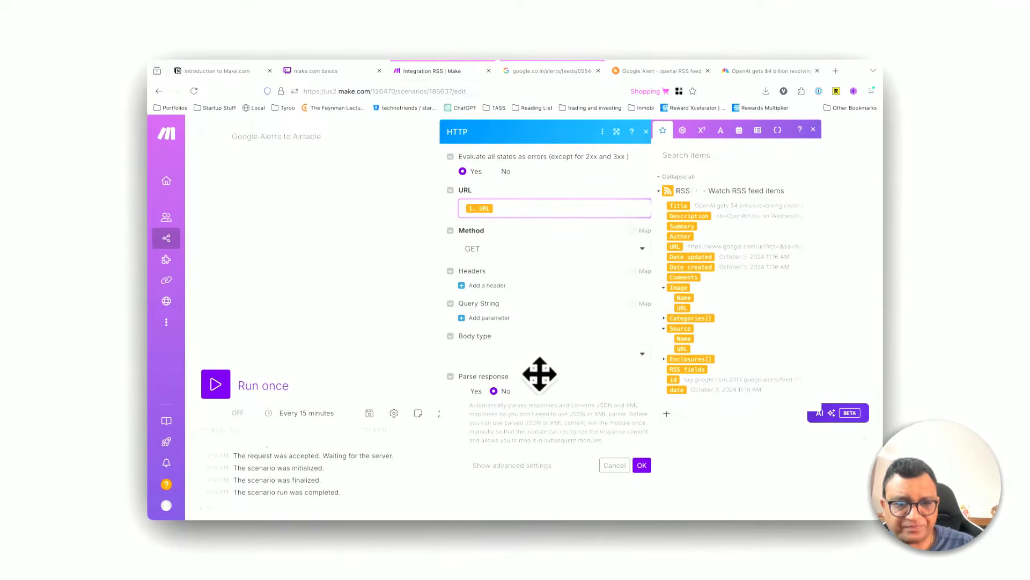
{"action": "left_click", "coordinate": [474, 392]}
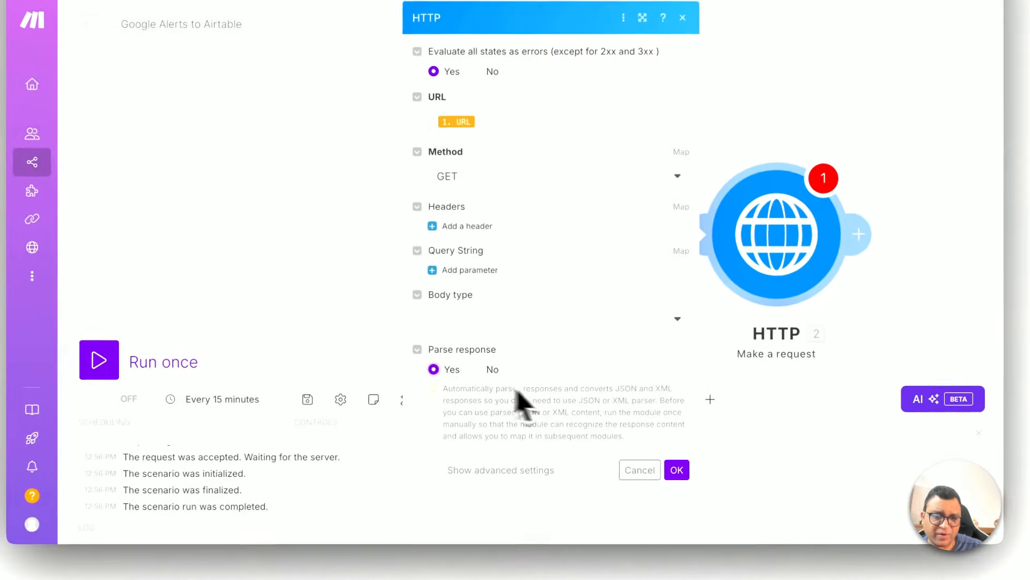
{"action": "left_click", "coordinate": [679, 470]}
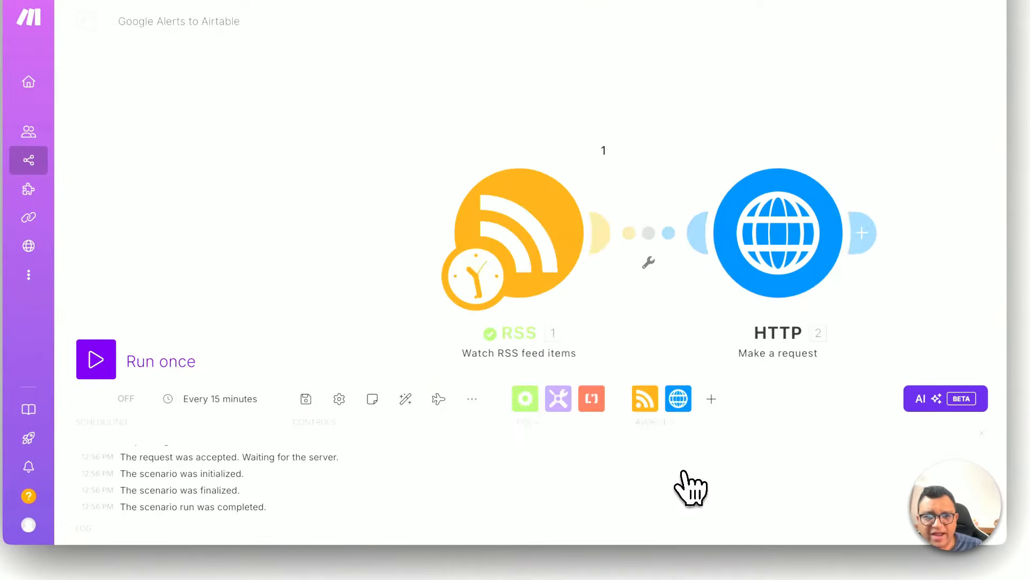
Step: Choose the CNBC article about OpenAI's $4 billion credit line as the first RSS feed item and run the whole scenario once
{"action": "right_click", "coordinate": [544, 227]}
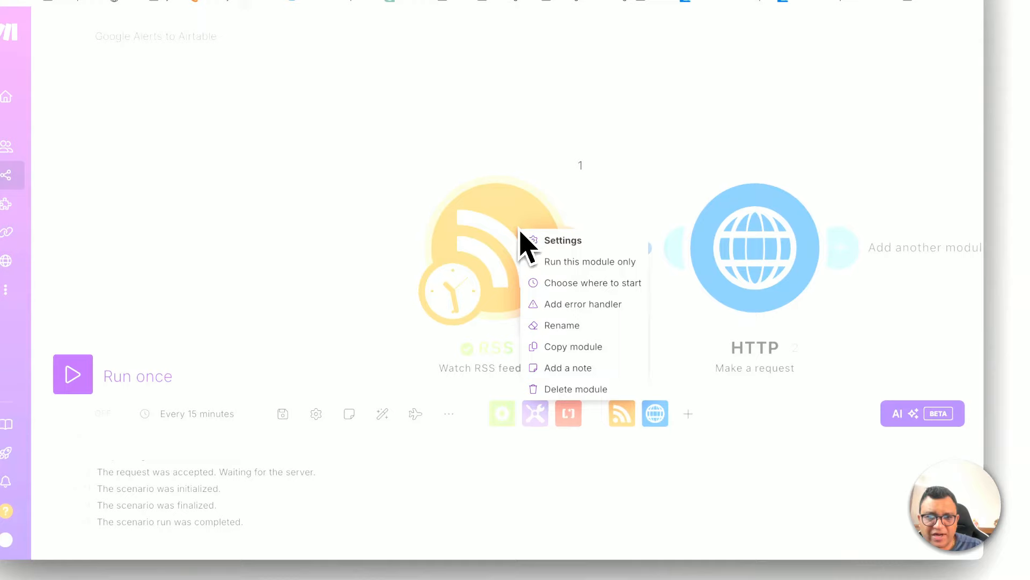
{"action": "left_click", "coordinate": [555, 283]}
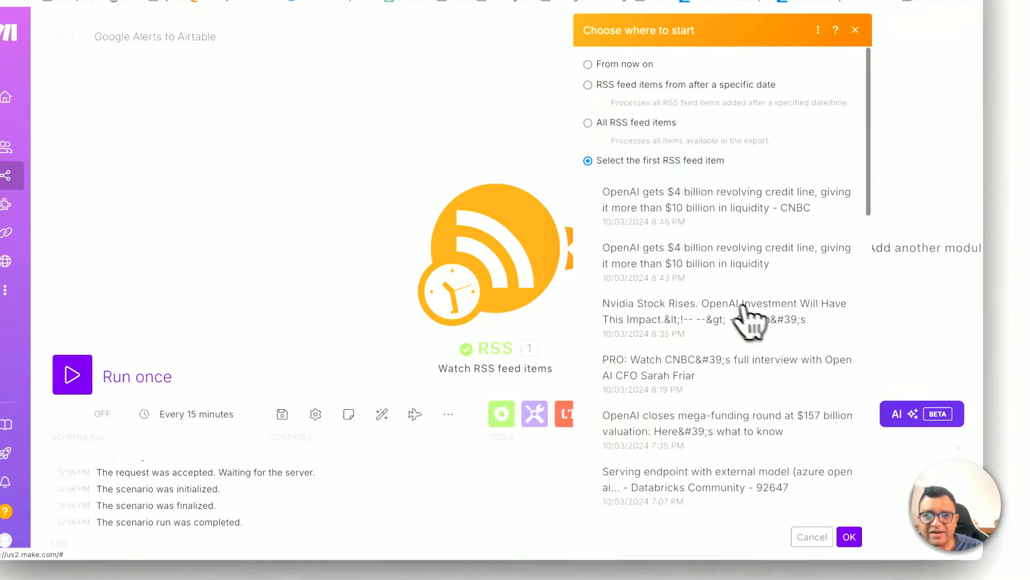
{"action": "left_click", "coordinate": [849, 537]}
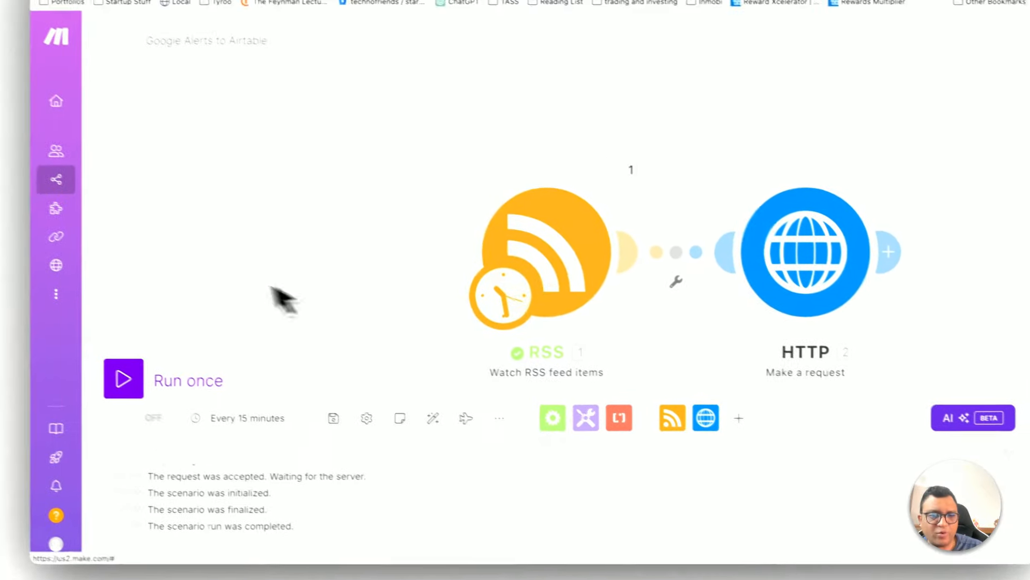
{"action": "left_click", "coordinate": [150, 385]}
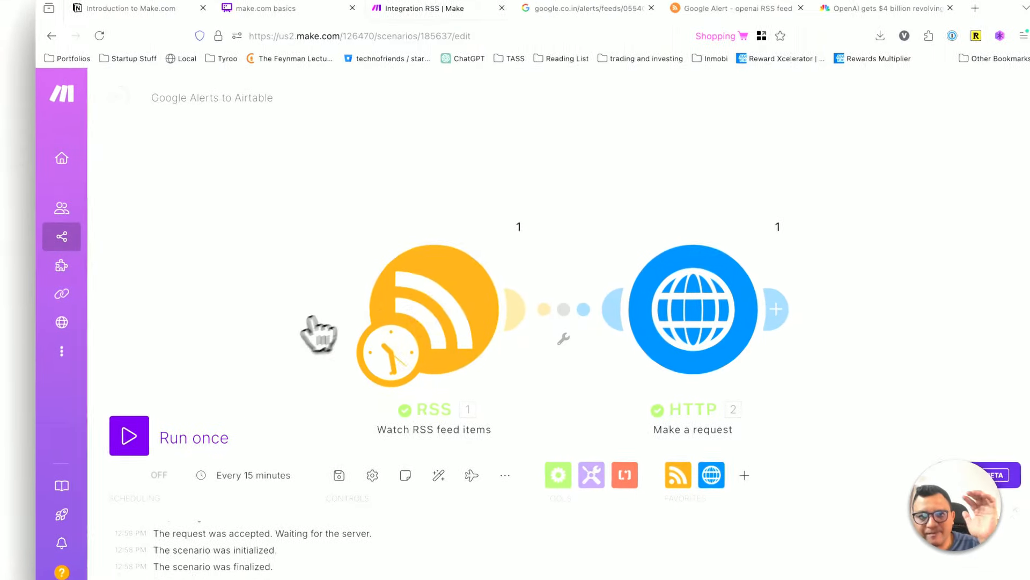
Step: Check the RSS module's run output and examine the HTTP module's output, highlighting the HTML in its Data value
{"action": "left_click", "coordinate": [499, 217]}
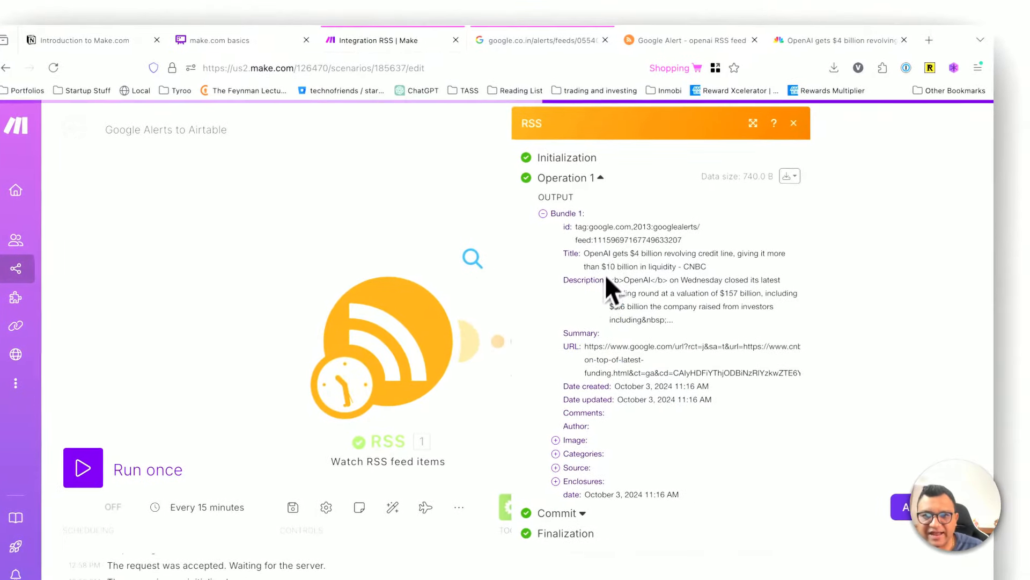
{"action": "left_click", "coordinate": [793, 123]}
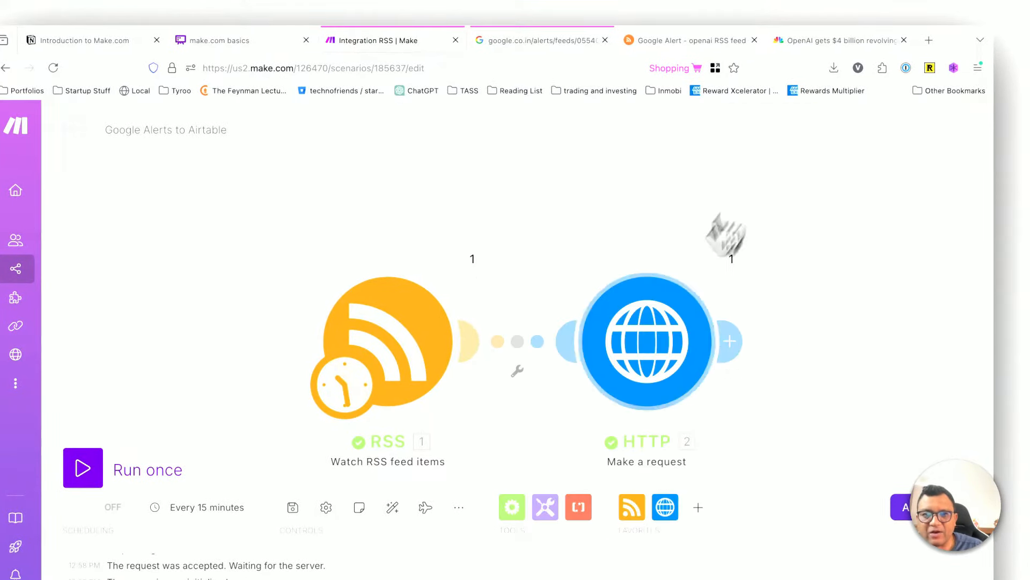
{"action": "left_click", "coordinate": [730, 257]}
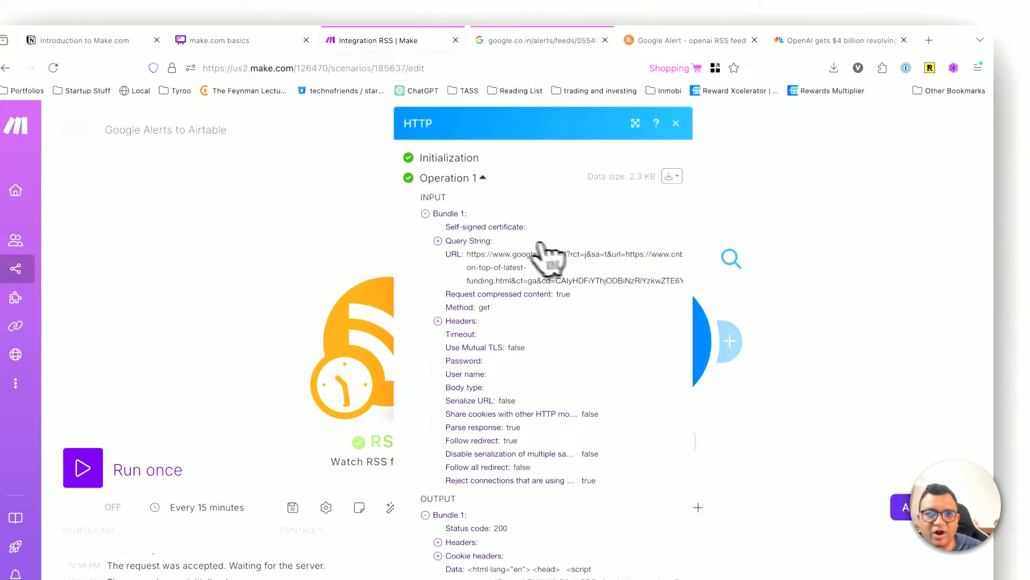
{"action": "scroll", "coordinate": [483, 364], "scroll_direction": "down", "scroll_amount": 5}
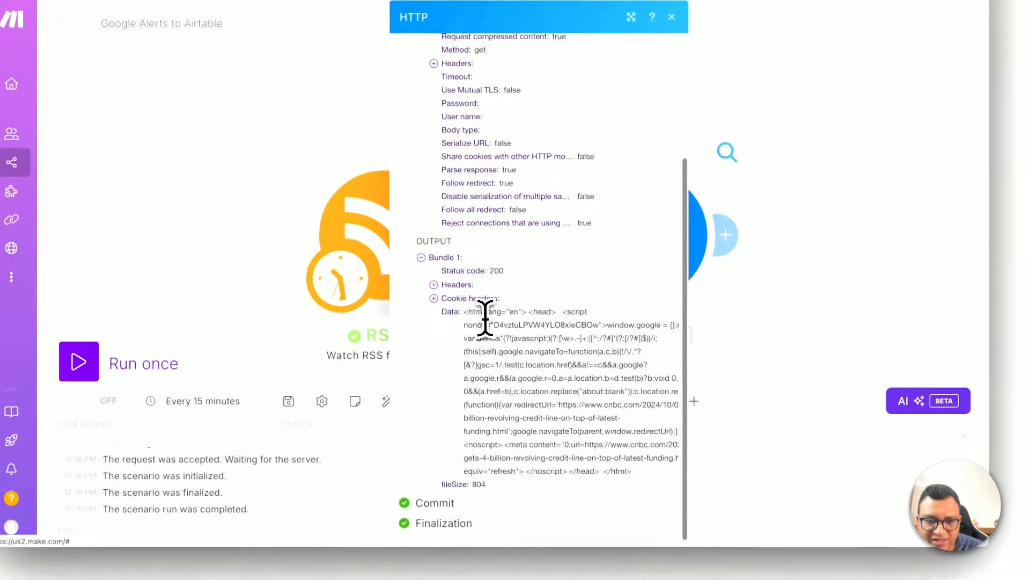
{"action": "left_click_drag", "start_coordinate": [487, 373], "coordinate": [568, 528]}
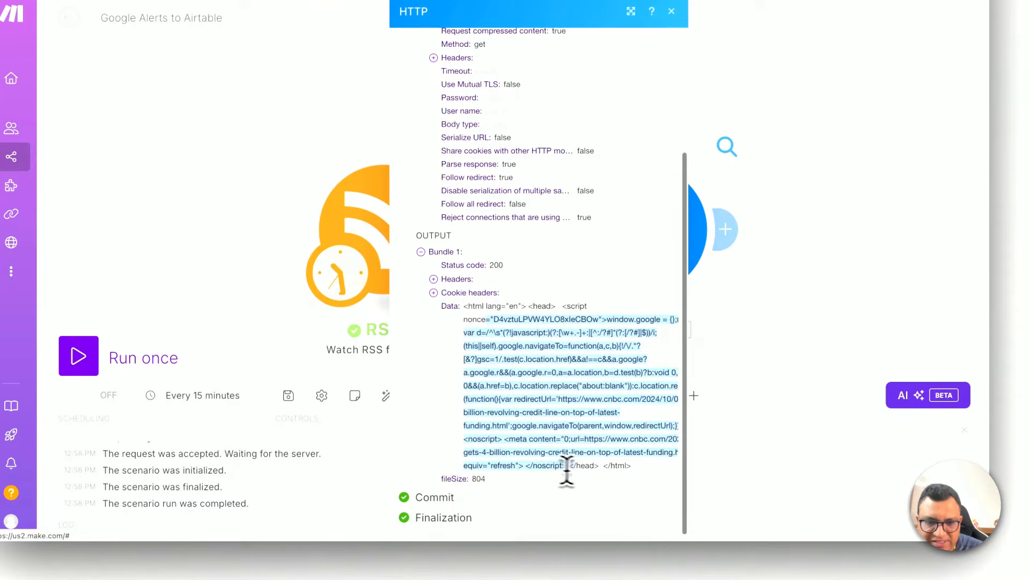
{"action": "left_click", "coordinate": [612, 470]}
{"action": "left_click_drag", "start_coordinate": [557, 367], "coordinate": [578, 473]}
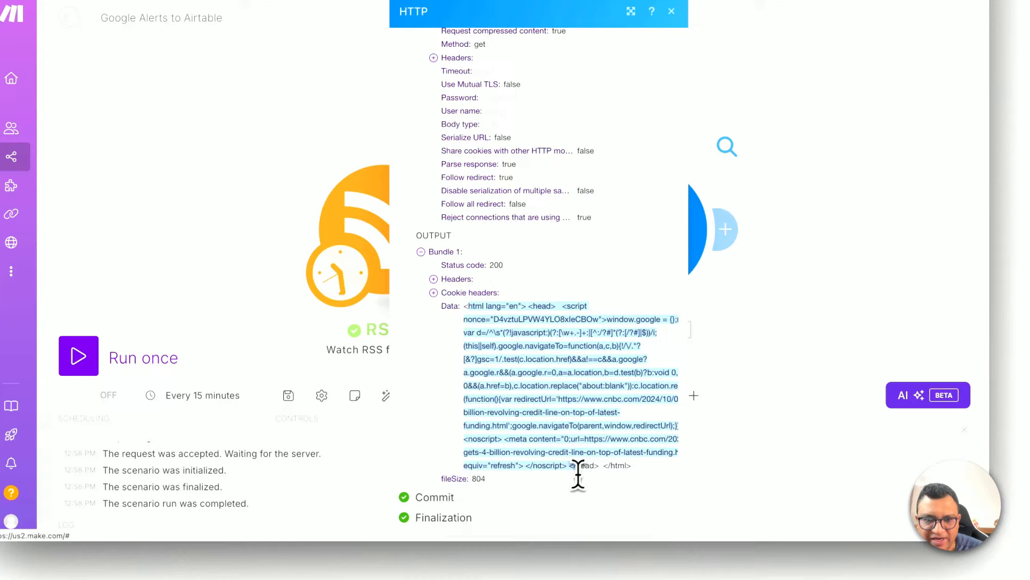
{"action": "left_click", "coordinate": [605, 462]}
{"action": "left_click_drag", "start_coordinate": [514, 334], "coordinate": [637, 468]}
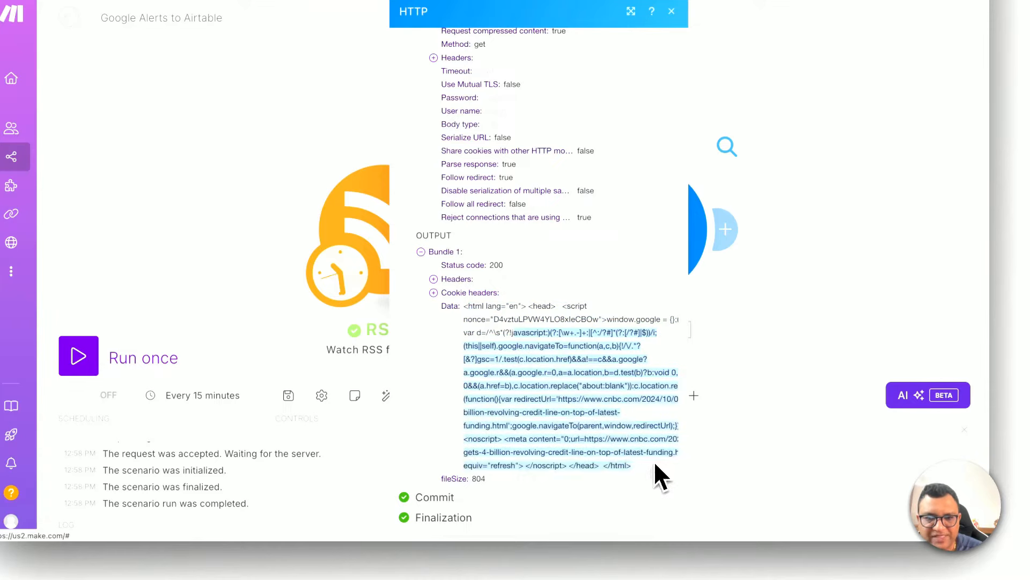
{"action": "left_click", "coordinate": [655, 463]}
{"action": "left_click_drag", "start_coordinate": [563, 360], "coordinate": [617, 452]}
{"action": "left_click", "coordinate": [616, 450]}
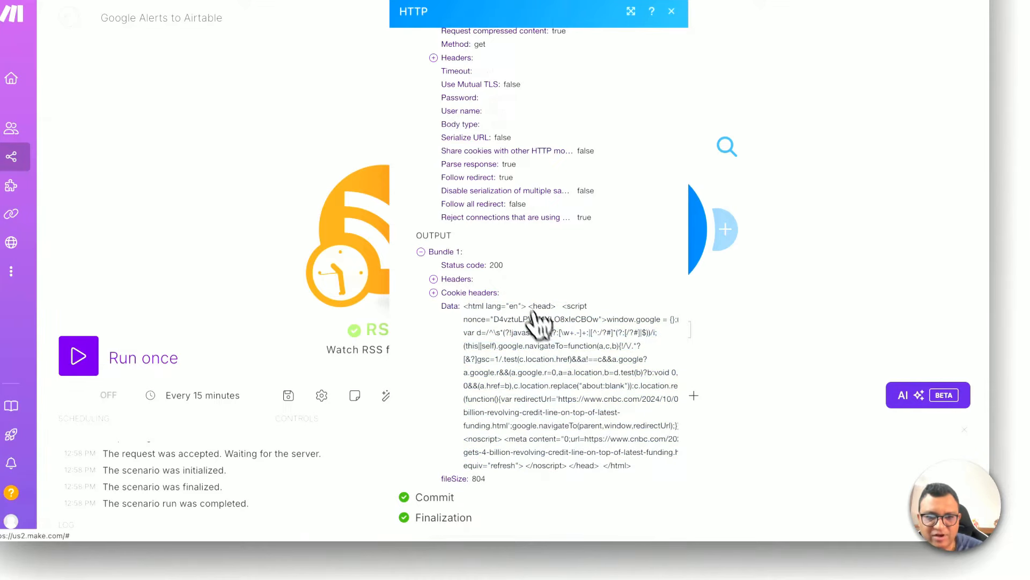
Step: Highlight the redirect script and article link in the HTTP module's Data output, and close the output
{"action": "left_click_drag", "start_coordinate": [534, 311], "coordinate": [584, 438]}
{"action": "left_click", "coordinate": [635, 467]}
{"action": "left_click_drag", "start_coordinate": [549, 359], "coordinate": [564, 397]}
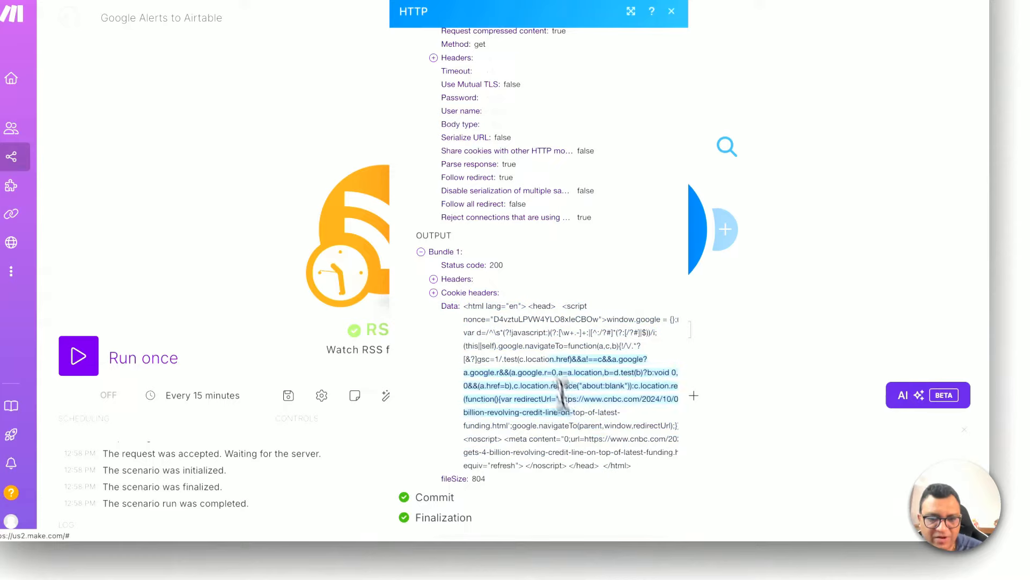
{"action": "left_click", "coordinate": [584, 413]}
{"action": "left_click", "coordinate": [757, 278]}
Step: Review the HTTP module's request settings and close them without changes
{"action": "left_click", "coordinate": [646, 231]}
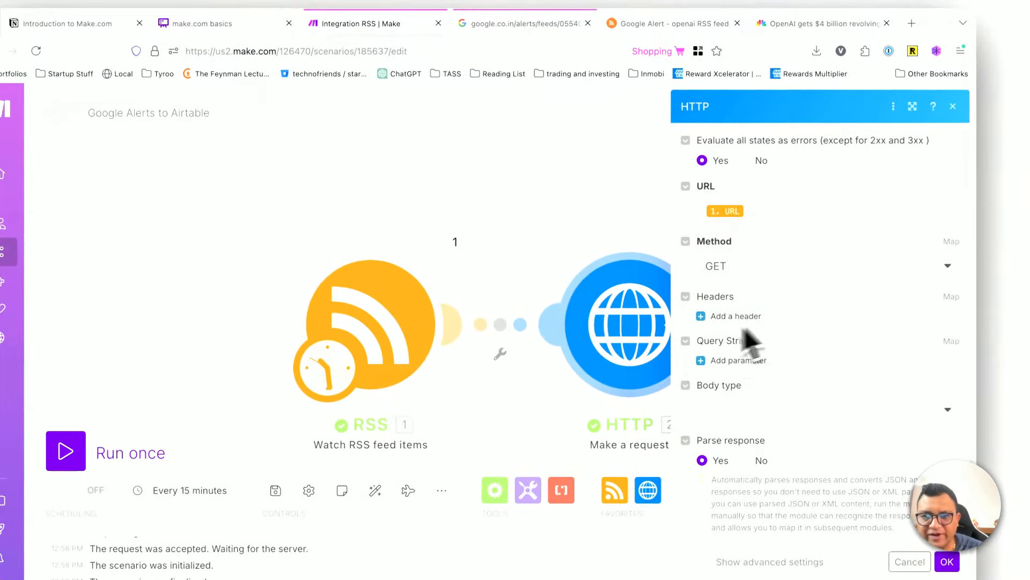
{"action": "left_click", "coordinate": [616, 204]}
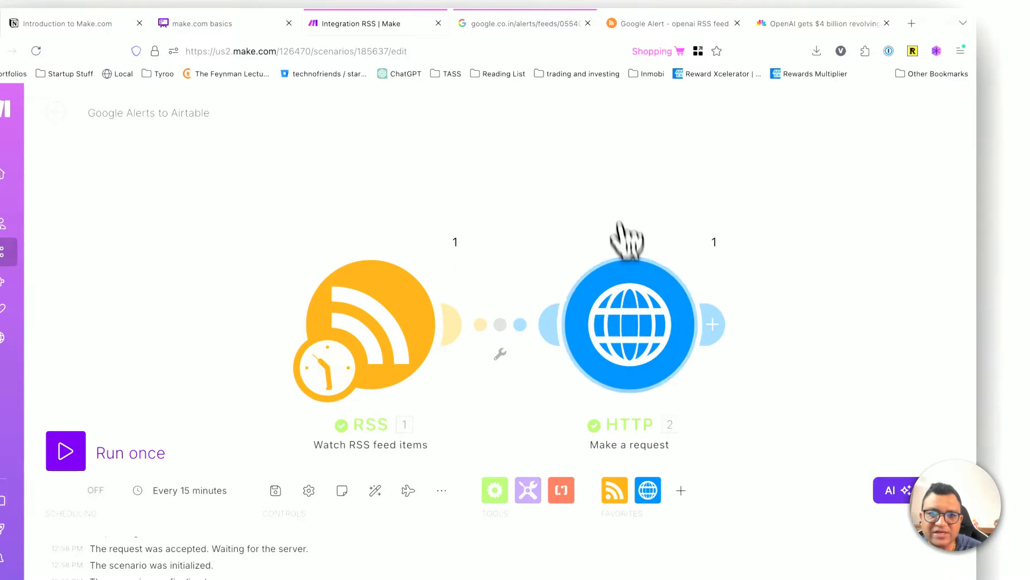
{"action": "left_click", "coordinate": [659, 323]}
{"action": "left_click", "coordinate": [639, 230]}
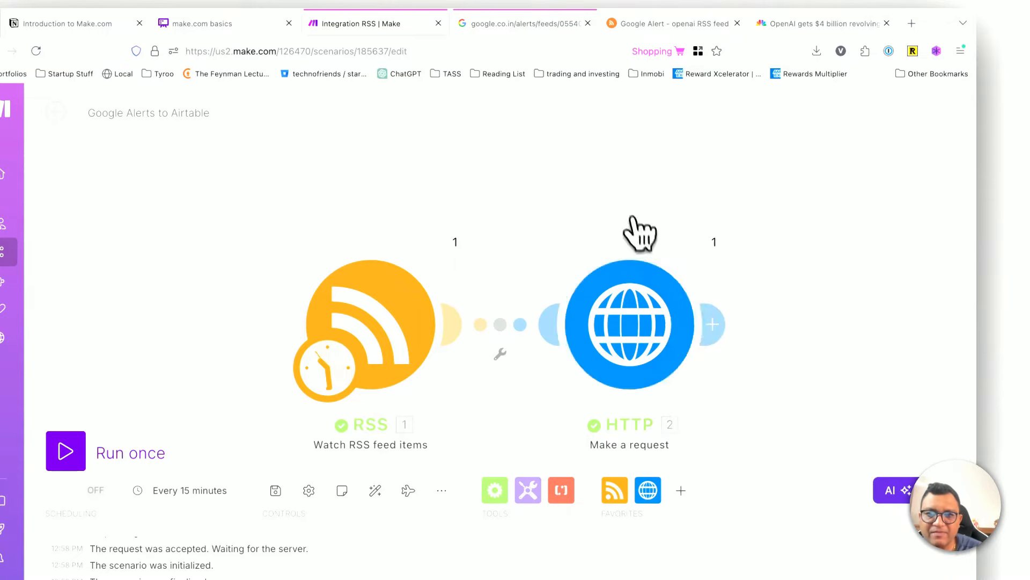
{"action": "left_click", "coordinate": [647, 338]}
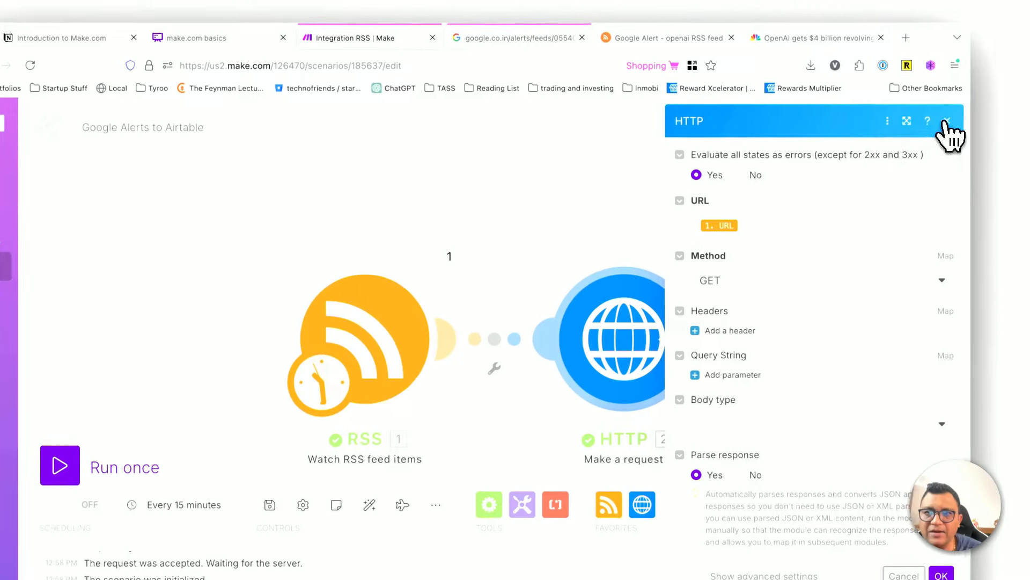
{"action": "left_click", "coordinate": [953, 106]}
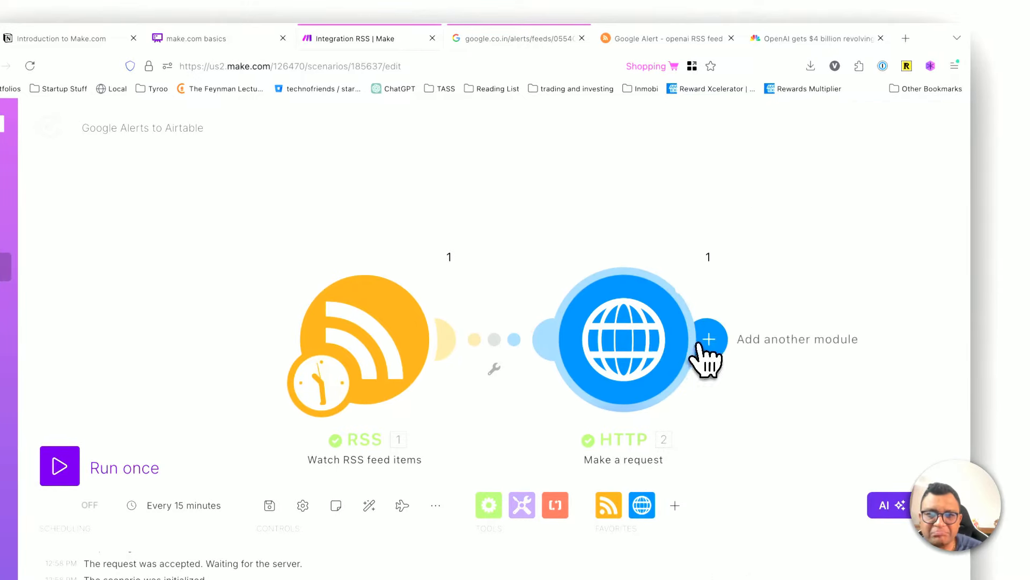
Step: Delete the HTTP module and add a new HTTP "Make a request" module after the RSS module
{"action": "right_click", "coordinate": [636, 348]}
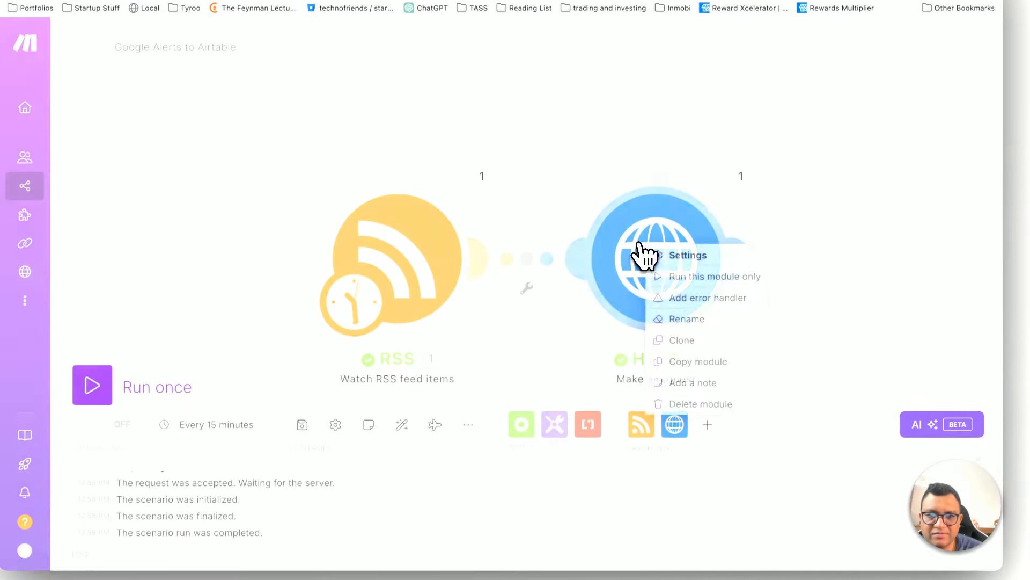
{"action": "left_click", "coordinate": [673, 404]}
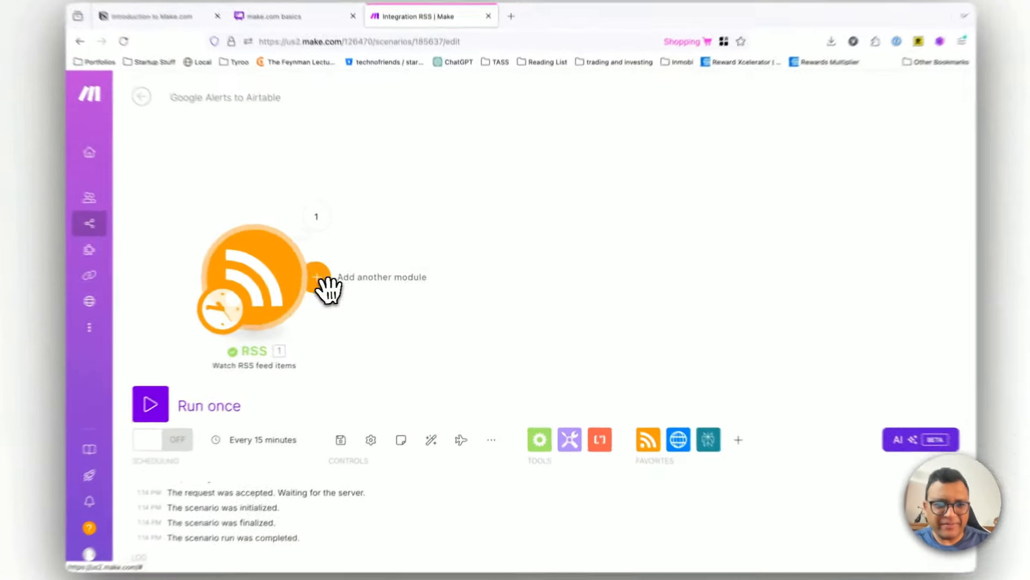
{"action": "left_click", "coordinate": [348, 281]}
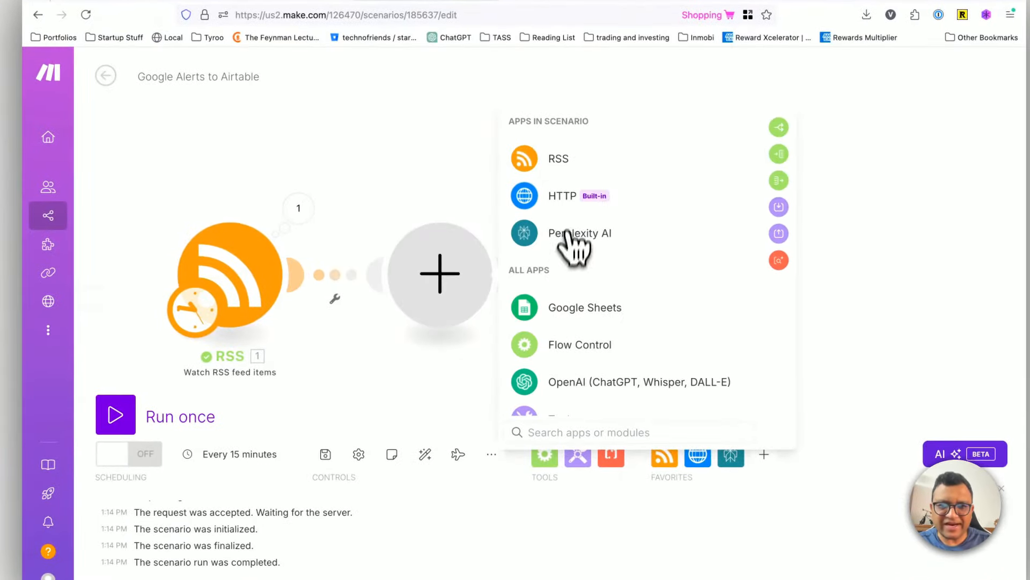
{"action": "left_click", "coordinate": [561, 203]}
{"action": "scroll", "coordinate": [621, 322], "scroll_direction": "down", "scroll_amount": 5}
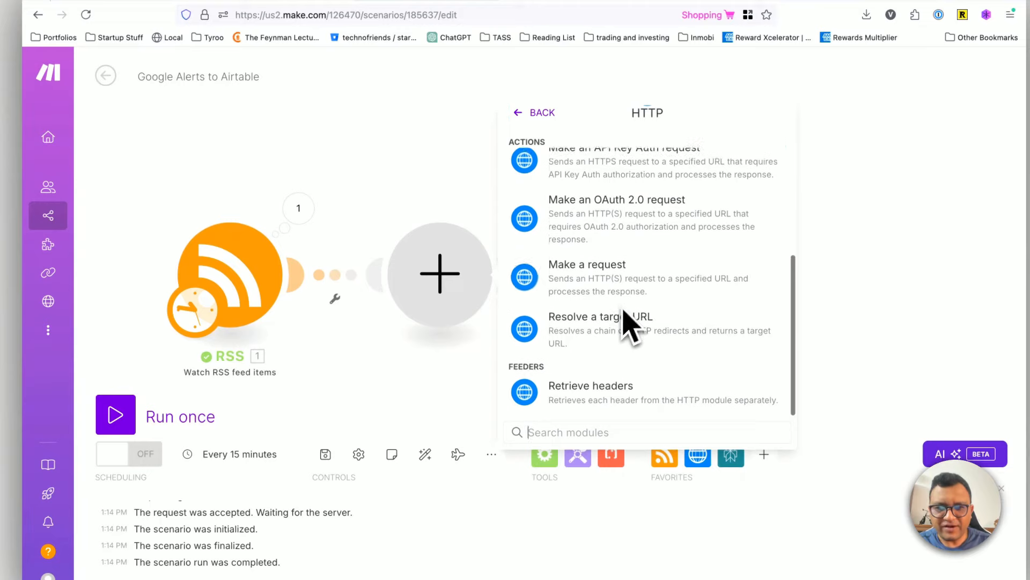
{"action": "scroll", "coordinate": [634, 292], "scroll_direction": "up", "scroll_amount": 1}
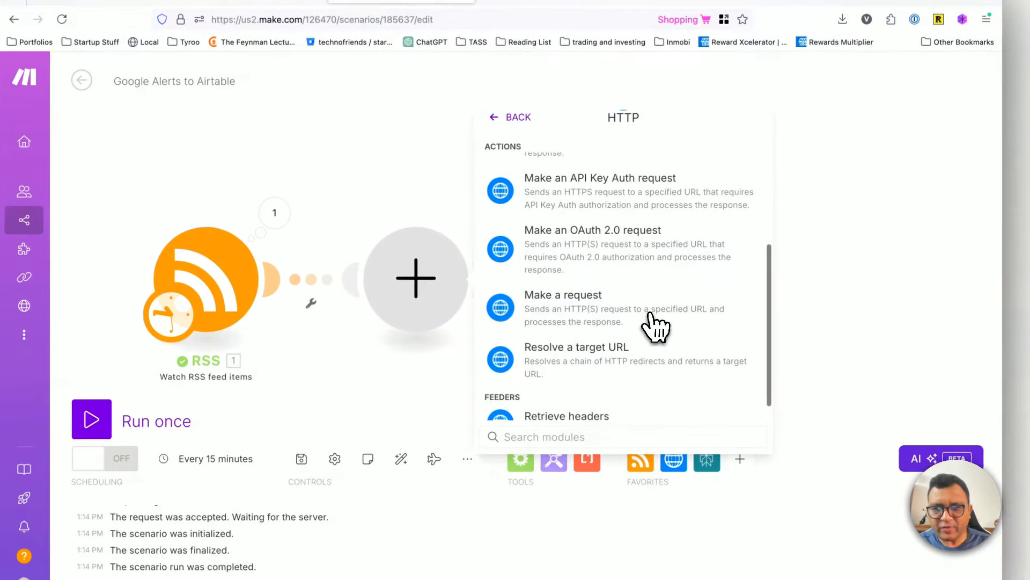
{"action": "left_click", "coordinate": [660, 320]}
Step: Map the RSS item's URL into the new HTTP module's URL and set Parse response to Yes
{"action": "left_click", "coordinate": [558, 171]}
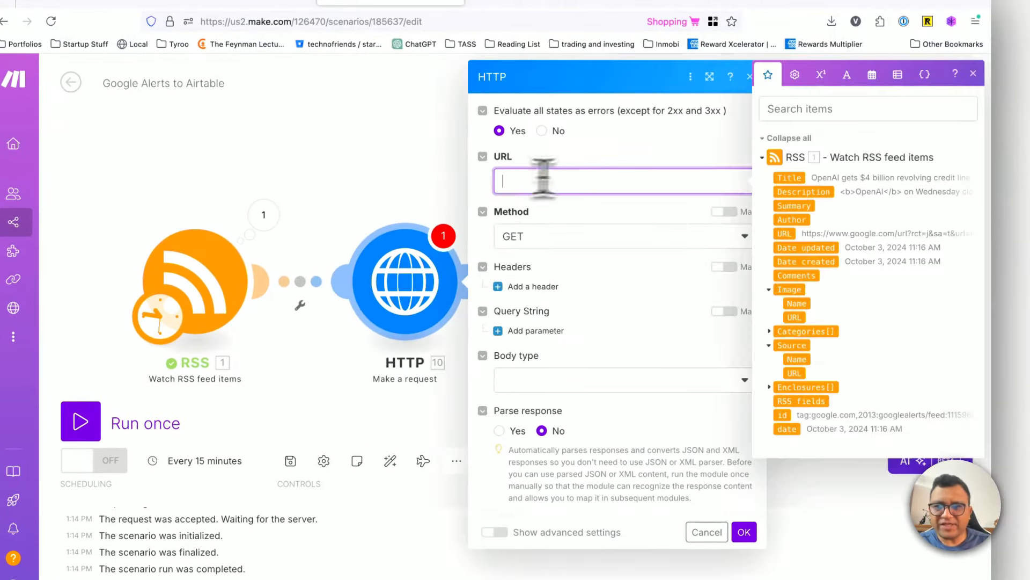
{"action": "left_click_drag", "start_coordinate": [784, 234], "coordinate": [524, 181]}
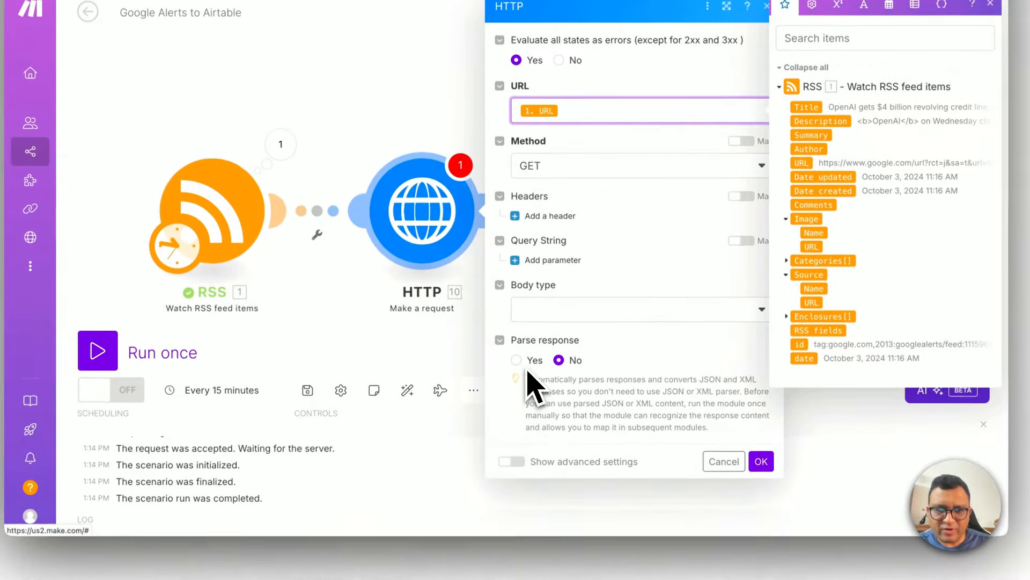
{"action": "left_click", "coordinate": [502, 431]}
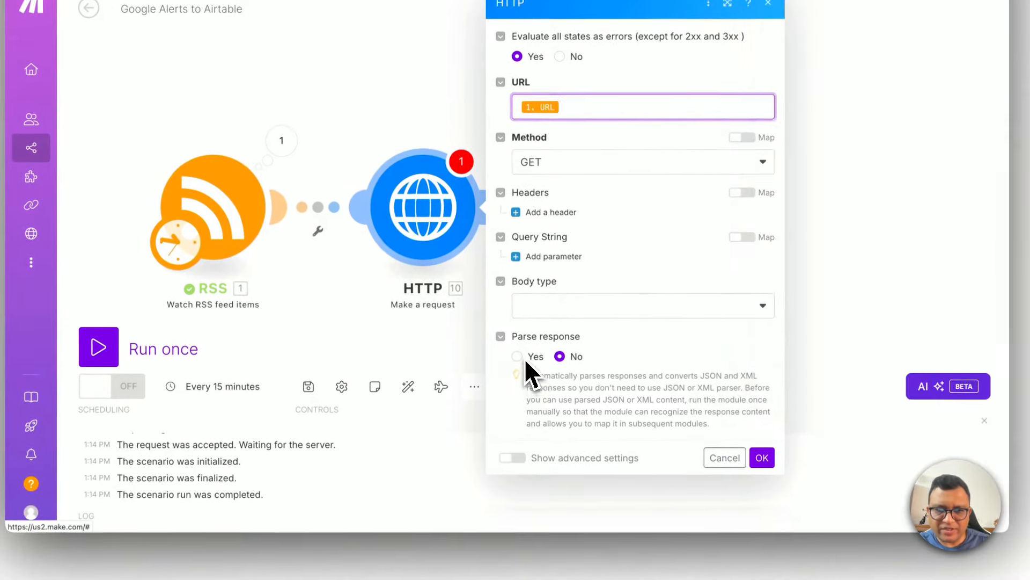
Step: Show the HTTP module's advanced settings, set Follow all redirect to Yes, and save the module
{"action": "left_click", "coordinate": [524, 456]}
{"action": "scroll", "coordinate": [601, 375], "scroll_direction": "down", "scroll_amount": 8}
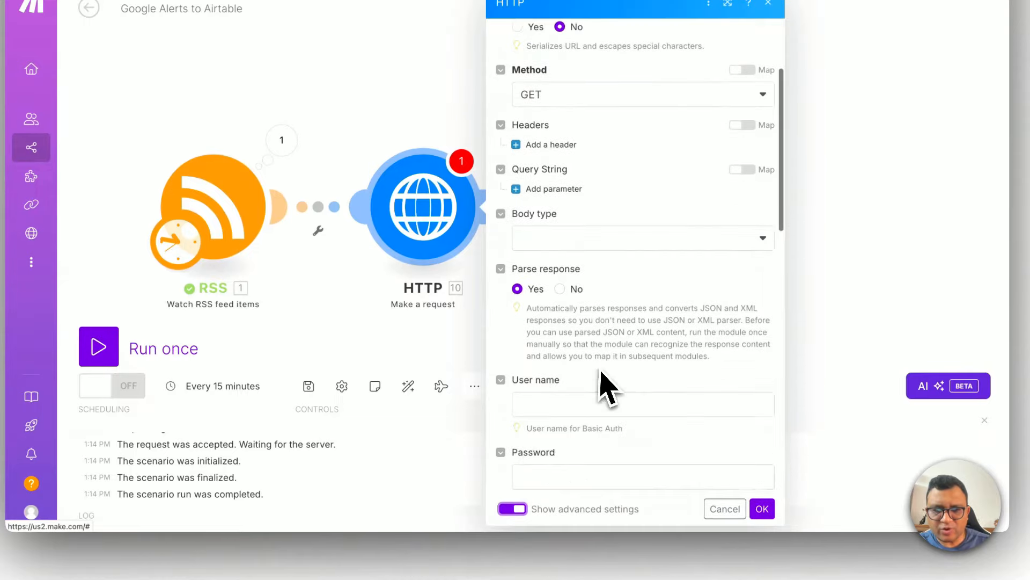
{"action": "scroll", "coordinate": [607, 383], "scroll_direction": "down", "scroll_amount": 10}
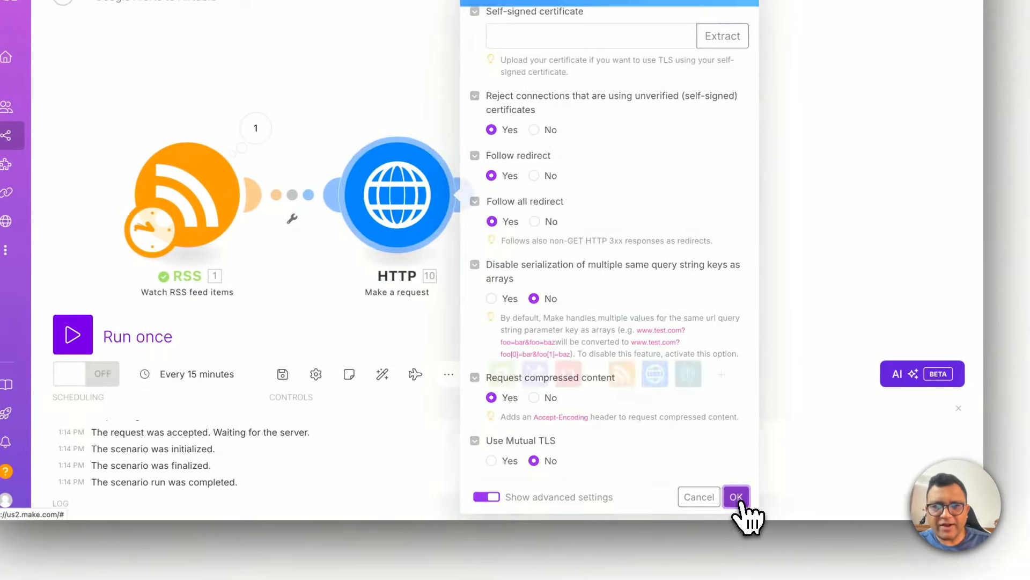
{"action": "left_click", "coordinate": [746, 497]}
Step: Set the RSS module to start from the CNBC article about OpenAI's $4 billion revolving credit line
{"action": "right_click", "coordinate": [220, 272]}
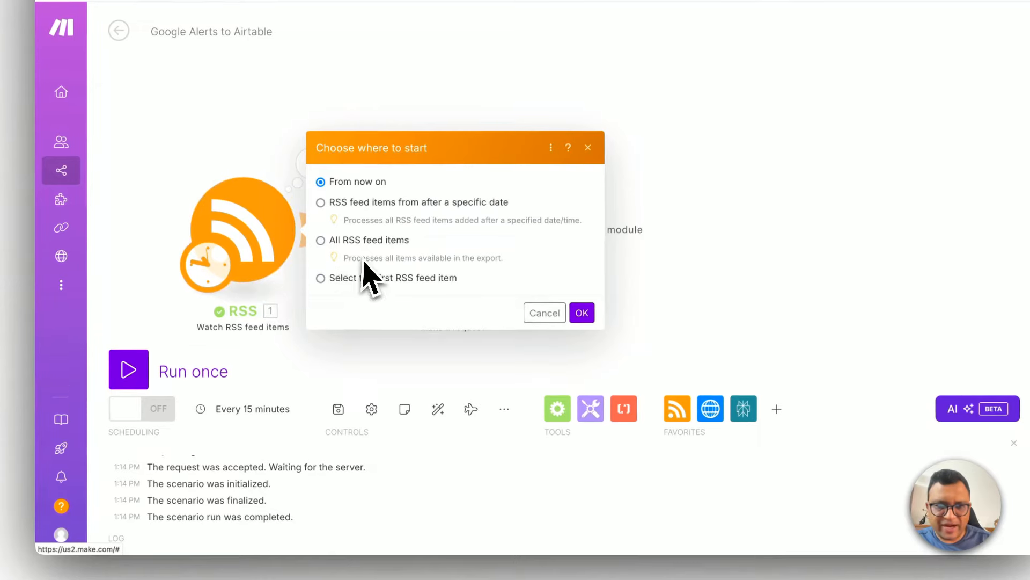
{"action": "left_click", "coordinate": [325, 279]}
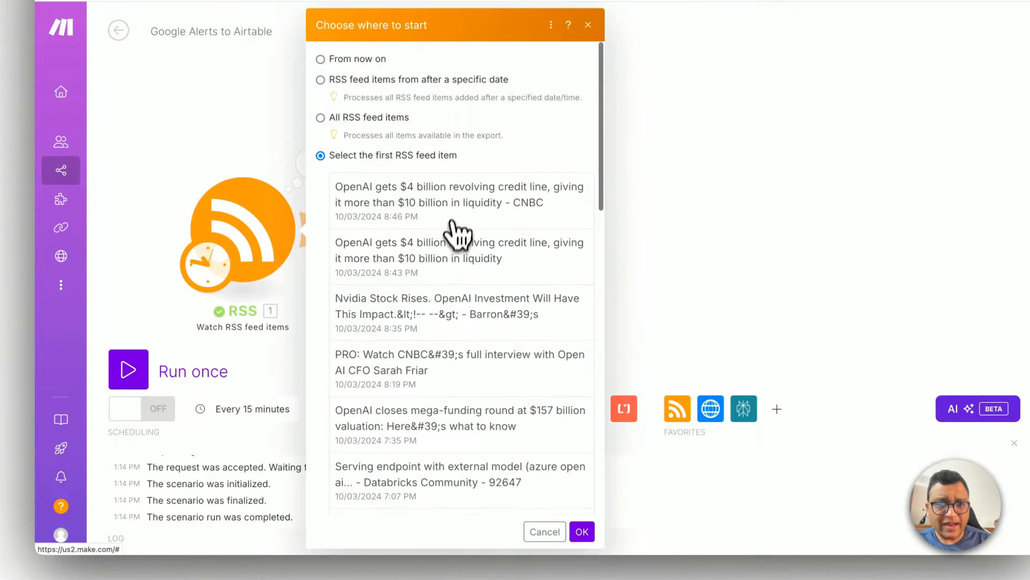
{"action": "left_click", "coordinate": [582, 532]}
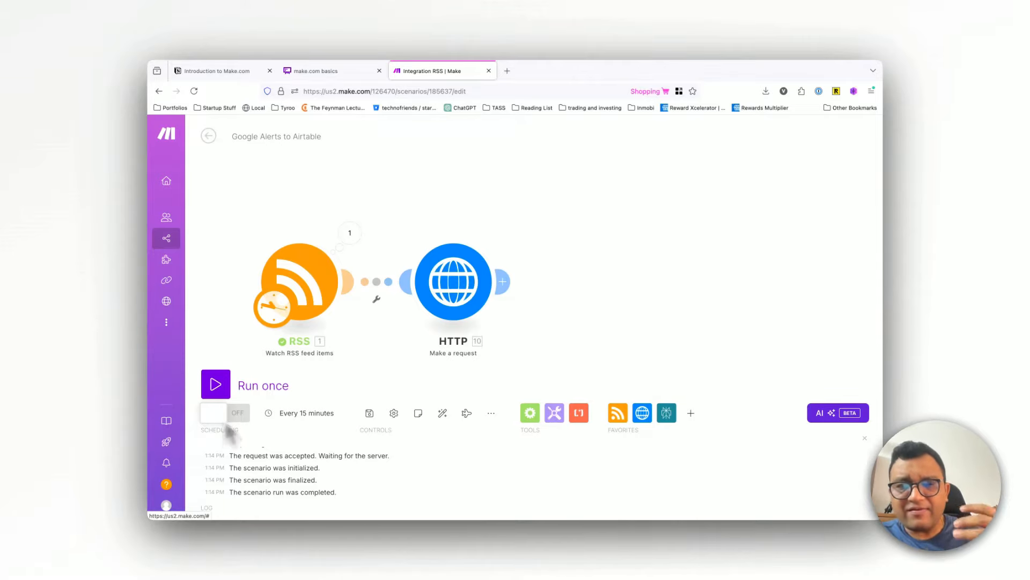
Step: Check the scenario's schedule settings, cancel them unchanged, and run the whole scenario once
{"action": "left_click", "coordinate": [303, 412]}
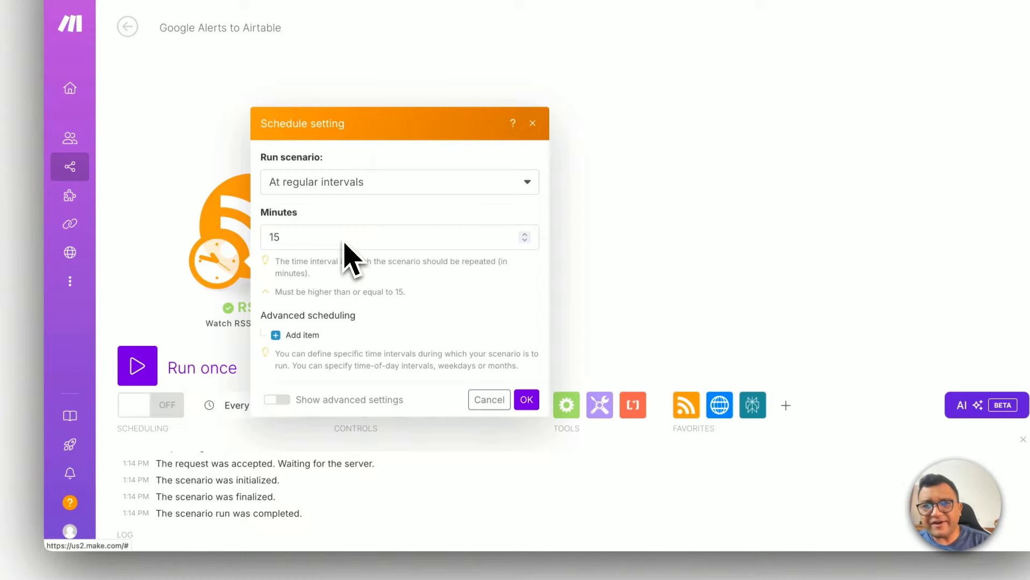
{"action": "left_click", "coordinate": [487, 399]}
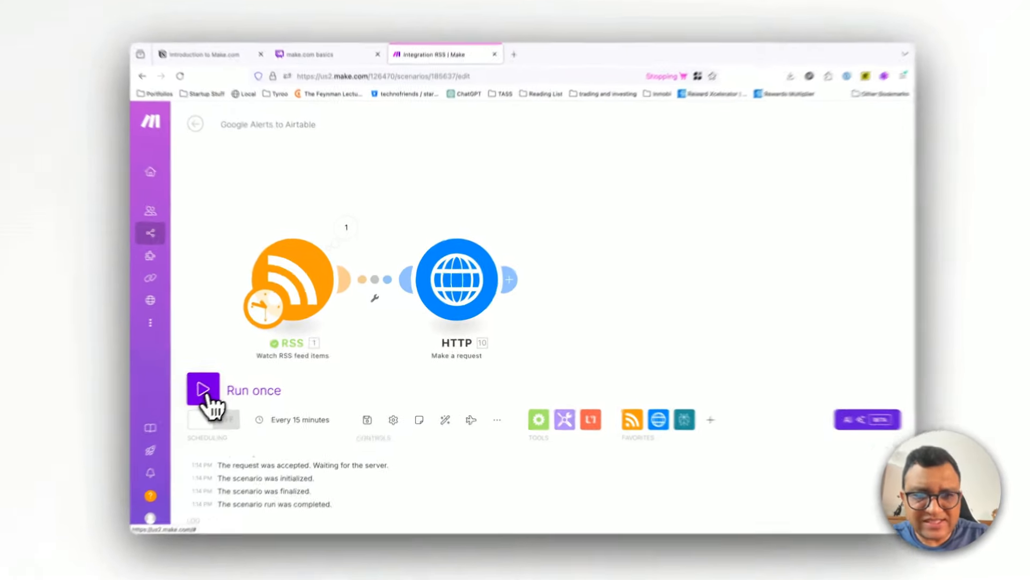
{"action": "left_click", "coordinate": [216, 384]}
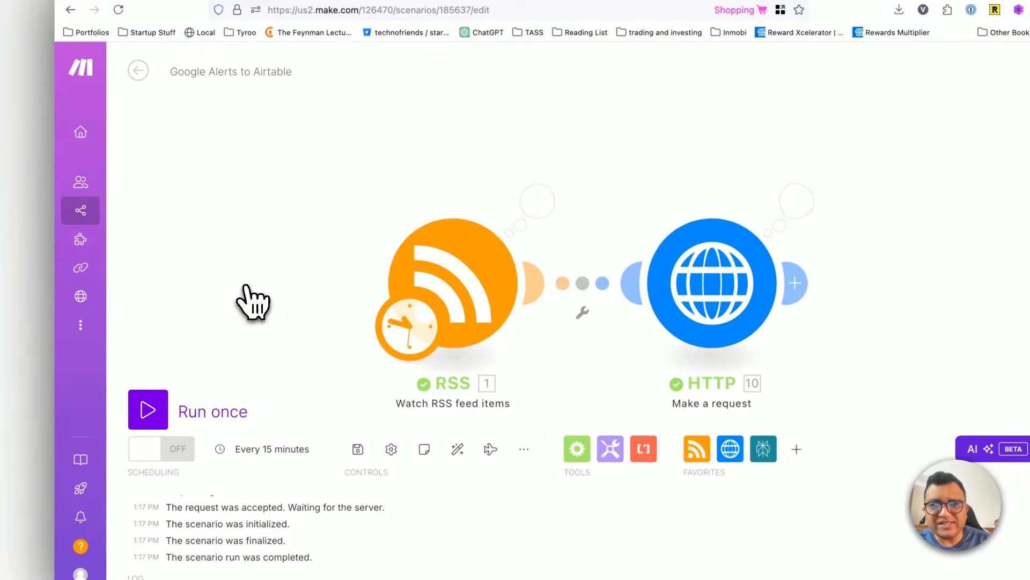
Step: Check the RSS module's output bundle, and highlight the URL in the HTTP module's input bundle
{"action": "left_click", "coordinate": [538, 201]}
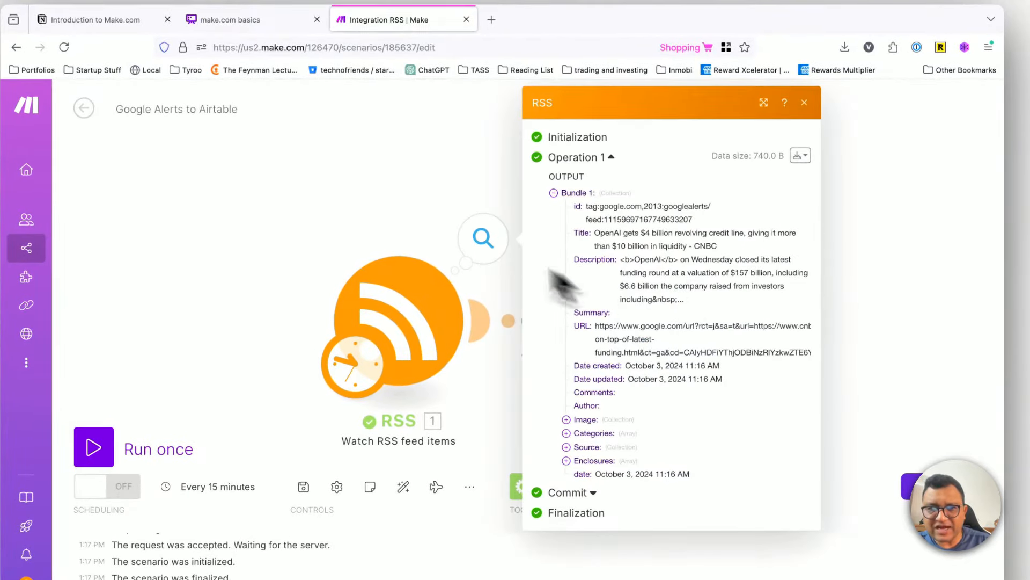
{"action": "left_click", "coordinate": [393, 192]}
{"action": "left_click", "coordinate": [741, 234]}
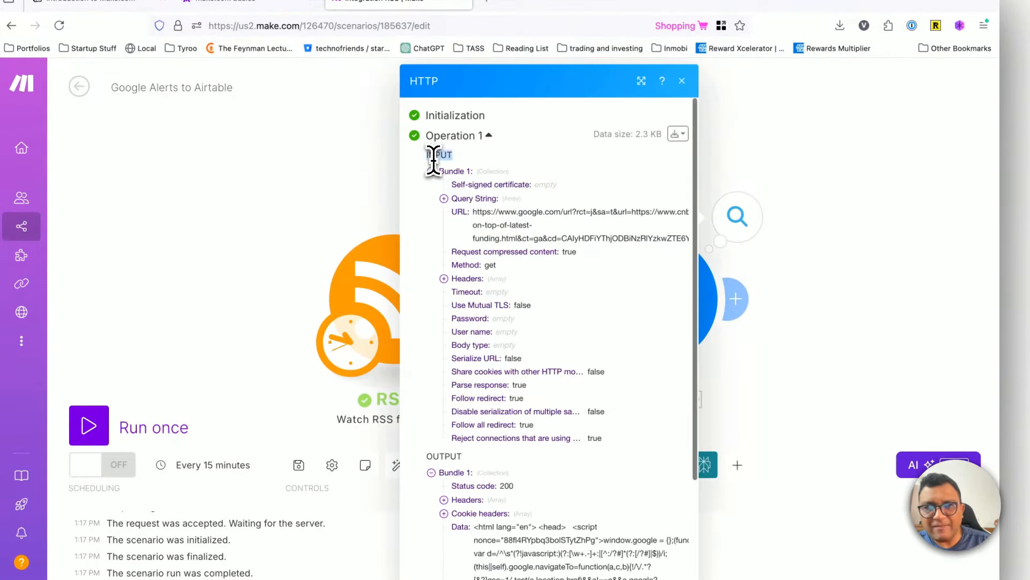
{"action": "triple_click", "coordinate": [504, 225]}
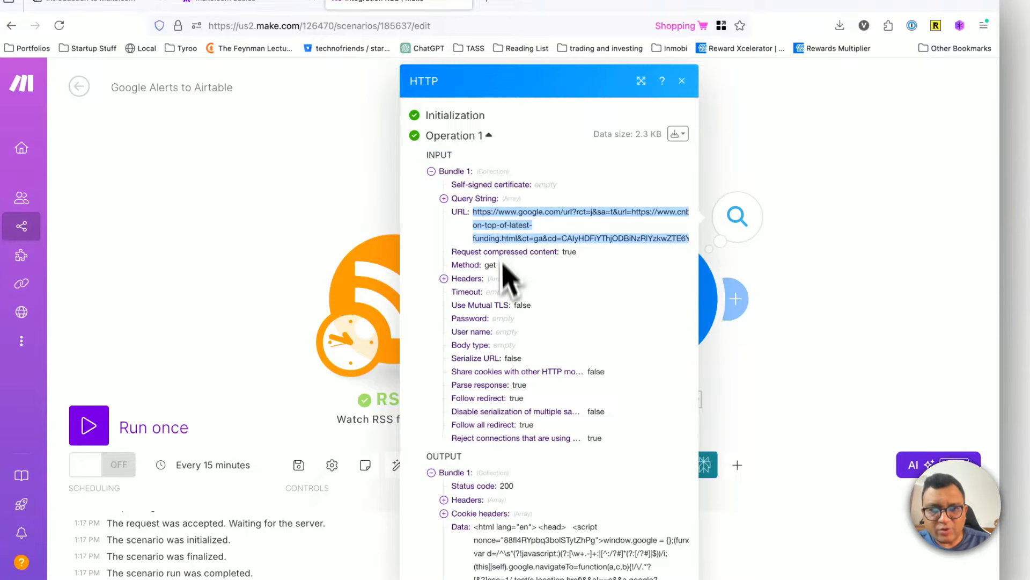
Step: Examine the HTTP module's output bundle, highlighting its status code and the HTML in its Data value
{"action": "scroll", "coordinate": [507, 276], "scroll_direction": "down", "scroll_amount": 5}
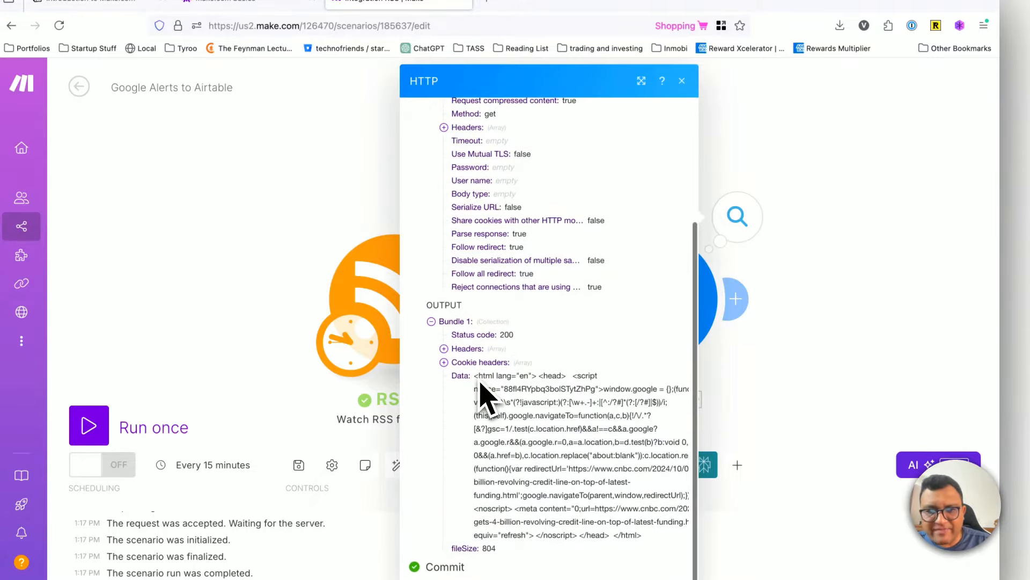
{"action": "left_click_drag", "start_coordinate": [474, 376], "coordinate": [649, 541]}
{"action": "left_click", "coordinate": [658, 541]}
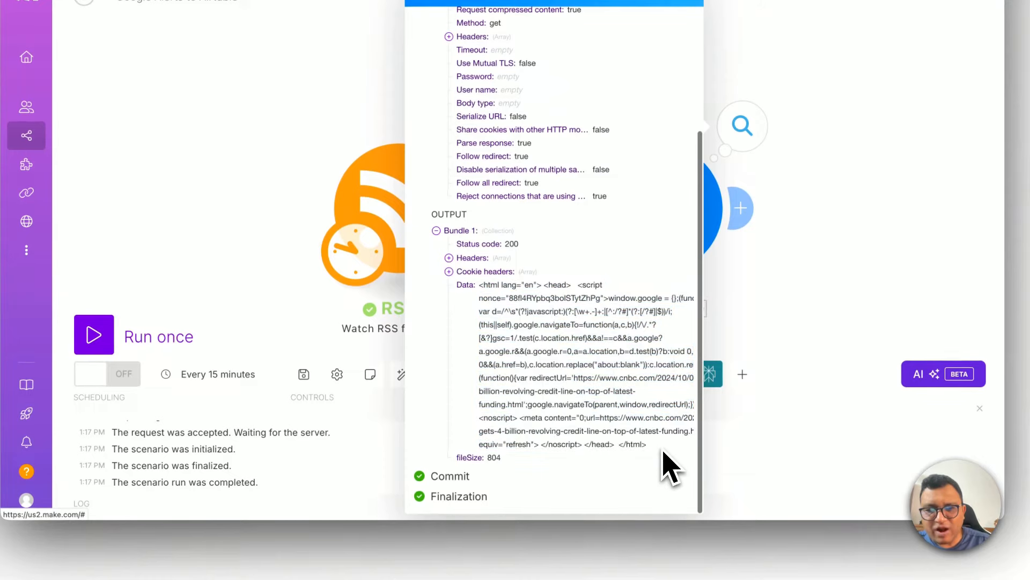
{"action": "left_click_drag", "start_coordinate": [665, 453], "coordinate": [485, 289]}
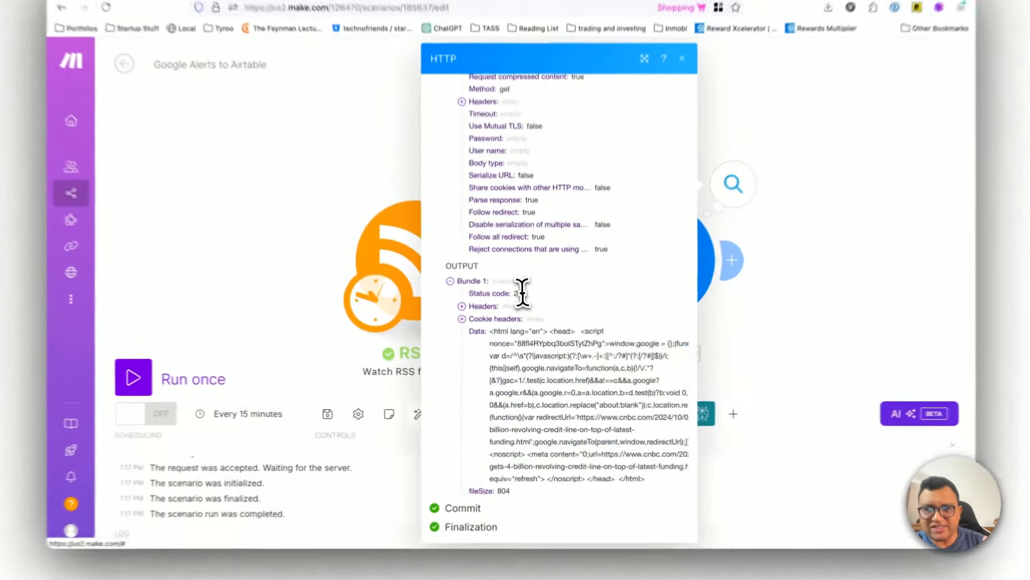
{"action": "double_click", "coordinate": [522, 317]}
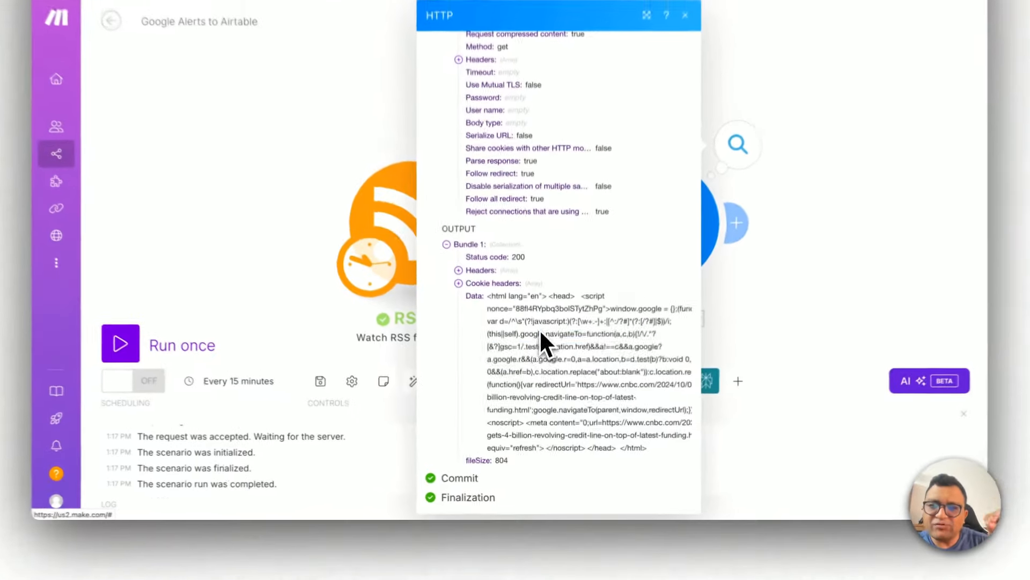
{"action": "left_click_drag", "start_coordinate": [540, 375], "coordinate": [545, 451]}
{"action": "left_click", "coordinate": [545, 450]}
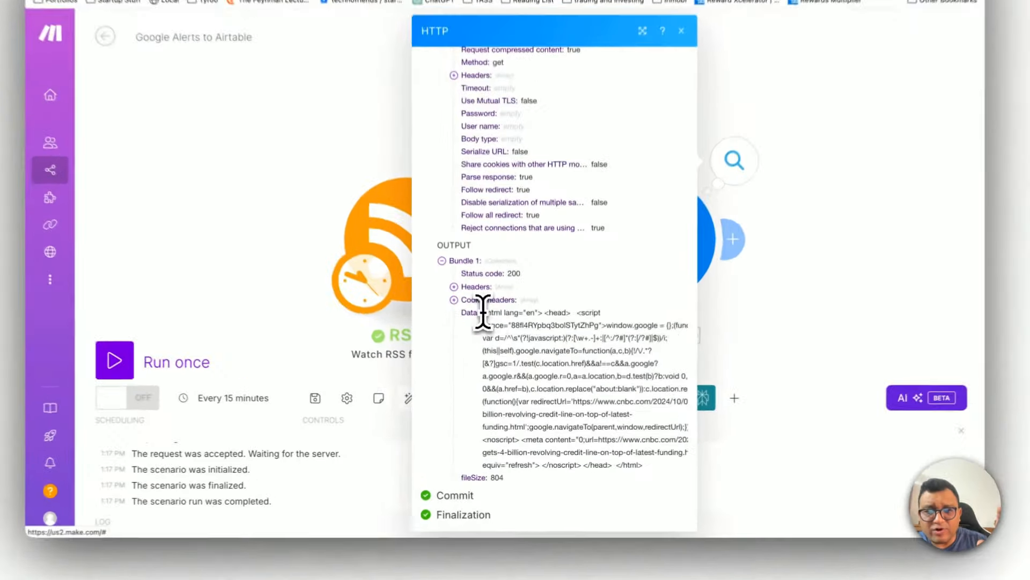
{"action": "left_click_drag", "start_coordinate": [500, 351], "coordinate": [628, 469]}
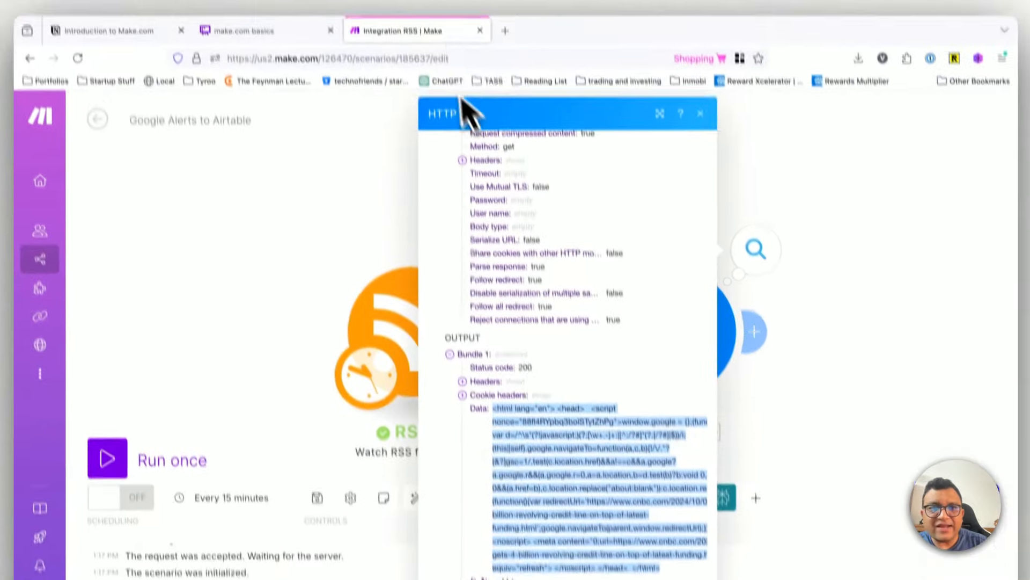
Step: Open Perplexity in a new browser tab and start dictating a question into its prompt
{"action": "key", "text": "super+t"}
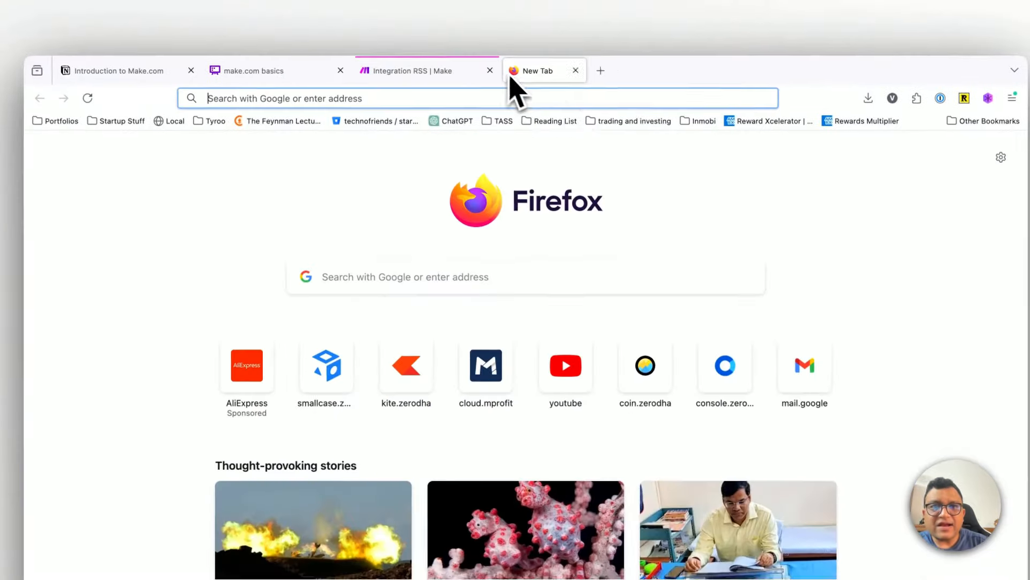
{"action": "type", "text": "perplexity.ai"}
{"action": "key", "text": "Return"}
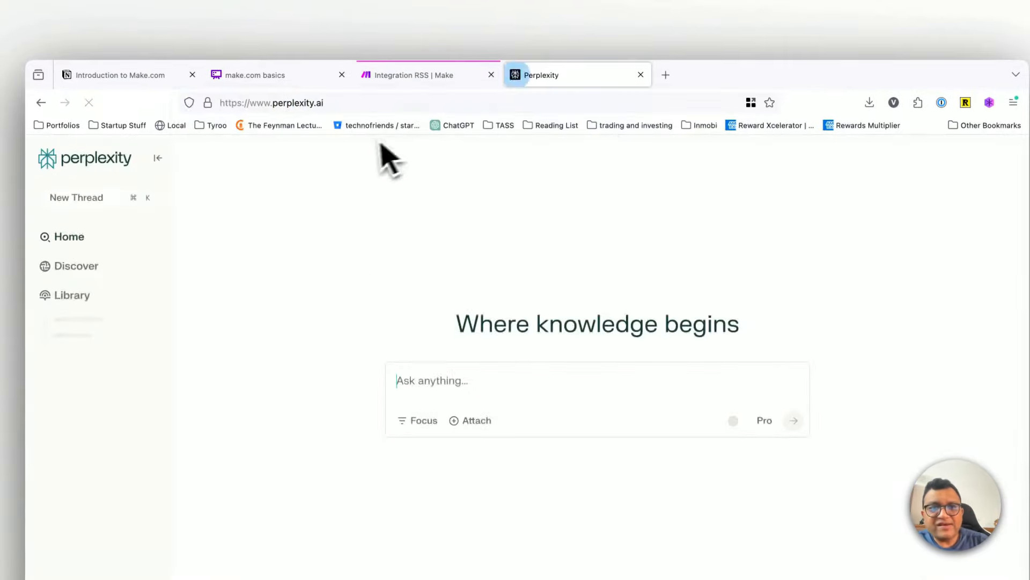
{"action": "left_click", "coordinate": [438, 320]}
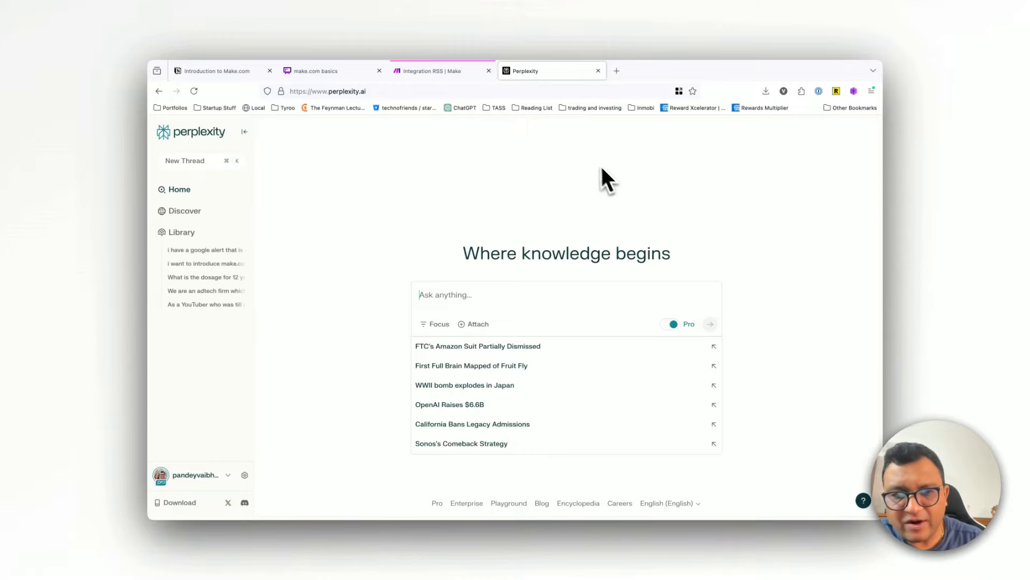
{"action": "key", "text": "alt+space"}
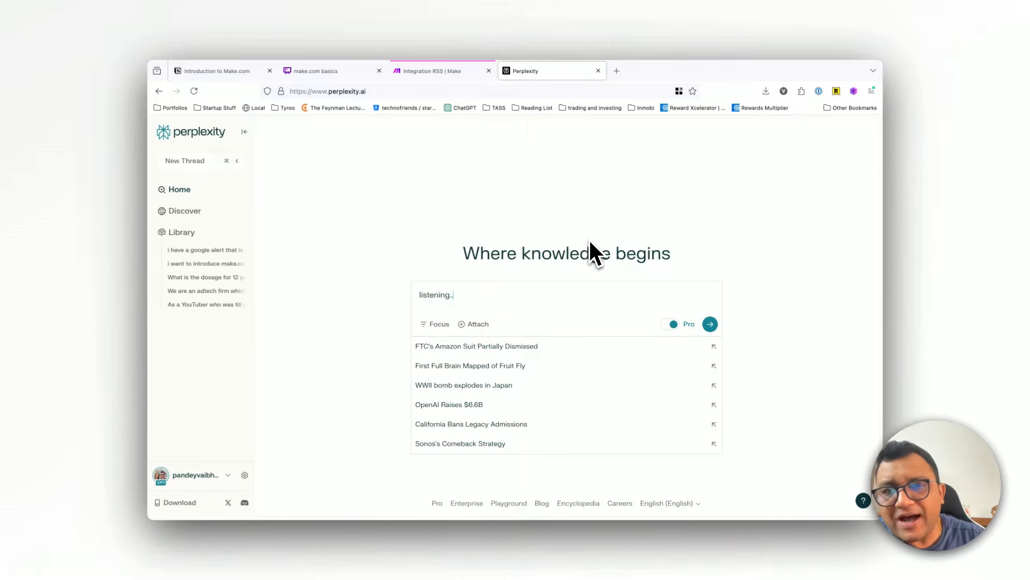
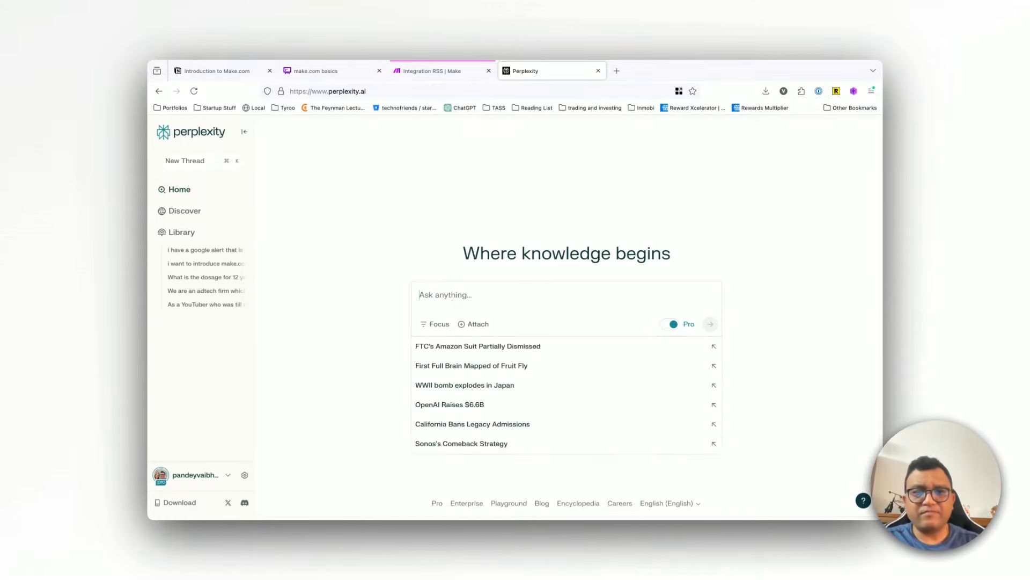
Step: Ask Perplexity for a make.com regular expression that extracts the redirect URL, including the HTML and JavaScript code beneath the question, and submit it
{"action": "type", "text": "So I am using make.com and I have this HTML and JavaScript in it. I want you to basically write a regX code for make.com which will allow me to get the URL from that code. It's basically some code which is trying to redirect the user to a certain URL. I want you to extract it so you will give me the regular expression code for it that I can use in make."}
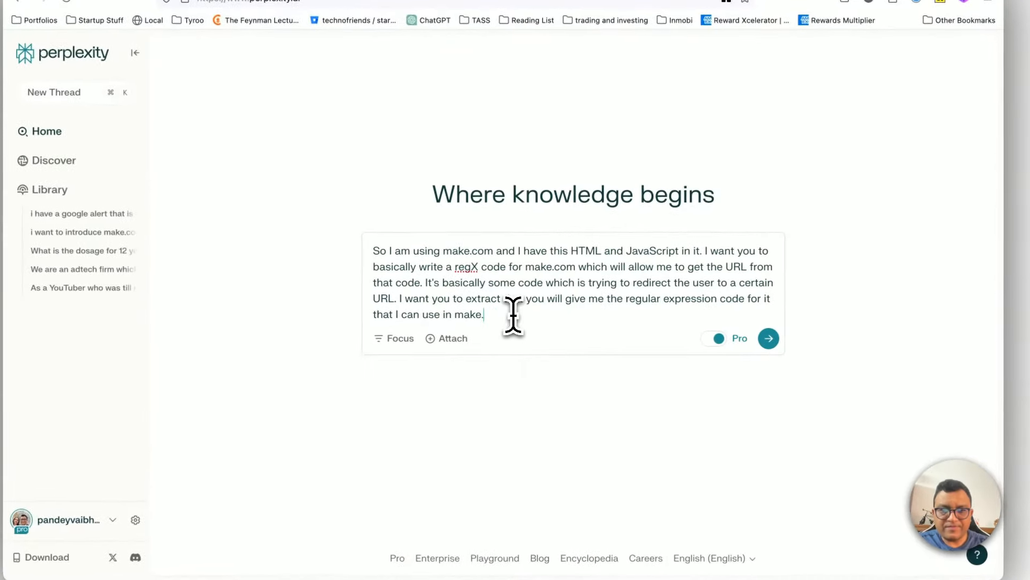
{"action": "key", "text": "shift+Return"}
{"action": "key", "text": "shift+Return"}
{"action": "key", "text": "super+v"}
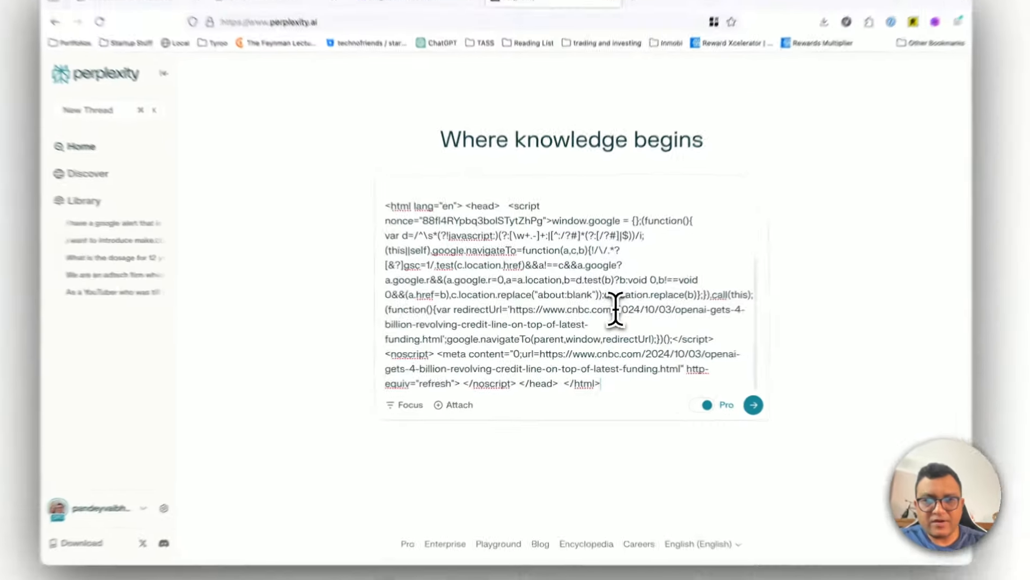
{"action": "scroll", "coordinate": [555, 294], "scroll_direction": "up", "scroll_amount": 3}
{"action": "scroll", "coordinate": [554, 294], "scroll_direction": "down", "scroll_amount": 3}
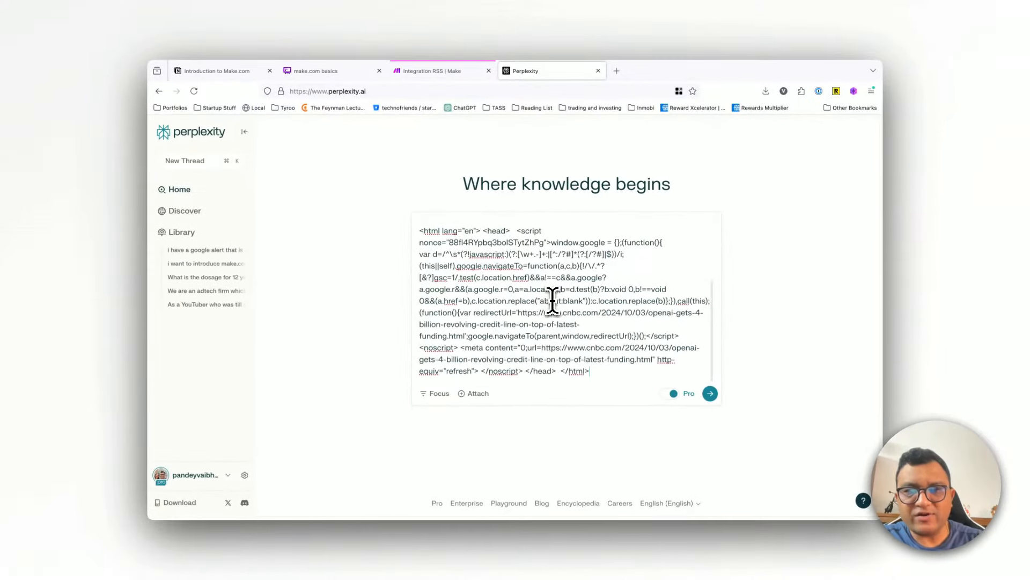
{"action": "scroll", "coordinate": [626, 322], "scroll_direction": "up", "scroll_amount": 4}
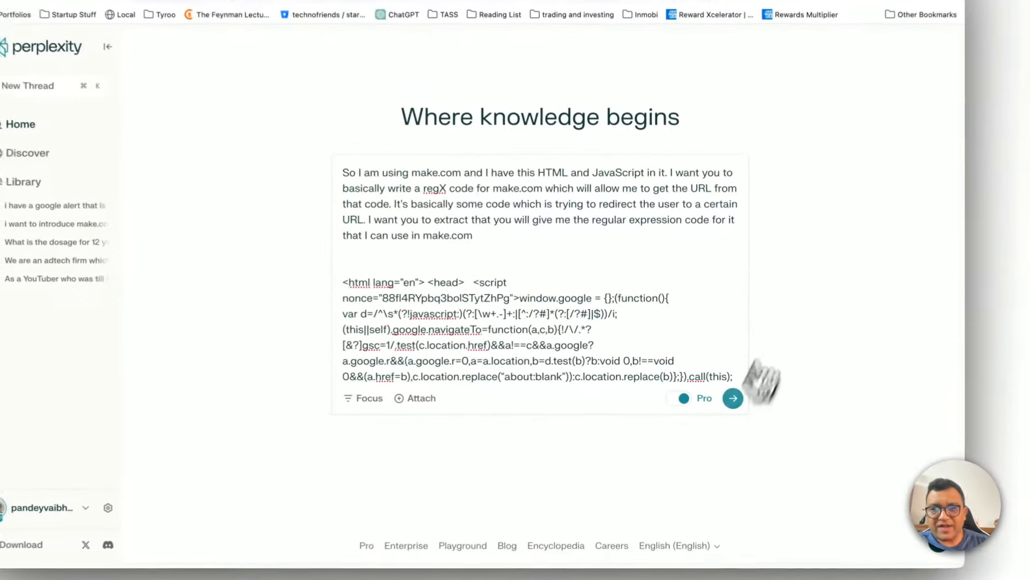
{"action": "left_click", "coordinate": [710, 394]}
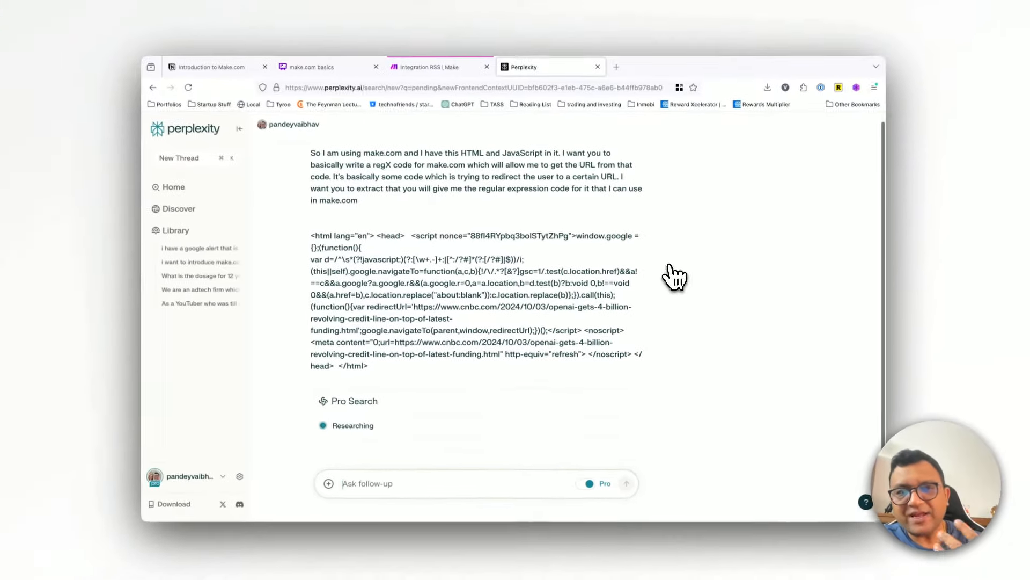
Step: Review Perplexity's answer and copy the suggested regex pattern https:\/\/[^\s'"]+
{"action": "scroll", "coordinate": [674, 277], "scroll_direction": "down", "scroll_amount": 1}
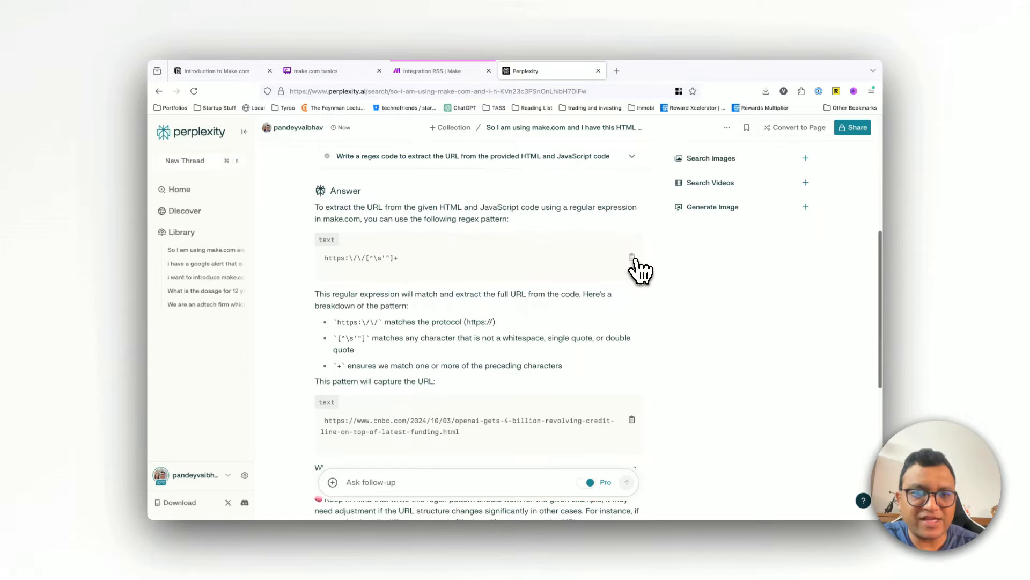
{"action": "scroll", "coordinate": [539, 379], "scroll_direction": "down", "scroll_amount": 5}
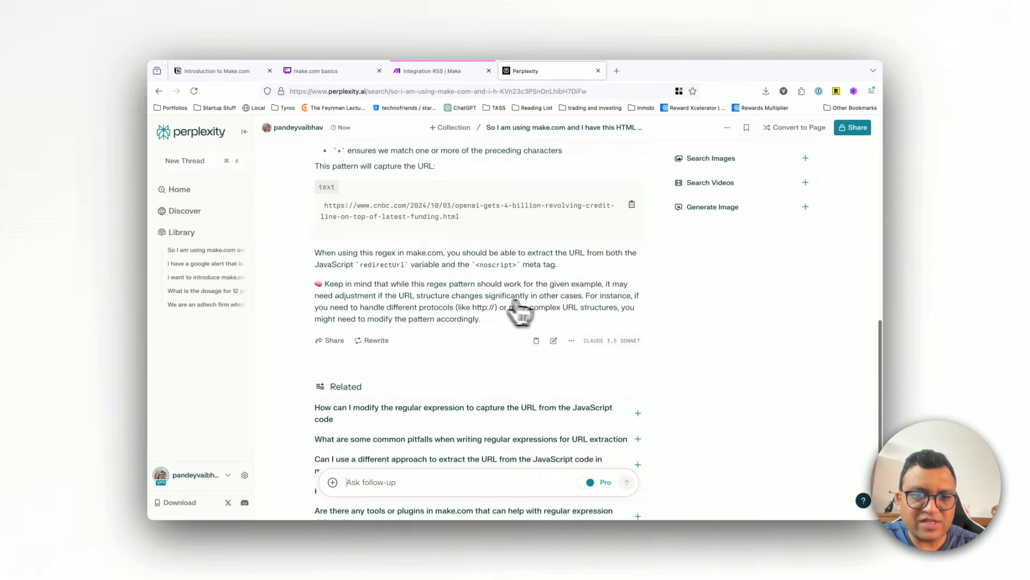
{"action": "scroll", "coordinate": [562, 314], "scroll_direction": "up", "scroll_amount": 6}
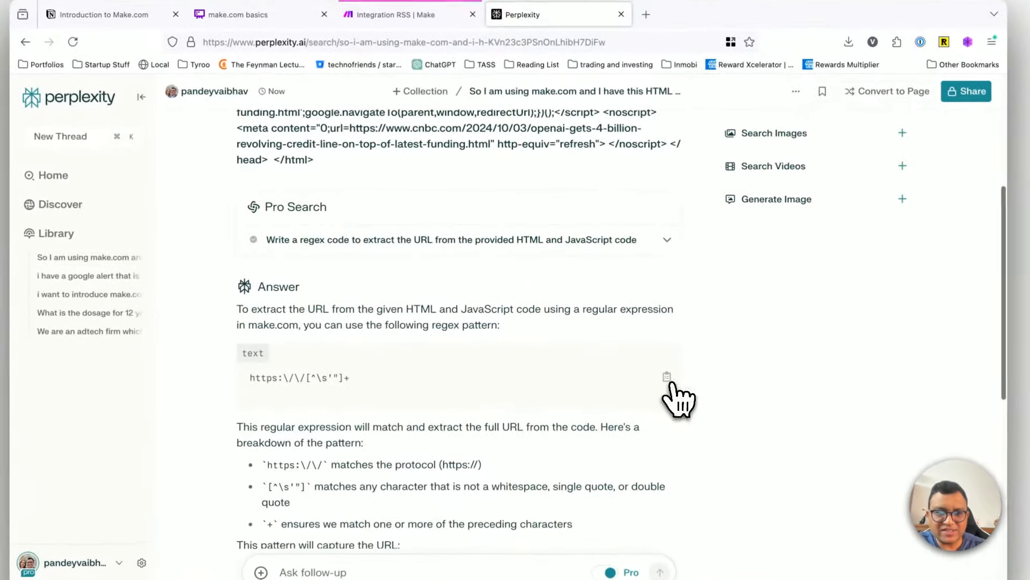
{"action": "left_click", "coordinate": [660, 369]}
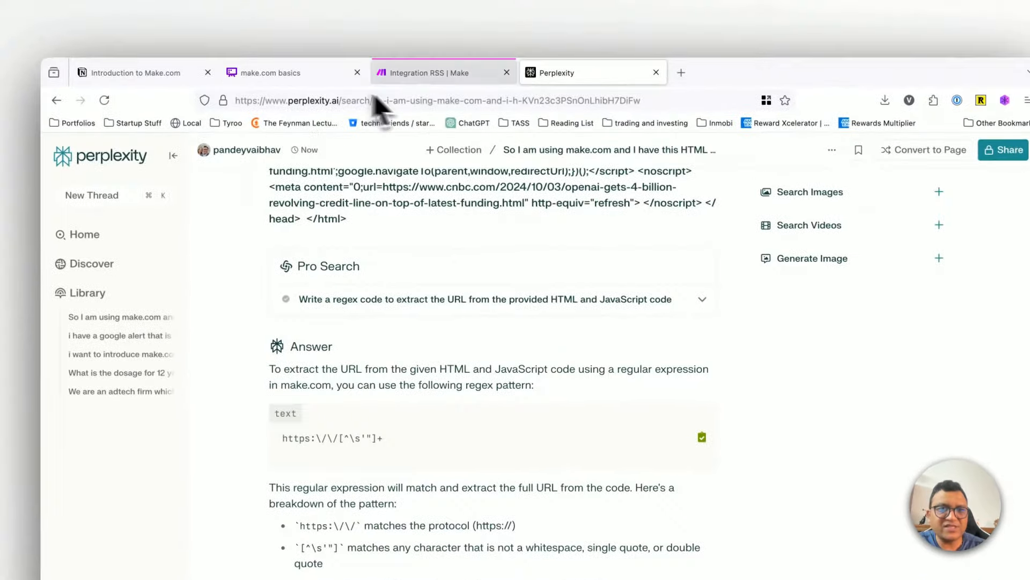
Step: Return to the Make scenario, close the HTTP output, and add a Text parser Match pattern module after the HTTP module
{"action": "left_click", "coordinate": [403, 75]}
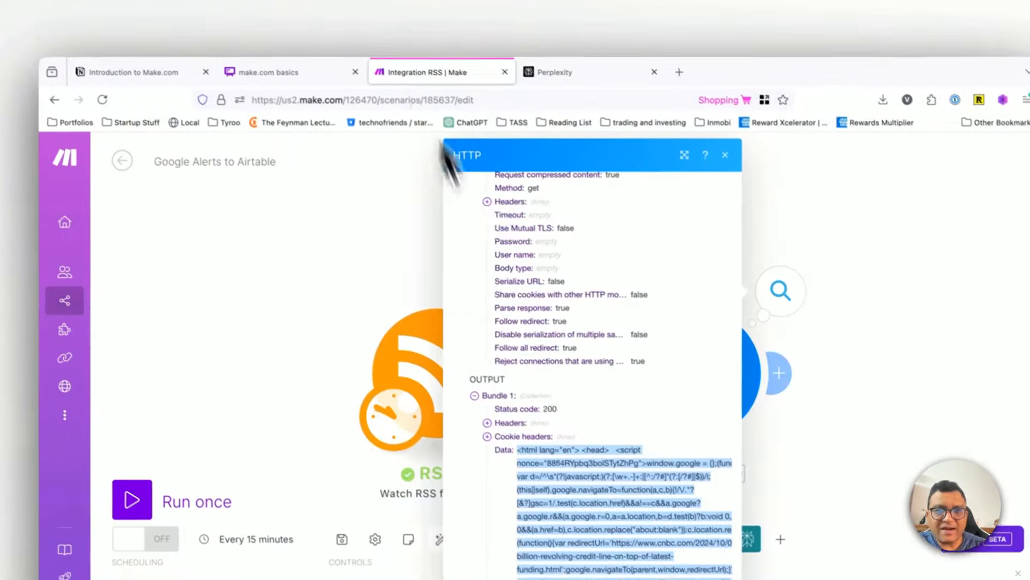
{"action": "left_click", "coordinate": [729, 156]}
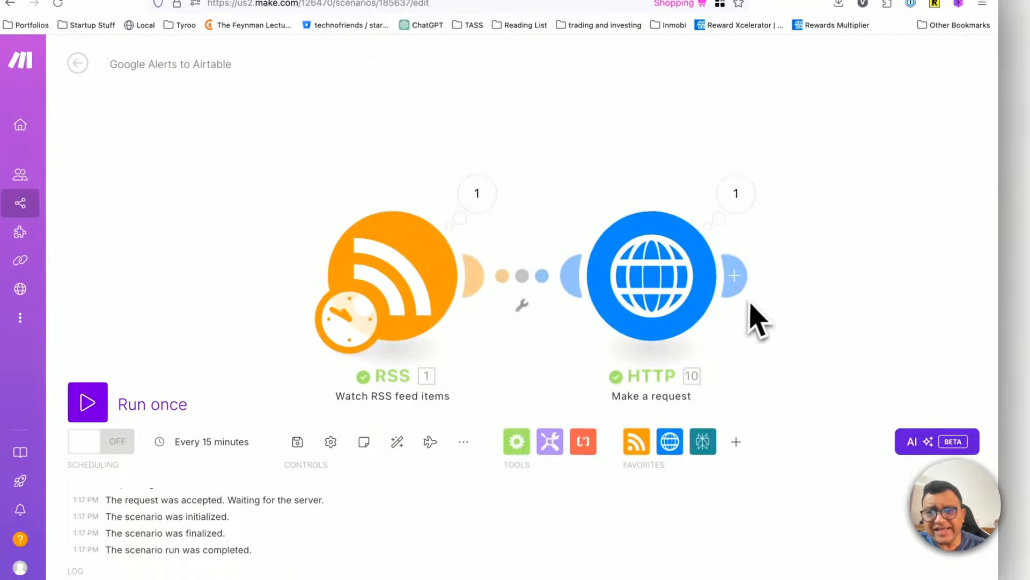
{"action": "left_click", "coordinate": [604, 279]}
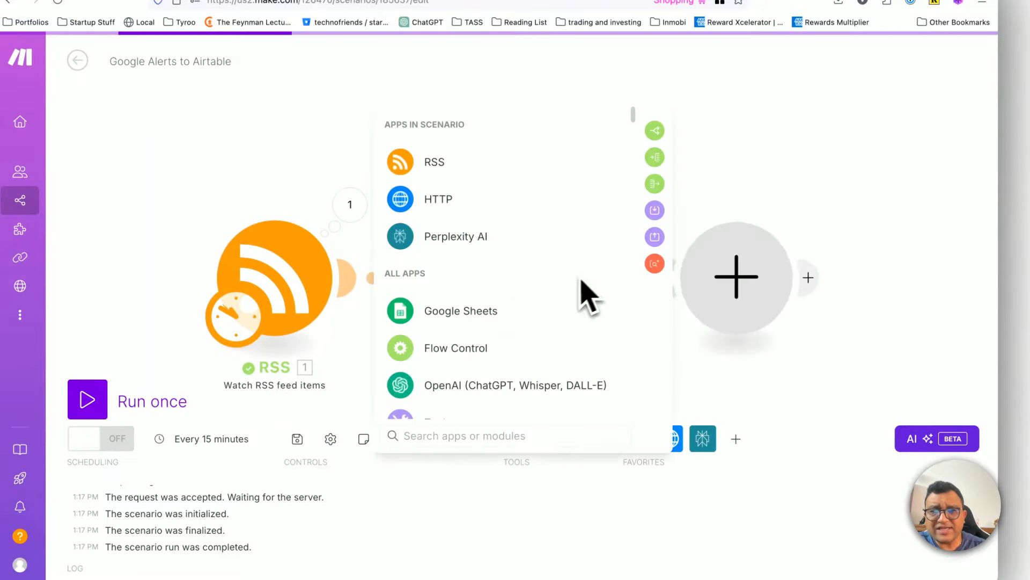
{"action": "type", "text": "text"}
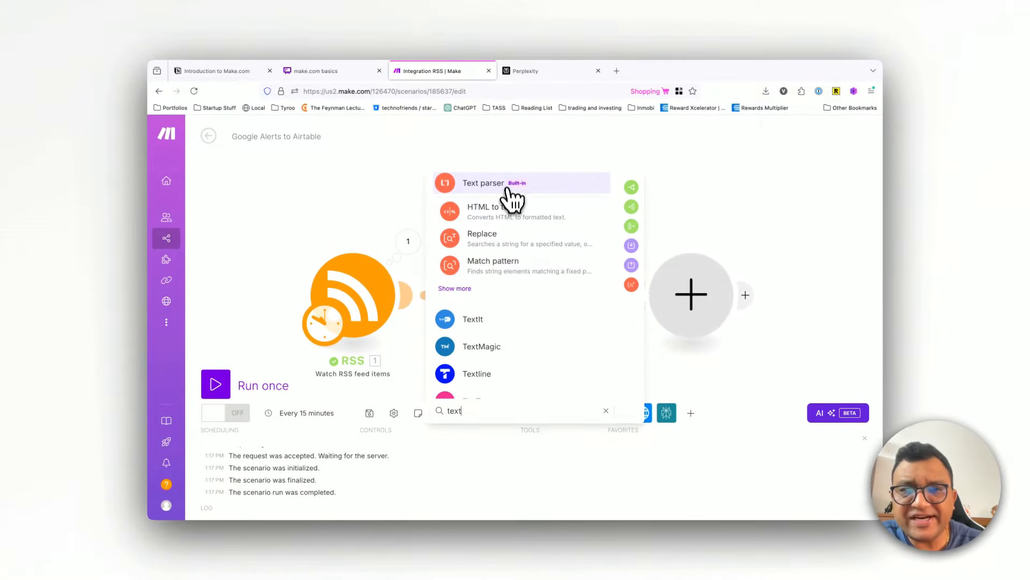
{"action": "left_click", "coordinate": [531, 268]}
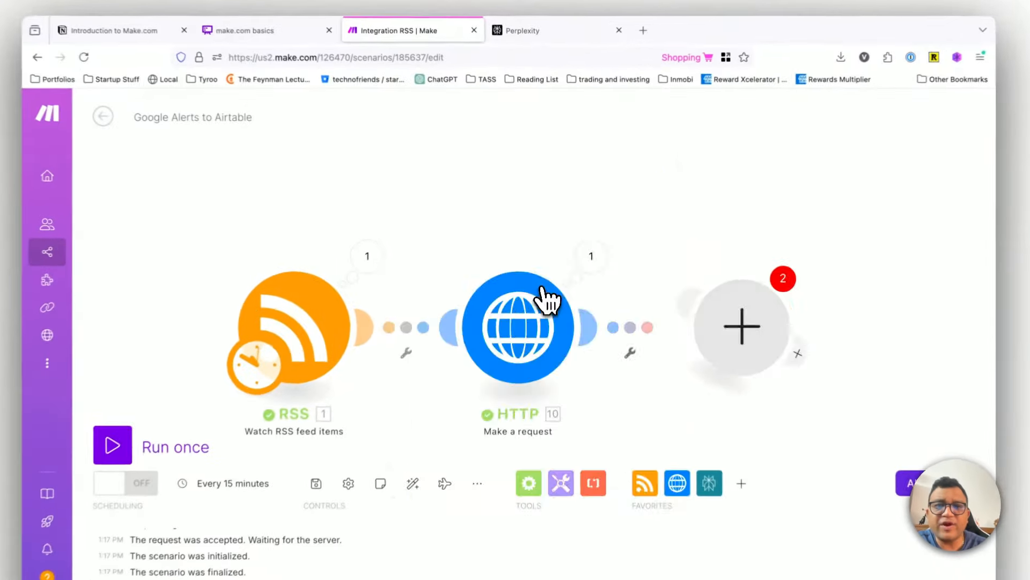
Step: Configure the Text parser with pattern https:\/\/[^\s'"]+, Global match Yes, and the HTTP module's Data as Text, and save it
{"action": "left_click", "coordinate": [462, 165]}
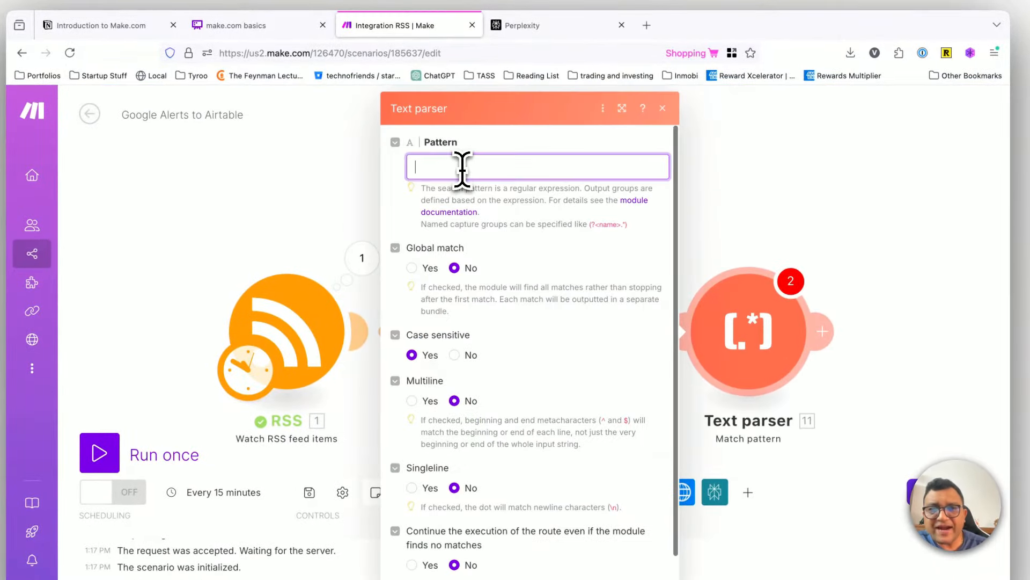
{"action": "key", "text": "ctrl+v"}
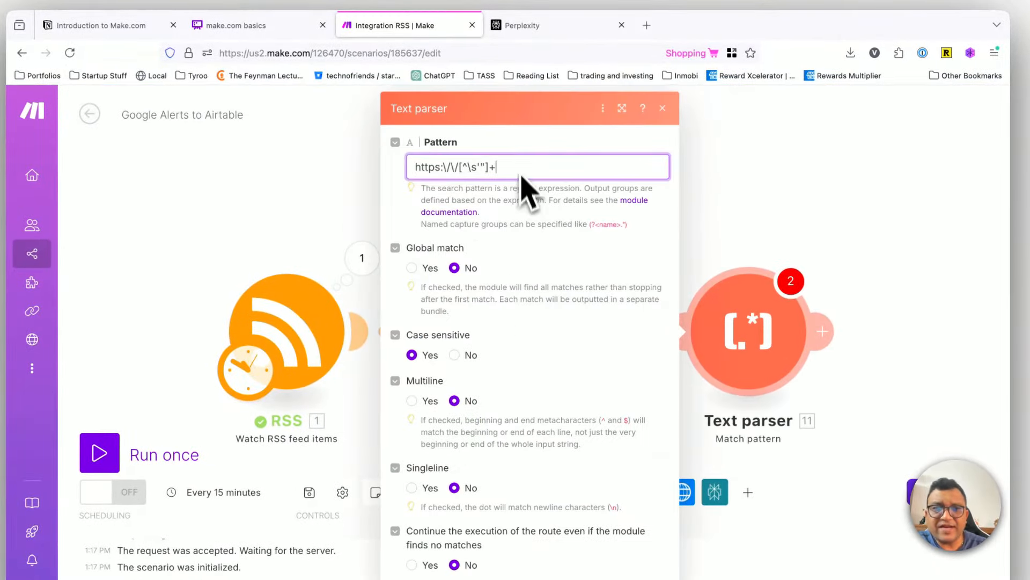
{"action": "scroll", "coordinate": [520, 344], "scroll_direction": "down", "scroll_amount": 1}
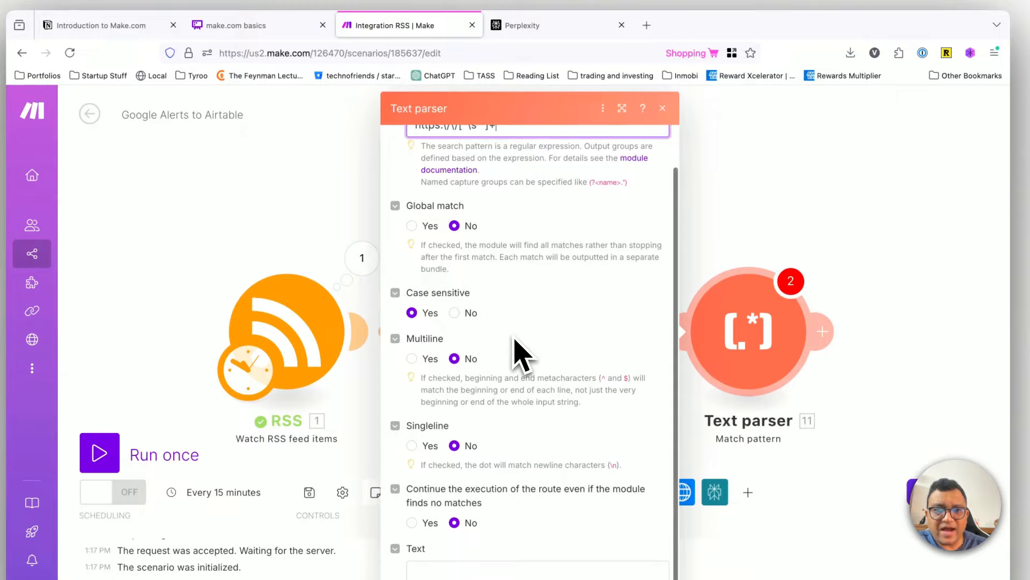
{"action": "left_click", "coordinate": [412, 228]}
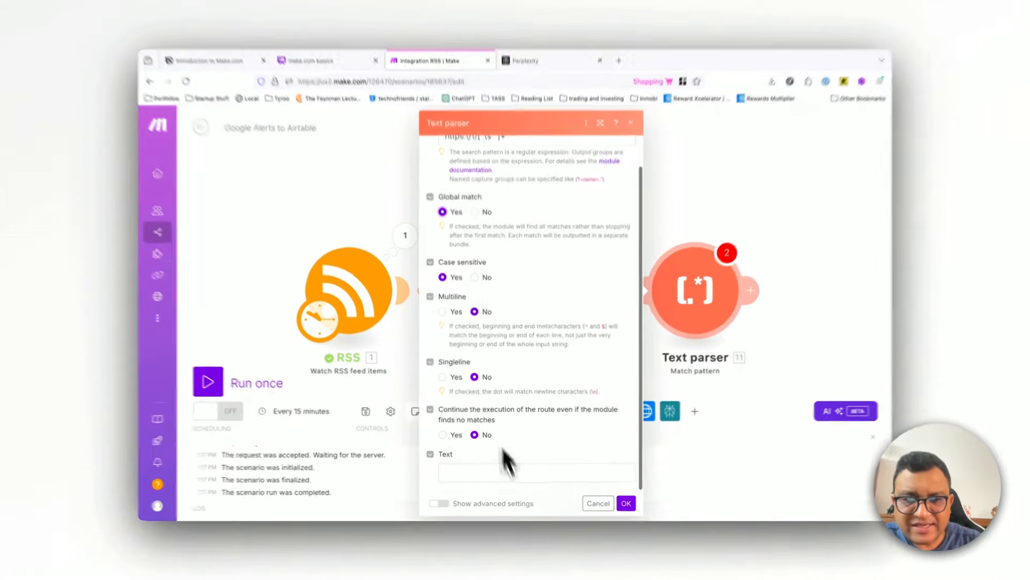
{"action": "left_click", "coordinate": [506, 471]}
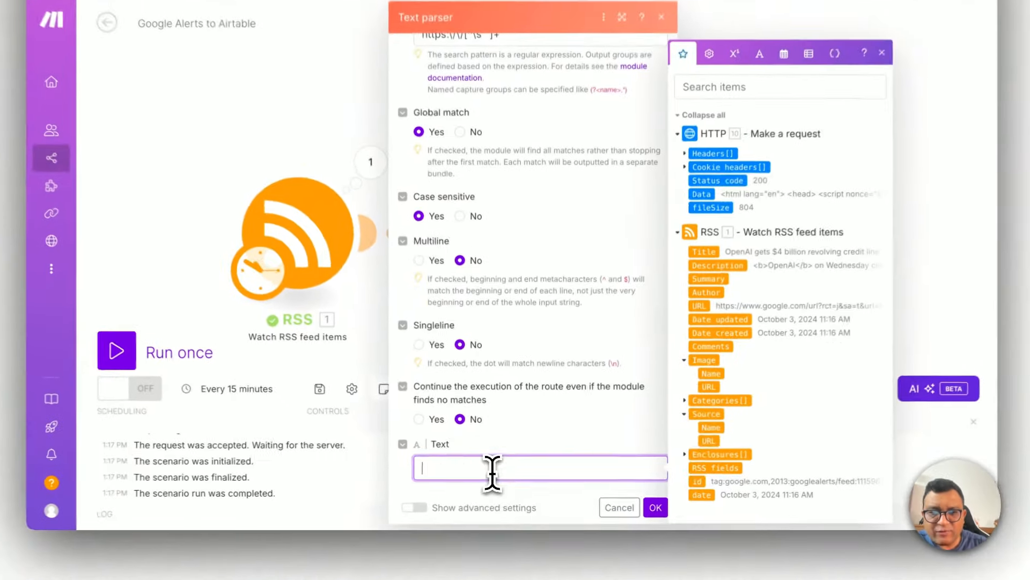
{"action": "left_click", "coordinate": [406, 438]}
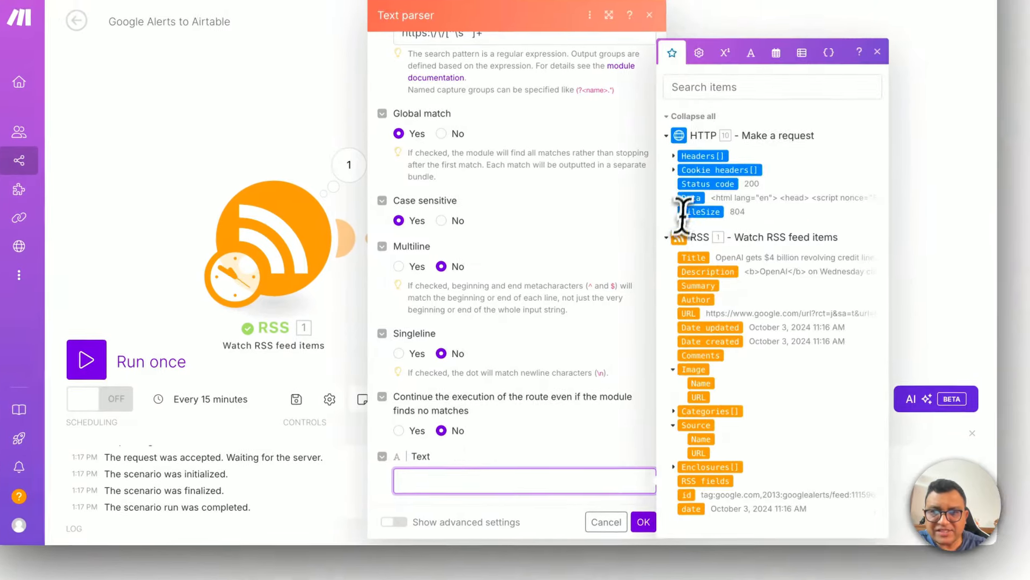
{"action": "left_click", "coordinate": [683, 206]}
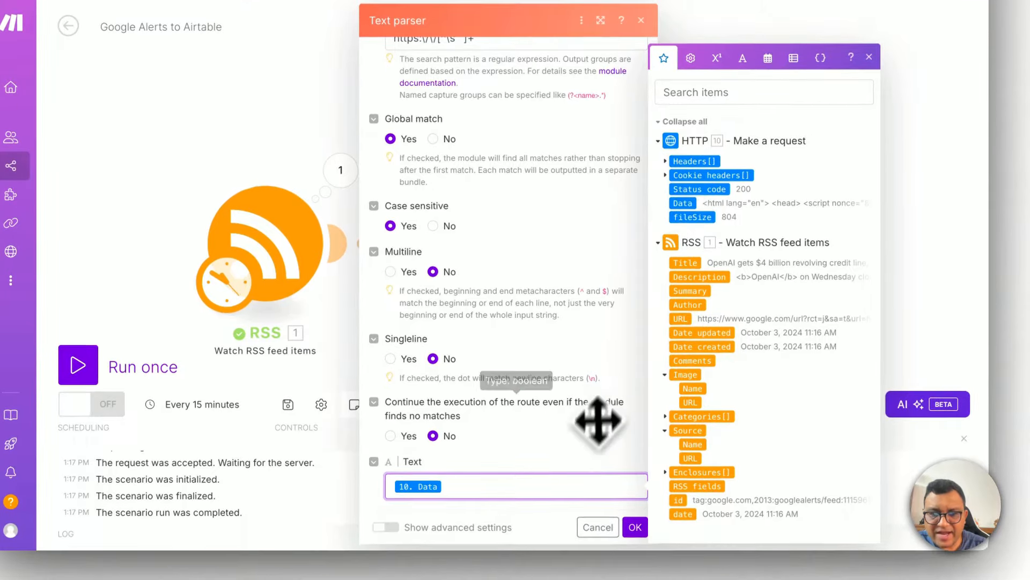
{"action": "left_click", "coordinate": [635, 528]}
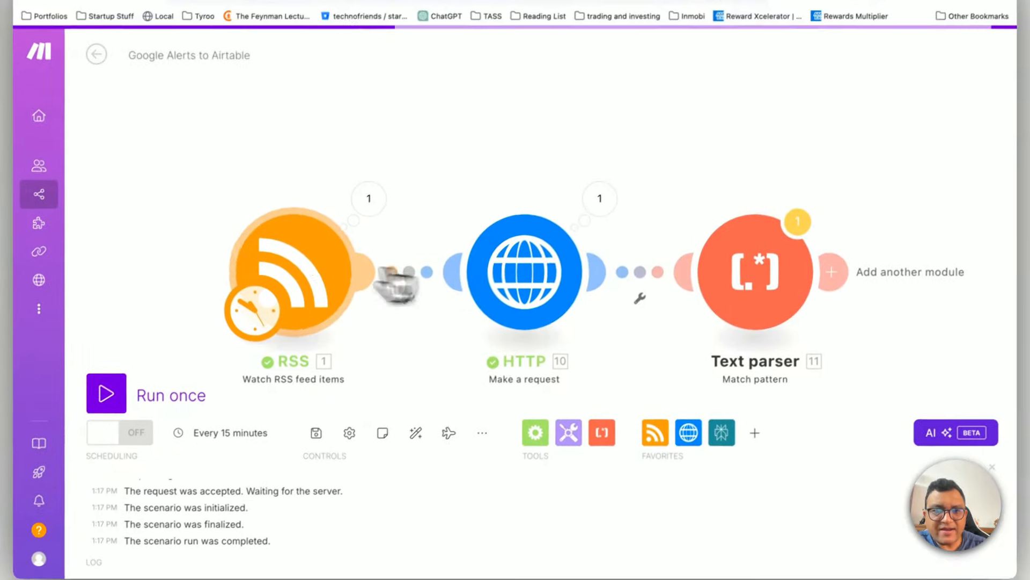
Step: Set the RSS module to start from the CNBC feed item about OpenAI's $4 billion revolving credit line
{"action": "right_click", "coordinate": [290, 180]}
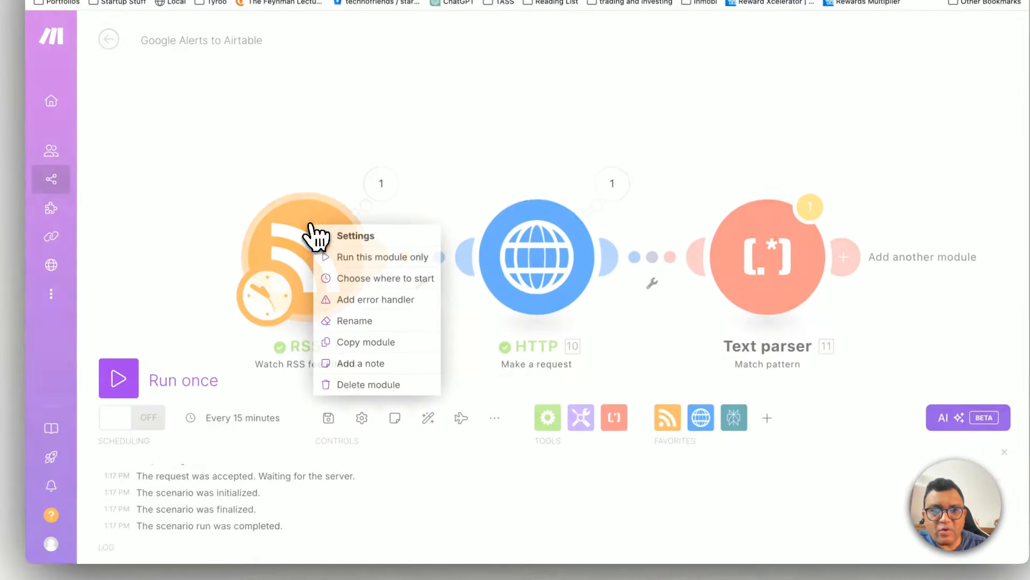
{"action": "left_click", "coordinate": [322, 213]}
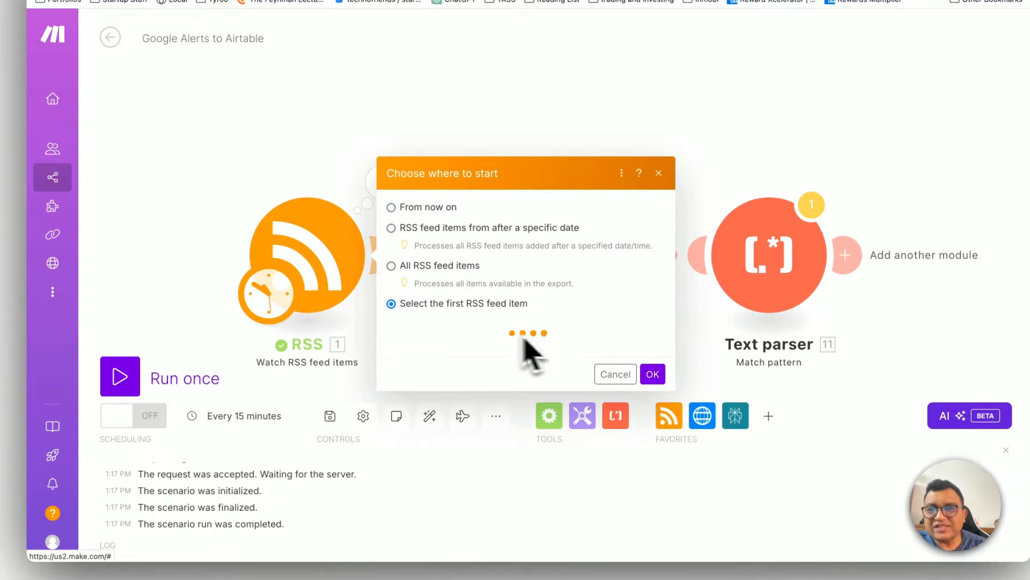
{"action": "left_click", "coordinate": [444, 212]}
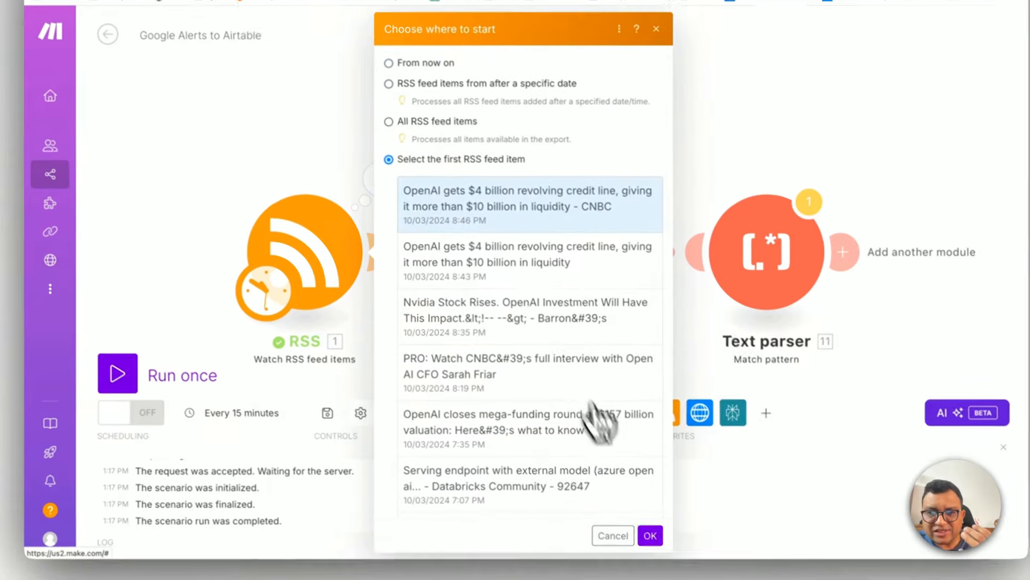
{"action": "left_click", "coordinate": [653, 538]}
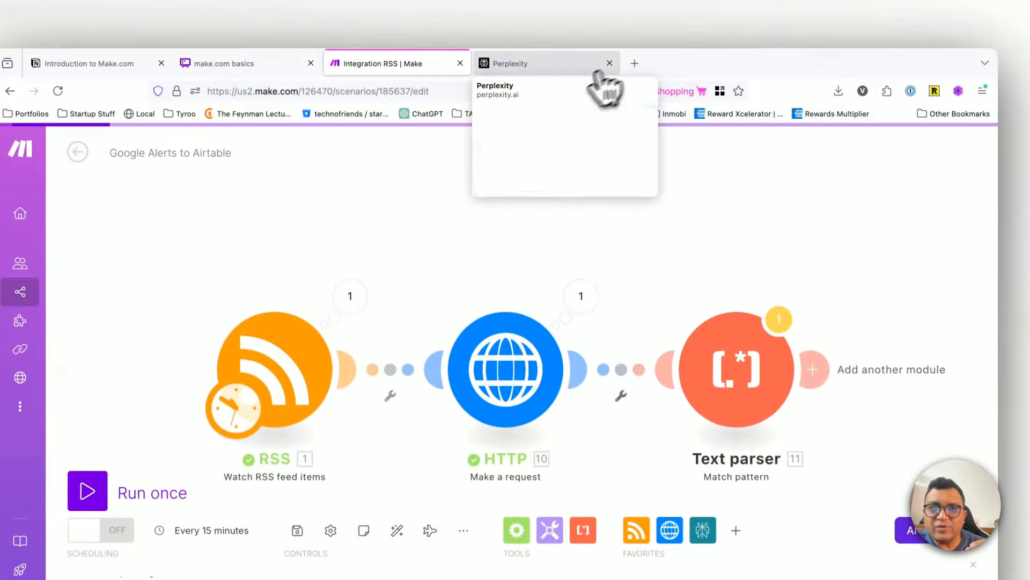
Step: Highlight the expected CNBC article URL in Perplexity's answer, and return to the Make scenario
{"action": "left_click", "coordinate": [594, 69]}
{"action": "scroll", "coordinate": [419, 467], "scroll_direction": "down", "scroll_amount": 3}
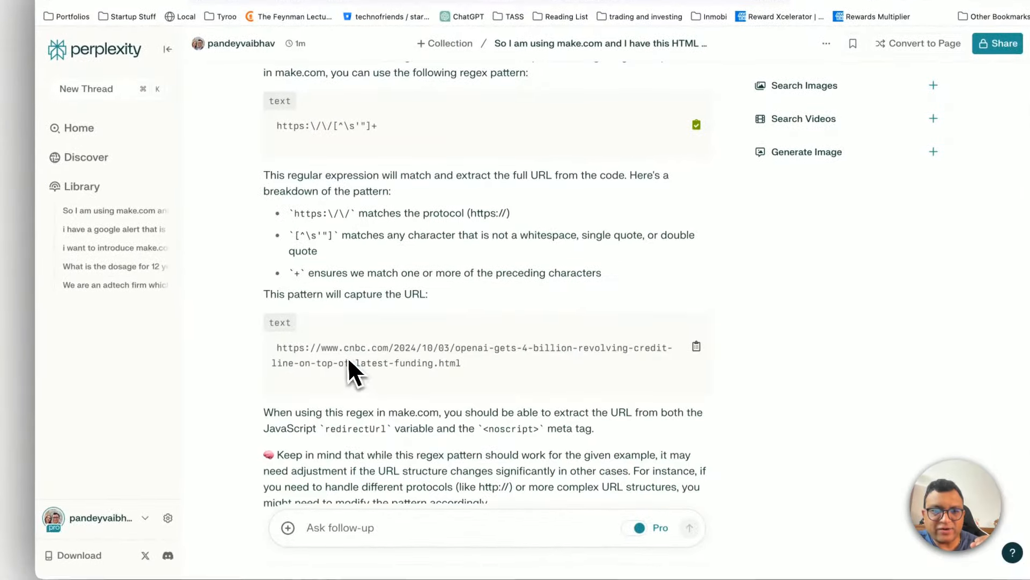
{"action": "triple_click", "coordinate": [355, 374]}
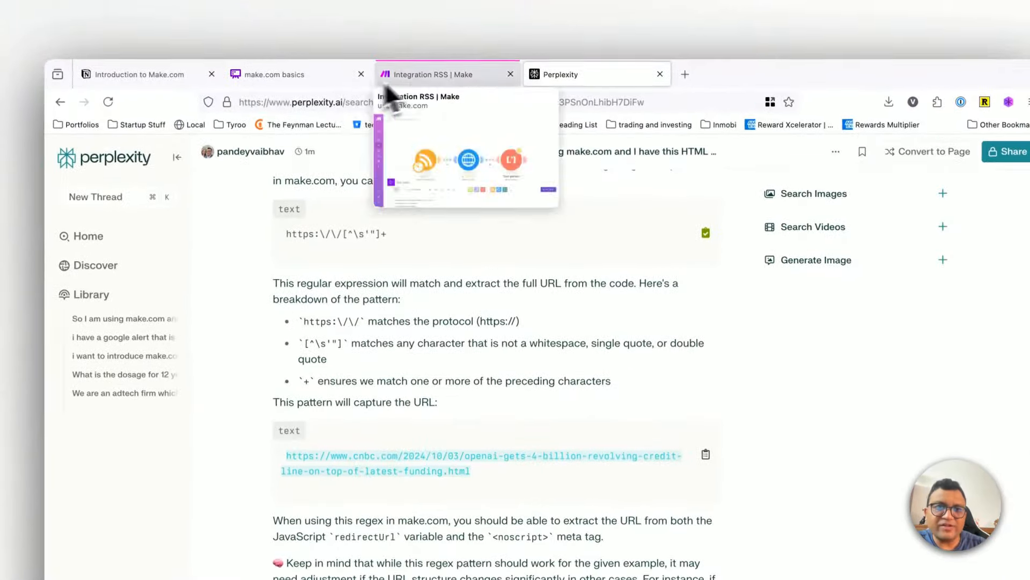
{"action": "left_click", "coordinate": [397, 13]}
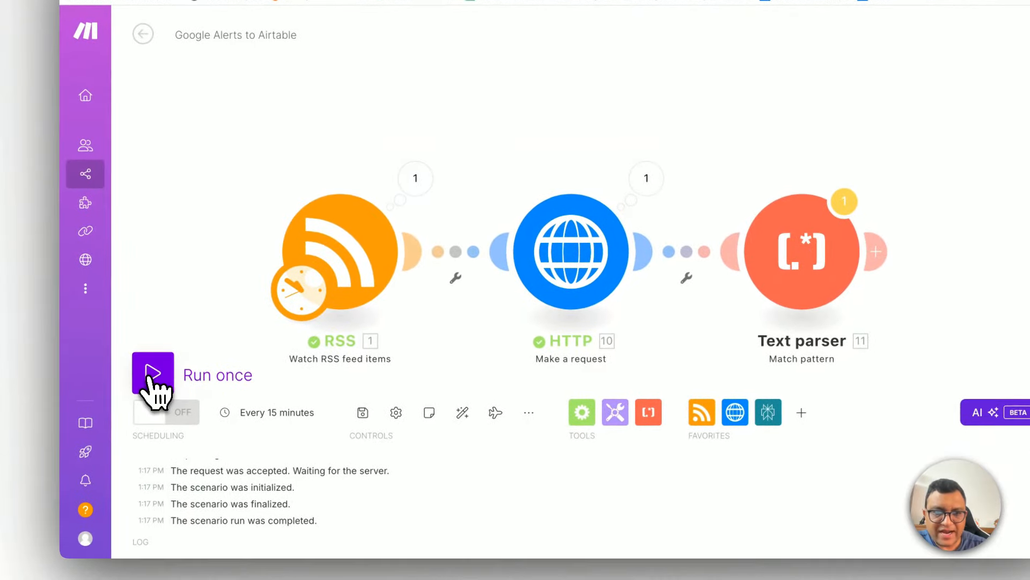
Step: Run the scenario once, check the Fallback Match URLs in the Text parser's output bundles, and close the output
{"action": "left_click", "coordinate": [147, 381]}
{"action": "left_click", "coordinate": [476, 426]}
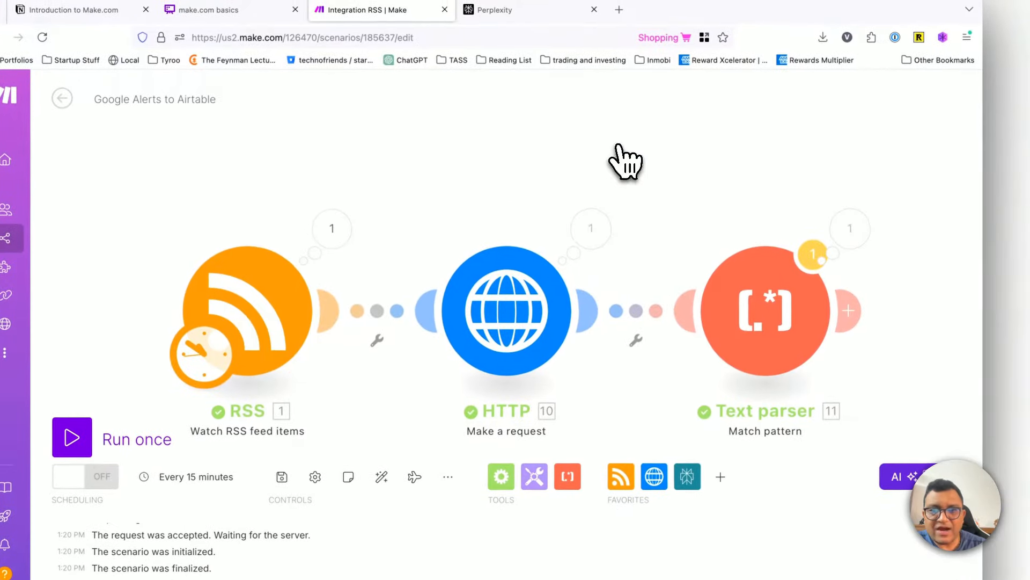
{"action": "left_click", "coordinate": [848, 228]}
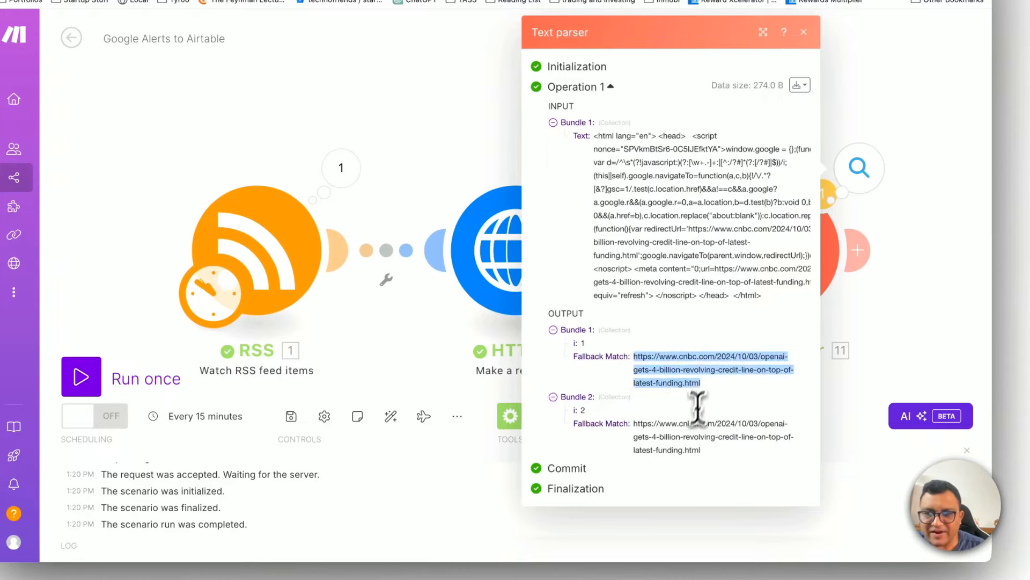
{"action": "triple_click", "coordinate": [689, 435]}
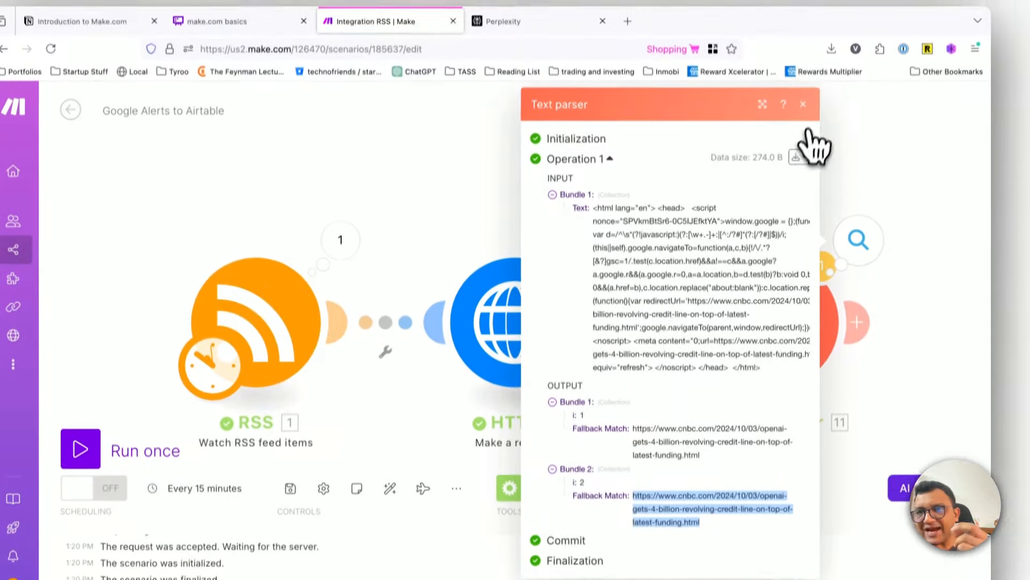
{"action": "left_click", "coordinate": [803, 32]}
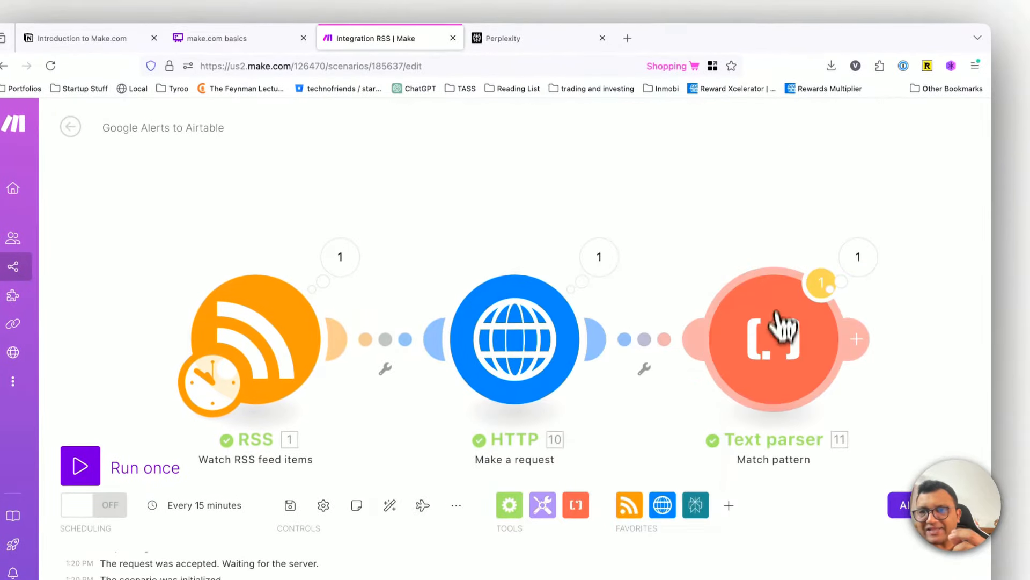
Step: Set the Text parser's Global match option to No and save the module
{"action": "left_click", "coordinate": [776, 252]}
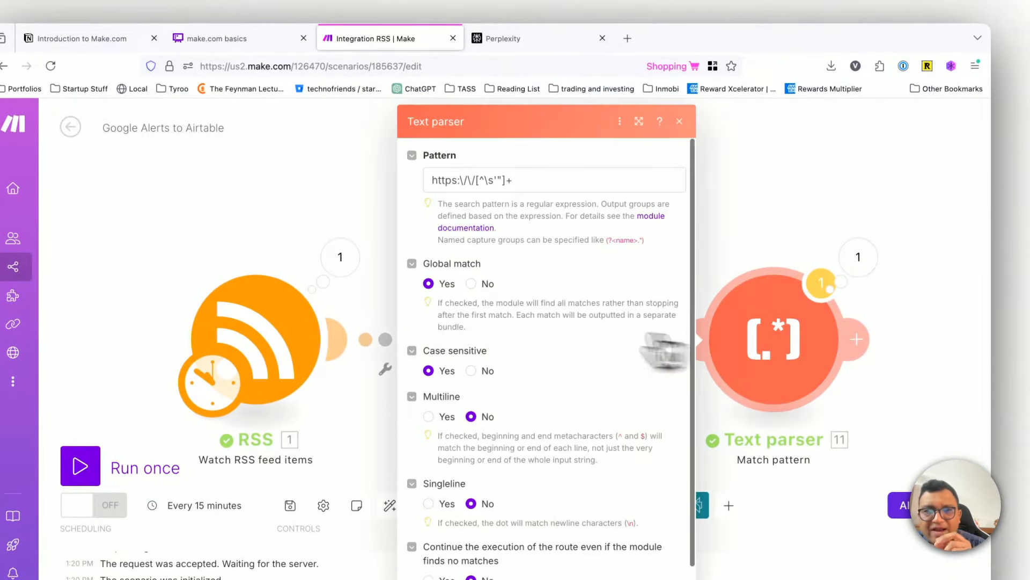
{"action": "left_click", "coordinate": [472, 284]}
{"action": "scroll", "coordinate": [551, 381], "scroll_direction": "down", "scroll_amount": 1}
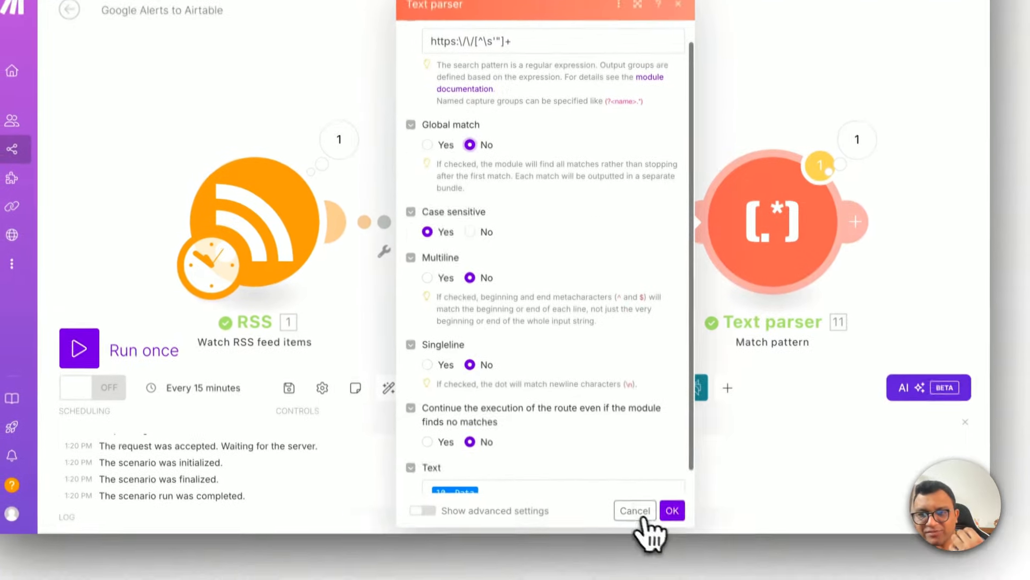
{"action": "left_click", "coordinate": [672, 511]}
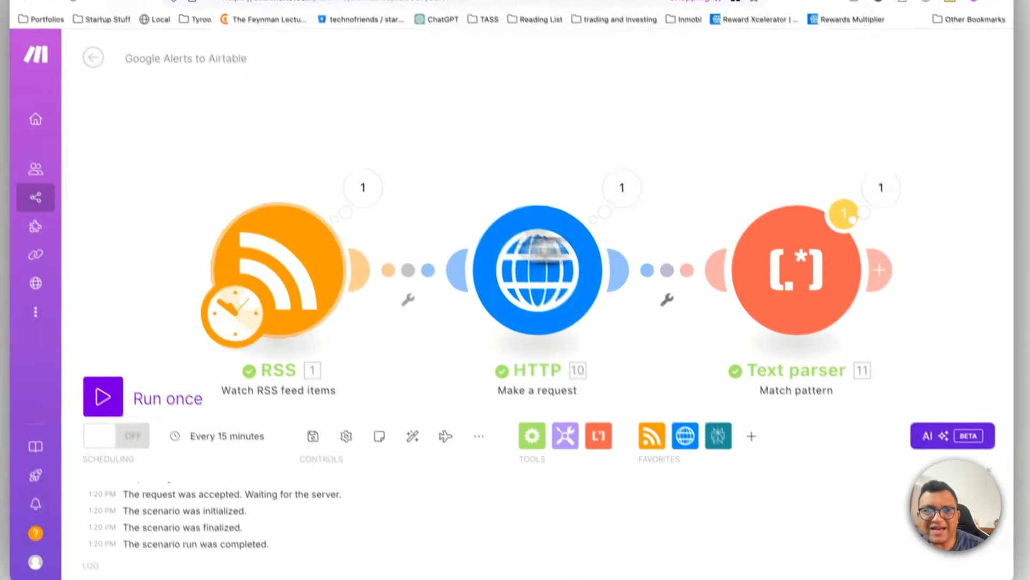
Step: Reset where the RSS module starts, using the option to select the first RSS feed item
{"action": "right_click", "coordinate": [273, 256]}
{"action": "left_click", "coordinate": [312, 310]}
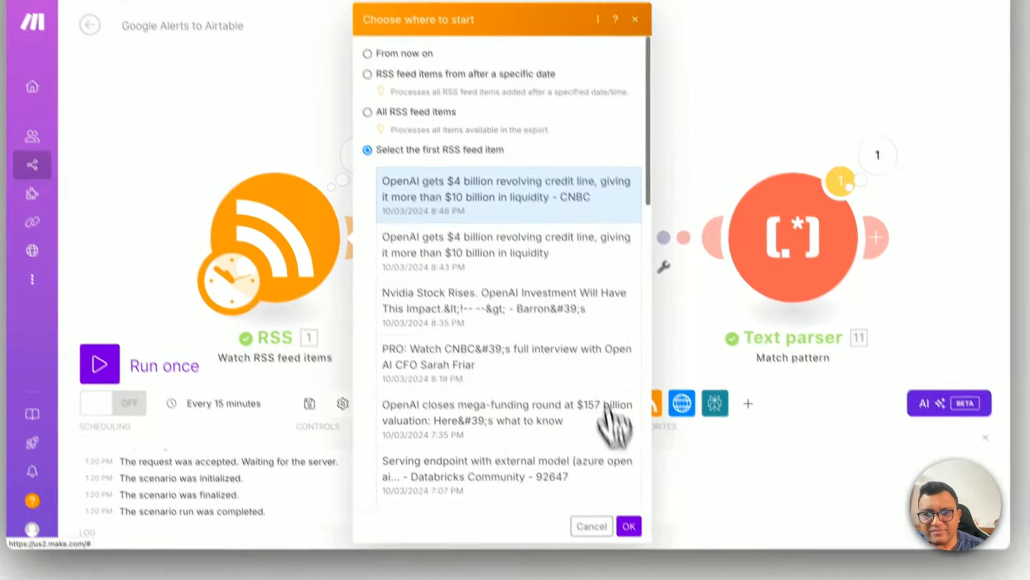
{"action": "left_click", "coordinate": [654, 570]}
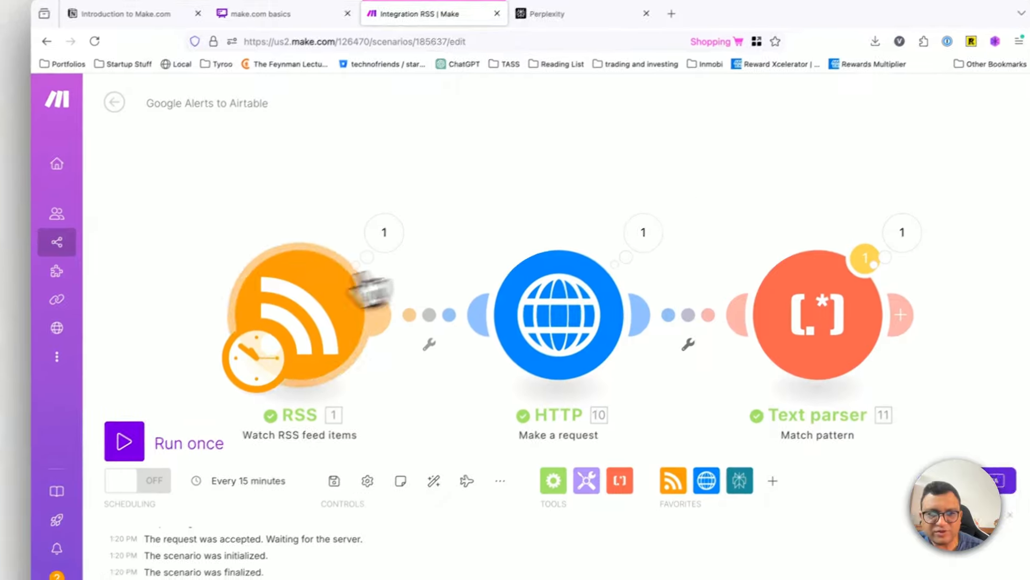
Step: Run the scenario once, examine the Text parser's output bundle, and close the output
{"action": "left_click", "coordinate": [110, 445]}
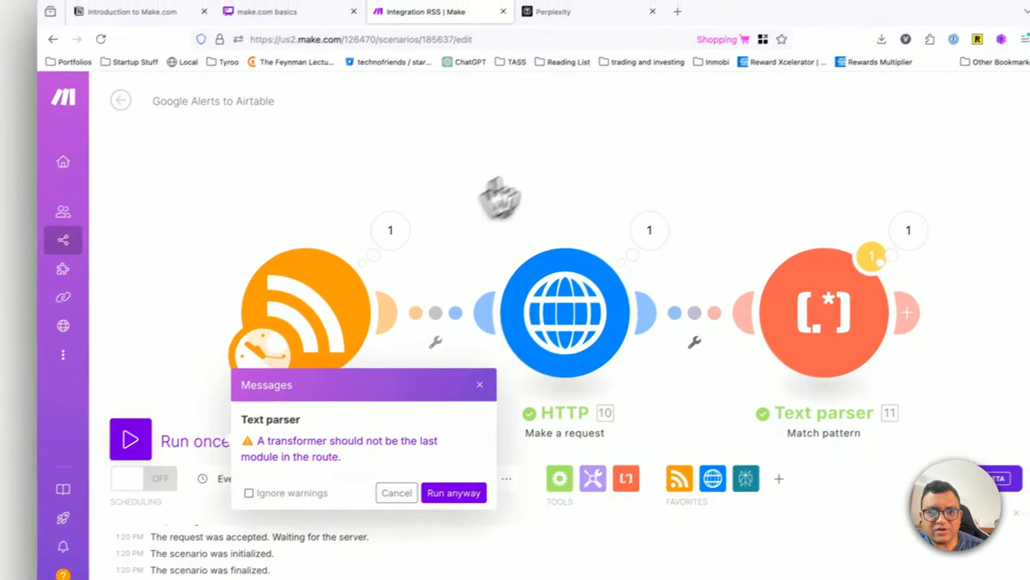
{"action": "left_click", "coordinate": [453, 492]}
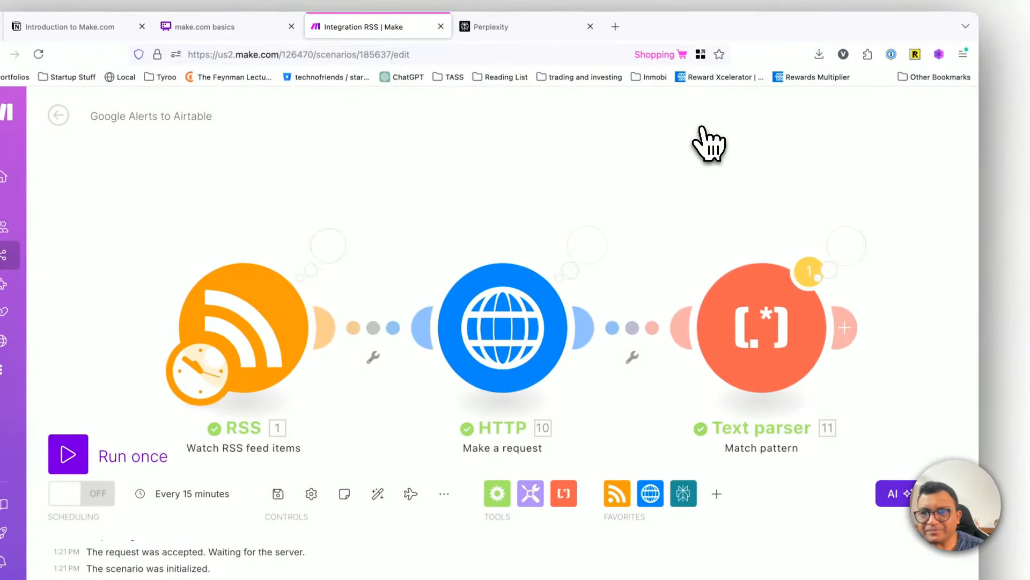
{"action": "left_click", "coordinate": [847, 245]}
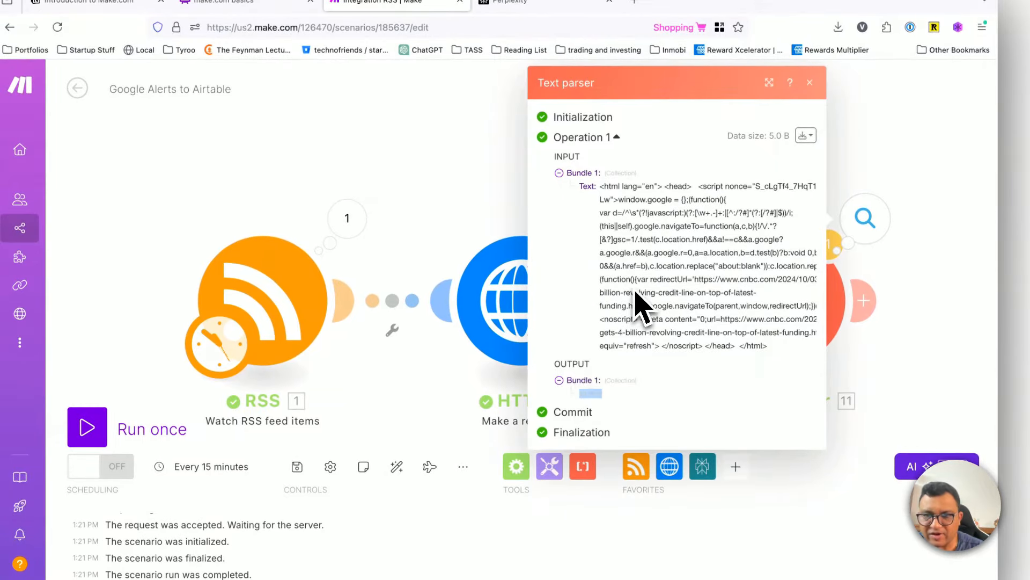
{"action": "left_click", "coordinate": [432, 183]}
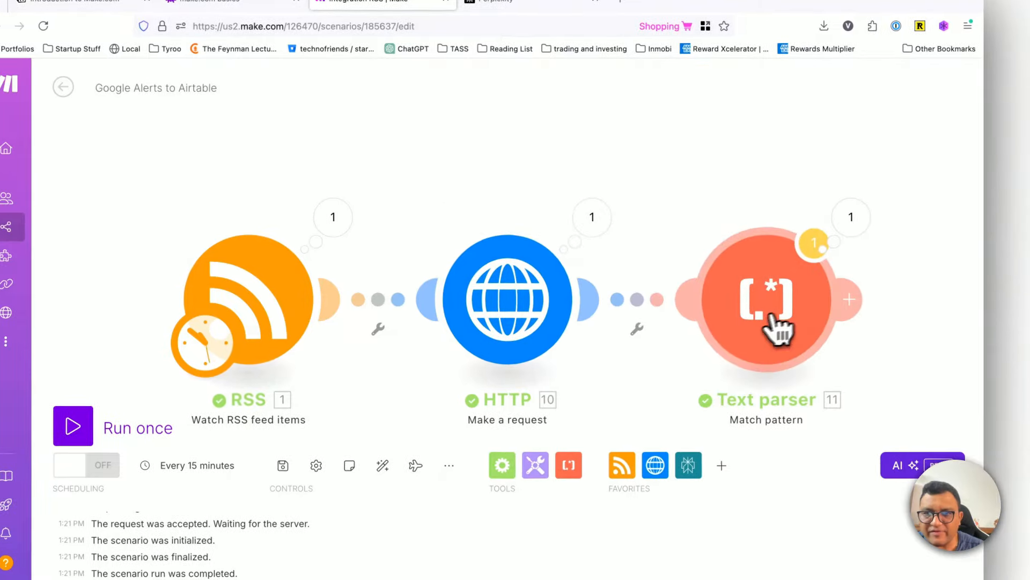
Step: Set the Text parser's Global match option to Yes and save the module
{"action": "left_click", "coordinate": [778, 317]}
{"action": "left_click", "coordinate": [440, 224]}
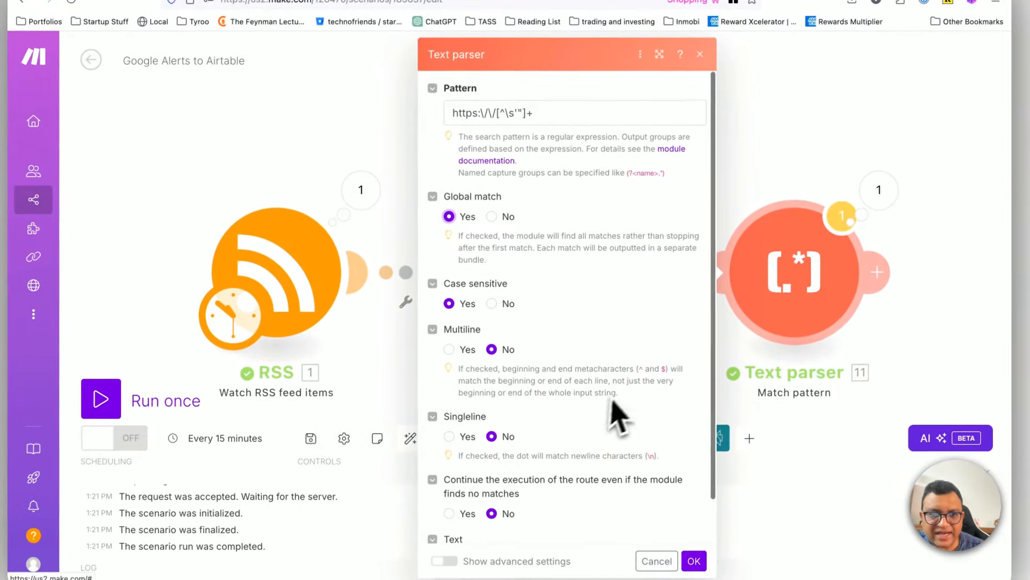
{"action": "scroll", "coordinate": [608, 424], "scroll_direction": "down", "scroll_amount": 2}
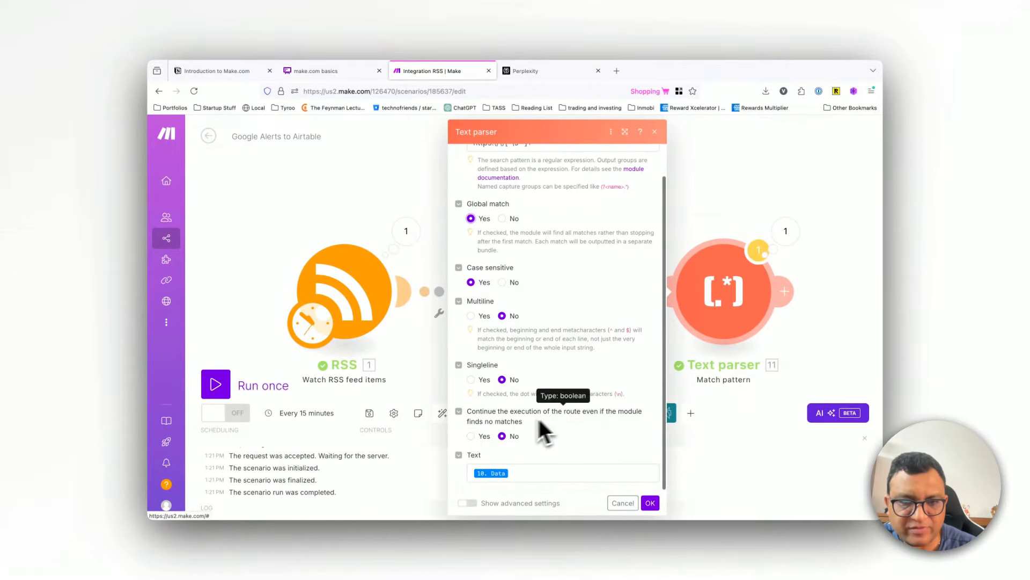
{"action": "left_click", "coordinate": [647, 503]}
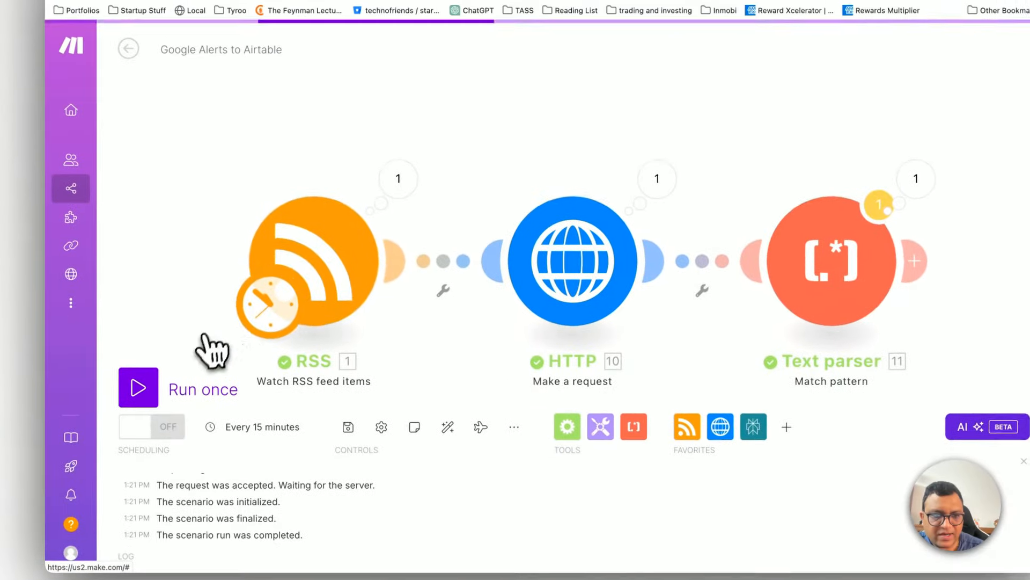
Step: Restart the RSS module from the CNBC article about OpenAI's $4 billion credit line as the first feed item
{"action": "right_click", "coordinate": [332, 304]}
{"action": "left_click", "coordinate": [349, 335]}
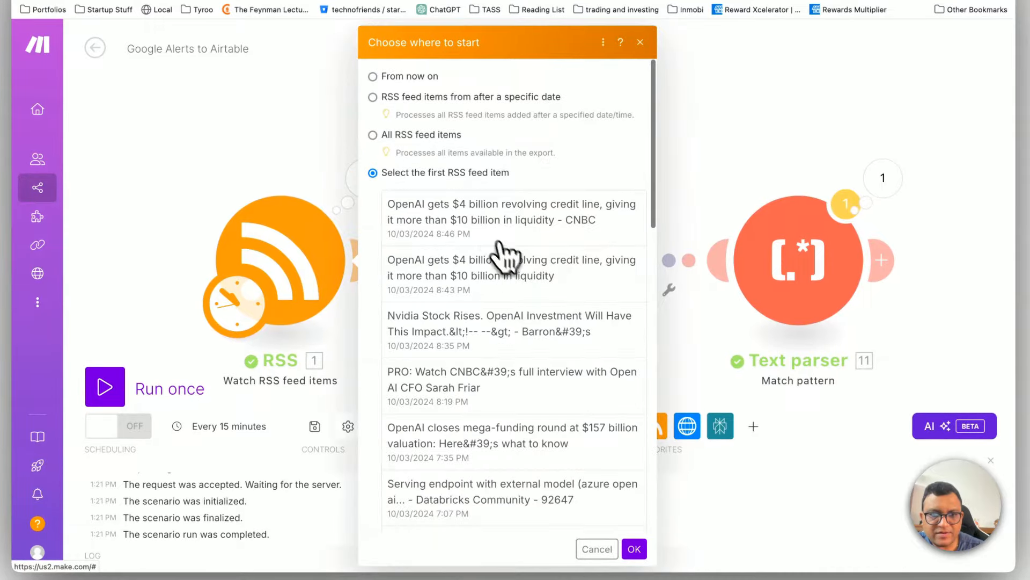
{"action": "left_click", "coordinate": [498, 243]}
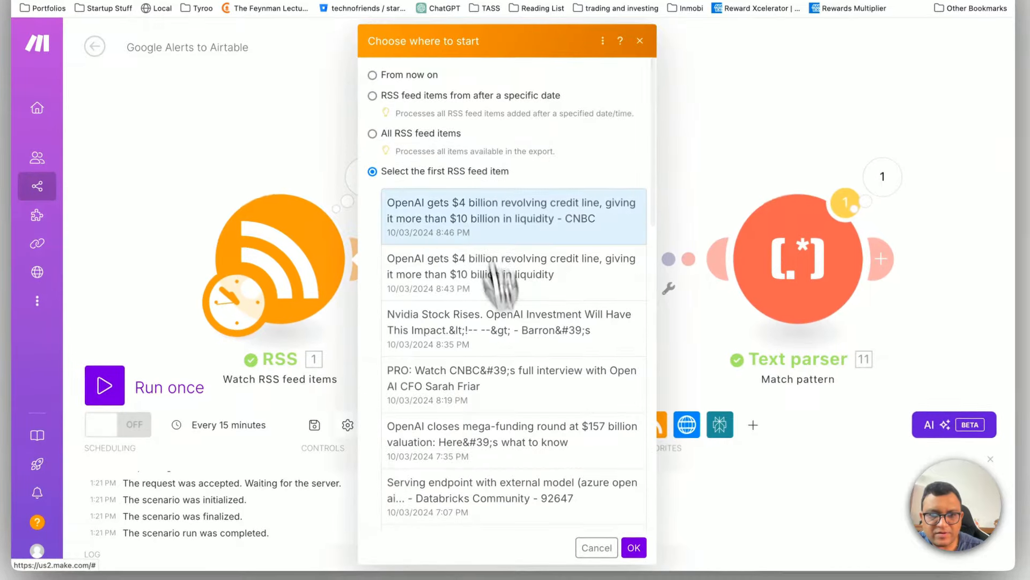
{"action": "left_click", "coordinate": [634, 549]}
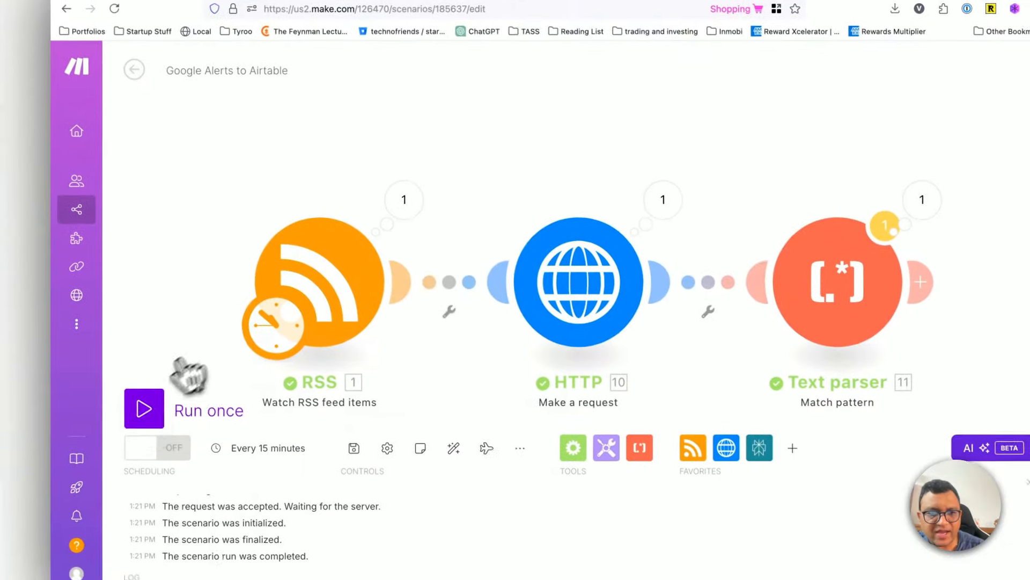
Step: Run the scenario despite the warning, highlight the first bundle's Fallback Match URL in the Text parser's output, and close the output
{"action": "left_click", "coordinate": [153, 408]}
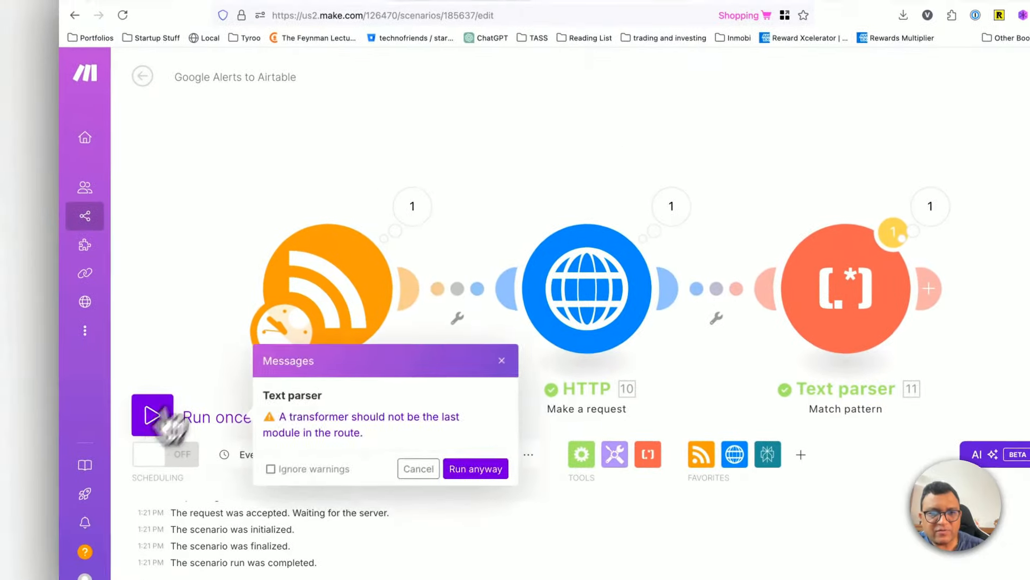
{"action": "left_click", "coordinate": [475, 465]}
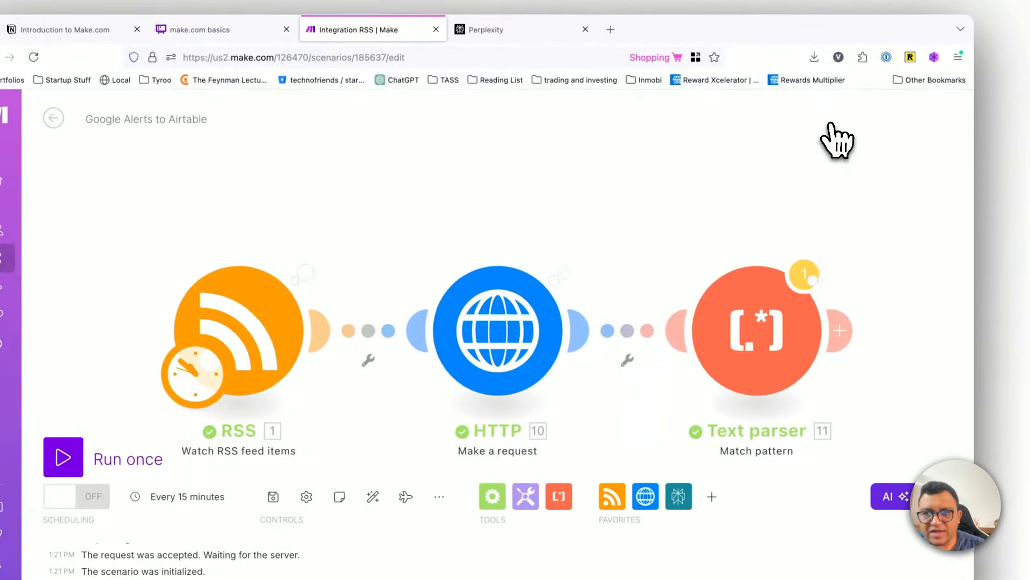
{"action": "left_click", "coordinate": [857, 217]}
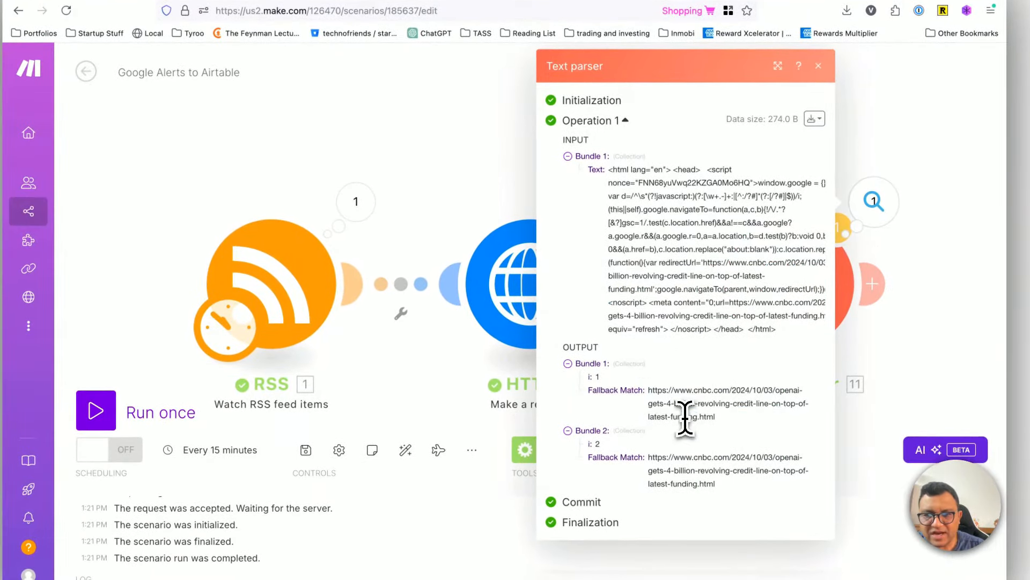
{"action": "triple_click", "coordinate": [684, 420]}
{"action": "triple_click", "coordinate": [700, 407]}
{"action": "triple_click", "coordinate": [686, 411]}
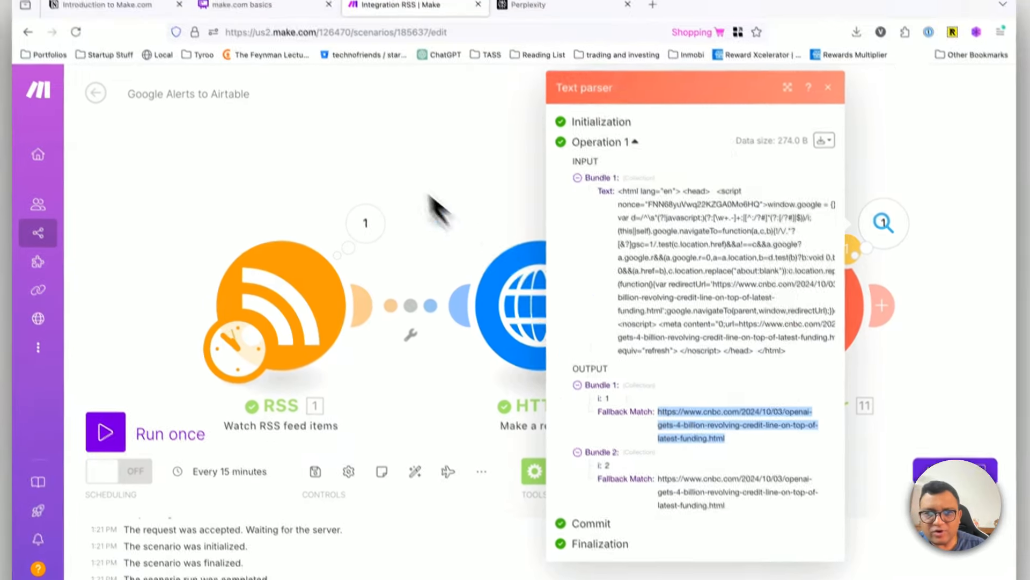
{"action": "left_click", "coordinate": [415, 176]}
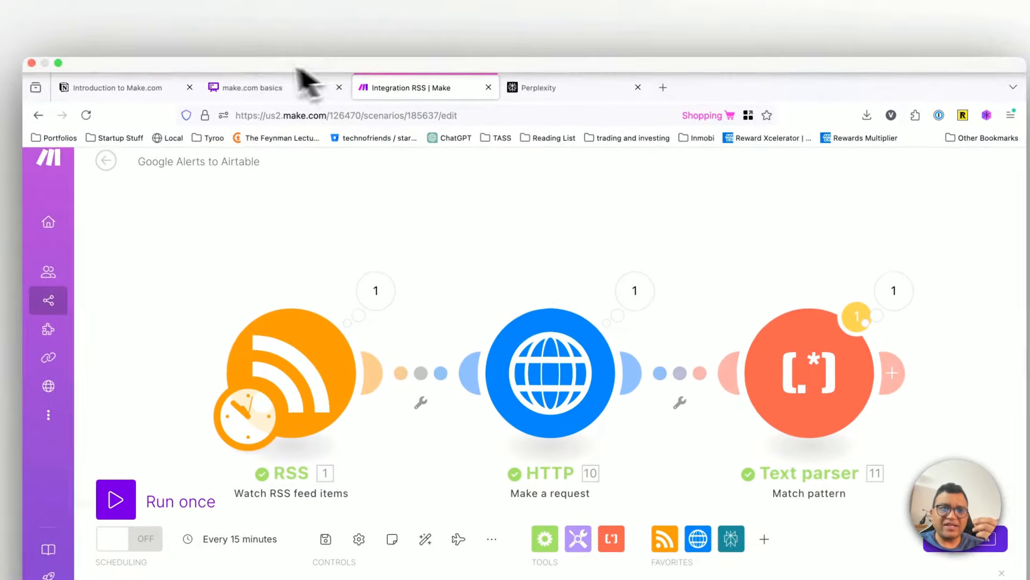
Step: Review the make.com basics workflow diagram in Whimsical, comparing it with the scenario, and return to the Make scenario
{"action": "left_click", "coordinate": [214, 45]}
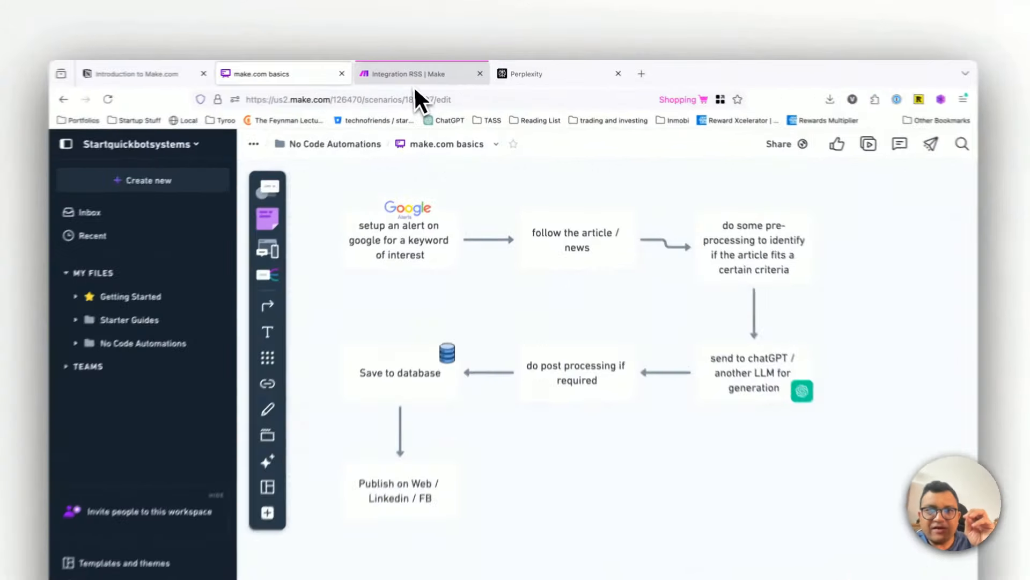
{"action": "left_click", "coordinate": [430, 71]}
{"action": "scroll", "coordinate": [693, 354], "scroll_direction": "down", "scroll_amount": 2}
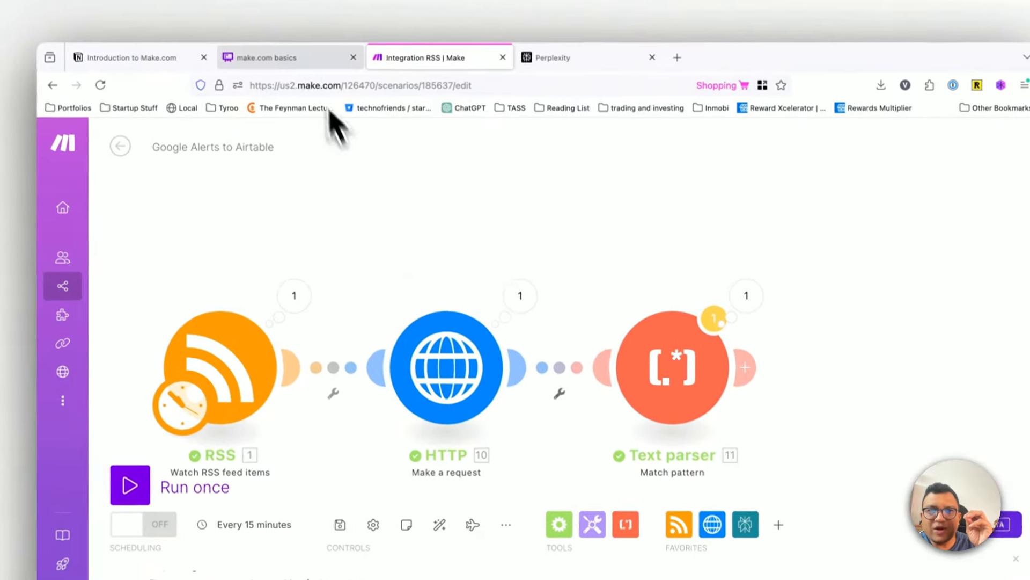
{"action": "left_click", "coordinate": [285, 57]}
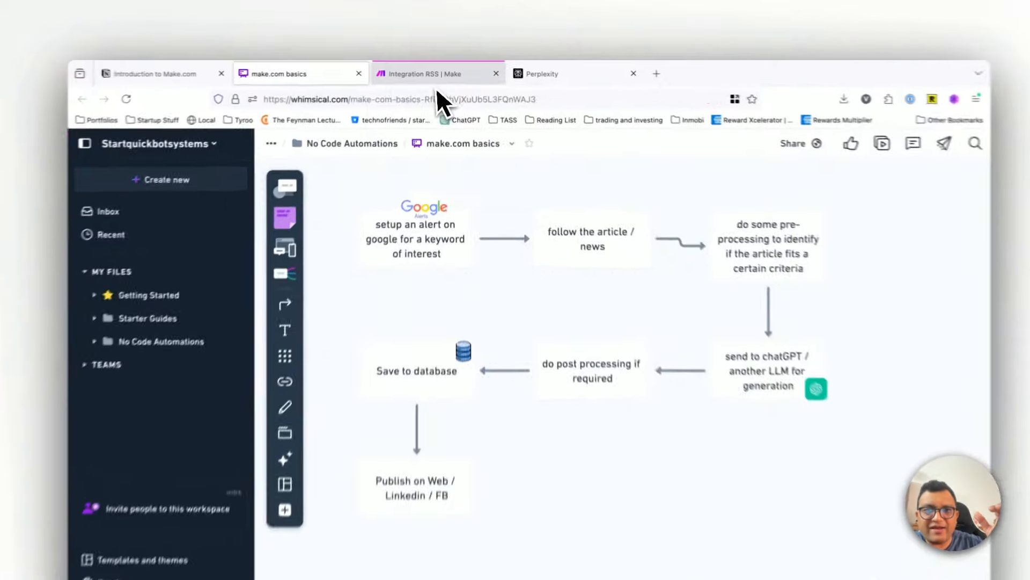
{"action": "left_click", "coordinate": [435, 74]}
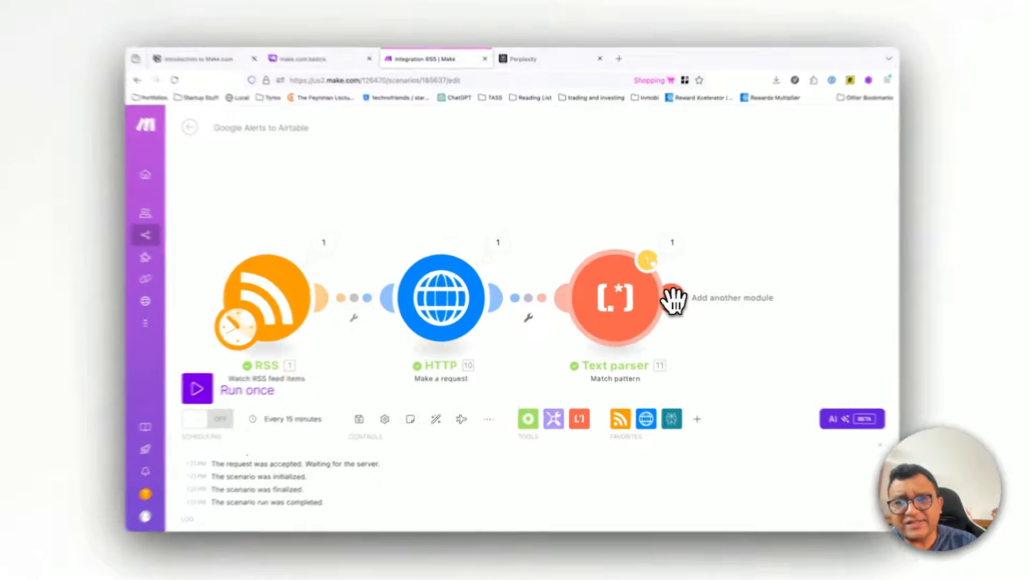
Step: Add an HTTP "Make a request" module after the Text parser
{"action": "left_click", "coordinate": [667, 298]}
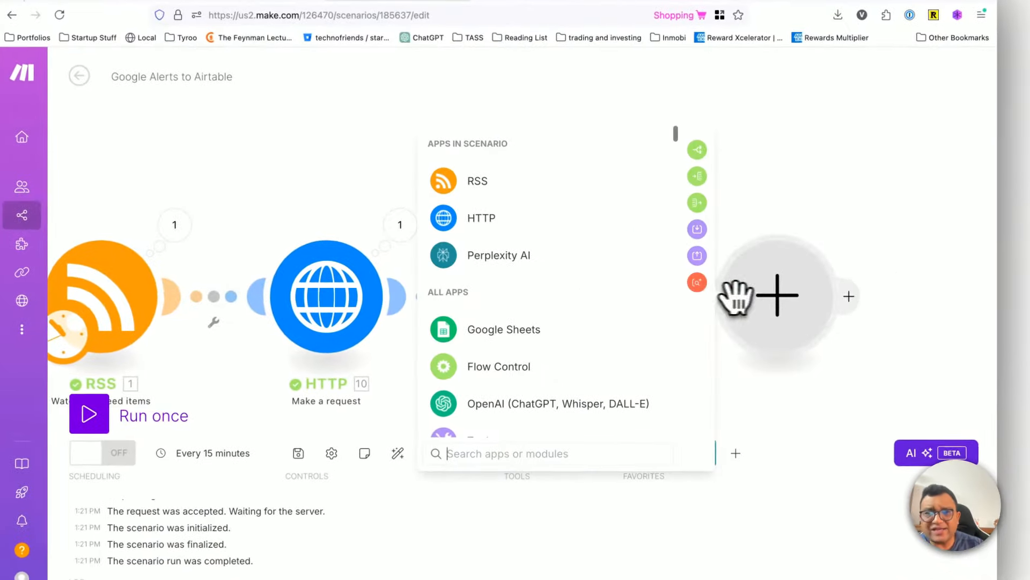
{"action": "left_click", "coordinate": [526, 220]}
{"action": "scroll", "coordinate": [525, 333], "scroll_direction": "down", "scroll_amount": 5}
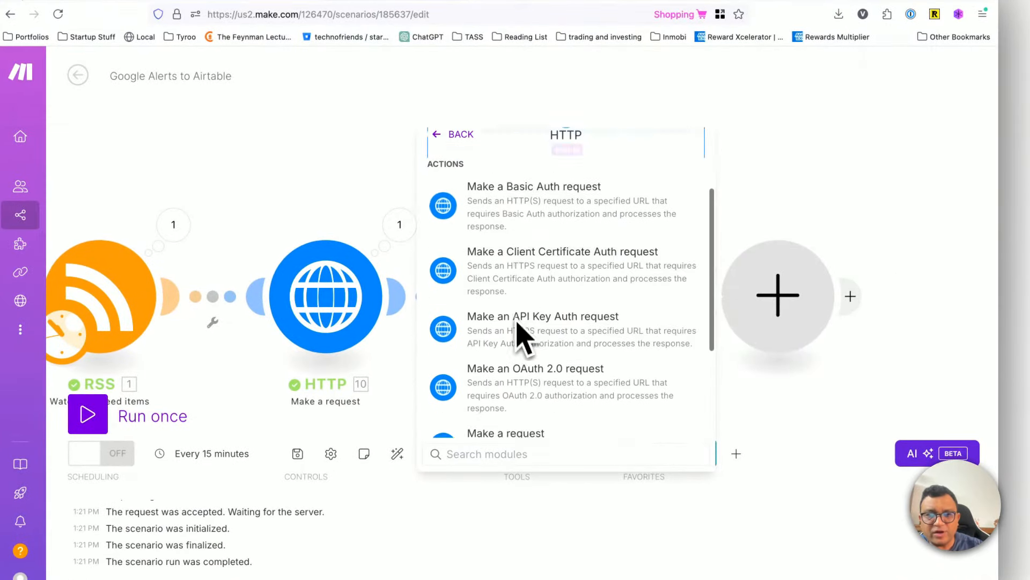
{"action": "left_click", "coordinate": [517, 320]}
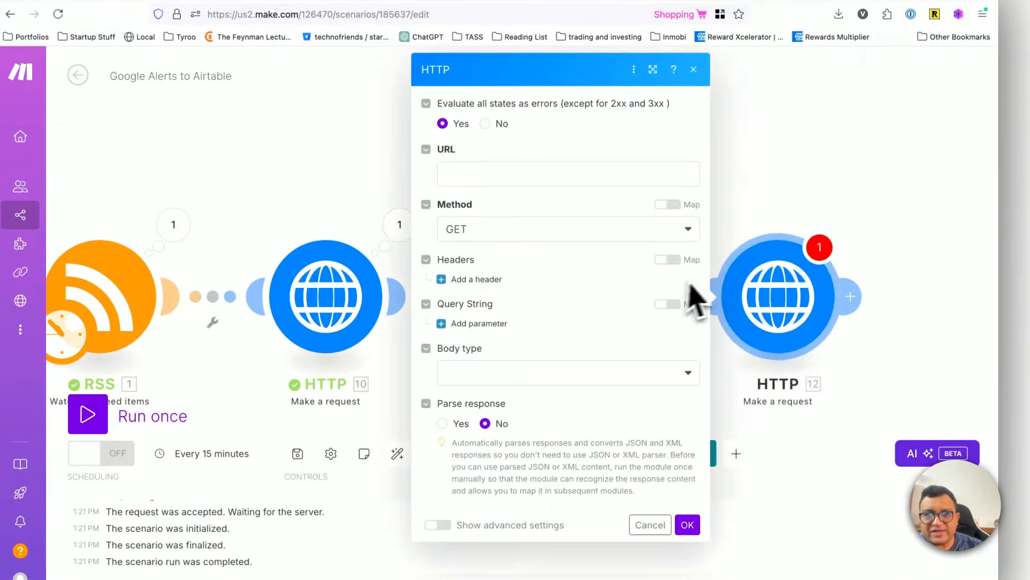
Step: Map the new HTTP module's URL to the Text parser's Fallback Match, set Parse response to Yes, and save the module
{"action": "left_click", "coordinate": [531, 175]}
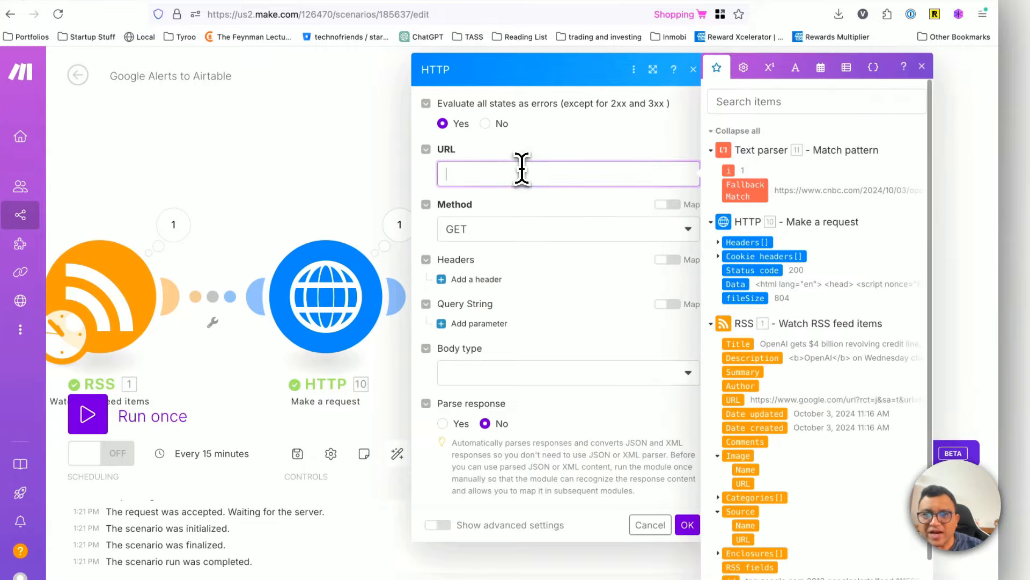
{"action": "left_click", "coordinate": [745, 188]}
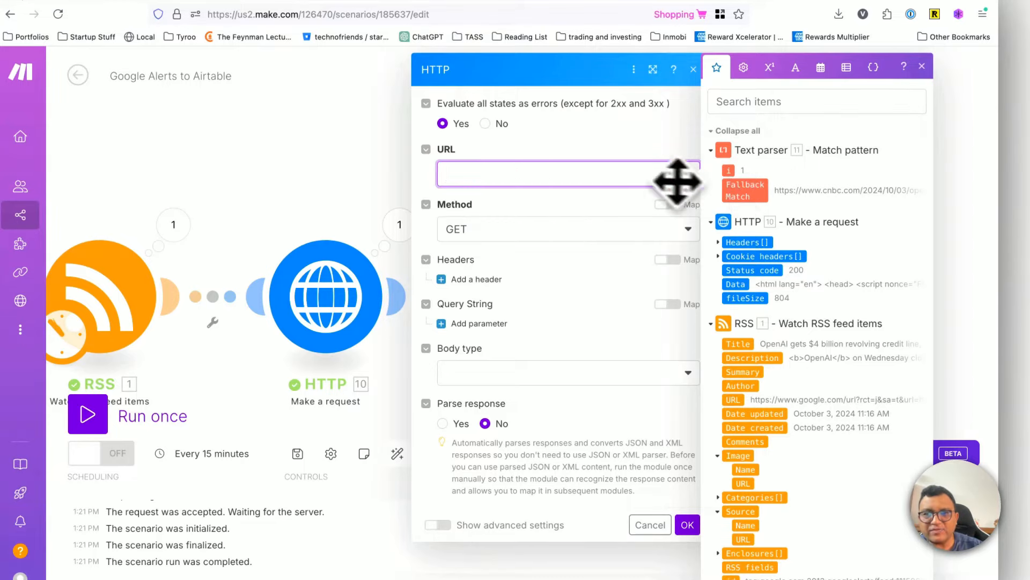
{"action": "left_click", "coordinate": [746, 187]}
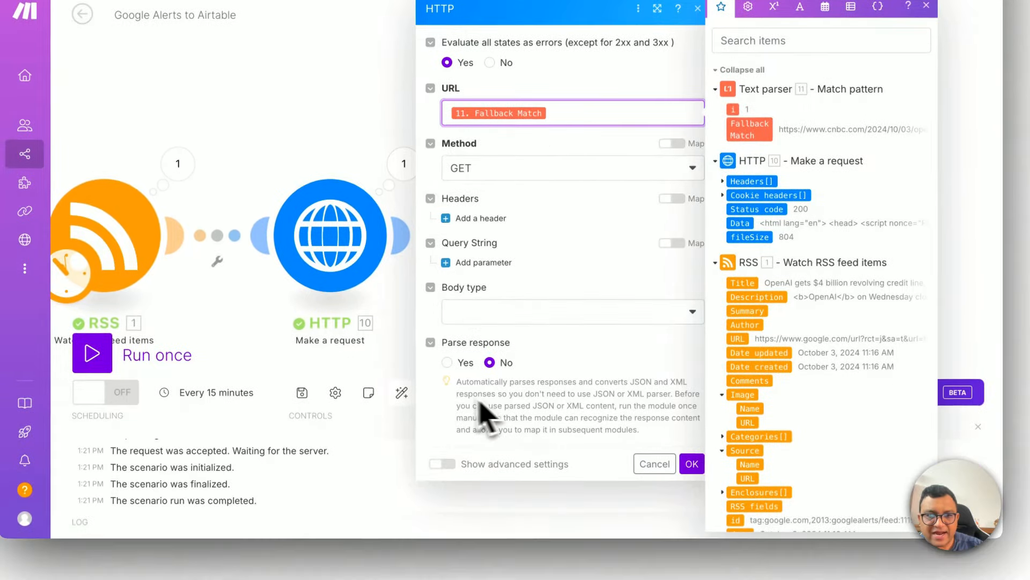
{"action": "left_click", "coordinate": [444, 425]}
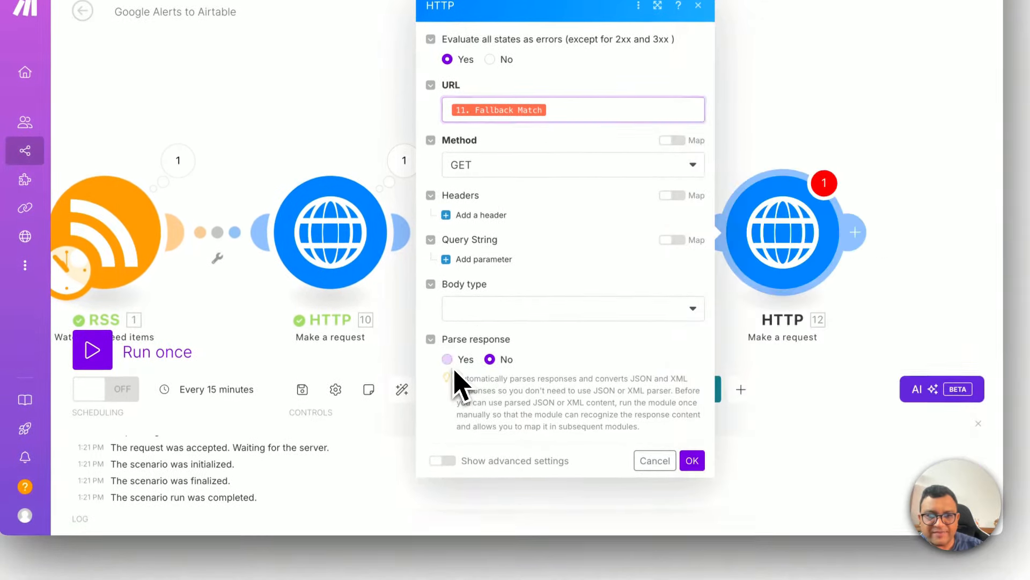
{"action": "left_click", "coordinate": [448, 361]}
{"action": "left_click", "coordinate": [692, 460]}
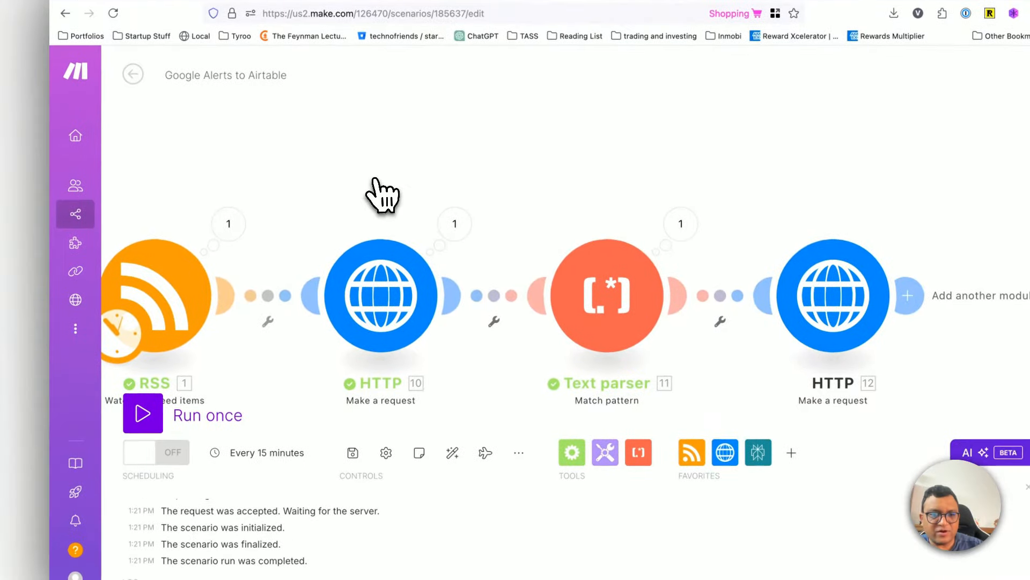
Step: Reset the RSS module's starting point to the CNBC credit line article, using the first feed item option
{"action": "right_click", "coordinate": [165, 293]}
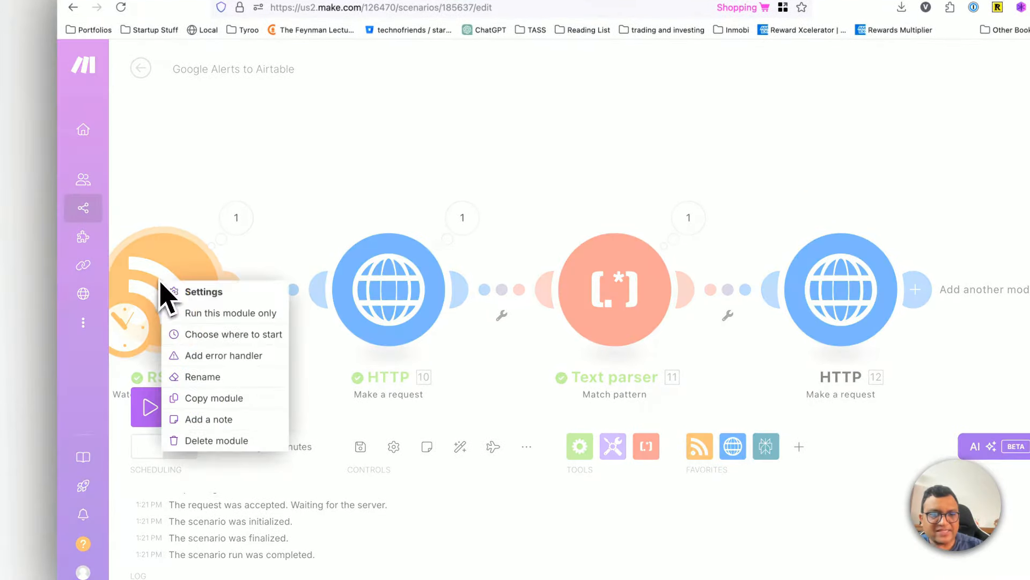
{"action": "left_click", "coordinate": [201, 333]}
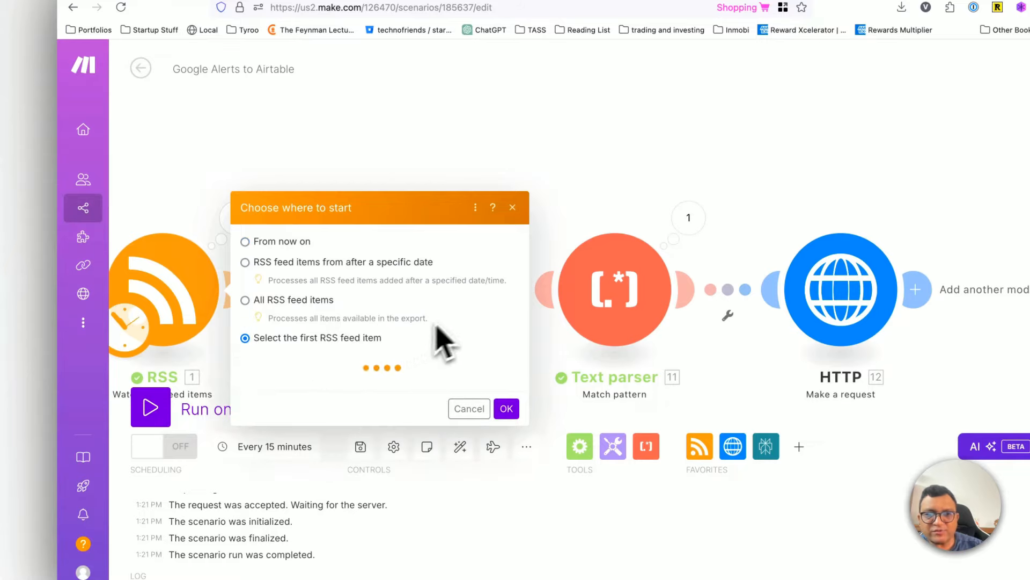
{"action": "left_click", "coordinate": [369, 254]}
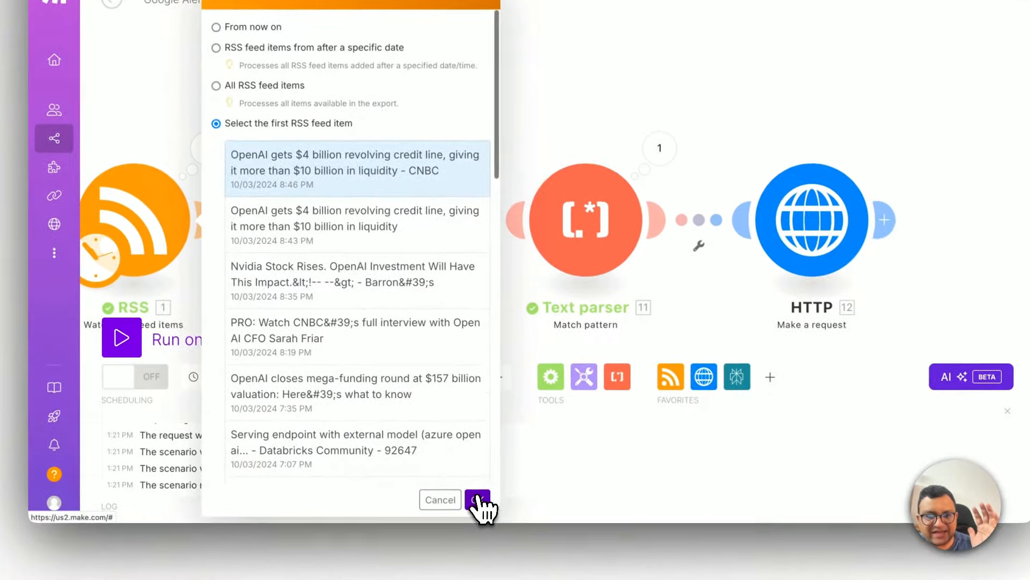
{"action": "left_click", "coordinate": [488, 525]}
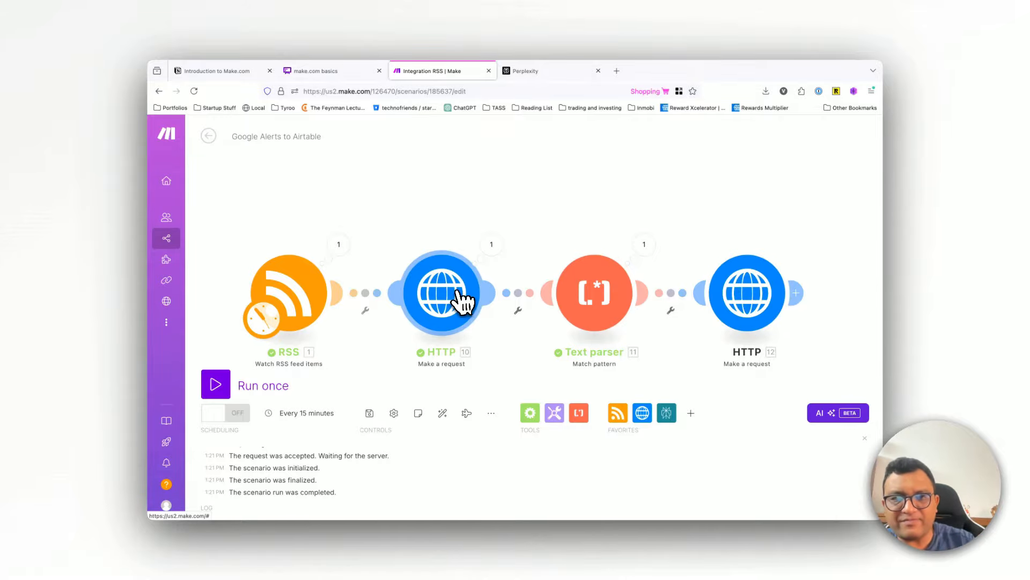
Step: Examine the first HTTP module's output, highlight the article URL in its redirect HTML, and close the output
{"action": "left_click", "coordinate": [491, 246]}
{"action": "scroll", "coordinate": [611, 349], "scroll_direction": "down", "scroll_amount": 5}
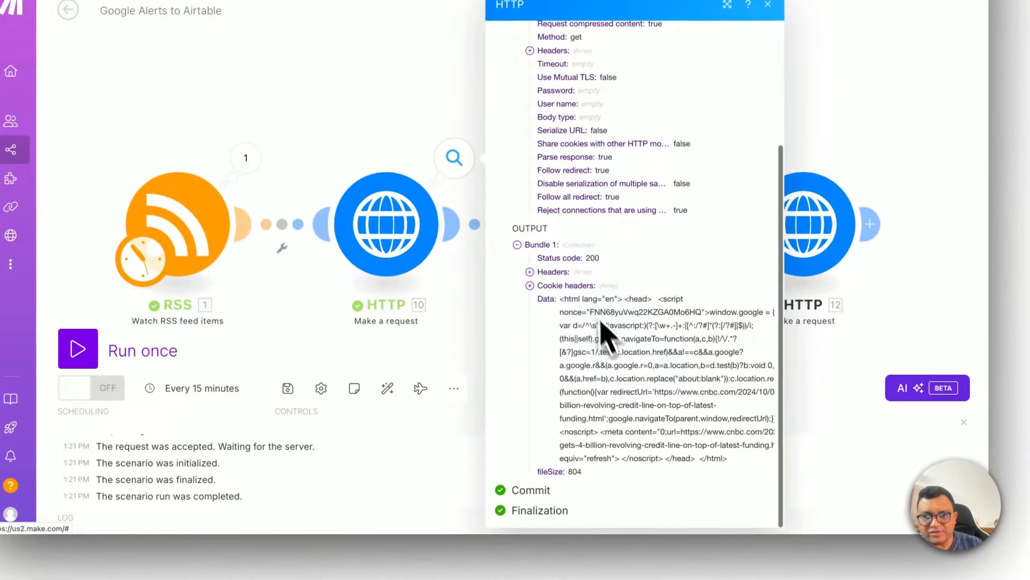
{"action": "left_click_drag", "start_coordinate": [566, 309], "coordinate": [677, 482]}
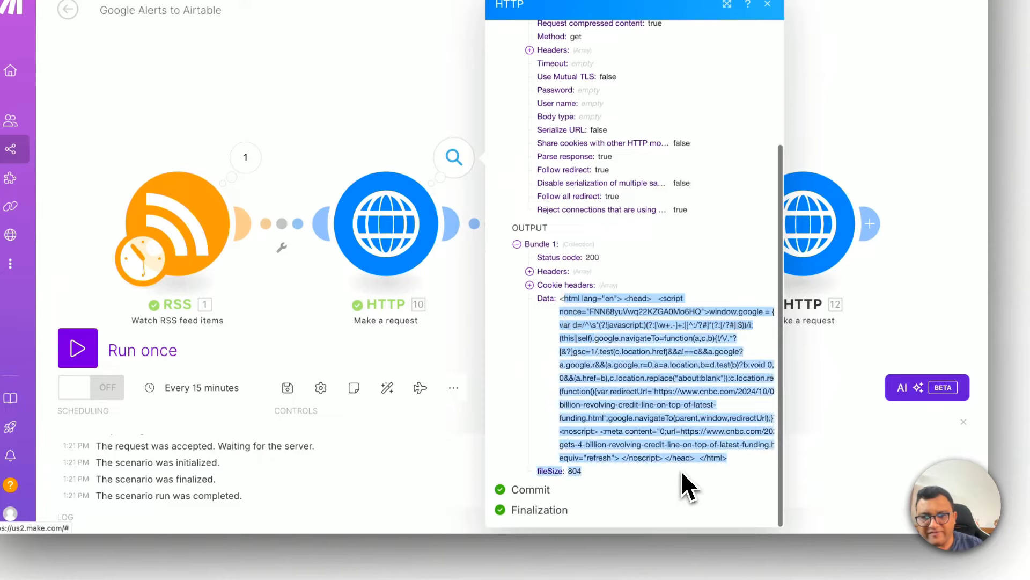
{"action": "left_click", "coordinate": [683, 472]}
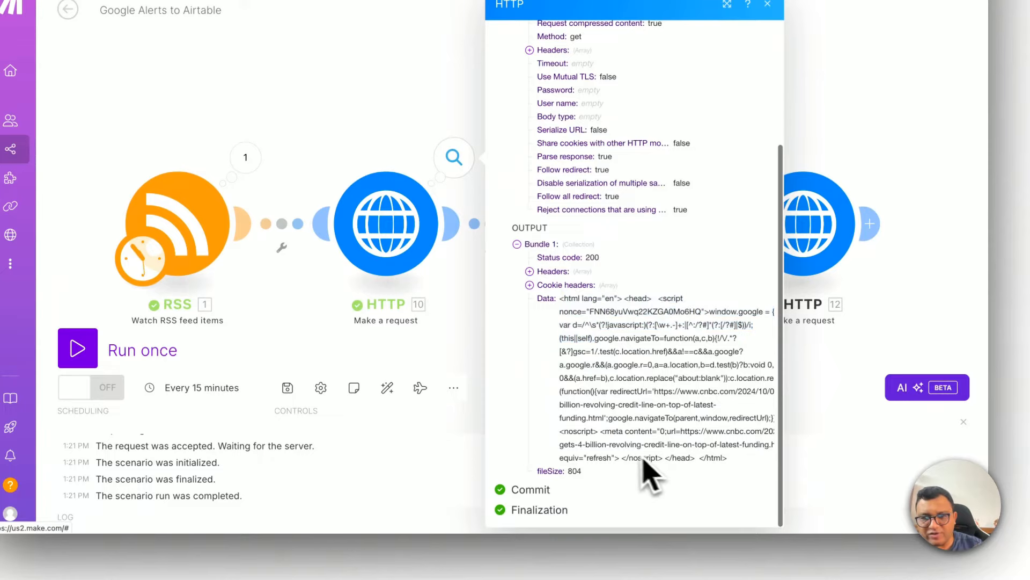
{"action": "left_click_drag", "start_coordinate": [678, 431], "coordinate": [706, 455]}
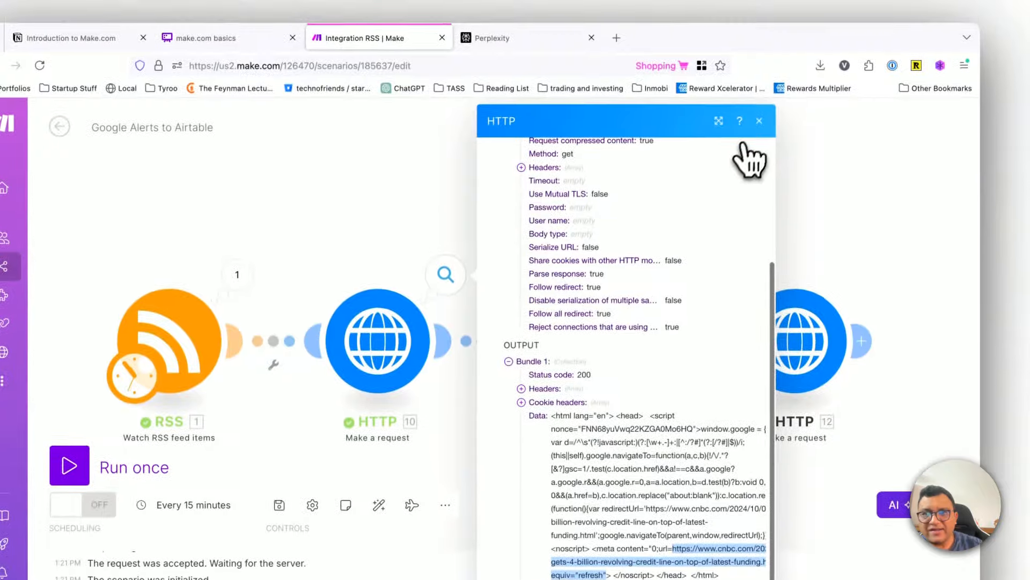
{"action": "left_click", "coordinate": [767, 4]}
Step: Examine the Fallback Match URLs in the Text parser's output bundles and close the output
{"action": "left_click", "coordinate": [590, 236]}
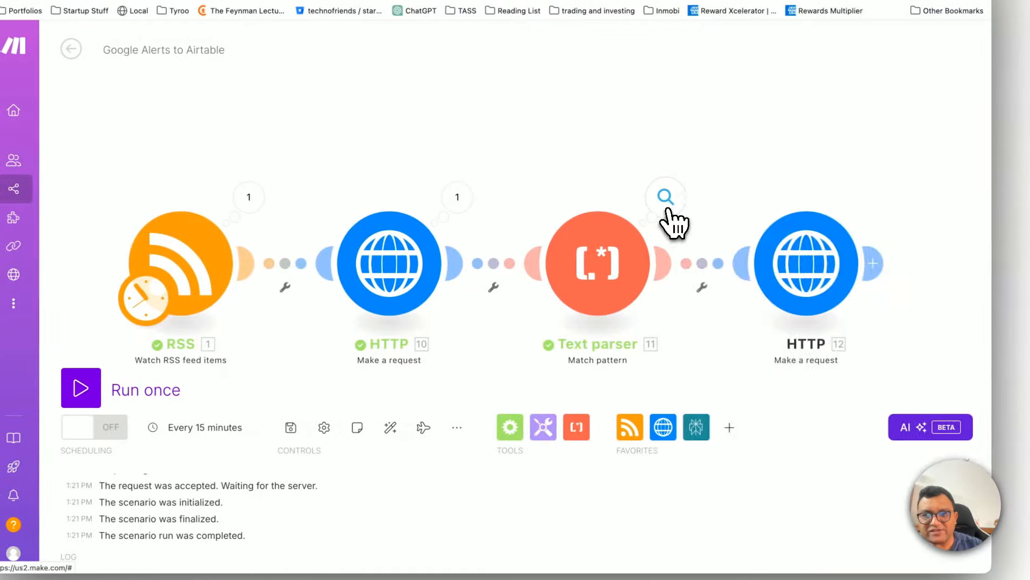
{"action": "left_click", "coordinate": [686, 197]}
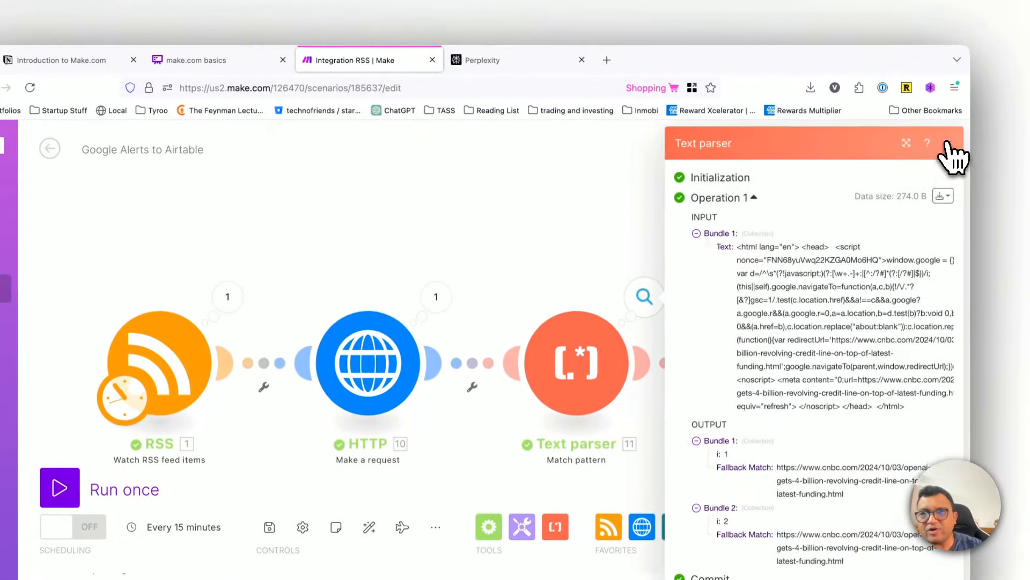
{"action": "left_click", "coordinate": [947, 144]}
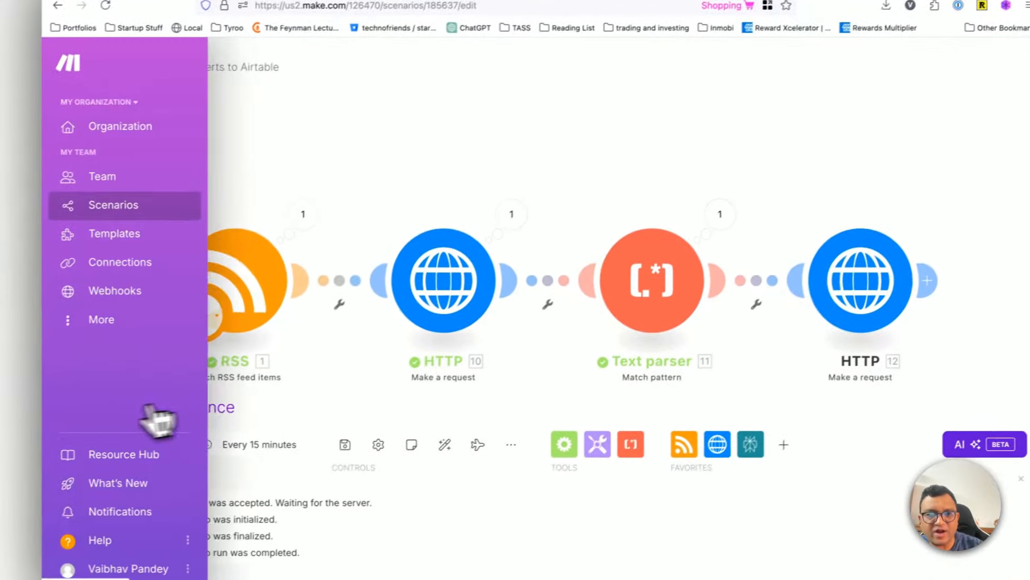
Step: Run the scenario once and expand Operation 1 in the second HTTP module's output
{"action": "left_click", "coordinate": [153, 405]}
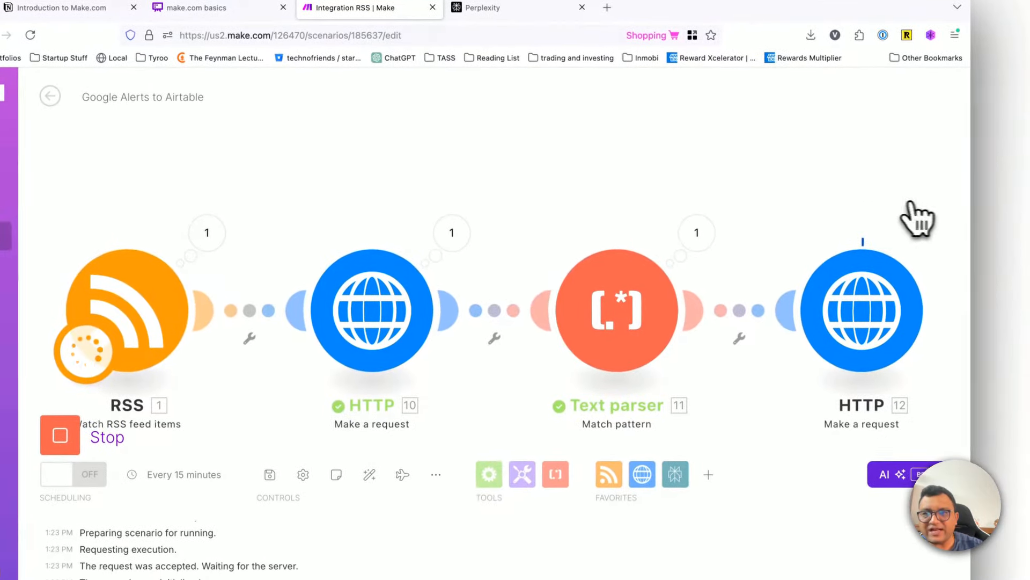
{"action": "left_click", "coordinate": [940, 238]}
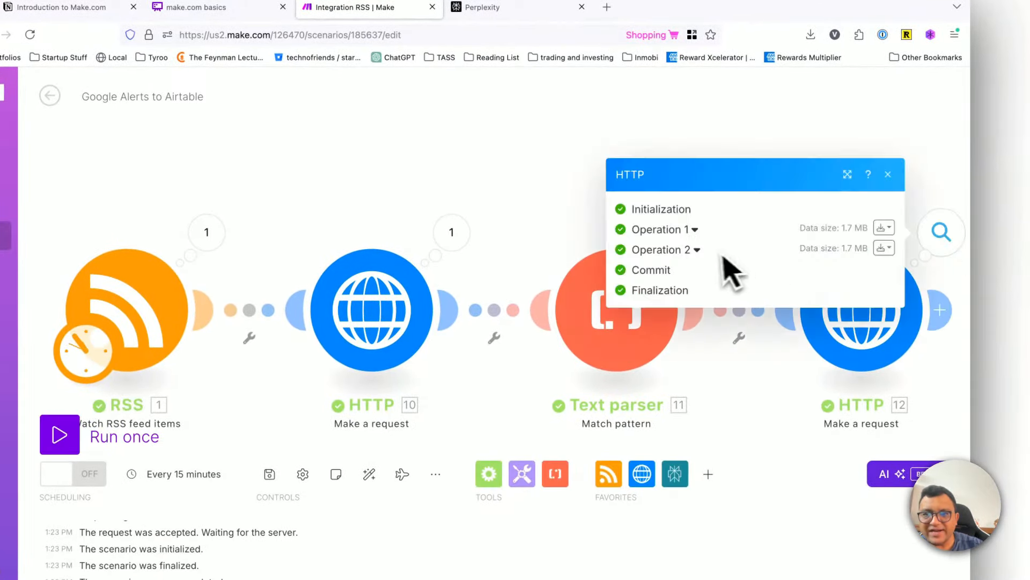
{"action": "left_click", "coordinate": [693, 230]}
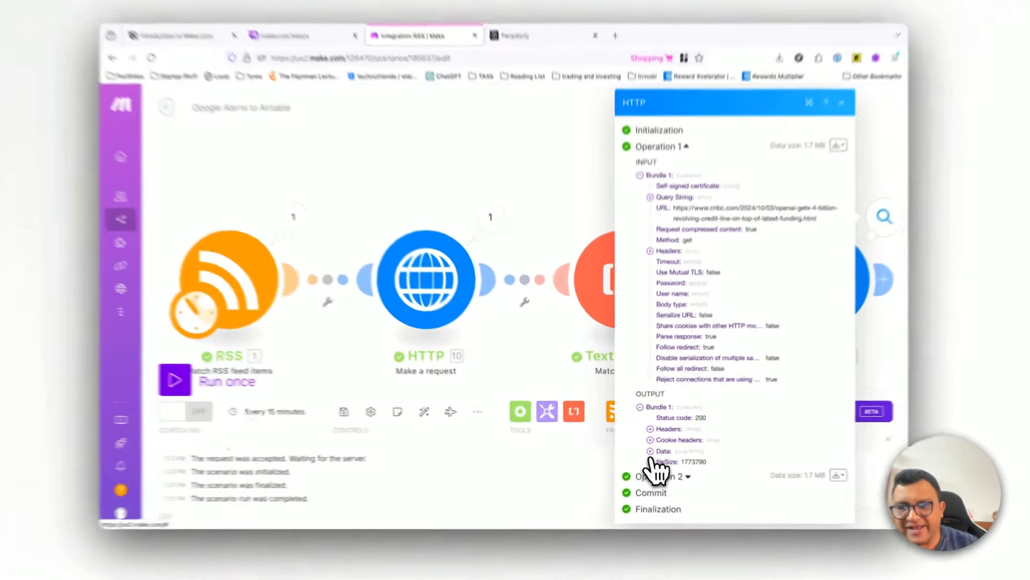
Step: Examine the article HTML in the Data field of the second HTTP module's Operation 1 output, and close the output
{"action": "left_click", "coordinate": [648, 448]}
{"action": "scroll", "coordinate": [675, 413], "scroll_direction": "down", "scroll_amount": 5}
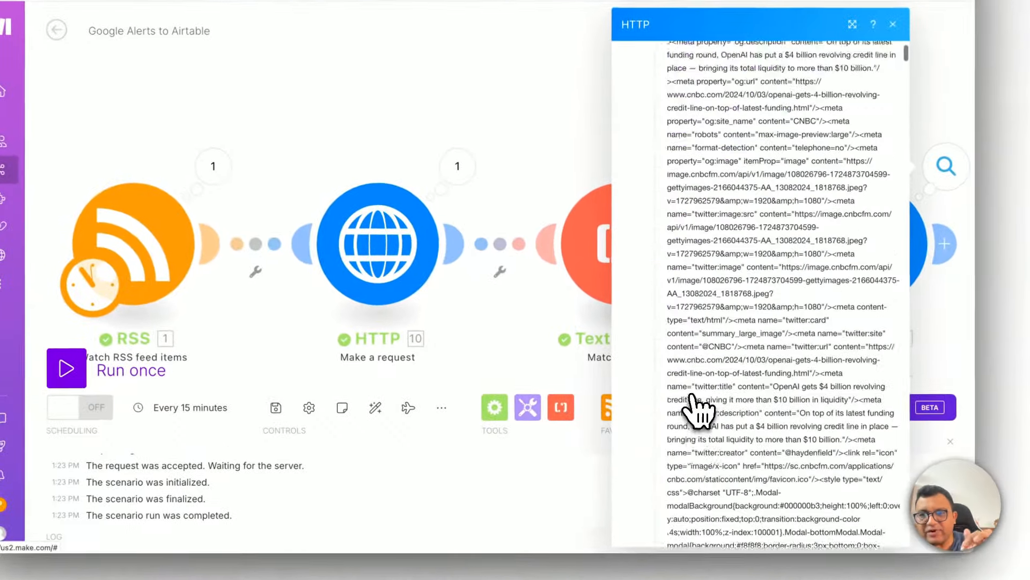
{"action": "scroll", "coordinate": [698, 411], "scroll_direction": "down", "scroll_amount": 10}
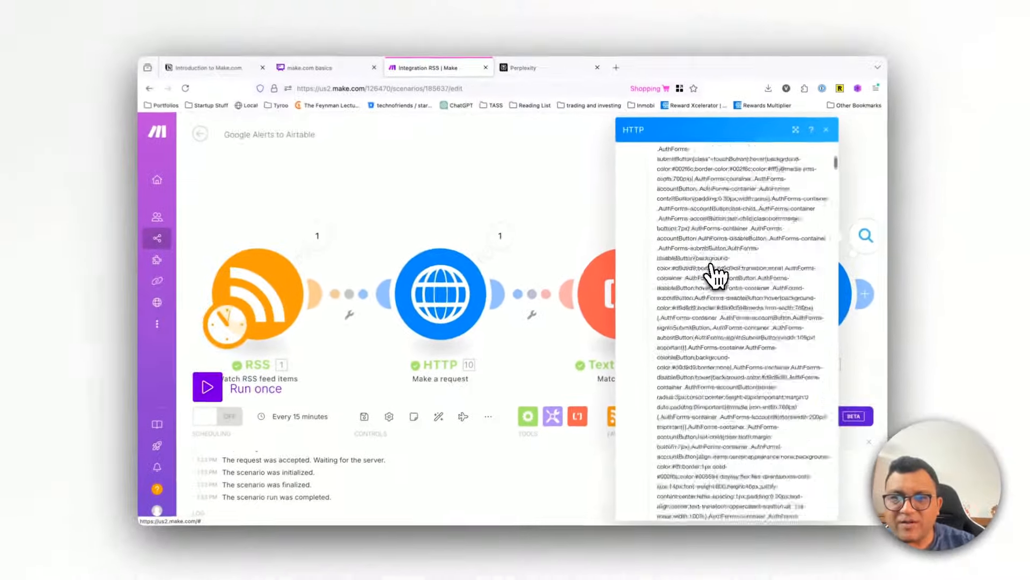
{"action": "scroll", "coordinate": [716, 275], "scroll_direction": "down", "scroll_amount": 10}
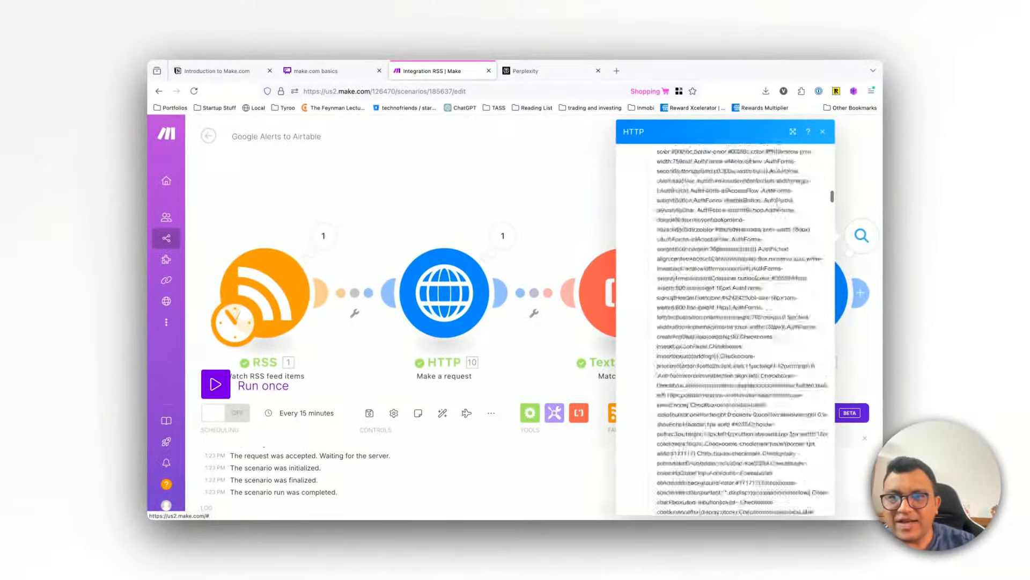
{"action": "scroll", "coordinate": [724, 328], "scroll_direction": "down", "scroll_amount": 10}
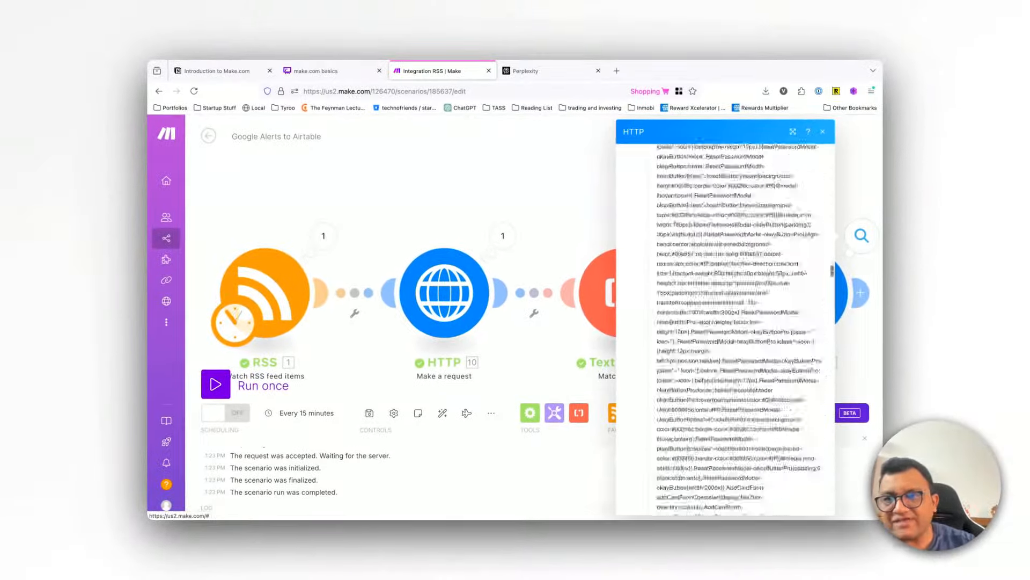
{"action": "scroll", "coordinate": [716, 275], "scroll_direction": "down", "scroll_amount": 10}
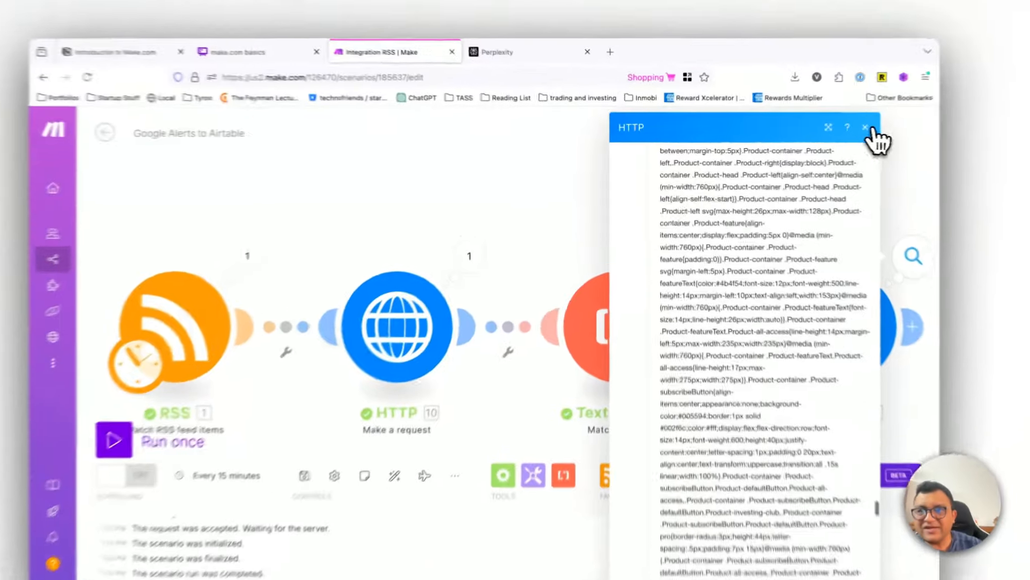
{"action": "left_click", "coordinate": [822, 131]}
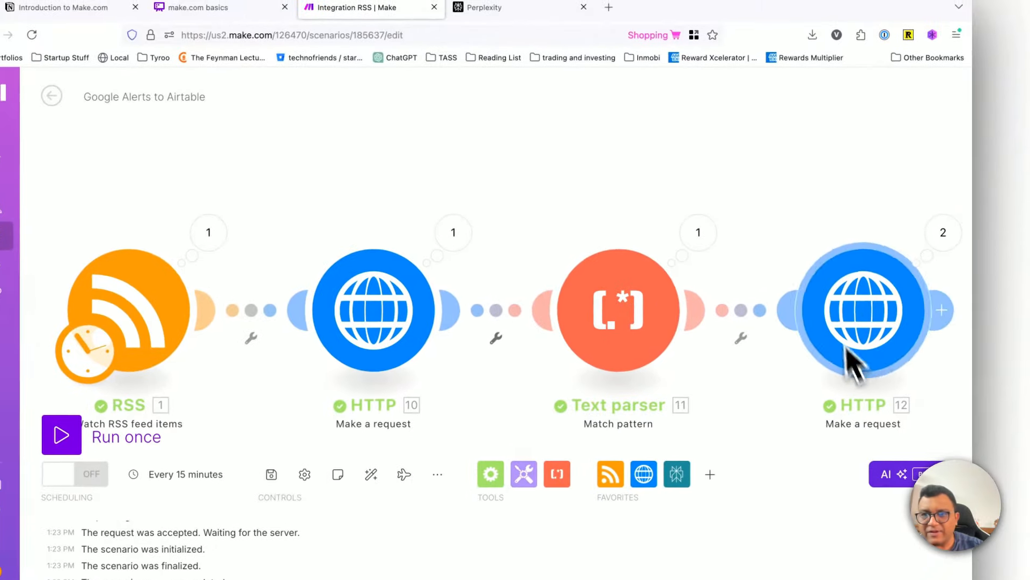
Step: Add a Text parser HTML to text module after the second HTTP module, map its HTML to that module's Data, and save it
{"action": "left_click", "coordinate": [795, 304]}
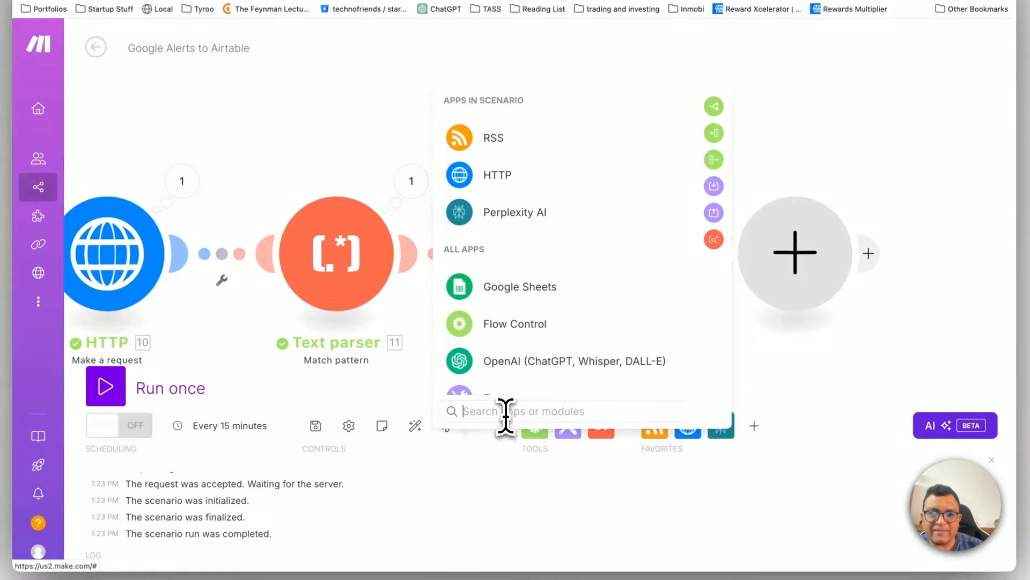
{"action": "type", "text": "text"}
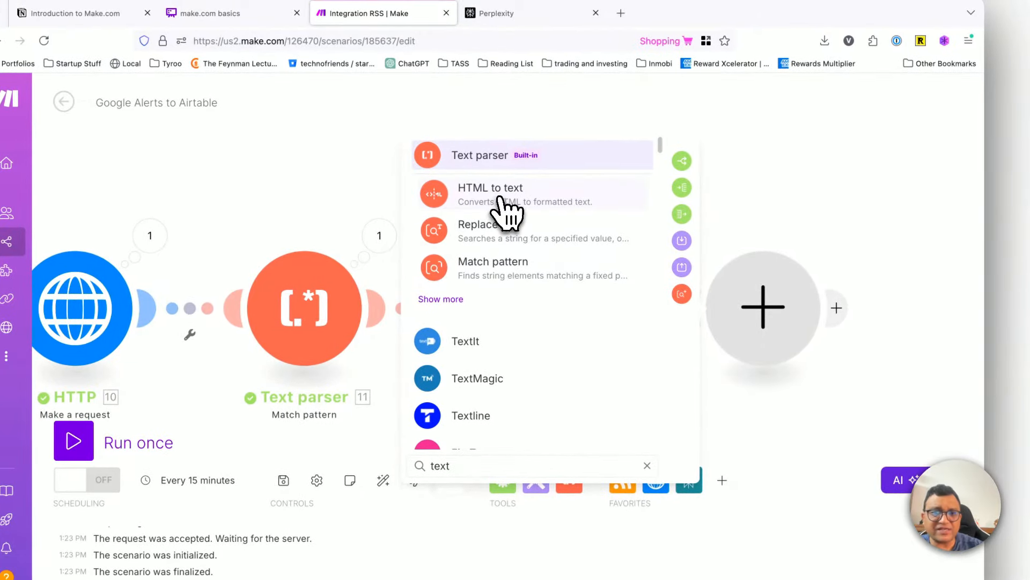
{"action": "left_click", "coordinate": [501, 199]}
{"action": "left_click", "coordinate": [574, 317]}
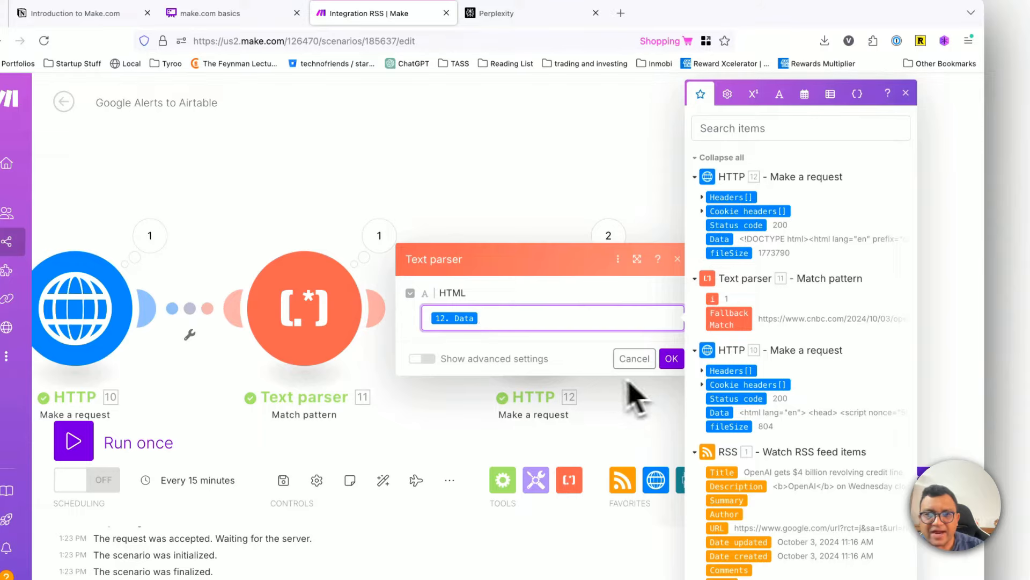
{"action": "left_click", "coordinate": [672, 358]}
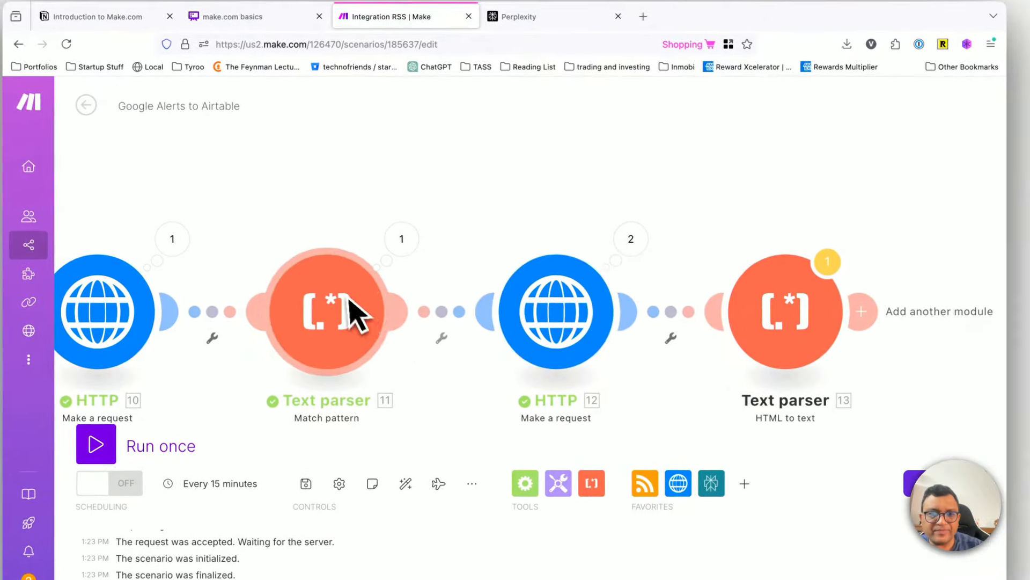
Step: Clear the second HTTP module's URL, map it to the Text parser's Fallback Match again, and save the module
{"action": "left_click", "coordinate": [562, 322]}
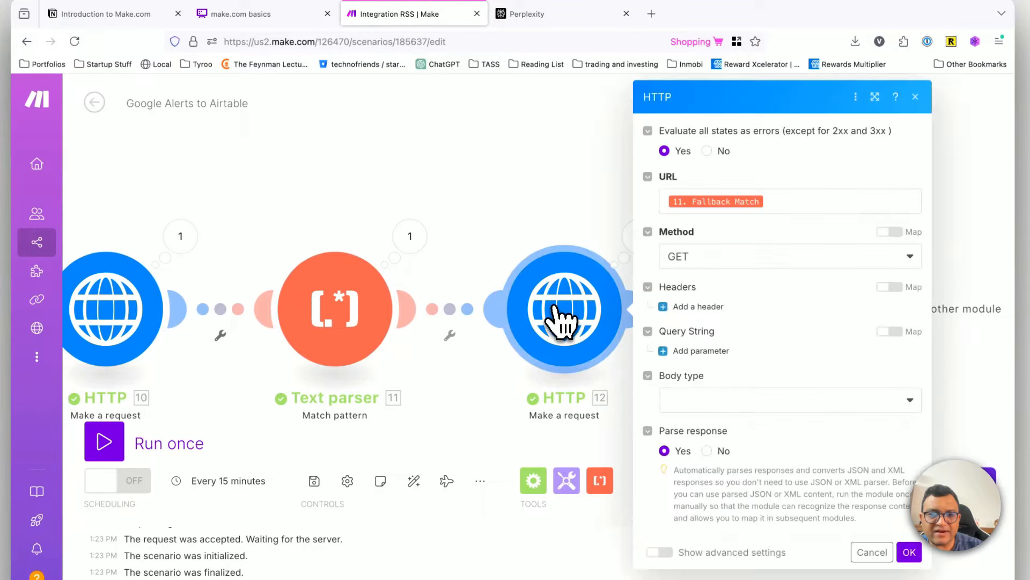
{"action": "left_click", "coordinate": [787, 208]}
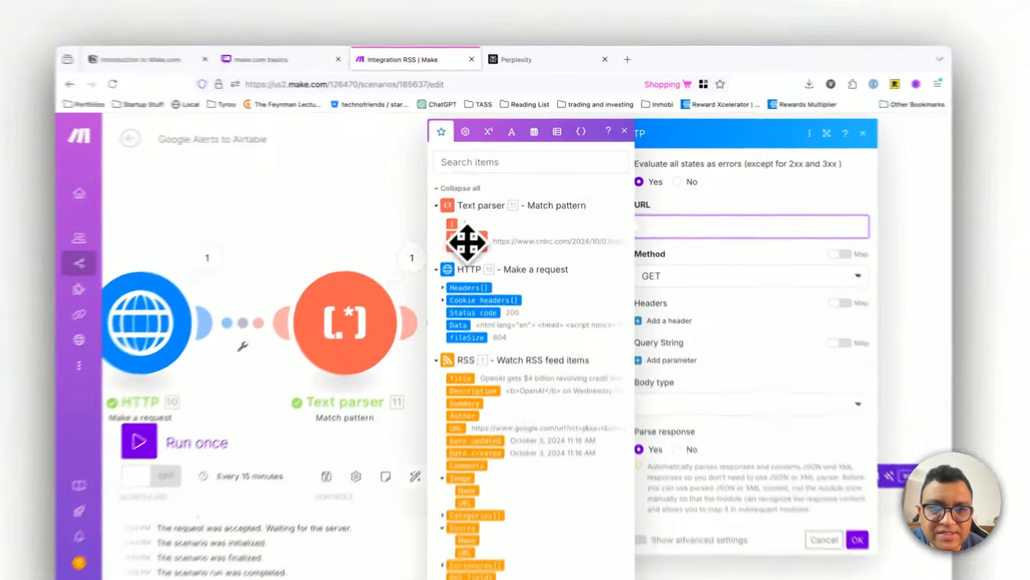
{"action": "left_click_drag", "start_coordinate": [480, 220], "coordinate": [705, 208]}
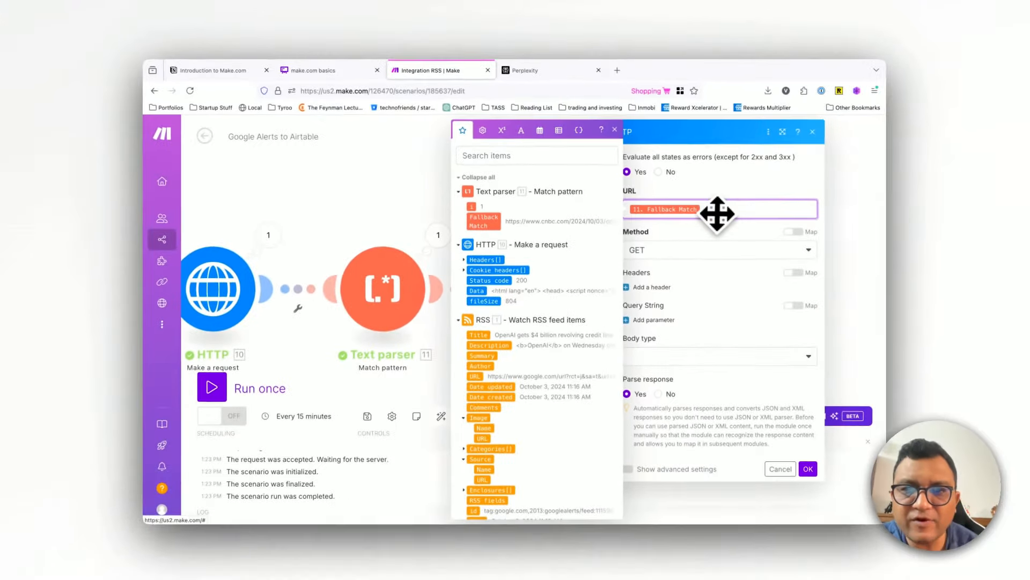
{"action": "scroll", "coordinate": [490, 306], "scroll_direction": "down", "scroll_amount": 1}
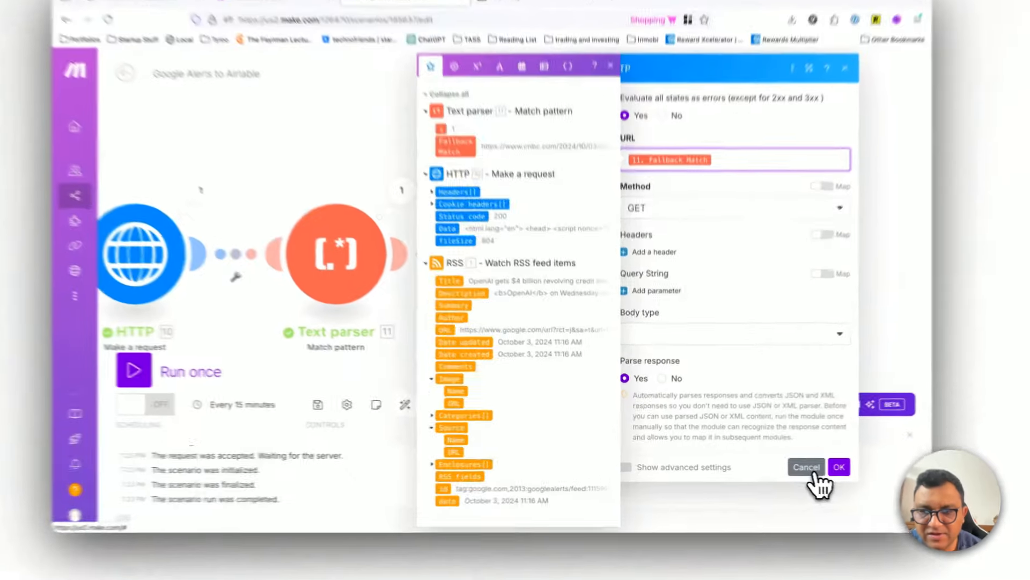
{"action": "left_click", "coordinate": [802, 465]}
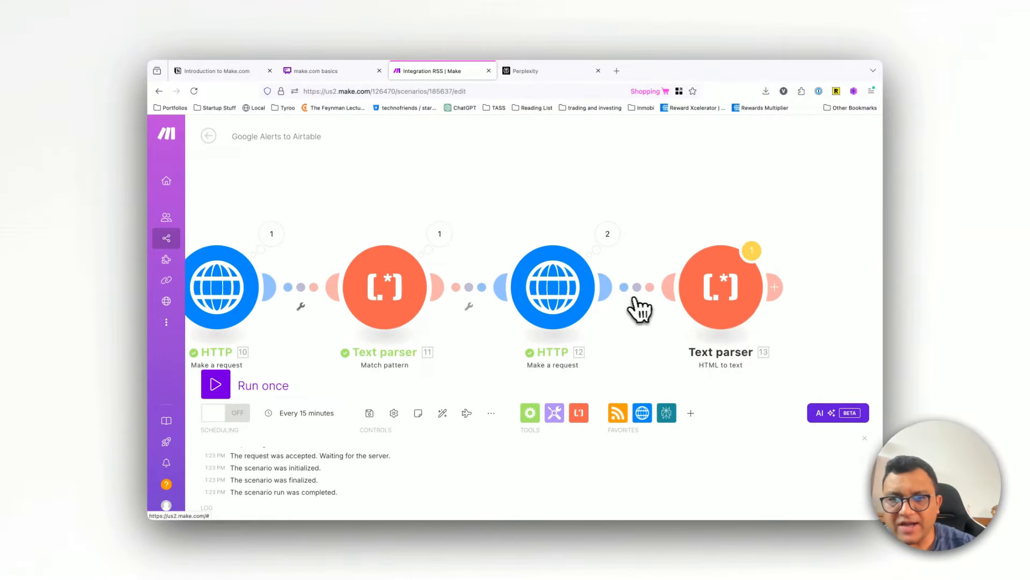
Step: Check the HTML to text module's mapping, and copy both output bundles from the Match pattern module's Operation 1
{"action": "left_click", "coordinate": [757, 257]}
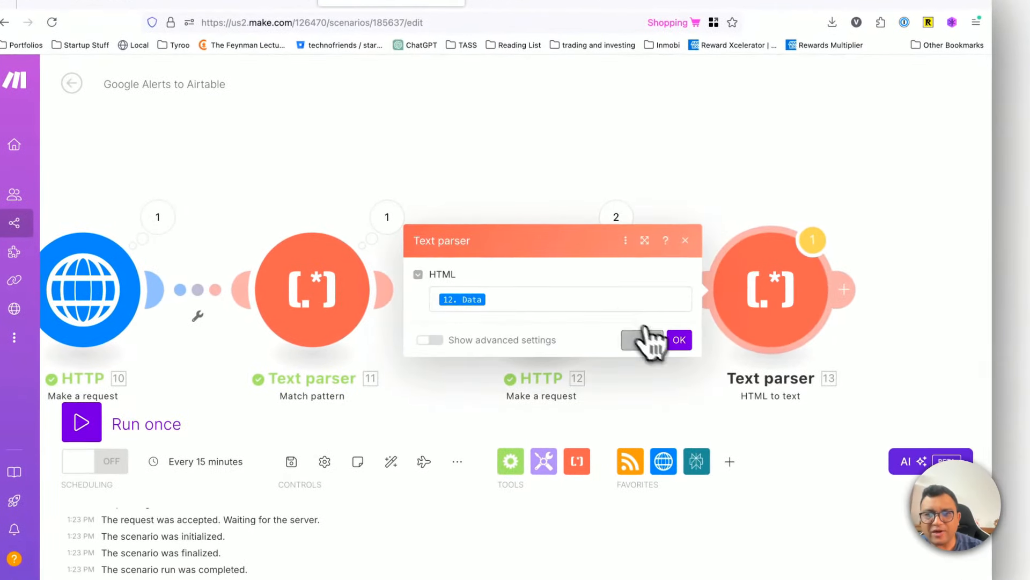
{"action": "left_click", "coordinate": [644, 337]}
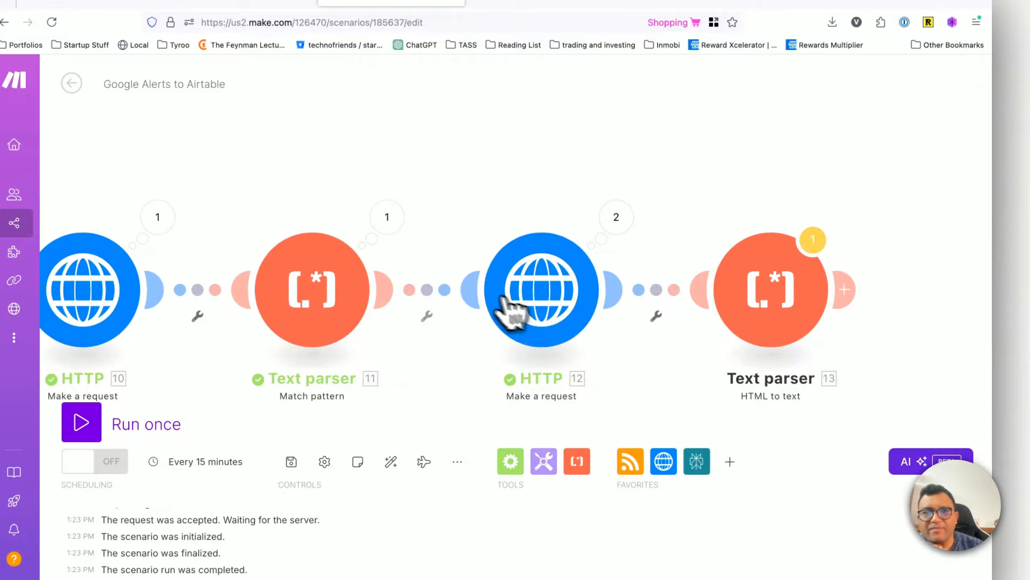
{"action": "left_click", "coordinate": [387, 217]}
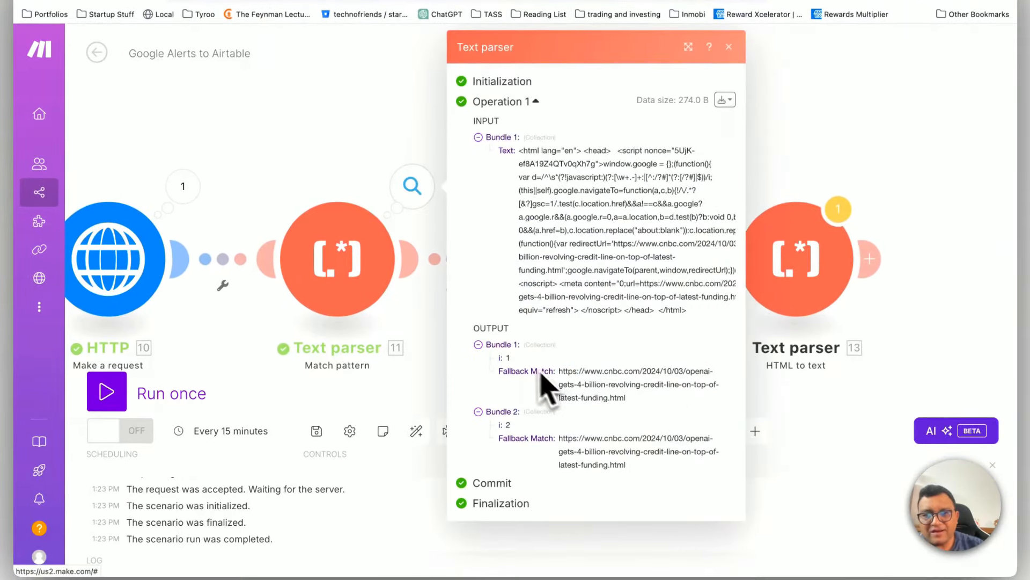
{"action": "left_click_drag", "start_coordinate": [676, 483], "coordinate": [500, 353]}
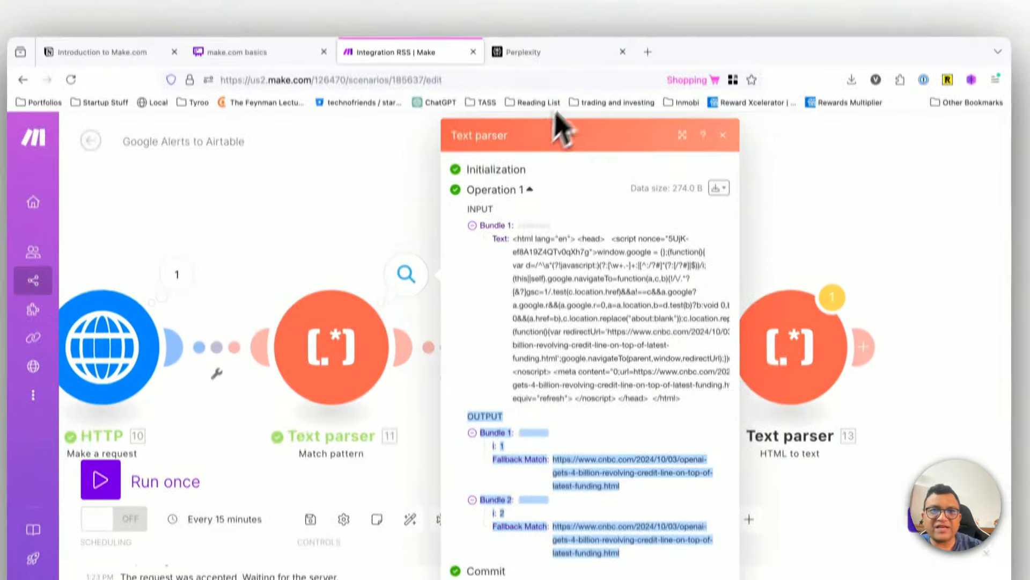
Step: In the Perplexity thread, write a follow-up asking why there are two fallback matches and requesting an updated regex that returns only one URL
{"action": "left_click", "coordinate": [569, 53]}
{"action": "scroll", "coordinate": [443, 424], "scroll_direction": "down", "scroll_amount": 7}
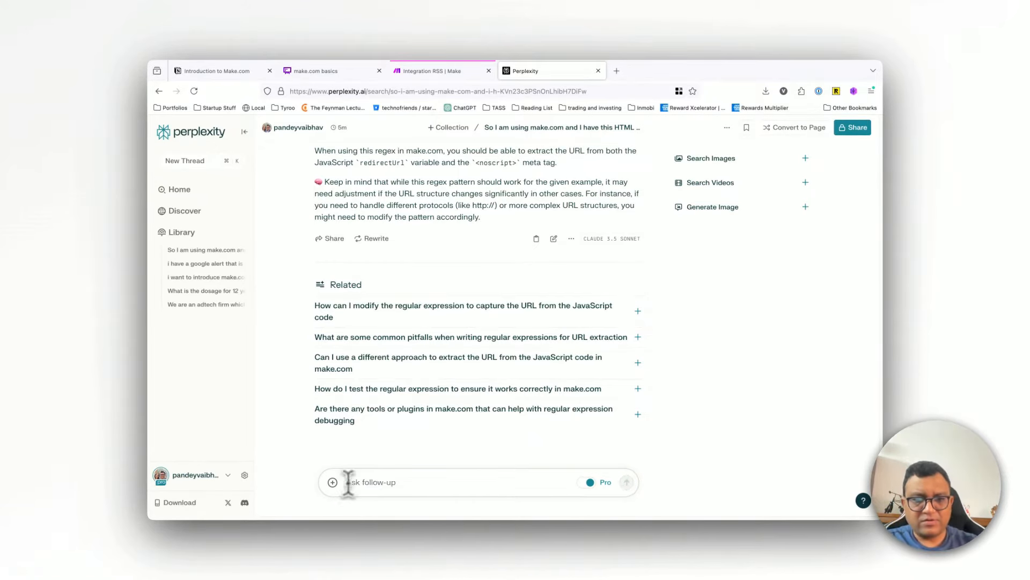
{"action": "scroll", "coordinate": [429, 397], "scroll_direction": "down", "scroll_amount": 1}
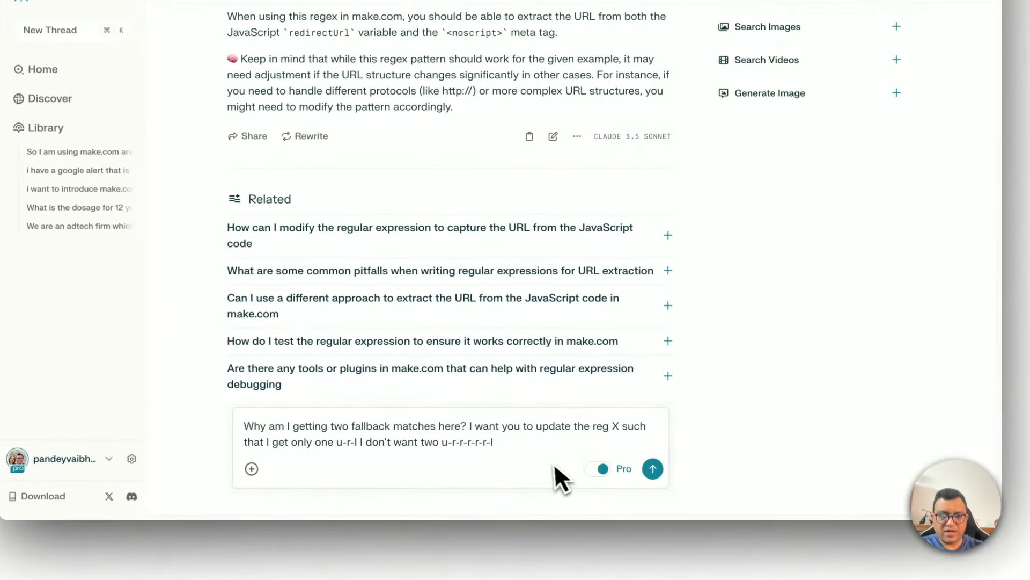
{"action": "key", "text": "shift+Return"}
{"action": "key", "text": "shift+Return"}
{"action": "key", "text": "shift+Return"}
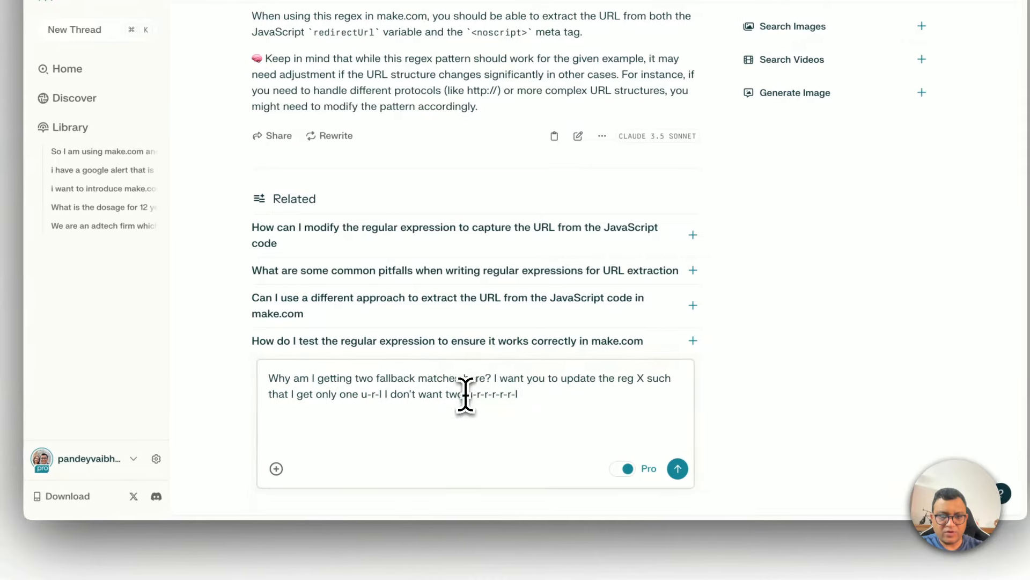
Step: Correct the end of the follow-up question to "urls.", paste the copied parser output below it, and submit the question
{"action": "key", "text": "BackSpace"}
{"action": "key", "text": "BackSpace"}
{"action": "key", "text": "BackSpace"}
{"action": "key", "text": "BackSpace"}
{"action": "key", "text": "BackSpace"}
{"action": "key", "text": "BackSpace"}
{"action": "key", "text": "BackSpace"}
{"action": "key", "text": "BackSpace"}
{"action": "key", "text": "BackSpace"}
{"action": "key", "text": "BackSpace"}
{"action": "key", "text": "BackSpace"}
{"action": "key", "text": "BackSpace"}
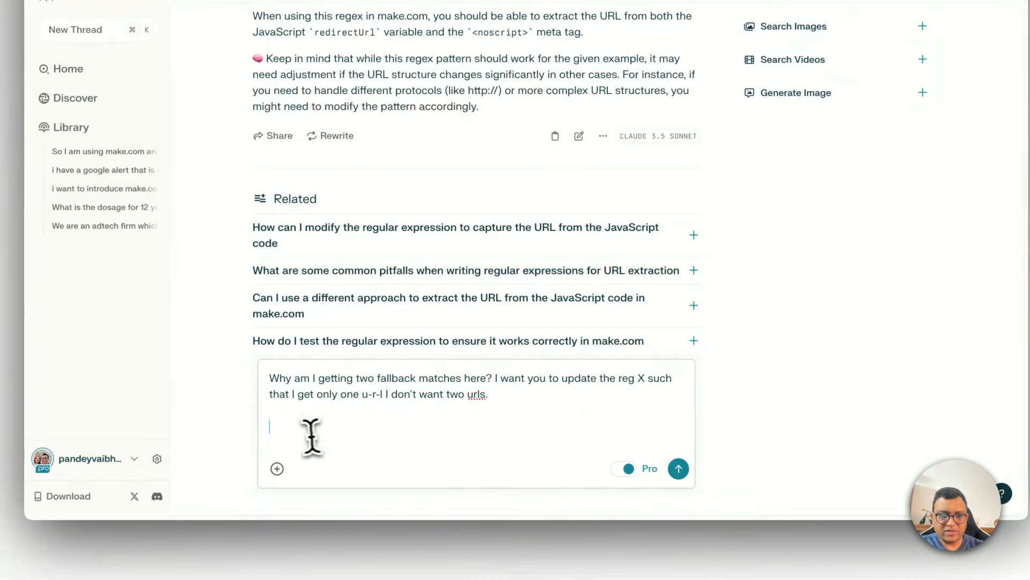
{"action": "type", "text": "Output  Bundle 1Collection i 1 Fallback Match https://www.cnbc.com/2024/10/03/openai-gets-4-billion-revolving-credit-line-on-top-of-latest-funding.html Bundle 2Collection i 2 Fallback Match https://www.cnbc.com/2024/10/03/openai-gets-4-billion-revolving-credit-line-on-top-of-latest-funding.html"}
{"action": "left_click", "coordinate": [679, 468]}
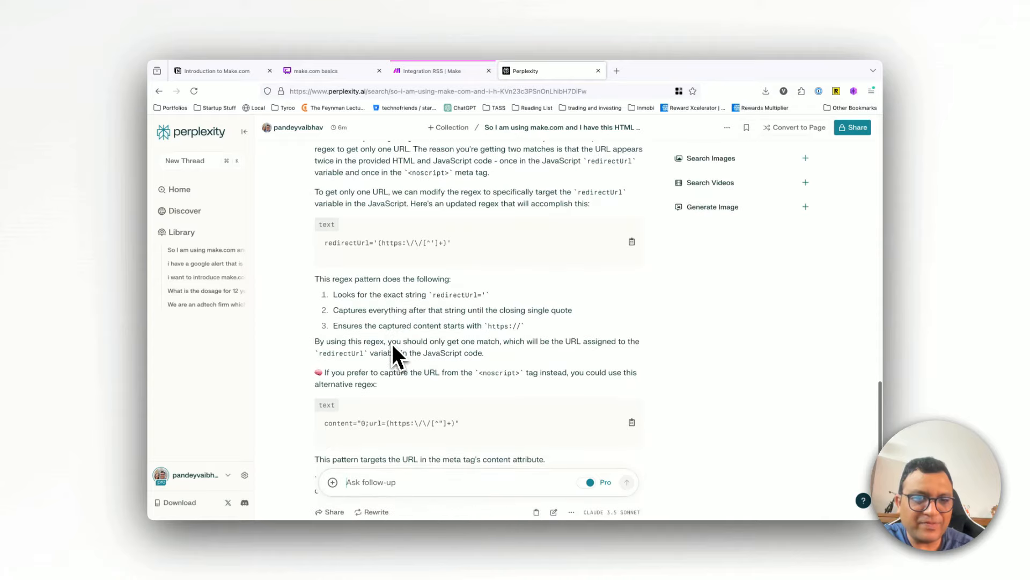
Step: Copy the redirectUrl='(https:\/\/[^']+)' regex, switch back to Make, replace the Match pattern module's Pattern with it, and save the module
{"action": "left_click", "coordinate": [629, 244]}
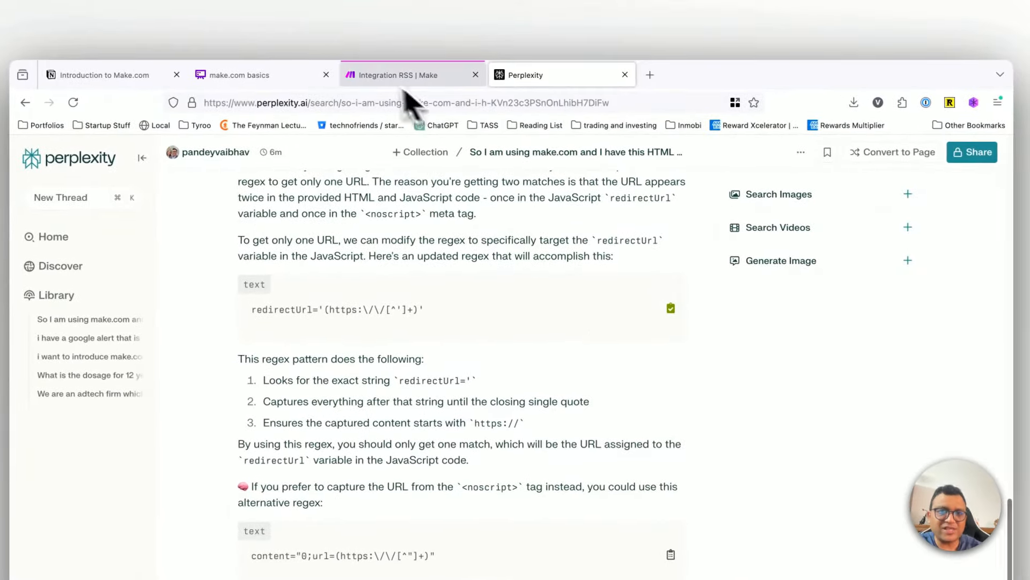
{"action": "left_click", "coordinate": [379, 80]}
{"action": "left_click", "coordinate": [722, 157]}
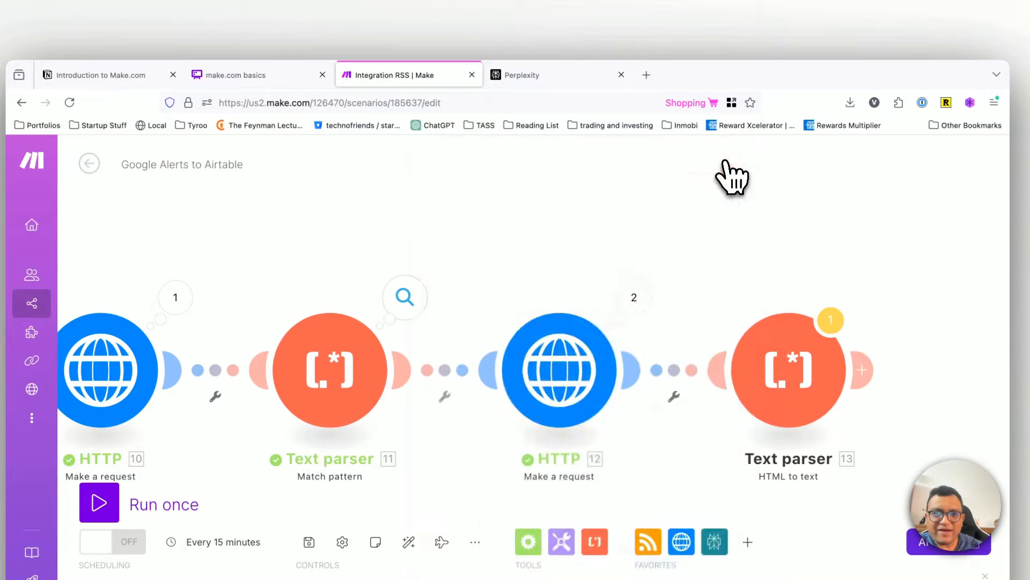
{"action": "left_click", "coordinate": [376, 371]}
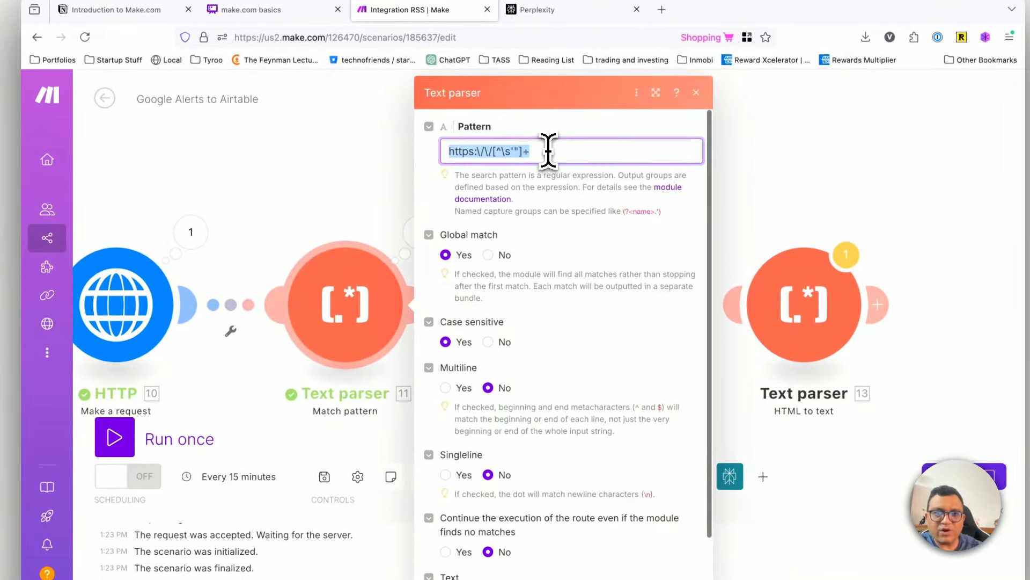
{"action": "scroll", "coordinate": [591, 301], "scroll_direction": "down", "scroll_amount": 3}
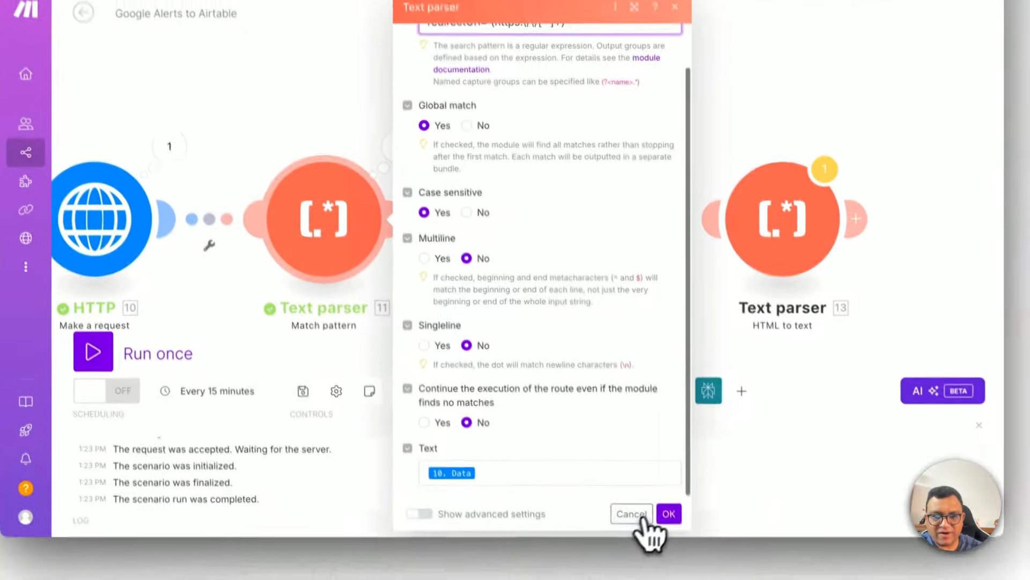
{"action": "left_click", "coordinate": [676, 511]}
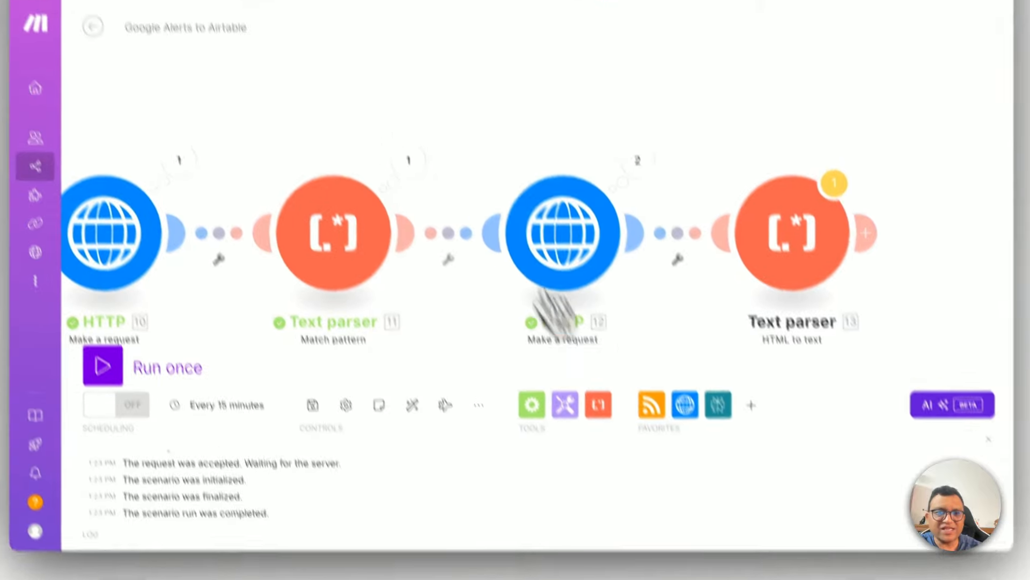
Step: Reset the RSS module's starting point with the Select the first RSS feed item option and confirm
{"action": "right_click", "coordinate": [110, 225]}
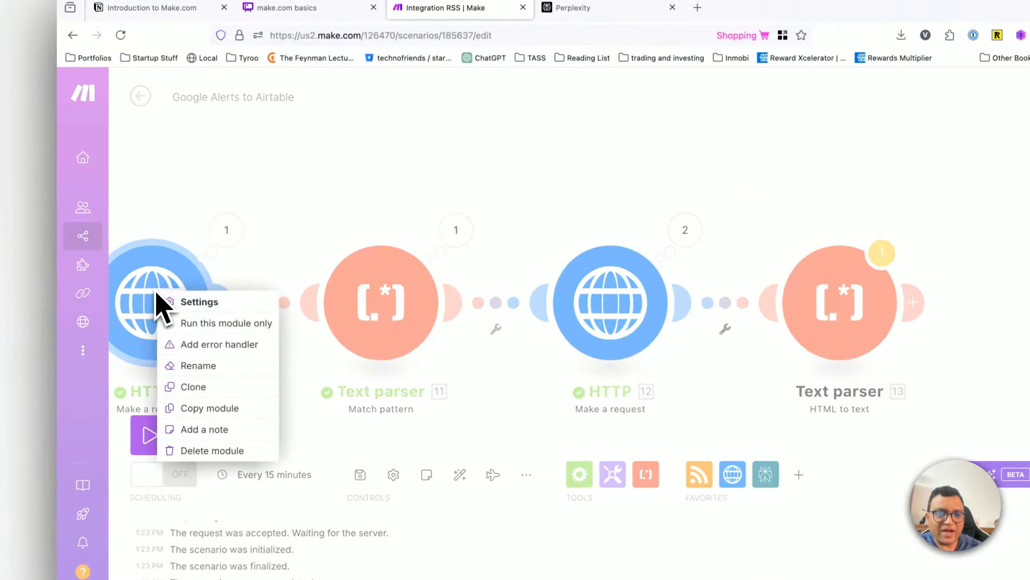
{"action": "left_click", "coordinate": [210, 138]}
{"action": "scroll", "coordinate": [255, 122], "scroll_direction": "left", "scroll_amount": 5}
{"action": "right_click", "coordinate": [303, 302]}
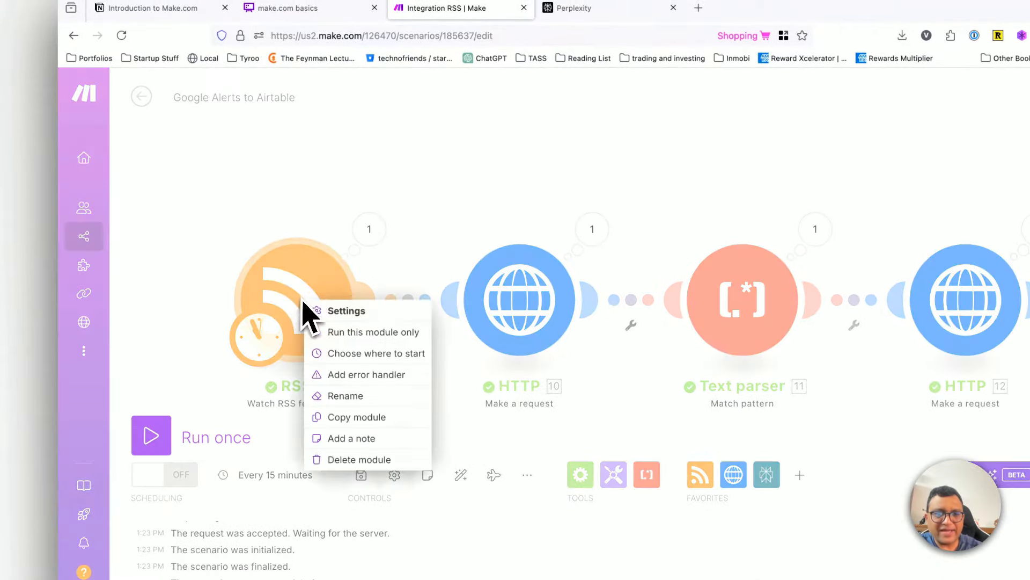
{"action": "left_click", "coordinate": [355, 354]}
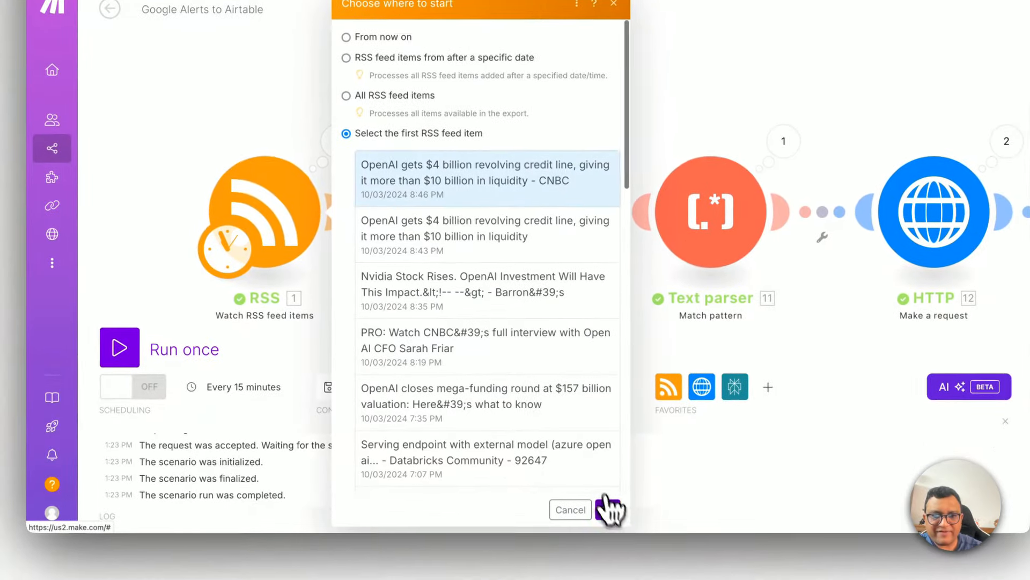
{"action": "left_click", "coordinate": [598, 532]}
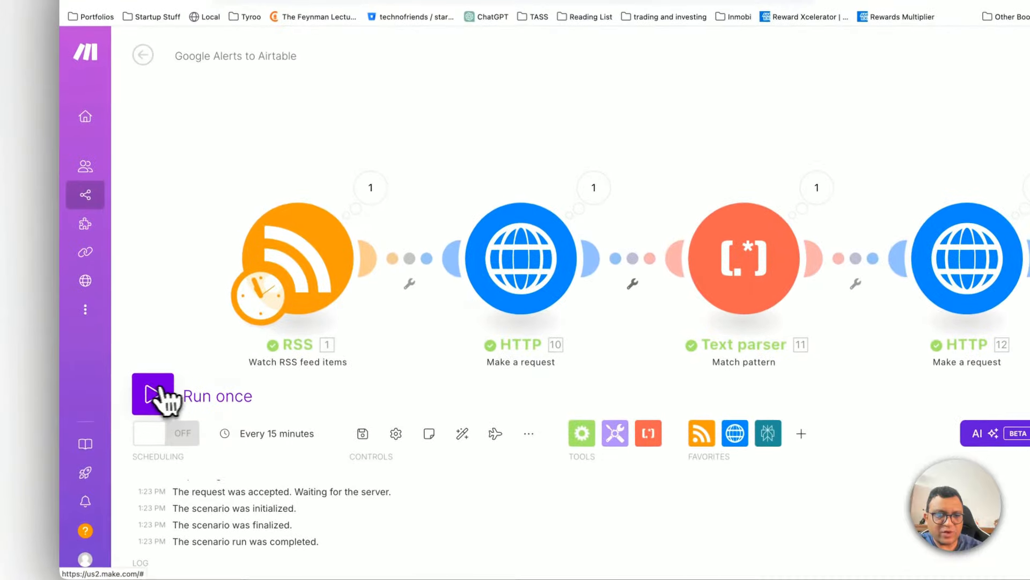
Step: Run the scenario once despite the transformer warning and examine the error details of the second HTTP module
{"action": "left_click", "coordinate": [134, 337]}
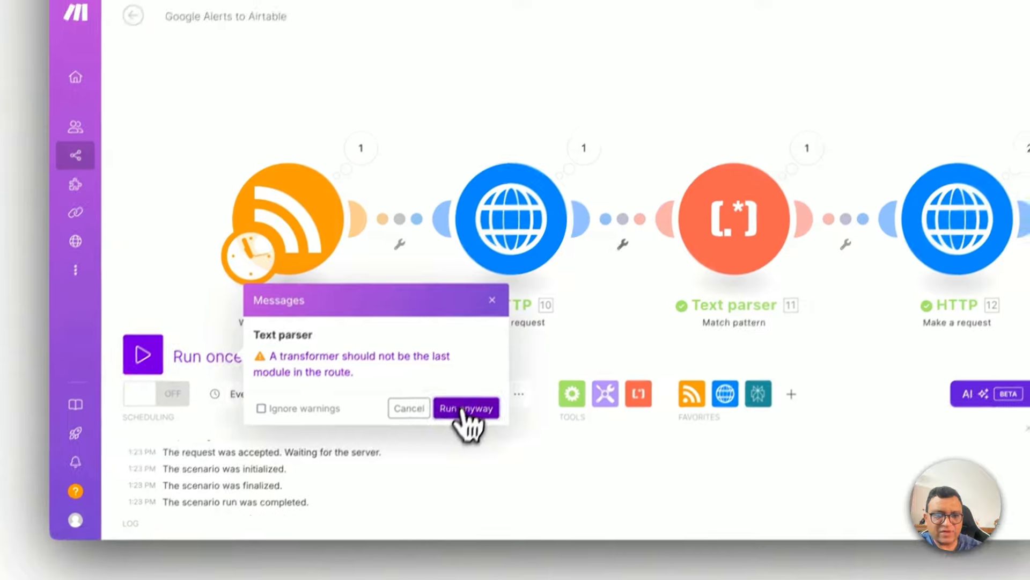
{"action": "left_click", "coordinate": [465, 409]}
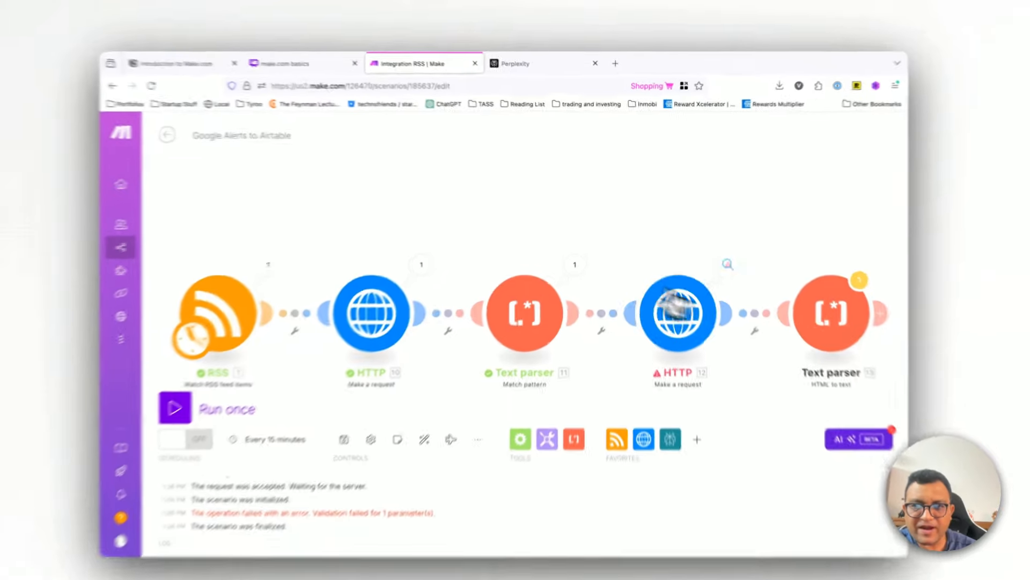
{"action": "left_click", "coordinate": [719, 254]}
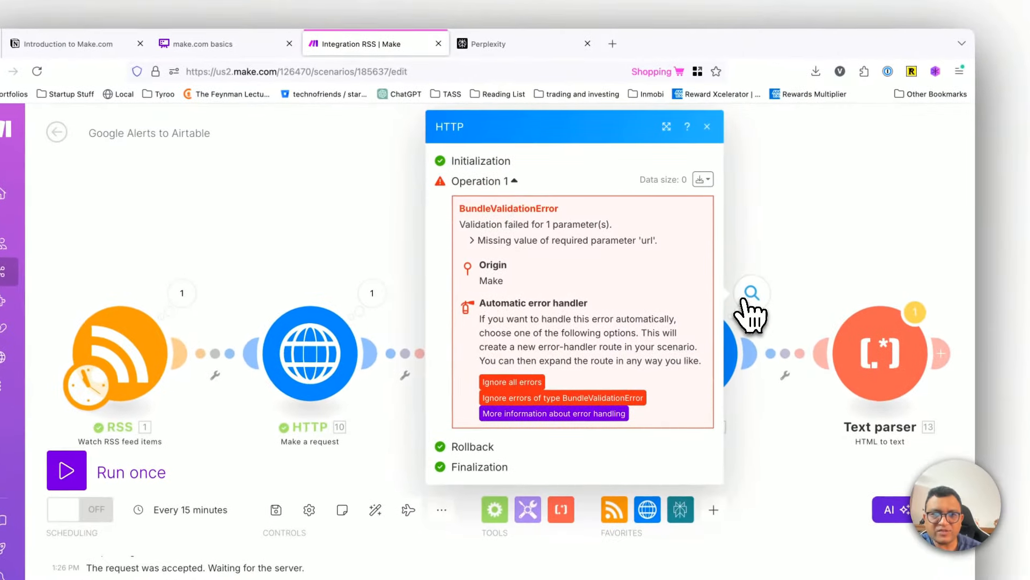
{"action": "left_click", "coordinate": [707, 126]}
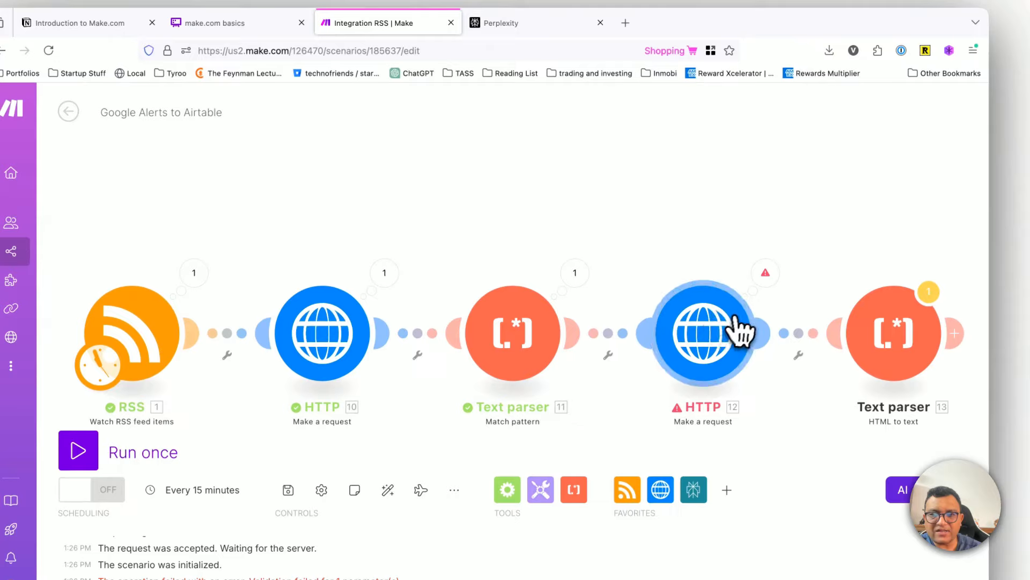
{"action": "left_click", "coordinate": [741, 331]}
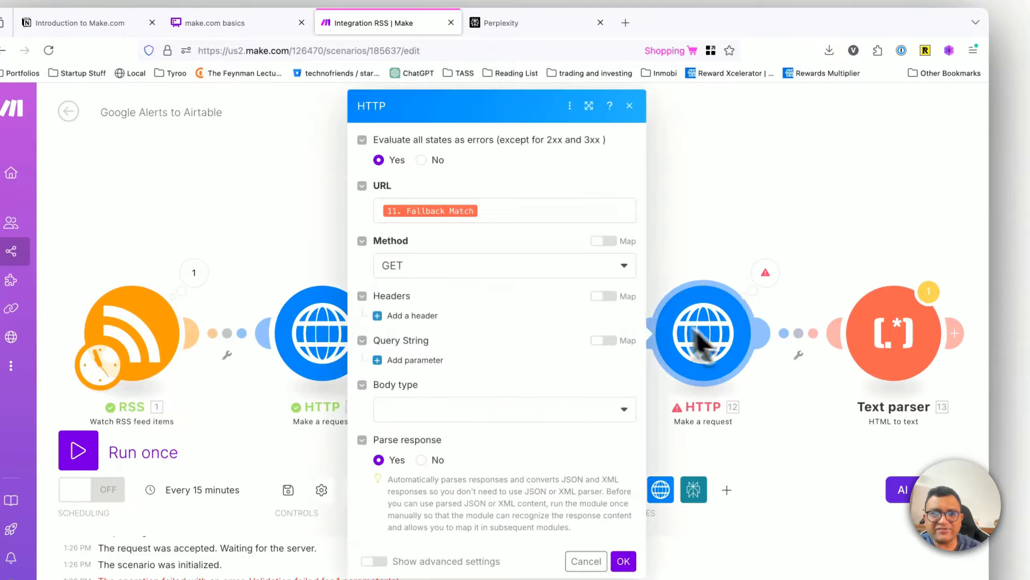
{"action": "left_click", "coordinate": [492, 217]}
{"action": "key", "text": "BackSpace"}
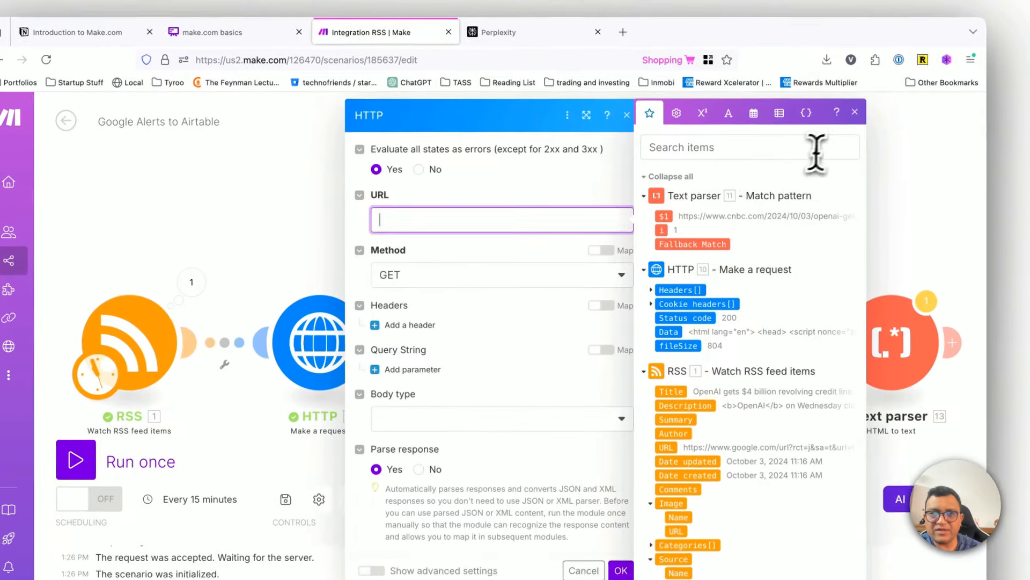
{"action": "left_click", "coordinate": [858, 103]}
{"action": "left_click", "coordinate": [629, 107]}
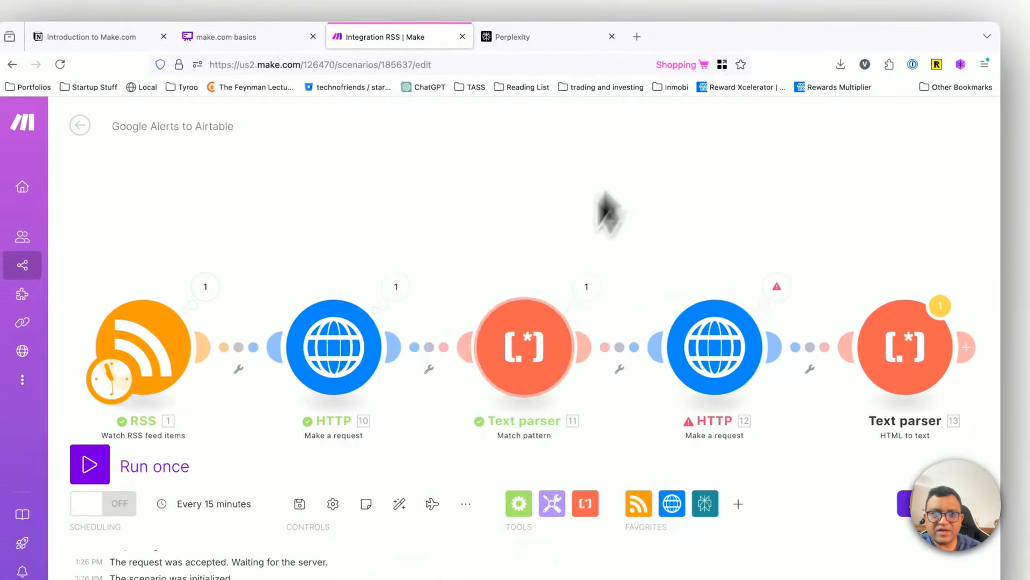
Step: Inspect the output bundle of the Match pattern module to see which field holds the extracted article URL
{"action": "left_click", "coordinate": [588, 287]}
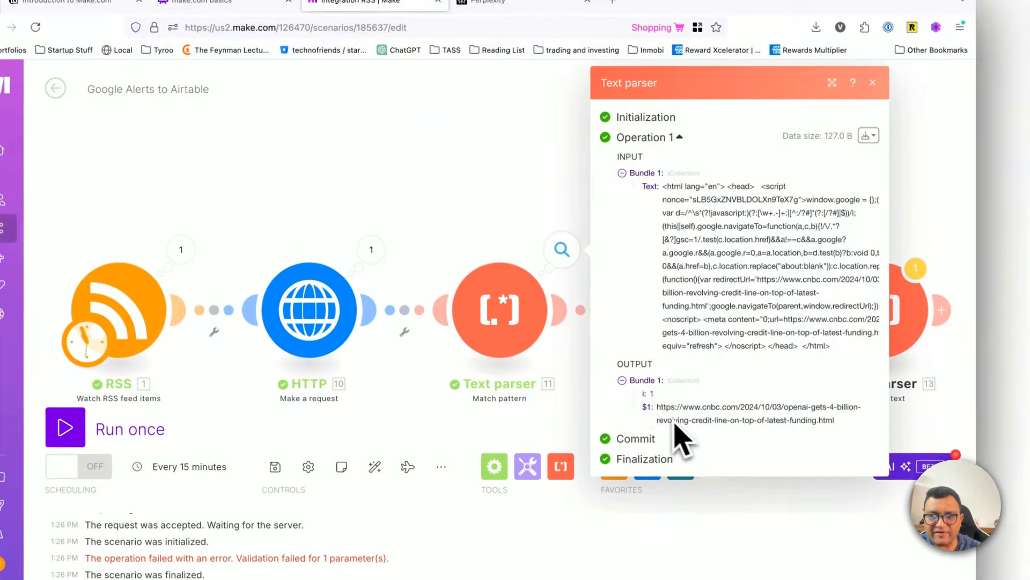
{"action": "left_click_drag", "start_coordinate": [685, 444], "coordinate": [830, 457]}
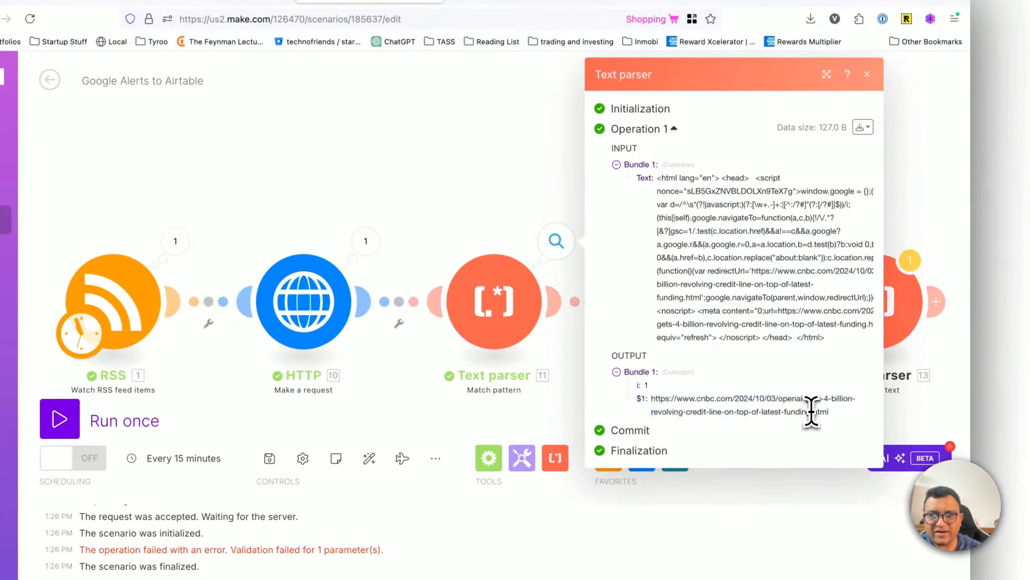
{"action": "left_click", "coordinate": [867, 74]}
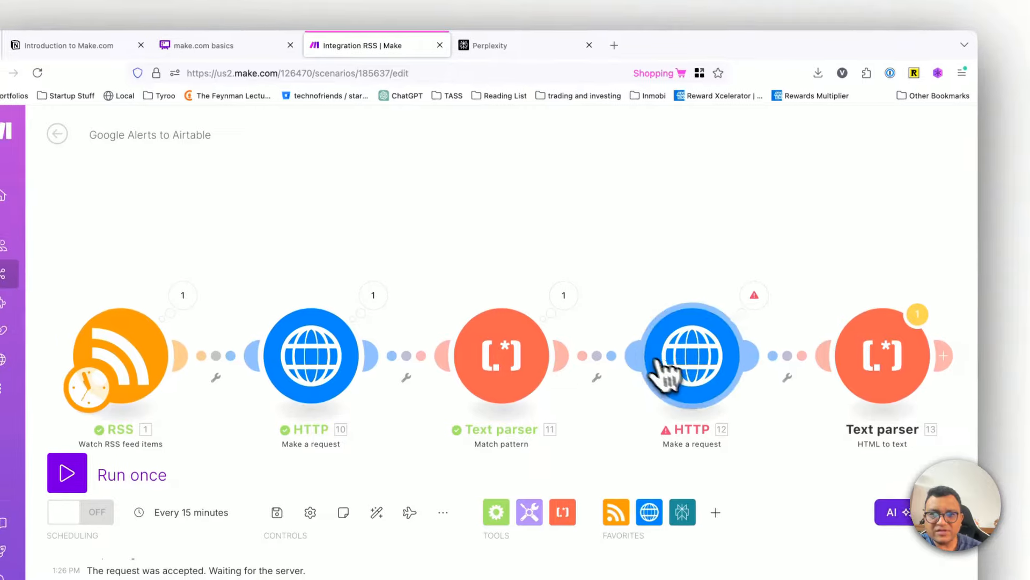
{"action": "left_click", "coordinate": [681, 321]}
{"action": "left_click", "coordinate": [492, 231]}
{"action": "key", "text": "BackSpace"}
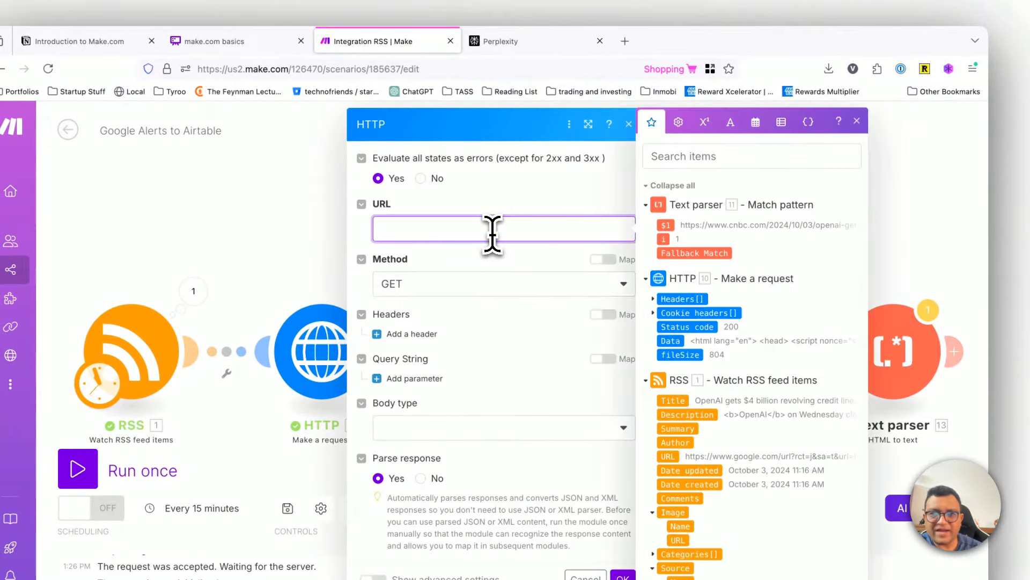
{"action": "left_click", "coordinate": [857, 120]}
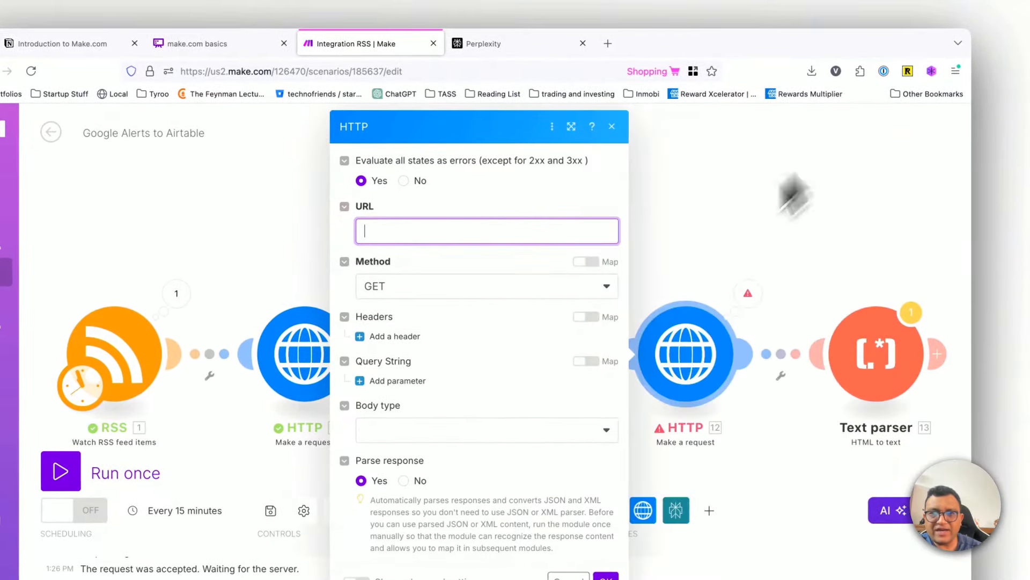
Step: Delete the second HTTP request module despite the reference warning, and delete the HTML to text module after it
{"action": "right_click", "coordinate": [674, 346]}
{"action": "left_click", "coordinate": [725, 472]}
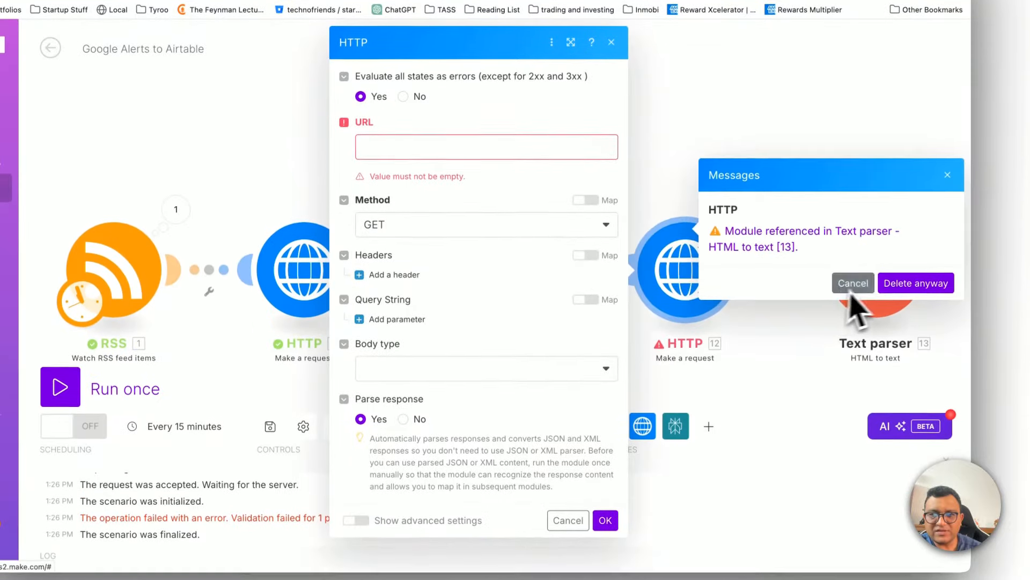
{"action": "left_click", "coordinate": [915, 370]}
{"action": "right_click", "coordinate": [870, 270]}
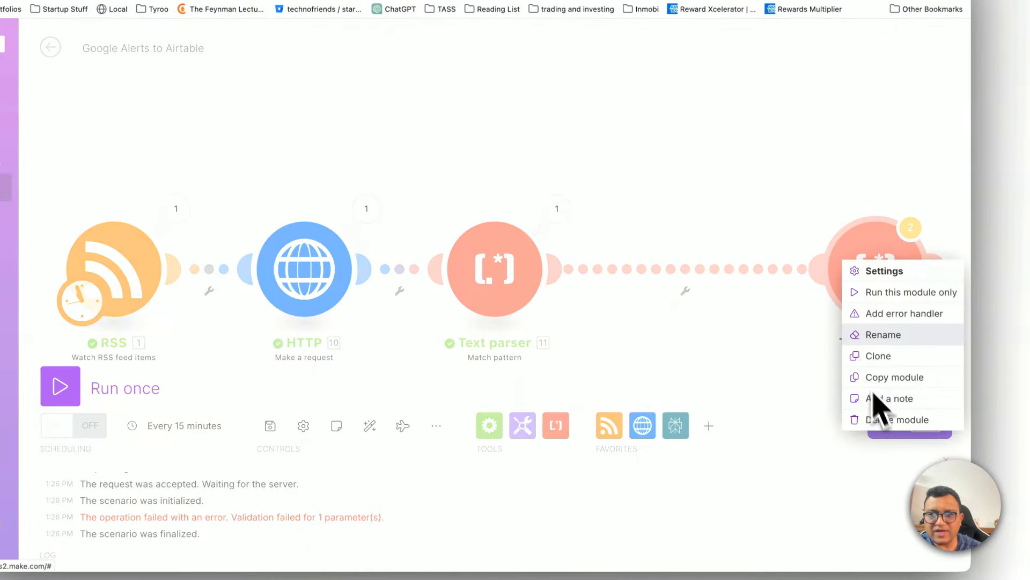
{"action": "left_click", "coordinate": [863, 418]}
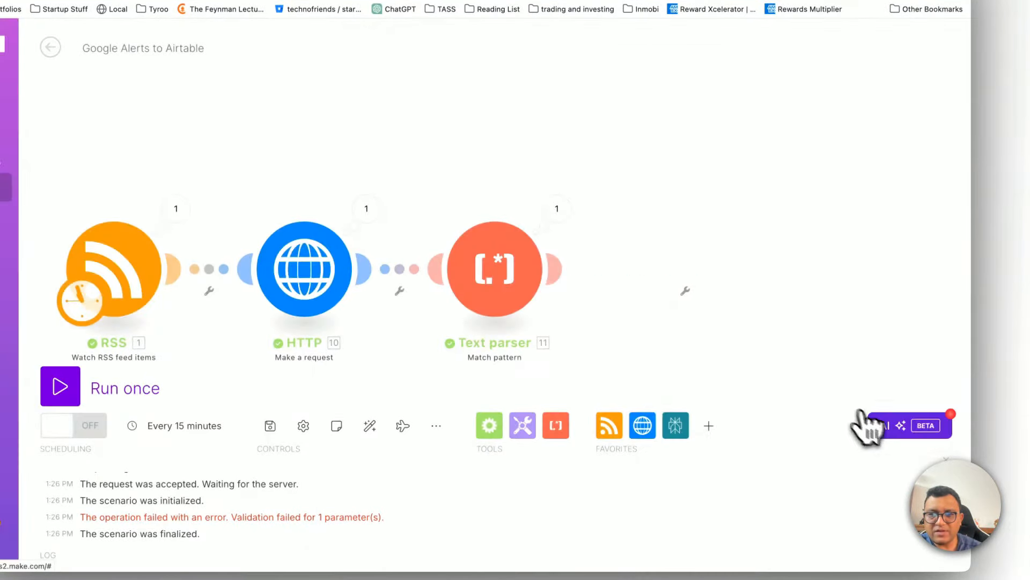
{"action": "left_click", "coordinate": [567, 269]}
{"action": "left_click", "coordinate": [690, 268]}
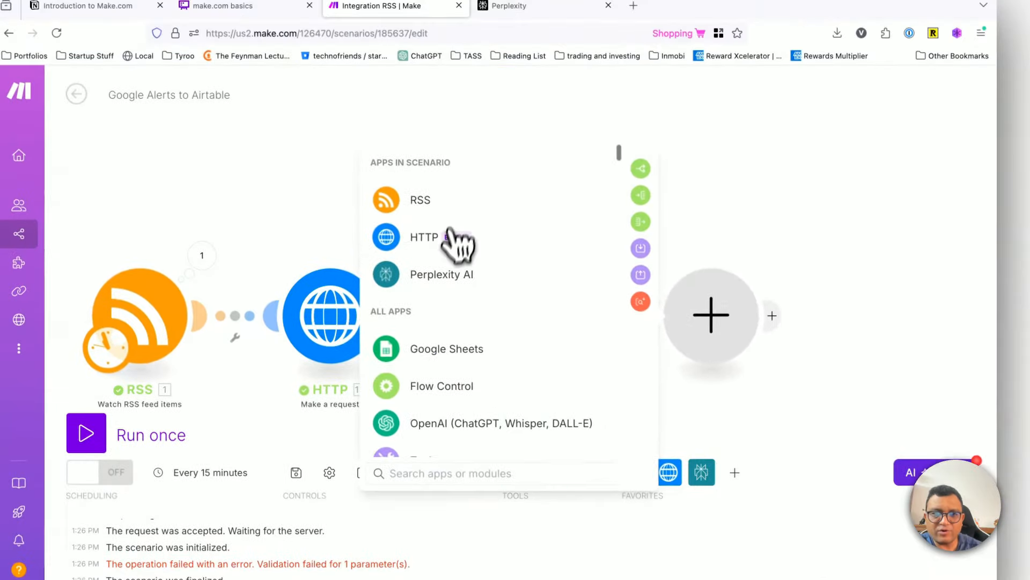
{"action": "left_click", "coordinate": [429, 188]}
{"action": "scroll", "coordinate": [445, 376], "scroll_direction": "down", "scroll_amount": 5}
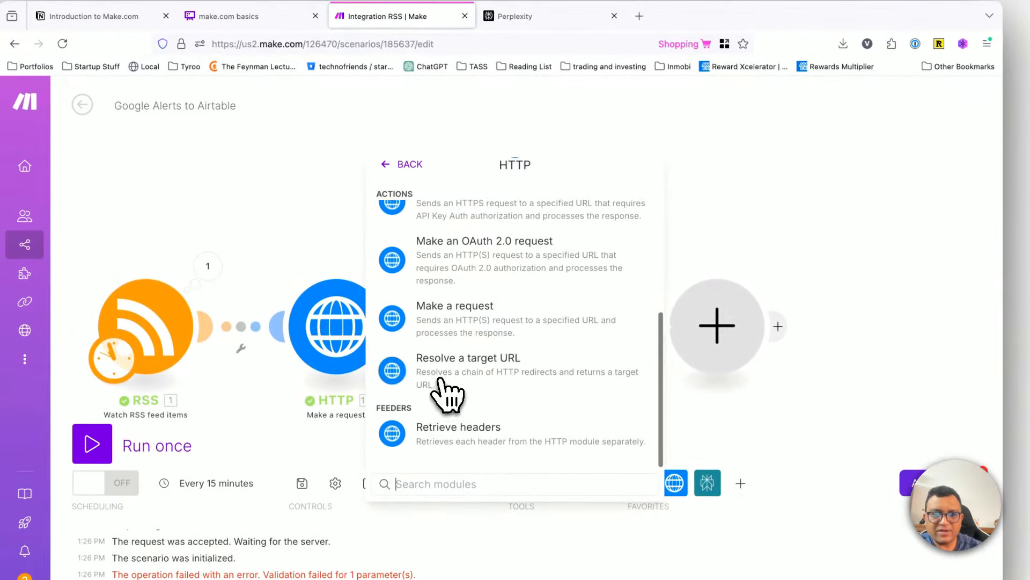
{"action": "left_click", "coordinate": [460, 335]}
{"action": "left_click", "coordinate": [505, 209]}
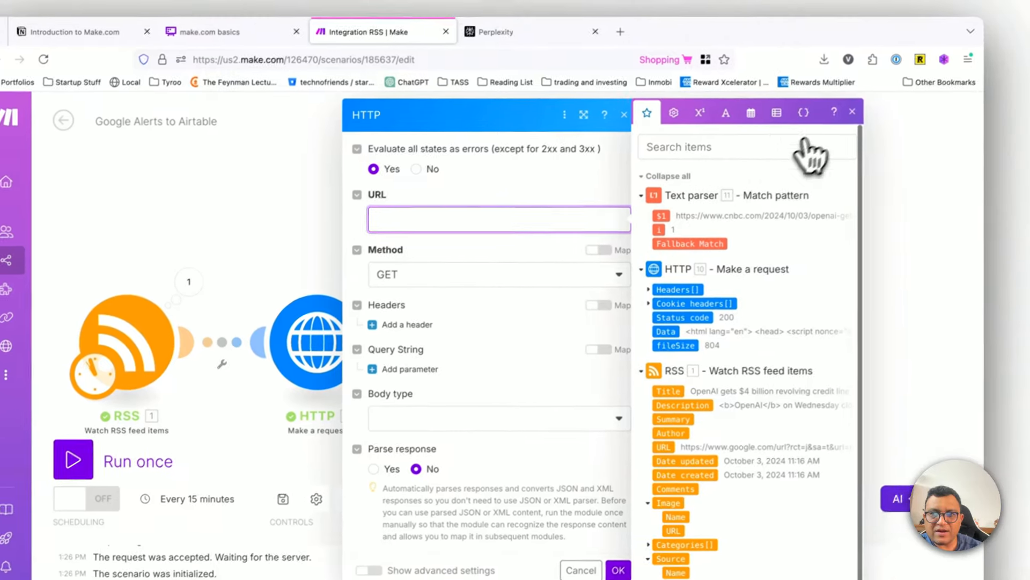
{"action": "left_click", "coordinate": [871, 96]}
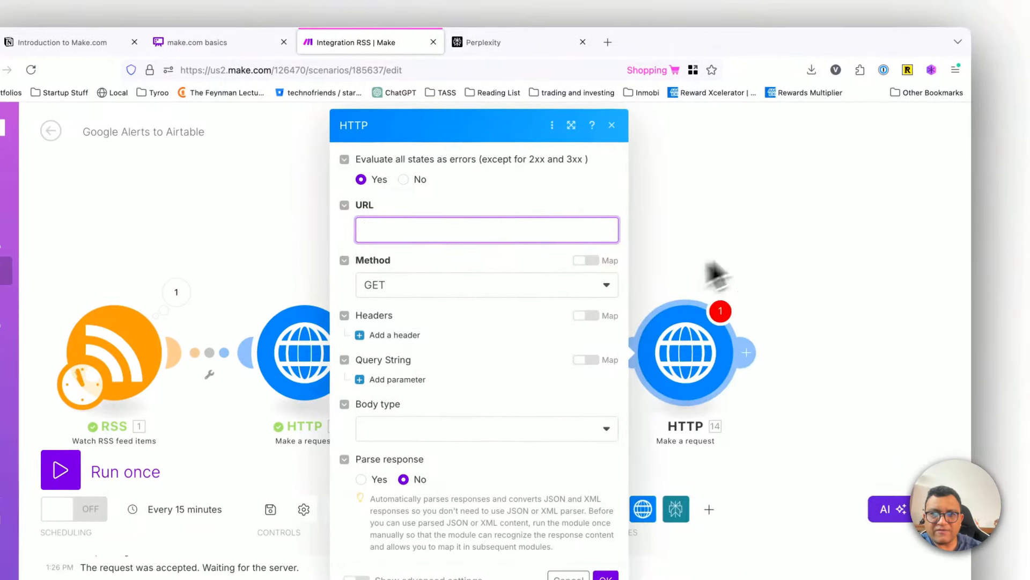
{"action": "left_click", "coordinate": [734, 291]}
{"action": "right_click", "coordinate": [690, 322]}
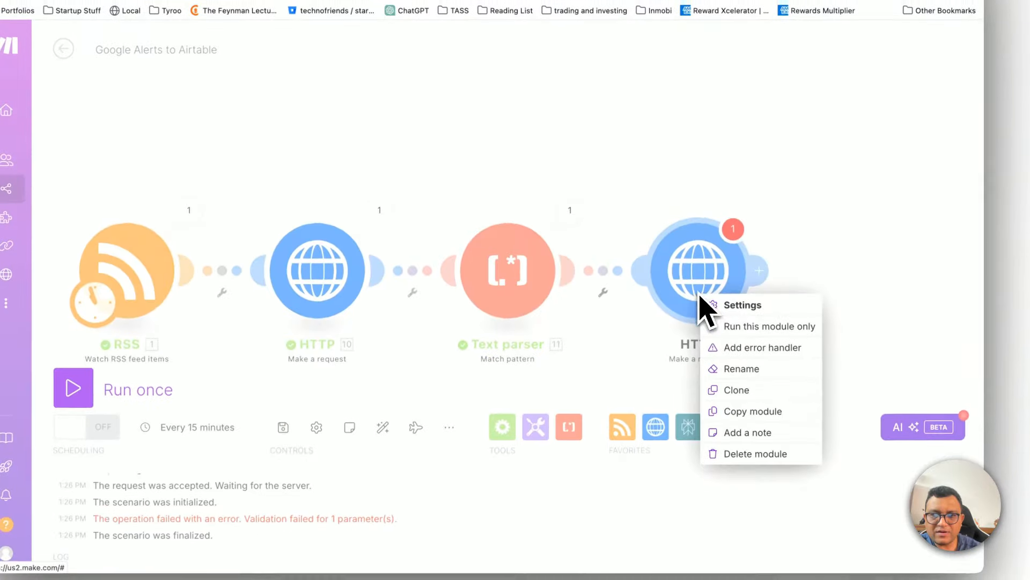
{"action": "left_click", "coordinate": [722, 535]}
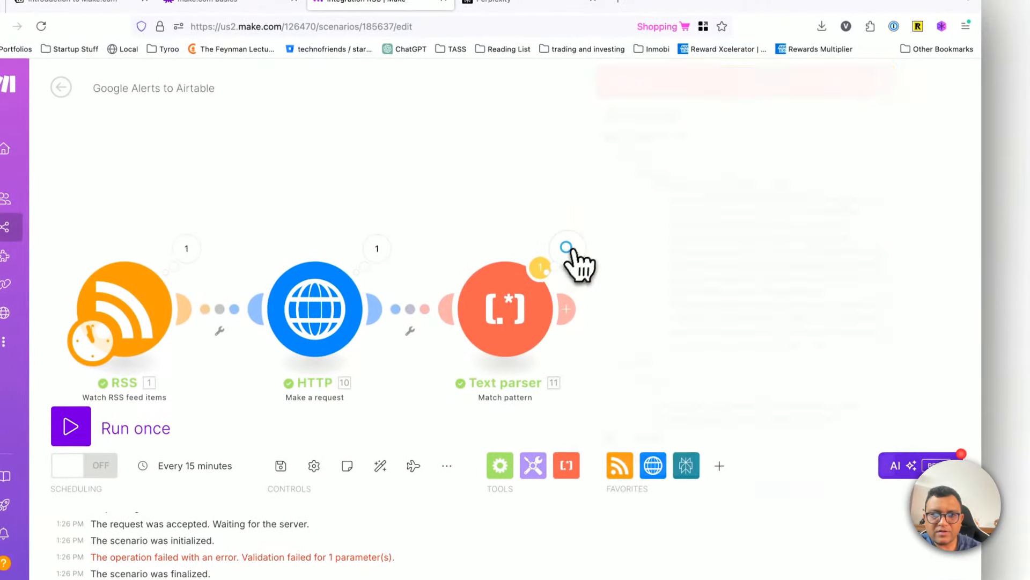
Step: Recheck the Match pattern module's output bundle and save the scenario despite the transformer warning
{"action": "left_click", "coordinate": [568, 244]}
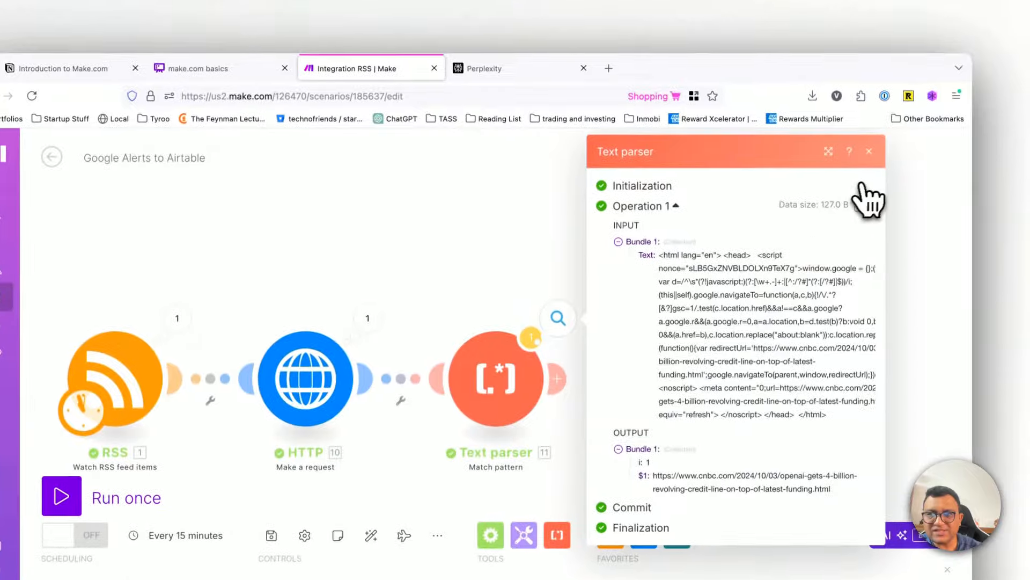
{"action": "left_click", "coordinate": [879, 81]}
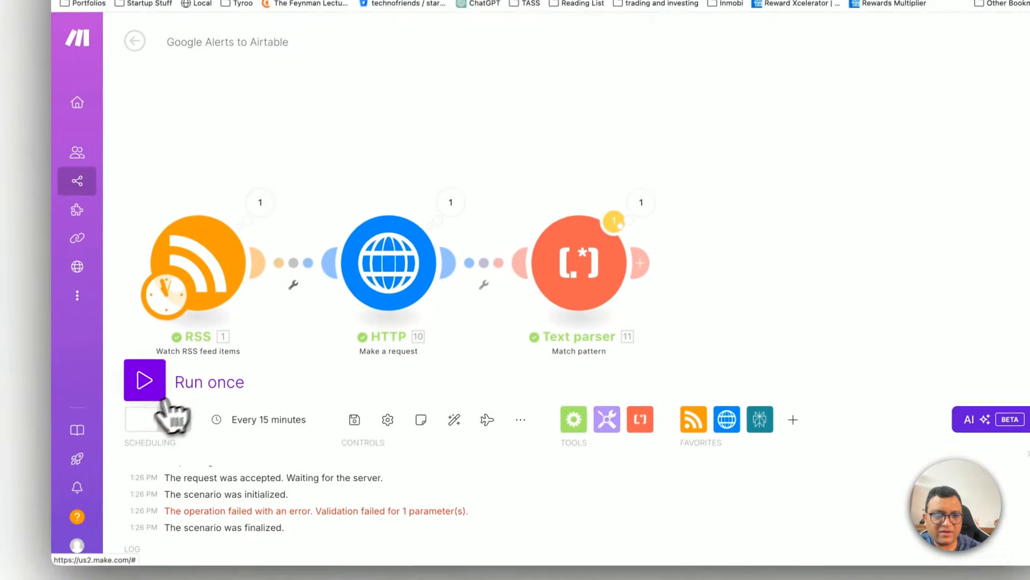
{"action": "left_click", "coordinate": [334, 466]}
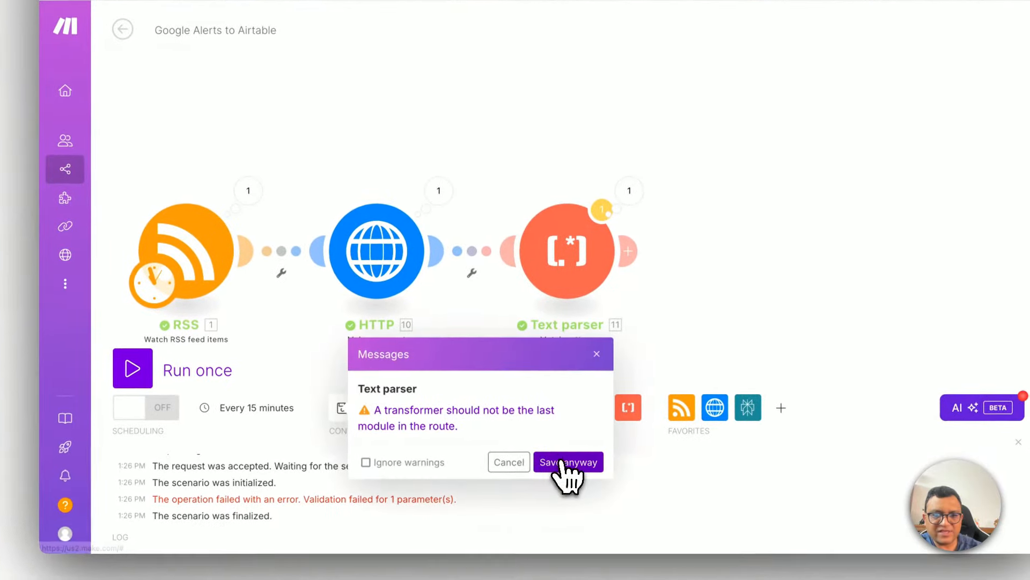
{"action": "left_click", "coordinate": [577, 463]}
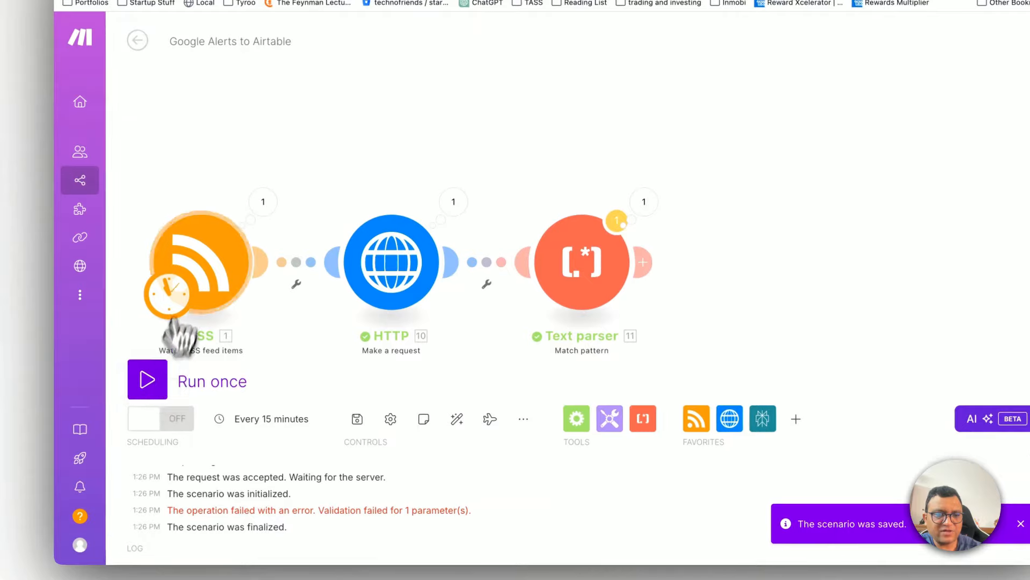
Step: Set the RSS module to start from the selected first feed item, the CNBC article on OpenAI's $4 billion credit line
{"action": "right_click", "coordinate": [194, 268]}
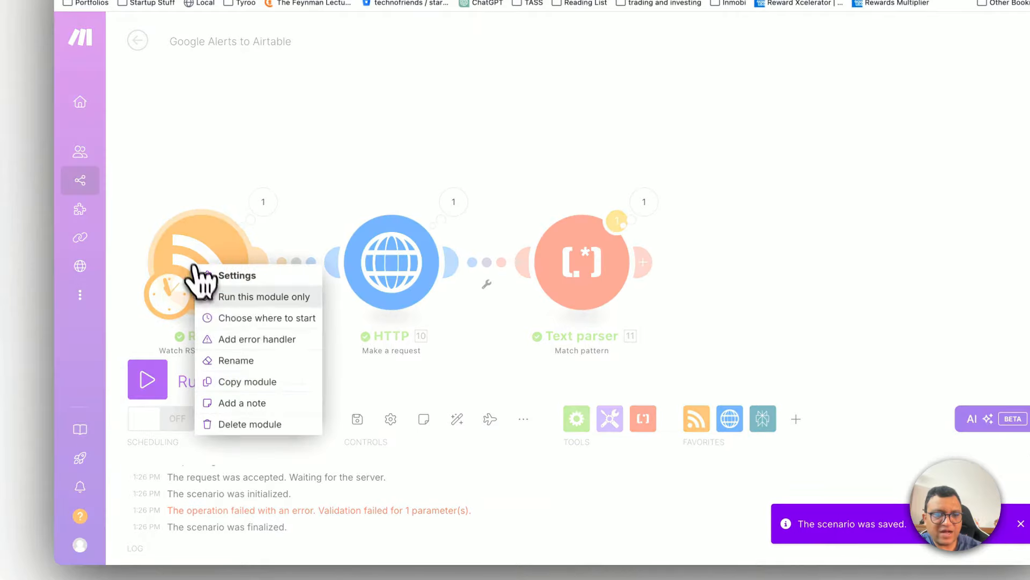
{"action": "left_click", "coordinate": [250, 317]}
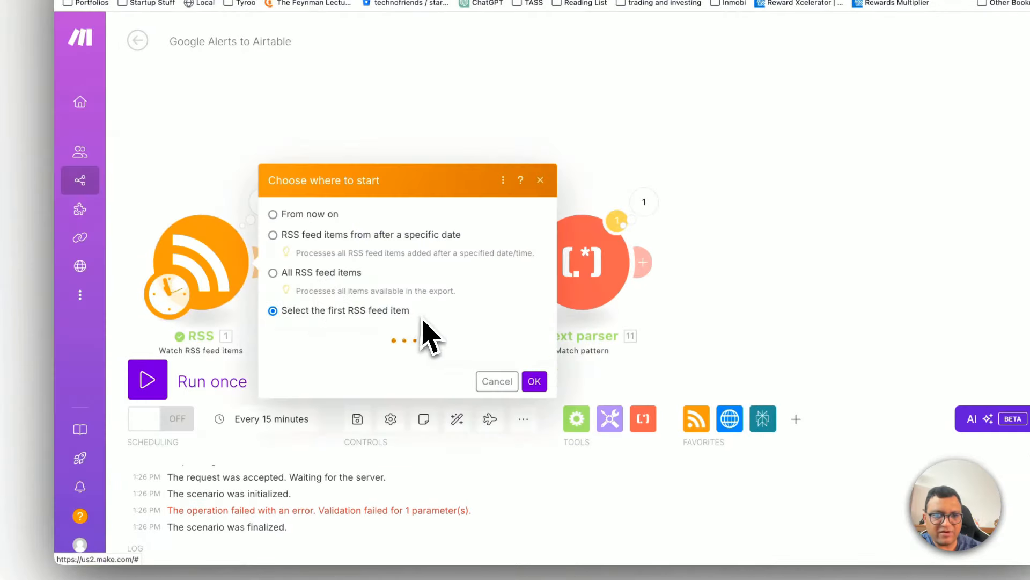
{"action": "left_click", "coordinate": [404, 232]}
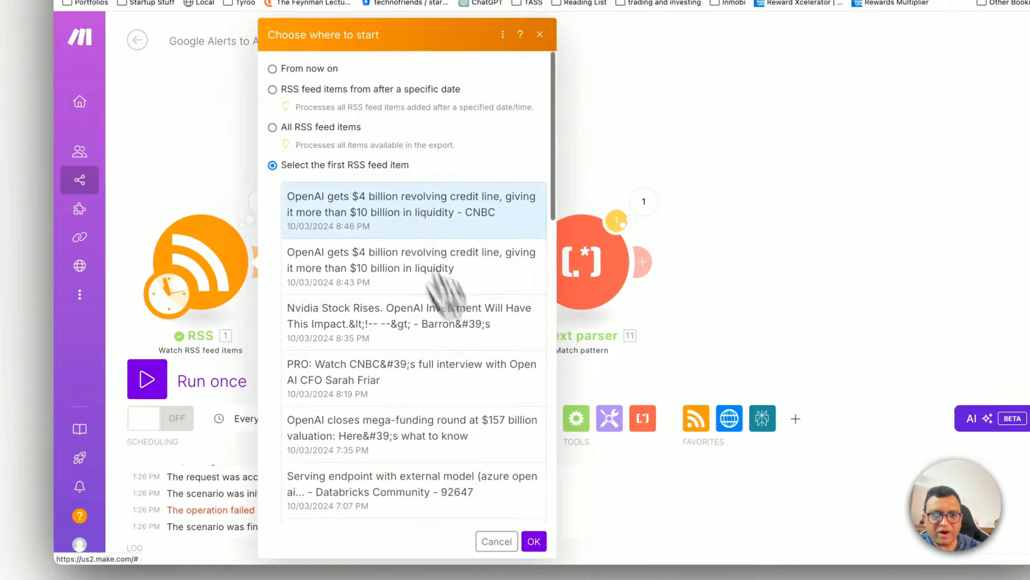
{"action": "left_click", "coordinate": [534, 542]}
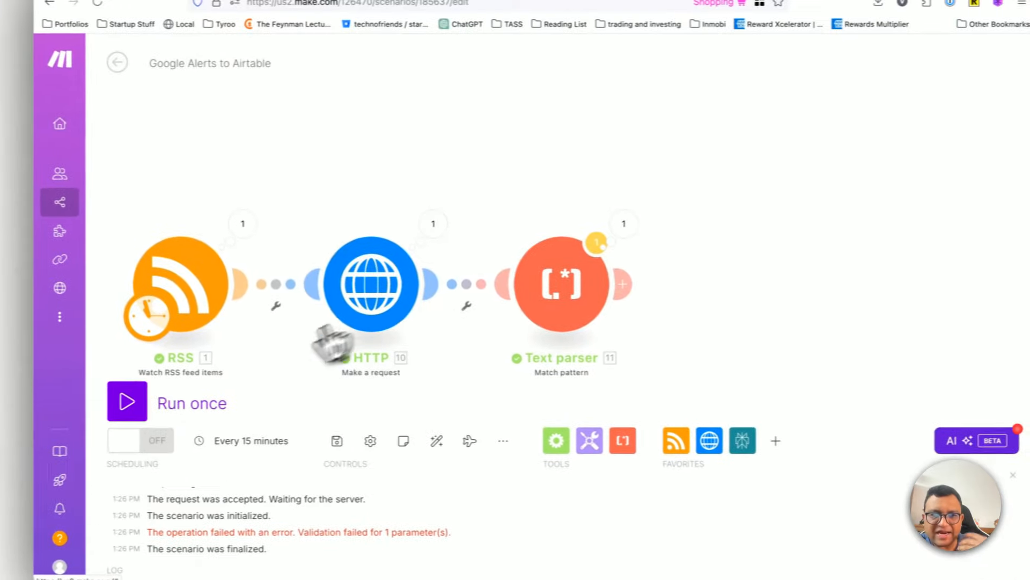
Step: Run the three-module scenario once despite the transformer warning and check the Match pattern module's output
{"action": "left_click", "coordinate": [103, 369]}
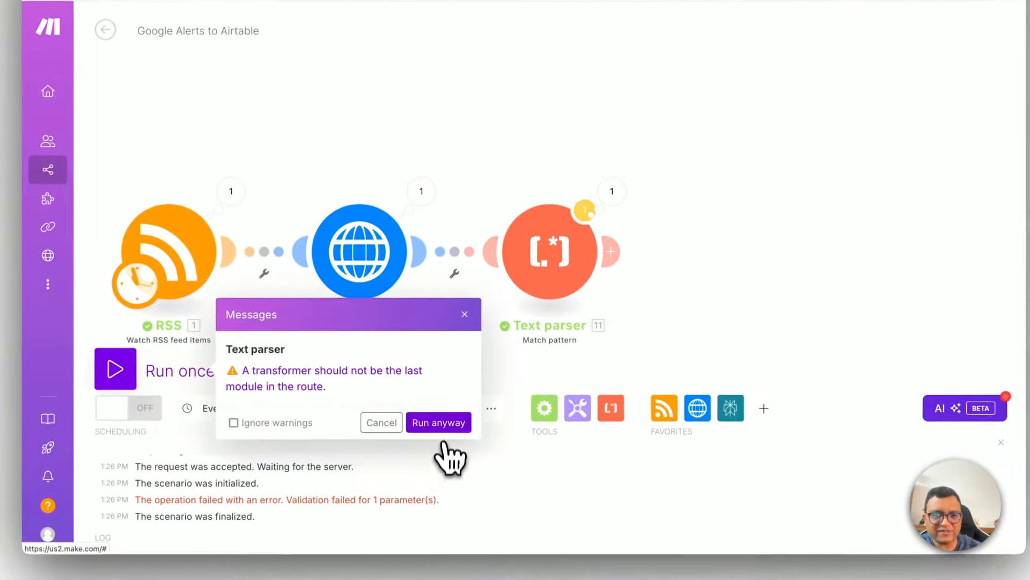
{"action": "left_click", "coordinate": [474, 450]}
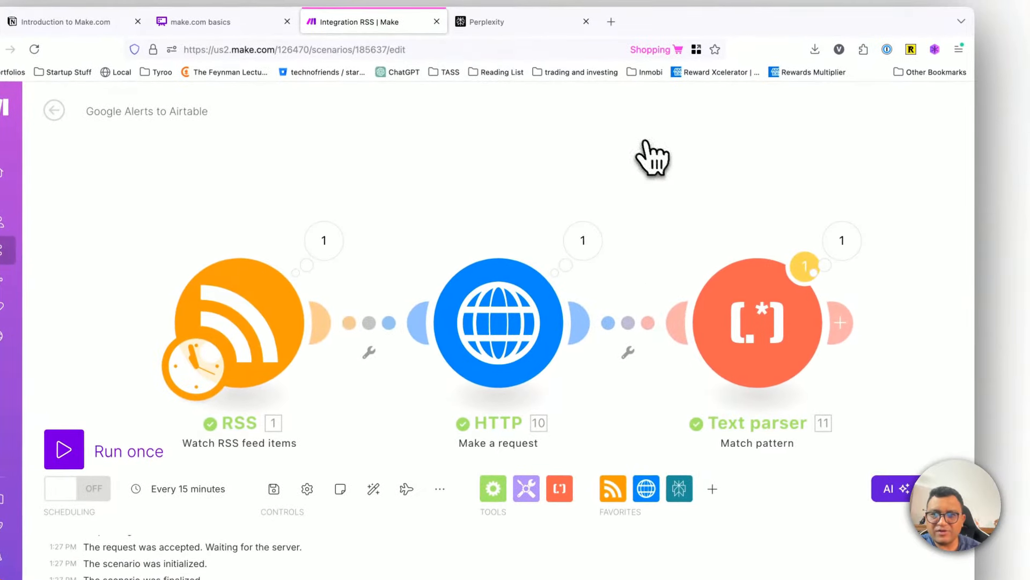
{"action": "left_click", "coordinate": [802, 220]}
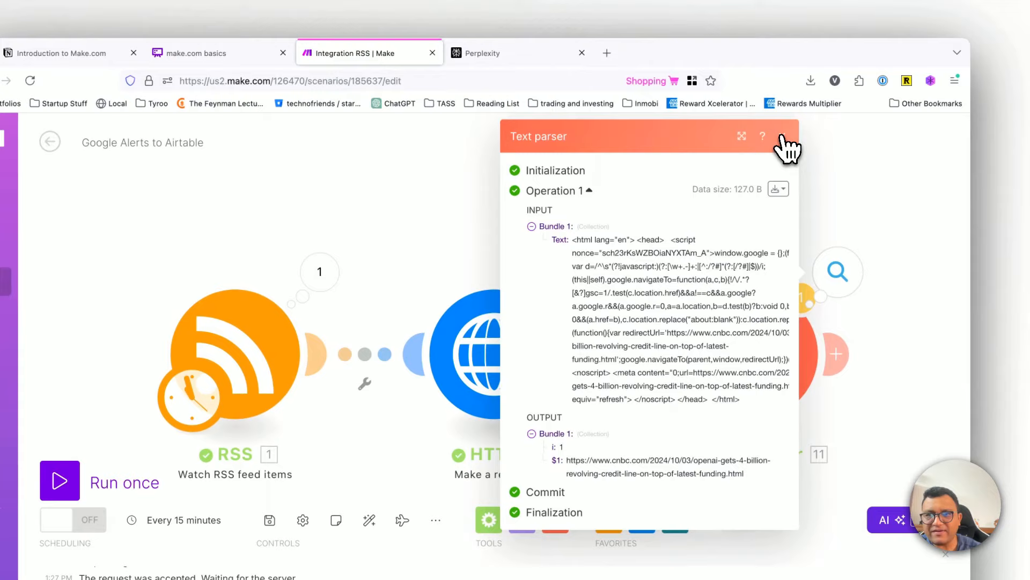
{"action": "left_click", "coordinate": [791, 96]}
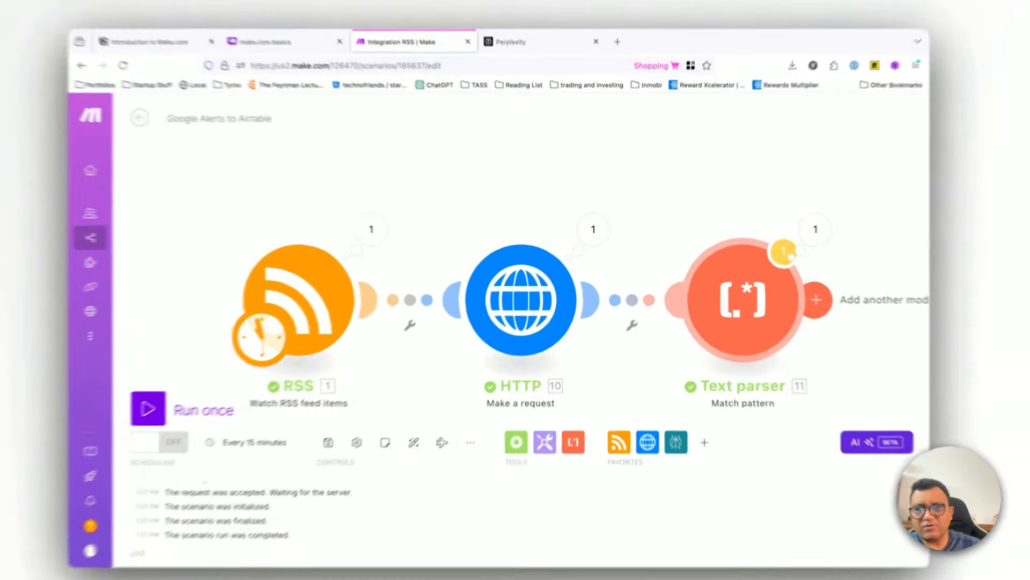
Step: Add an HTTP Make a request module after the Match pattern module
{"action": "left_click", "coordinate": [787, 291]}
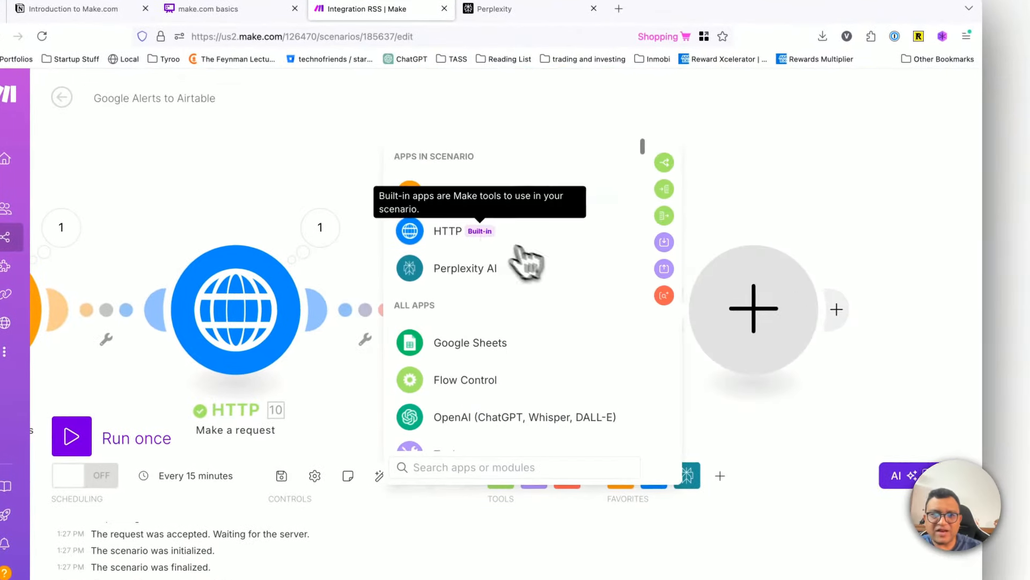
{"action": "left_click", "coordinate": [485, 235]}
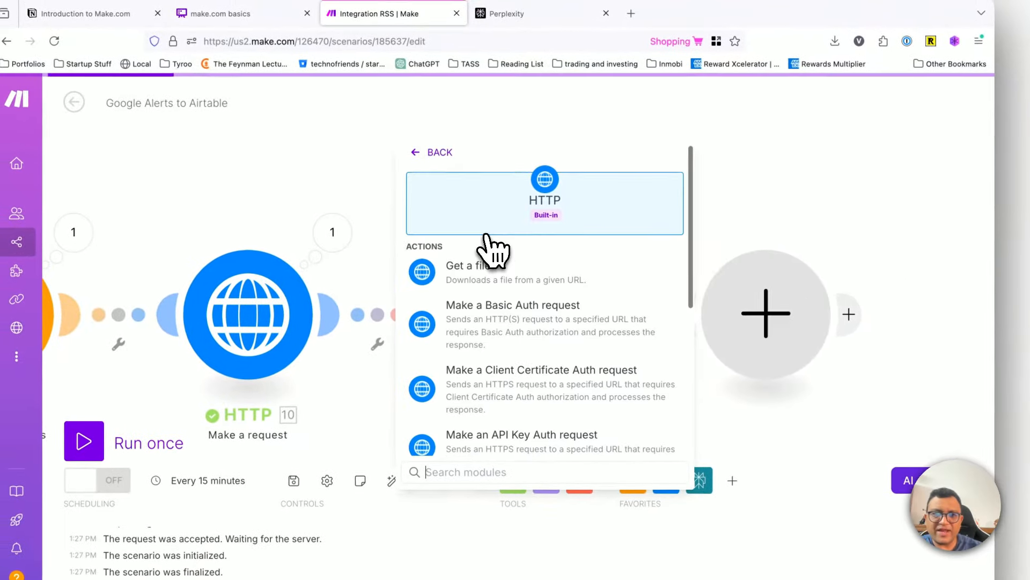
{"action": "scroll", "coordinate": [468, 325], "scroll_direction": "down", "scroll_amount": 5}
{"action": "left_click", "coordinate": [466, 312]}
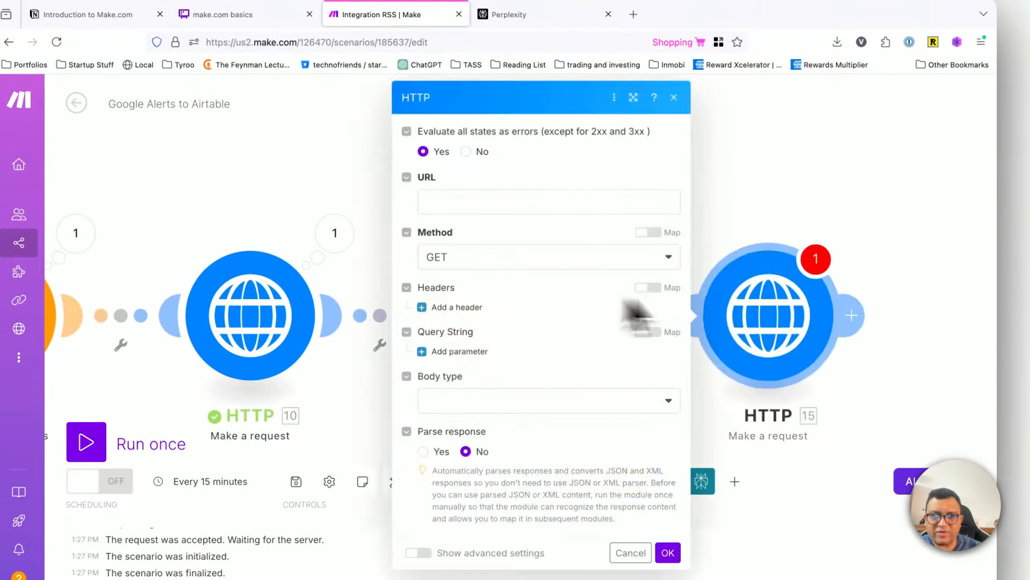
Step: Map the Match pattern module's $1 output as the URL of the new HTTP request module and accept its settings
{"action": "left_click", "coordinate": [453, 204]}
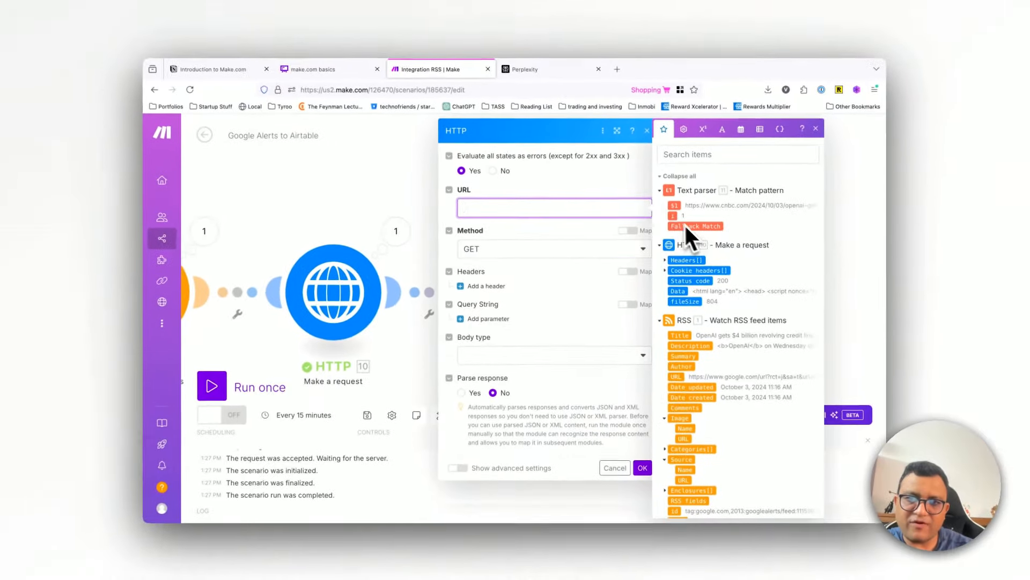
{"action": "left_click", "coordinate": [673, 206]}
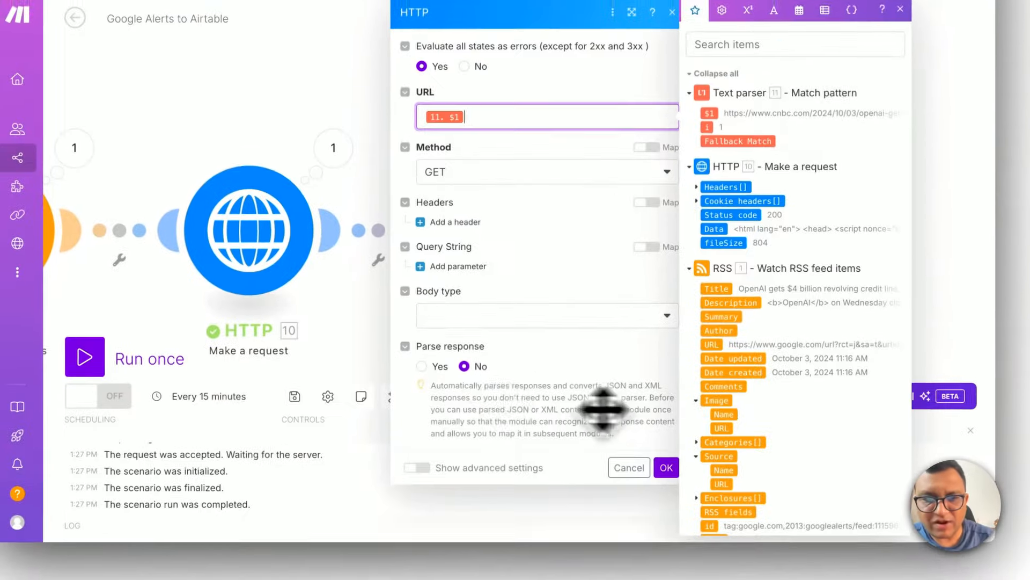
{"action": "left_click", "coordinate": [401, 461]}
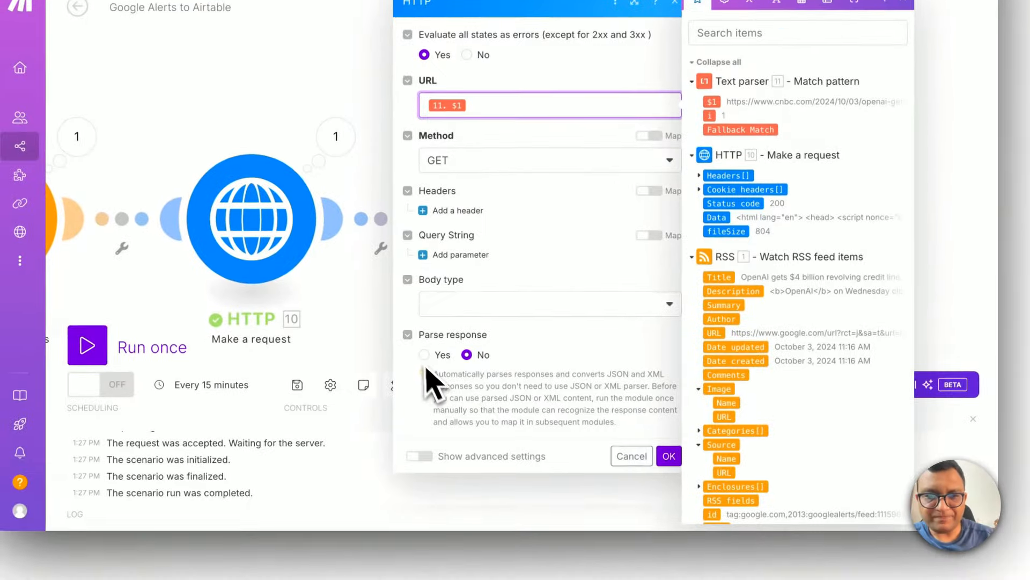
{"action": "left_click", "coordinate": [667, 455]}
Step: Add a Text parser HTML to text module after the second HTTP module and map that request's Data as its HTML
{"action": "left_click", "coordinate": [853, 218]}
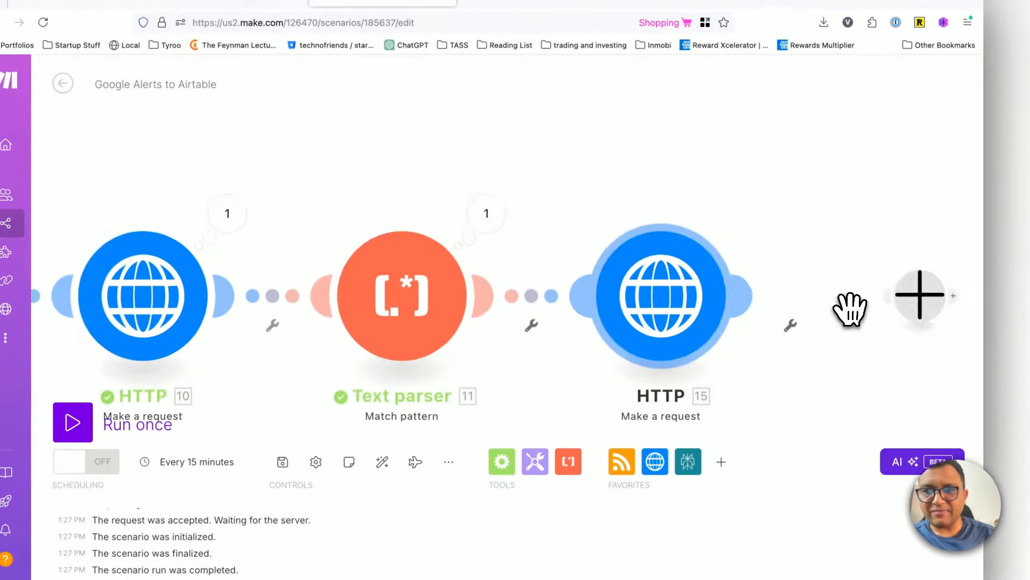
{"action": "type", "text": "text"}
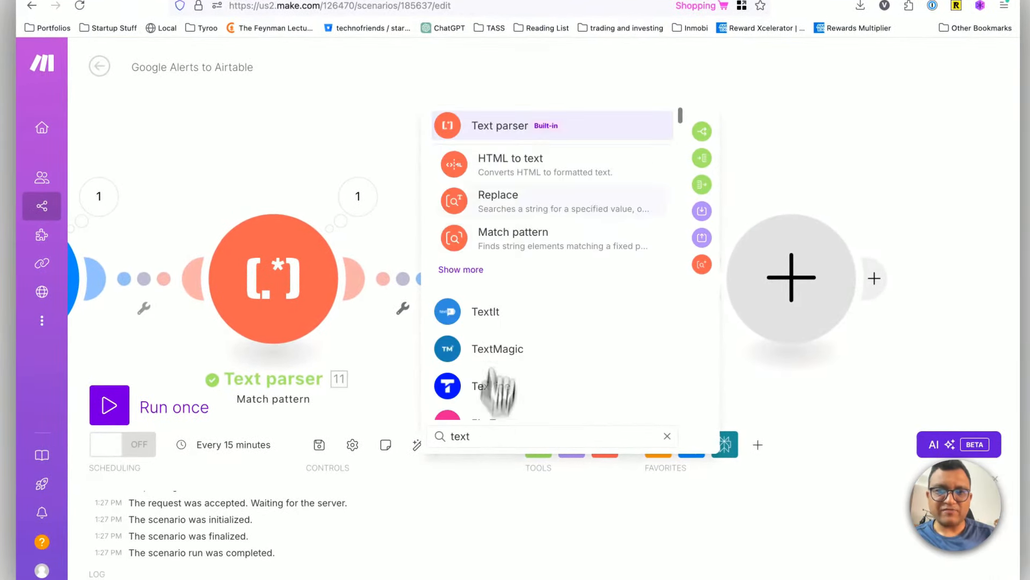
{"action": "key", "text": "Escape"}
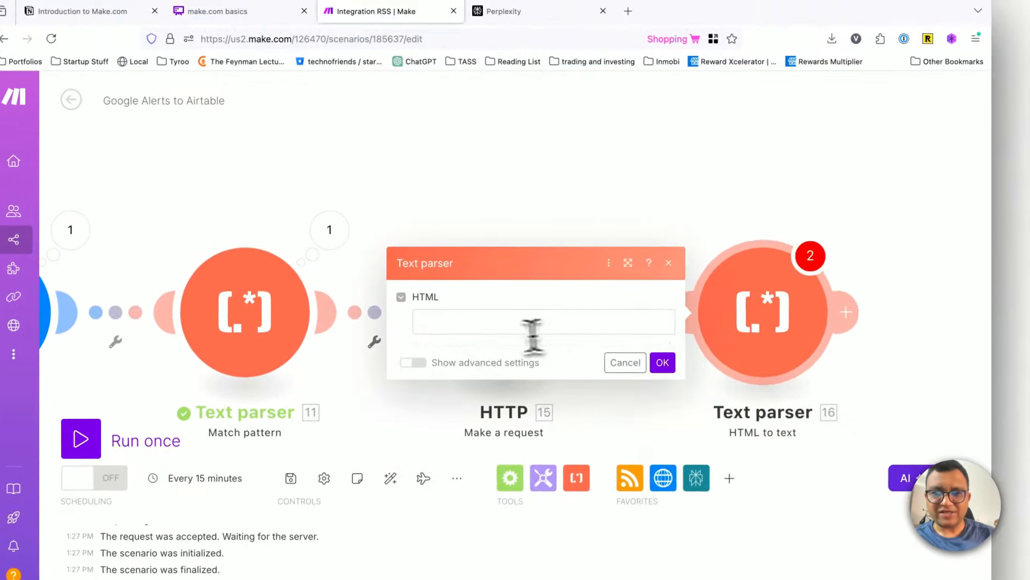
{"action": "left_click", "coordinate": [493, 325]}
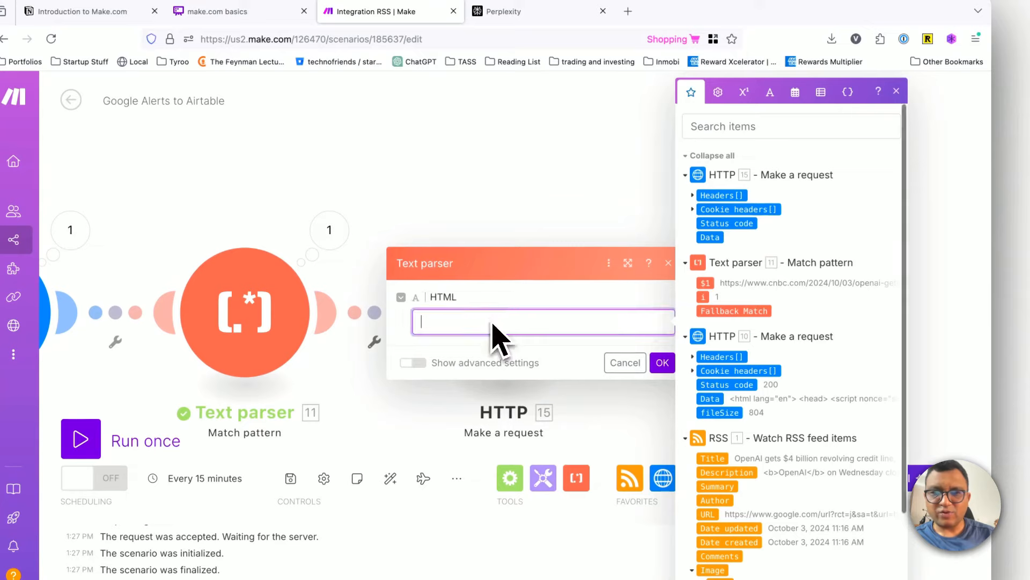
{"action": "left_click", "coordinate": [710, 237]}
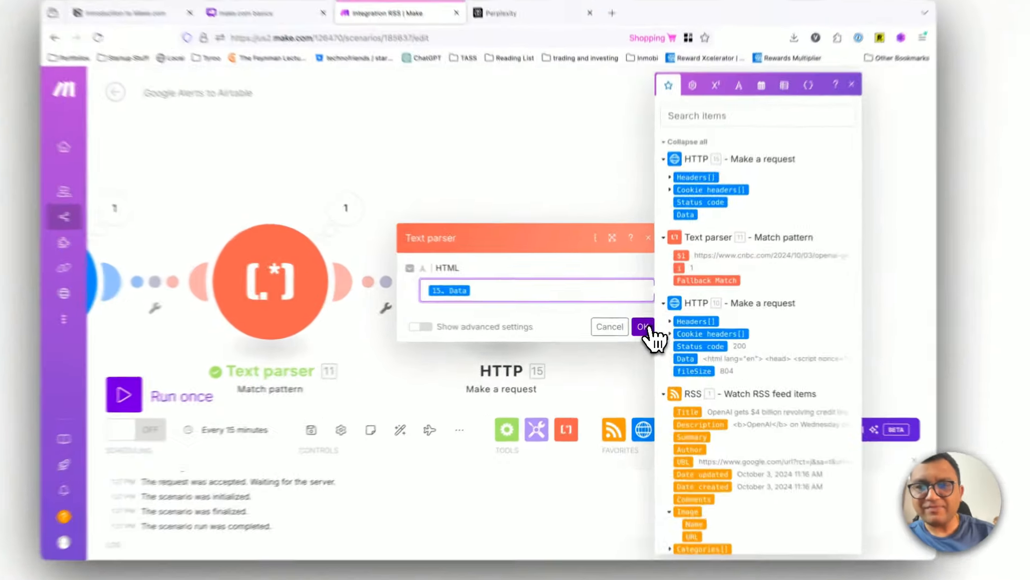
{"action": "left_click", "coordinate": [644, 327]}
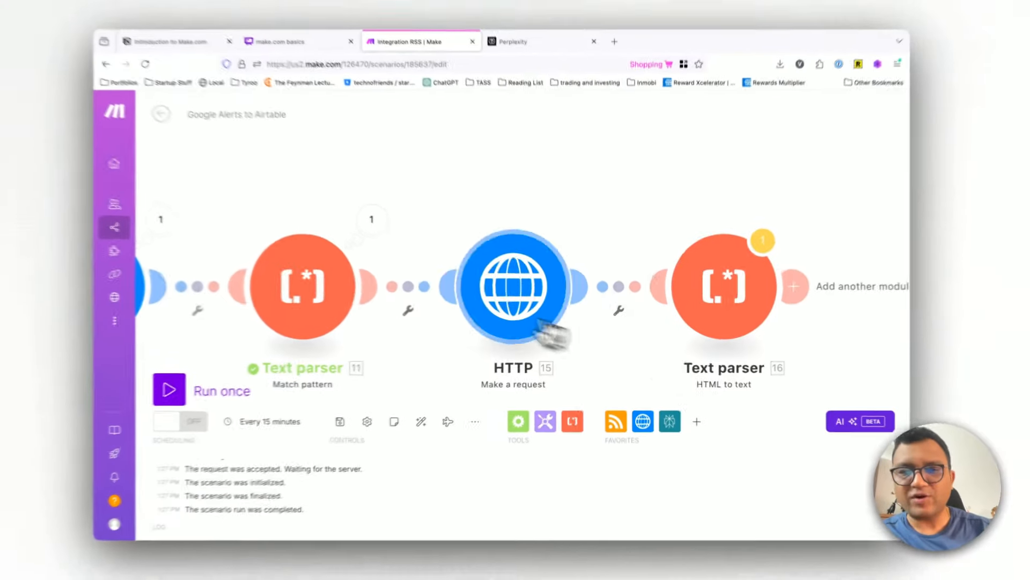
Step: Move the second HTTP module out of line and auto-align the scenario's modules
{"action": "scroll", "coordinate": [433, 349], "scroll_direction": "left", "scroll_amount": 10}
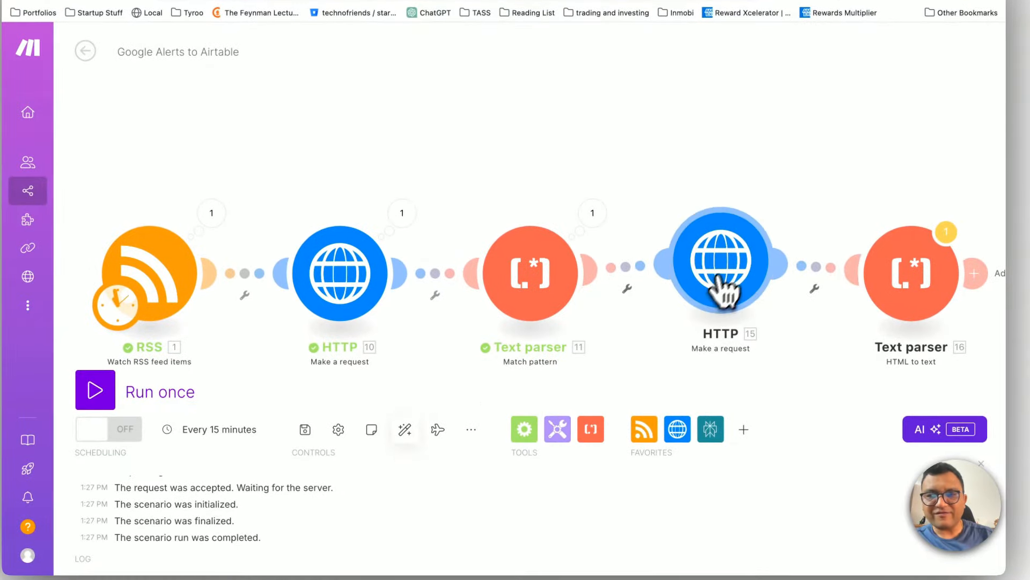
{"action": "left_click_drag", "start_coordinate": [723, 291], "coordinate": [728, 146]}
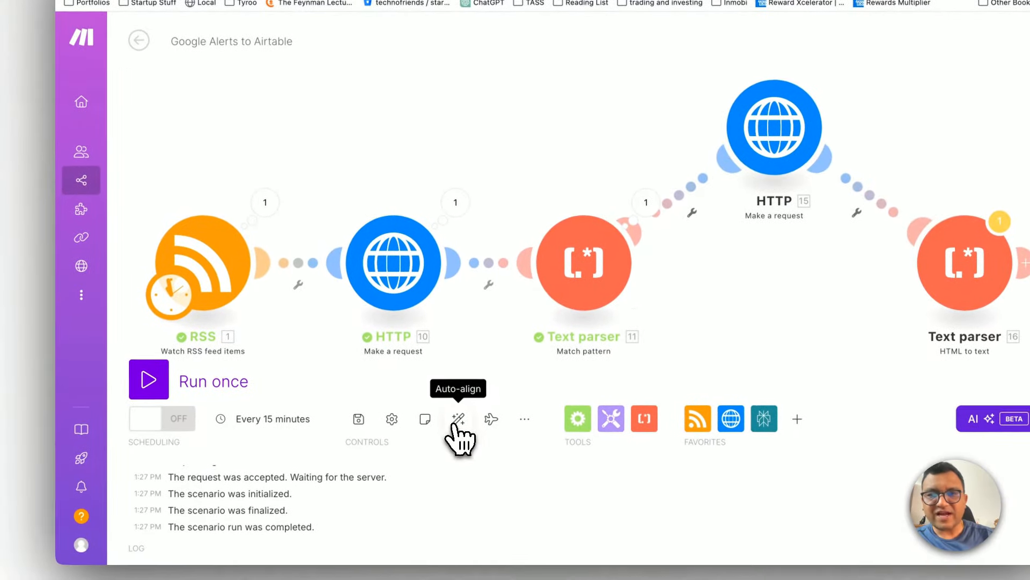
{"action": "left_click", "coordinate": [457, 421]}
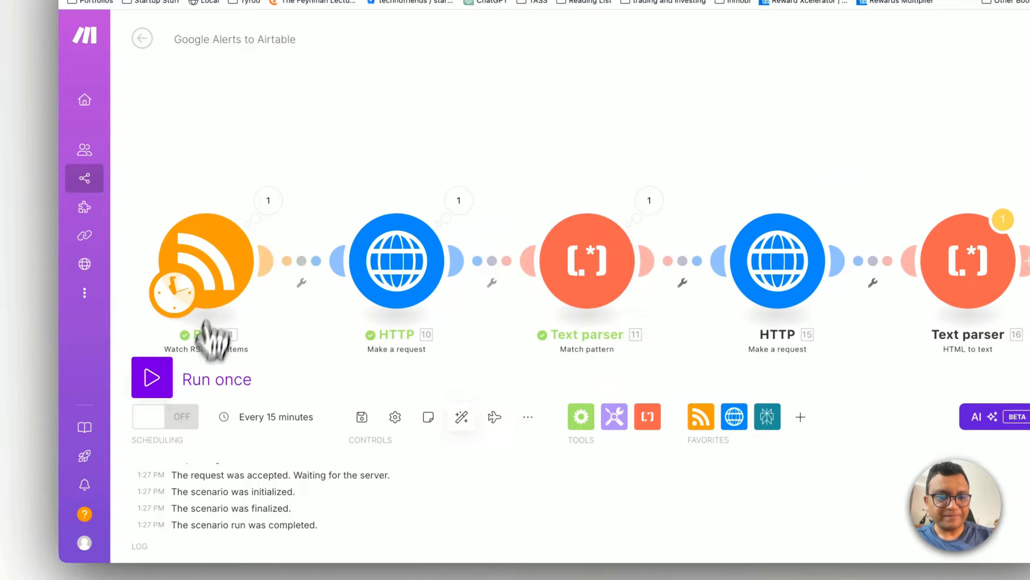
Step: Set the RSS module to start from the first listed feed item, the CNBC article on OpenAI's $4 billion revolving credit line
{"action": "right_click", "coordinate": [218, 249]}
{"action": "left_click", "coordinate": [244, 288]}
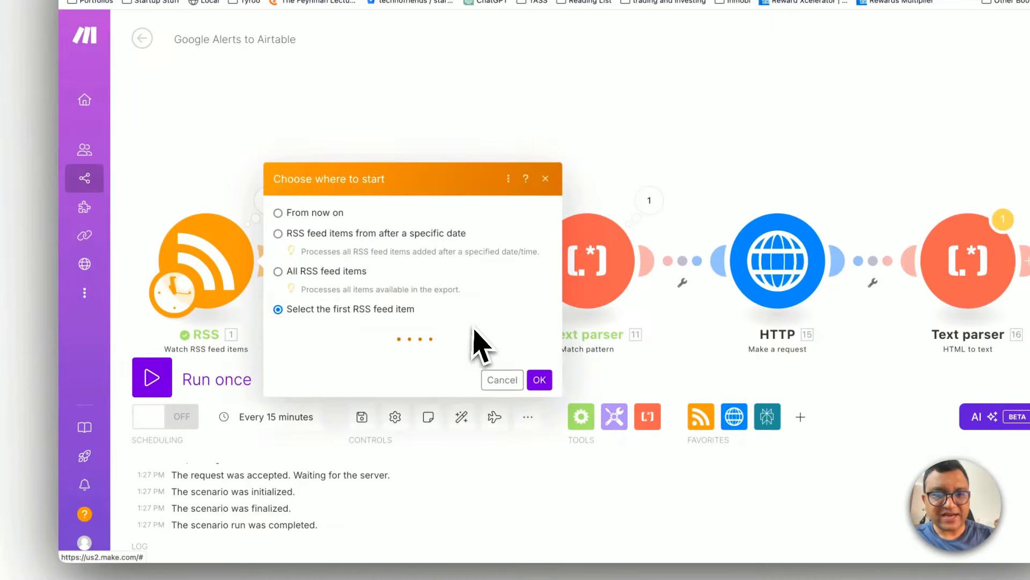
{"action": "left_click", "coordinate": [403, 220]}
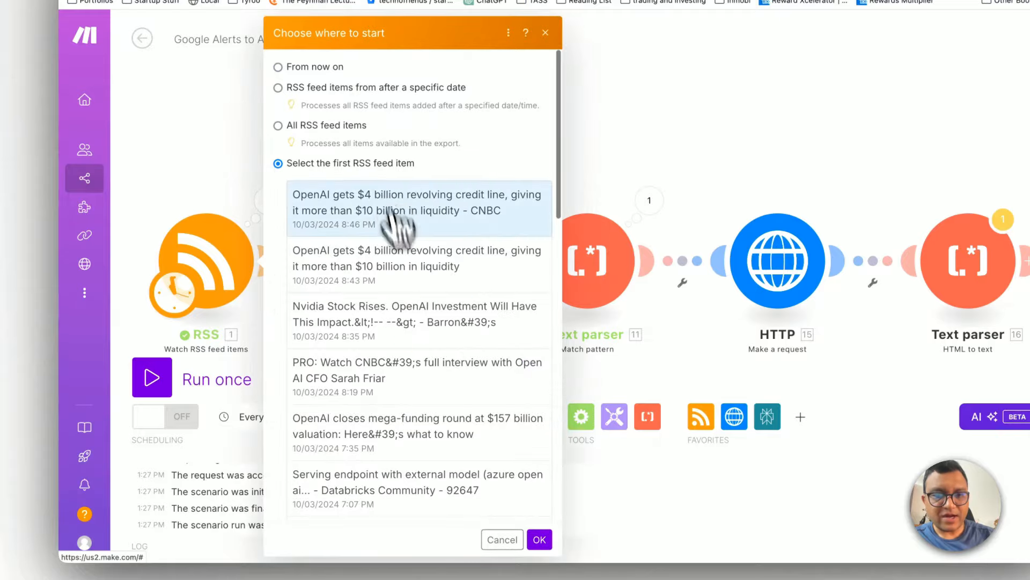
{"action": "left_click", "coordinate": [540, 539]}
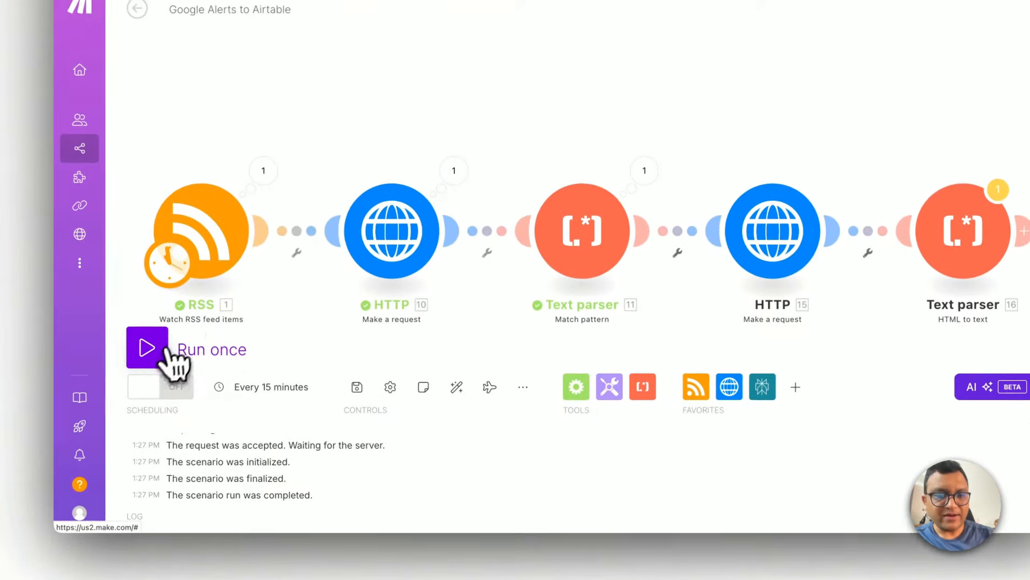
Step: Run the five-module scenario once despite the transformer warning and expand the output text of the HTML to text module
{"action": "left_click", "coordinate": [145, 337]}
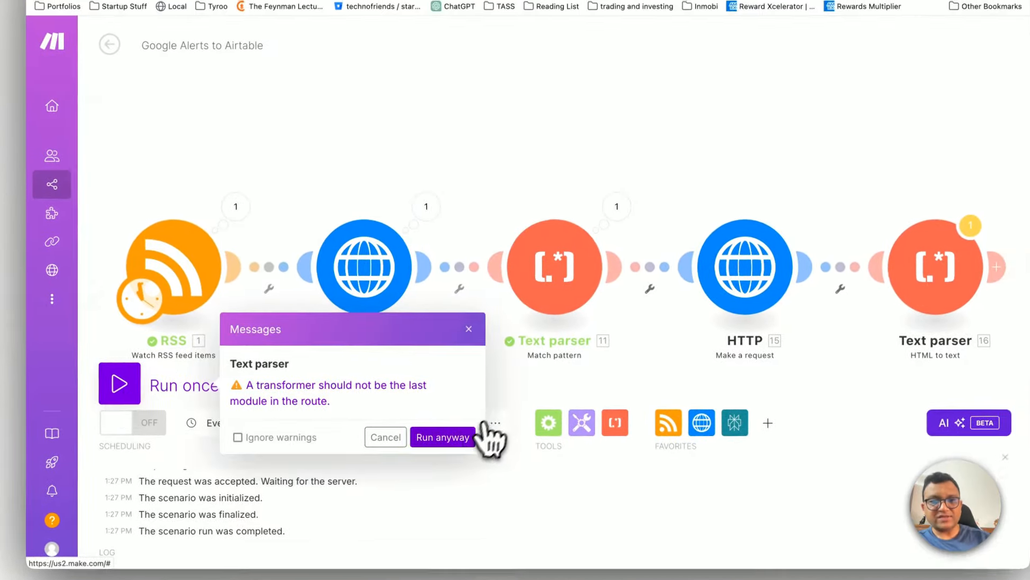
{"action": "left_click", "coordinate": [473, 436]}
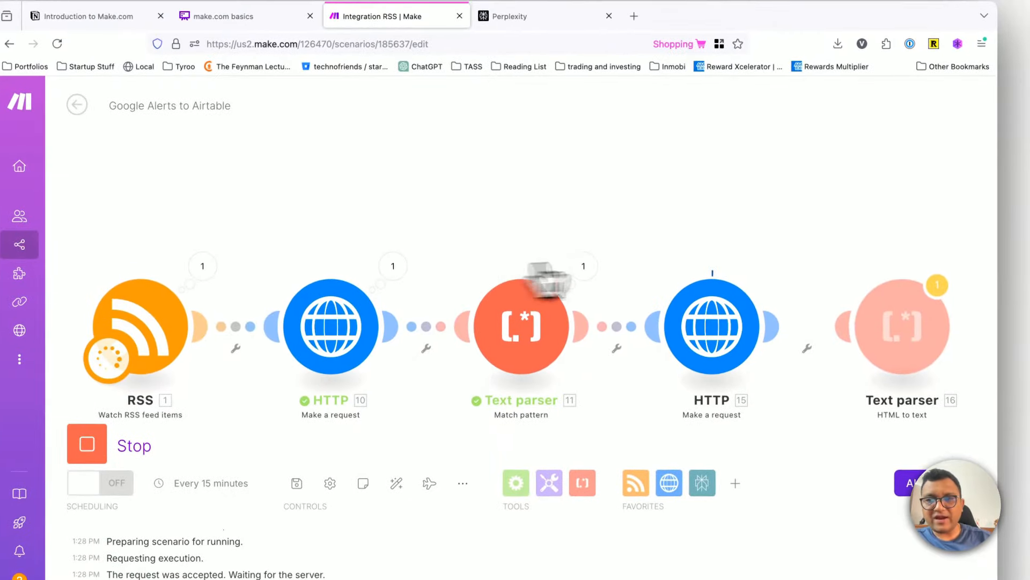
{"action": "left_click", "coordinate": [940, 283]}
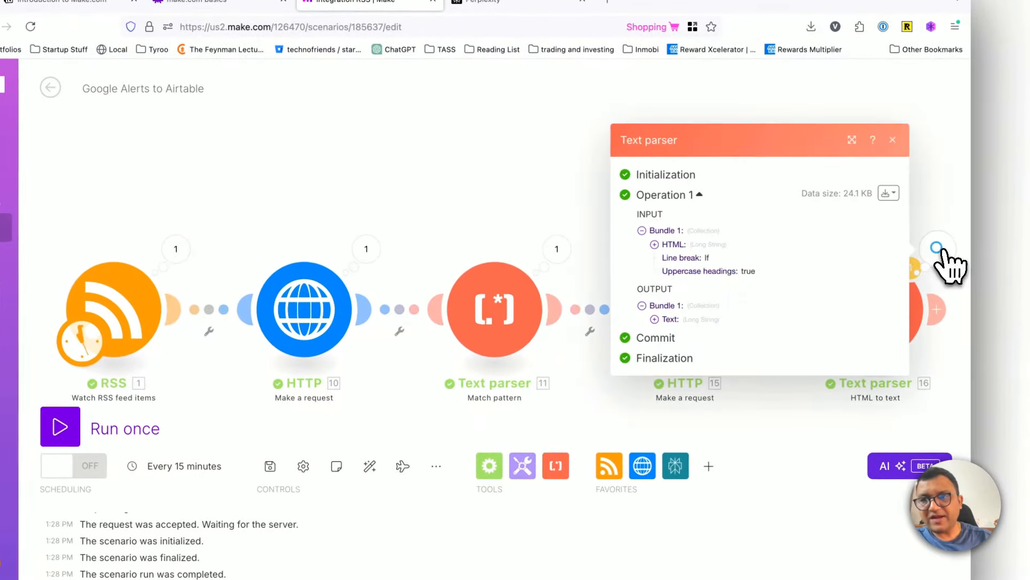
{"action": "left_click", "coordinate": [654, 319]}
Step: Examine the HTML to text module's output, comparing the article body with the surrounding site navigation and related links, and close it
{"action": "scroll", "coordinate": [720, 344], "scroll_direction": "down", "scroll_amount": 15}
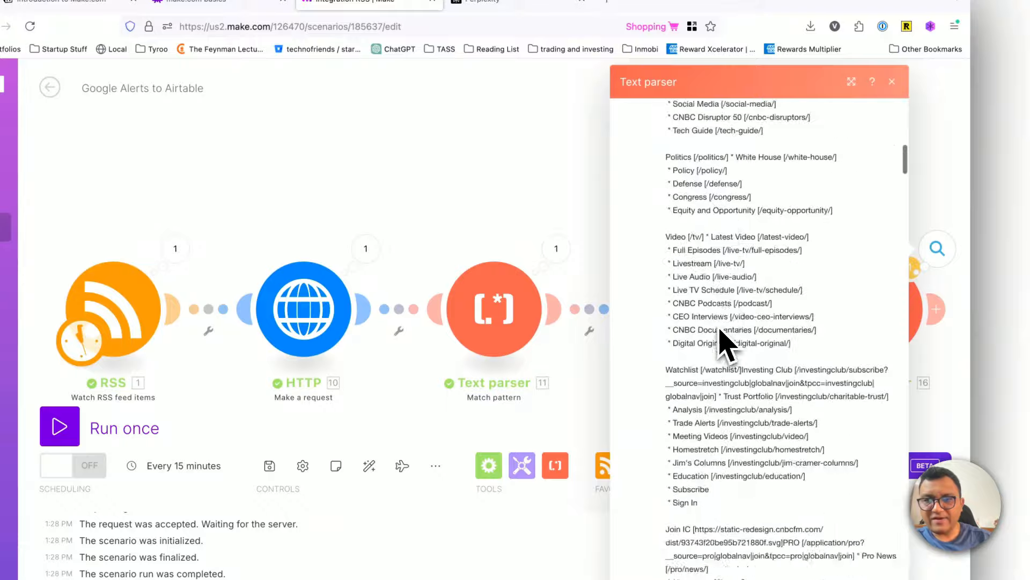
{"action": "scroll", "coordinate": [726, 343], "scroll_direction": "down", "scroll_amount": 15}
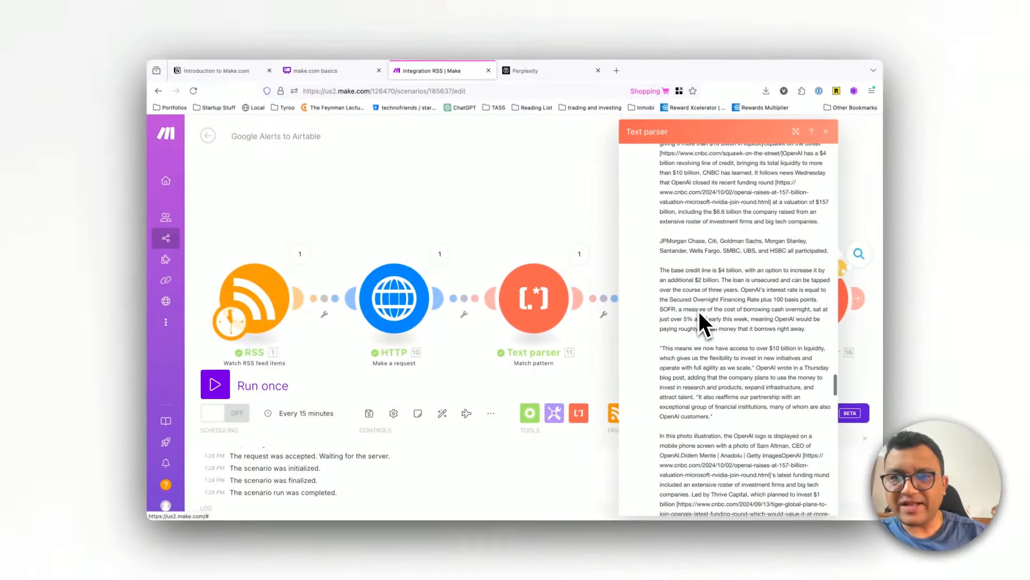
{"action": "scroll", "coordinate": [699, 311], "scroll_direction": "up", "scroll_amount": 3}
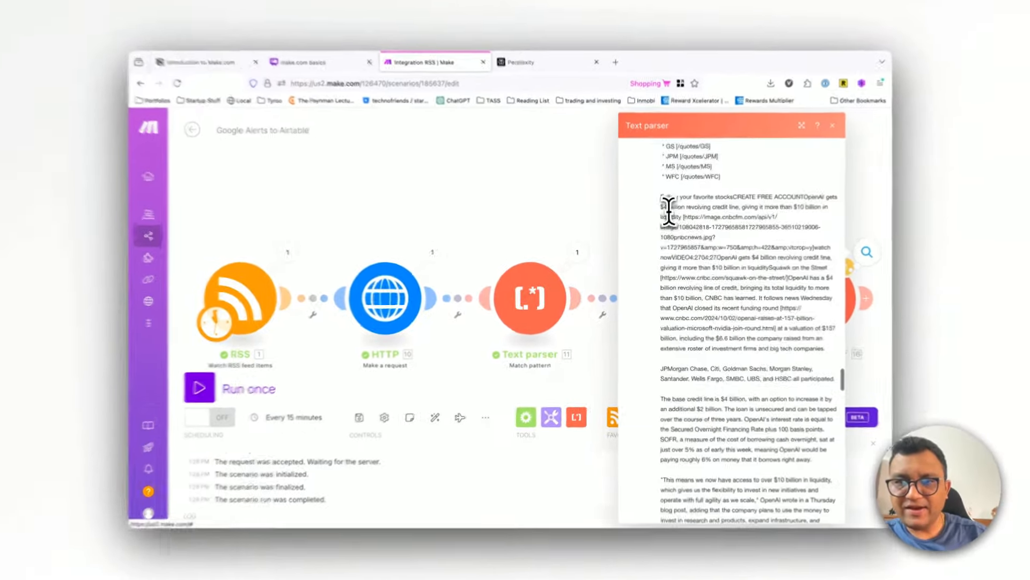
{"action": "left_click_drag", "start_coordinate": [660, 200], "coordinate": [672, 237]}
{"action": "left_click_drag", "start_coordinate": [671, 180], "coordinate": [717, 325]}
{"action": "left_click", "coordinate": [716, 325]}
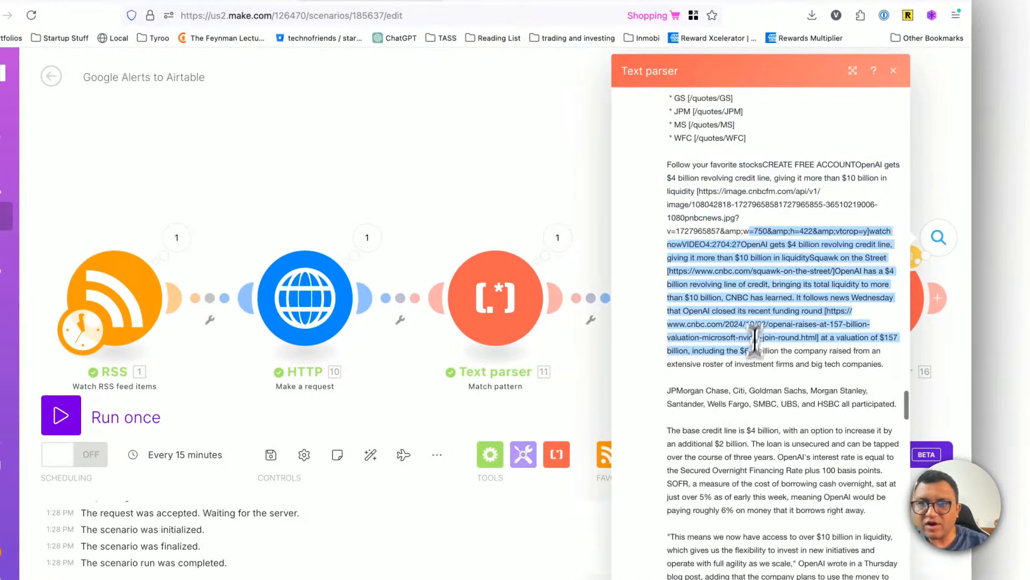
{"action": "left_click_drag", "start_coordinate": [755, 407], "coordinate": [742, 508]}
{"action": "left_click", "coordinate": [749, 519]}
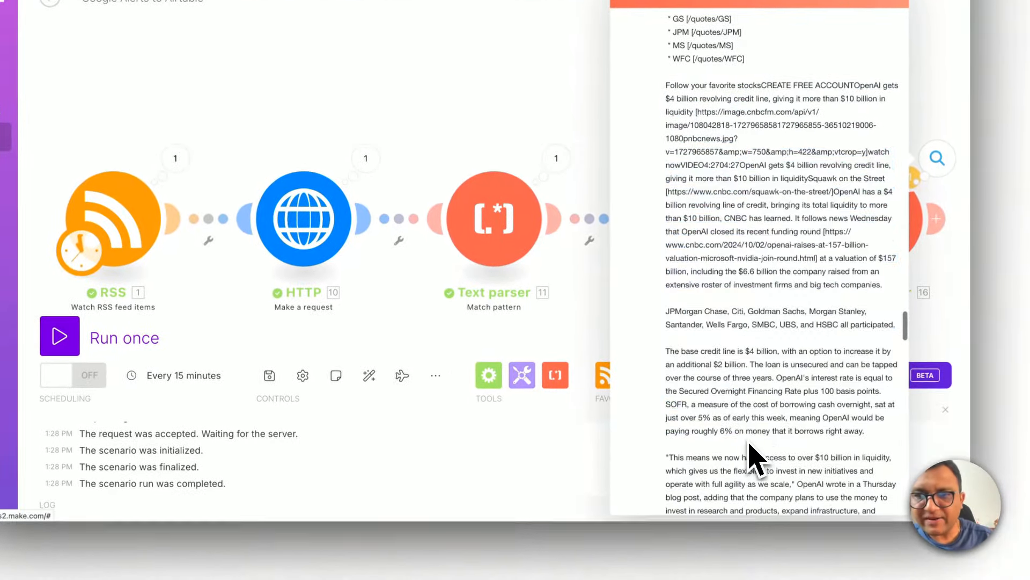
{"action": "scroll", "coordinate": [767, 451], "scroll_direction": "down", "scroll_amount": 20}
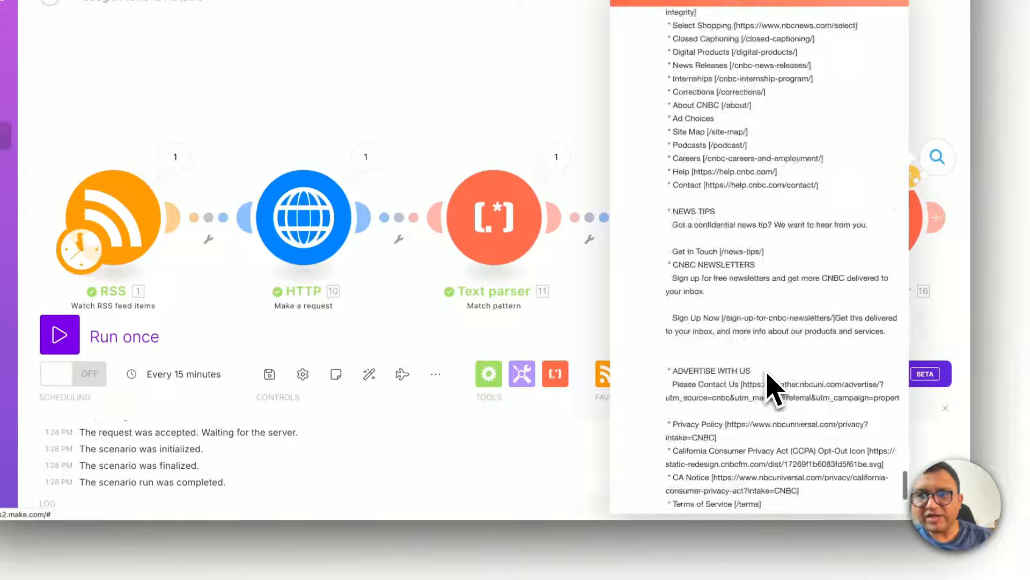
{"action": "scroll", "coordinate": [773, 387], "scroll_direction": "down", "scroll_amount": 5}
{"action": "scroll", "coordinate": [772, 386], "scroll_direction": "up", "scroll_amount": 20}
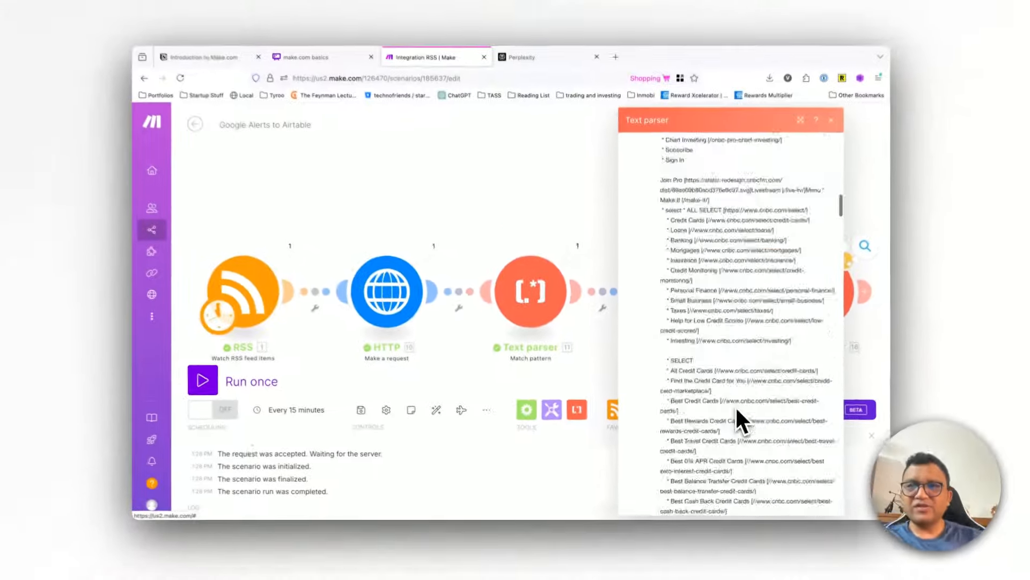
{"action": "scroll", "coordinate": [737, 410], "scroll_direction": "up", "scroll_amount": 10}
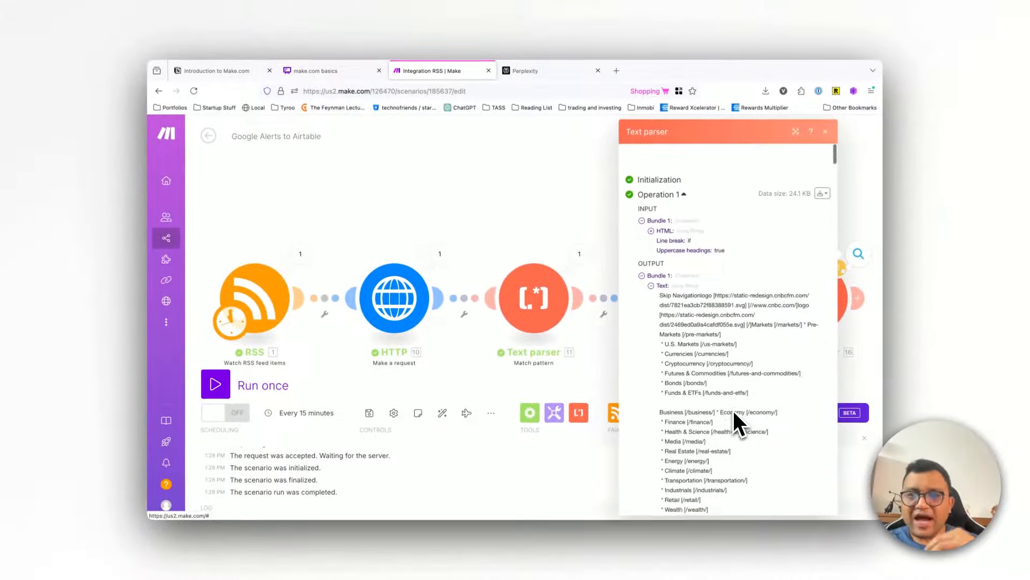
{"action": "scroll", "coordinate": [734, 413], "scroll_direction": "down", "scroll_amount": 3}
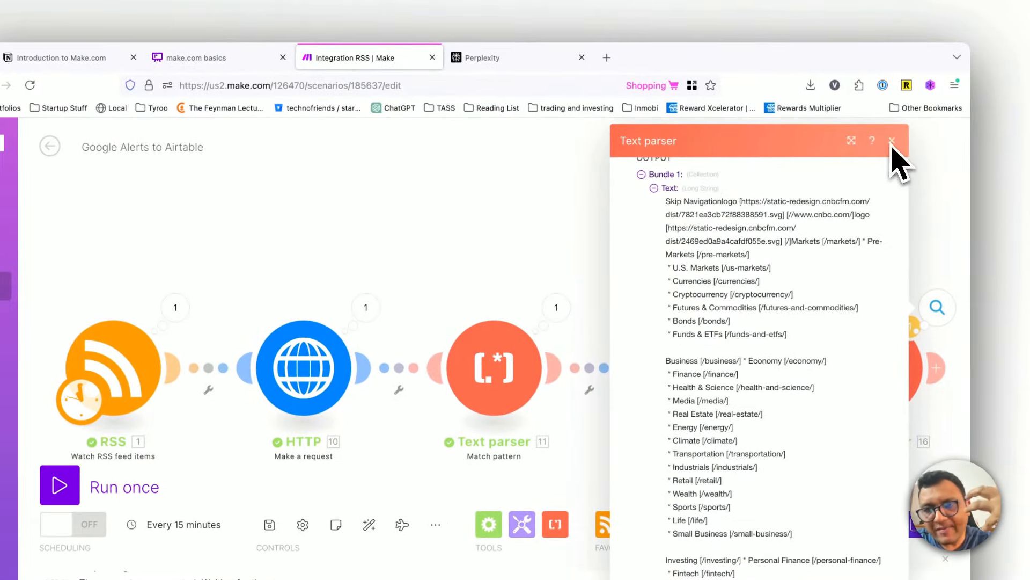
{"action": "scroll", "coordinate": [752, 333], "scroll_direction": "down", "scroll_amount": 10}
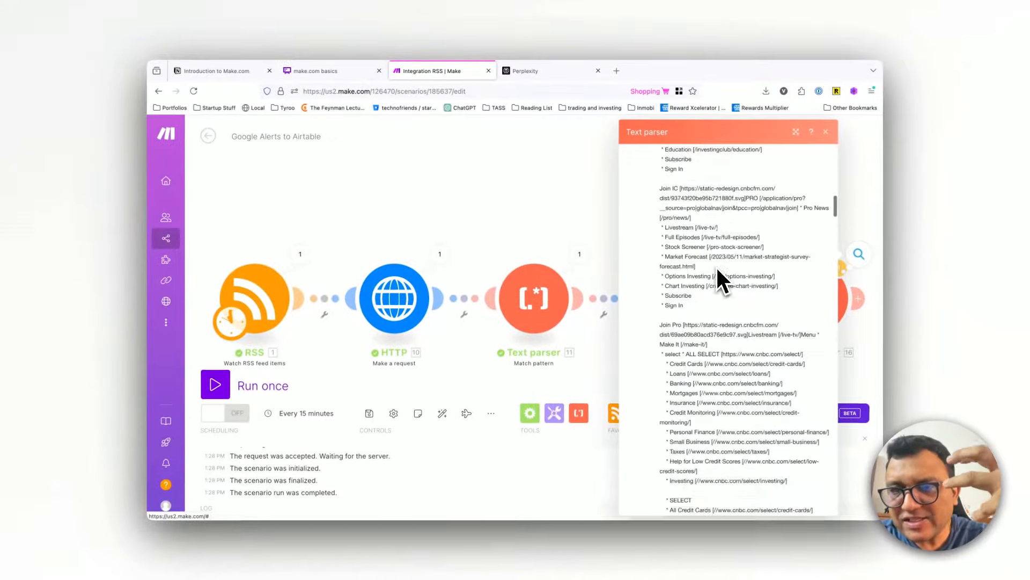
{"action": "scroll", "coordinate": [718, 270], "scroll_direction": "down", "scroll_amount": 15}
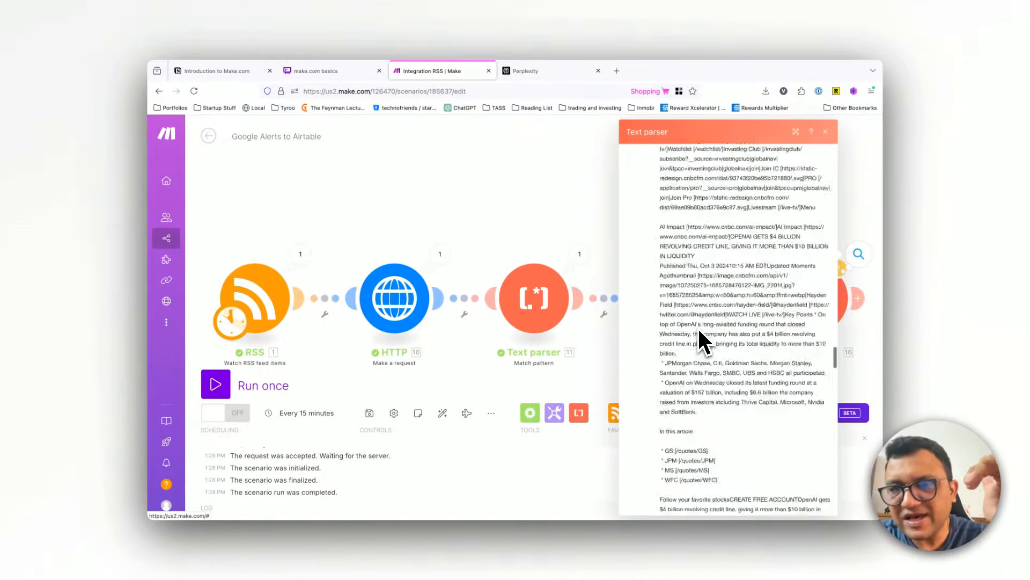
{"action": "scroll", "coordinate": [703, 342], "scroll_direction": "down", "scroll_amount": 5}
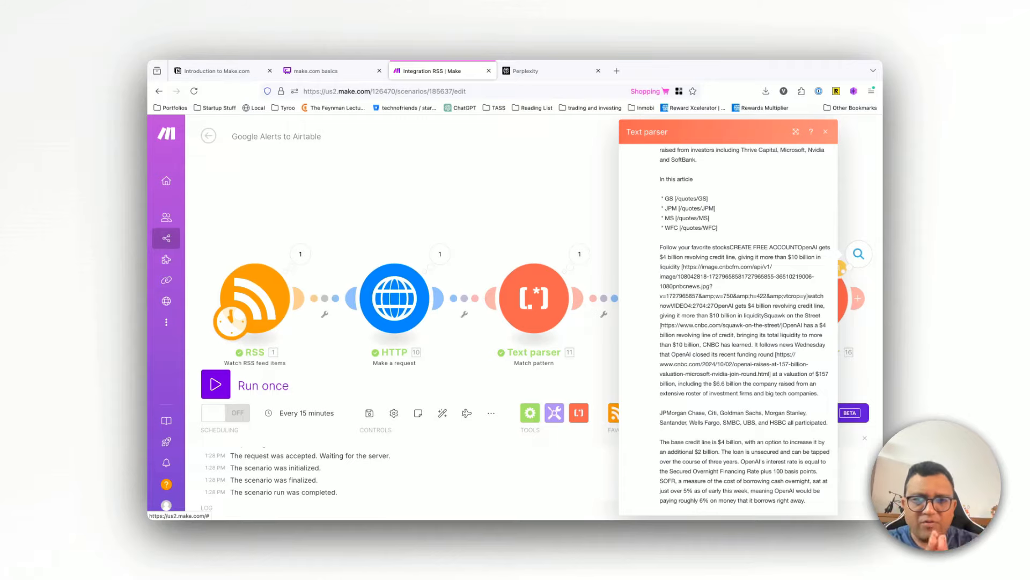
{"action": "left_click", "coordinate": [826, 132]}
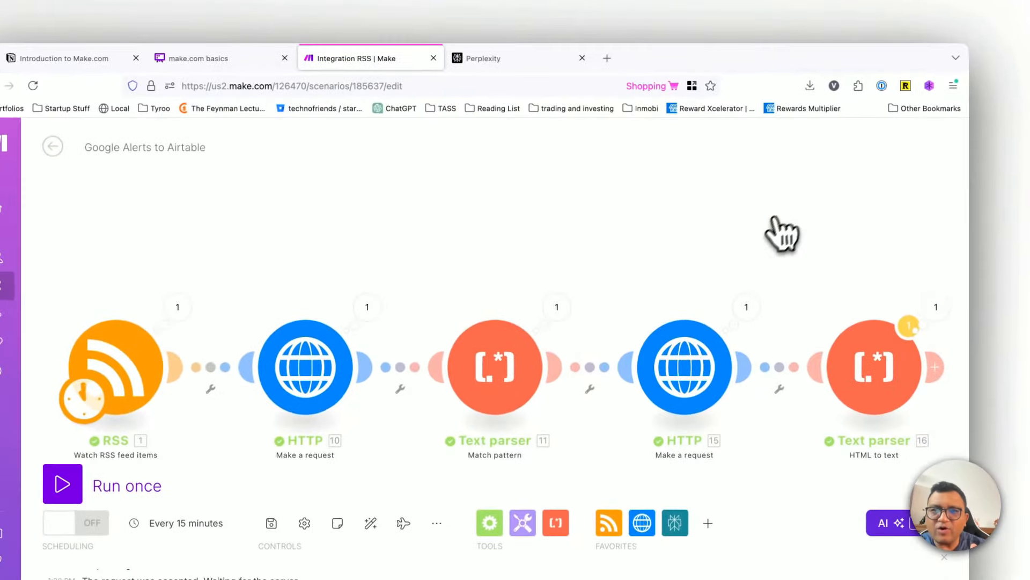
Step: Save the five-module scenario despite the transformer warning
{"action": "scroll", "coordinate": [733, 196], "scroll_direction": "down", "scroll_amount": 3}
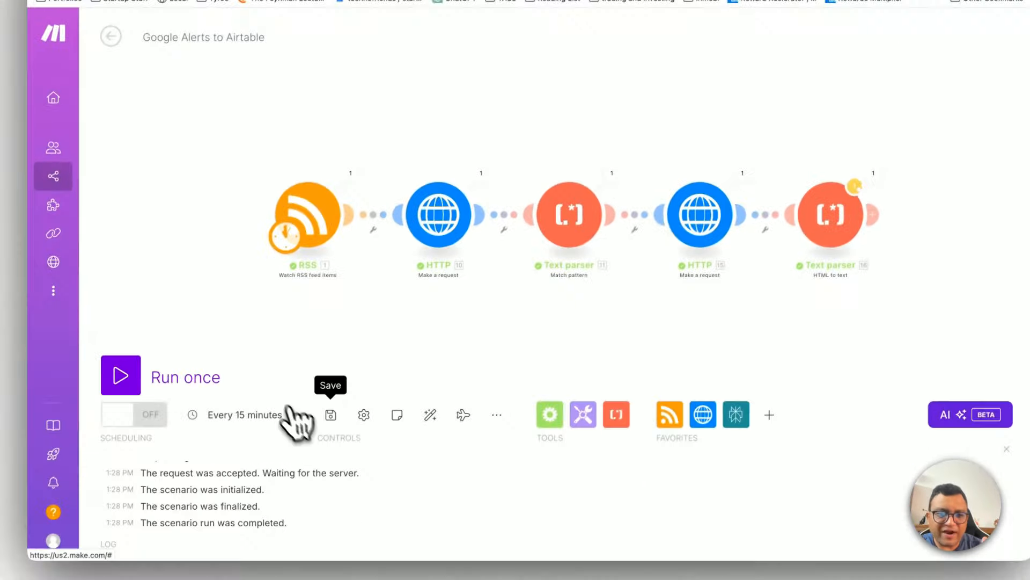
{"action": "left_click", "coordinate": [269, 525]}
{"action": "left_click", "coordinate": [562, 458]}
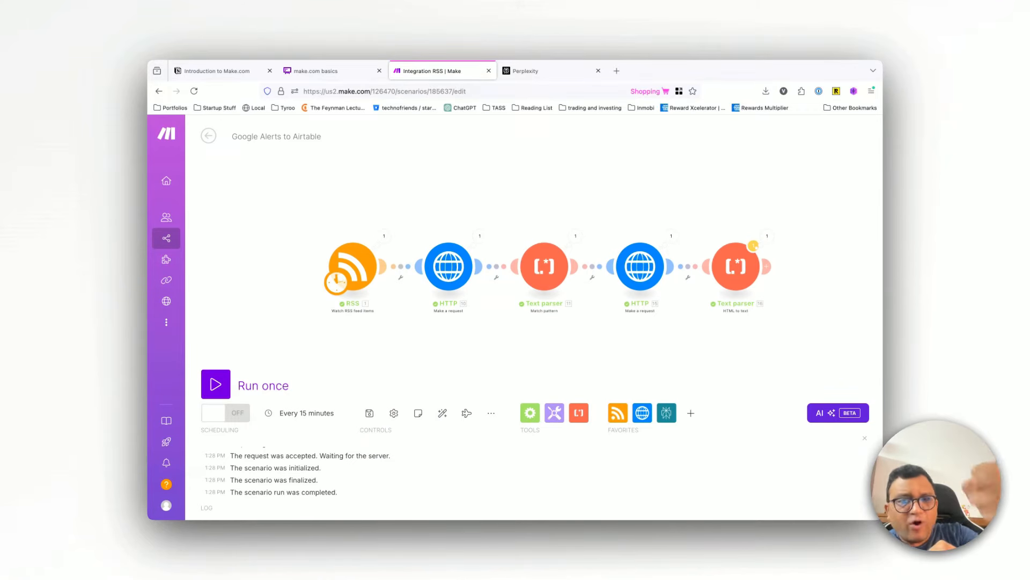
{"action": "key", "text": "XF86AudioMute"}
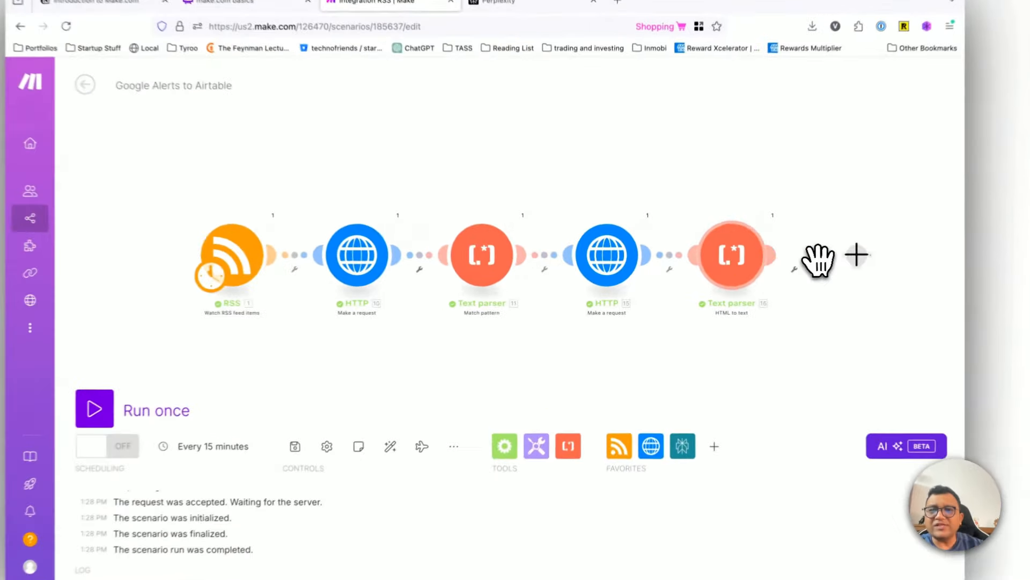
Step: Add an OpenAI Create a Completion (Prompt) module after the HTML to text module, leaving its connection unset
{"action": "left_click", "coordinate": [773, 269]}
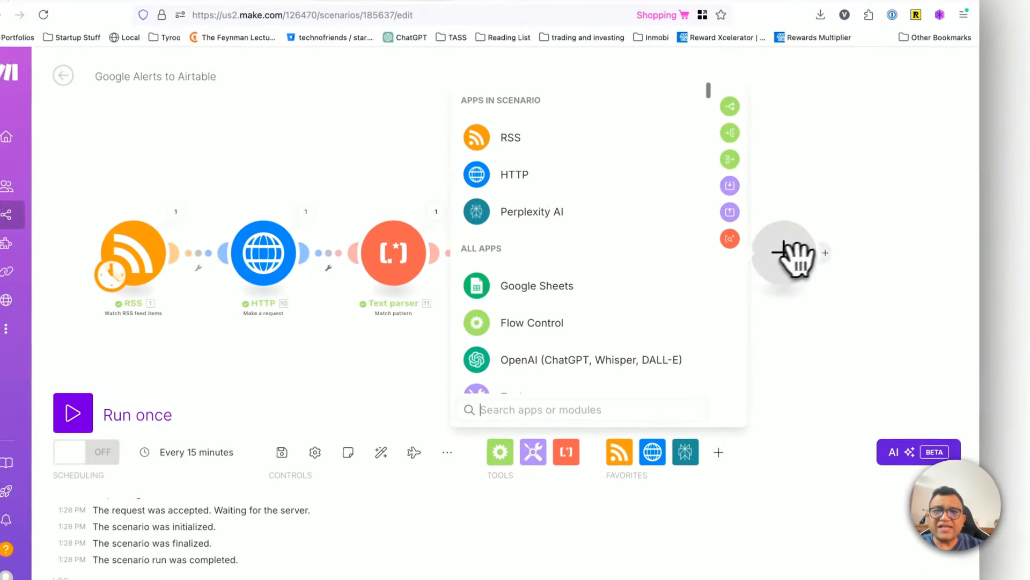
{"action": "left_click", "coordinate": [525, 367]}
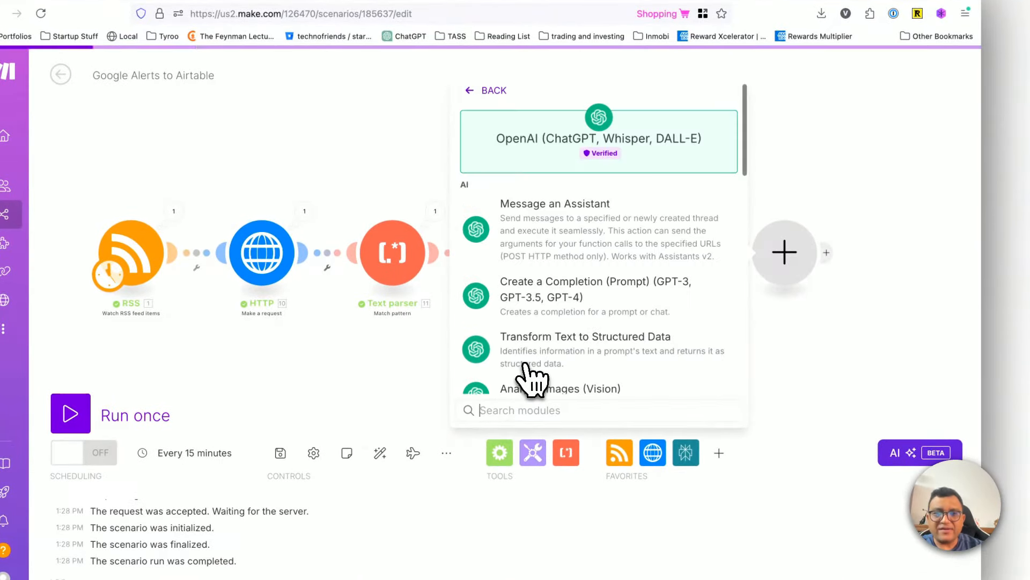
{"action": "left_click", "coordinate": [605, 309]}
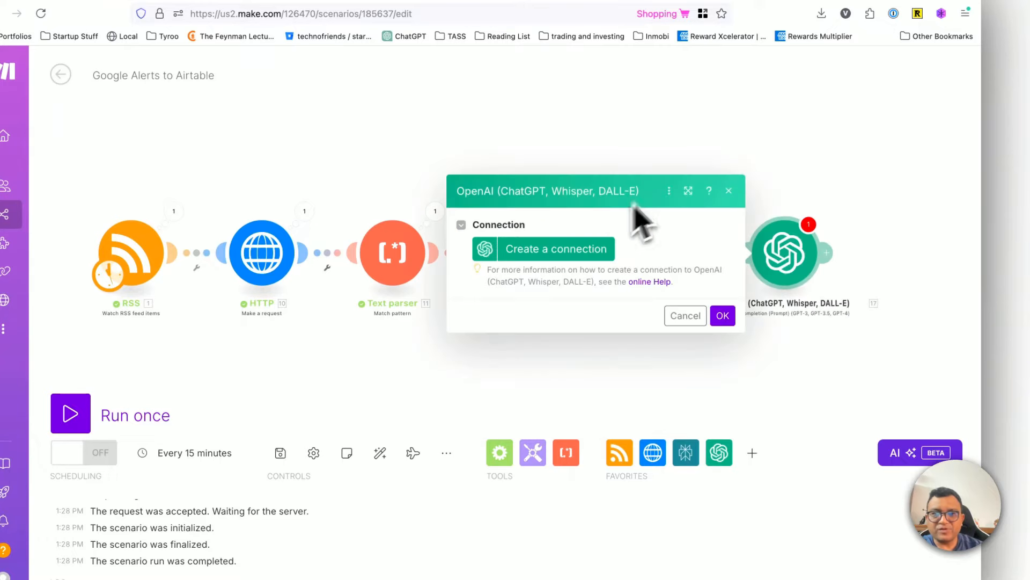
{"action": "left_click", "coordinate": [682, 316]}
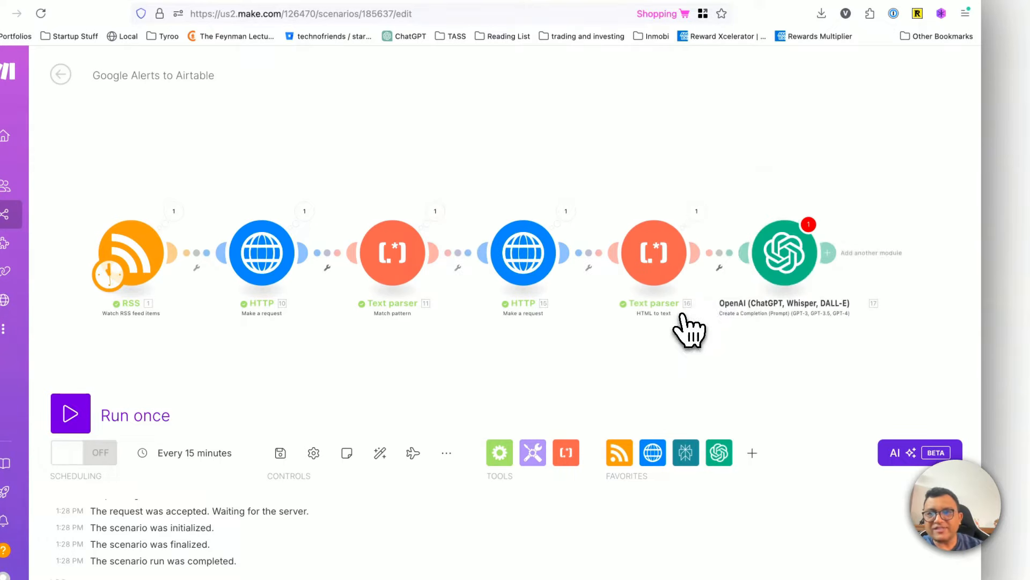
Step: Delete the unconnected OpenAI completion module from the scenario and check the make.com basics flowchart in Whimsical
{"action": "right_click", "coordinate": [789, 279]}
{"action": "left_click", "coordinate": [841, 427]}
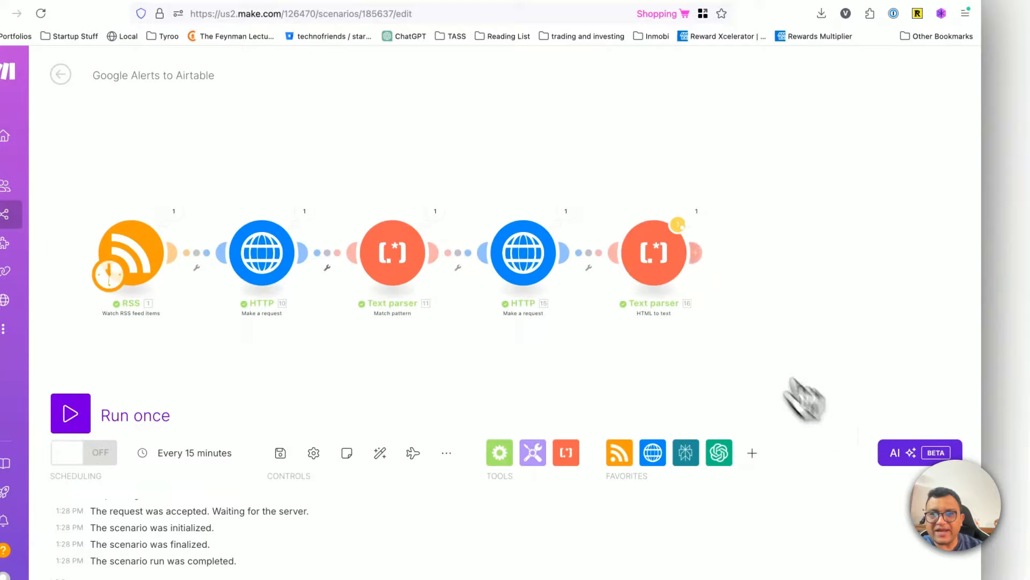
{"action": "left_click", "coordinate": [306, 63]}
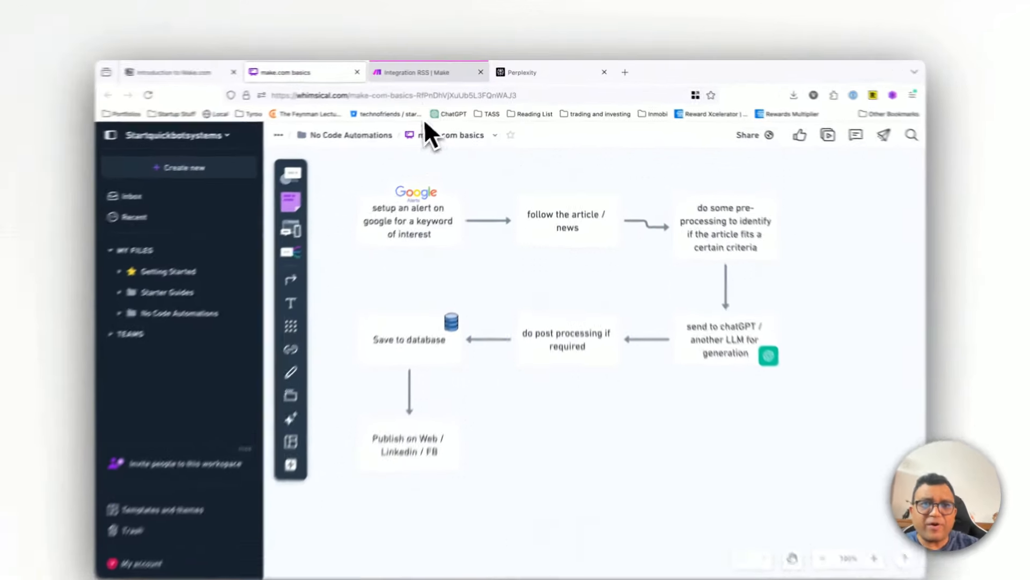
{"action": "left_click", "coordinate": [432, 70]}
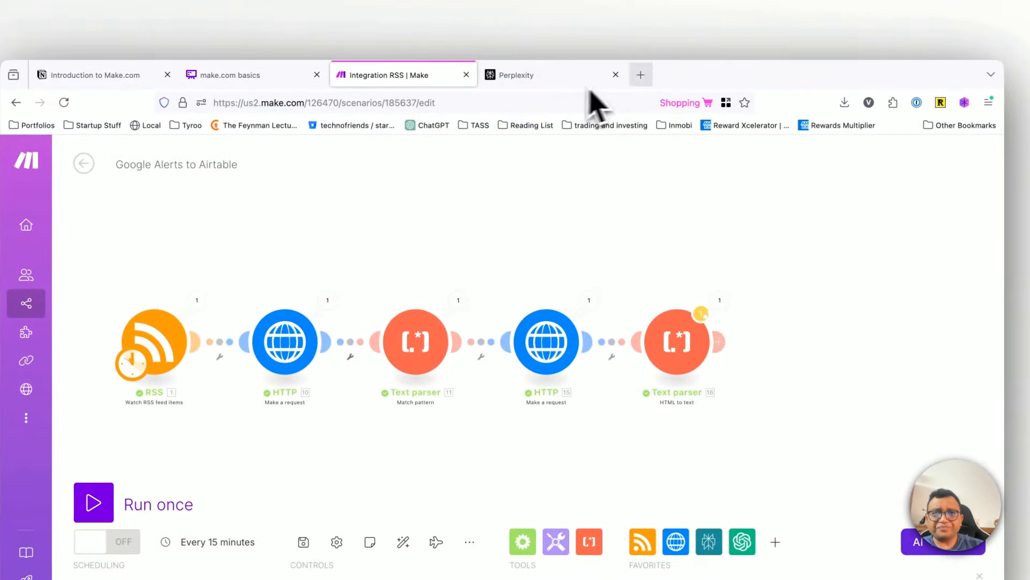
Step: Open the OpenAI developer platform in a new browser tab and log in with the personal Google account
{"action": "left_click", "coordinate": [641, 74]}
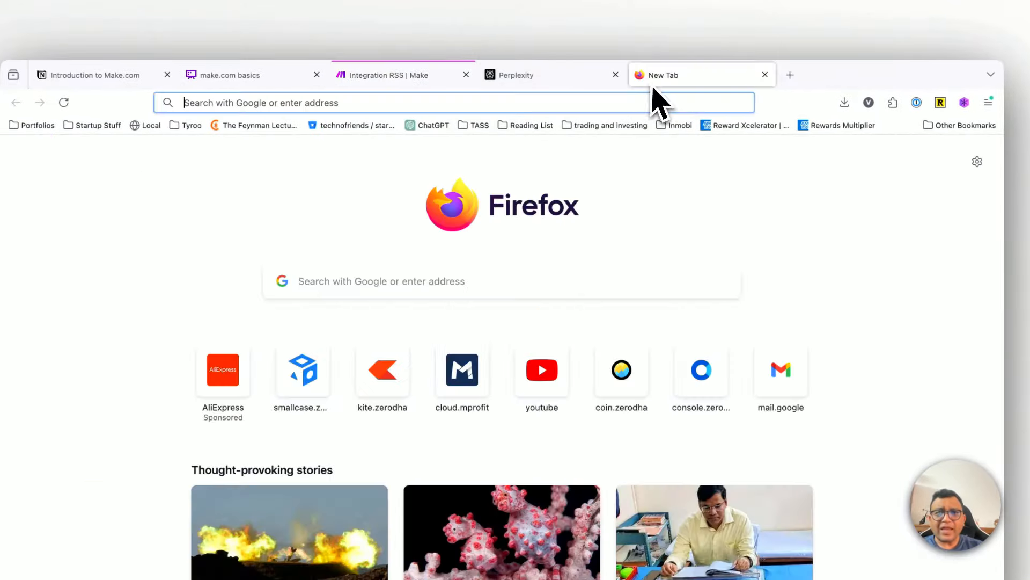
{"action": "type", "text": "platform.openai.com/"}
{"action": "key", "text": "Return"}
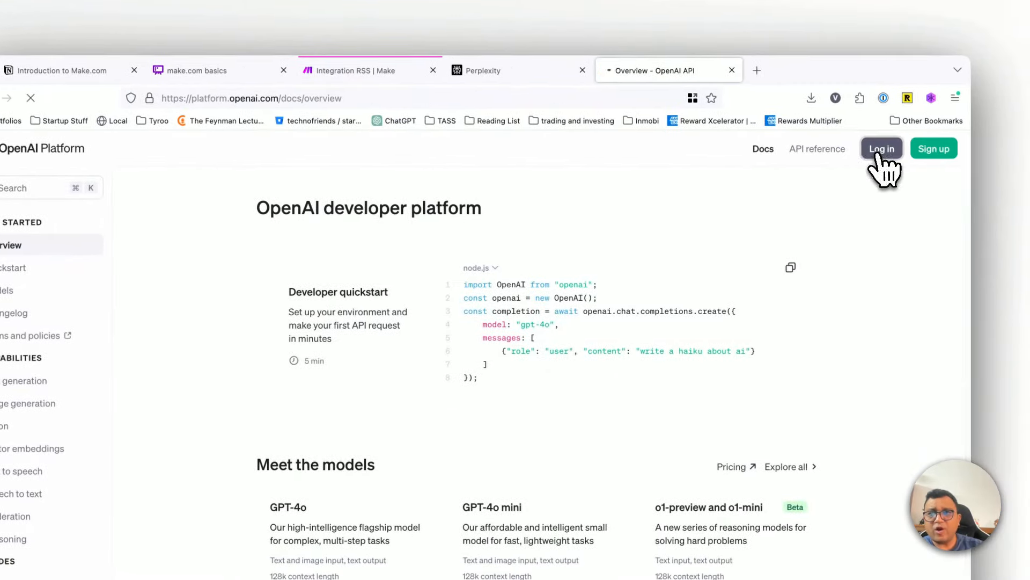
{"action": "left_click", "coordinate": [880, 152]}
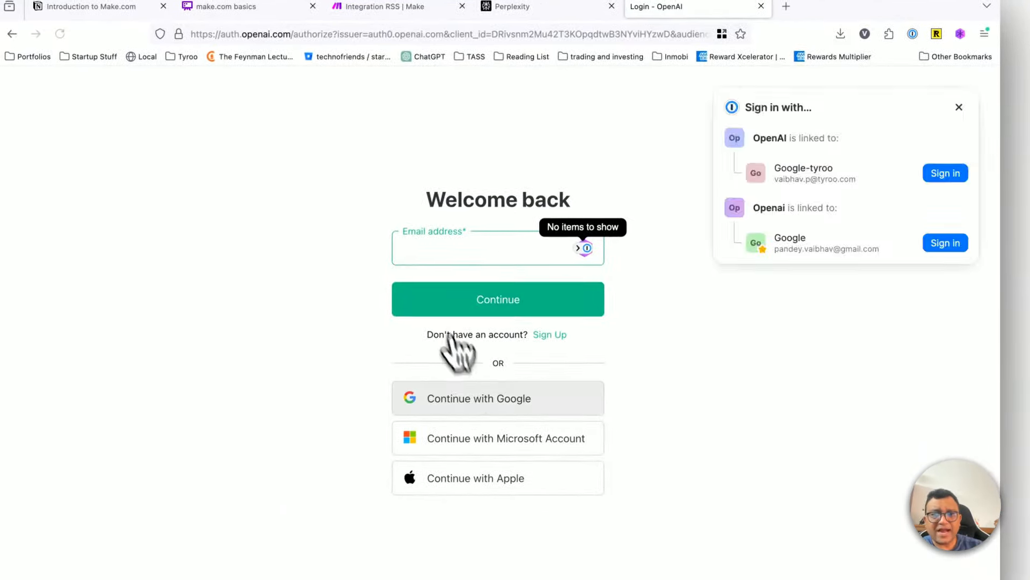
{"action": "left_click", "coordinate": [471, 409]}
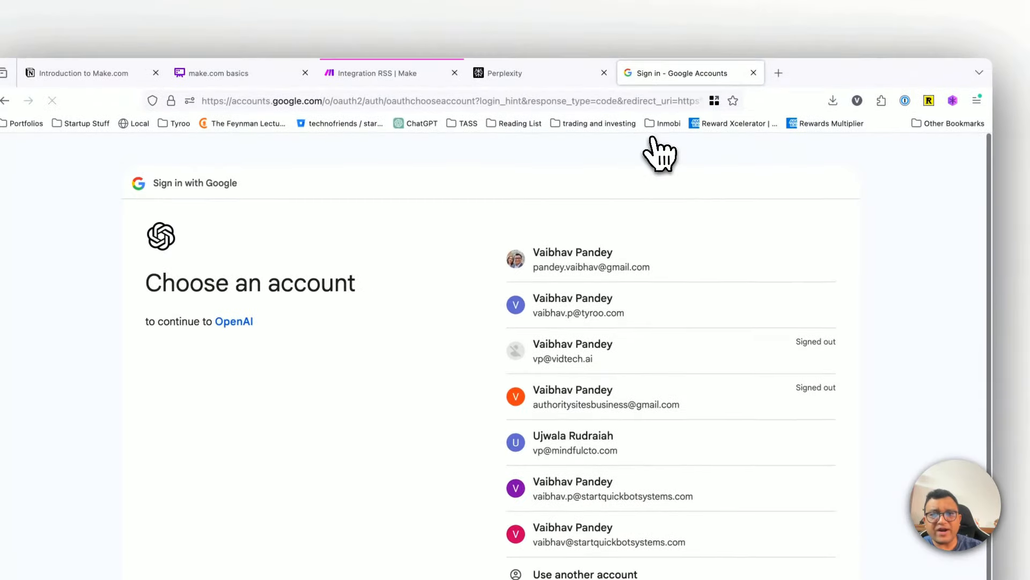
{"action": "left_click", "coordinate": [601, 271]}
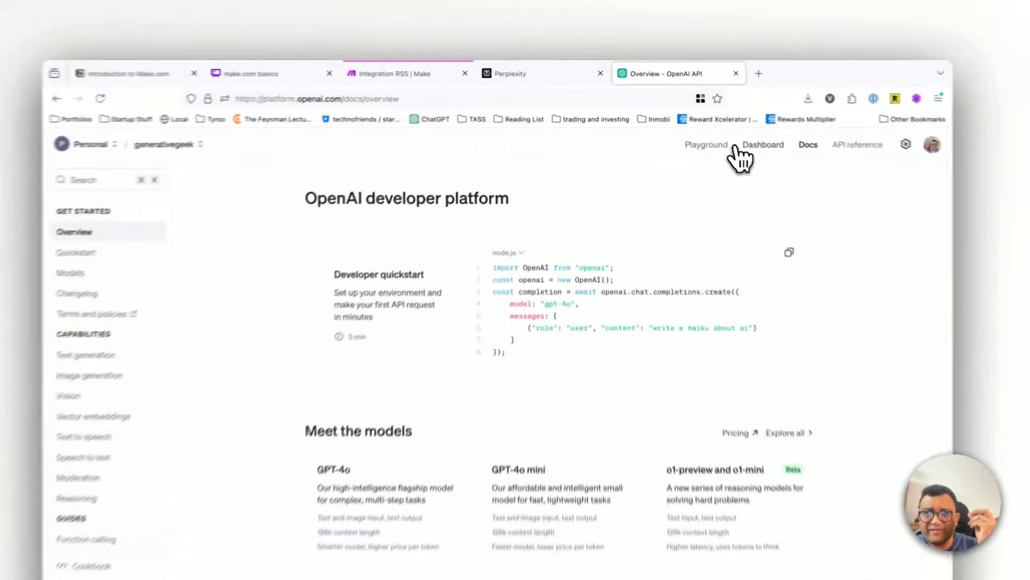
Step: Look through the OpenAI account's API keys, the project's monthly usage cost and the organization's billing overview
{"action": "left_click", "coordinate": [729, 129]}
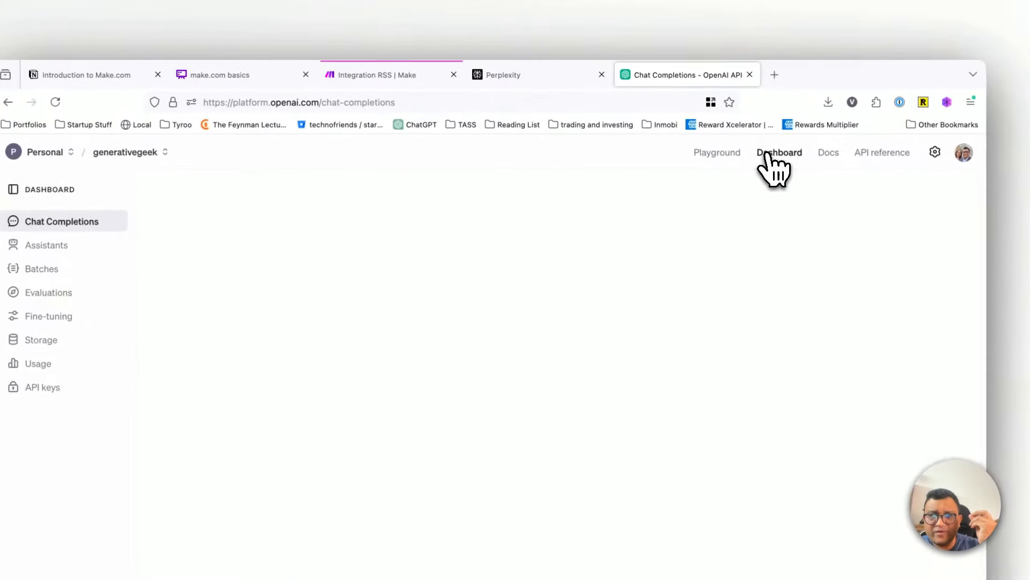
{"action": "left_click", "coordinate": [86, 344]}
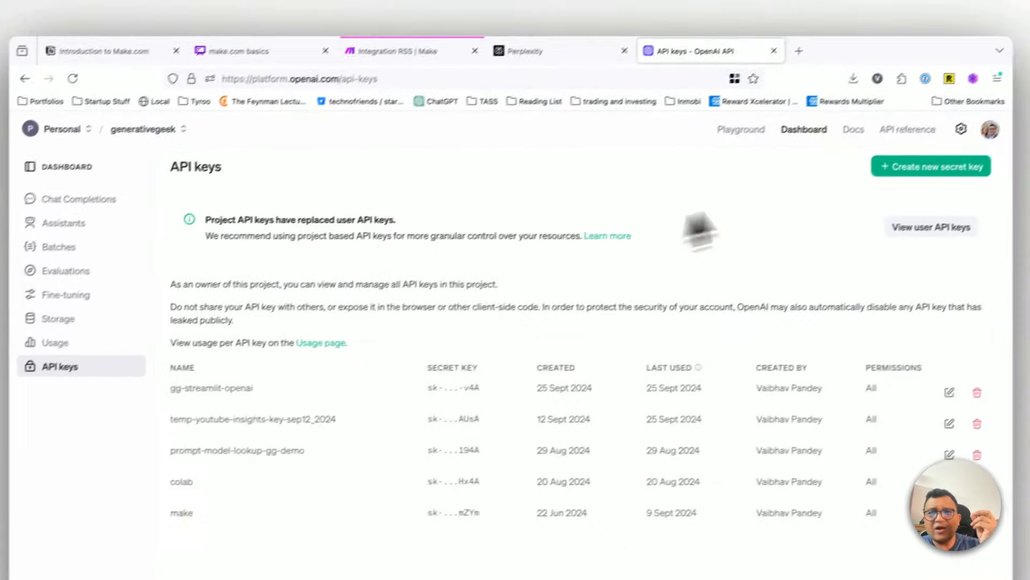
{"action": "left_click", "coordinate": [55, 343]}
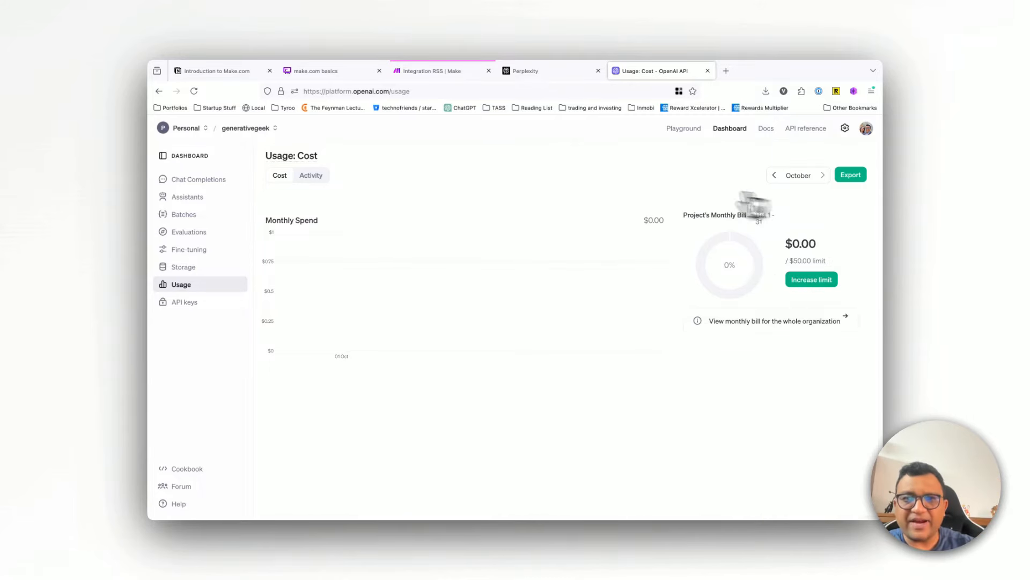
{"action": "left_click", "coordinate": [845, 128]}
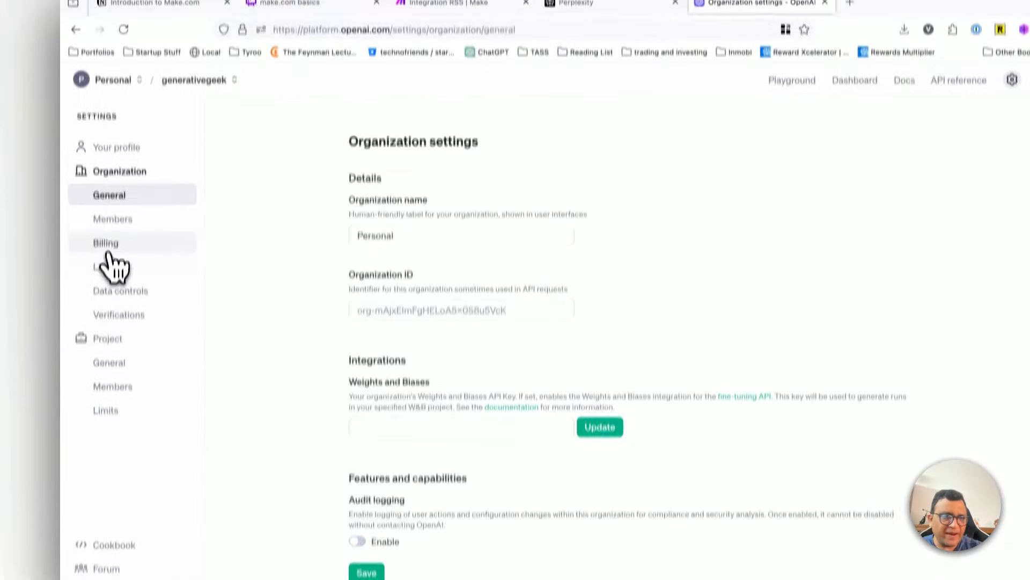
{"action": "left_click", "coordinate": [106, 182]}
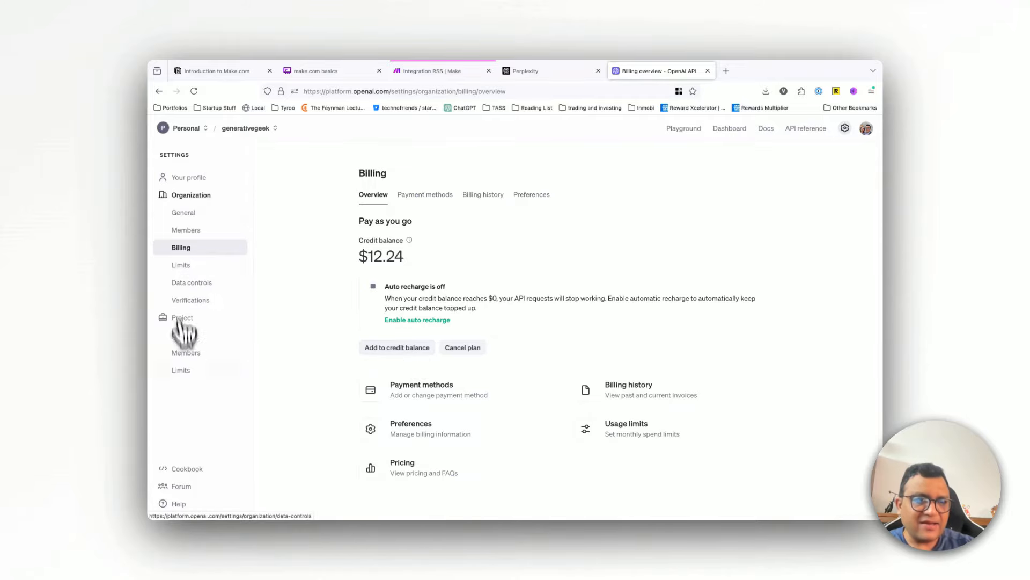
Step: Create an OpenAI secret key named make.com-gg in the generativegeek project with All permissions and copy it
{"action": "left_click", "coordinate": [741, 130]}
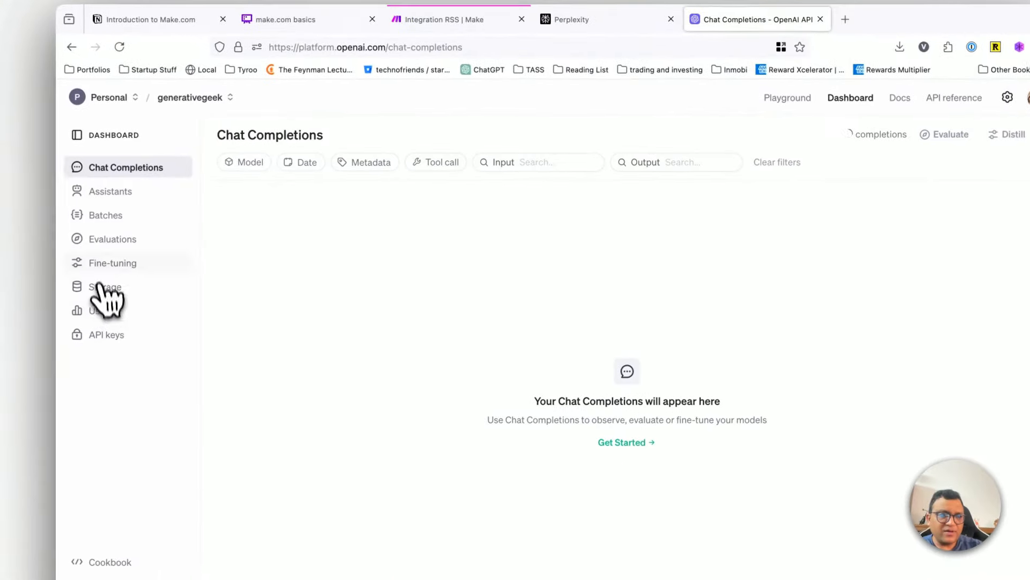
{"action": "left_click", "coordinate": [55, 374]}
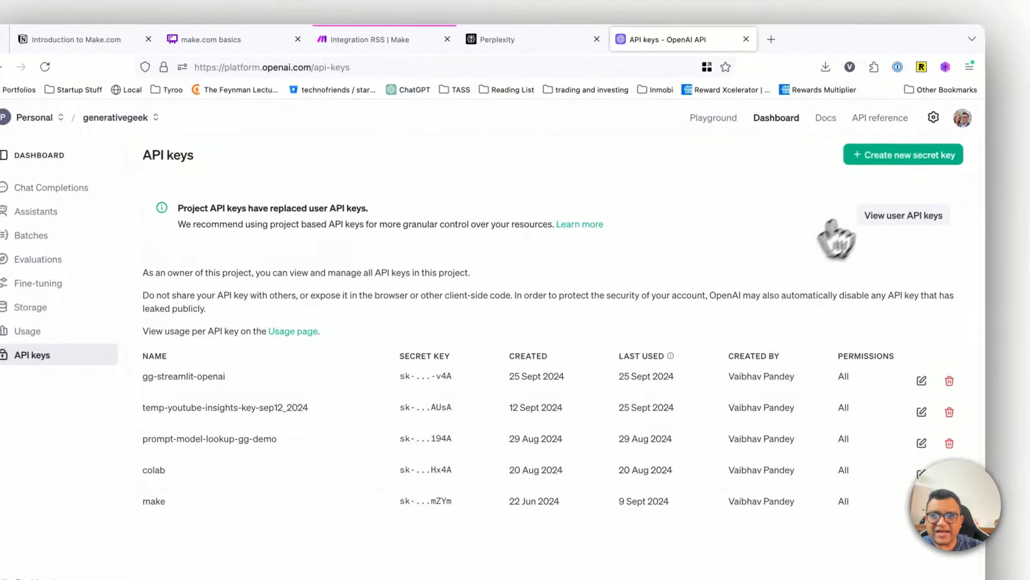
{"action": "left_click", "coordinate": [893, 166]}
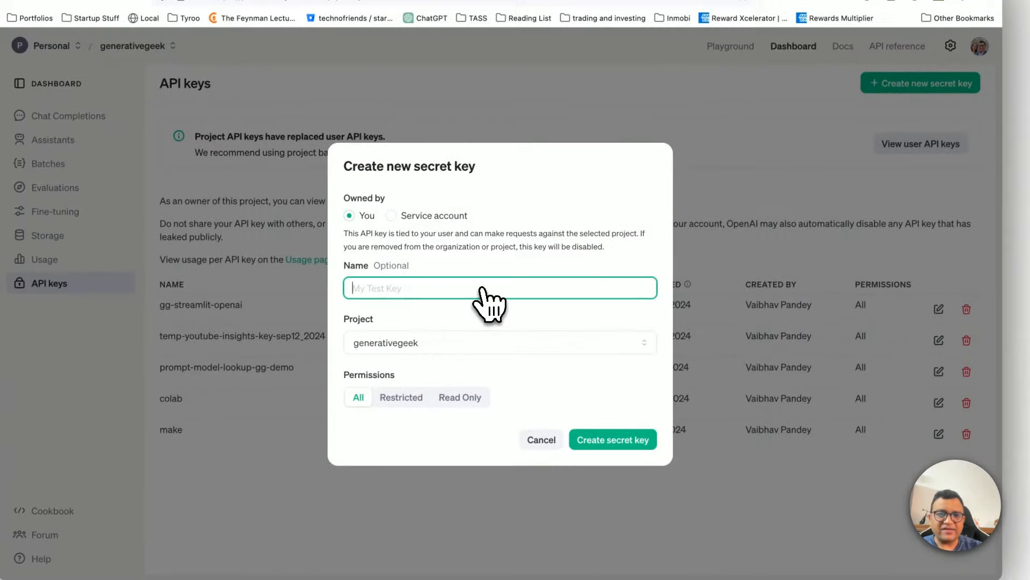
{"action": "type", "text": "make.com-gg"}
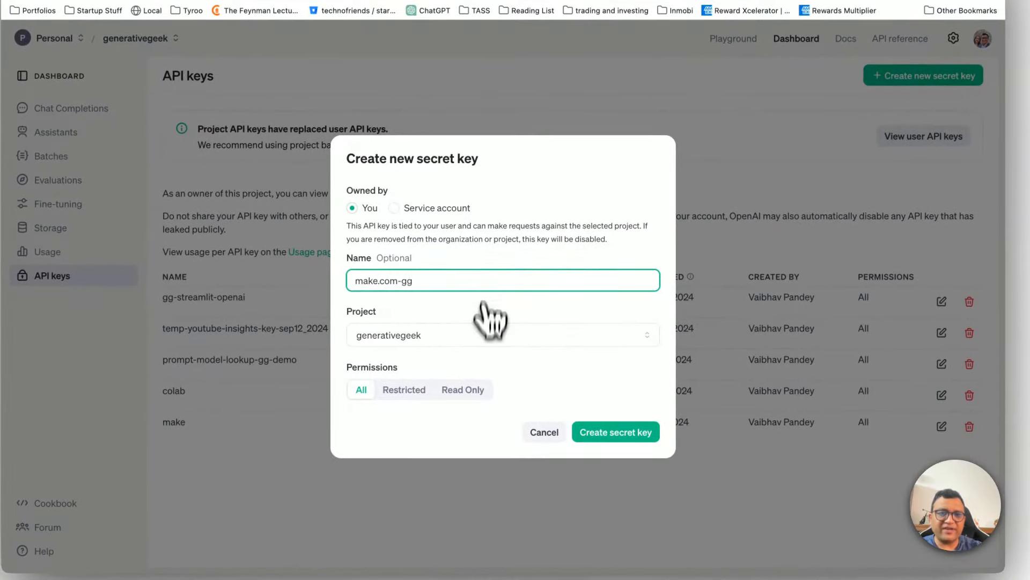
{"action": "left_click", "coordinate": [623, 429]}
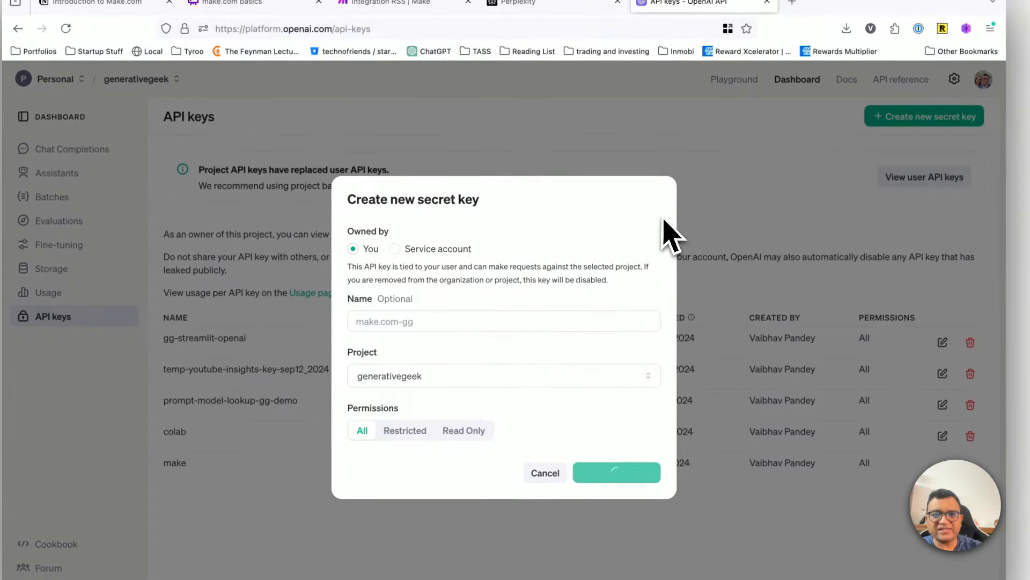
{"action": "left_click", "coordinate": [639, 343]}
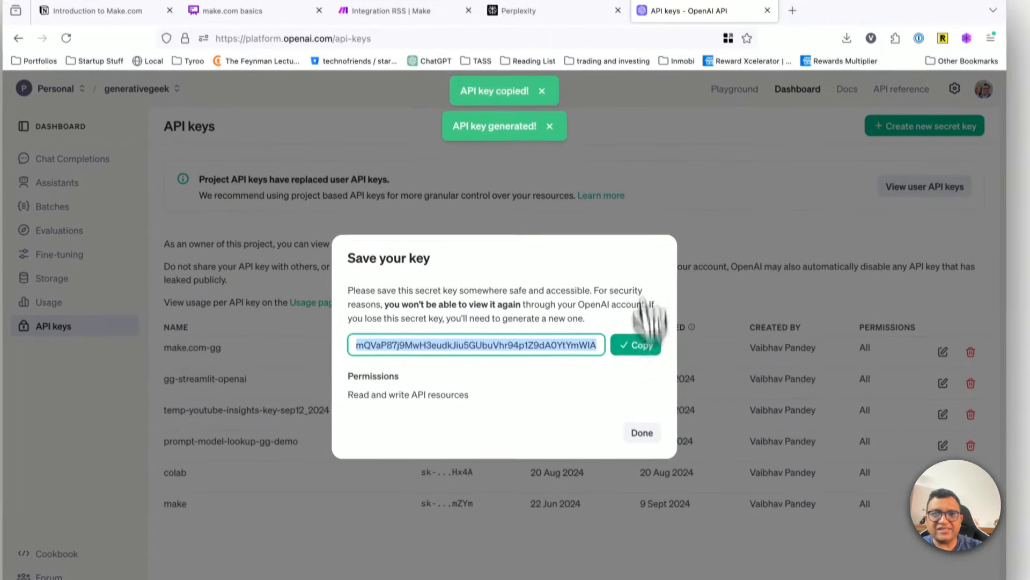
Step: Return to the Make scenario and add an OpenAI Create a Completion (Prompt) module after the HTML to text module again
{"action": "left_click", "coordinate": [391, 12]}
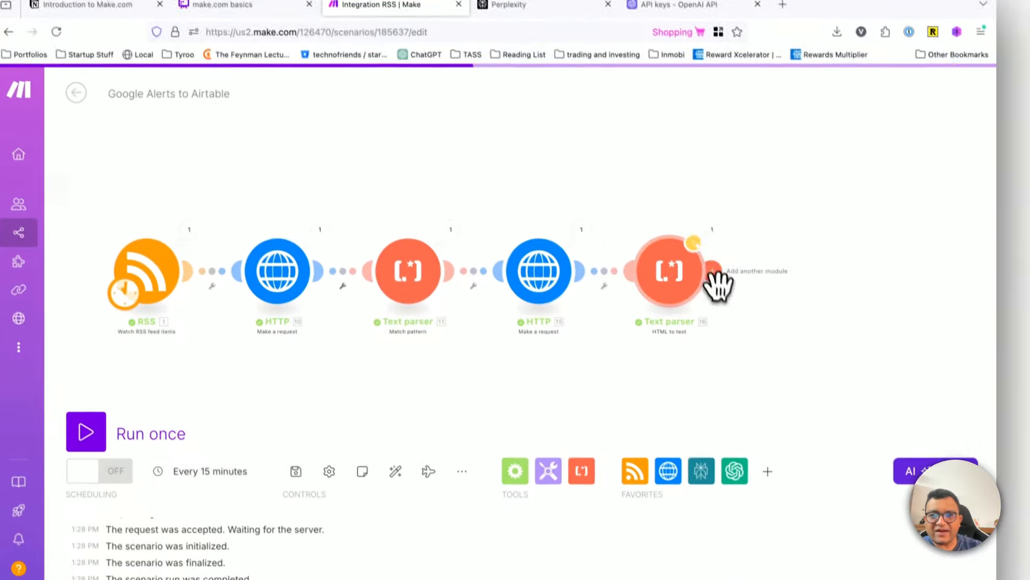
{"action": "left_click", "coordinate": [730, 341]}
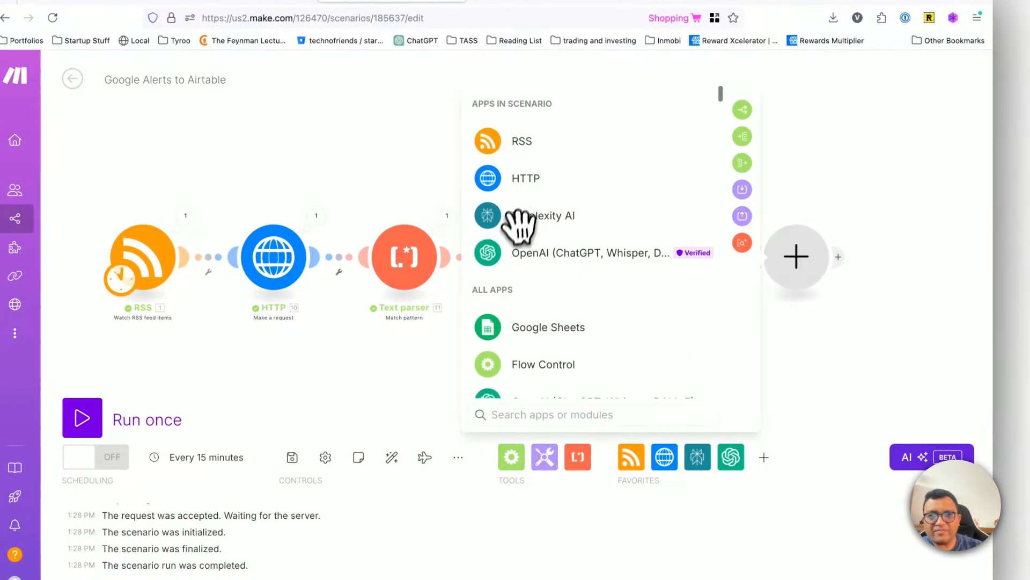
{"action": "type", "text": "openai"}
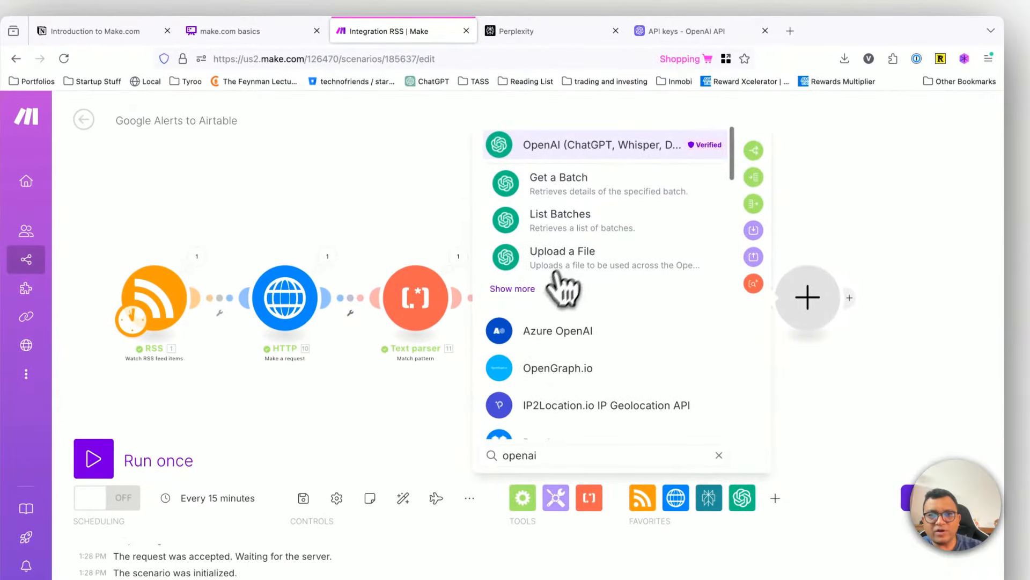
{"action": "left_click", "coordinate": [514, 288]}
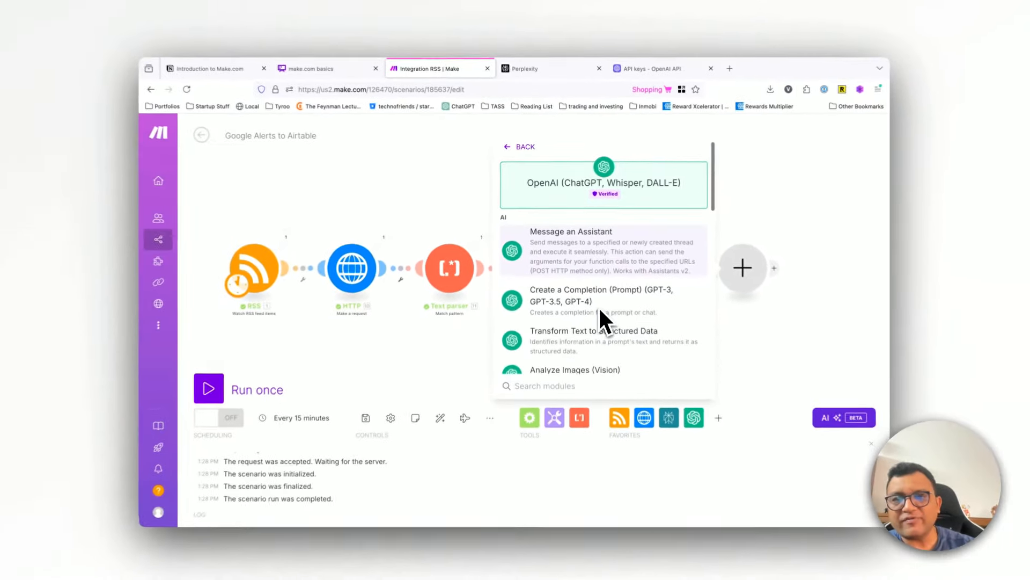
{"action": "scroll", "coordinate": [637, 376], "scroll_direction": "down", "scroll_amount": 3}
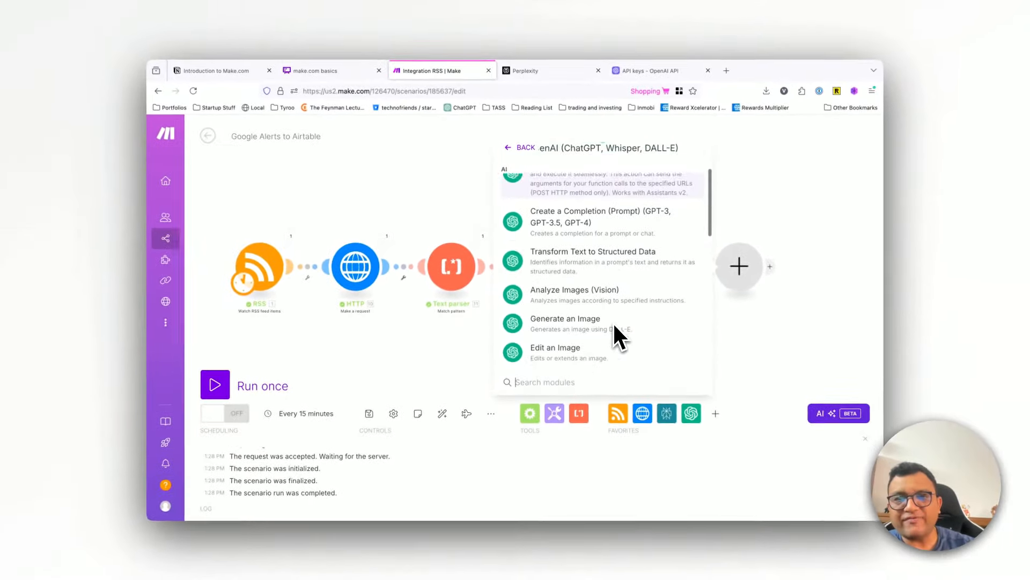
{"action": "scroll", "coordinate": [580, 279], "scroll_direction": "down", "scroll_amount": 2}
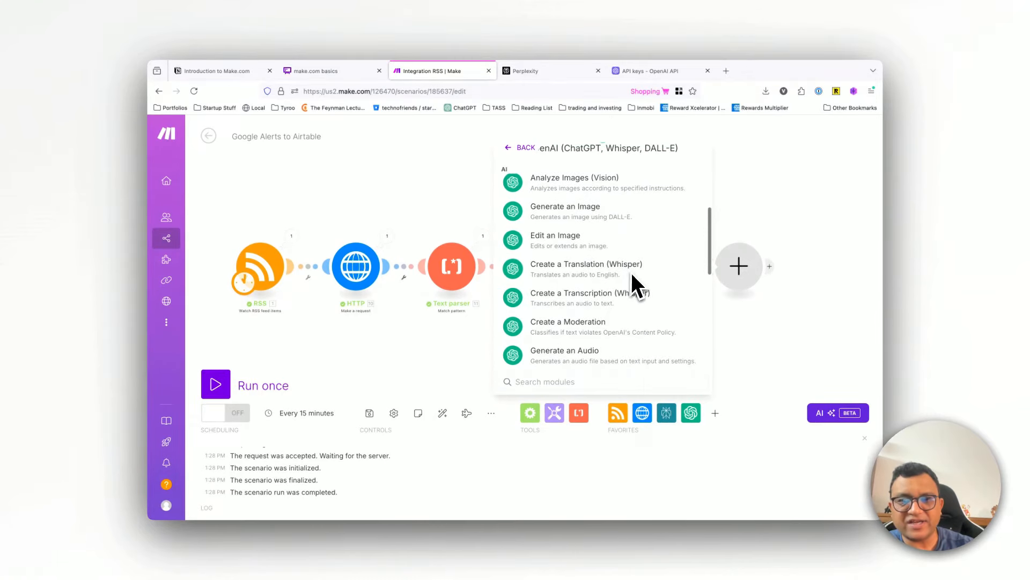
{"action": "scroll", "coordinate": [647, 318], "scroll_direction": "up", "scroll_amount": 5}
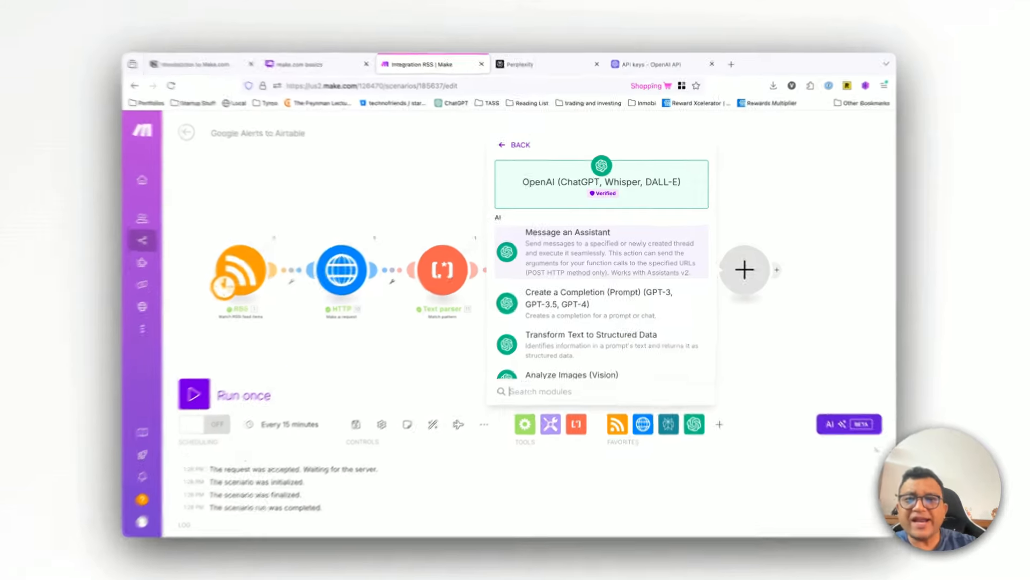
{"action": "left_click", "coordinate": [600, 292]}
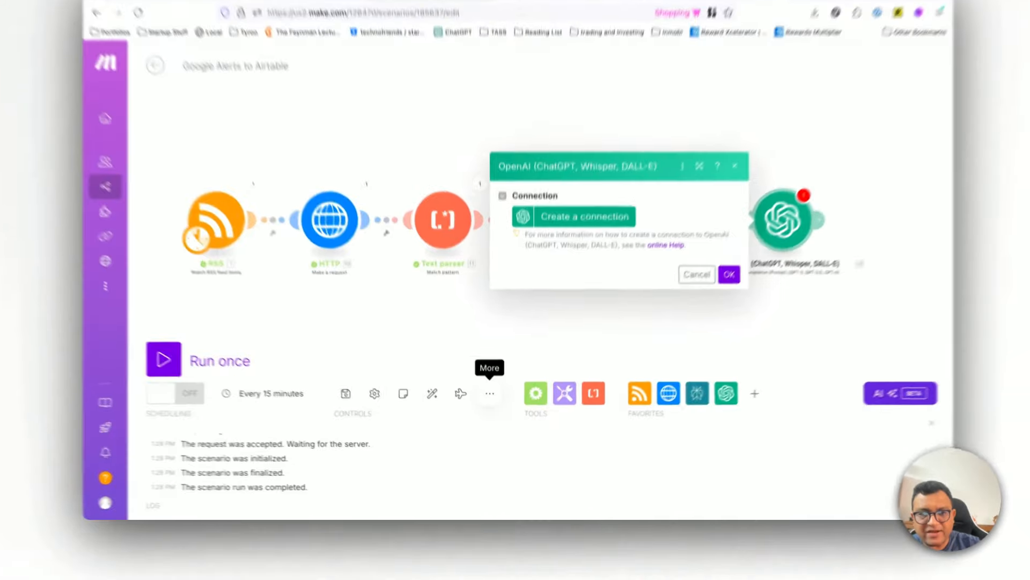
{"action": "left_click", "coordinate": [491, 413]}
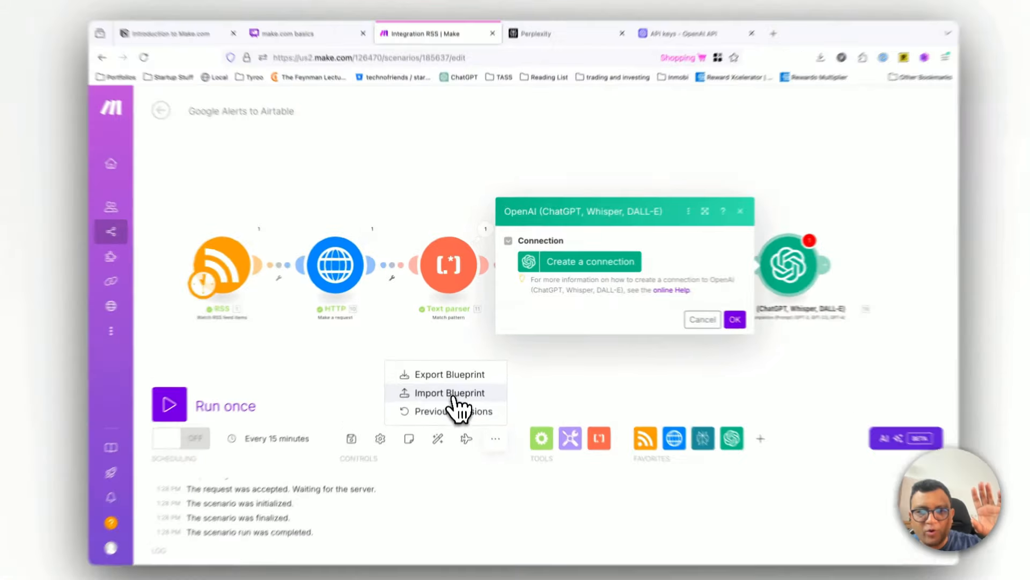
{"action": "left_click", "coordinate": [446, 375]}
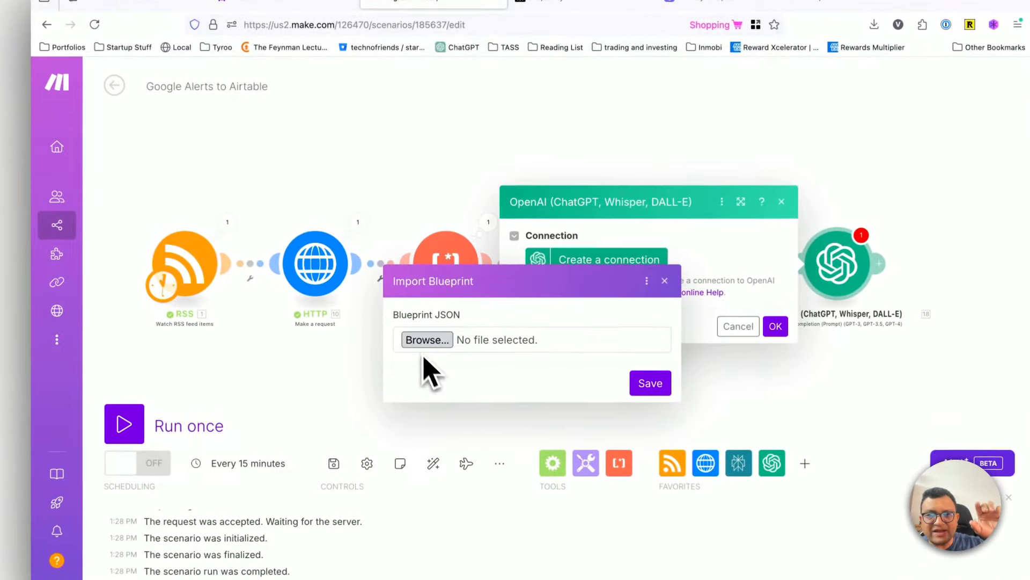
{"action": "left_click", "coordinate": [428, 339]}
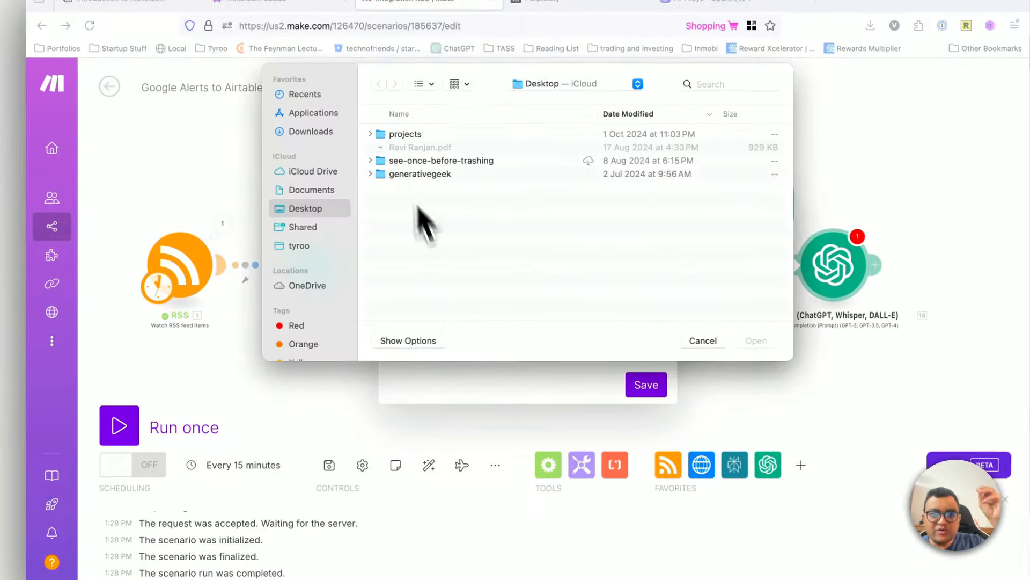
{"action": "left_click", "coordinate": [682, 347]}
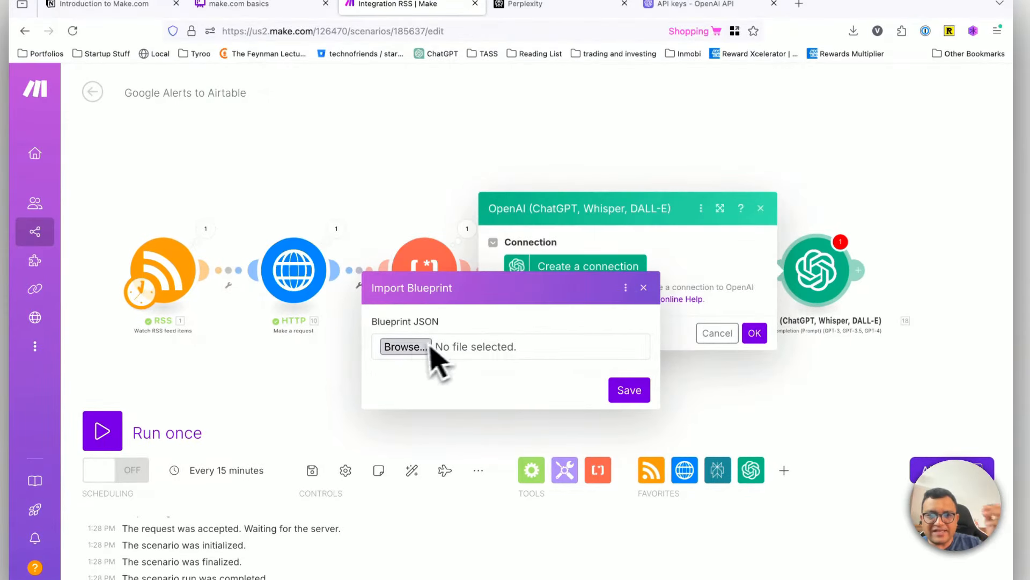
{"action": "left_click", "coordinate": [643, 287]}
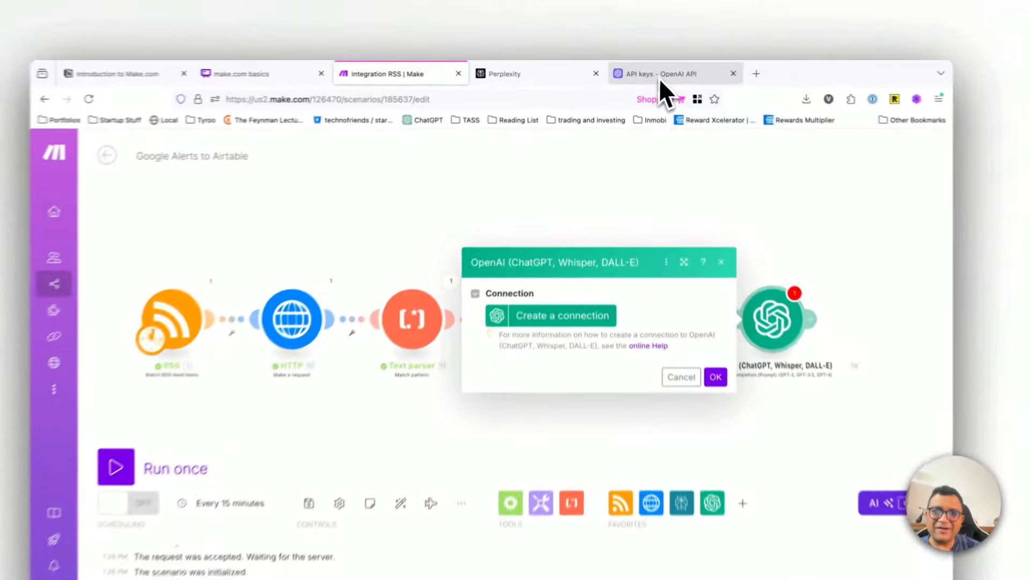
Step: Copy the generated make.com-gg secret key again on the OpenAI platform and close the key dialog
{"action": "left_click", "coordinate": [659, 75]}
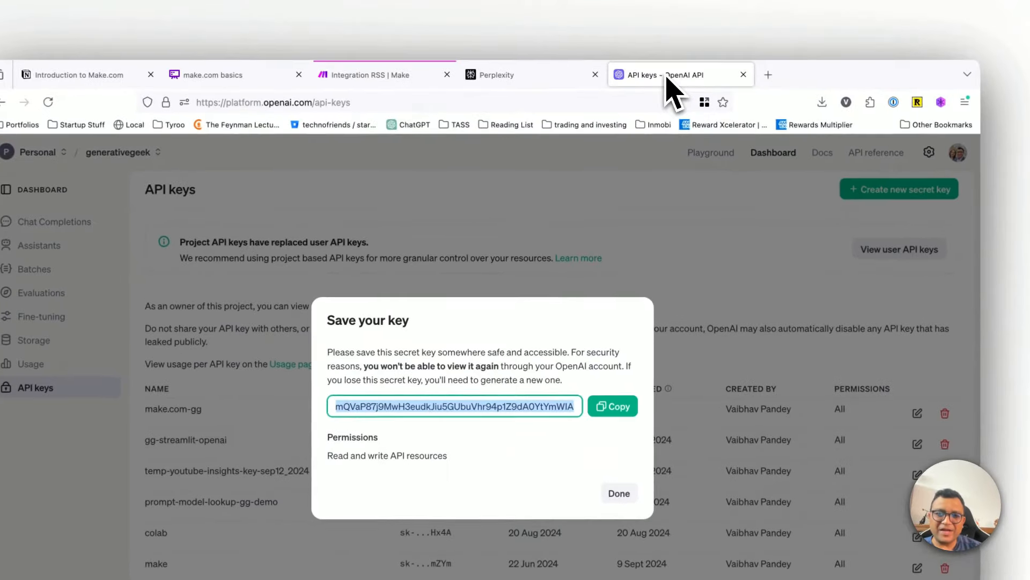
{"action": "left_click", "coordinate": [612, 405]}
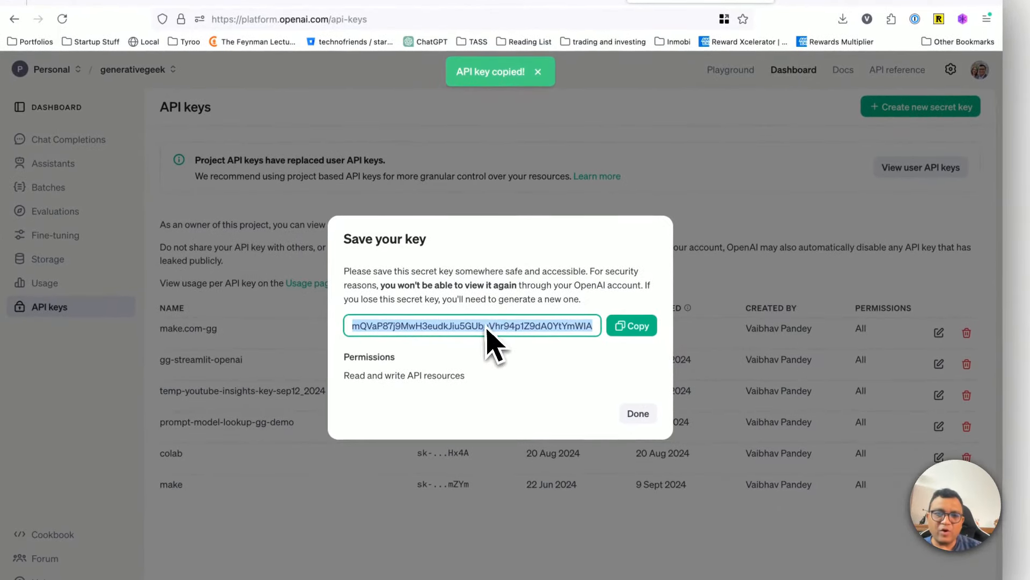
{"action": "left_click", "coordinate": [637, 416]}
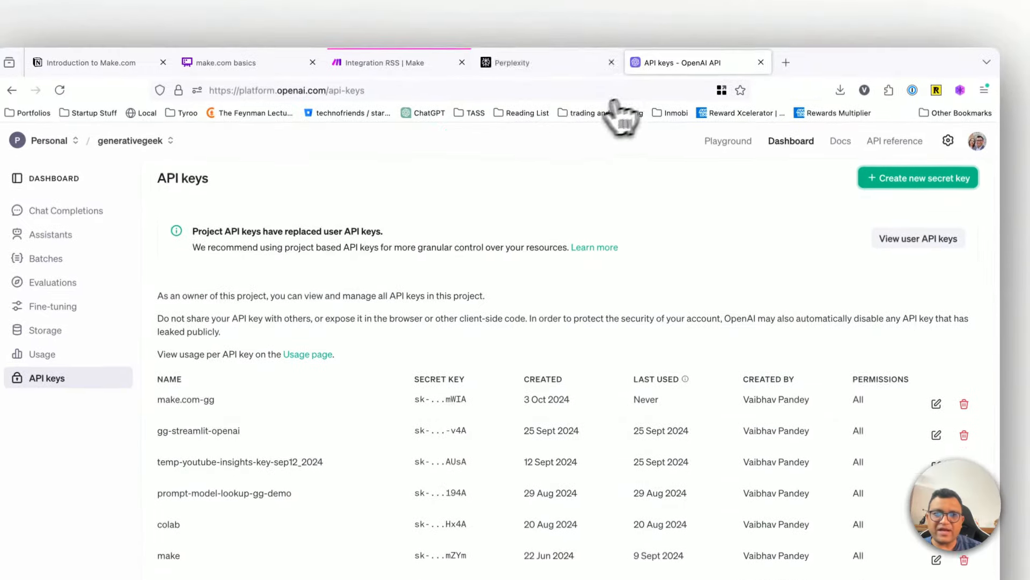
Step: Return to the Make scenario, start a new OpenAI connection and paste the API key, leaving the organization ID empty
{"action": "left_click", "coordinate": [516, 63]}
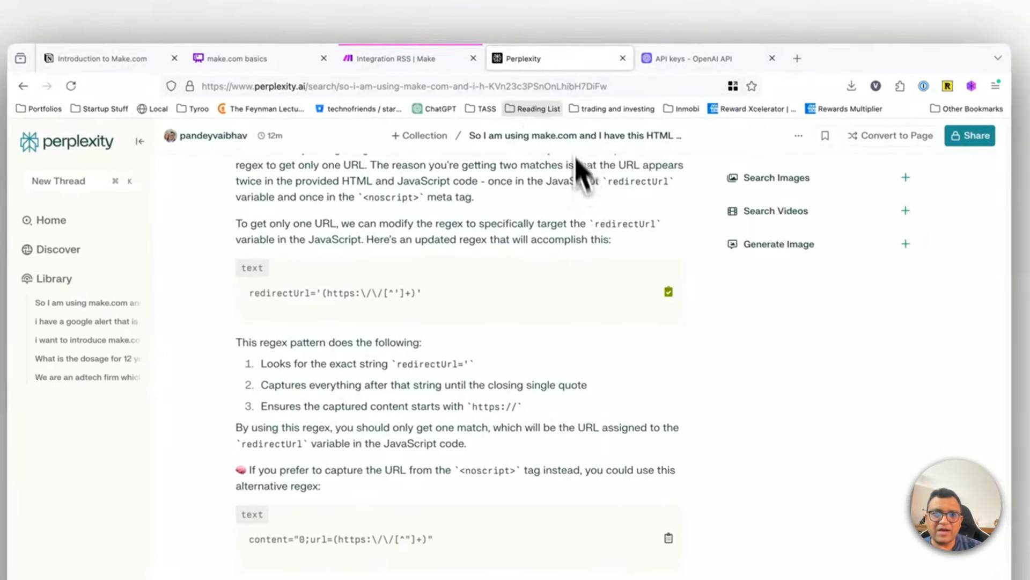
{"action": "left_click", "coordinate": [367, 66]}
{"action": "left_click", "coordinate": [601, 337]}
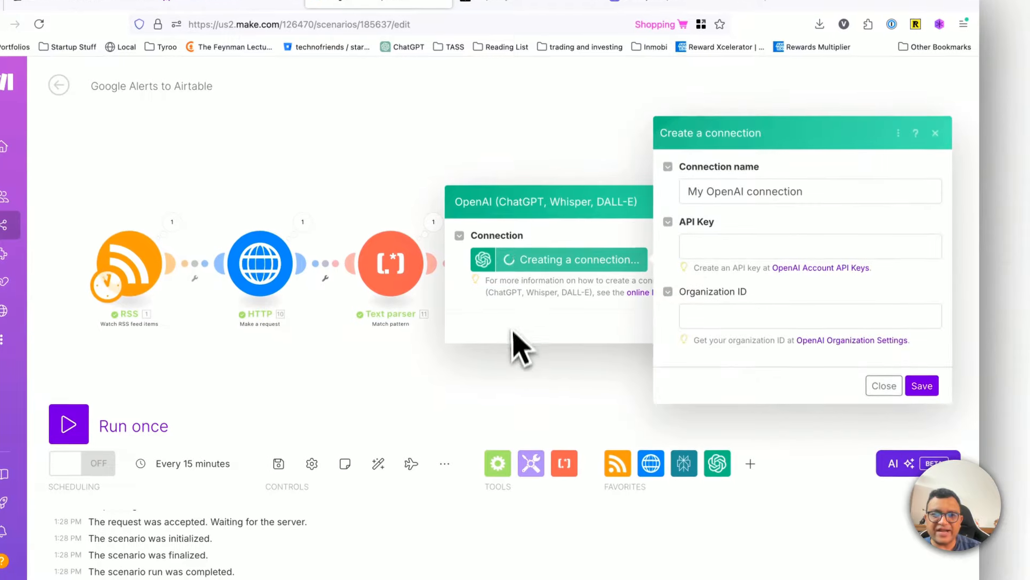
{"action": "left_click", "coordinate": [720, 242]}
{"action": "key", "text": "super+v"}
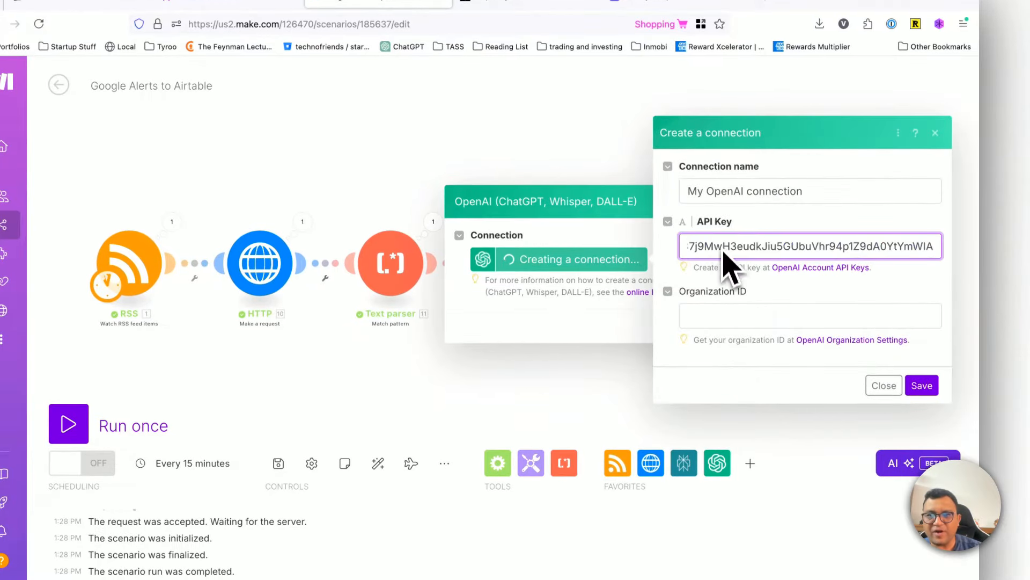
{"action": "left_click", "coordinate": [726, 316]}
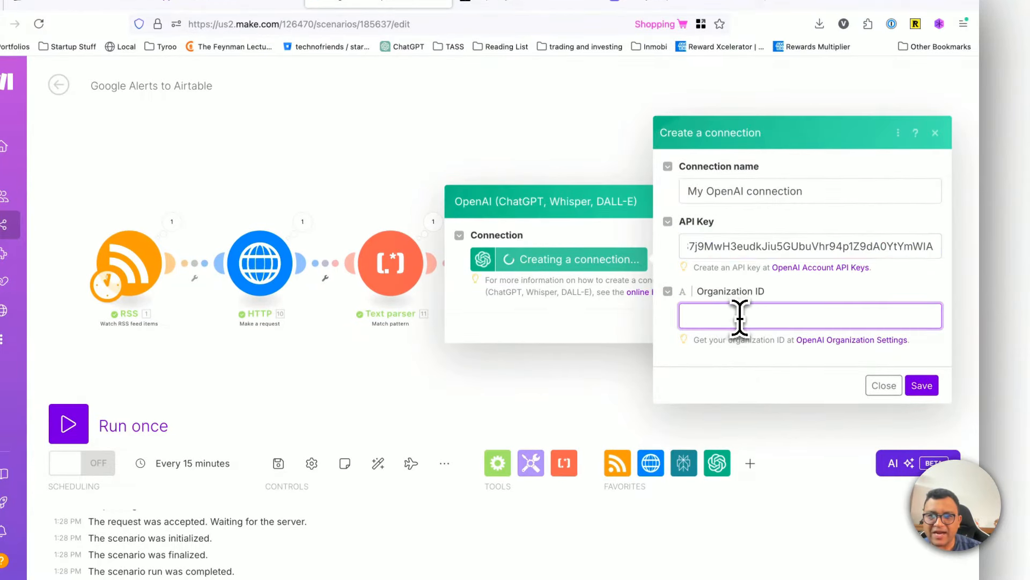
{"action": "left_click", "coordinate": [668, 292]}
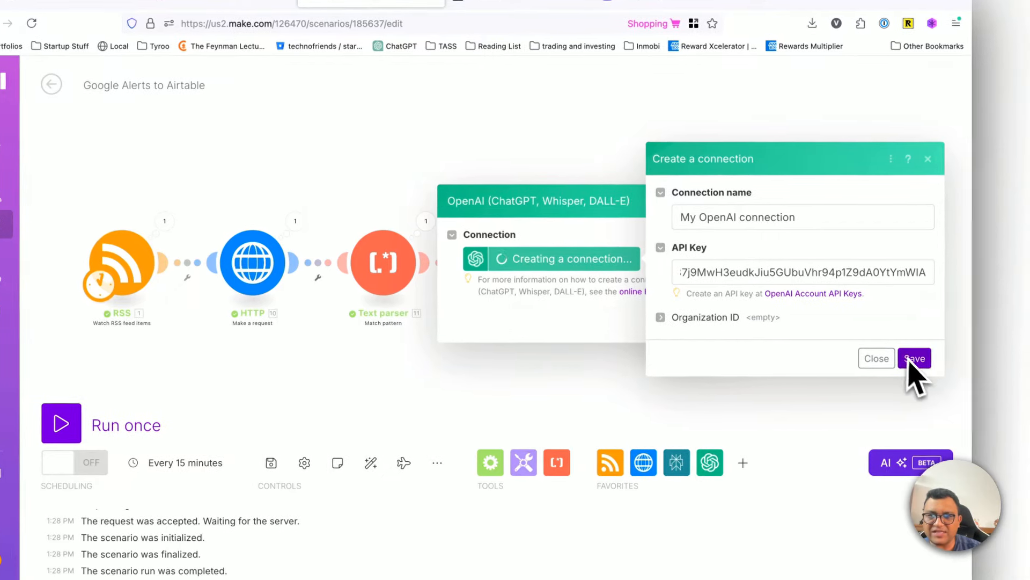
Step: Name the OpenAI connection openair-3oct and save it
{"action": "triple_click", "coordinate": [781, 220]}
{"action": "key", "text": "BackSpace"}
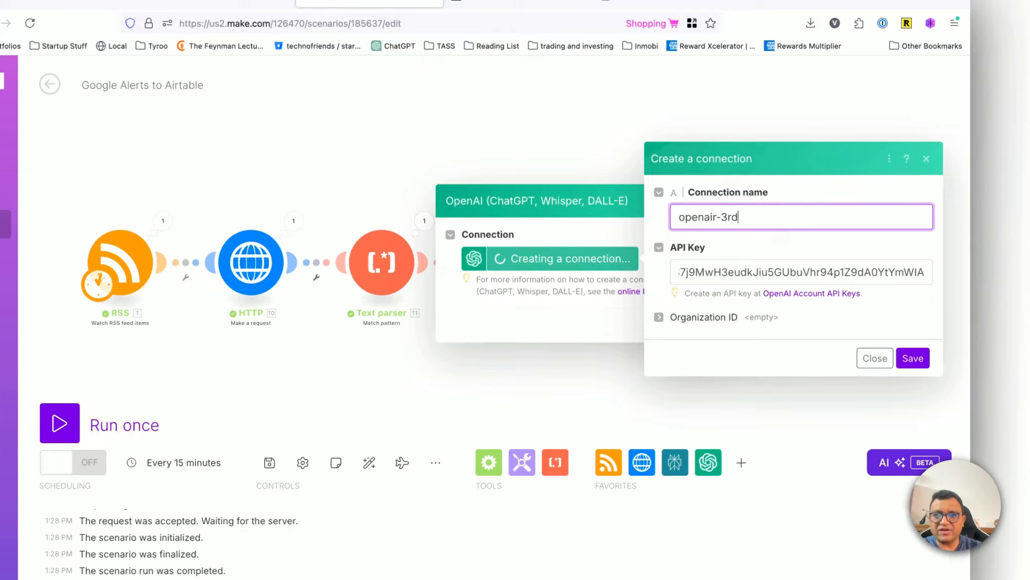
{"action": "type", "text": "openair-3oct"}
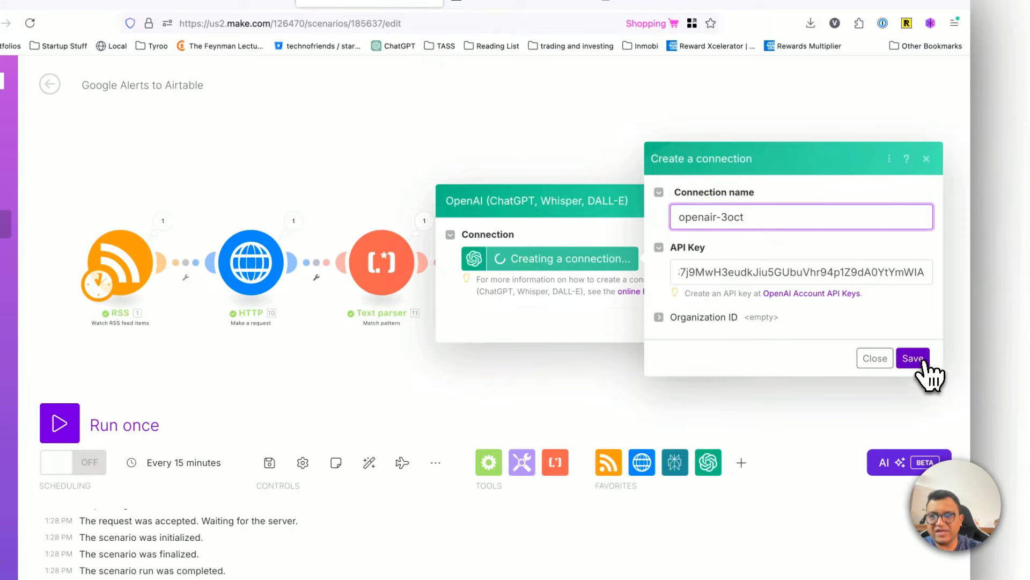
{"action": "left_click", "coordinate": [913, 358]}
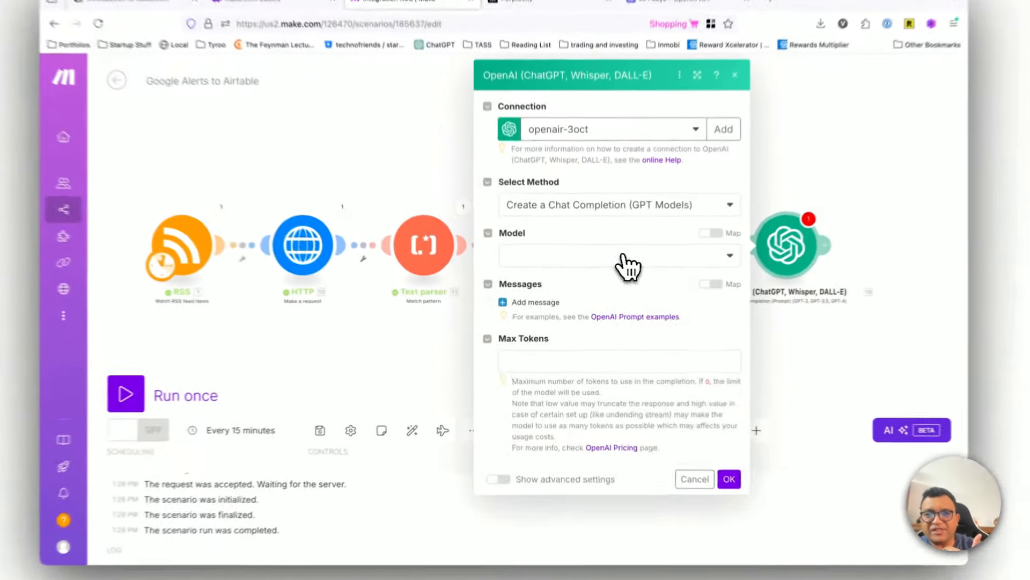
Step: Choose gpt-4o-mini (system) as the model for the OpenAI chat completion
{"action": "left_click", "coordinate": [582, 276]}
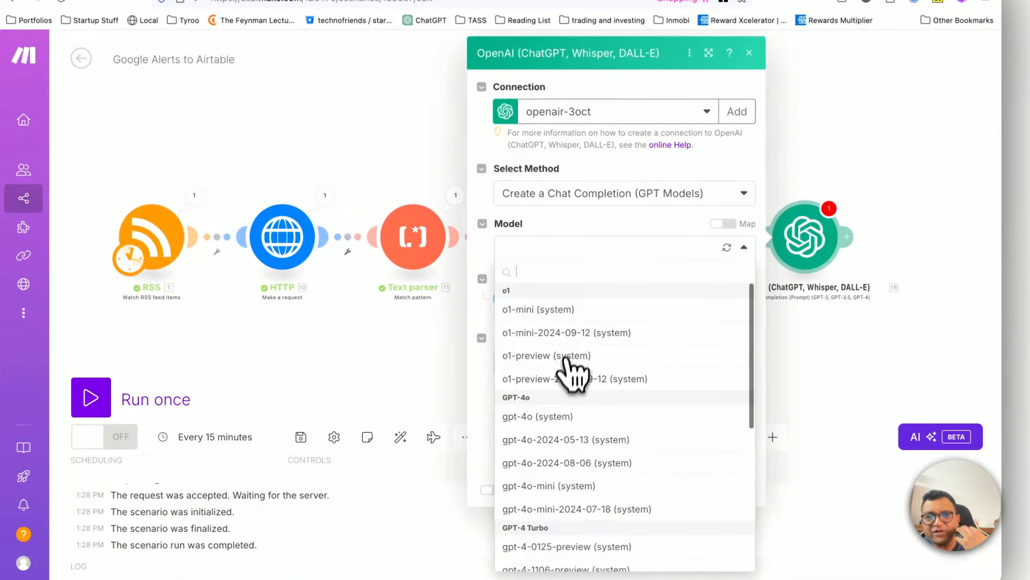
{"action": "scroll", "coordinate": [563, 365], "scroll_direction": "down", "scroll_amount": 2}
{"action": "scroll", "coordinate": [568, 386], "scroll_direction": "up", "scroll_amount": 2}
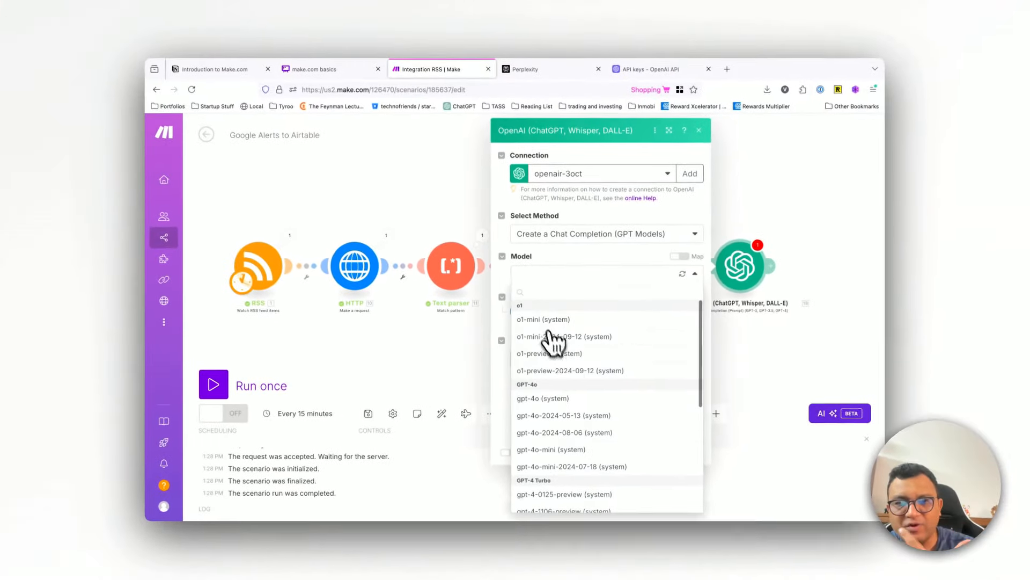
{"action": "scroll", "coordinate": [569, 364], "scroll_direction": "down", "scroll_amount": 2}
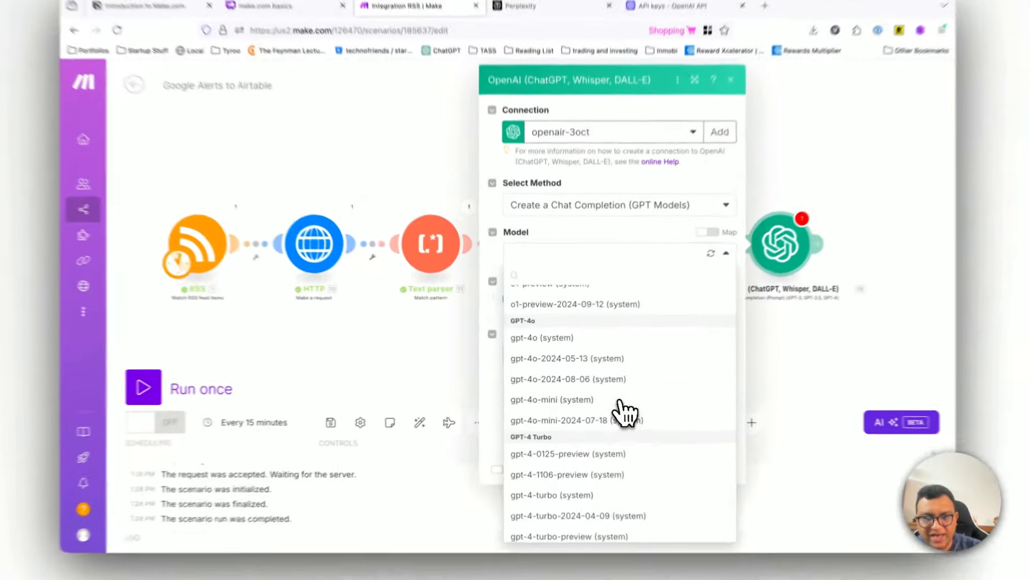
{"action": "left_click", "coordinate": [606, 394]}
Step: Add a first message with the System role and the content "you are a helpful assistant who writes engaging summaries for linkedin."
{"action": "left_click", "coordinate": [508, 294]}
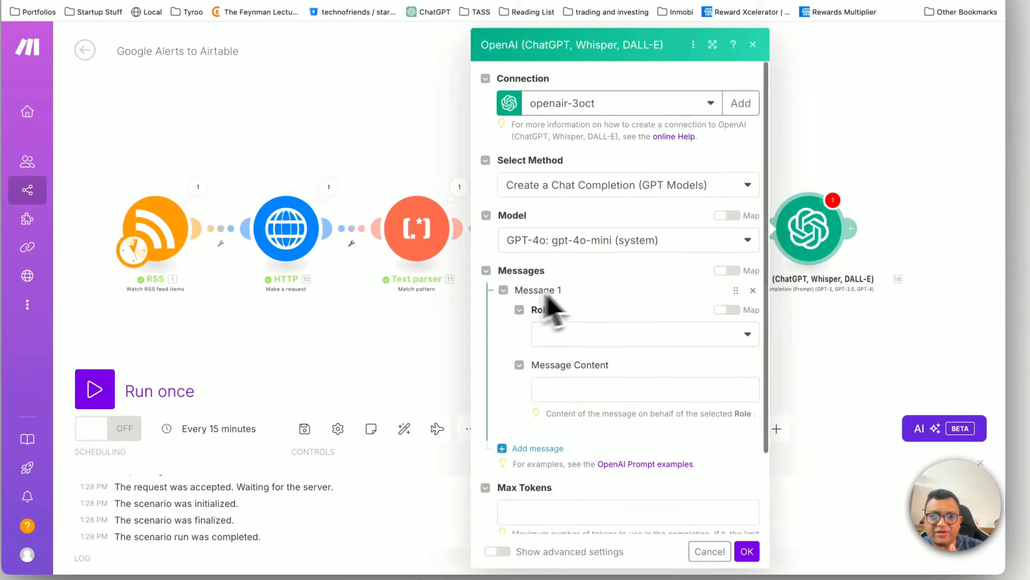
{"action": "scroll", "coordinate": [594, 354], "scroll_direction": "down", "scroll_amount": 3}
{"action": "scroll", "coordinate": [591, 357], "scroll_direction": "up", "scroll_amount": 2}
{"action": "scroll", "coordinate": [589, 357], "scroll_direction": "up", "scroll_amount": 1}
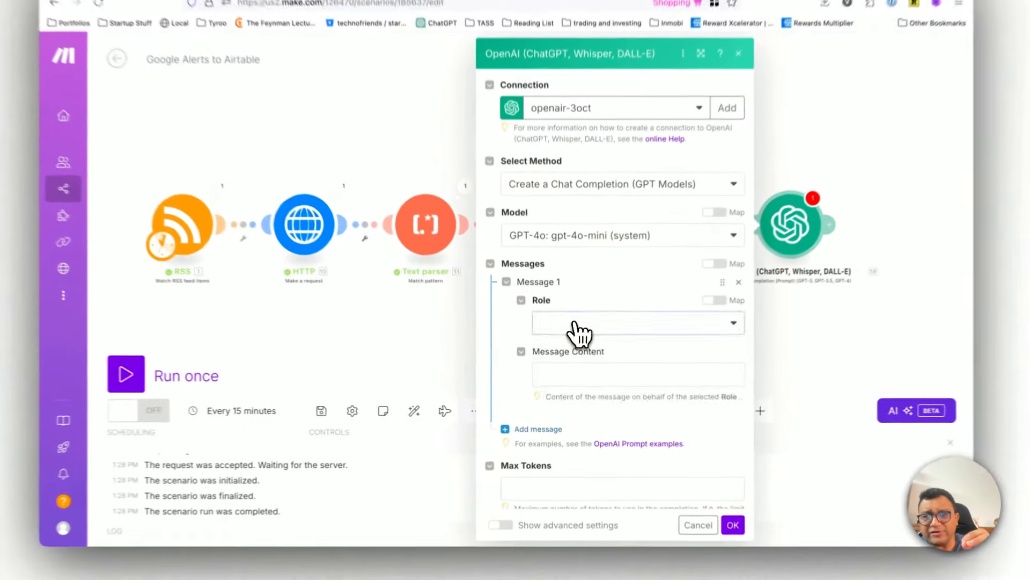
{"action": "left_click", "coordinate": [553, 343]}
{"action": "left_click", "coordinate": [568, 359]}
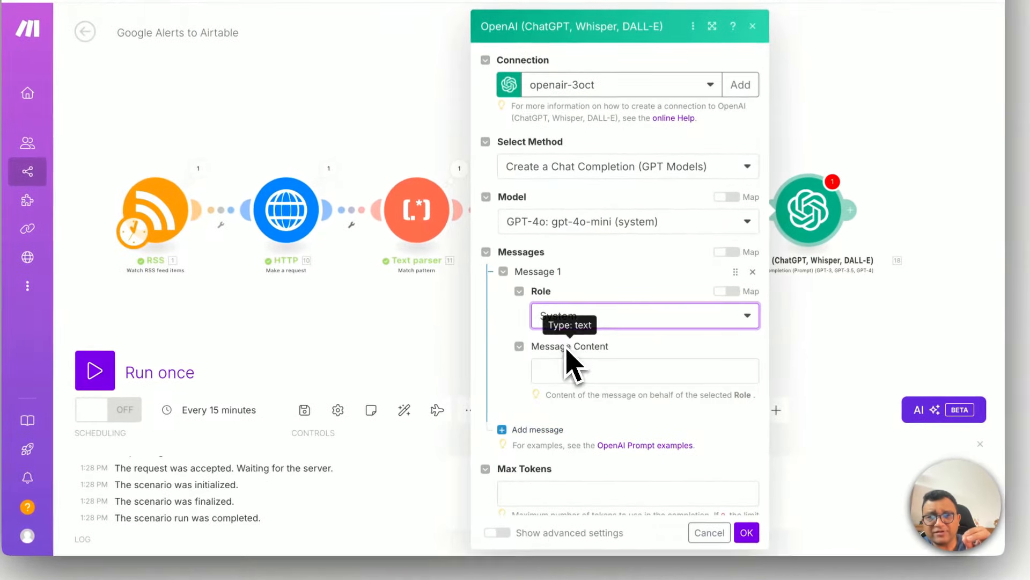
{"action": "left_click", "coordinate": [565, 385]}
{"action": "type", "text": "you are a hel"}
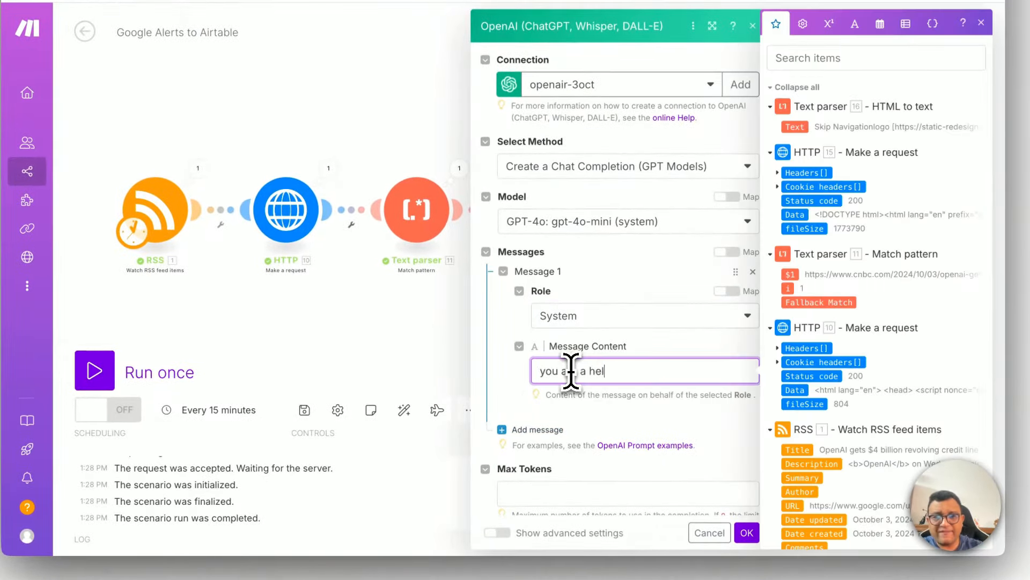
{"action": "type", "text": "pful assistant who"}
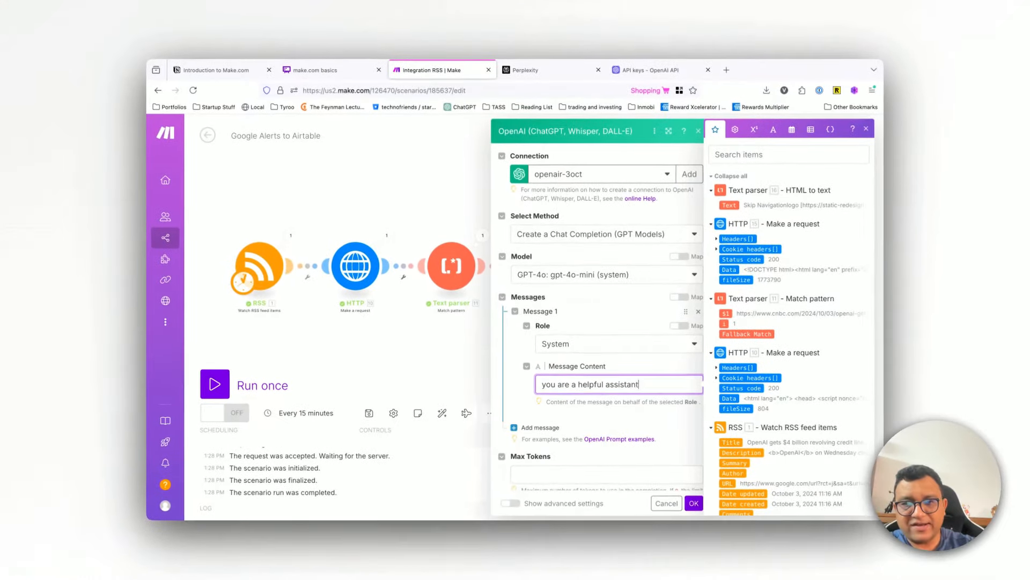
{"action": "type", "text": " writes en"}
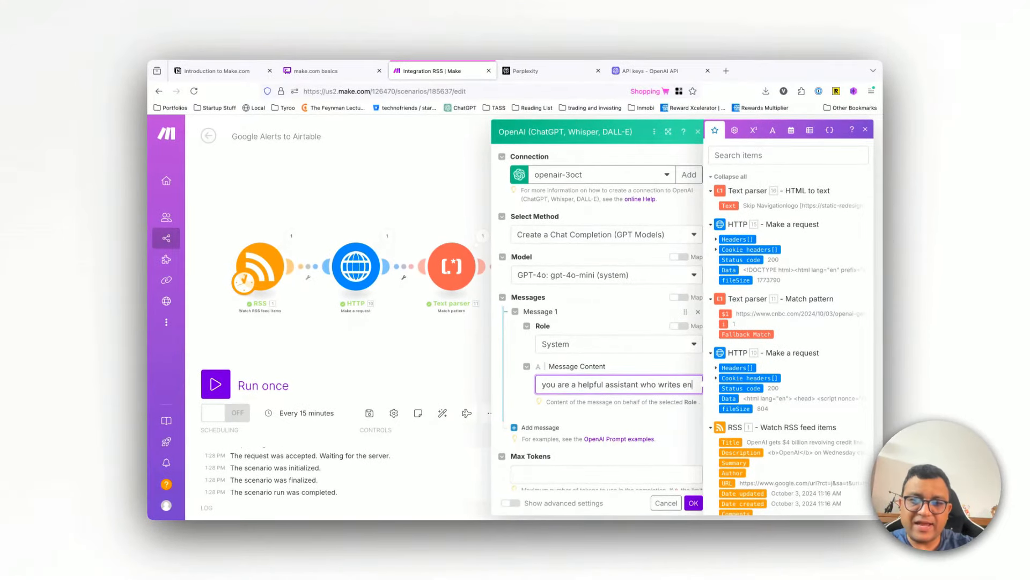
{"action": "type", "text": "gaging summaries for linkedin."}
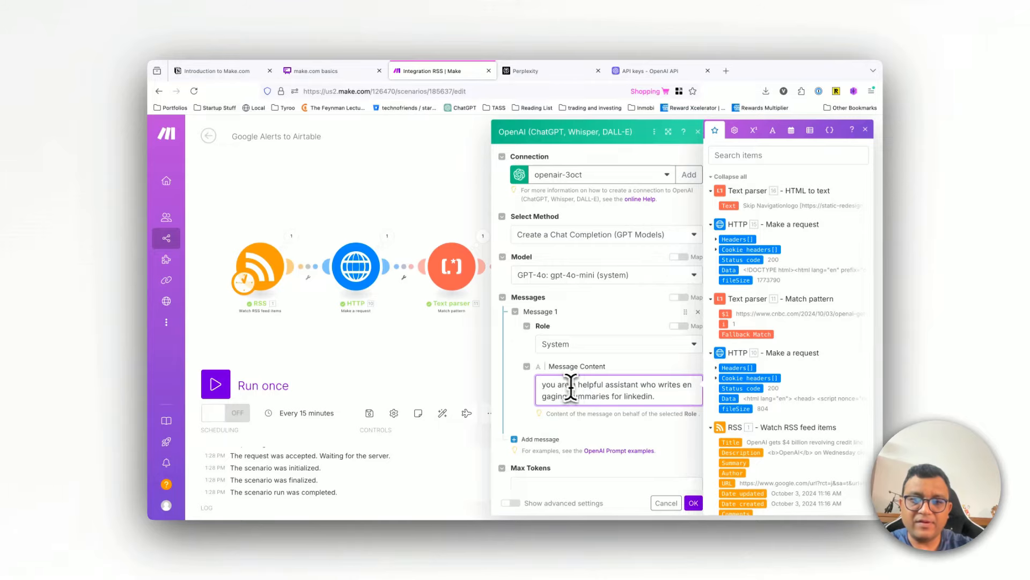
Step: Add a second message to the completion and set its role to User
{"action": "scroll", "coordinate": [570, 386], "scroll_direction": "down", "scroll_amount": 3}
{"action": "left_click", "coordinate": [534, 365]}
{"action": "left_click", "coordinate": [583, 396]}
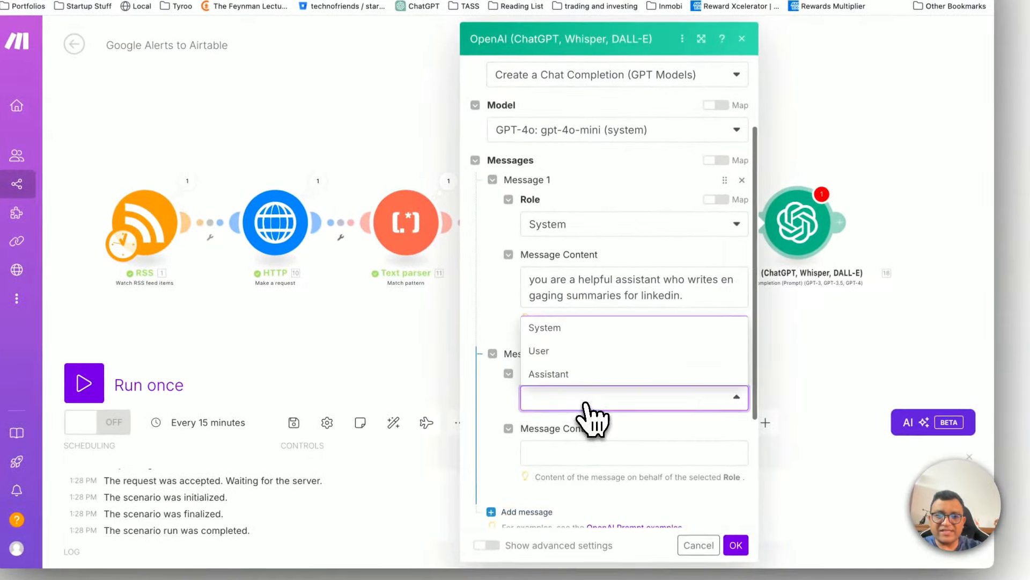
{"action": "left_click", "coordinate": [591, 350]}
{"action": "left_click", "coordinate": [568, 450]}
{"action": "scroll", "coordinate": [586, 448], "scroll_direction": "down", "scroll_amount": 3}
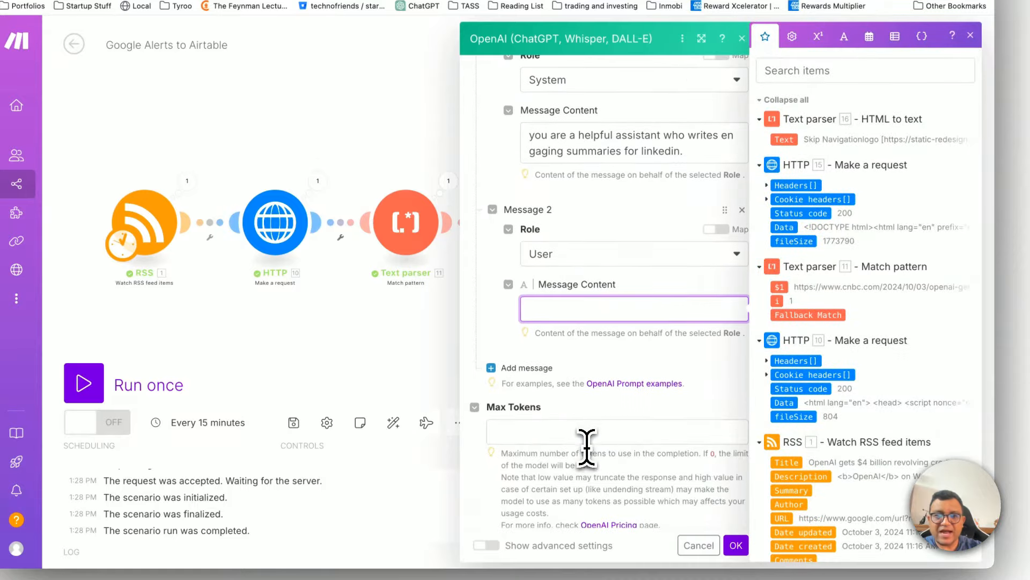
Step: Begin the user message's content with "You are provided with a news item. Your job is to extract key elements from the"
{"action": "type", "text": "You are a"}
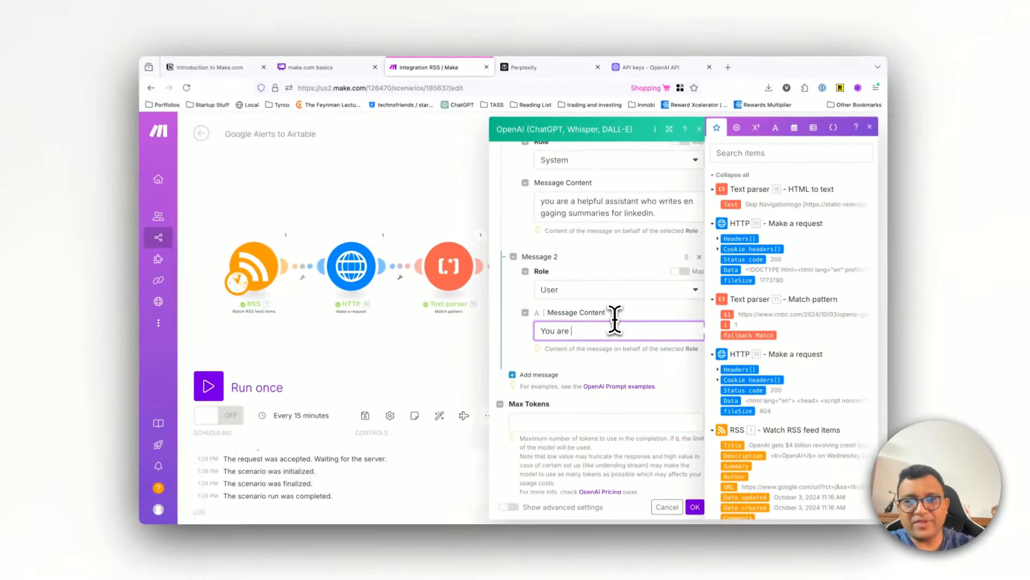
{"action": "key", "text": "BackSpace"}
{"action": "key", "text": "BackSpace"}
{"action": "type", "text": "provided w"}
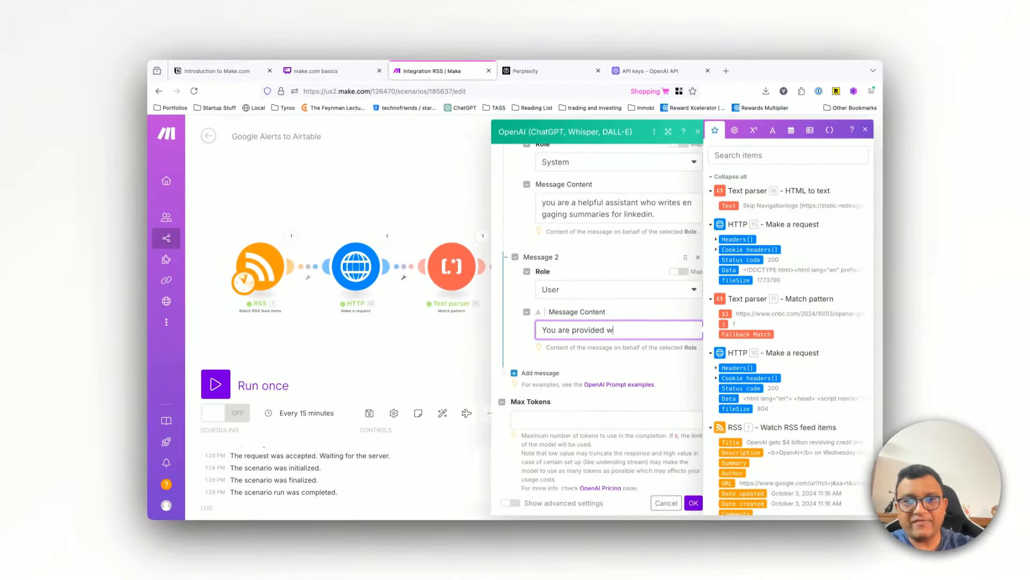
{"action": "type", "text": "ith a news item."}
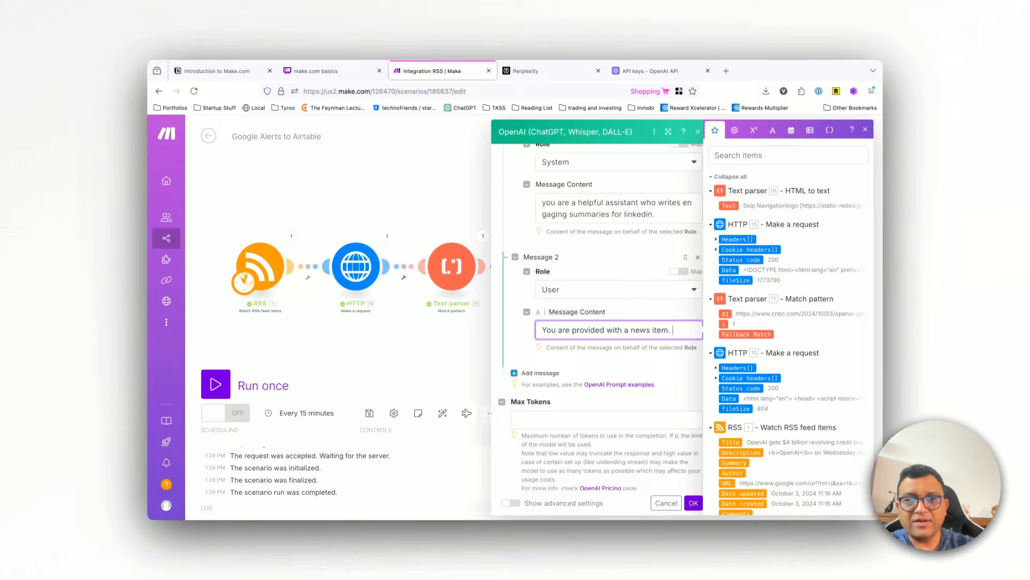
{"action": "type", "text": " Your job is to extract key elements from the"}
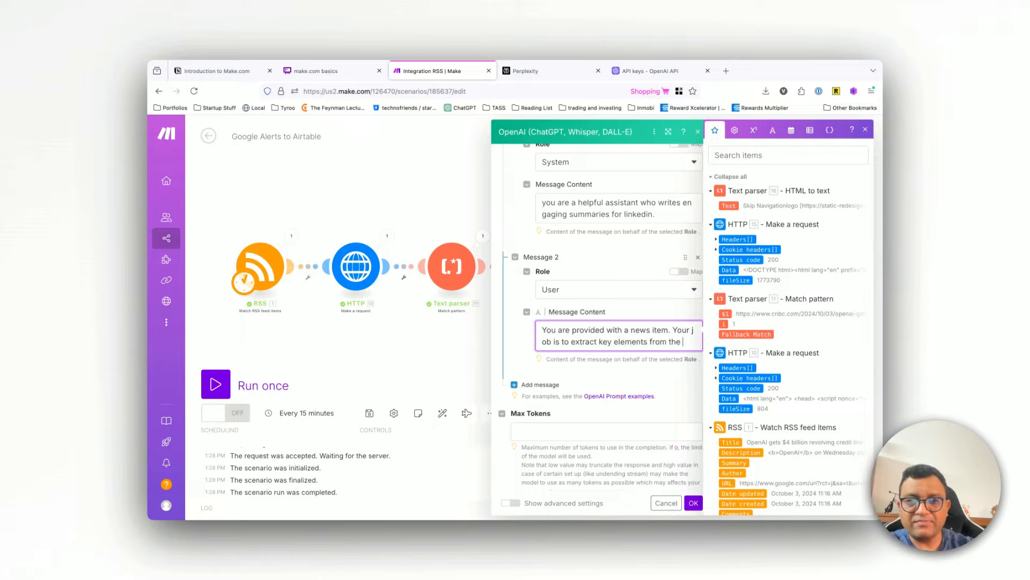
{"action": "type", "text": "news"}
{"action": "key", "text": "BackSpace"}
{"action": "key", "text": "BackSpace"}
{"action": "key", "text": "BackSpace"}
{"action": "key", "text": "BackSpace"}
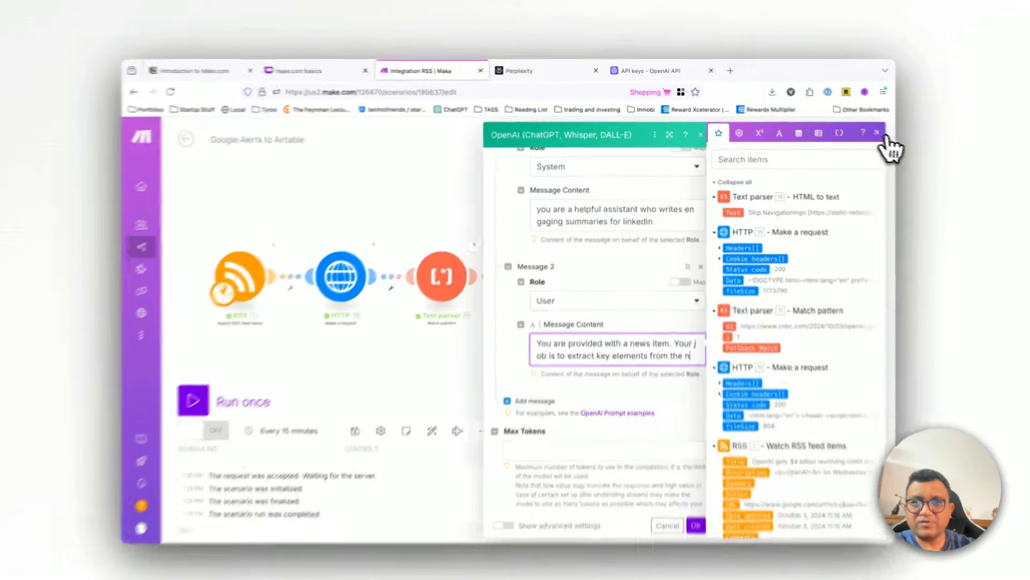
Step: Enlarge the dialog and extend the user message to request an engaging linkedin post from the news item, written in a friendly and spartan style
{"action": "left_click", "coordinate": [865, 129]}
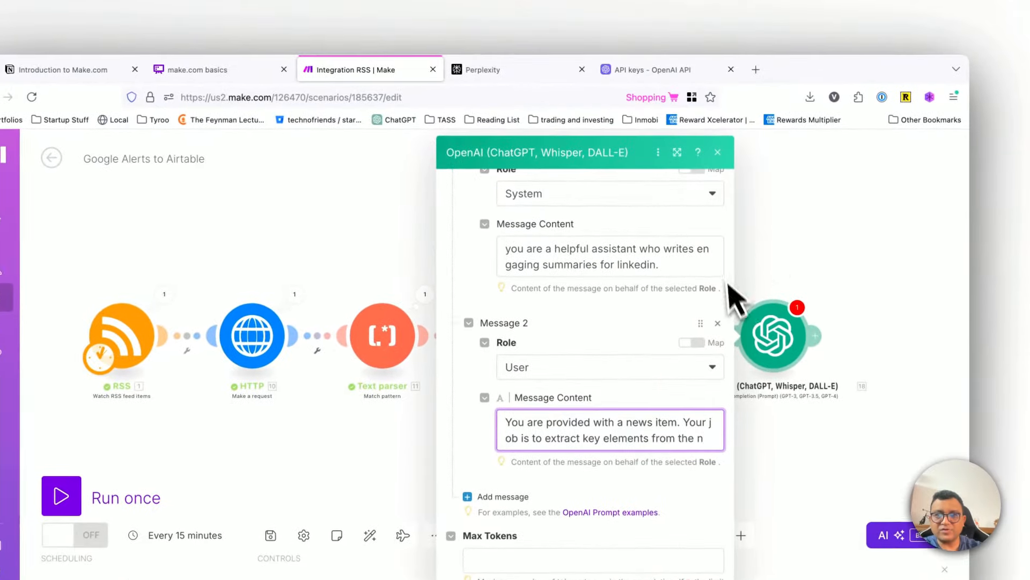
{"action": "left_click", "coordinate": [678, 153]}
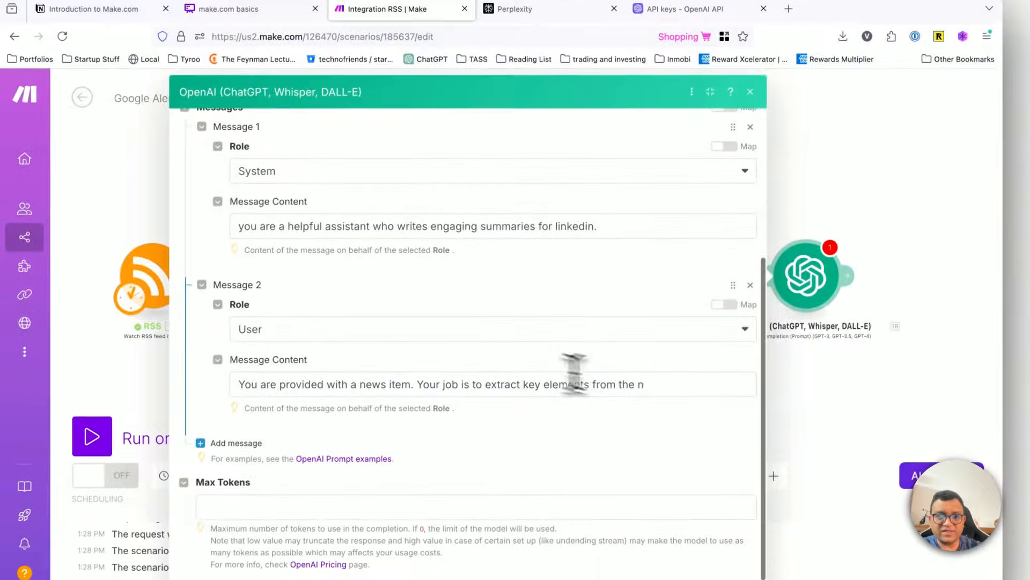
{"action": "left_click", "coordinate": [660, 384]}
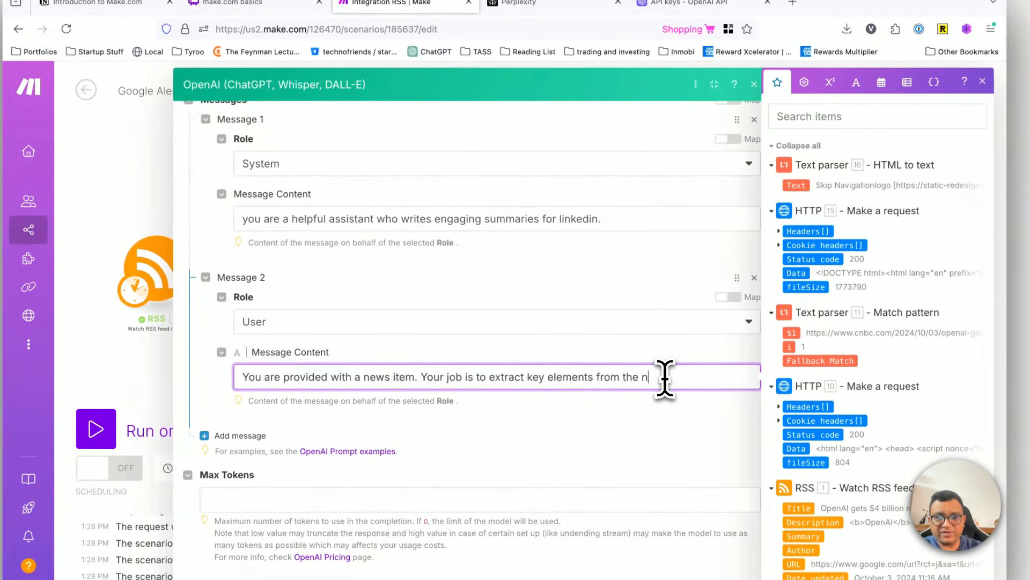
{"action": "type", "text": "m and create an engaging linkedin post. Do remember that this post should be written in fri"}
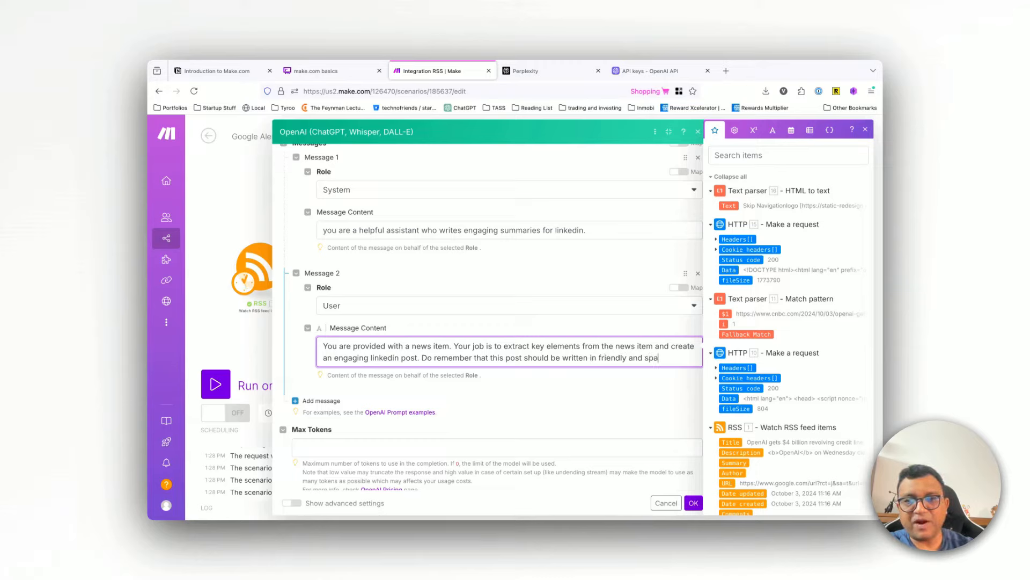
{"action": "type", "text": "en"}
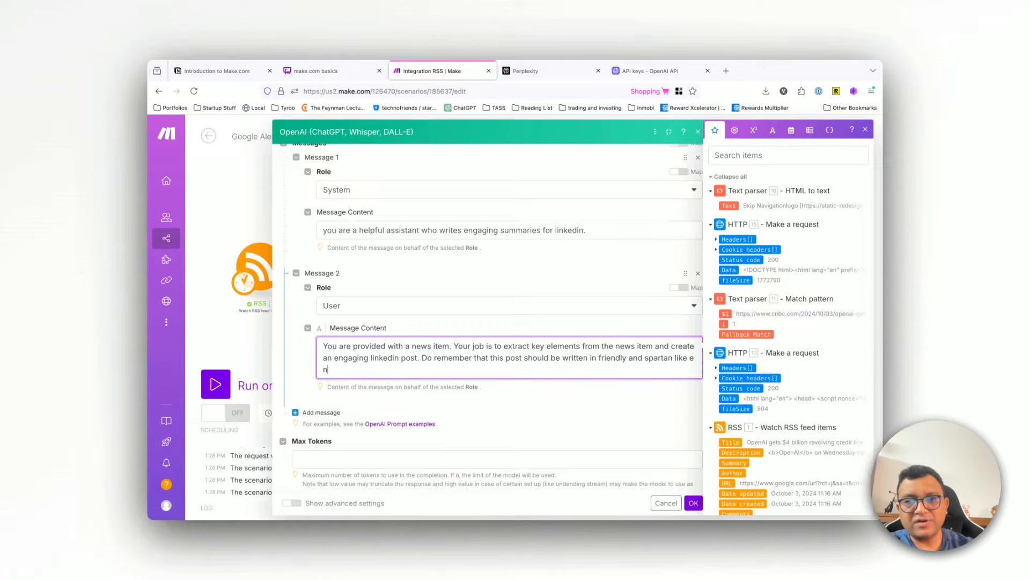
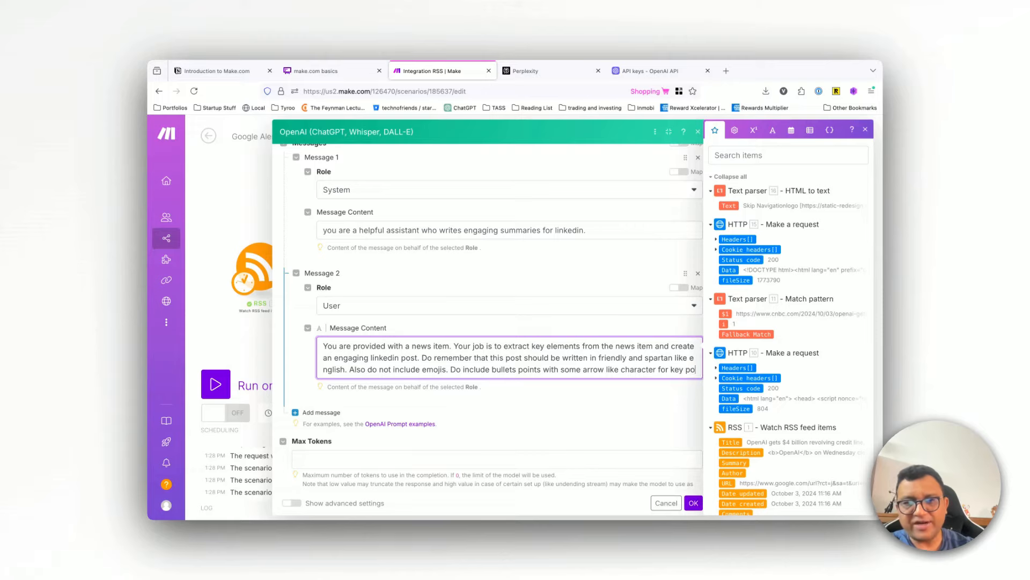
Step: Complete the user message's bullet-point instruction with "key points that you find." and add the lead-in "News item follows"
{"action": "type", "text": "ints that you find."}
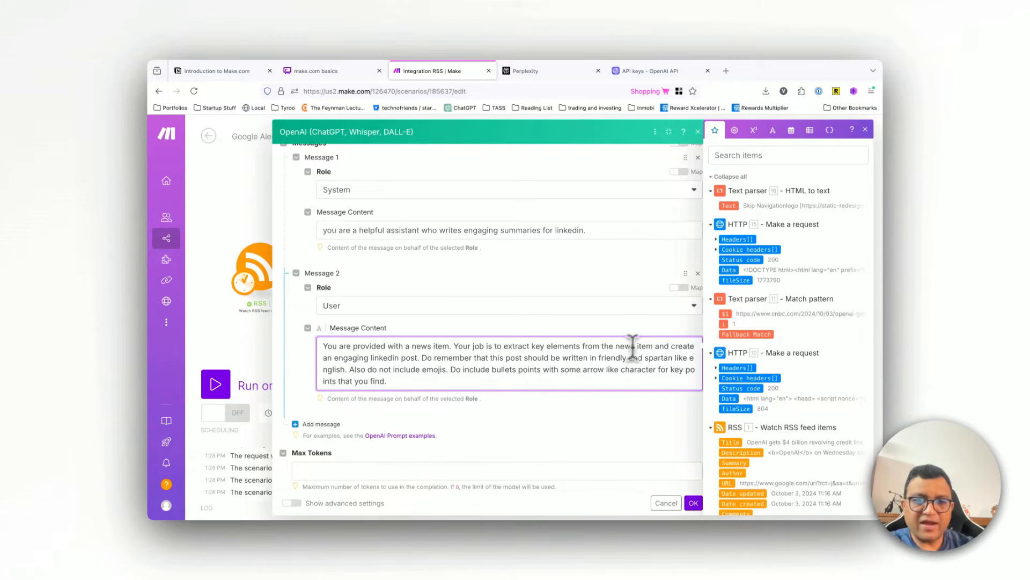
{"action": "scroll", "coordinate": [639, 341], "scroll_direction": "down", "scroll_amount": 1}
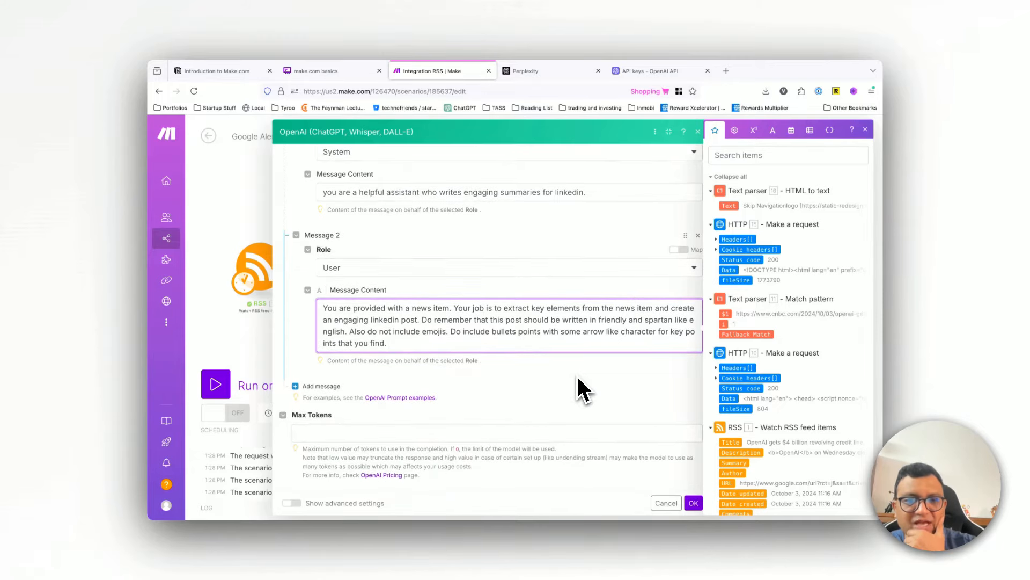
{"action": "key", "text": "Return"}
{"action": "key", "text": "Return"}
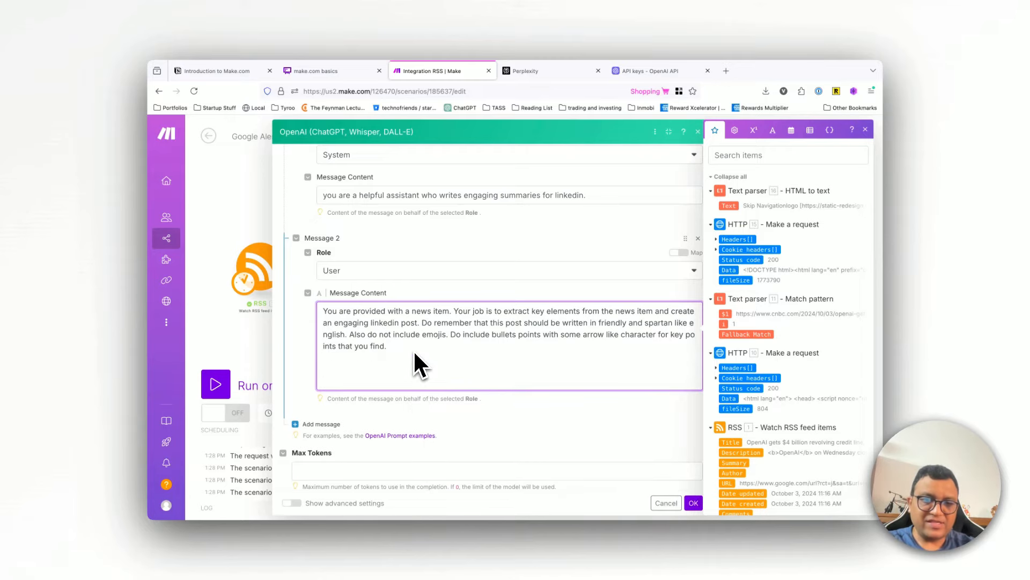
{"action": "key", "text": "BackSpace"}
{"action": "key", "text": "BackSpace"}
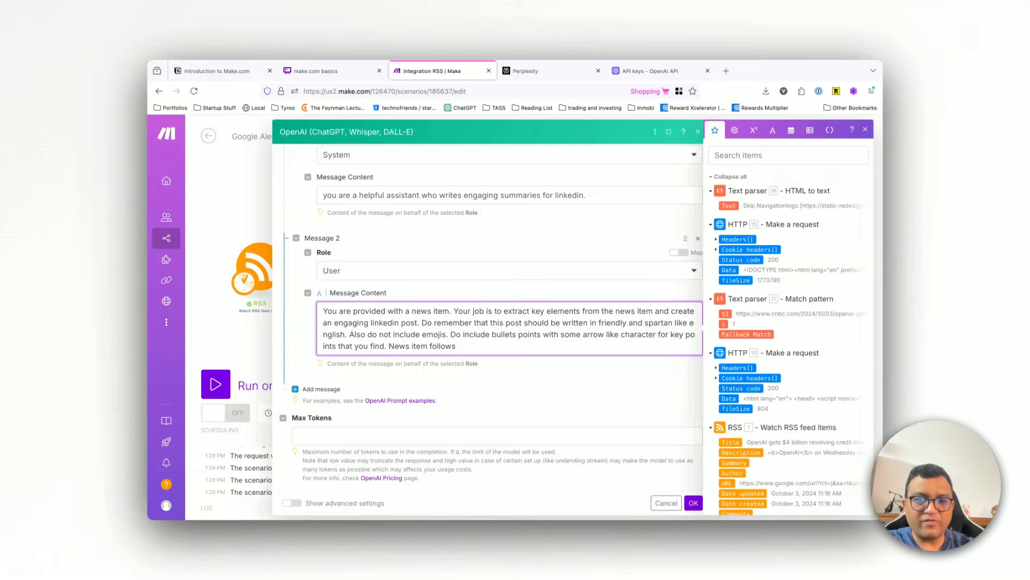
Step: Insert the Text output of the HTML to text parser on a separate line below "News item follows" in the user message
{"action": "key", "text": "Return"}
{"action": "key", "text": "Return"}
{"action": "key", "text": "Return"}
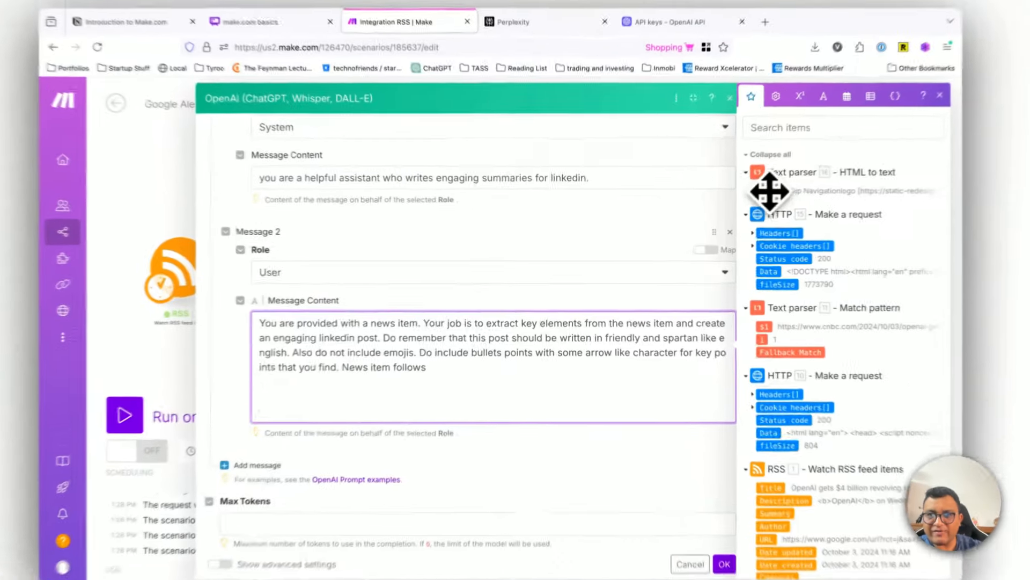
{"action": "left_click", "coordinate": [728, 206]}
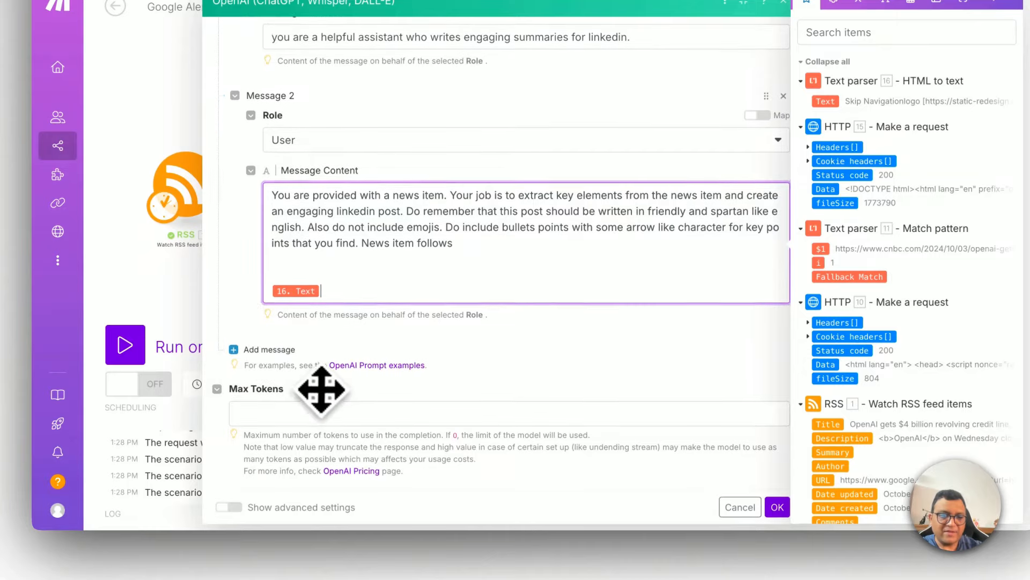
Step: Set Max Tokens to 0 and show the module's advanced settings
{"action": "left_click", "coordinate": [305, 416]}
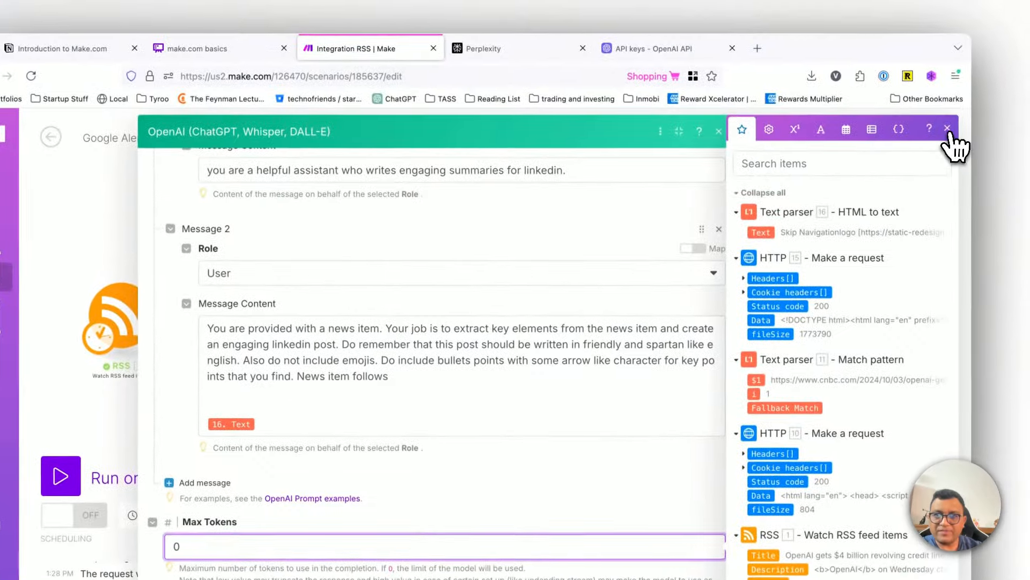
{"action": "left_click", "coordinate": [953, 116]}
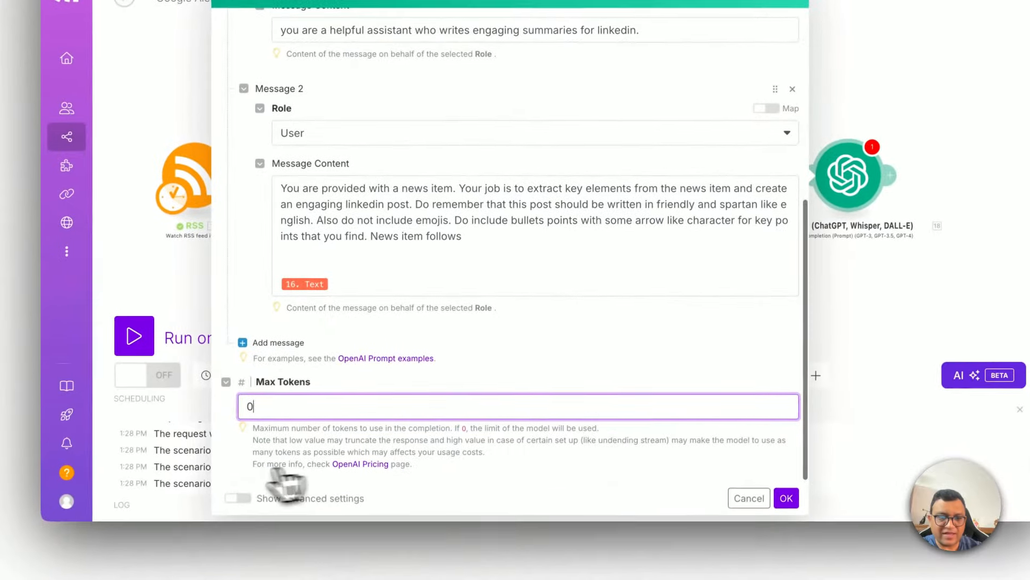
{"action": "left_click", "coordinate": [239, 498]}
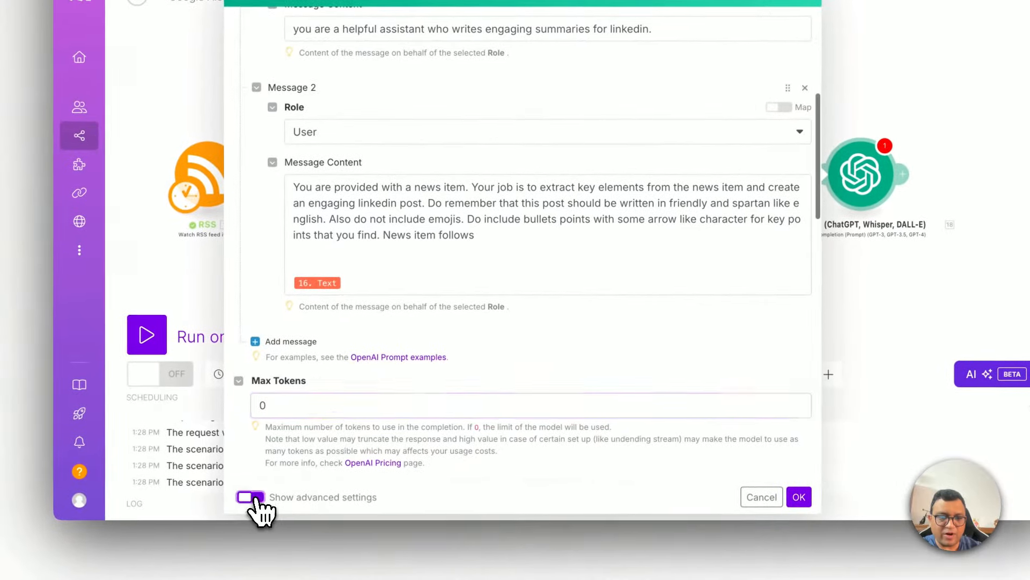
Step: Set the completion's Temperature to 0.7 and save the OpenAI module settings
{"action": "scroll", "coordinate": [422, 327], "scroll_direction": "down", "scroll_amount": 6}
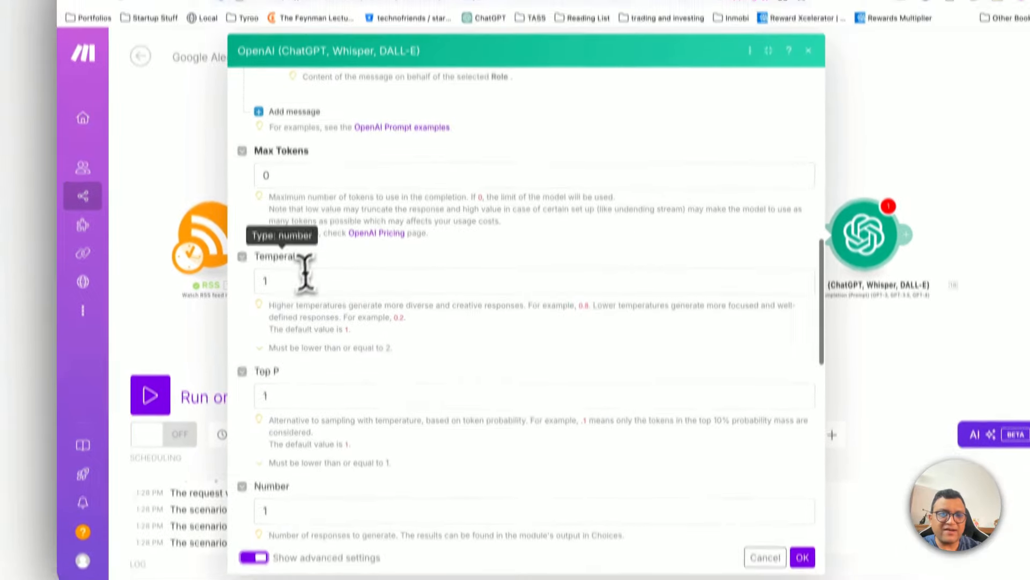
{"action": "left_click", "coordinate": [288, 220]}
{"action": "key", "text": "BackSpace"}
{"action": "type", "text": "0.7"}
{"action": "scroll", "coordinate": [338, 214], "scroll_direction": "up", "scroll_amount": 3}
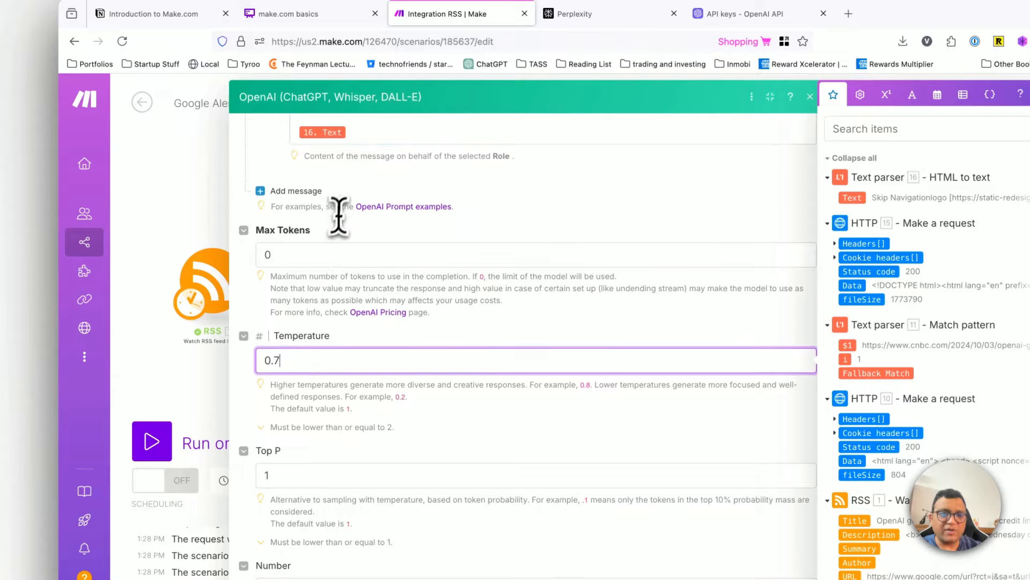
{"action": "scroll", "coordinate": [341, 204], "scroll_direction": "down", "scroll_amount": 10}
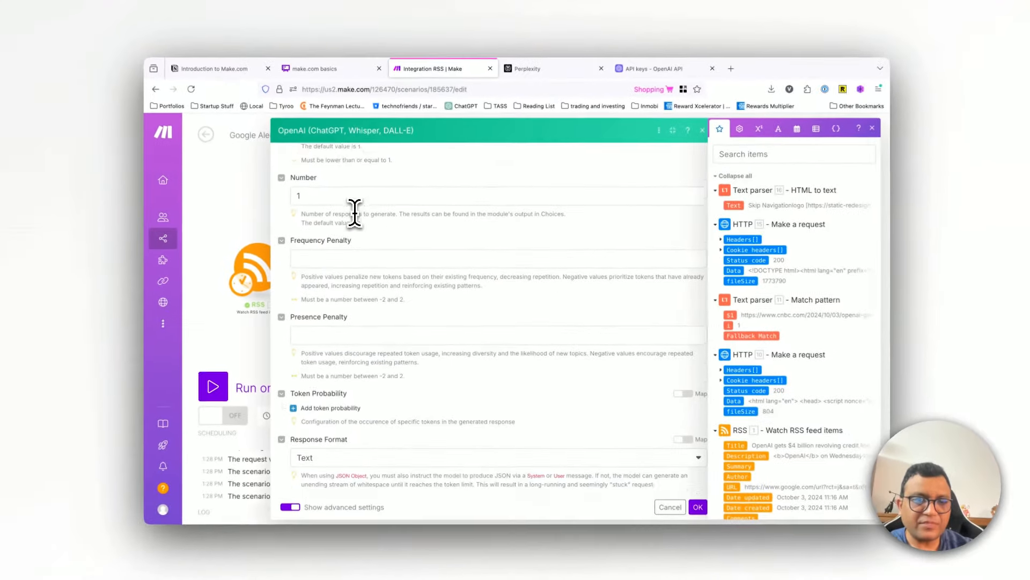
{"action": "scroll", "coordinate": [357, 211], "scroll_direction": "down", "scroll_amount": 5}
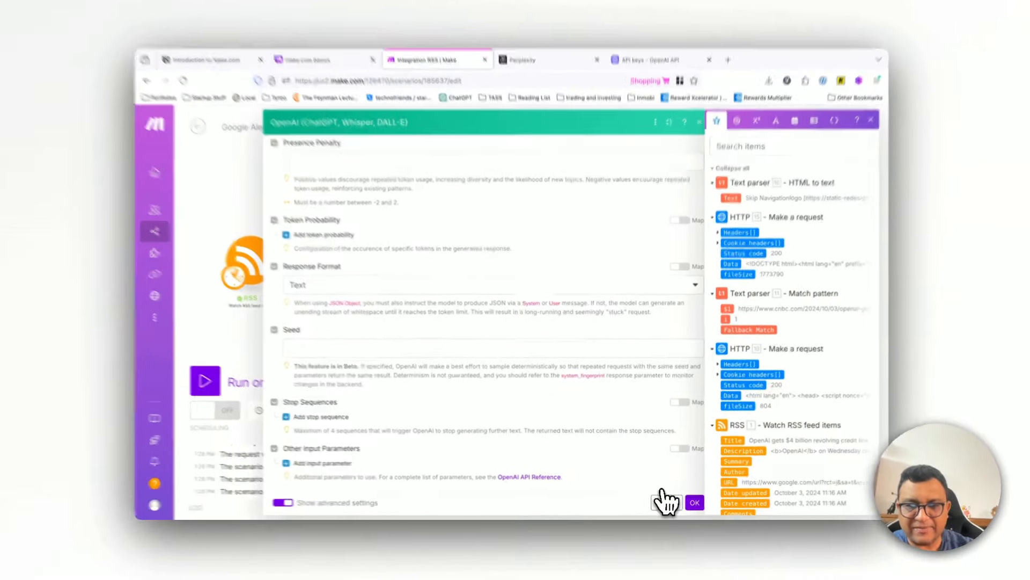
{"action": "left_click", "coordinate": [665, 499]}
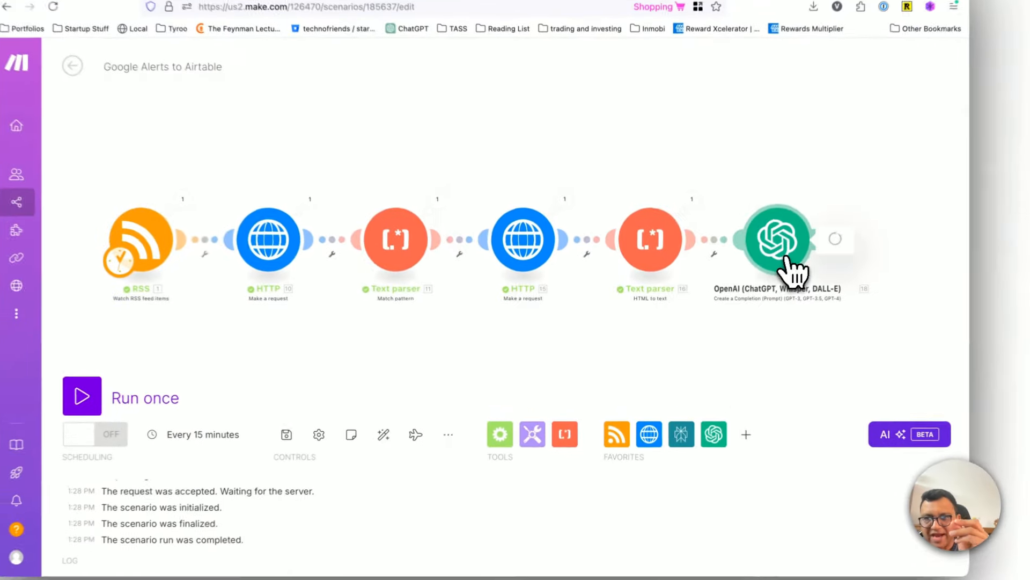
Step: Reopen the OpenAI module and add a user-message goal, after "engaging linkedin post", of getting maximum impressions from Linkedin's algorithm
{"action": "left_click", "coordinate": [752, 287]}
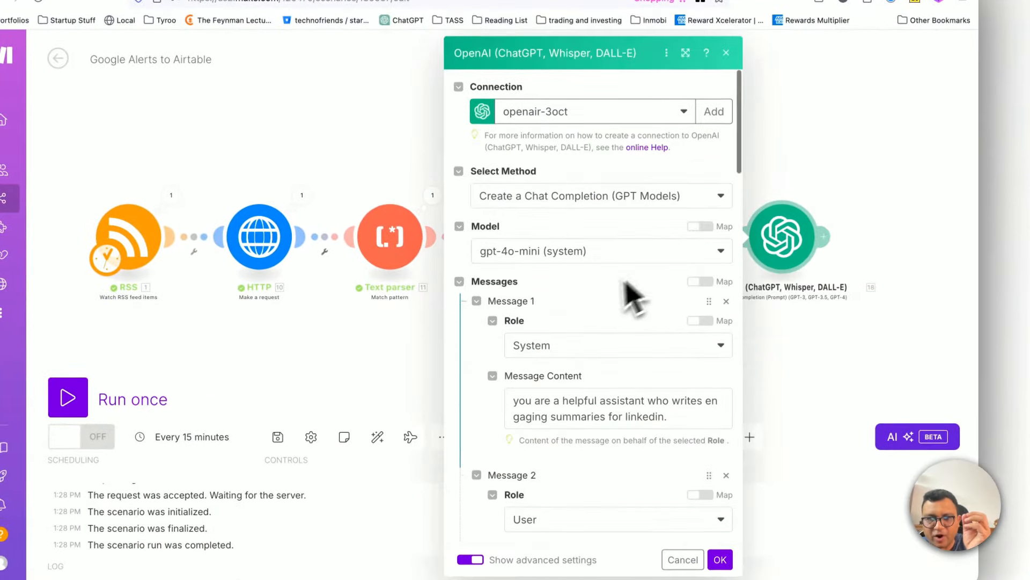
{"action": "scroll", "coordinate": [633, 295], "scroll_direction": "down", "scroll_amount": 10}
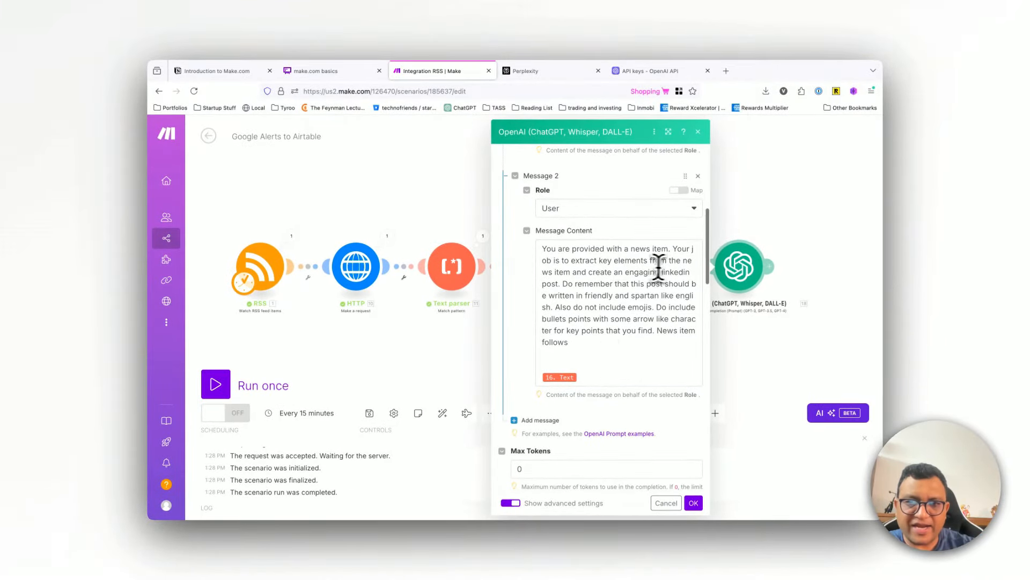
{"action": "left_click", "coordinate": [560, 285]}
{"action": "key", "text": "BackSpace"}
{"action": "type", "text": "tat "}
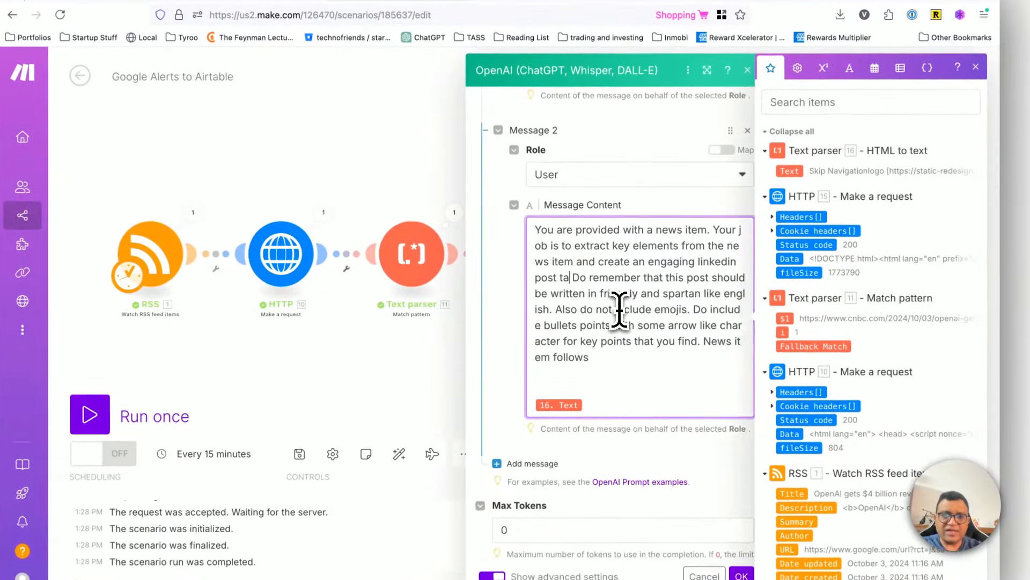
{"action": "type", "text": "hat should g"}
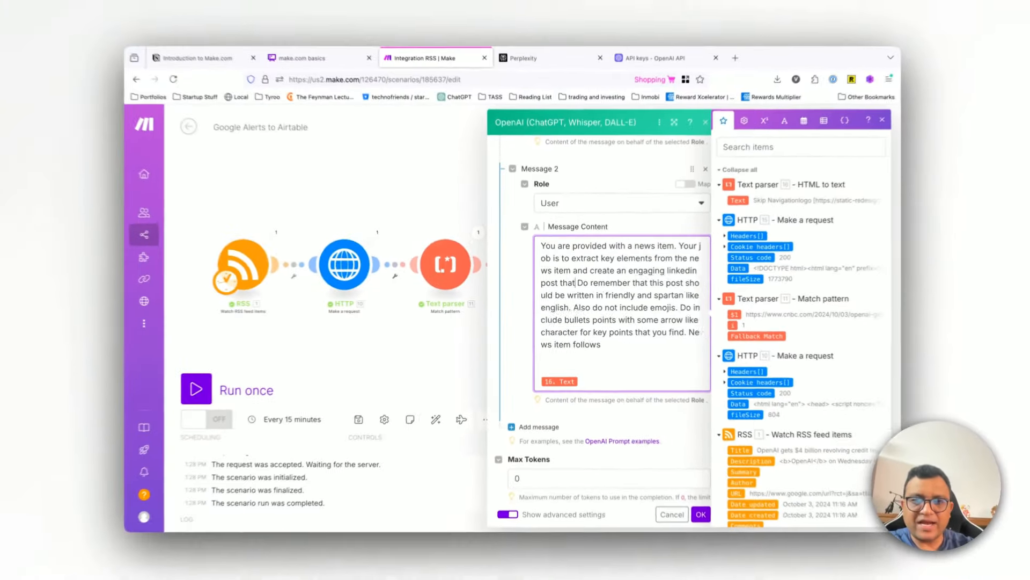
{"action": "type", "text": "et"}
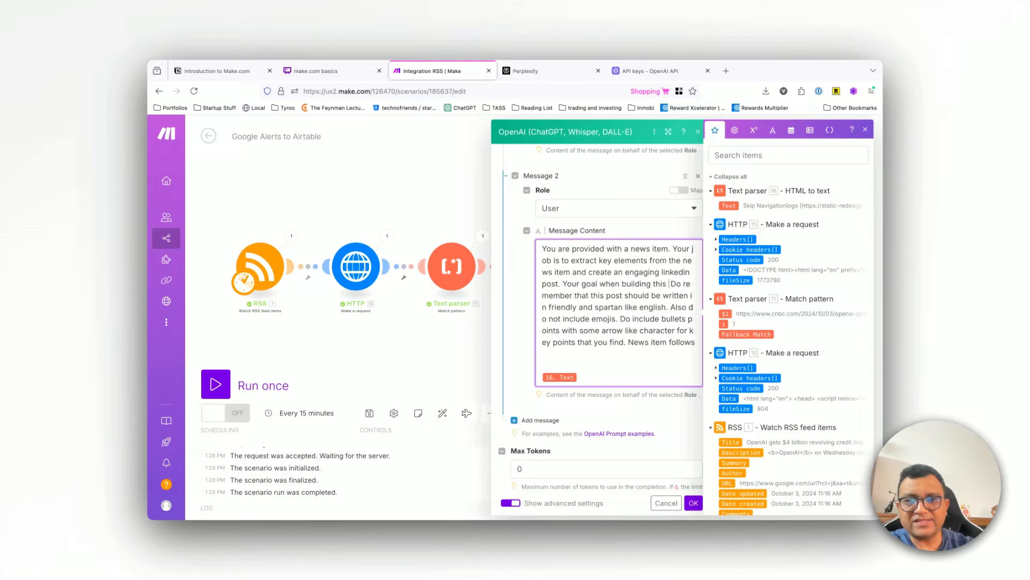
{"action": "type", "text": "kedin post shou"}
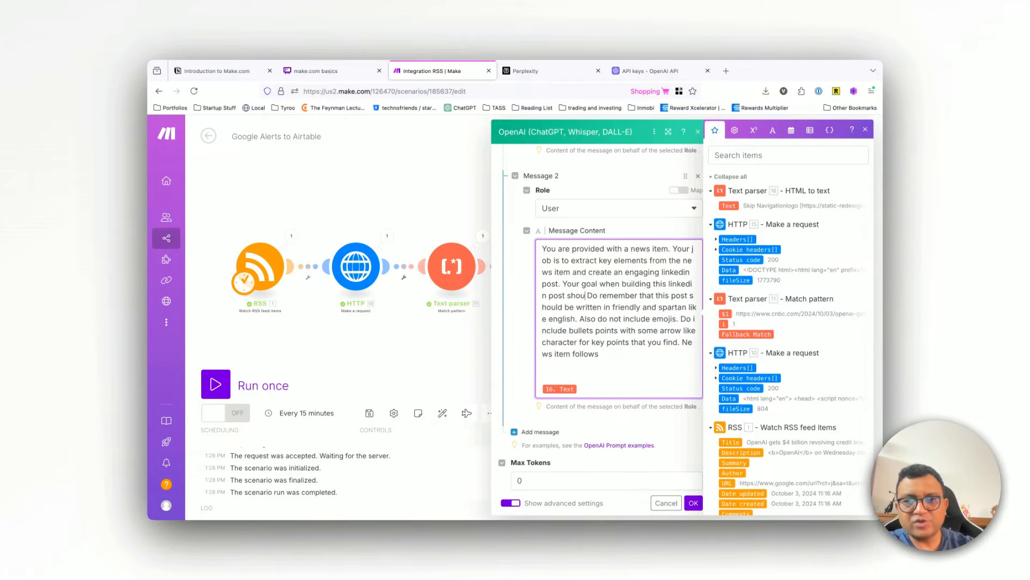
{"action": "type", "text": "ld be to"}
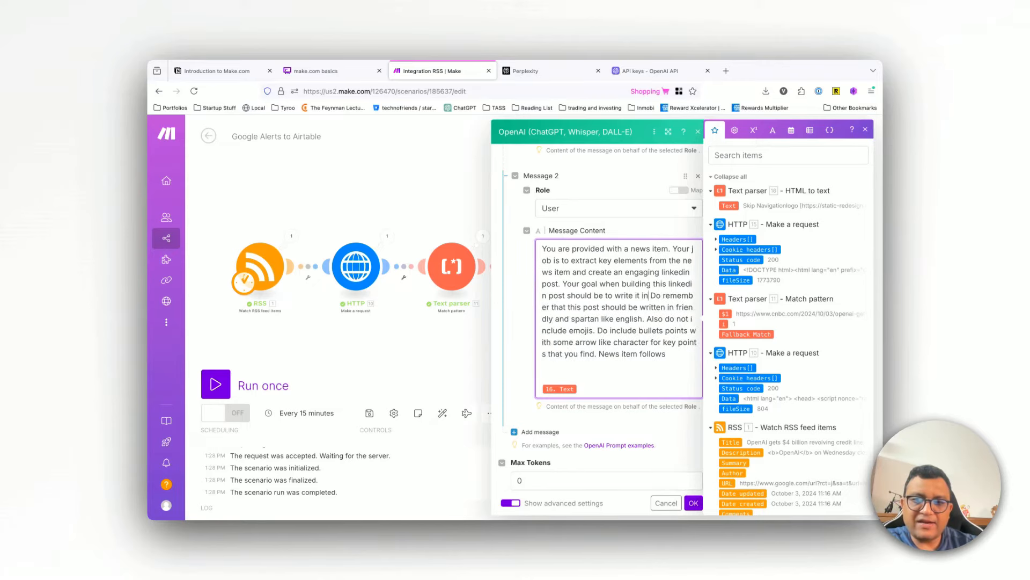
{"action": "type", "text": "write it in a way that it w"}
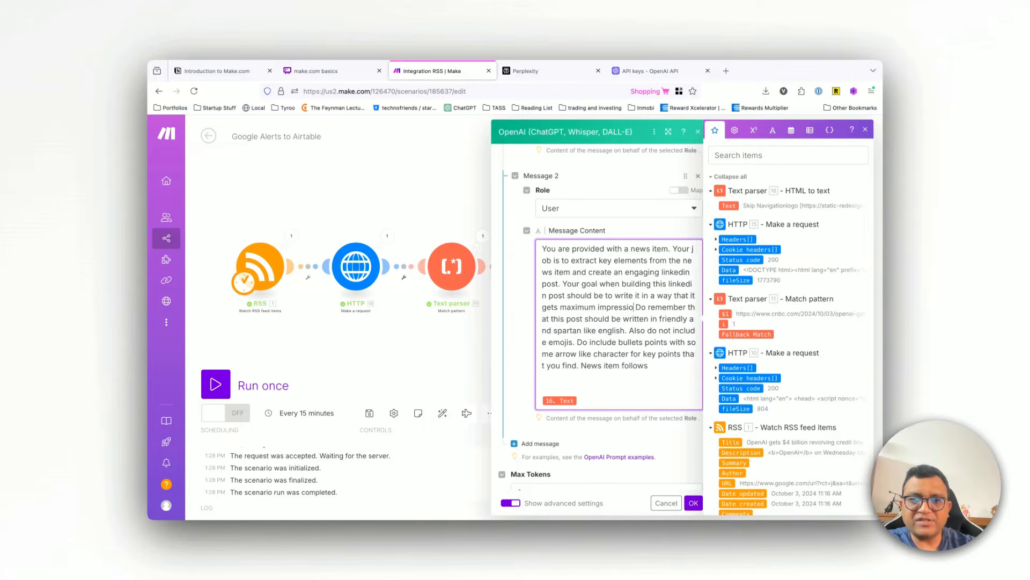
{"action": "type", "text": "edin."}
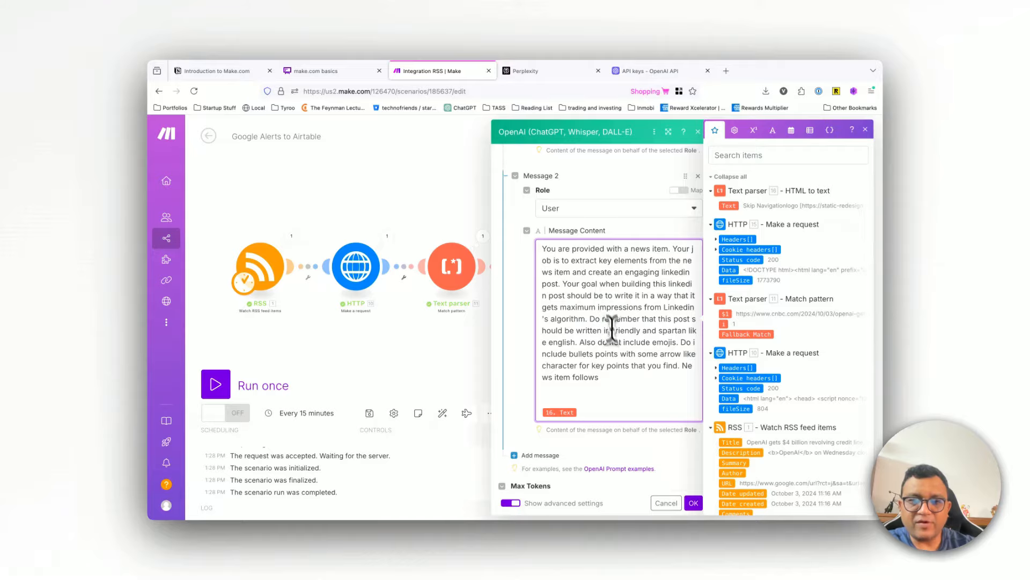
Step: Enlarge the OpenAI dialog to review the full user message and save the module settings
{"action": "scroll", "coordinate": [614, 338], "scroll_direction": "down", "scroll_amount": 2}
{"action": "left_click", "coordinate": [865, 130]}
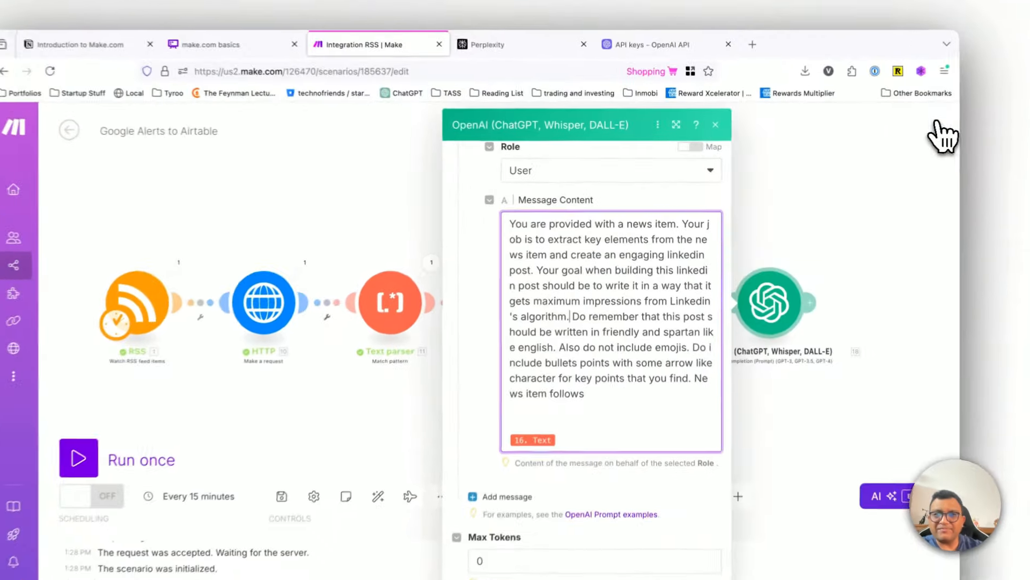
{"action": "left_click", "coordinate": [679, 124]}
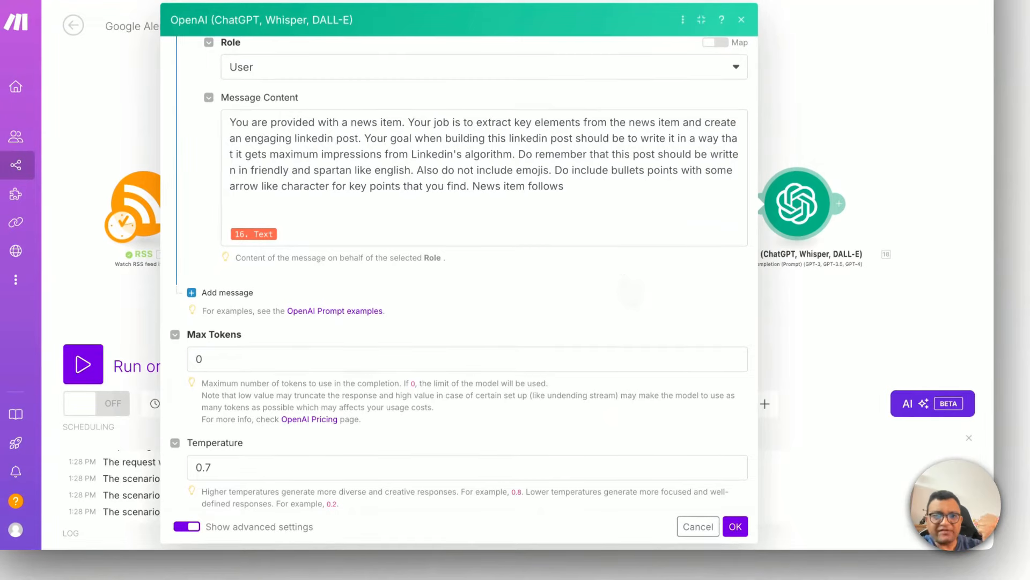
{"action": "left_click", "coordinate": [548, 216]}
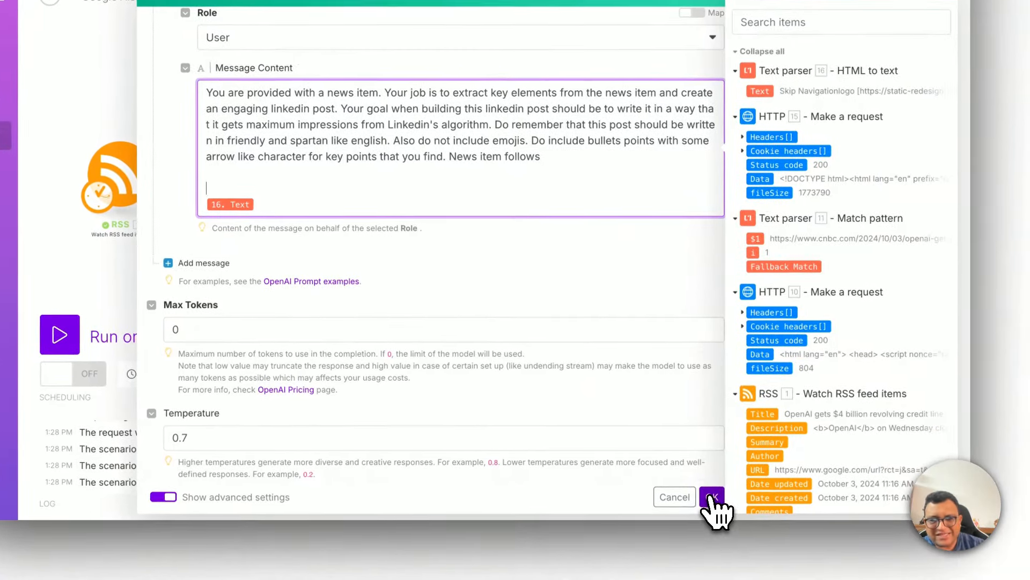
{"action": "left_click", "coordinate": [712, 497]}
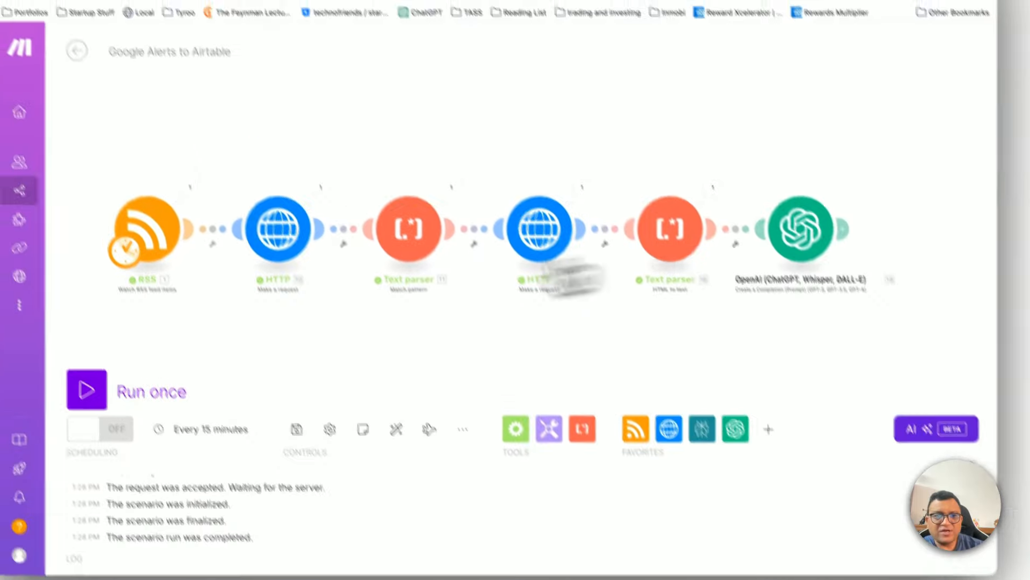
Step: Set the RSS module to start from the CNBC item on OpenAI's $4 billion revolving credit line and run the scenario once
{"action": "right_click", "coordinate": [201, 278]}
{"action": "left_click", "coordinate": [248, 325]}
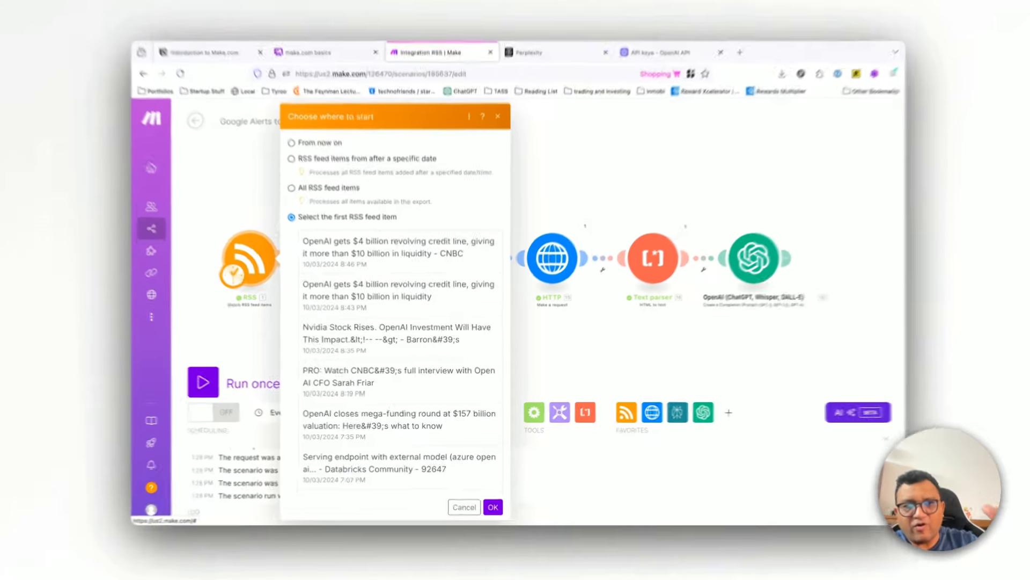
{"action": "left_click", "coordinate": [370, 262]}
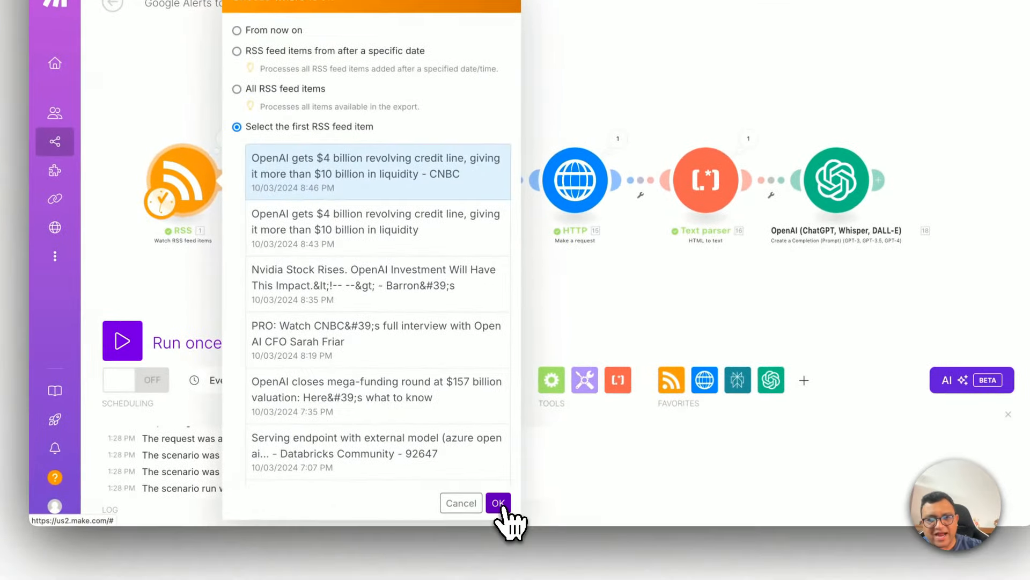
{"action": "left_click", "coordinate": [498, 504]}
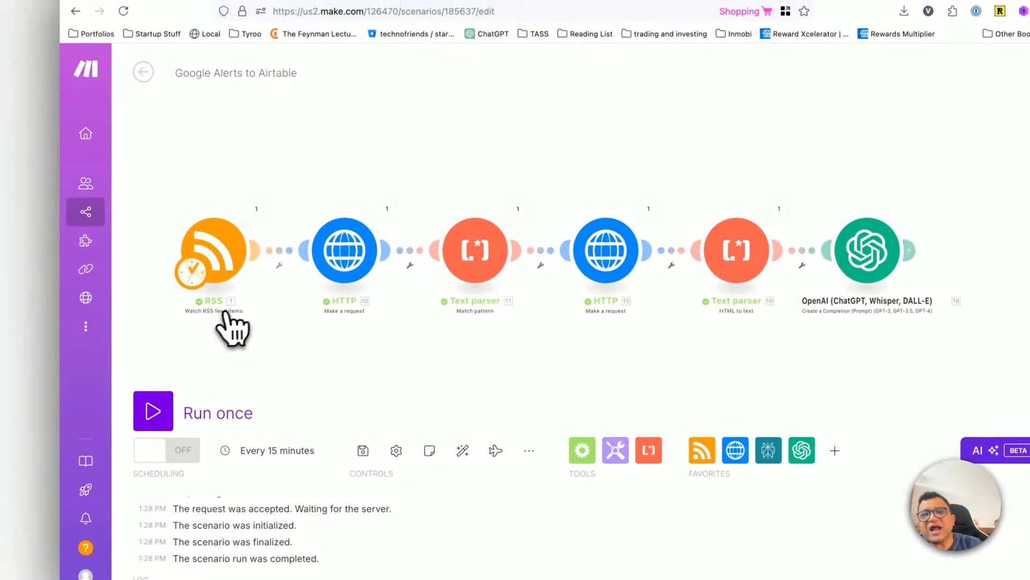
{"action": "left_click", "coordinate": [153, 424]}
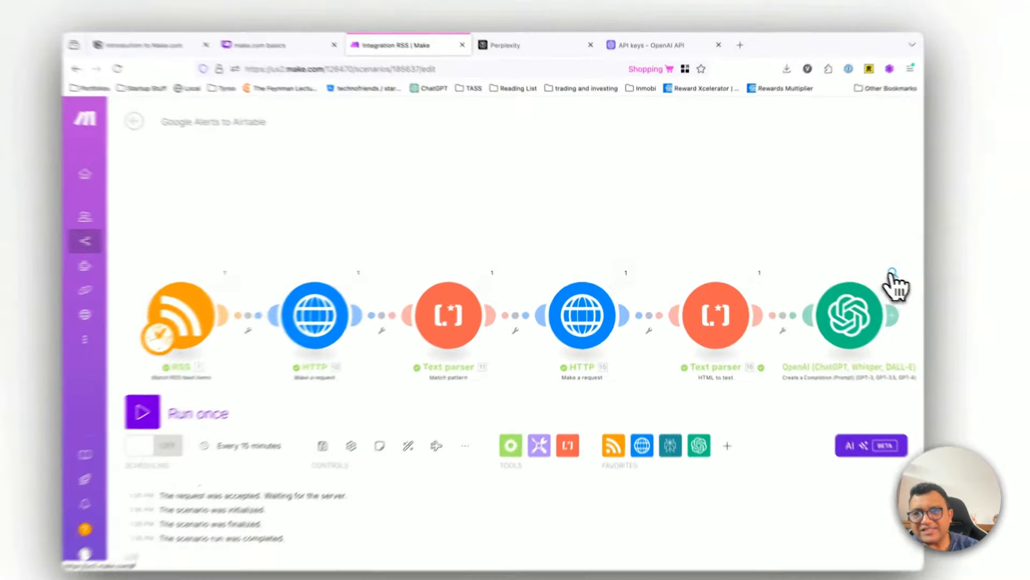
Step: Inspect the OpenAI module's run details, examining the content of the second input message down to the output section
{"action": "left_click", "coordinate": [856, 265]}
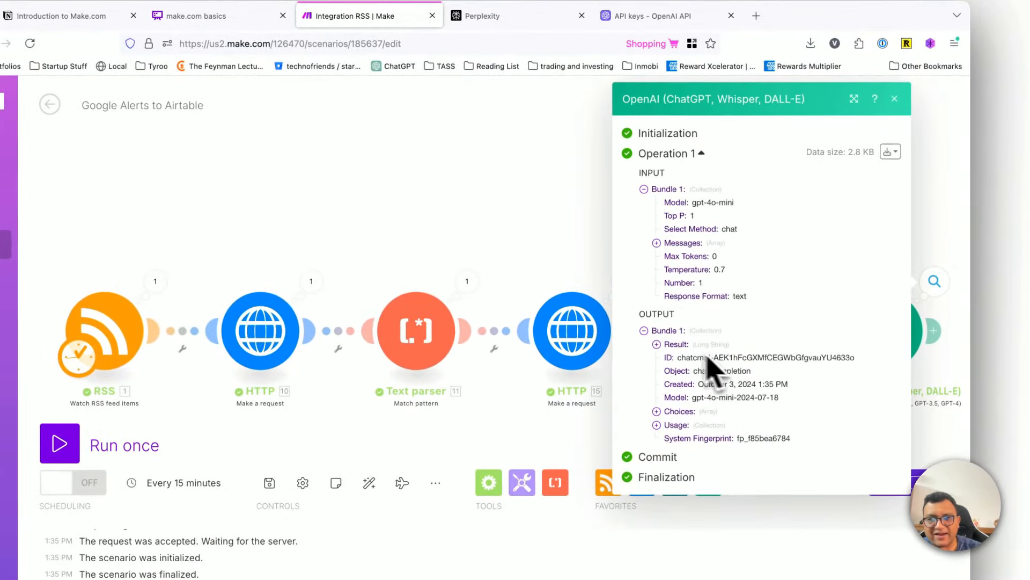
{"action": "left_click", "coordinate": [658, 244]}
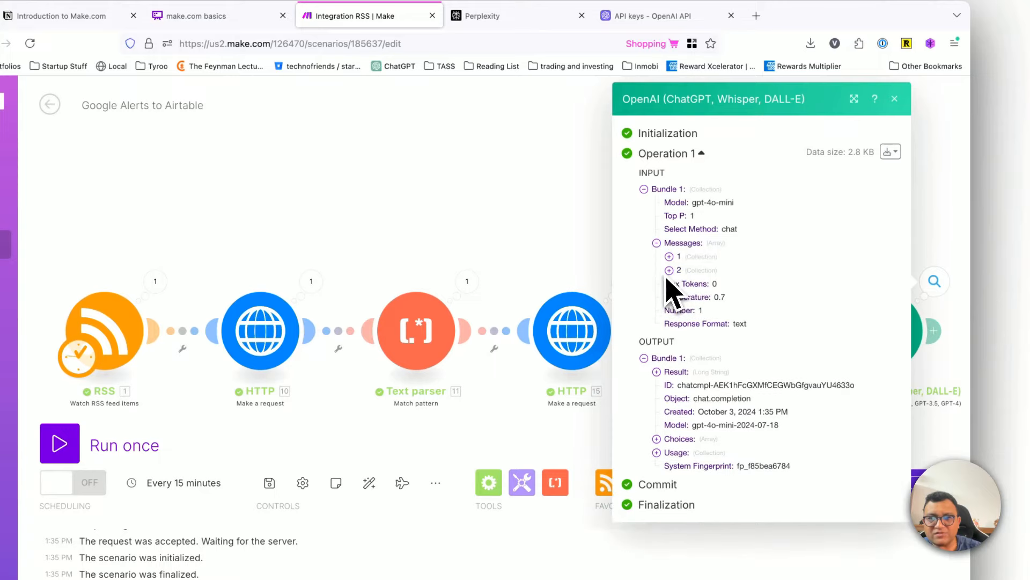
{"action": "left_click", "coordinate": [669, 270]}
{"action": "left_click", "coordinate": [683, 298]}
{"action": "scroll", "coordinate": [714, 352], "scroll_direction": "down", "scroll_amount": 2}
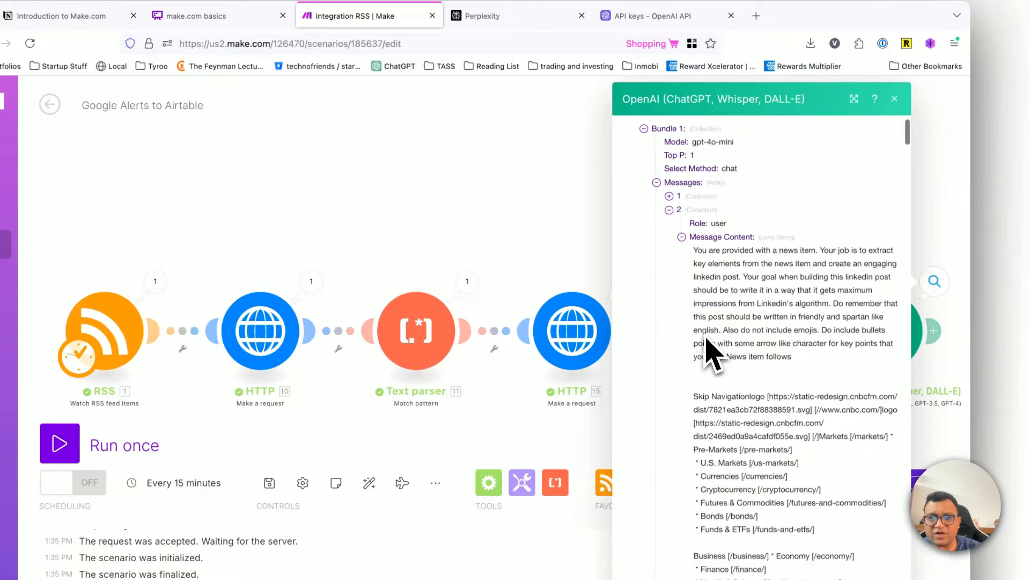
{"action": "scroll", "coordinate": [714, 354], "scroll_direction": "down", "scroll_amount": 5}
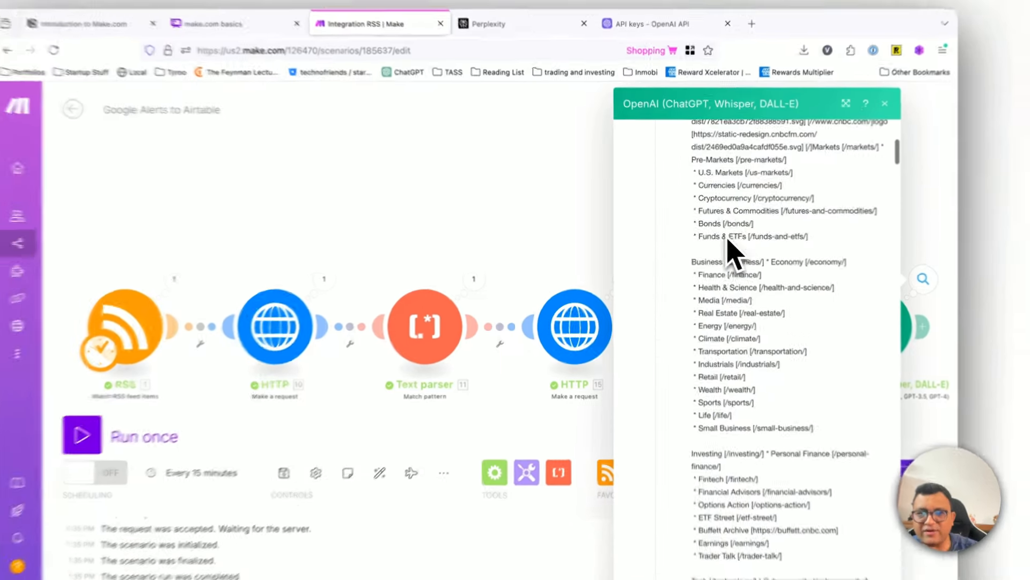
{"action": "scroll", "coordinate": [735, 255], "scroll_direction": "down", "scroll_amount": 10}
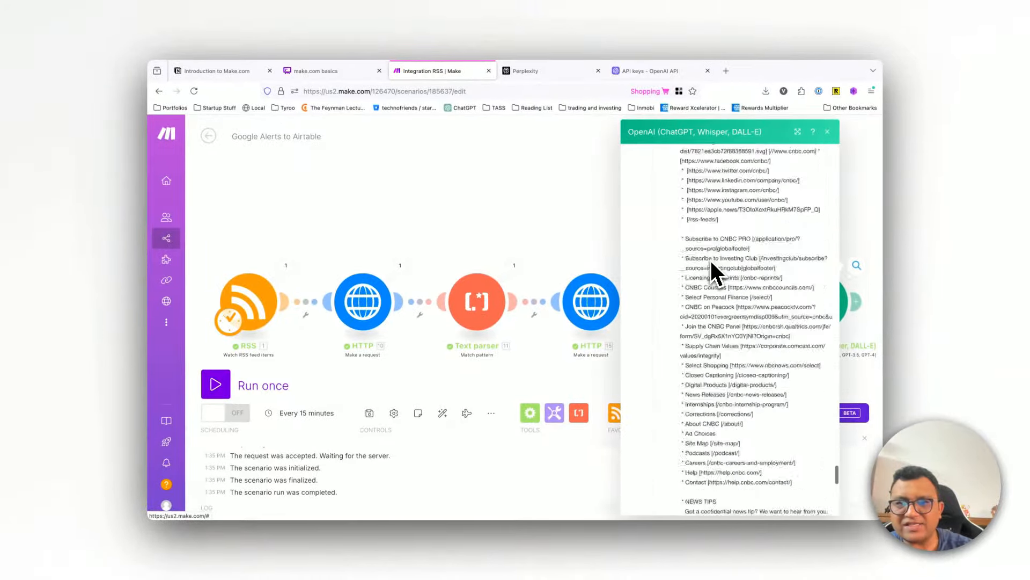
{"action": "scroll", "coordinate": [710, 259], "scroll_direction": "down", "scroll_amount": 10}
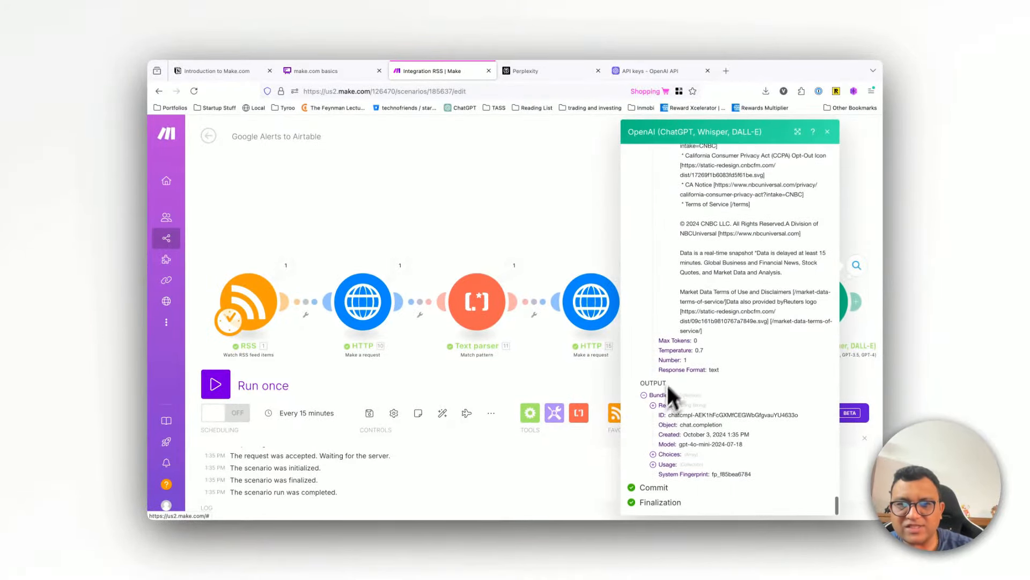
Step: Collapse the input messages in the OpenAI run details and expand the output bundle's Result text
{"action": "scroll", "coordinate": [726, 240], "scroll_direction": "up", "scroll_amount": 10}
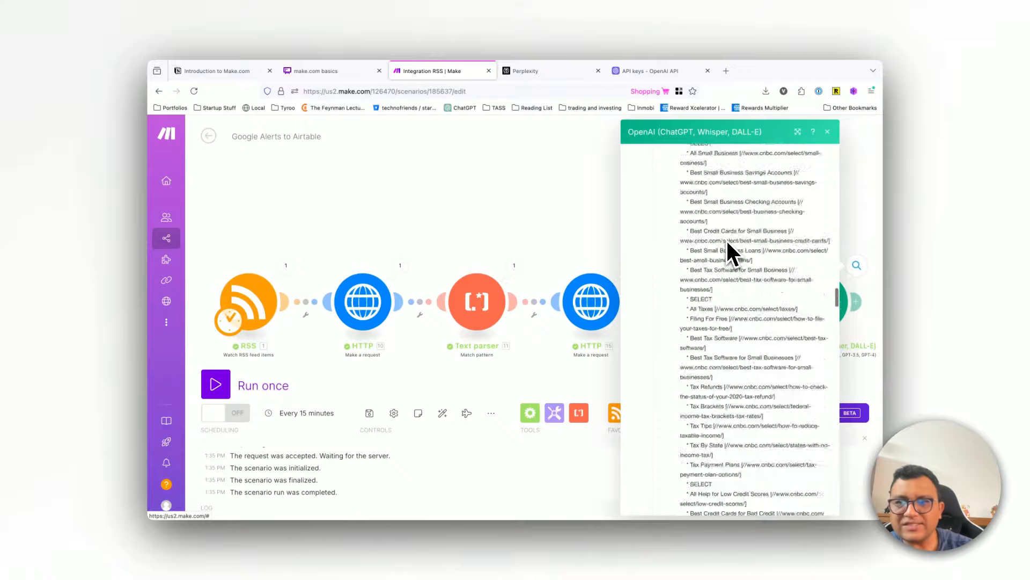
{"action": "scroll", "coordinate": [728, 242], "scroll_direction": "up", "scroll_amount": 10}
{"action": "left_click", "coordinate": [667, 282]}
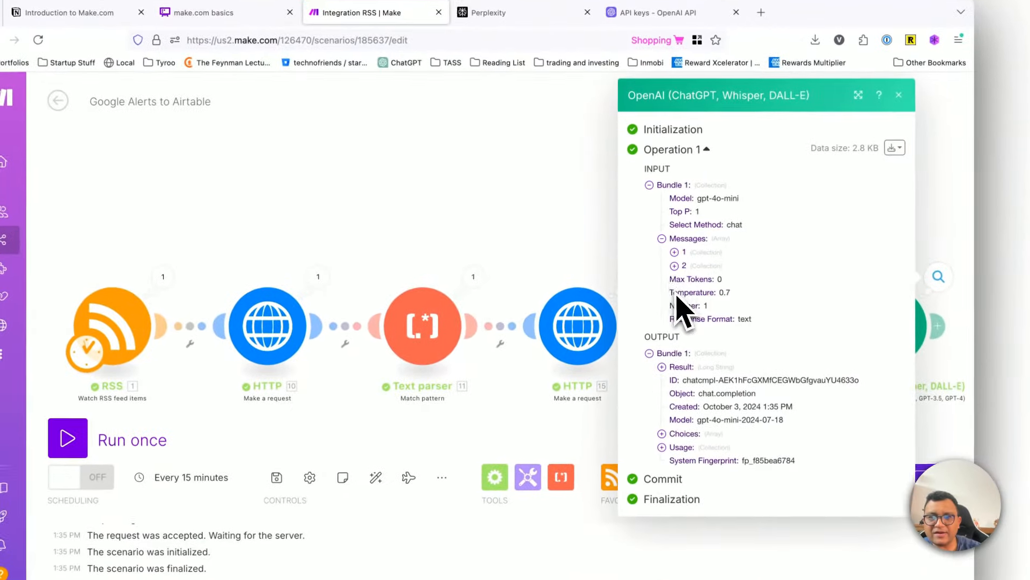
{"action": "left_click", "coordinate": [663, 239]}
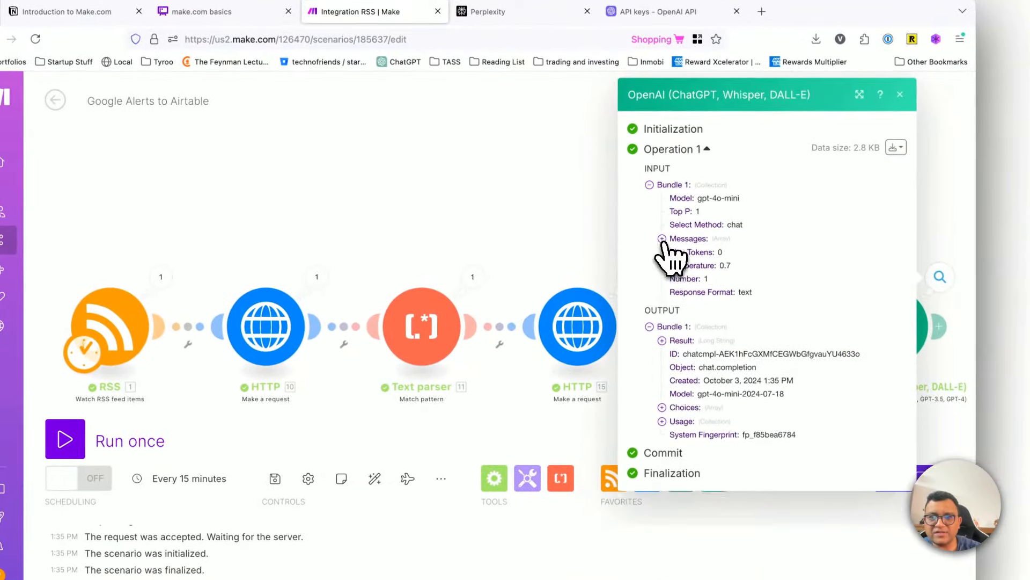
{"action": "left_click", "coordinate": [661, 340]}
{"action": "scroll", "coordinate": [740, 340], "scroll_direction": "down", "scroll_amount": 5}
{"action": "scroll", "coordinate": [731, 322], "scroll_direction": "up", "scroll_amount": 2}
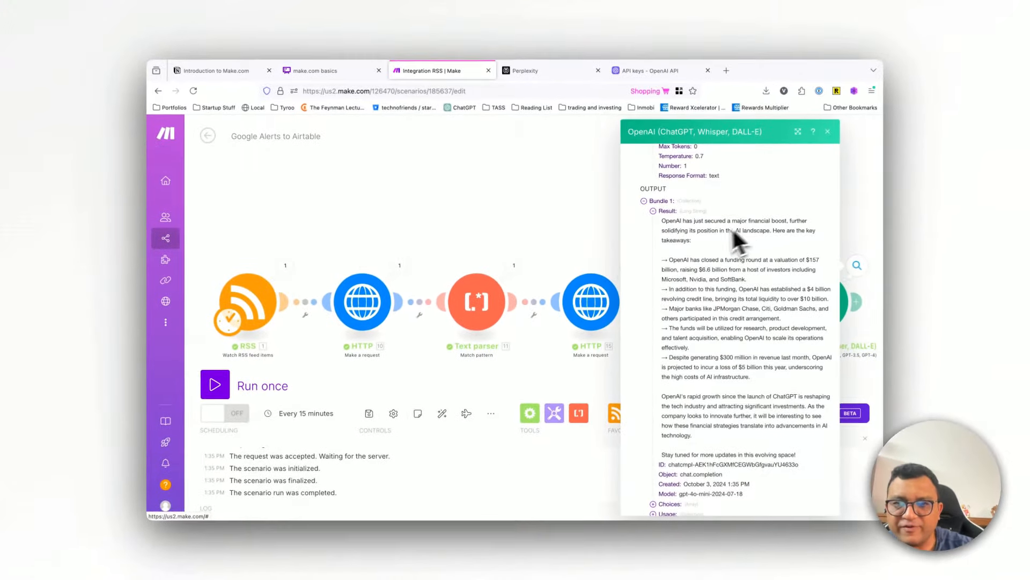
Step: Read through the generated LinkedIn post in the Result, from the opening hook and arrow bullets to the closing line
{"action": "scroll", "coordinate": [689, 243], "scroll_direction": "down", "scroll_amount": 3}
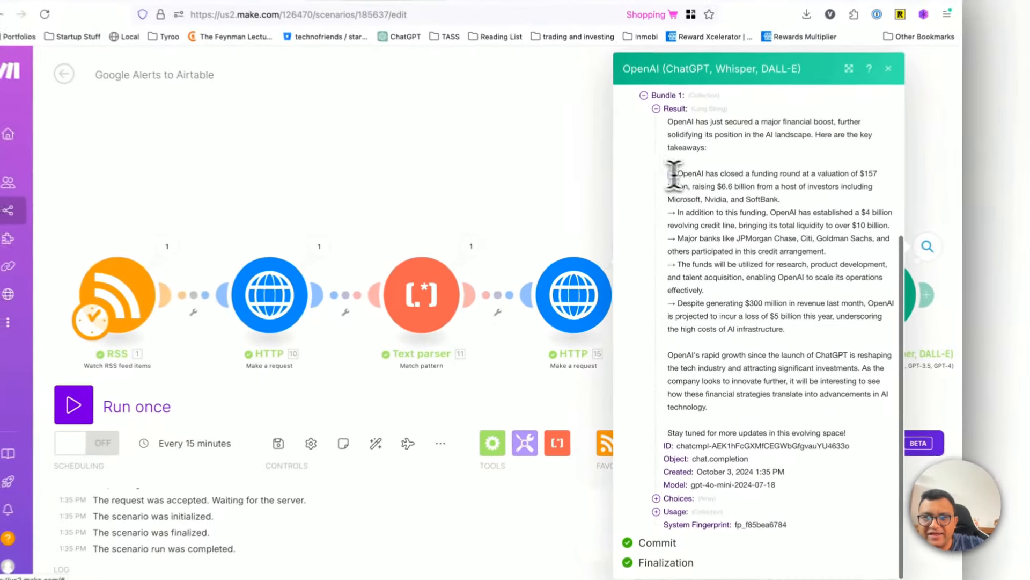
{"action": "left_click_drag", "start_coordinate": [674, 174], "coordinate": [798, 336]}
{"action": "left_click", "coordinate": [803, 329]}
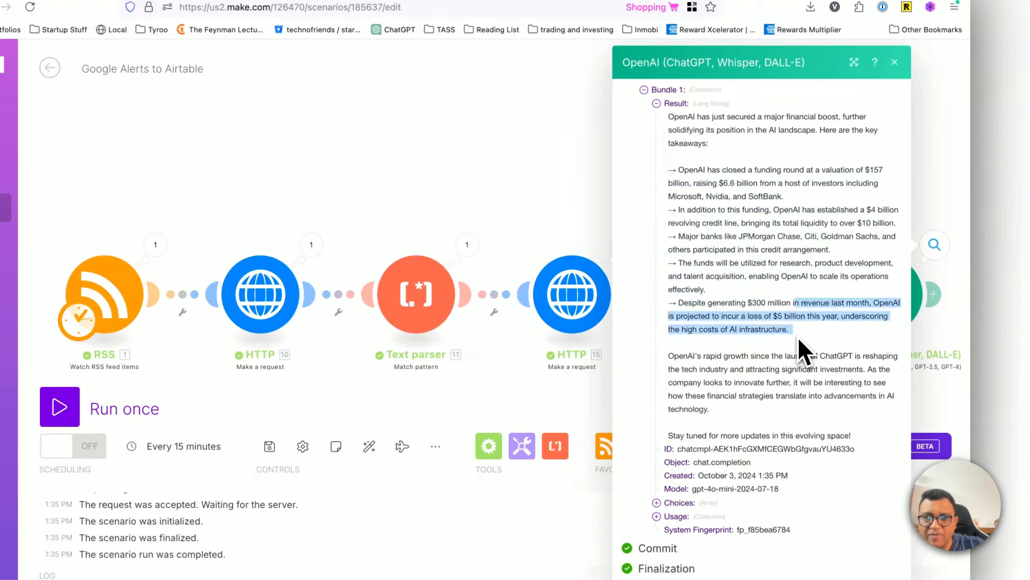
{"action": "left_click", "coordinate": [797, 337]}
{"action": "left_click_drag", "start_coordinate": [797, 291], "coordinate": [799, 339]}
{"action": "left_click", "coordinate": [799, 343]}
{"action": "scroll", "coordinate": [800, 345], "scroll_direction": "down", "scroll_amount": 1}
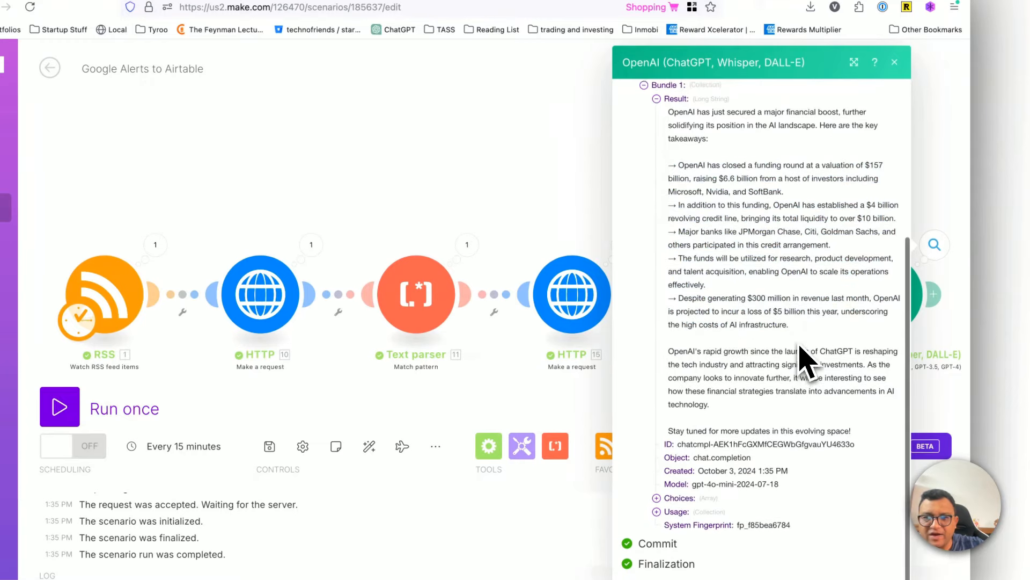
{"action": "left_click_drag", "start_coordinate": [703, 357], "coordinate": [800, 407]}
{"action": "left_click", "coordinate": [799, 407]}
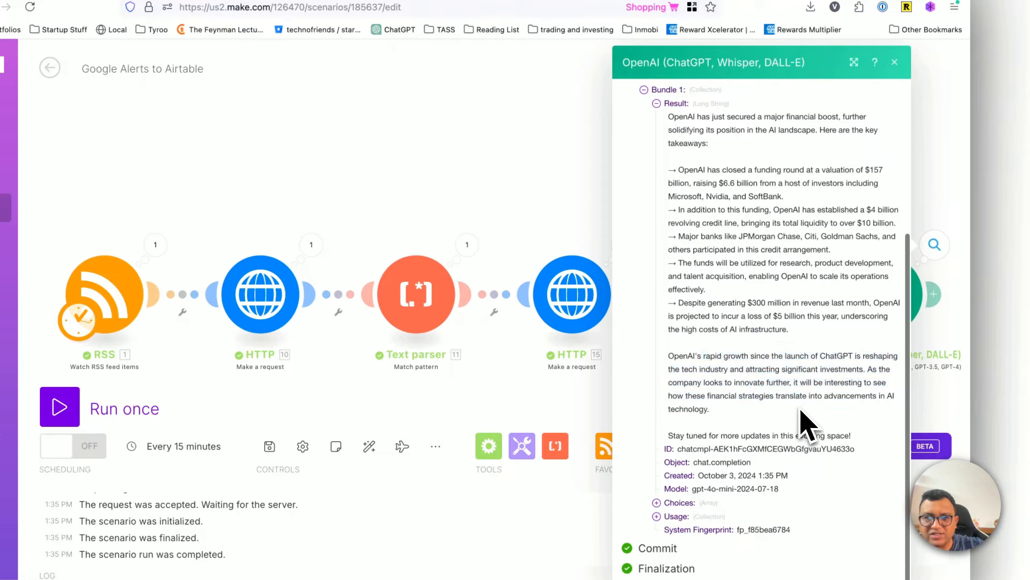
{"action": "left_click_drag", "start_coordinate": [787, 345], "coordinate": [788, 407]}
{"action": "left_click", "coordinate": [789, 409]}
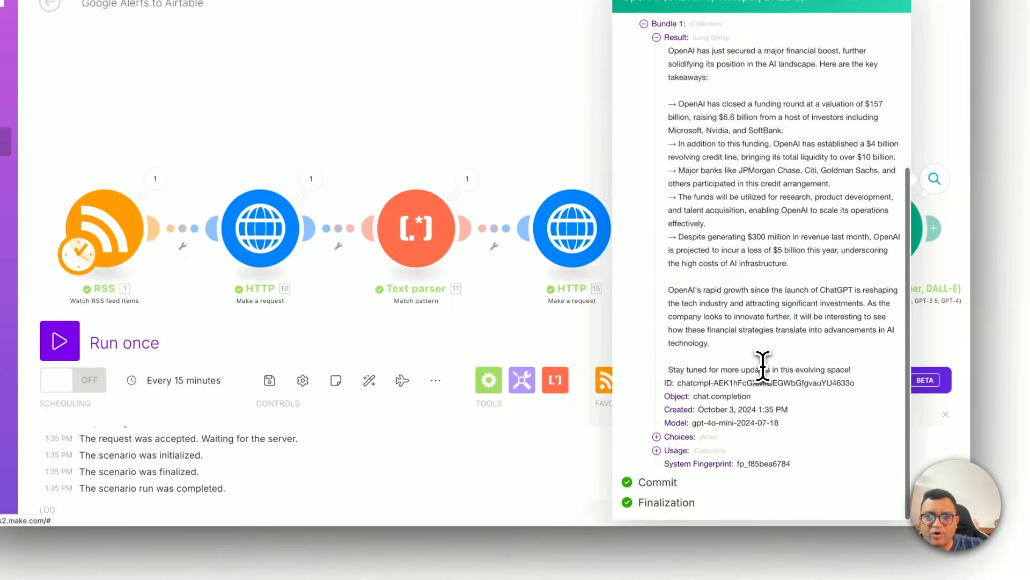
{"action": "triple_click", "coordinate": [764, 368]}
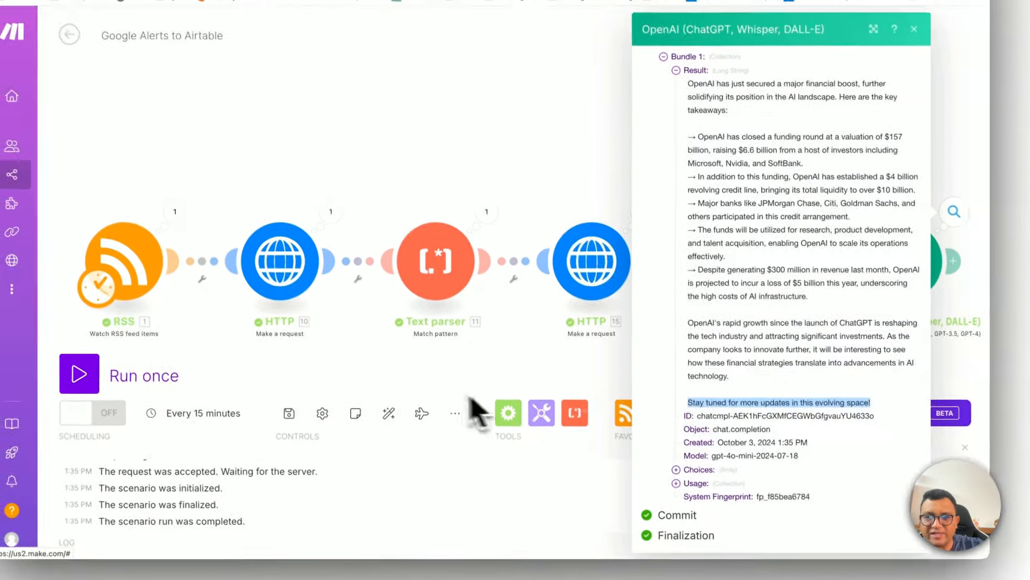
{"action": "left_click", "coordinate": [729, 371]}
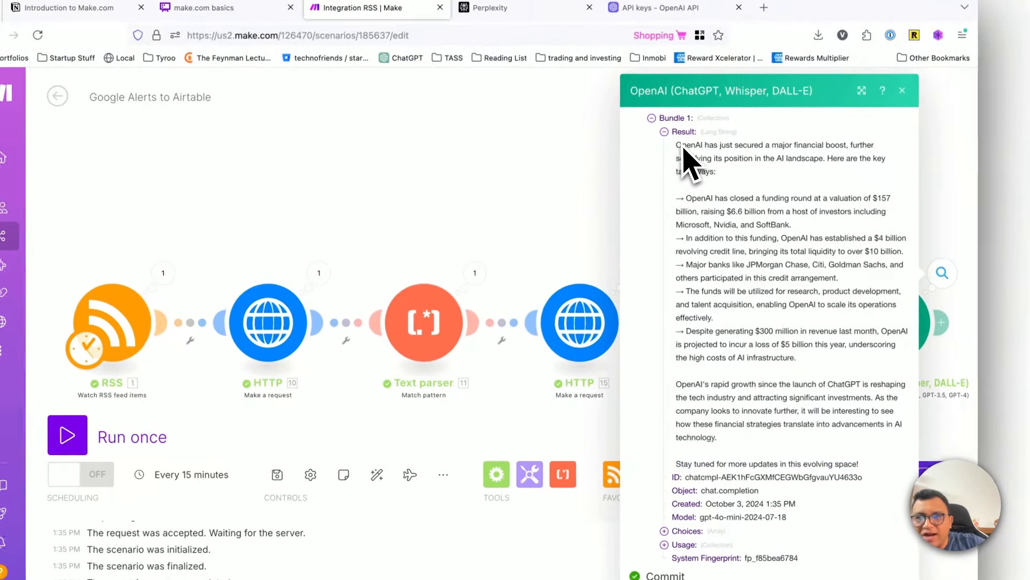
{"action": "left_click_drag", "start_coordinate": [692, 92], "coordinate": [857, 439]}
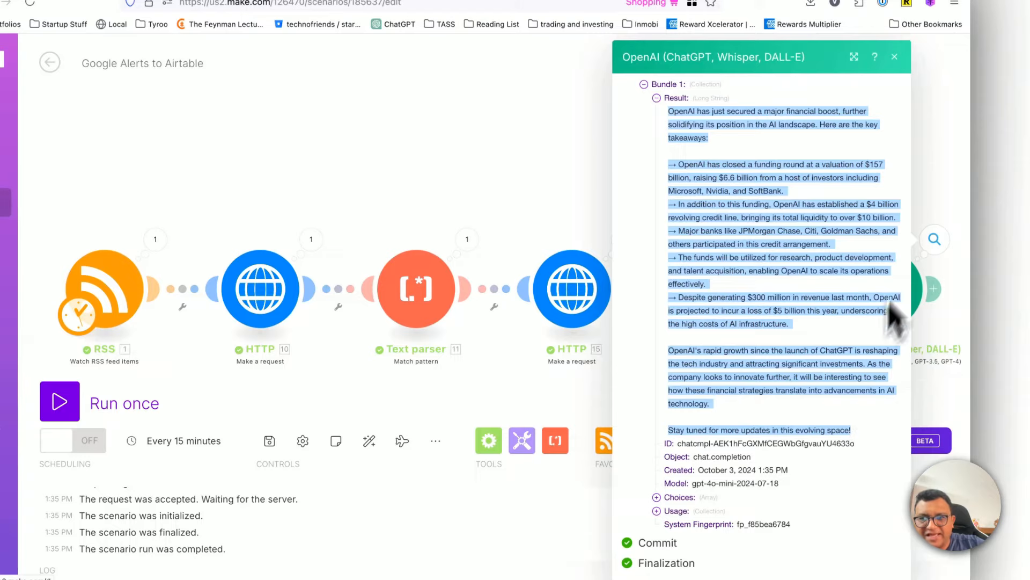
Step: Add a LinkedIn Create a User Text Post module after the OpenAI module and check the available connection types
{"action": "left_click", "coordinate": [950, 223]}
{"action": "left_click", "coordinate": [932, 288]}
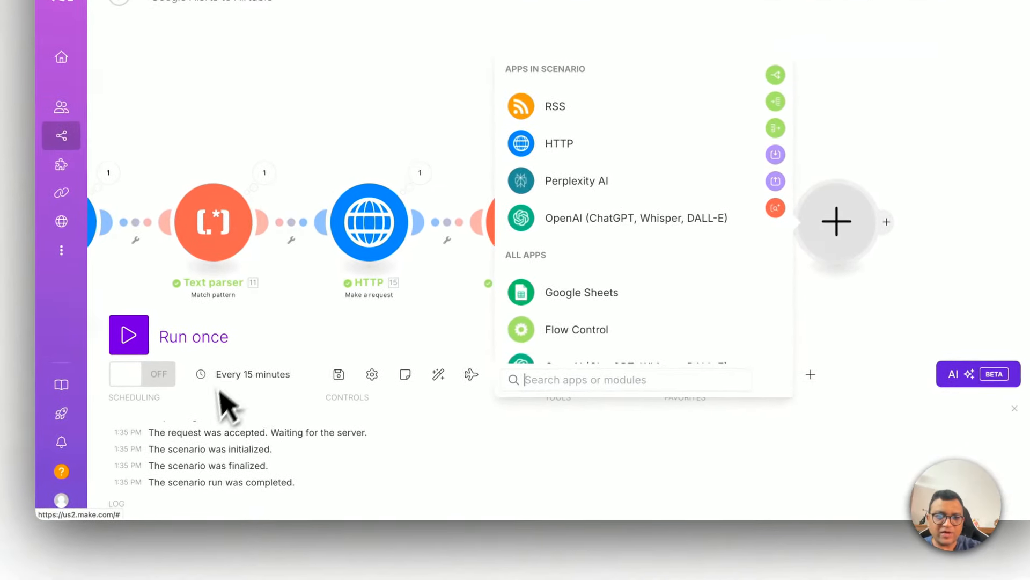
{"action": "type", "text": "linked"}
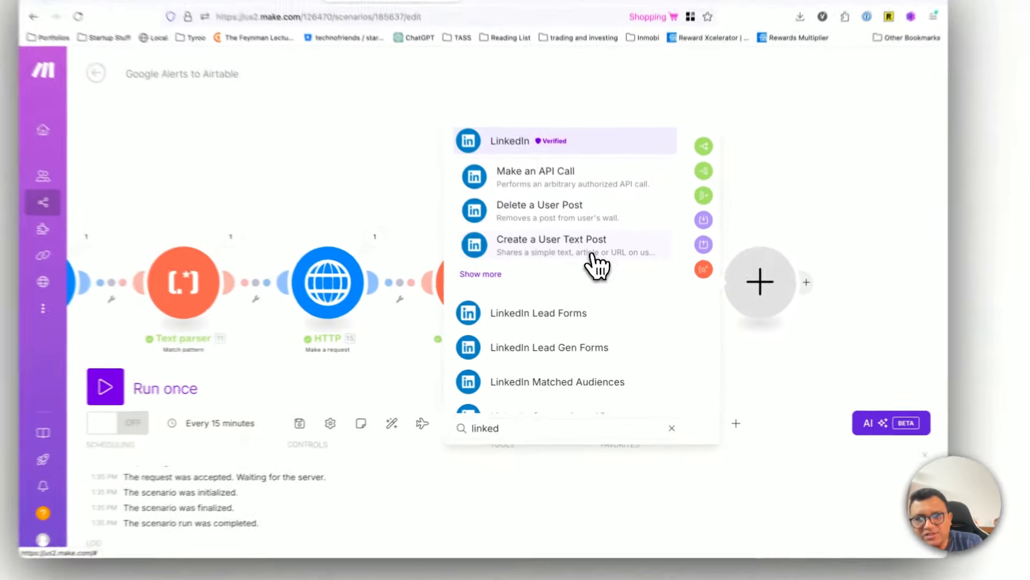
{"action": "left_click", "coordinate": [602, 279]}
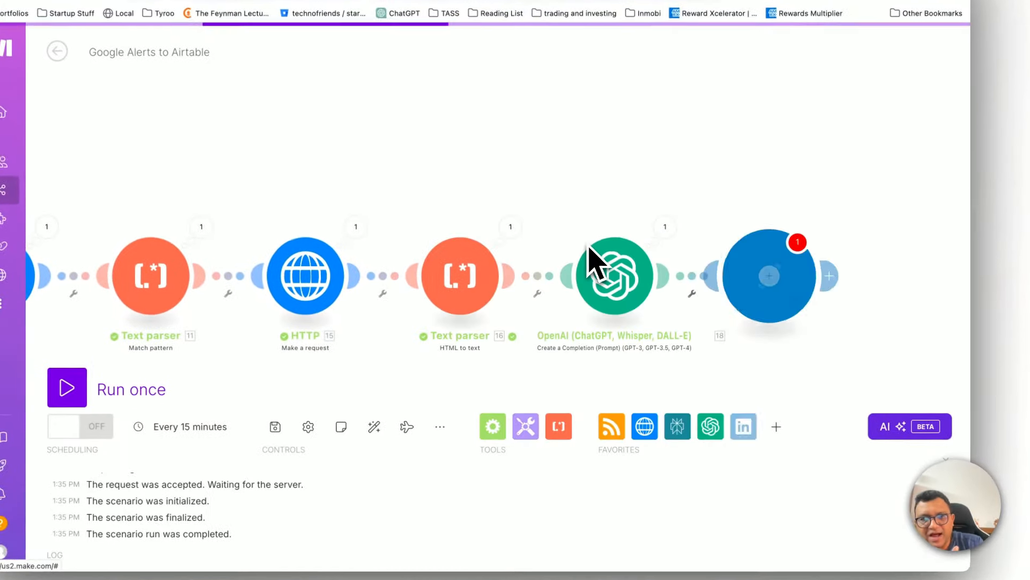
{"action": "left_click", "coordinate": [558, 272]}
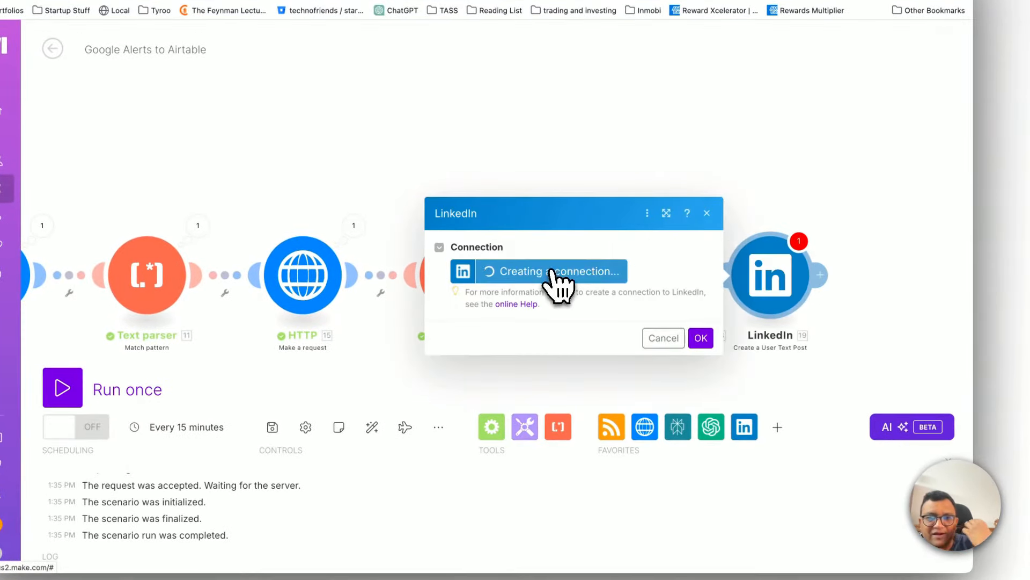
{"action": "left_click", "coordinate": [746, 275]}
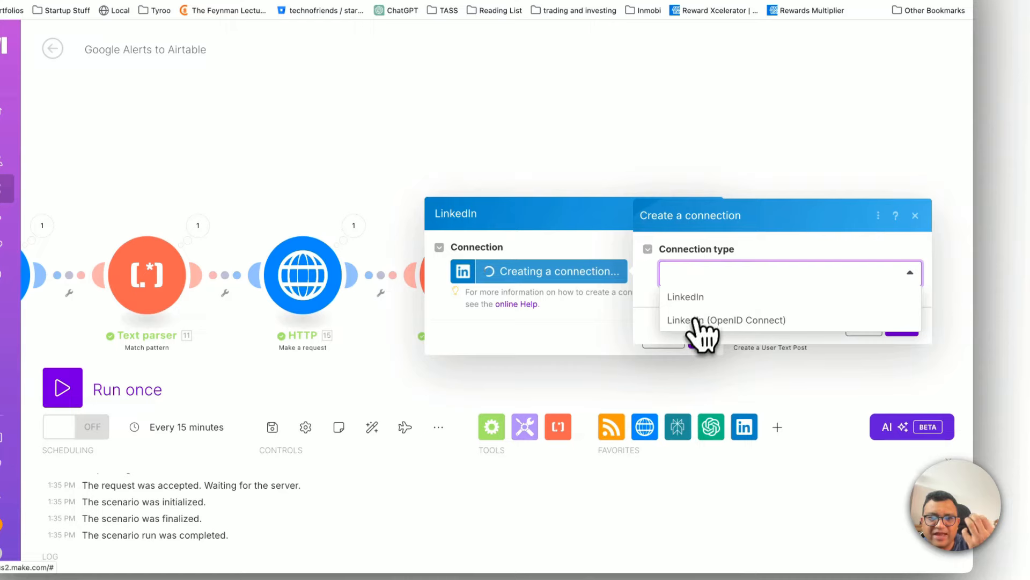
{"action": "left_click", "coordinate": [722, 268]}
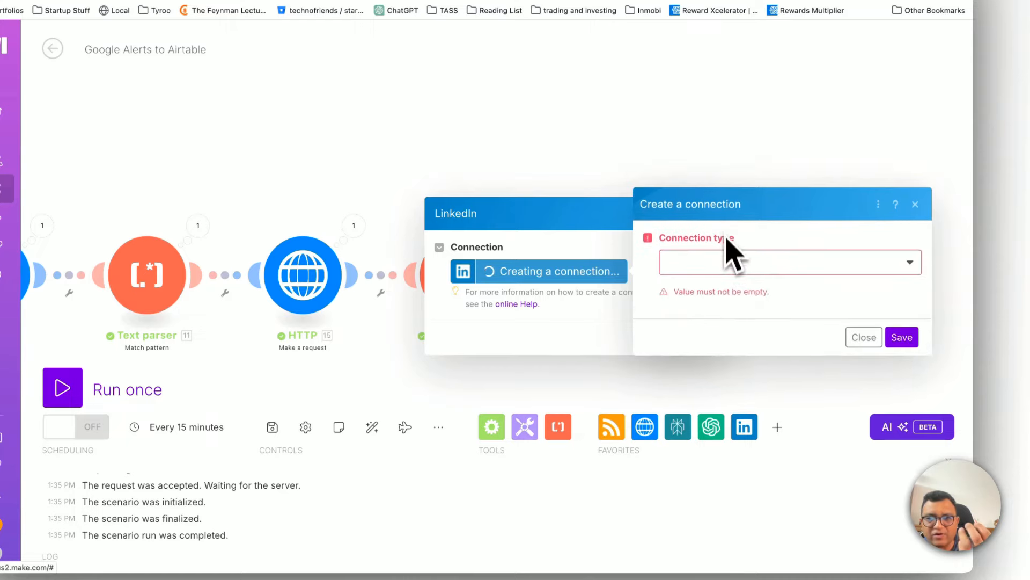
Step: Discard the unfinished LinkedIn connection and delete the LinkedIn module from the scenario
{"action": "left_click", "coordinate": [859, 337]}
{"action": "left_click", "coordinate": [664, 361]}
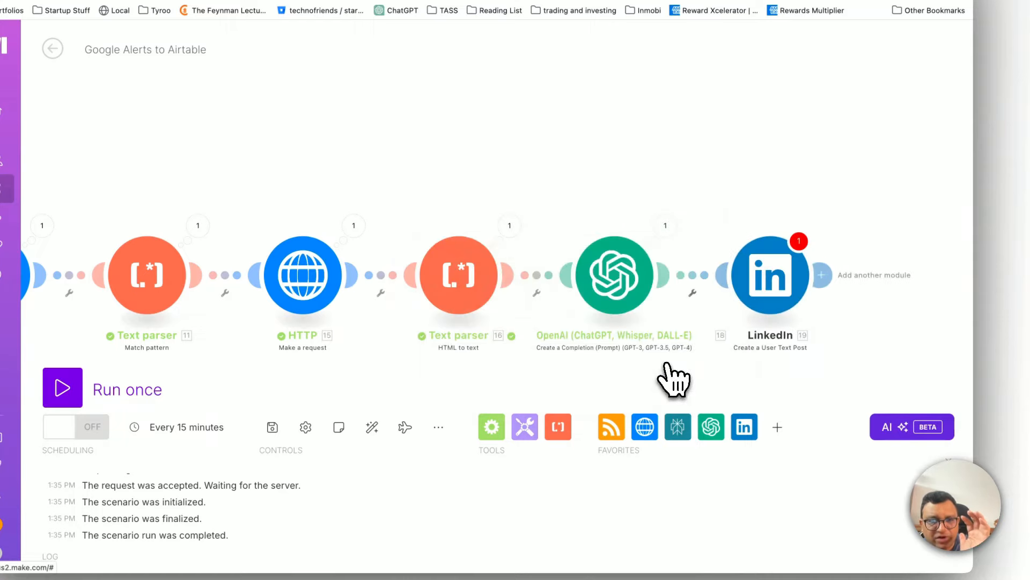
{"action": "right_click", "coordinate": [793, 263]}
{"action": "left_click", "coordinate": [841, 421]}
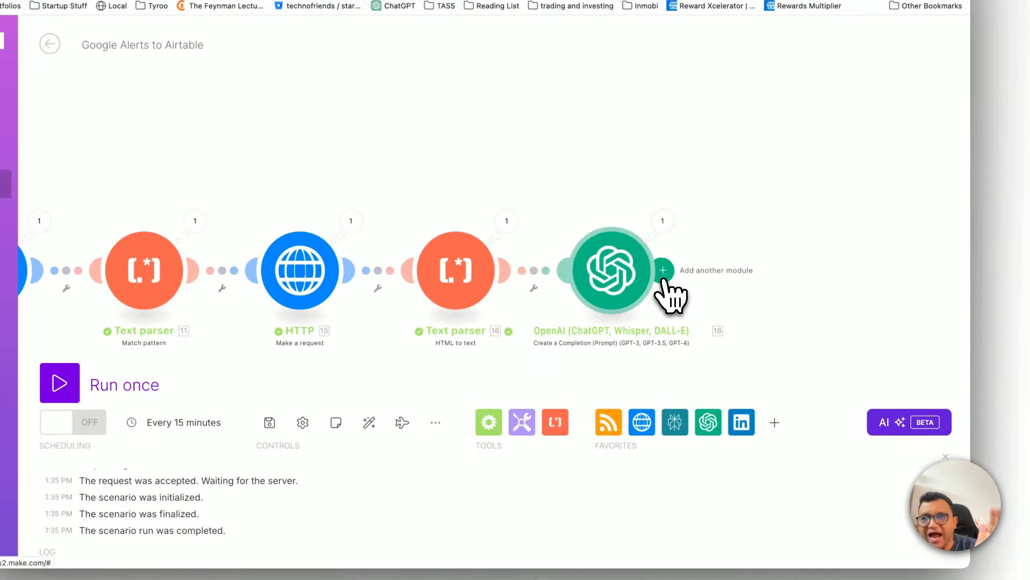
Step: Reopen the OpenAI run details and inspect the Choices message and token Usage in the output bundle
{"action": "left_click", "coordinate": [664, 222]}
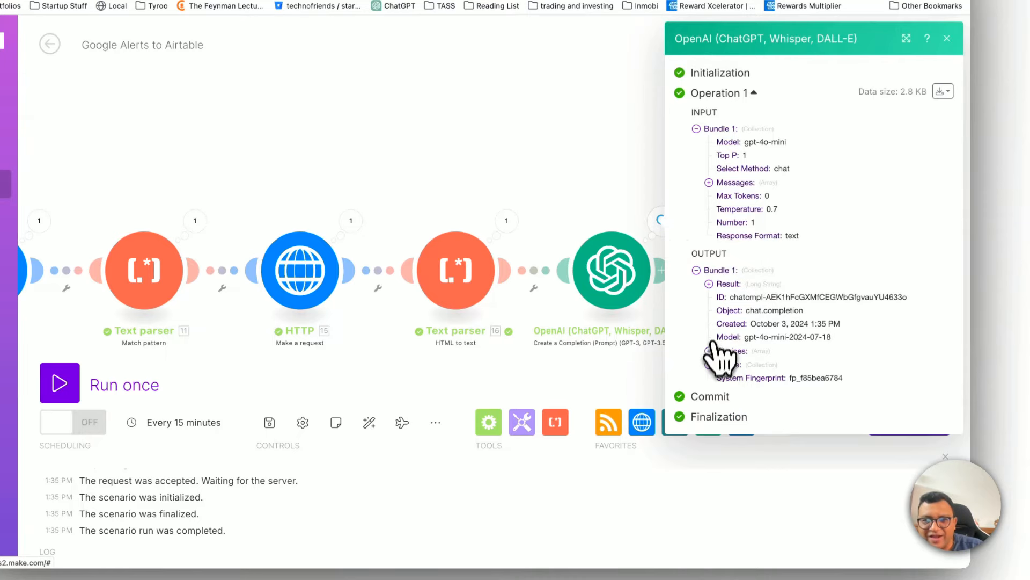
{"action": "left_click", "coordinate": [714, 365]}
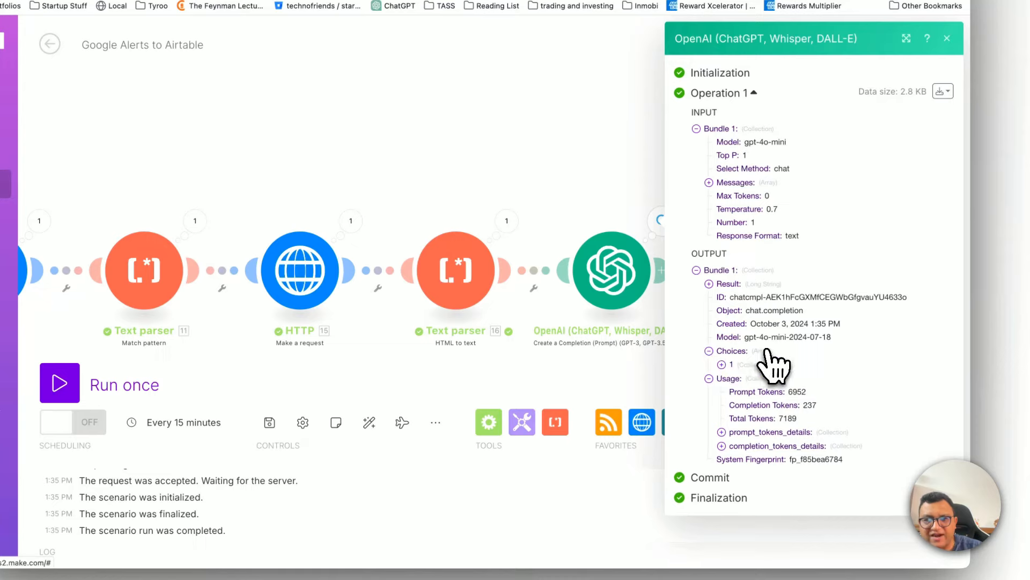
{"action": "left_click", "coordinate": [722, 364]}
{"action": "scroll", "coordinate": [783, 365], "scroll_direction": "down", "scroll_amount": 1}
{"action": "left_click", "coordinate": [751, 384]}
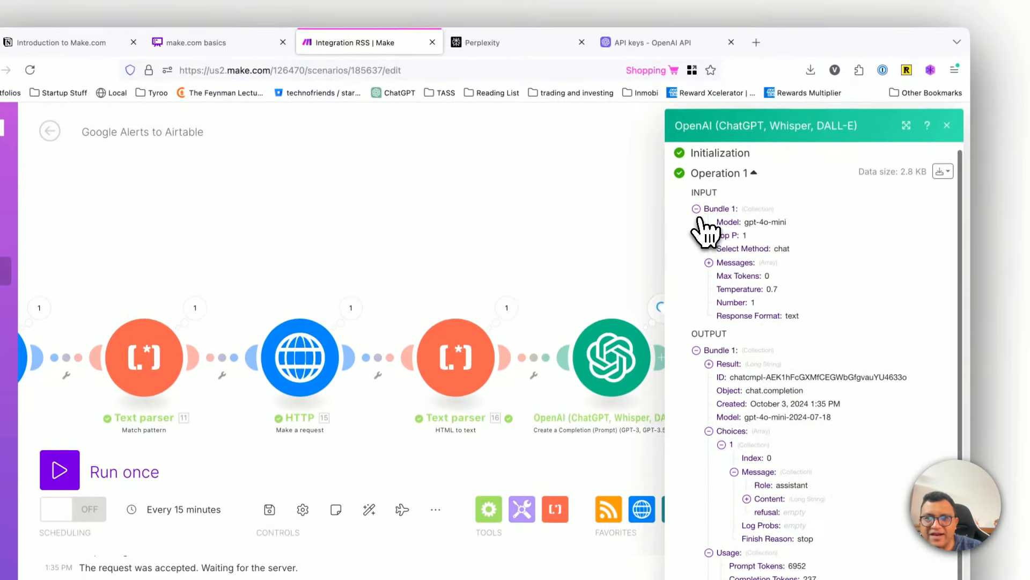
Step: Collapse the input bundle, review the full Result text in the output, and close the OpenAI run details
{"action": "left_click", "coordinate": [697, 211]}
{"action": "left_click", "coordinate": [709, 264]}
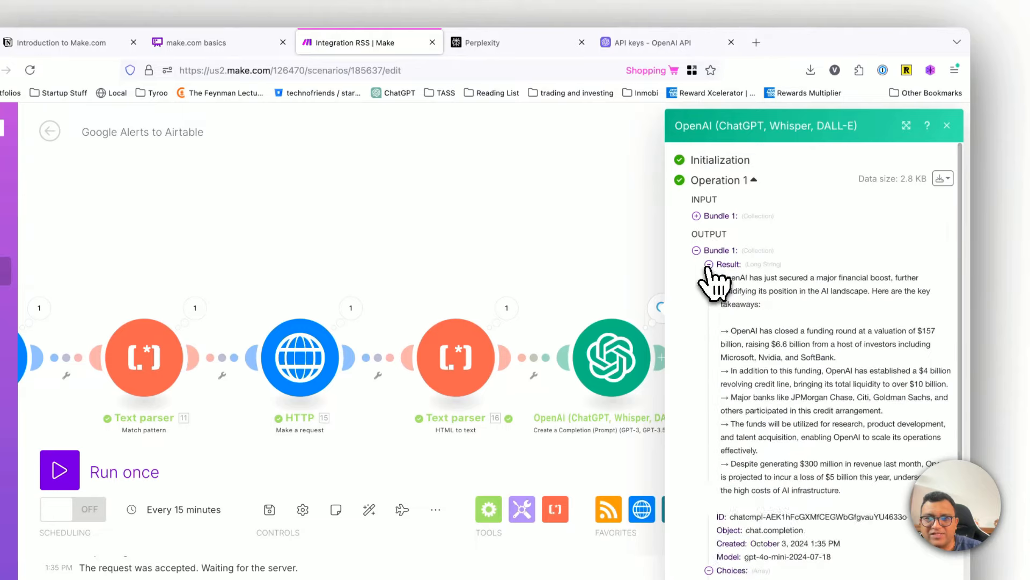
{"action": "scroll", "coordinate": [798, 304], "scroll_direction": "down", "scroll_amount": 5}
{"action": "scroll", "coordinate": [799, 389], "scroll_direction": "up", "scroll_amount": 4}
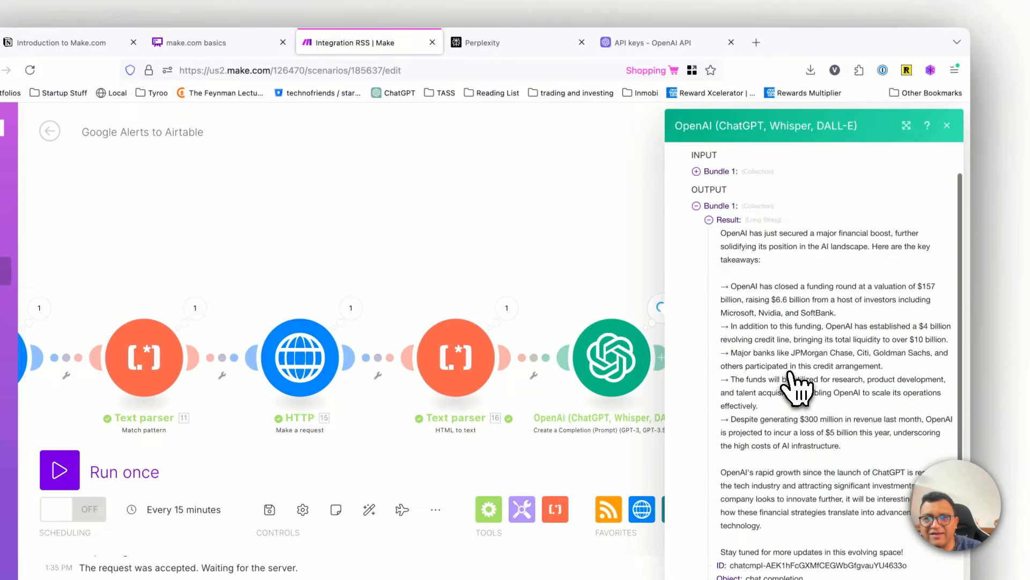
{"action": "left_click", "coordinate": [947, 126]}
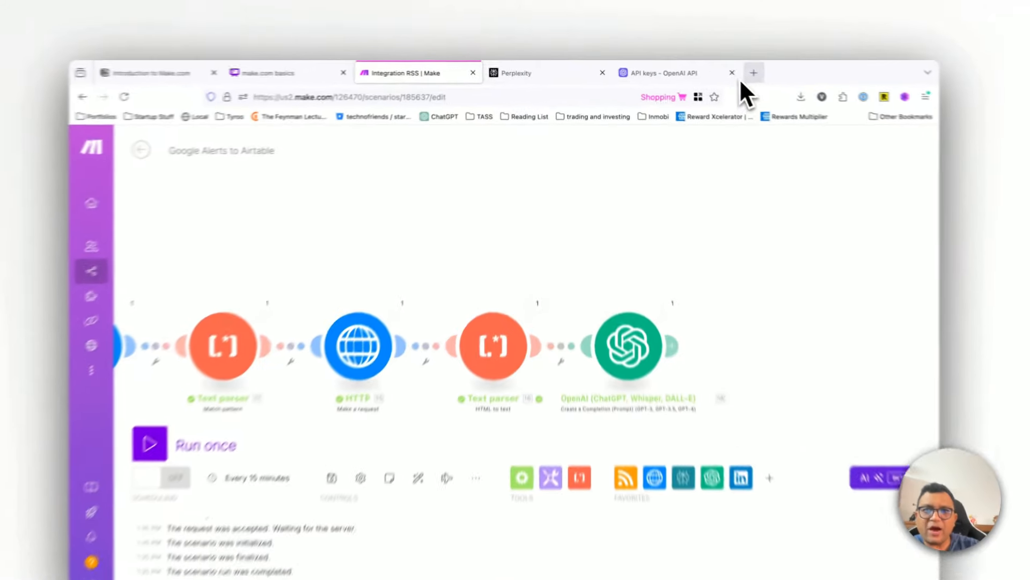
Step: Review the database and publishing stages in the make.com basics flowchart, and open airtable.com in a new browser tab
{"action": "left_click", "coordinate": [726, 70]}
{"action": "type", "text": "airtable.com/"}
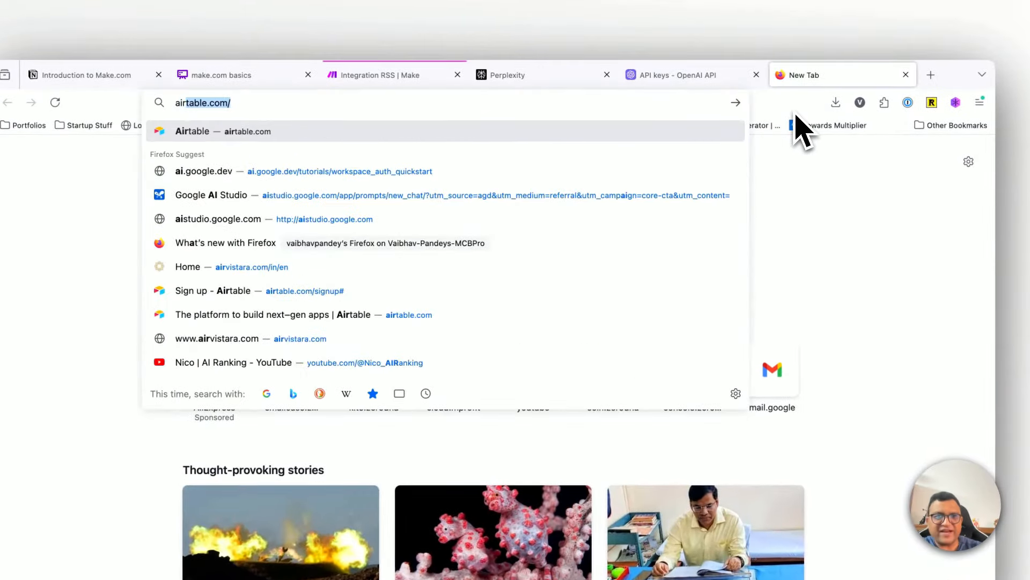
{"action": "left_click", "coordinate": [221, 75]}
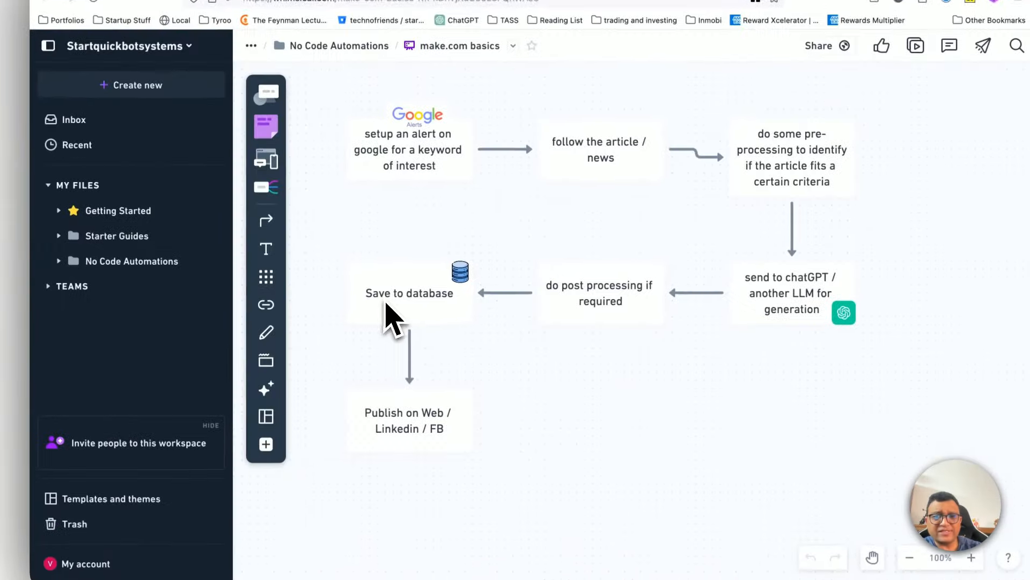
{"action": "left_click", "coordinate": [402, 424]}
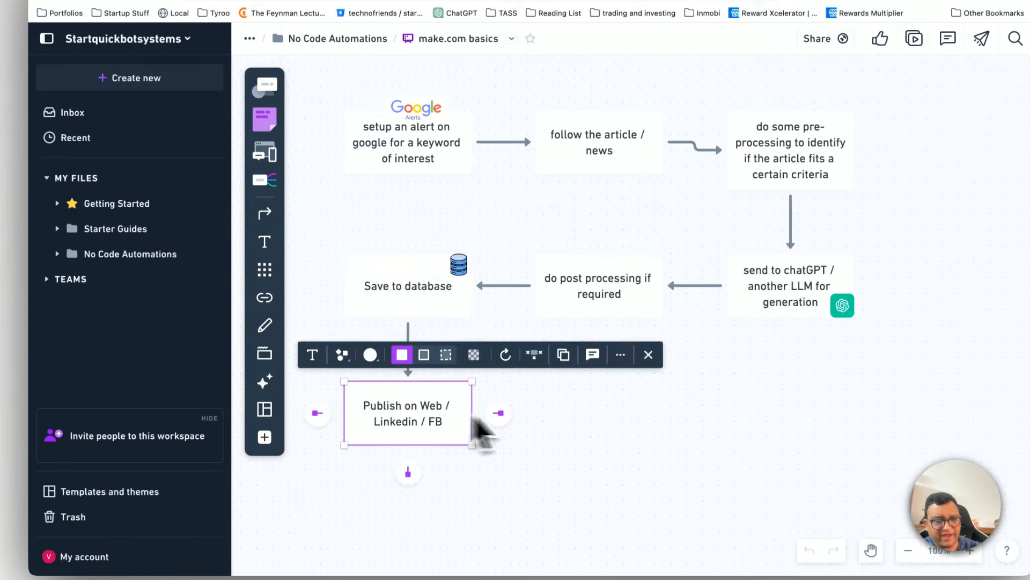
{"action": "left_click", "coordinate": [568, 429]}
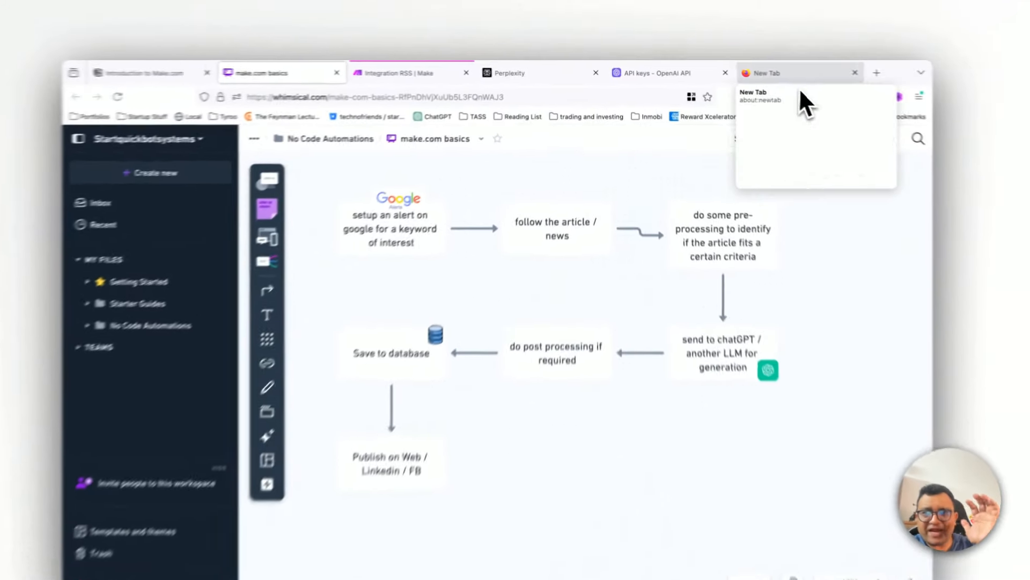
{"action": "left_click", "coordinate": [771, 73]}
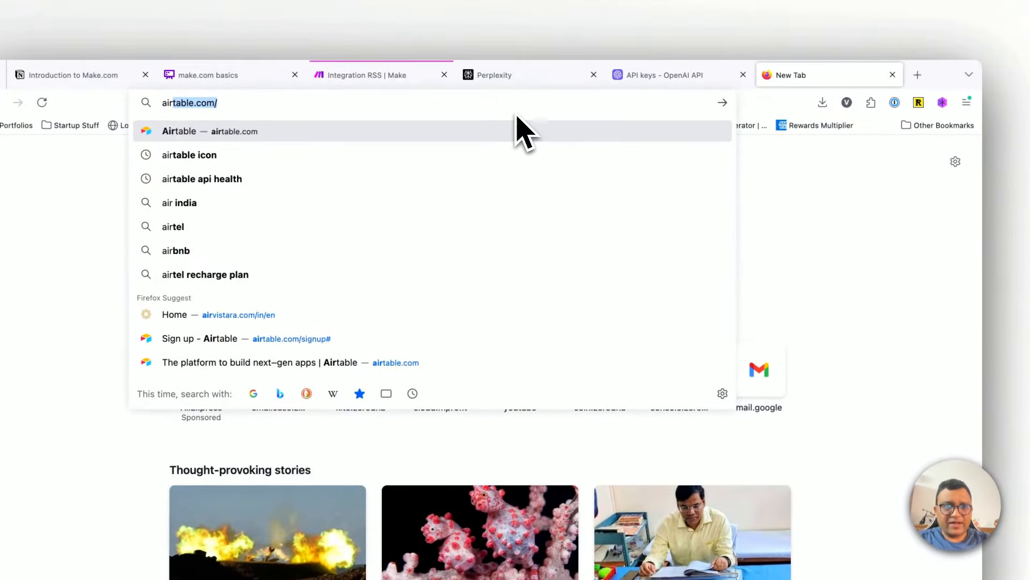
{"action": "key", "text": "Return"}
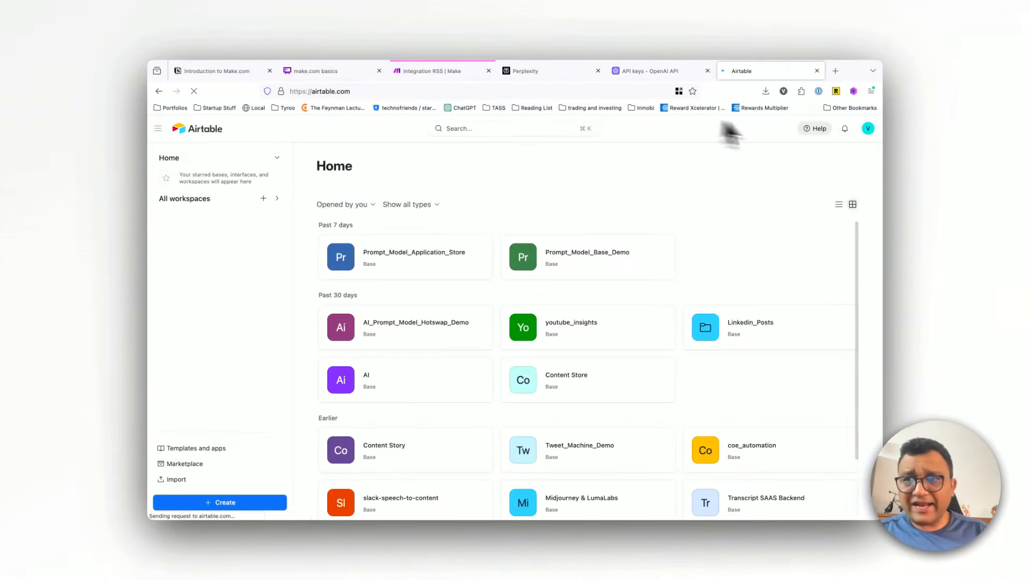
Step: Log out of the current Airtable account and return to the Airtable page
{"action": "left_click", "coordinate": [868, 128]}
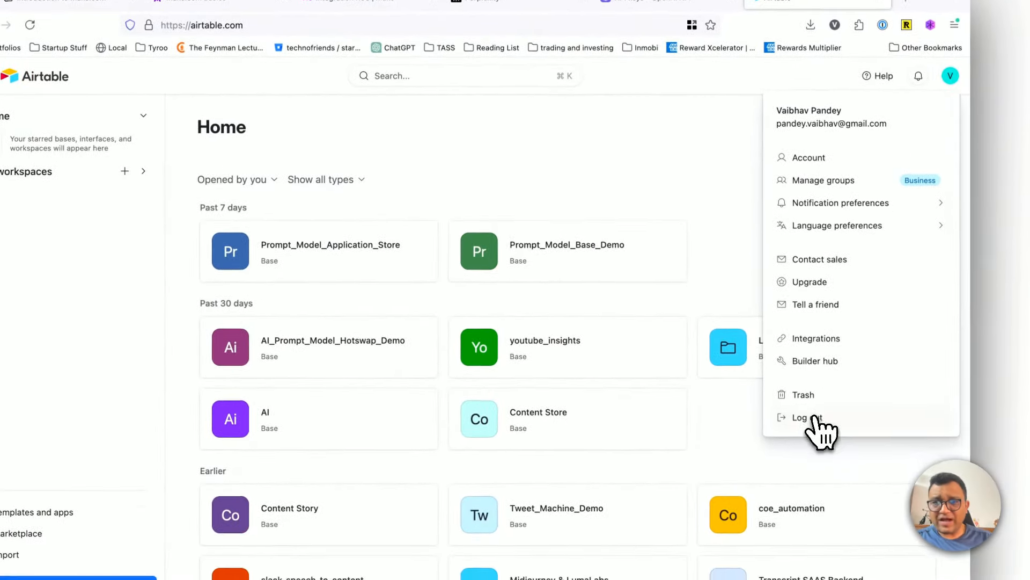
{"action": "left_click", "coordinate": [810, 449]}
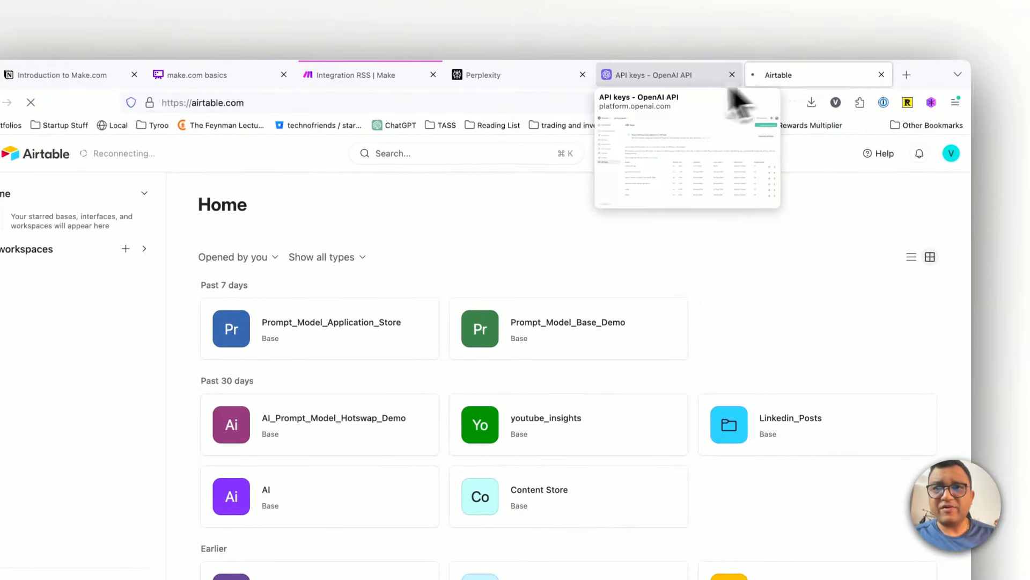
{"action": "left_click", "coordinate": [695, 75]}
{"action": "left_click", "coordinate": [794, 75]}
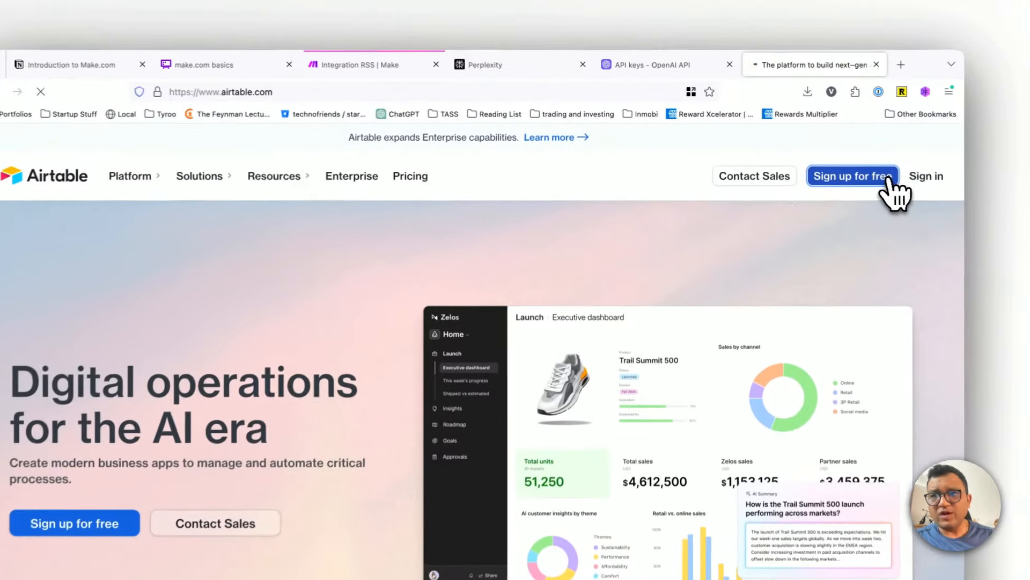
{"action": "left_click", "coordinate": [800, 154]}
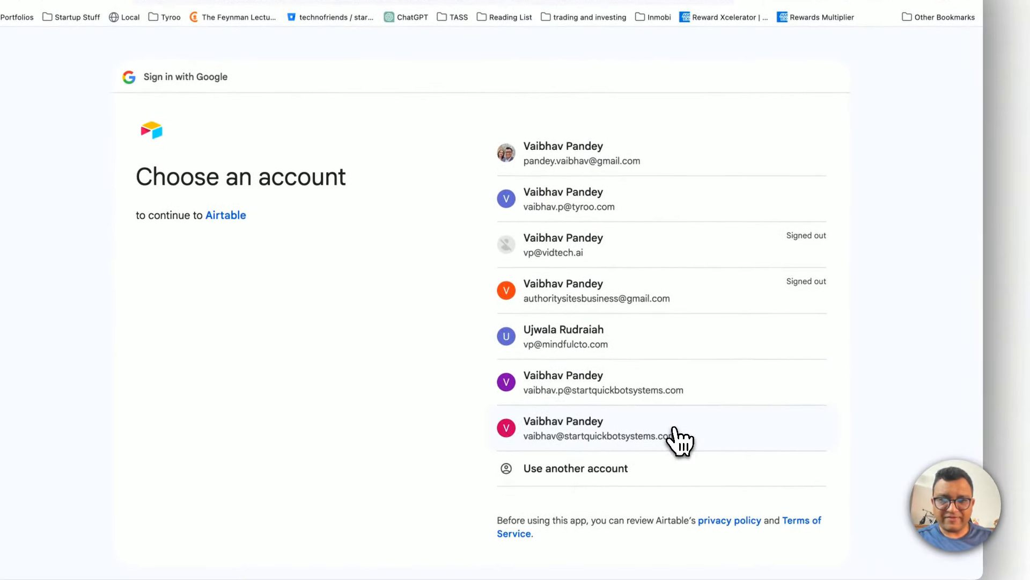
{"action": "left_click", "coordinate": [675, 429]}
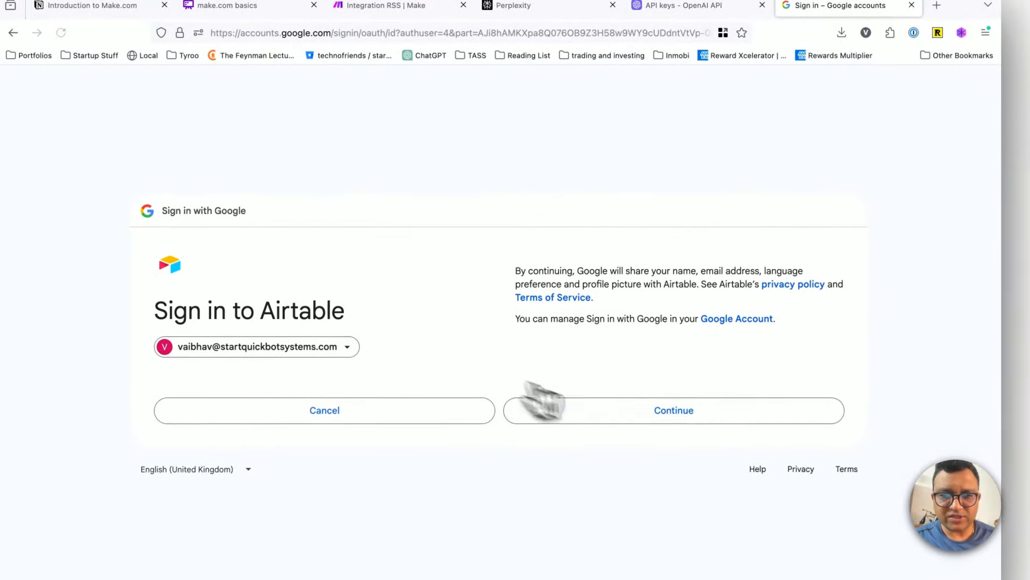
{"action": "left_click", "coordinate": [652, 410]}
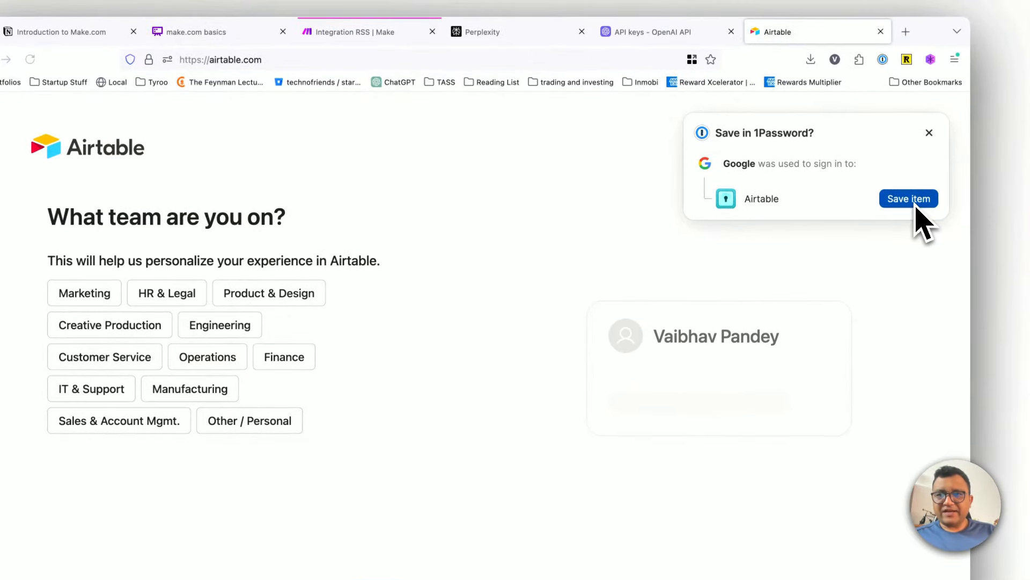
Step: Save the Airtable Google sign-in to 1Password under the title Airtable-startquickbot and close the save dialog
{"action": "left_click", "coordinate": [916, 208]}
{"action": "type", "text": "-startquickbot"}
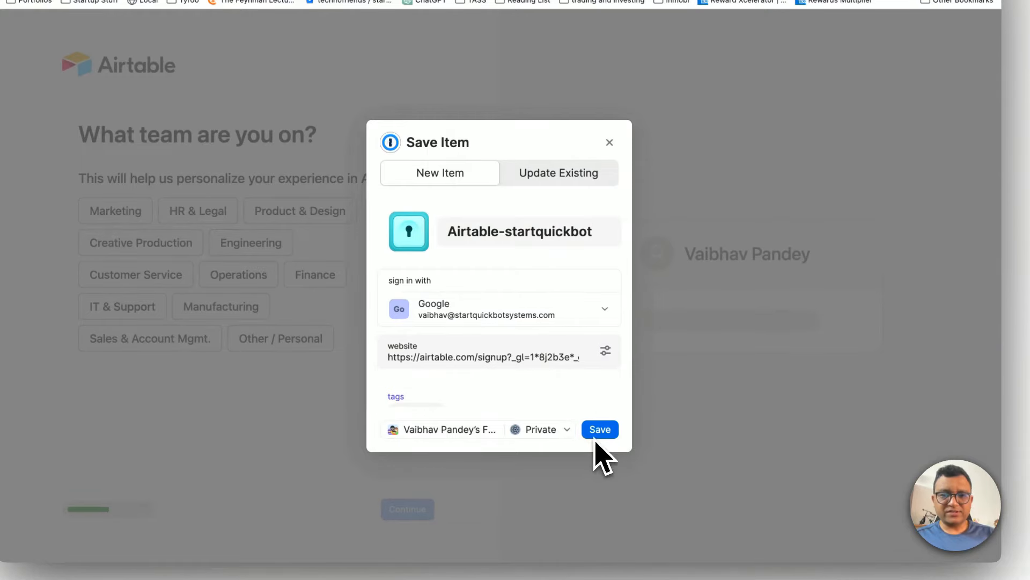
{"action": "left_click", "coordinate": [609, 142]}
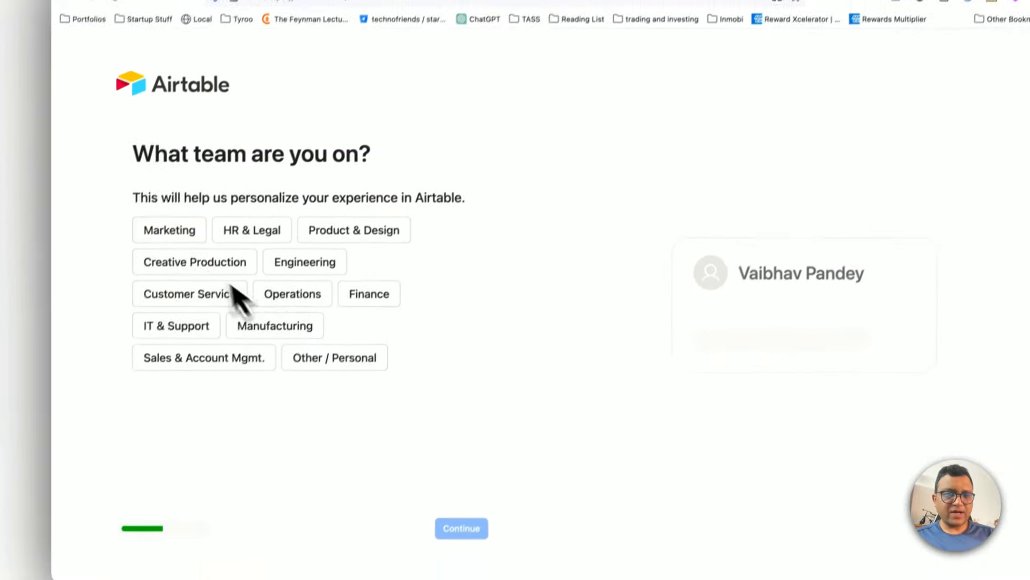
Step: Choose Finance as the team in the Airtable onboarding and skip inviting collaborators
{"action": "left_click", "coordinate": [359, 220]}
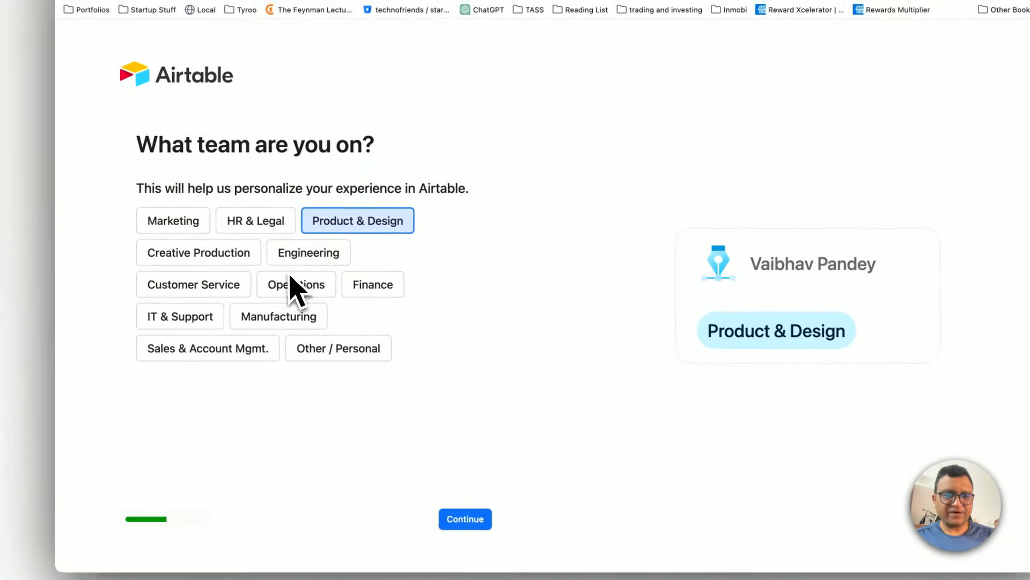
{"action": "left_click", "coordinate": [283, 251]}
{"action": "left_click", "coordinate": [365, 287]}
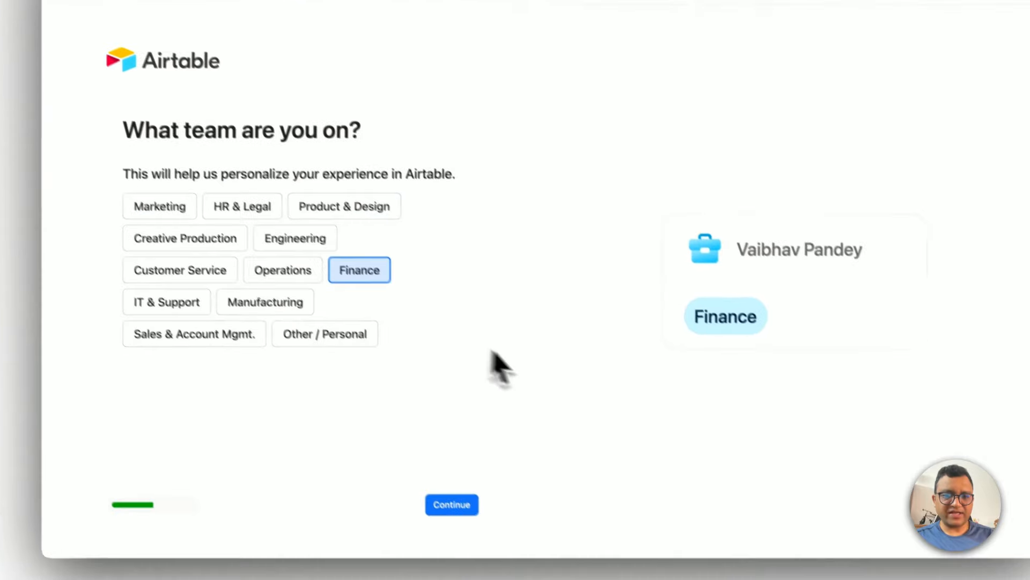
{"action": "left_click", "coordinate": [466, 519]}
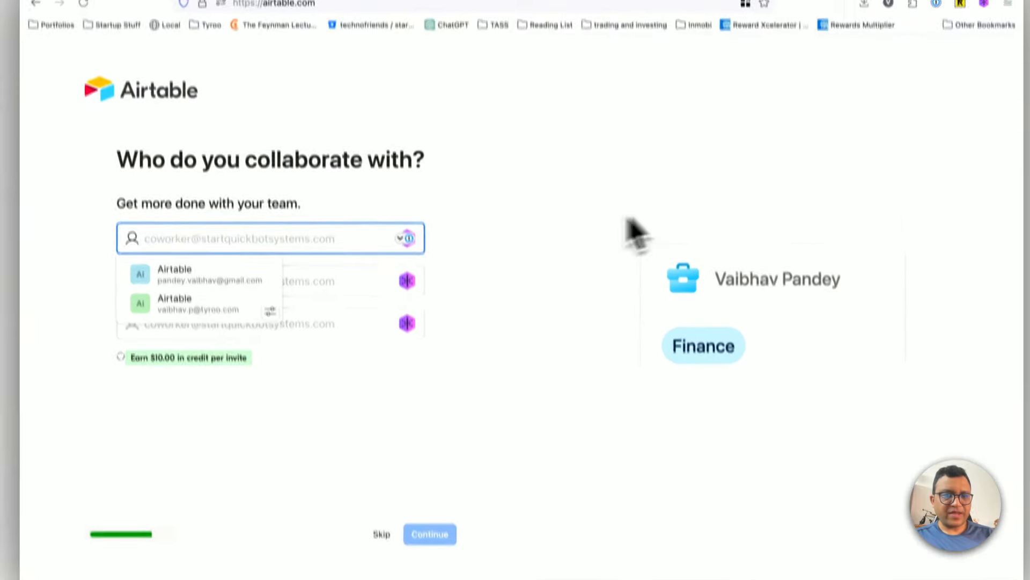
{"action": "left_click", "coordinate": [433, 486]}
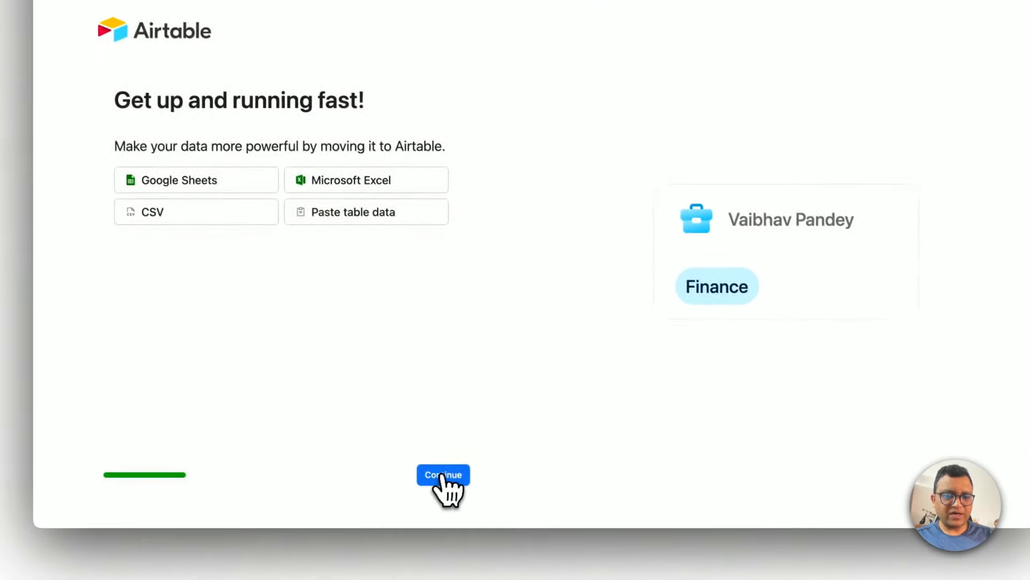
Step: Skip the data import and app setup screens, and dismiss the Team trial and date dependencies notices in the blank base
{"action": "left_click", "coordinate": [469, 507]}
{"action": "left_click", "coordinate": [204, 186]}
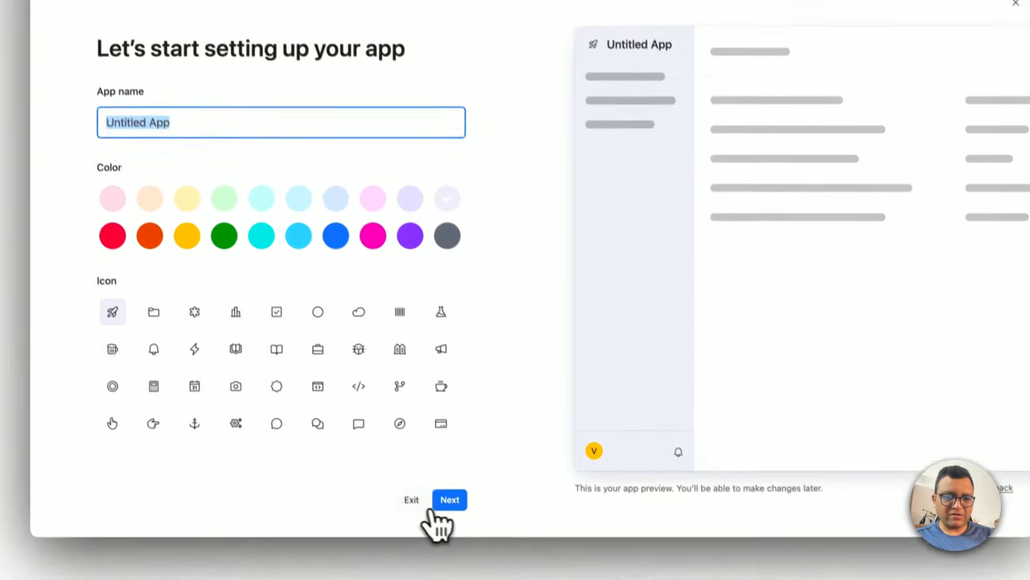
{"action": "left_click", "coordinate": [434, 560]}
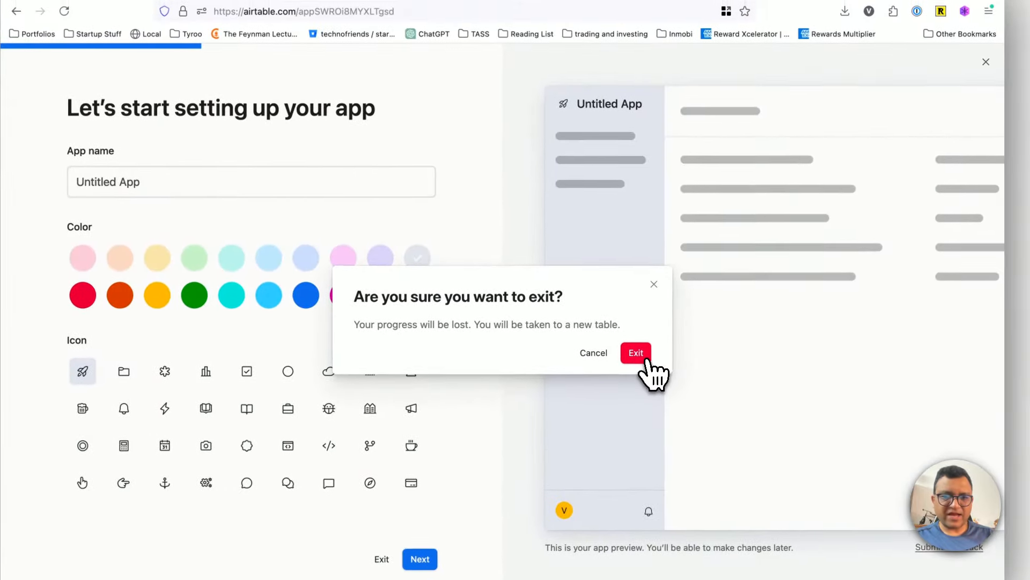
{"action": "left_click", "coordinate": [644, 359]}
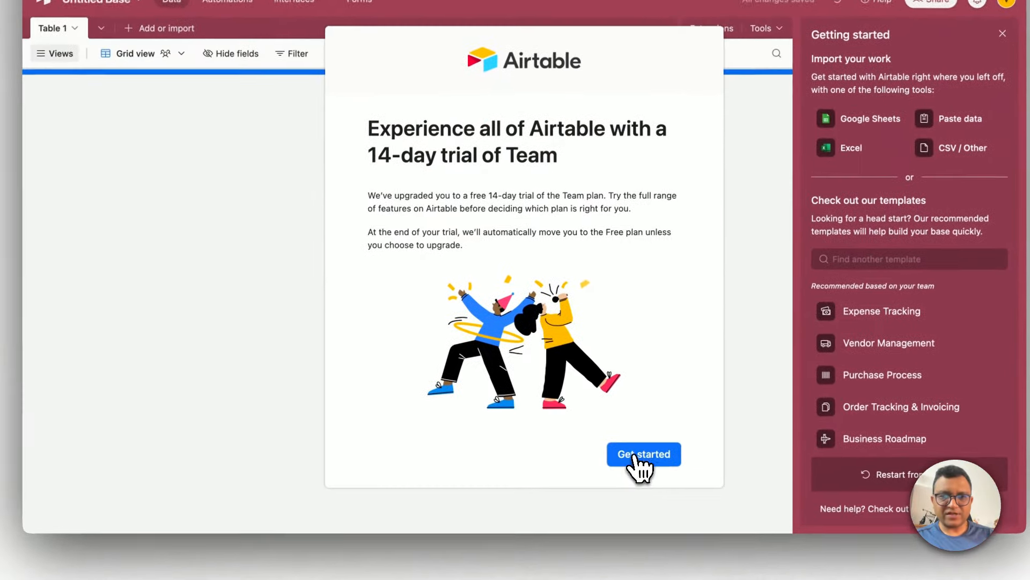
{"action": "left_click", "coordinate": [633, 493]}
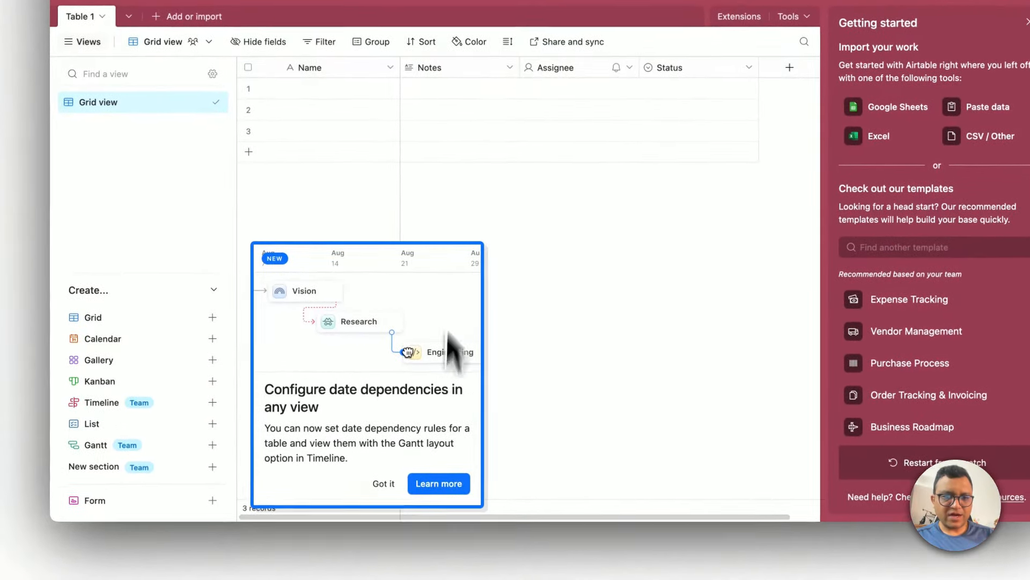
{"action": "left_click", "coordinate": [355, 491]}
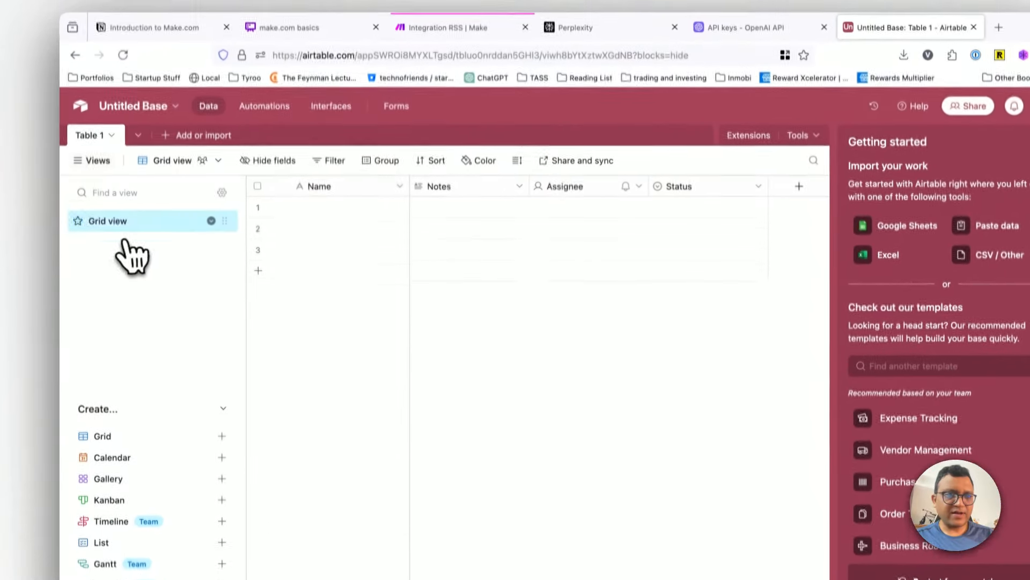
Step: Rename the untitled base to google-alerts-to-summary
{"action": "left_click", "coordinate": [146, 124]}
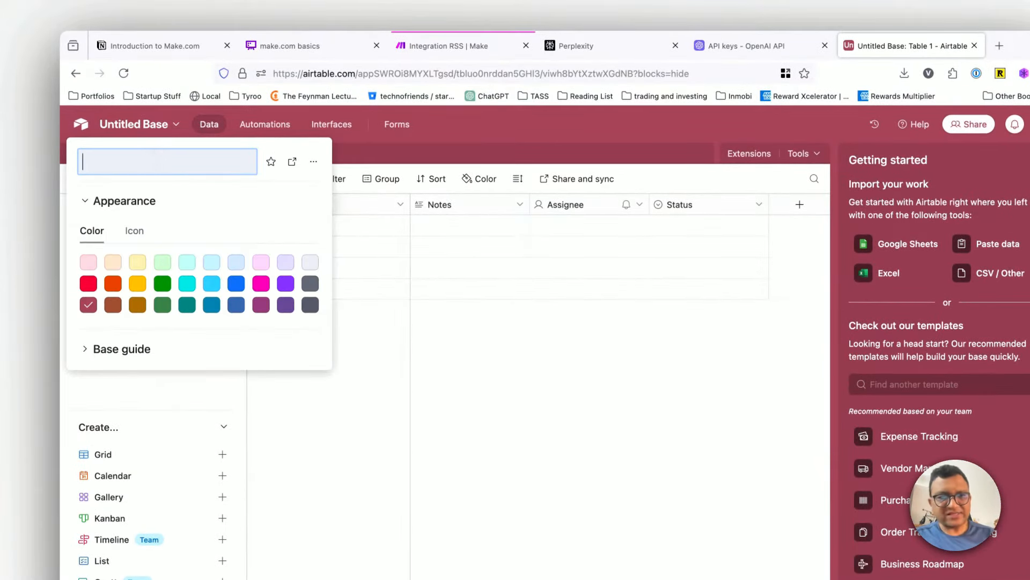
{"action": "type", "text": "google-alerts-to-summary"}
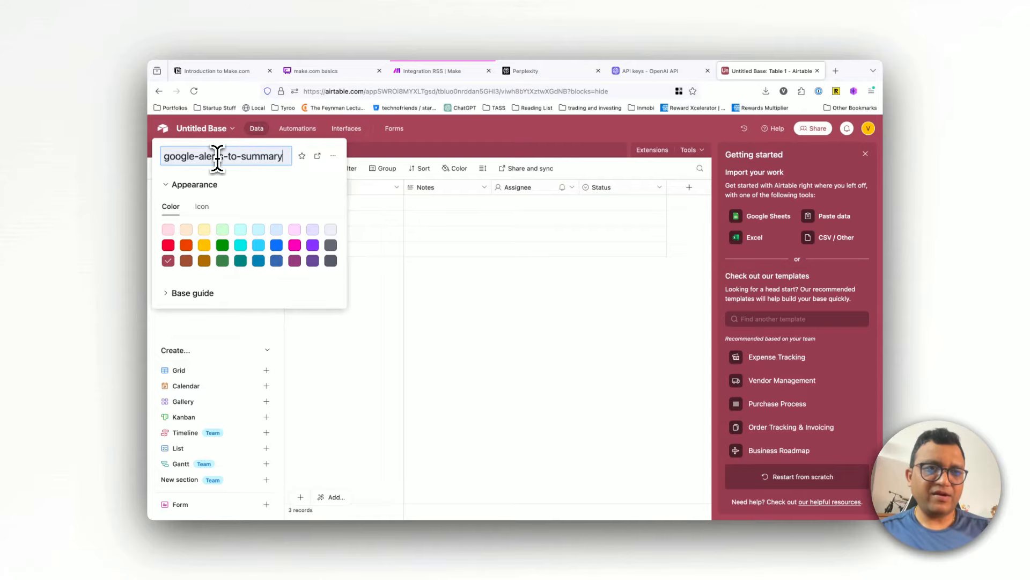
{"action": "left_click", "coordinate": [379, 276]}
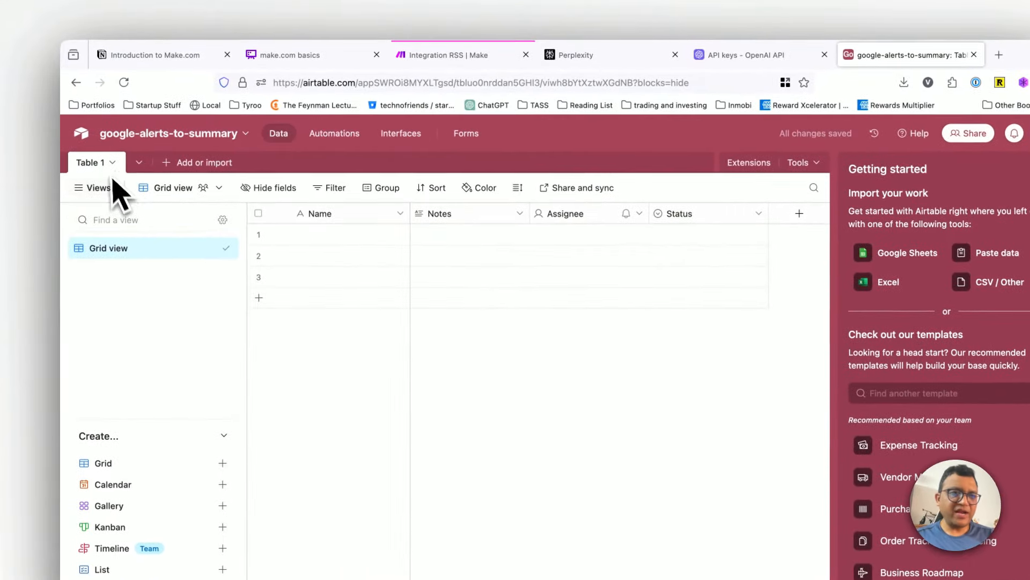
Step: Rename Table 1 to google-alerts-linkedin and save the new table name
{"action": "left_click", "coordinate": [102, 164]}
{"action": "left_click", "coordinate": [117, 164]}
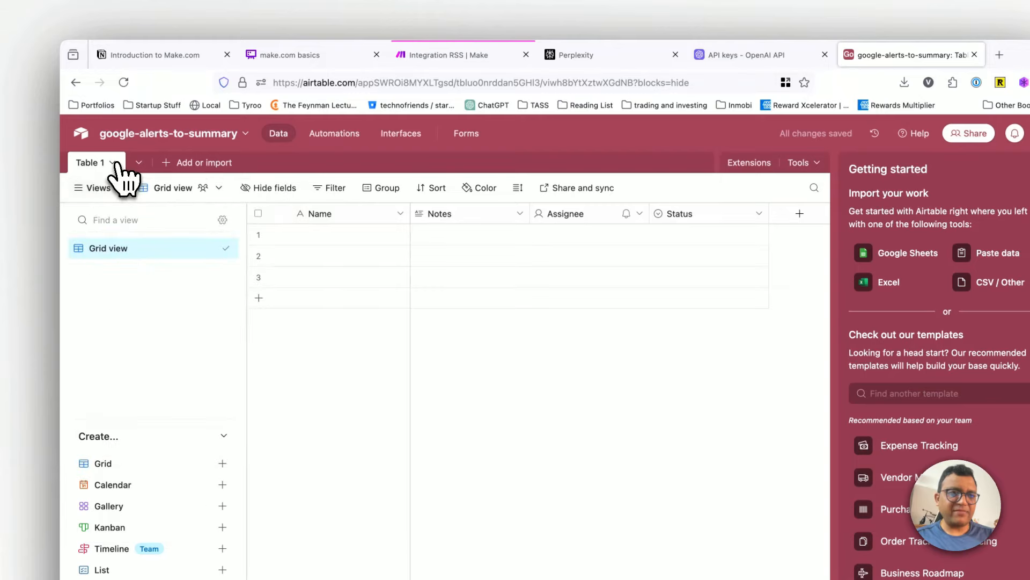
{"action": "left_click", "coordinate": [117, 166]}
{"action": "left_click", "coordinate": [115, 169]}
{"action": "left_click", "coordinate": [97, 166]}
{"action": "double_click", "coordinate": [97, 167]}
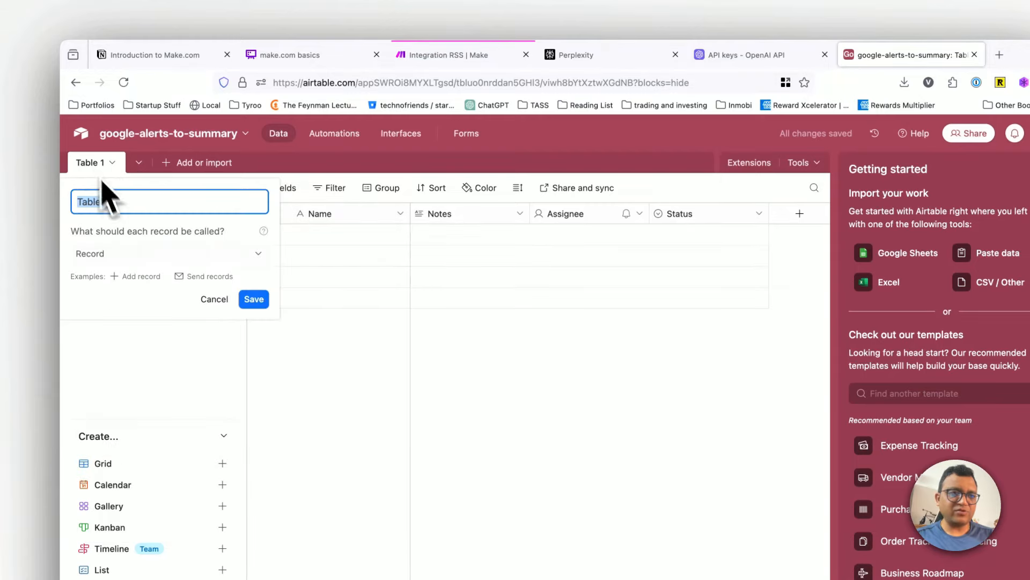
{"action": "type", "text": "raw"}
{"action": "key", "text": "BackSpace"}
{"action": "key", "text": "BackSpace"}
{"action": "key", "text": "BackSpace"}
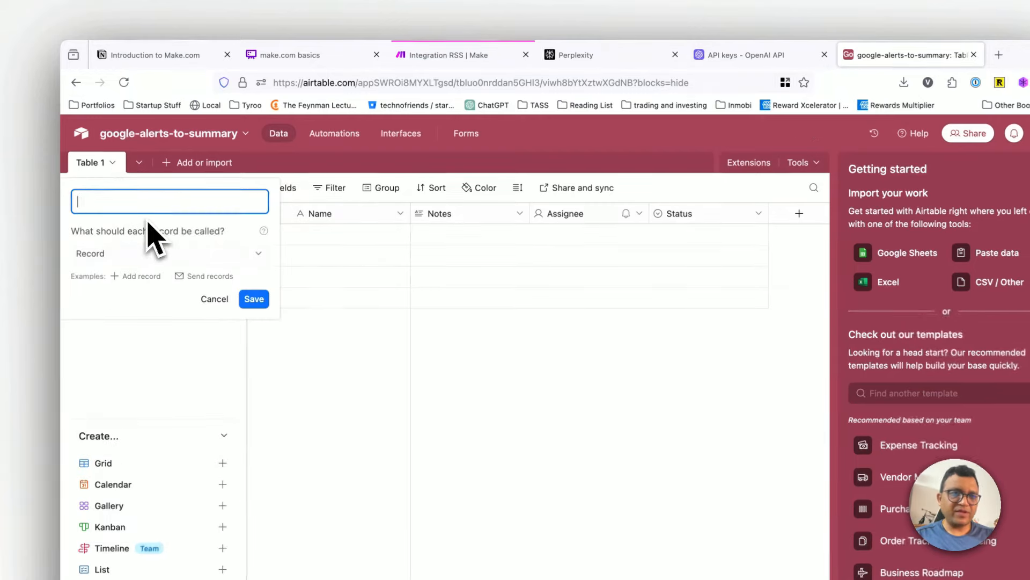
{"action": "type", "text": "google-alerts-linkedin"}
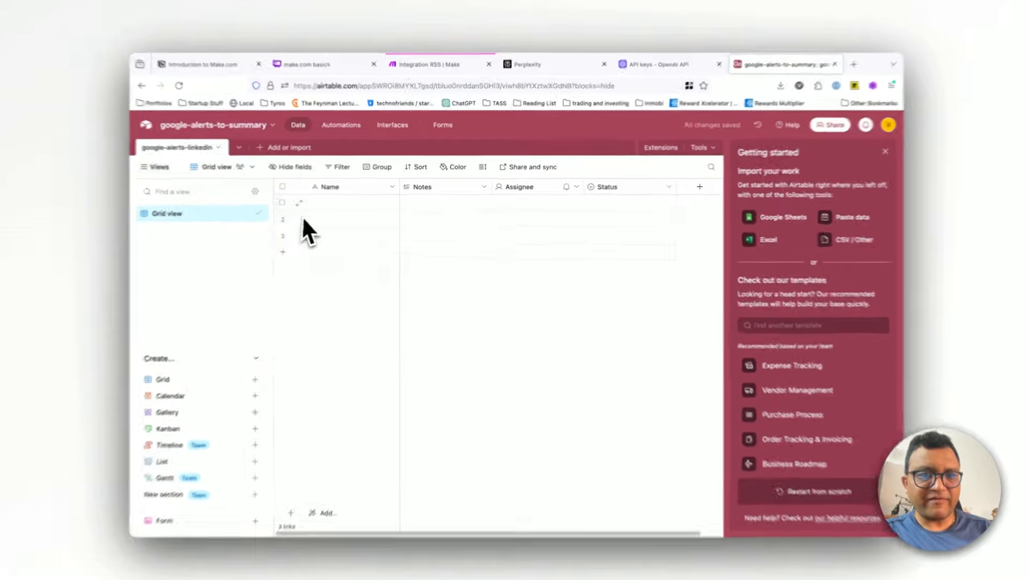
Step: Close the Getting started import pane and collapse the base-building checklist to clear the grid
{"action": "left_click", "coordinate": [349, 201]}
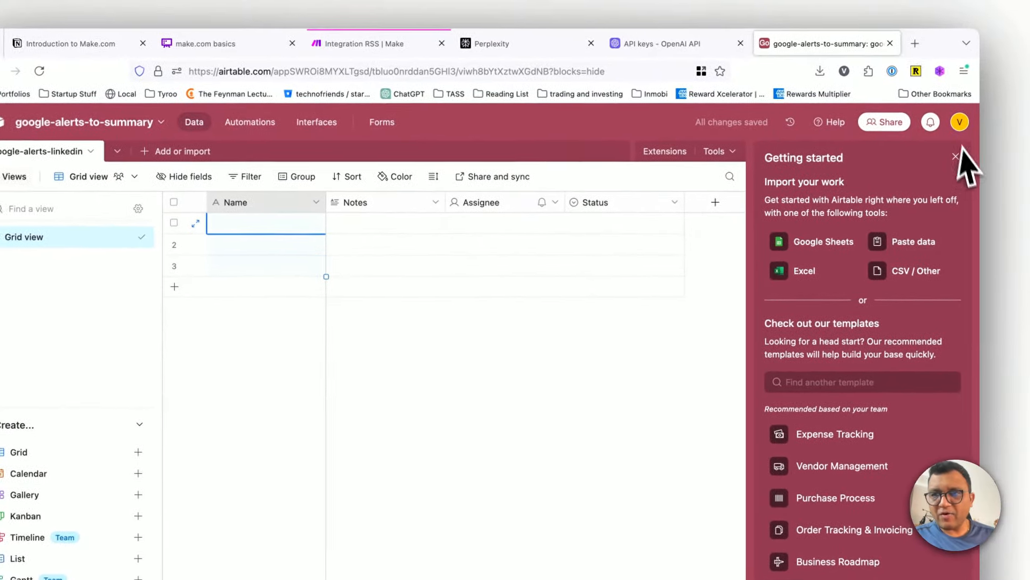
{"action": "left_click", "coordinate": [992, 139]}
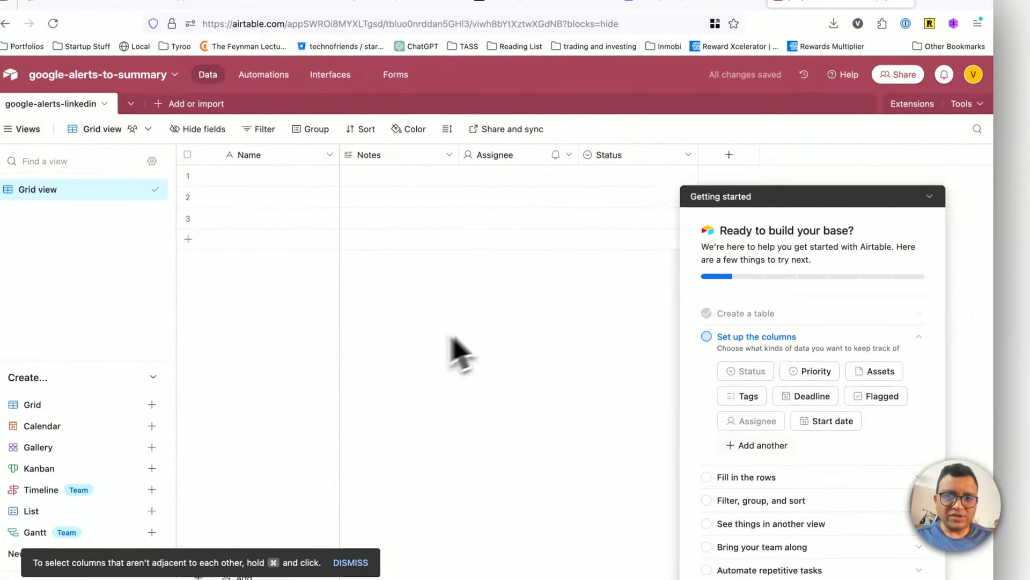
{"action": "left_click", "coordinate": [929, 196]}
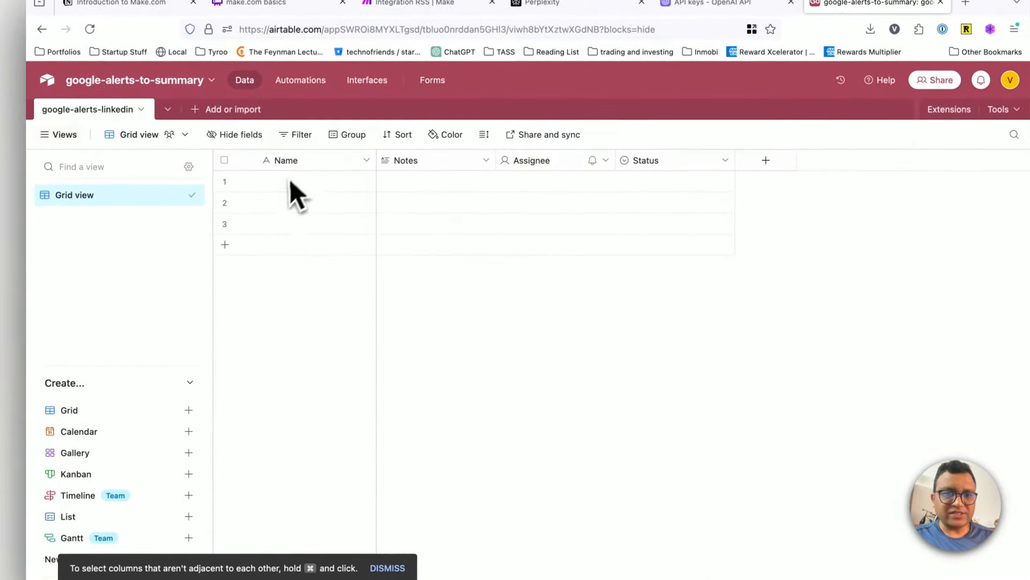
{"action": "left_click", "coordinate": [317, 164]}
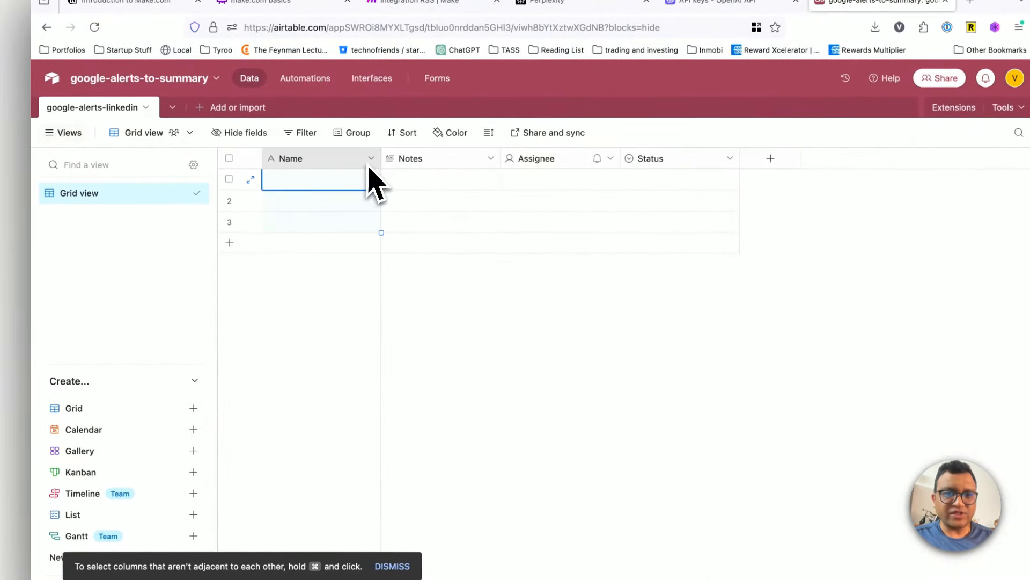
Step: Rename the Notes field to Linkedin Post with the Long text type, and delete the Assignee field
{"action": "left_click", "coordinate": [492, 158]}
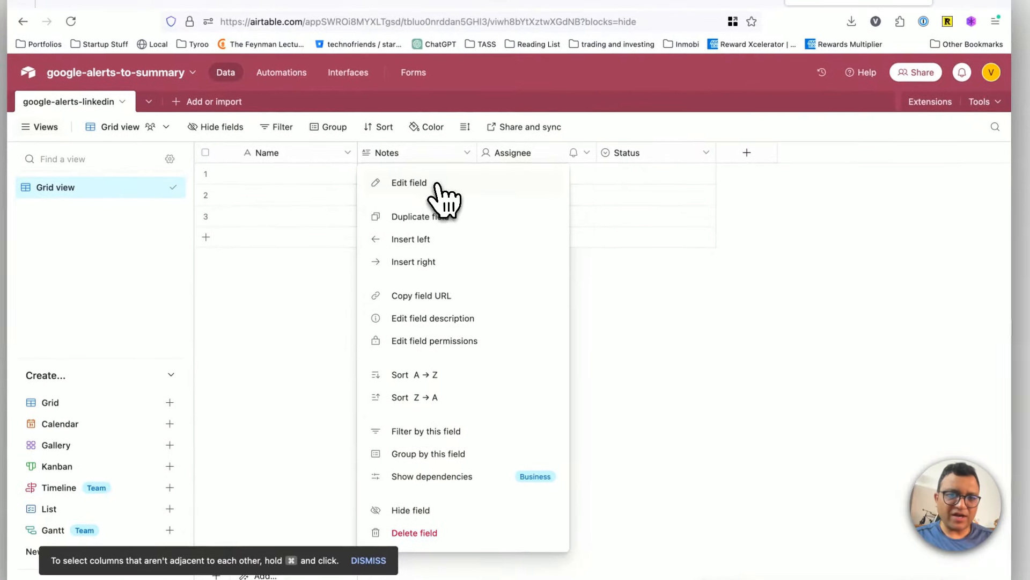
{"action": "left_click", "coordinate": [435, 185]}
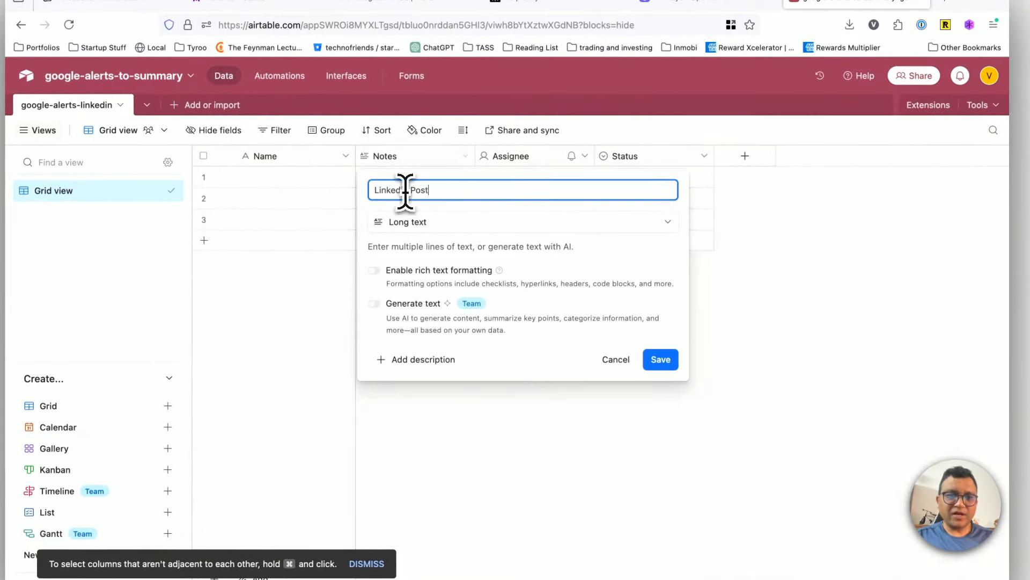
{"action": "left_click", "coordinate": [441, 221]}
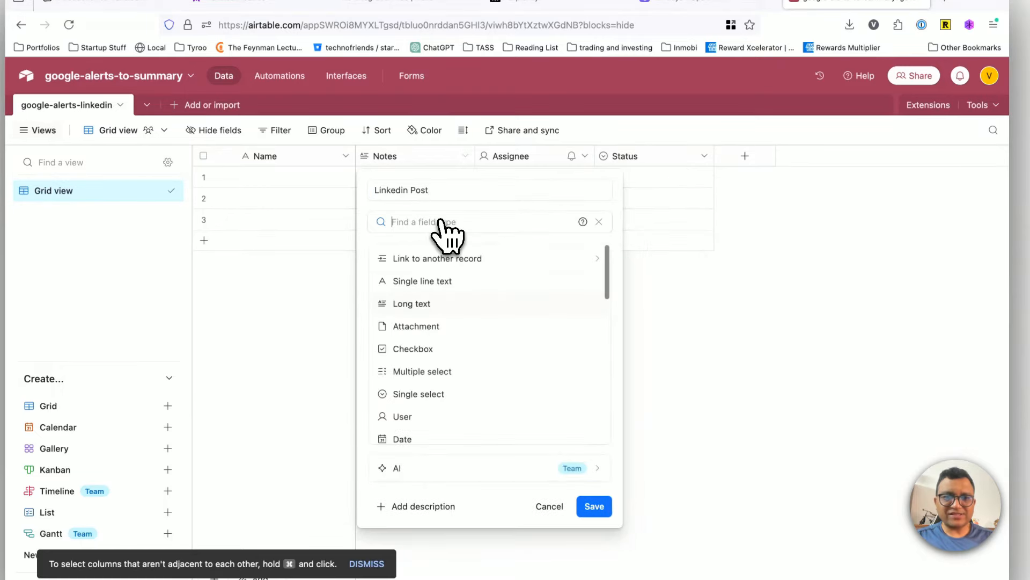
{"action": "left_click", "coordinate": [443, 306]}
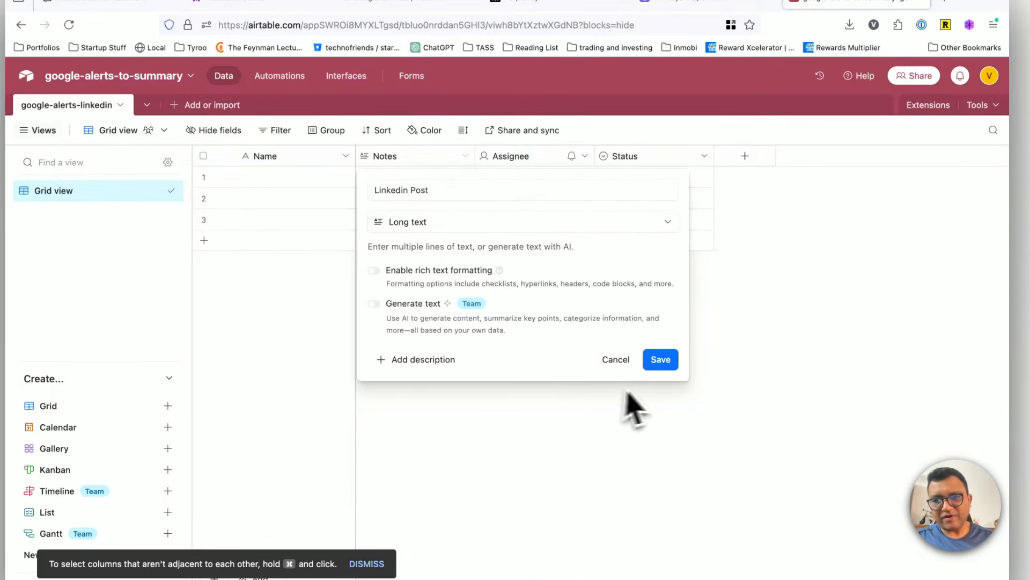
{"action": "left_click", "coordinate": [660, 364]}
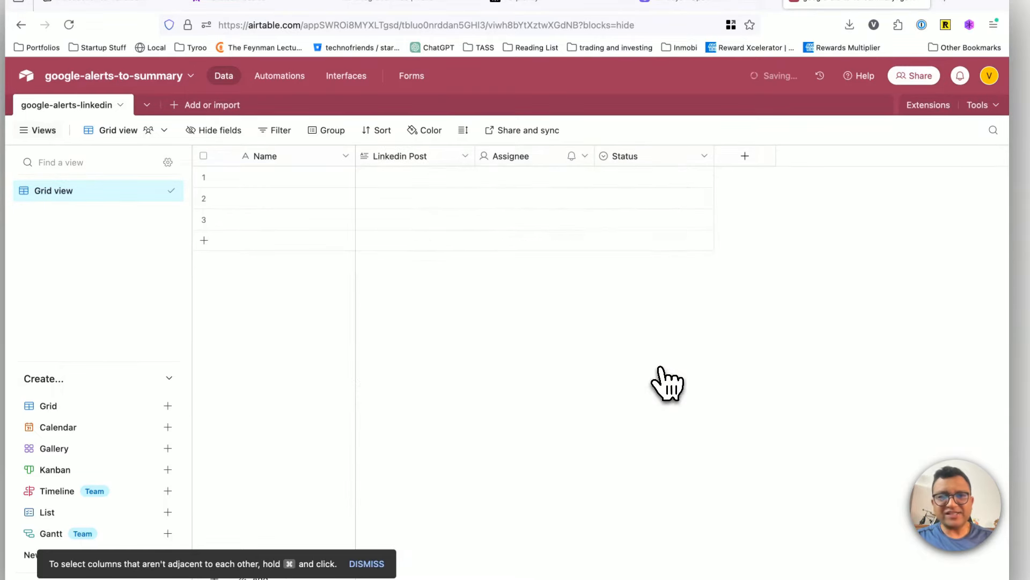
{"action": "left_click", "coordinate": [587, 158]}
{"action": "left_click", "coordinate": [563, 533]}
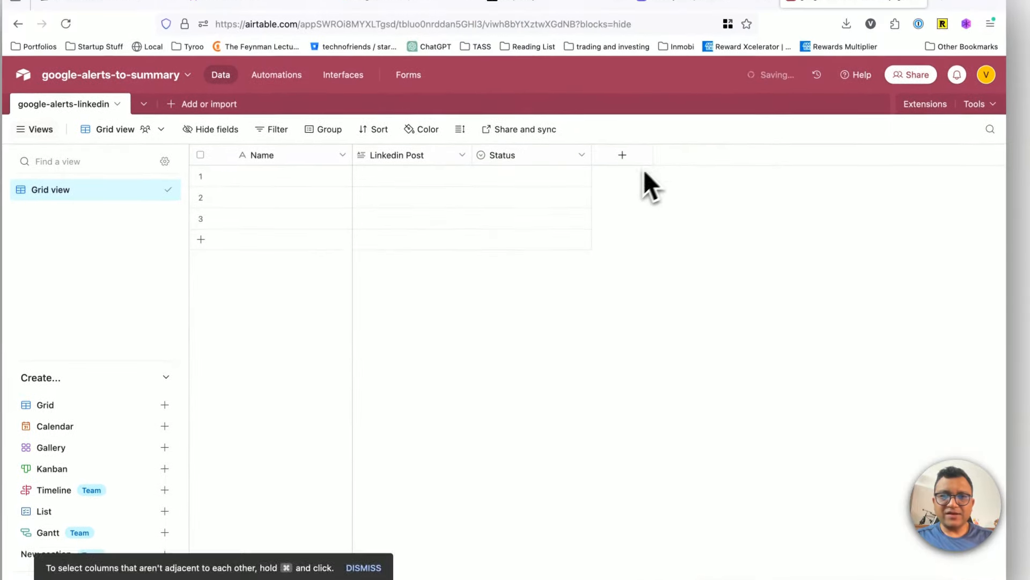
Step: Edit the Status single select field so its options are insert, published and rejected
{"action": "left_click", "coordinate": [580, 154]}
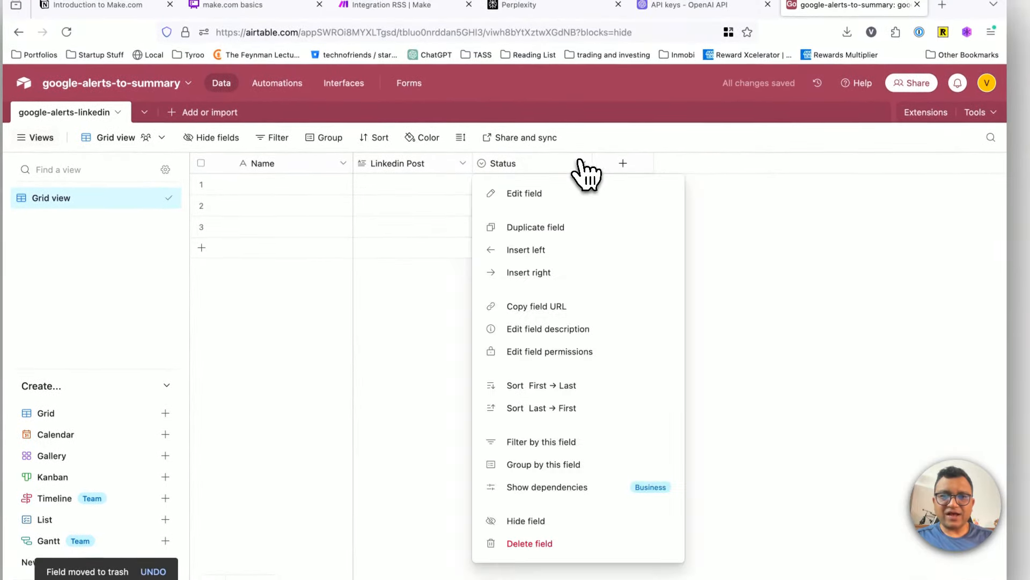
{"action": "left_click", "coordinate": [552, 207]}
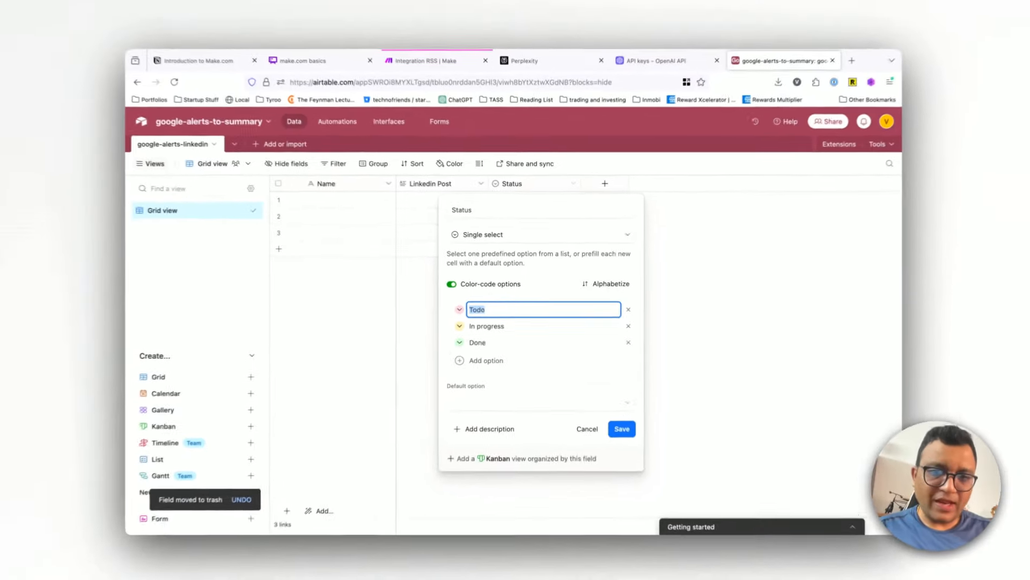
{"action": "type", "text": "inset"}
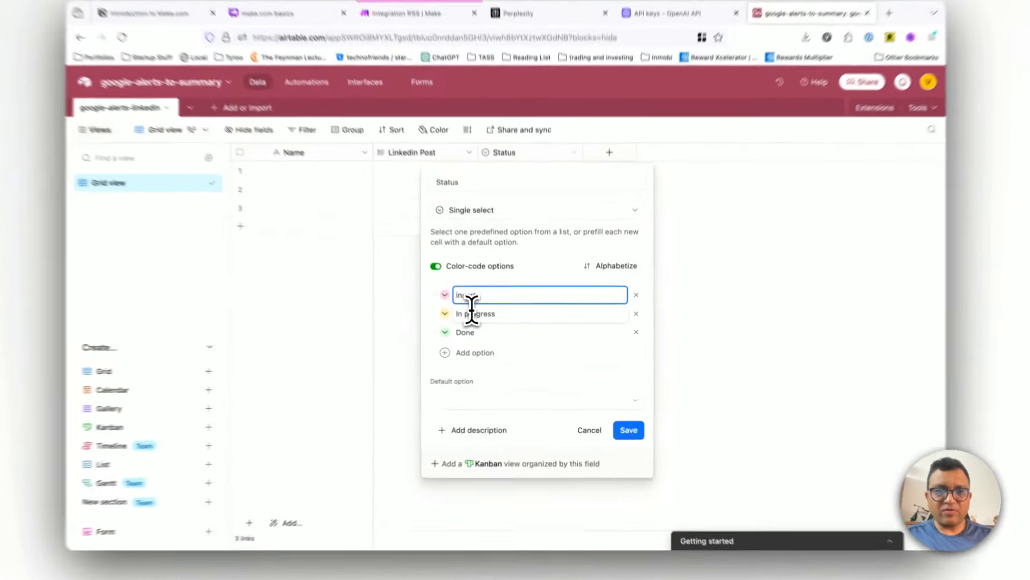
{"action": "left_click", "coordinate": [486, 322]}
{"action": "type", "text": "published"}
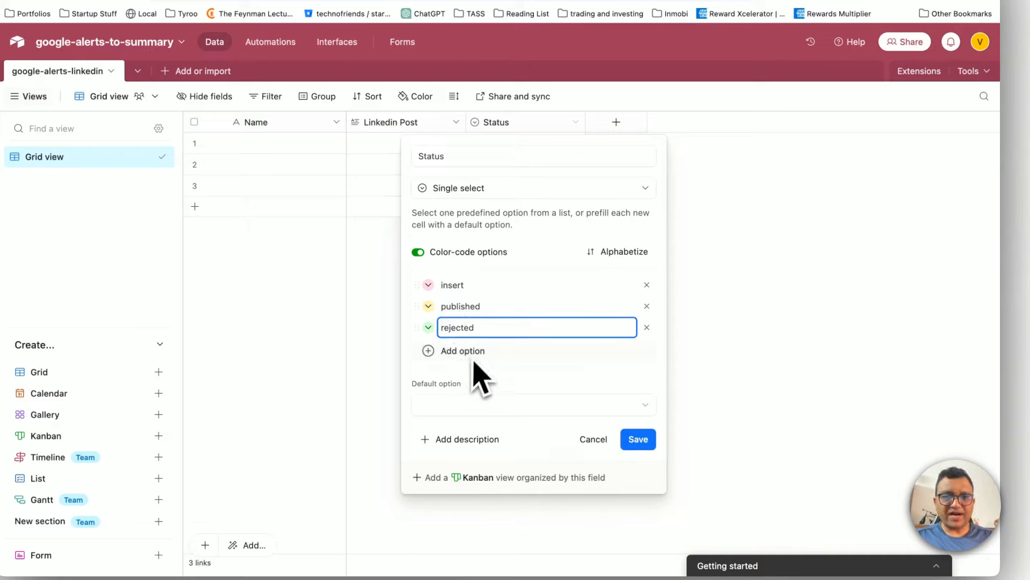
Step: Color the Status option rejected orange-red and published green, and save the field
{"action": "left_click", "coordinate": [428, 327]}
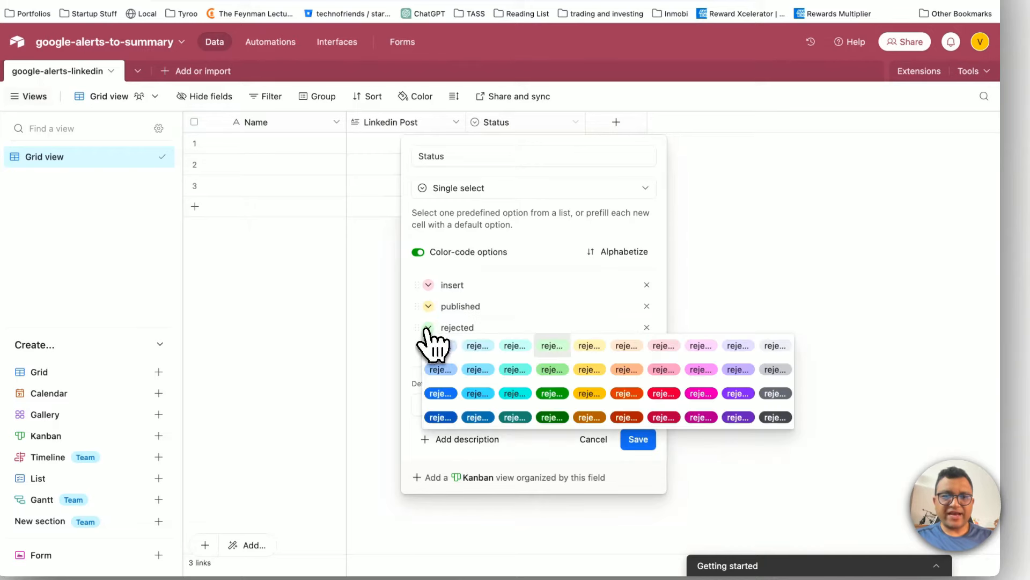
{"action": "left_click", "coordinate": [626, 394]}
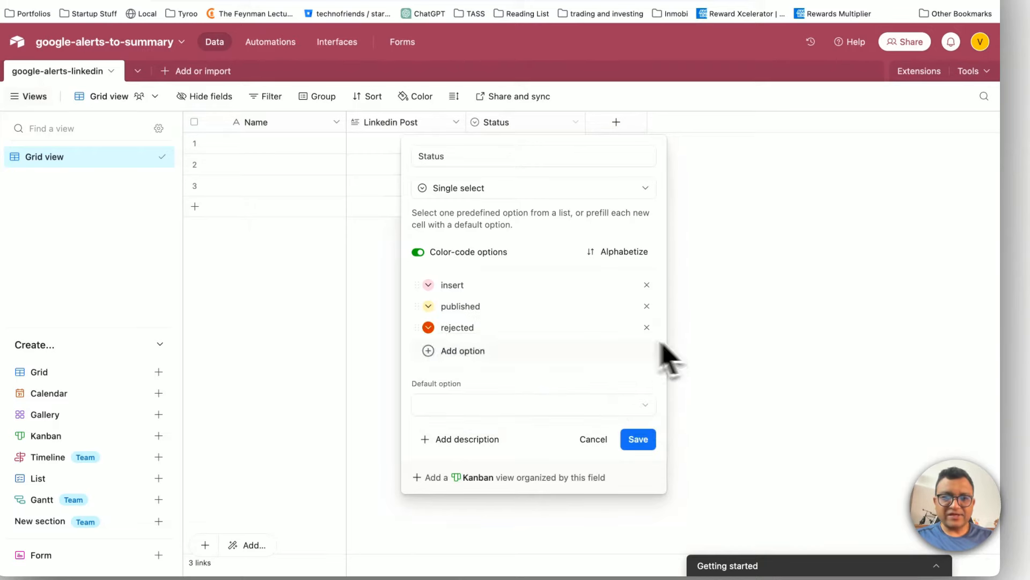
{"action": "left_click", "coordinate": [428, 307]}
{"action": "left_click", "coordinate": [553, 349]}
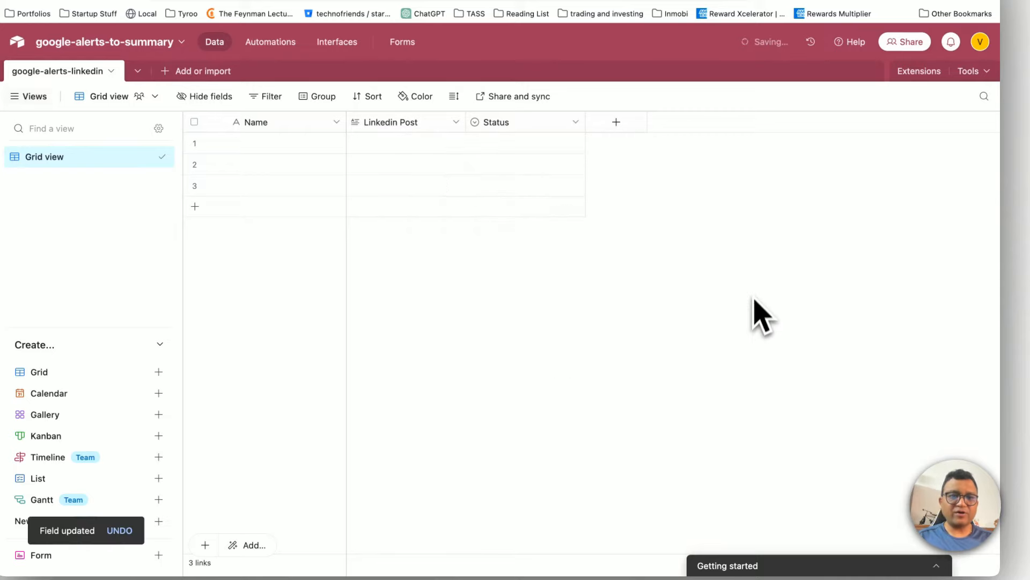
Step: Add a Formula field named Record ID with the formula RECORD_ID()
{"action": "left_click", "coordinate": [616, 122]}
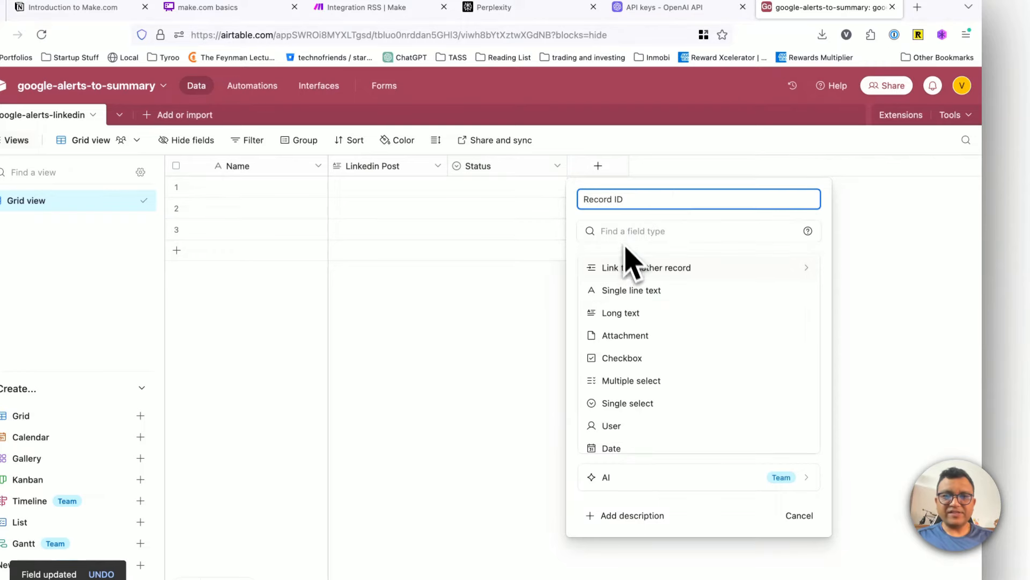
{"action": "left_click", "coordinate": [641, 232]}
{"action": "type", "text": "form"}
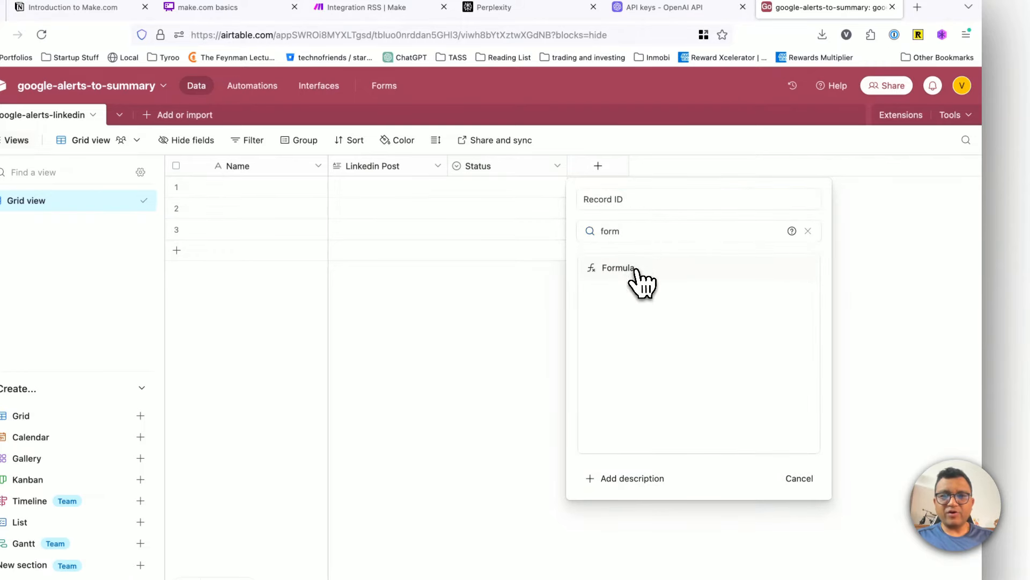
{"action": "left_click", "coordinate": [637, 270]}
{"action": "left_click", "coordinate": [618, 322]}
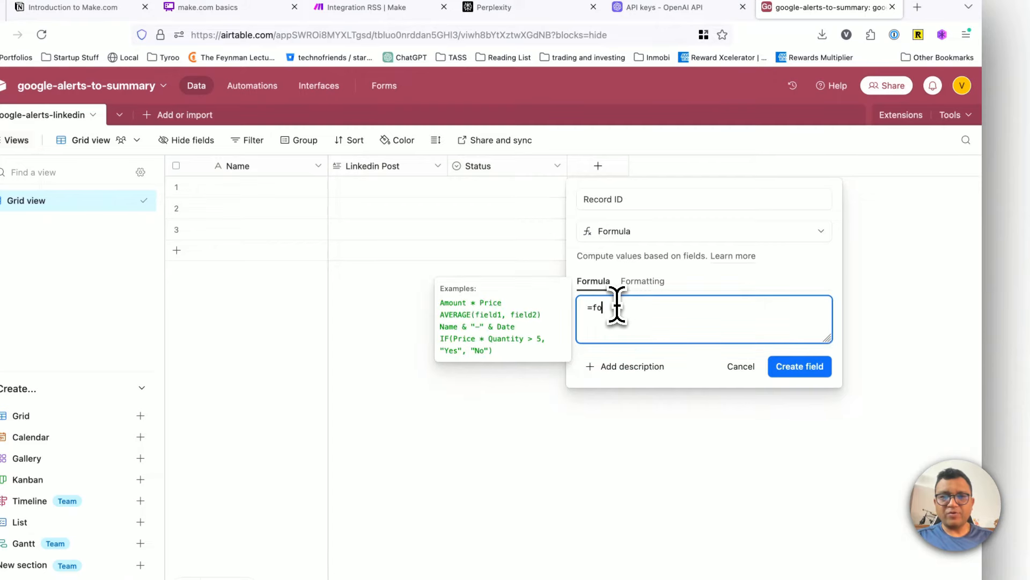
{"action": "type", "text": "=fo"}
{"action": "key", "text": "BackSpace"}
{"action": "key", "text": "BackSpace"}
{"action": "type", "text": "re"}
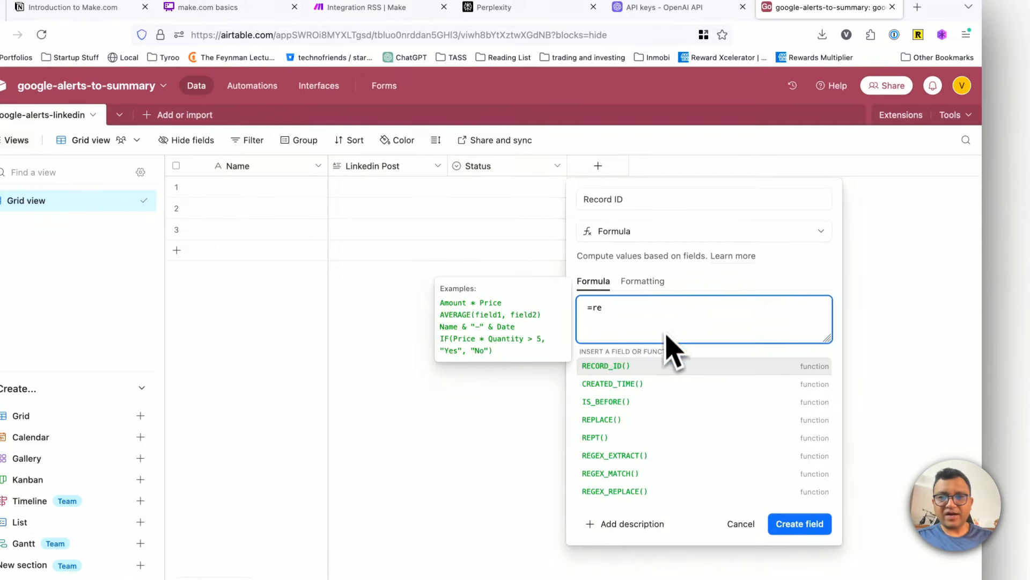
{"action": "left_click", "coordinate": [643, 369]}
{"action": "type", "text": ")"}
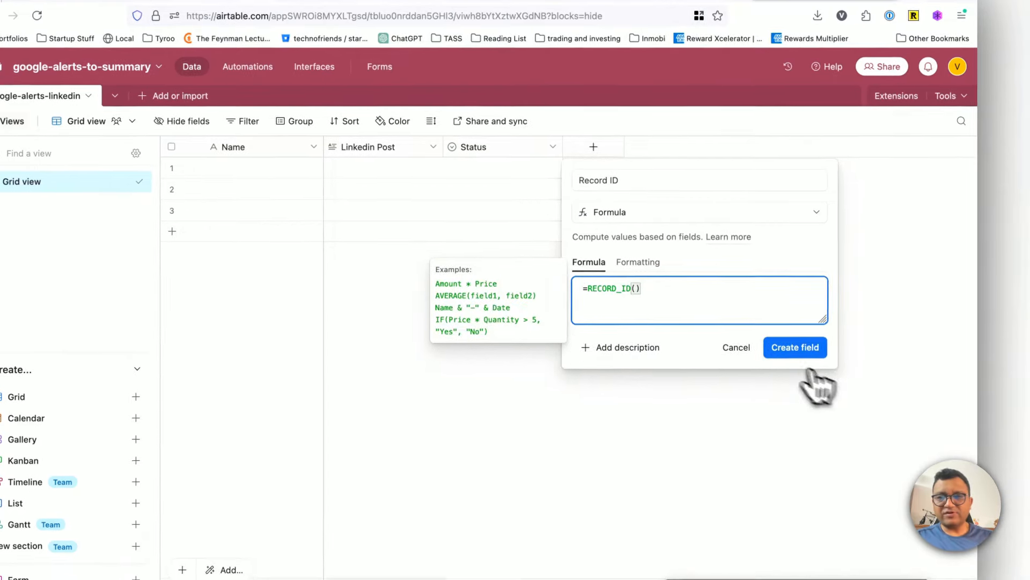
{"action": "left_click", "coordinate": [789, 366]}
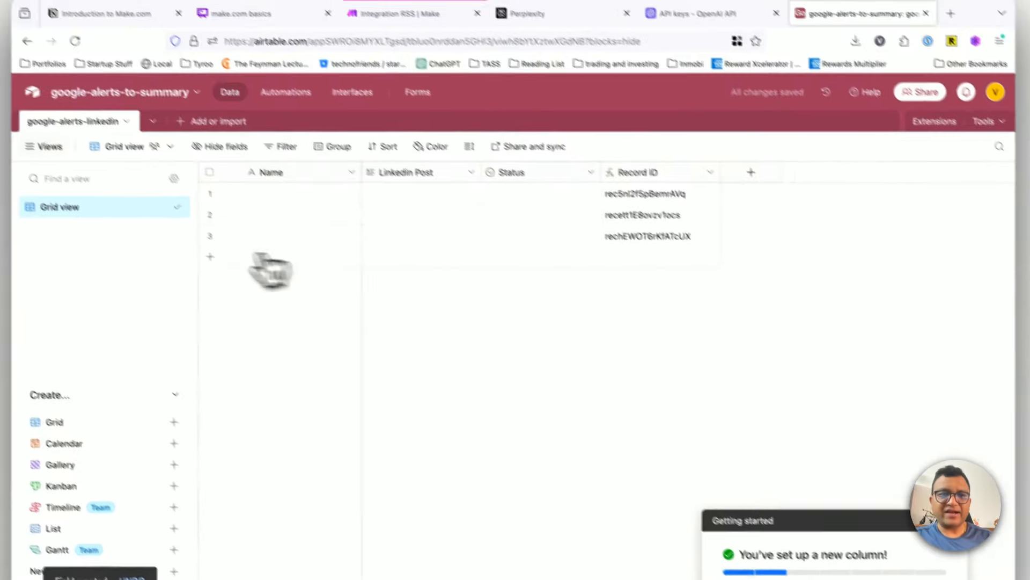
Step: Delete the second and third blank records, and add a Created time field with the default name and format
{"action": "left_click", "coordinate": [170, 183]}
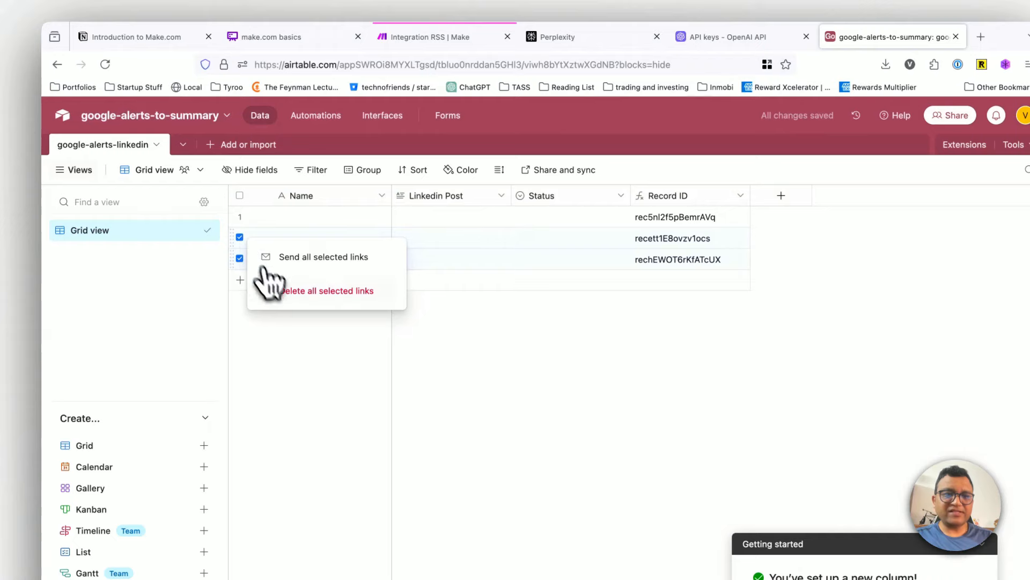
{"action": "left_click", "coordinate": [266, 285]}
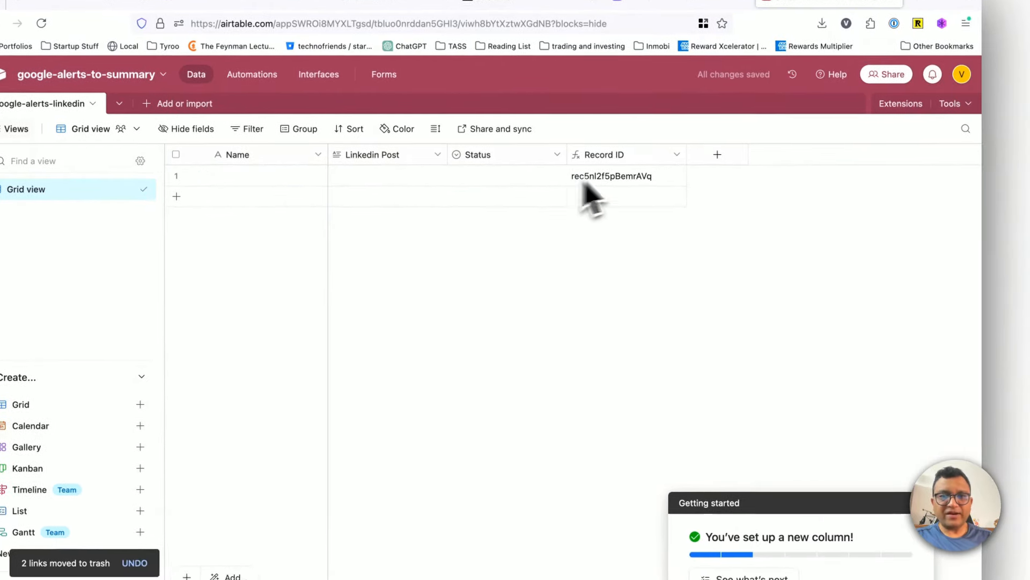
{"action": "left_click", "coordinate": [717, 154]}
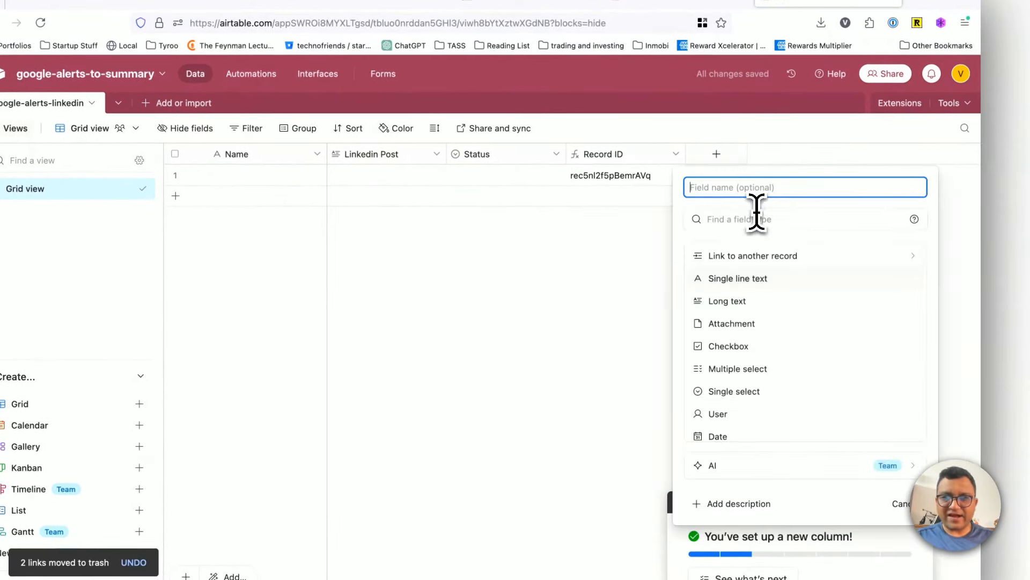
{"action": "type", "text": "create"}
{"action": "left_click", "coordinate": [738, 279]}
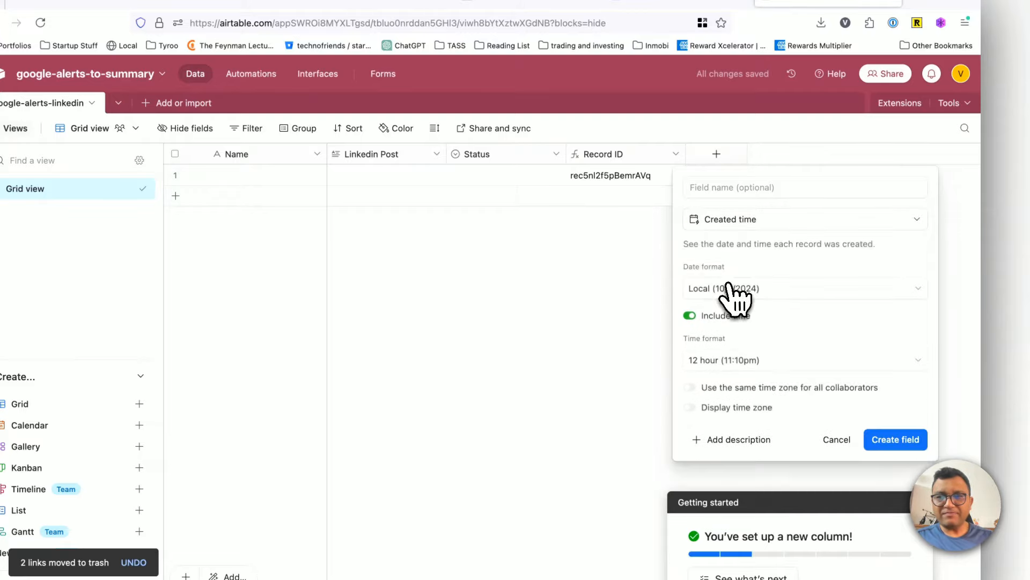
{"action": "left_click", "coordinate": [915, 440]}
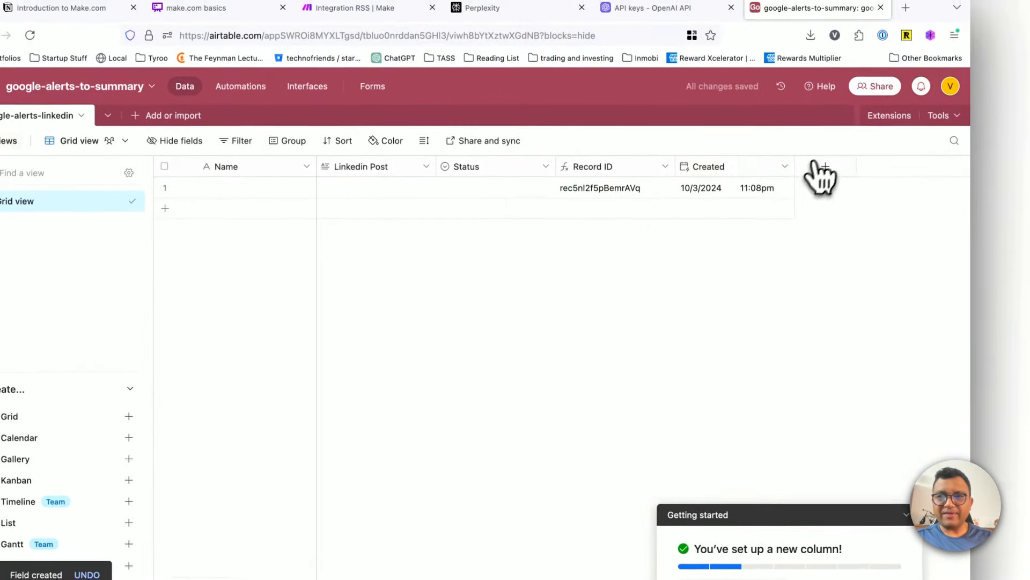
Step: Add a Last modified time field with its default name and settings
{"action": "left_click", "coordinate": [826, 152]}
{"action": "left_click", "coordinate": [755, 217]}
{"action": "type", "text": "edite"}
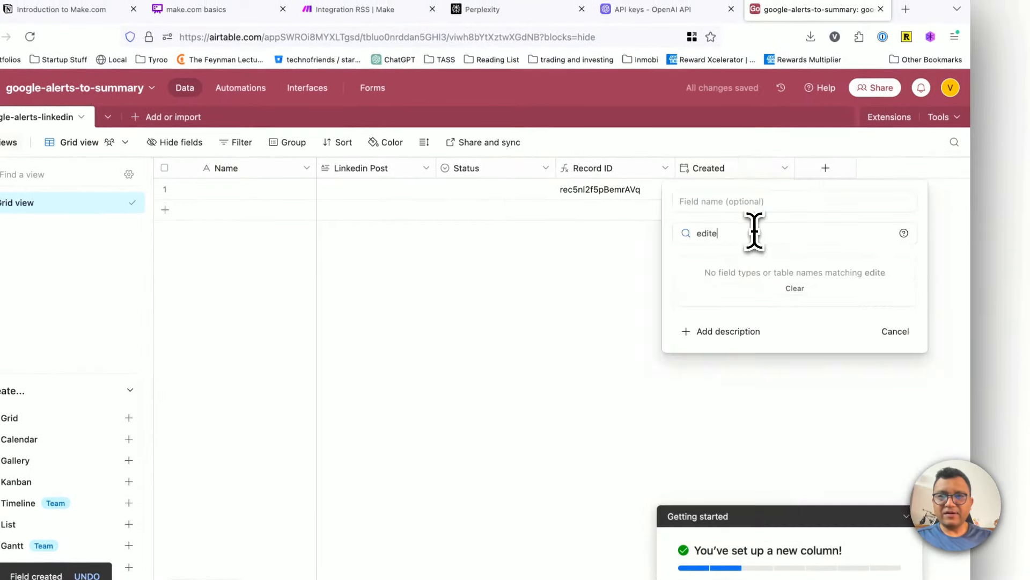
{"action": "key", "text": "BackSpace"}
{"action": "left_click", "coordinate": [727, 292]}
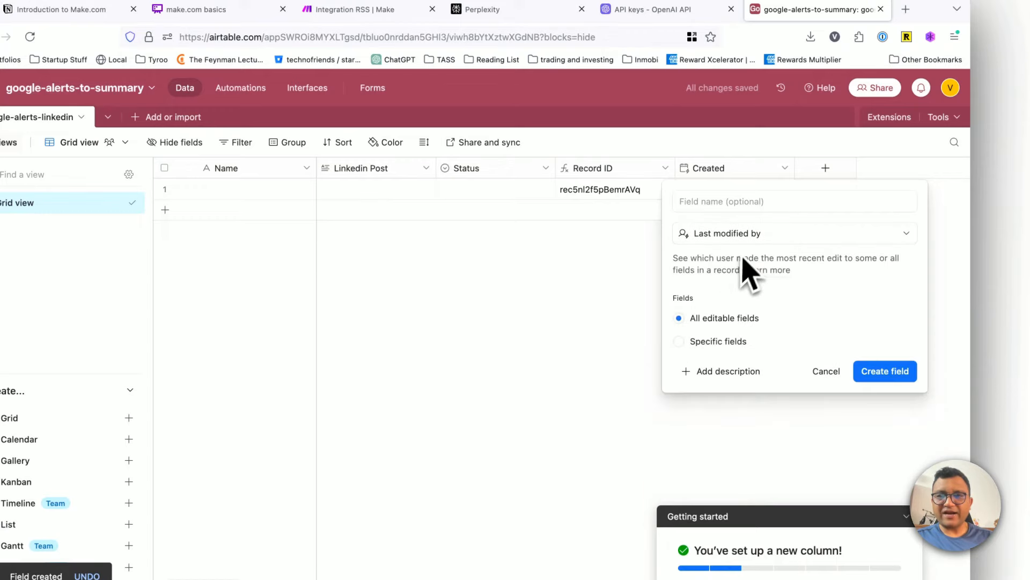
{"action": "left_click", "coordinate": [766, 234]}
{"action": "type", "text": "modif"}
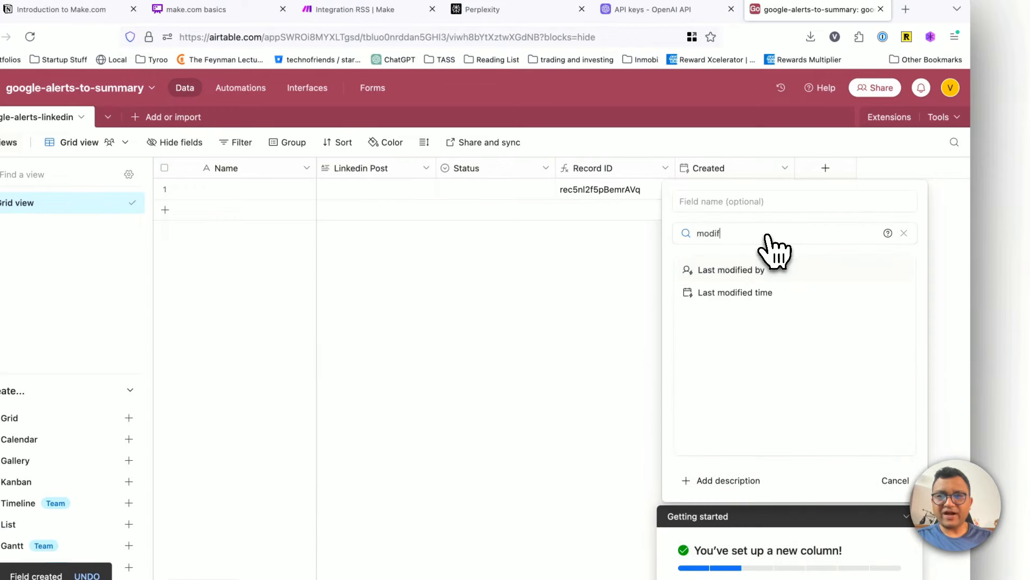
{"action": "left_click", "coordinate": [761, 290]}
{"action": "left_click", "coordinate": [883, 372]}
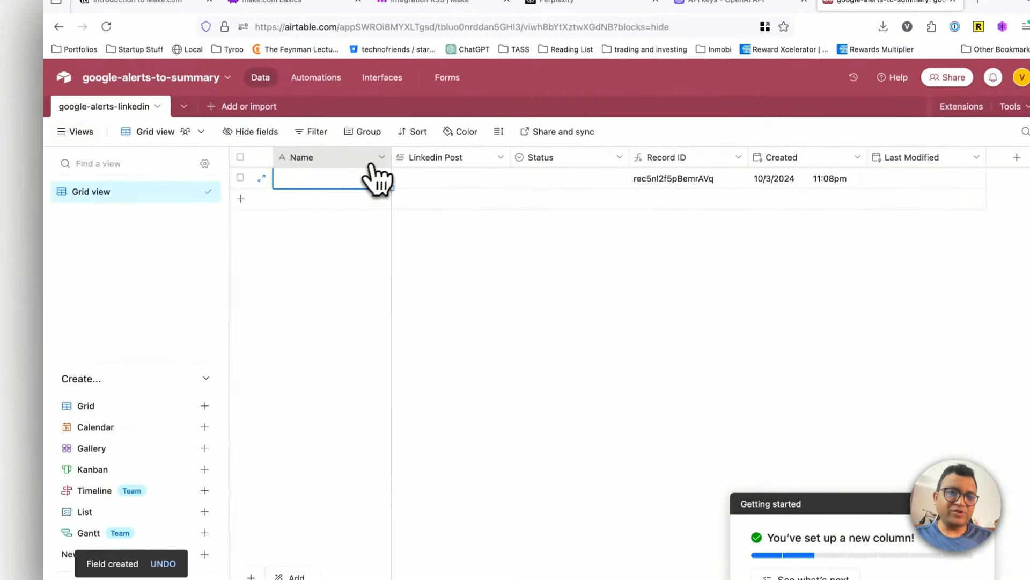
Step: Rename the primary Name field to Title, keeping the Single line text type, and save it
{"action": "left_click", "coordinate": [397, 186]}
{"action": "left_click", "coordinate": [360, 188]}
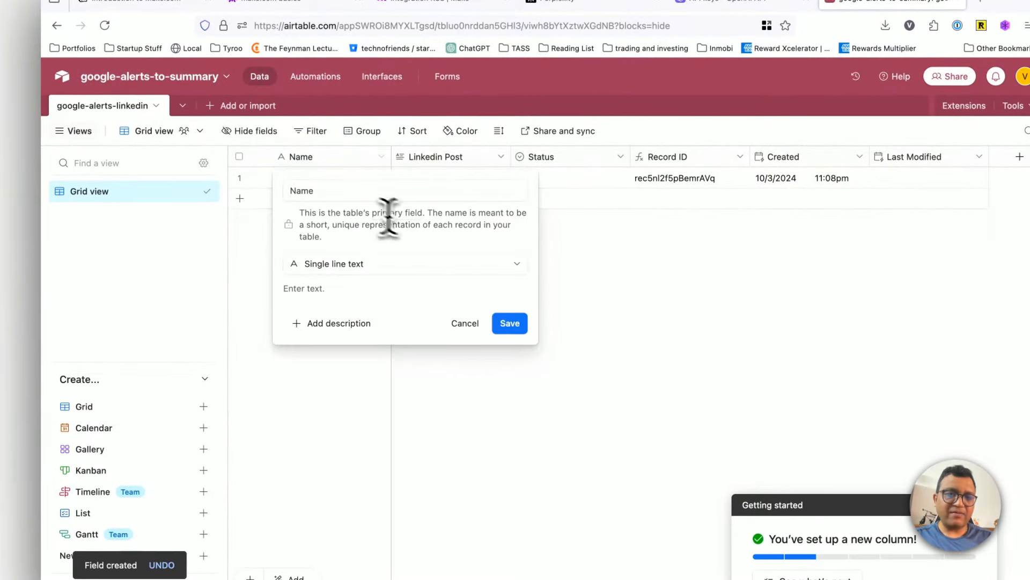
{"action": "left_click", "coordinate": [356, 191]}
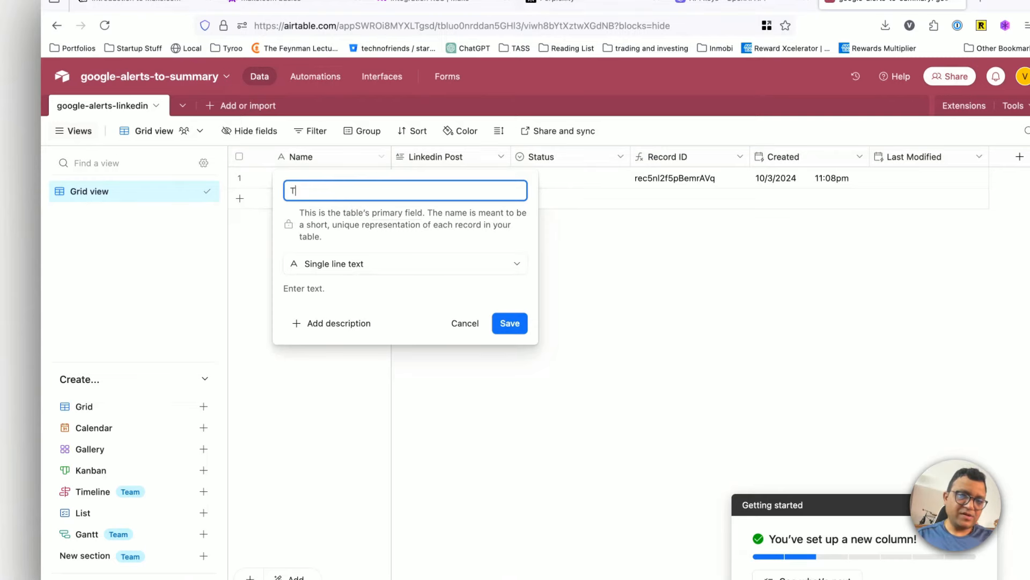
{"action": "left_click", "coordinate": [374, 266]}
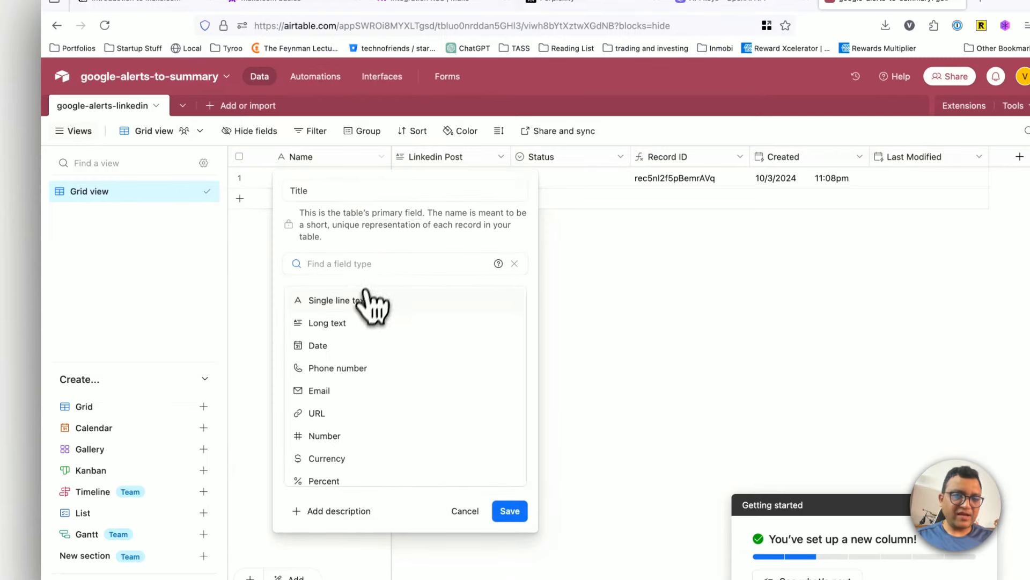
{"action": "left_click", "coordinate": [370, 302]}
{"action": "left_click", "coordinate": [510, 322]}
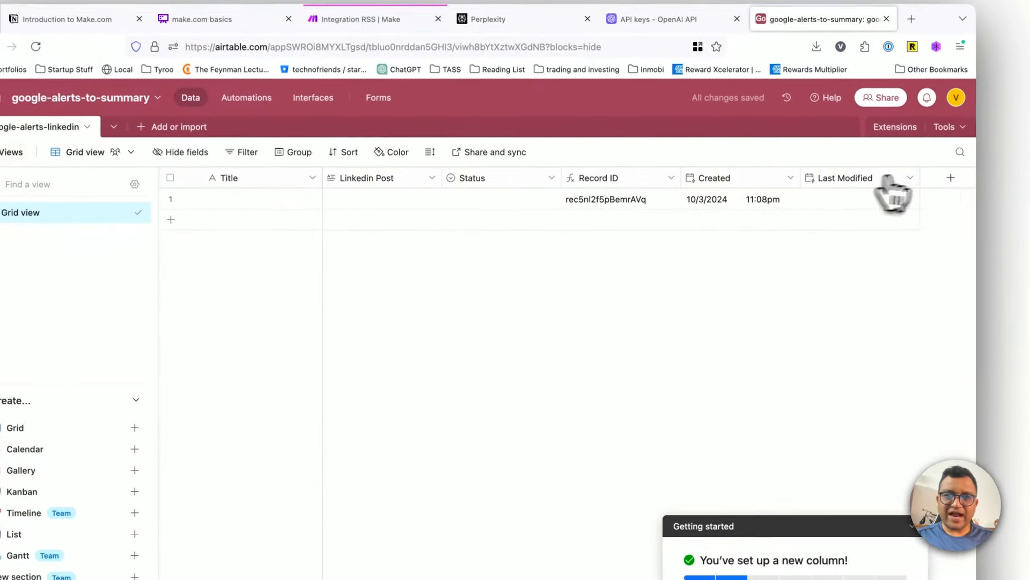
Step: Add a URL-type field named source URL and place it directly after the Title field
{"action": "left_click", "coordinate": [991, 195]}
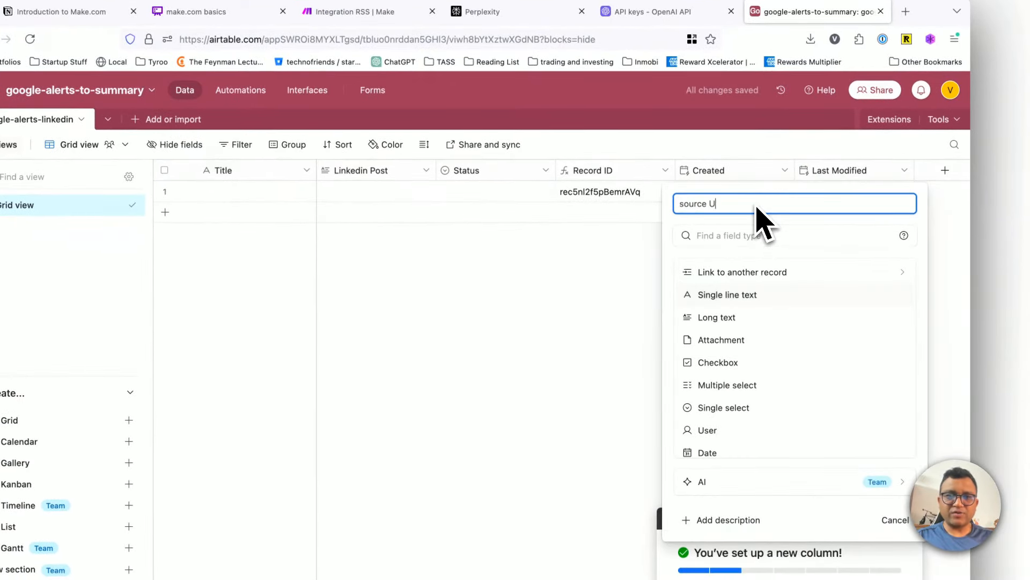
{"action": "type", "text": "url"}
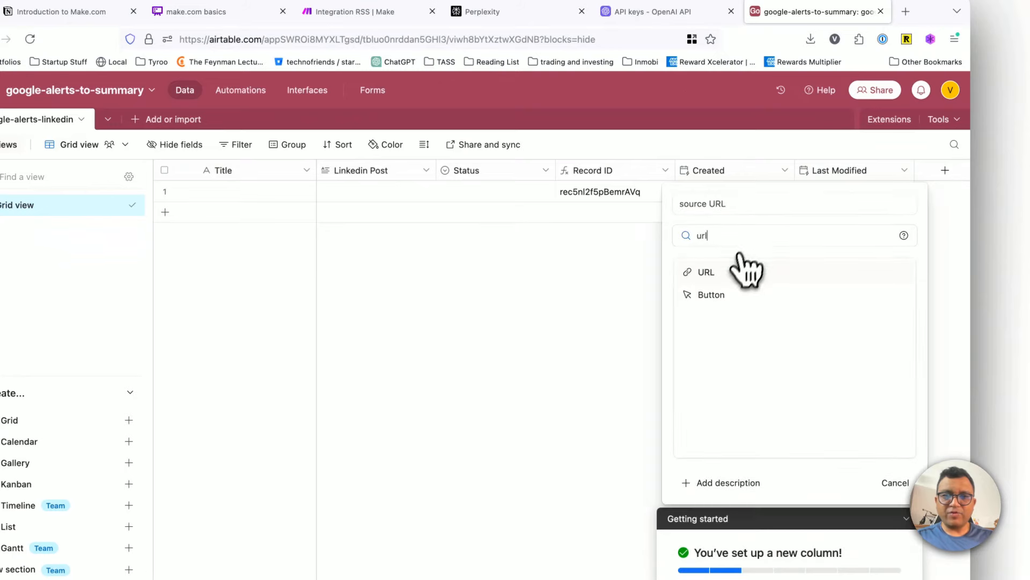
{"action": "left_click", "coordinate": [740, 269]}
{"action": "left_click", "coordinate": [880, 313]}
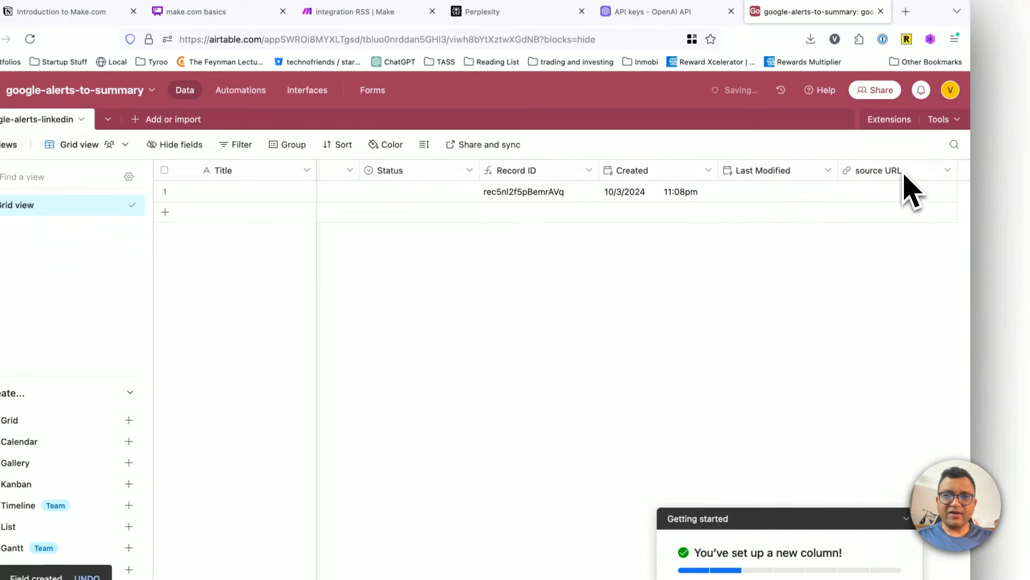
{"action": "left_click_drag", "start_coordinate": [902, 172], "coordinate": [435, 183]}
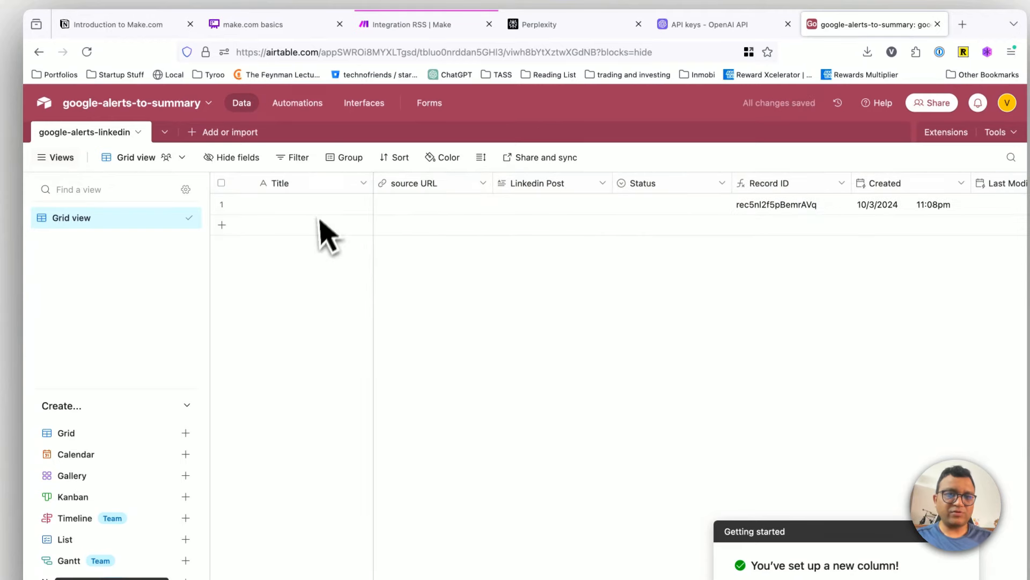
Step: Rename the source URL field to URL and save the change
{"action": "left_click", "coordinate": [483, 183]}
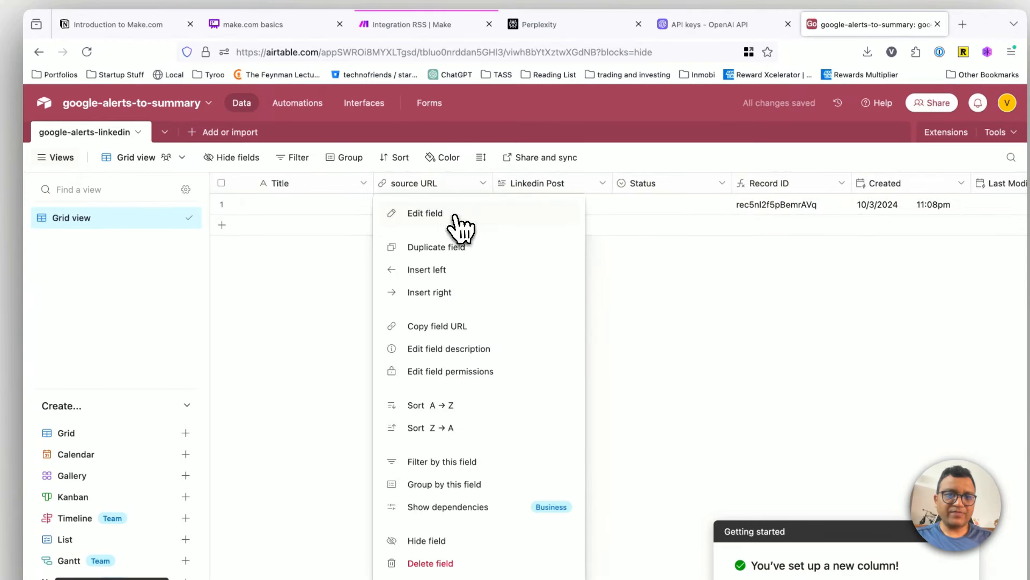
{"action": "left_click", "coordinate": [425, 214]}
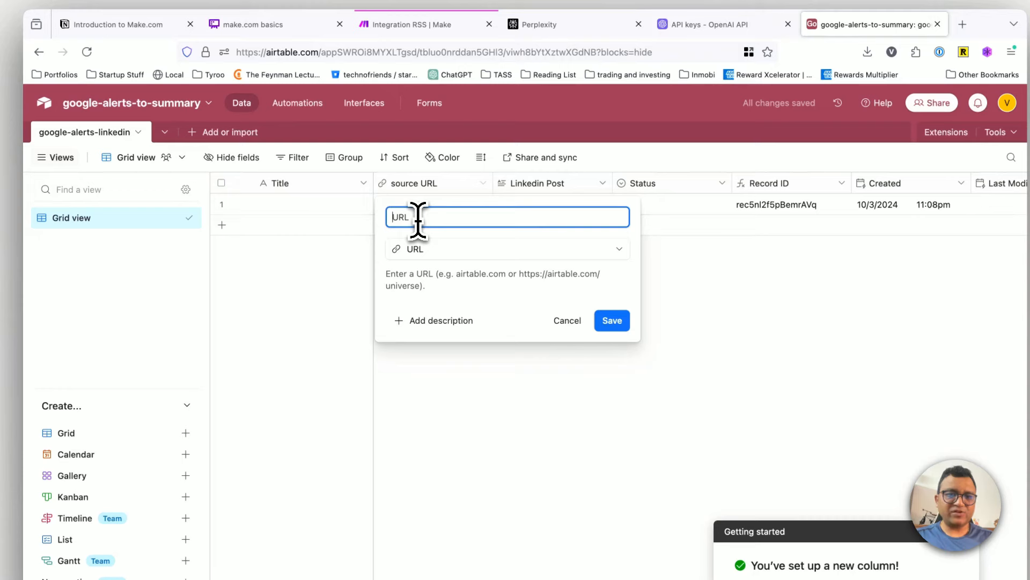
{"action": "left_click", "coordinate": [624, 324]}
{"action": "left_click", "coordinate": [431, 203]}
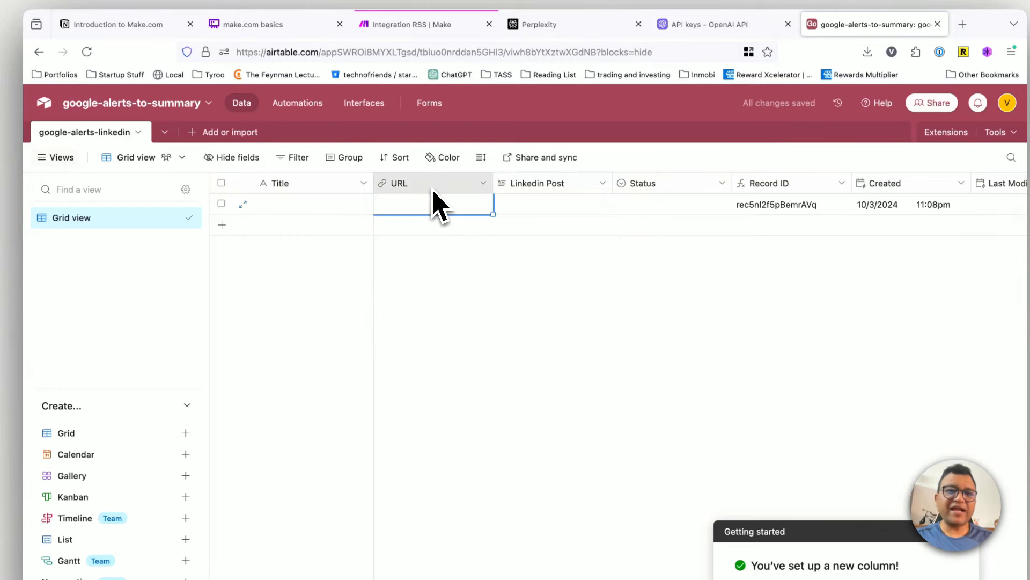
{"action": "left_click", "coordinate": [450, 315]}
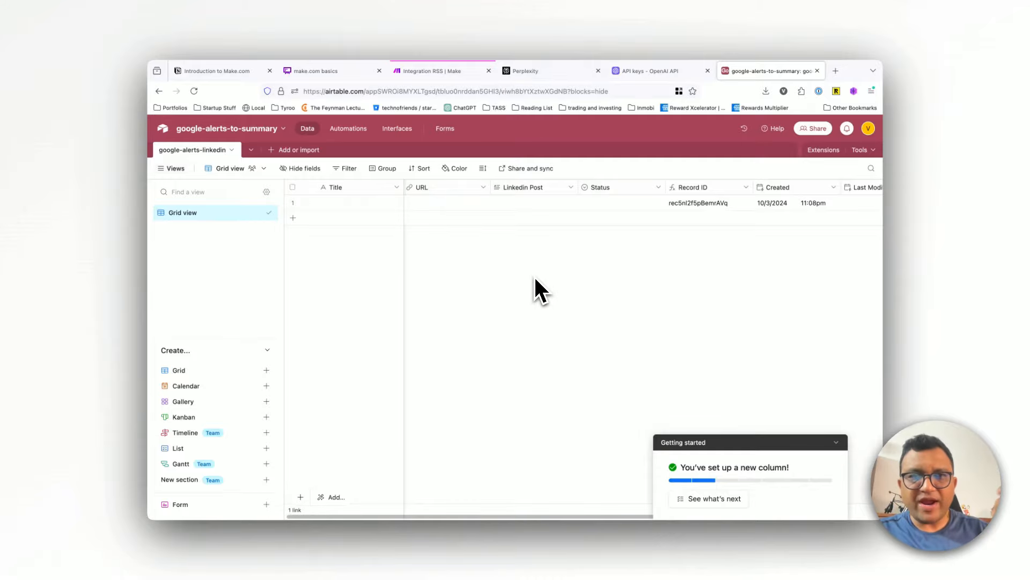
Step: Close the OpenAI API keys and Perplexity browser pages that are no longer needed
{"action": "left_click", "coordinate": [647, 70]}
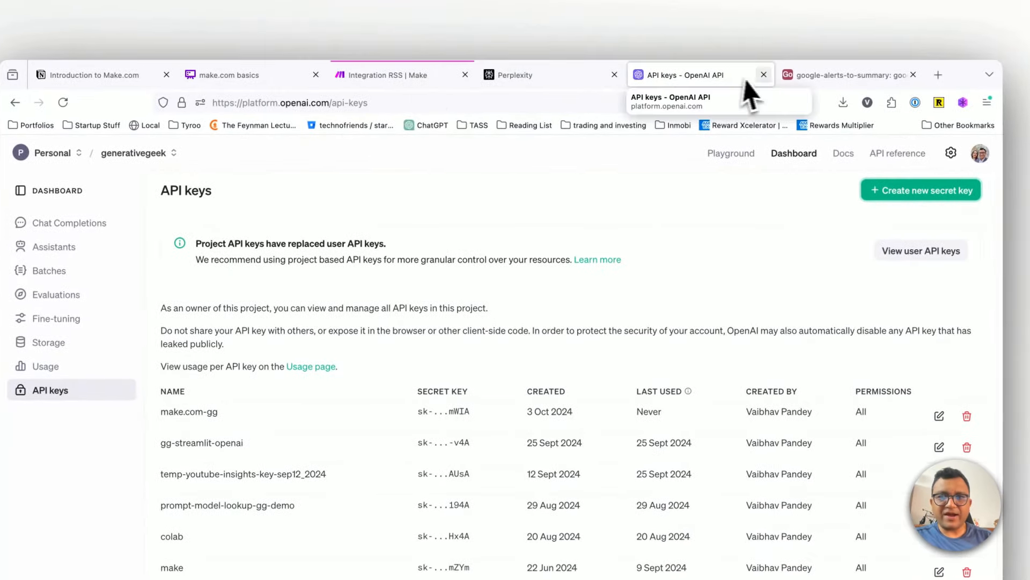
{"action": "left_click", "coordinate": [707, 71]}
{"action": "left_click", "coordinate": [496, 78]}
{"action": "left_click", "coordinate": [612, 75]}
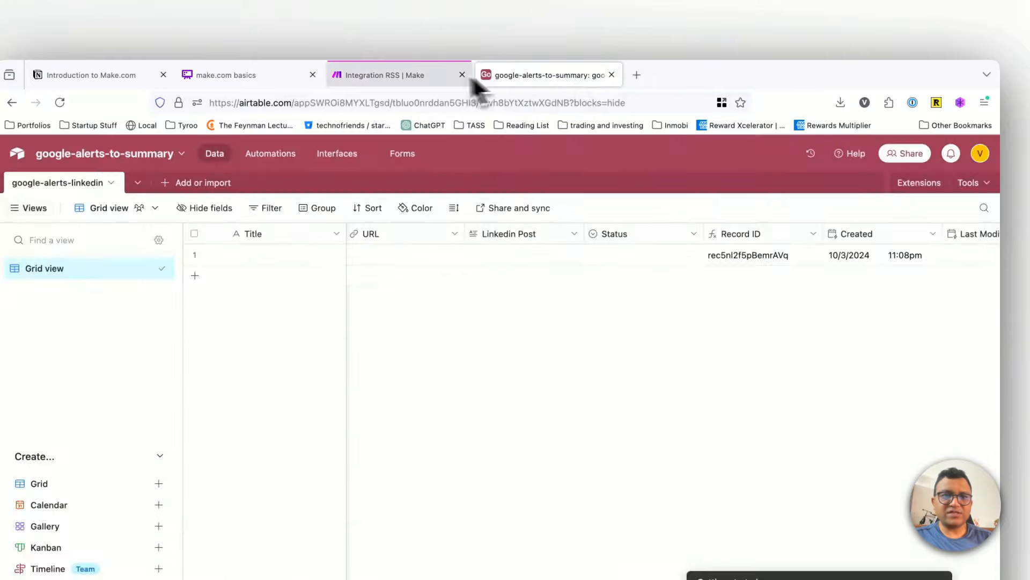
Step: Switch to the Make scenario and add an Airtable Create a Record module as the next module in the flow
{"action": "left_click", "coordinate": [397, 75]}
{"action": "left_click", "coordinate": [690, 389]}
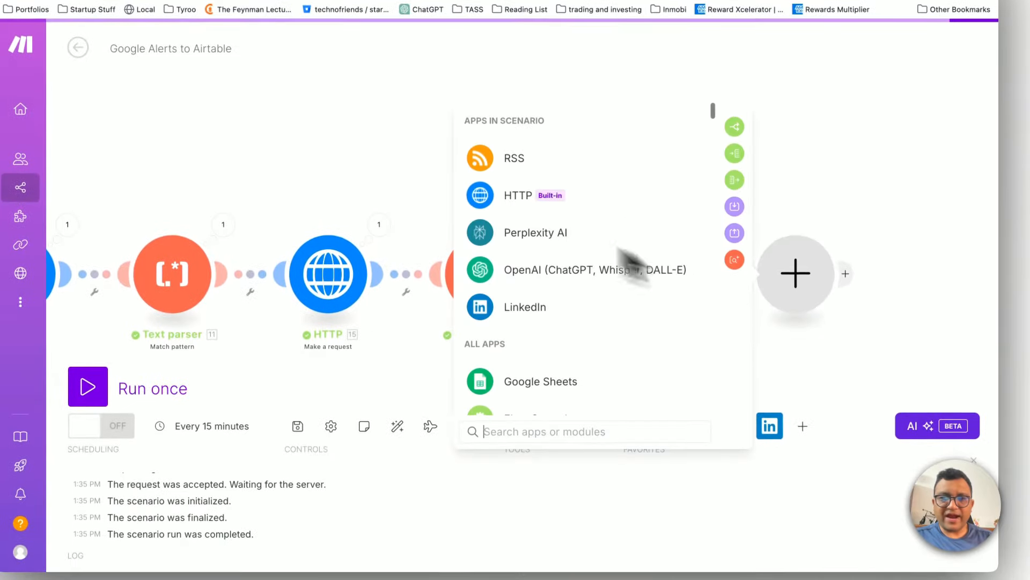
{"action": "left_click", "coordinate": [536, 431]}
{"action": "type", "text": "airta"}
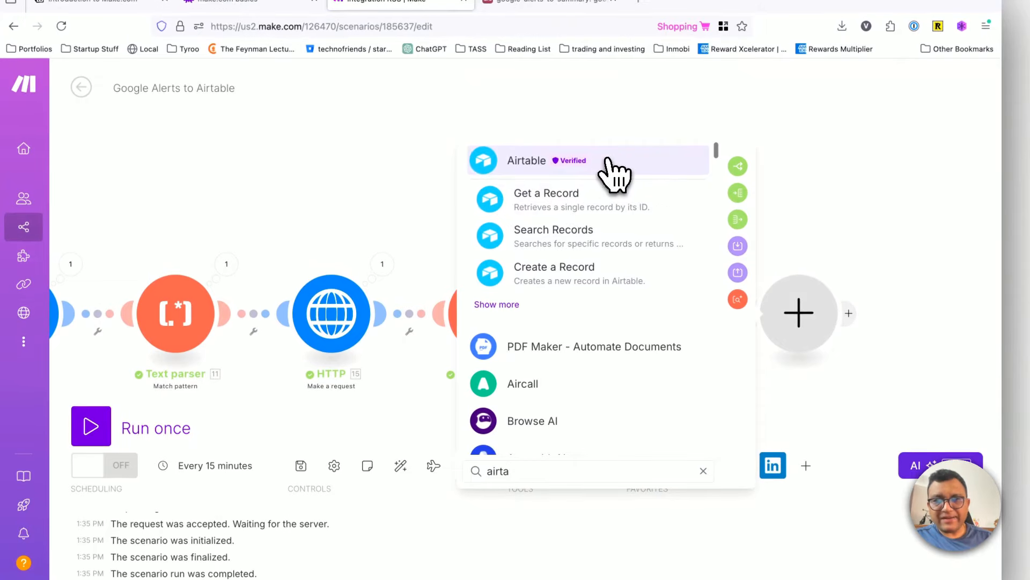
{"action": "left_click", "coordinate": [612, 171]}
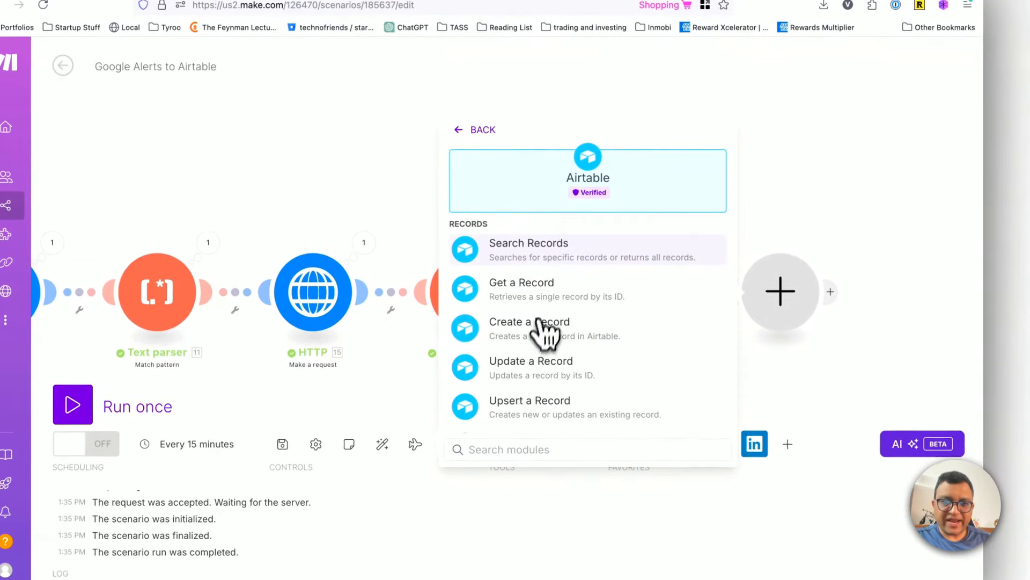
{"action": "left_click", "coordinate": [542, 330]}
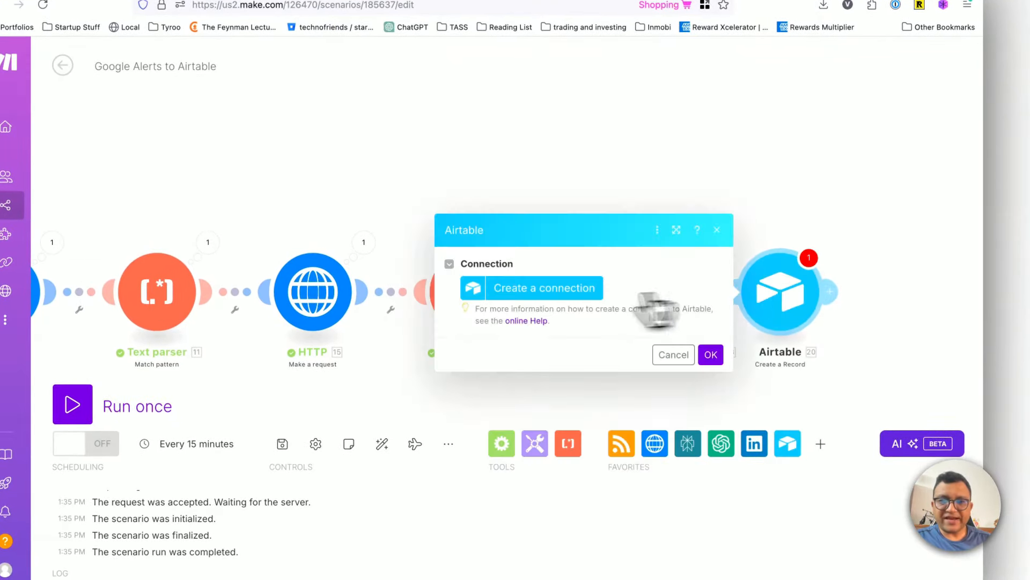
Step: Create an Airtable OAuth connection named google-alerts-linkedin-3oct for the module and save it
{"action": "left_click", "coordinate": [544, 290]}
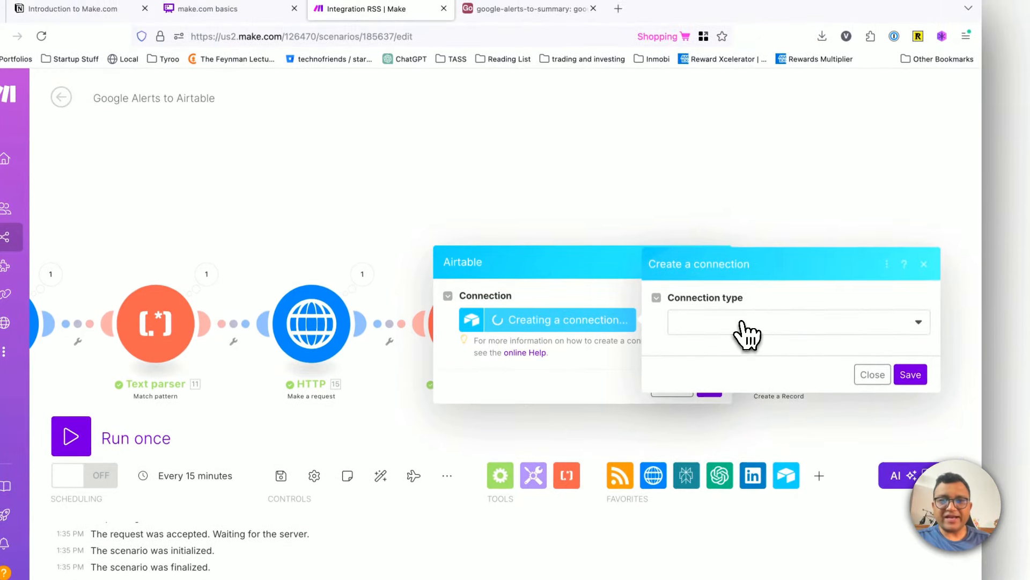
{"action": "left_click", "coordinate": [747, 332]}
{"action": "left_click", "coordinate": [743, 369]}
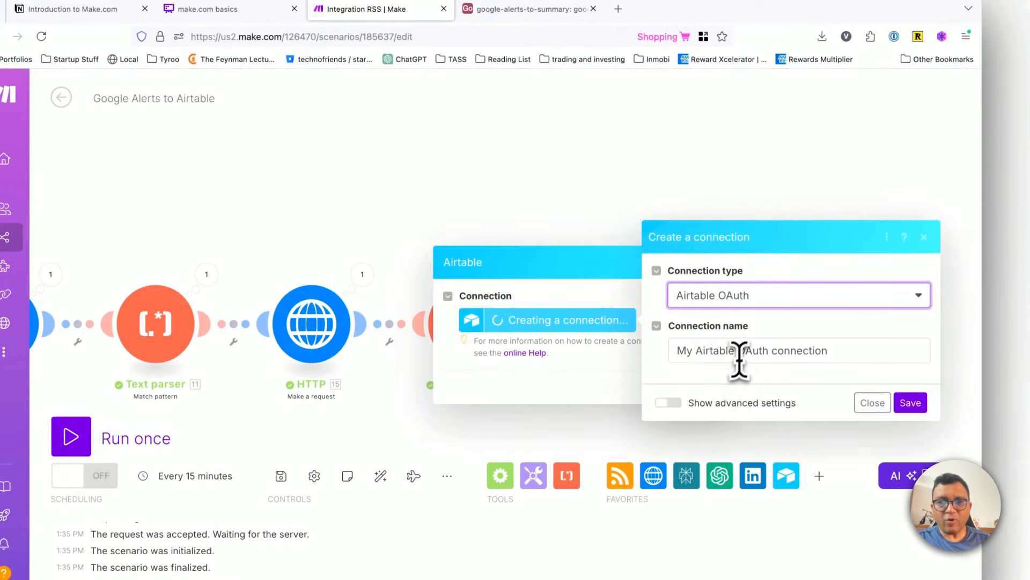
{"action": "double_click", "coordinate": [745, 351]}
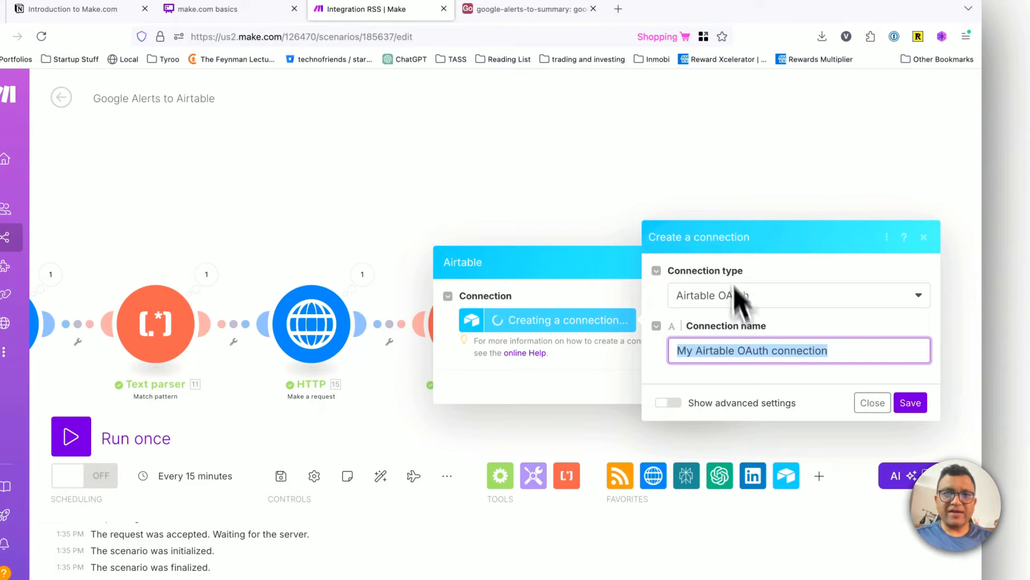
{"action": "type", "text": "goo"}
{"action": "type", "text": "gle-alerts-li"}
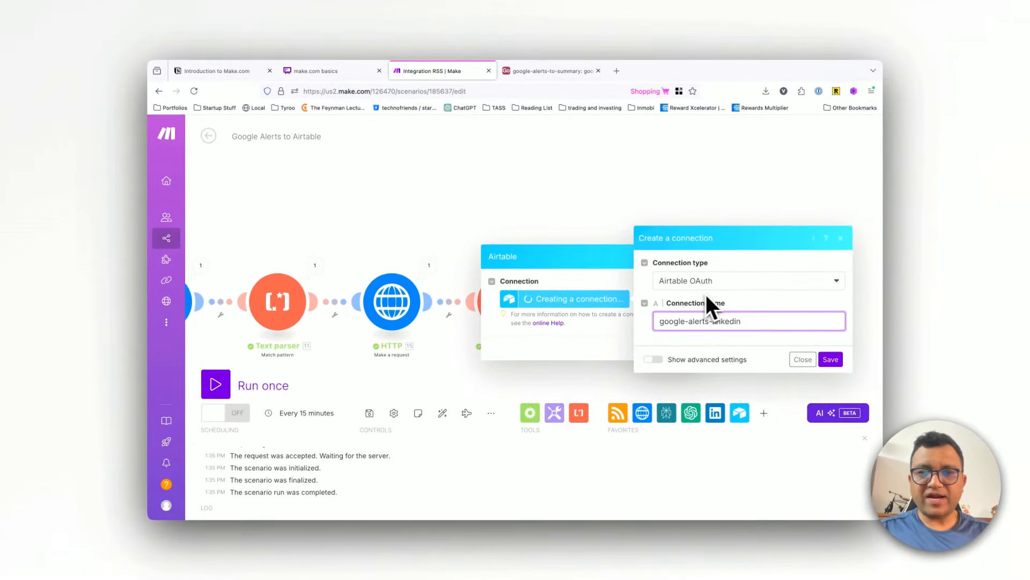
{"action": "type", "text": "nkedin"}
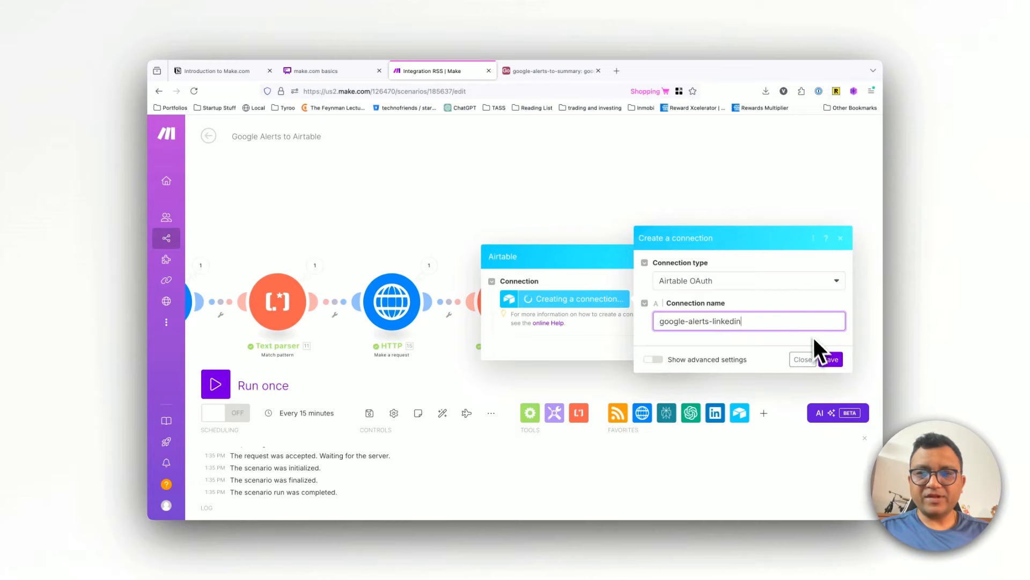
{"action": "type", "text": "-3oct"}
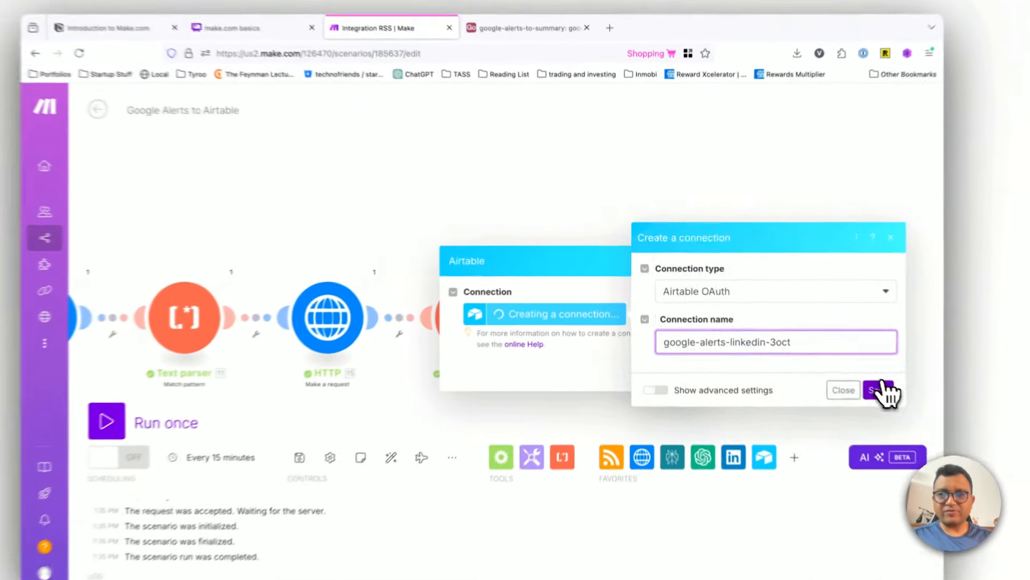
{"action": "left_click", "coordinate": [830, 359]}
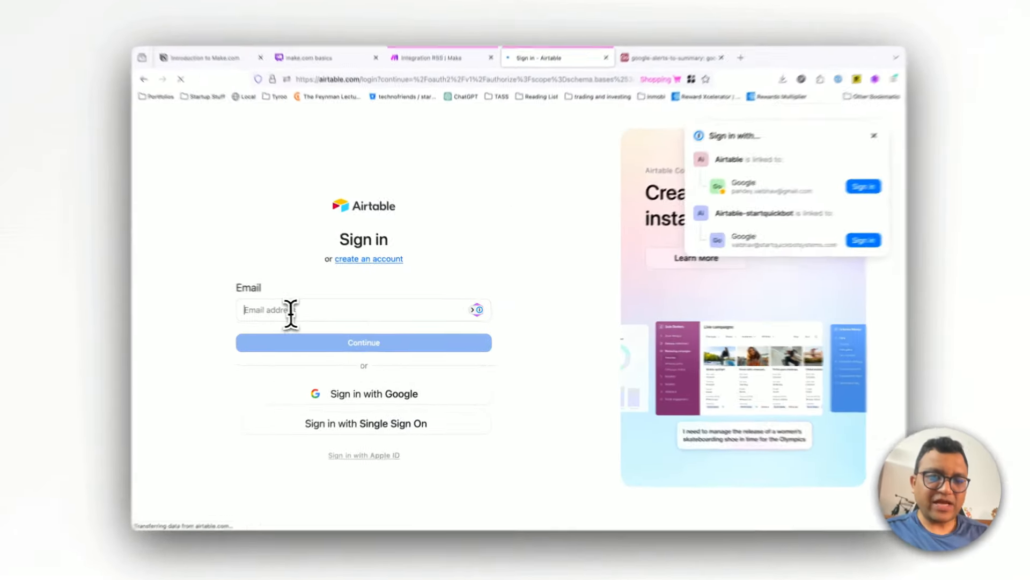
Step: Sign in to Airtable with the linked startquickbot Google account, confirming the identity with its saved passkey
{"action": "left_click", "coordinate": [301, 312]}
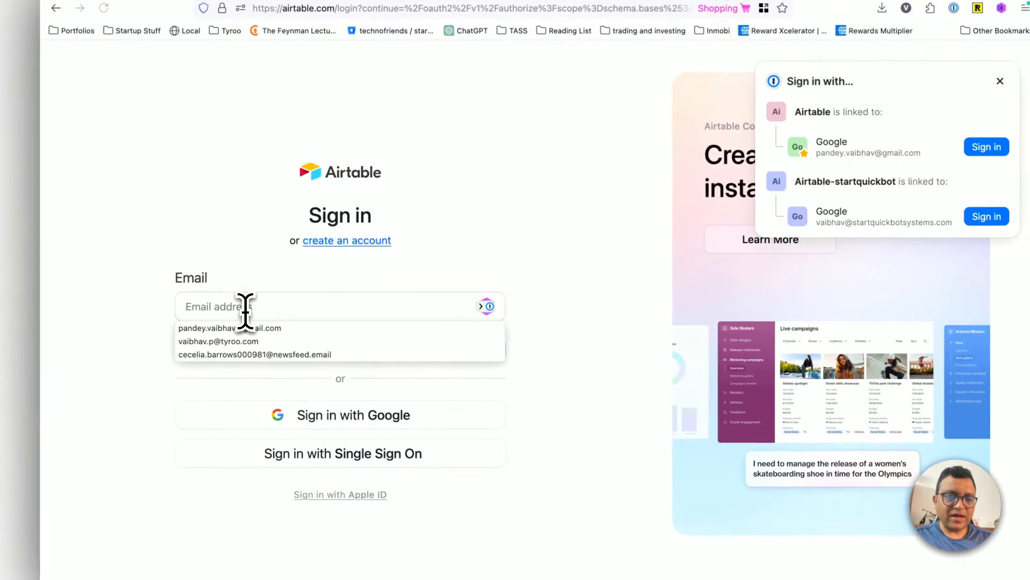
{"action": "type", "text": "vai"}
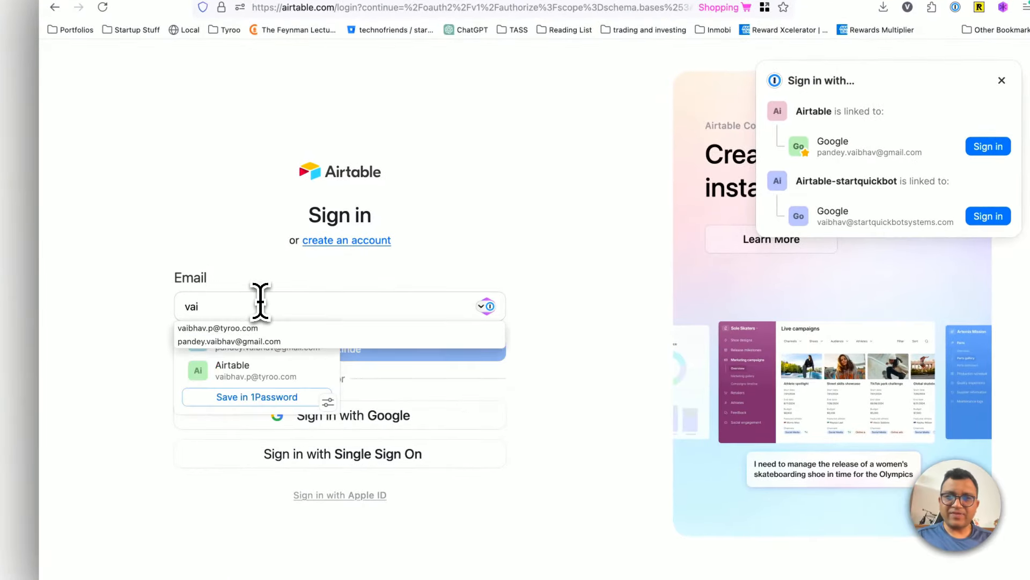
{"action": "left_click", "coordinate": [988, 217]}
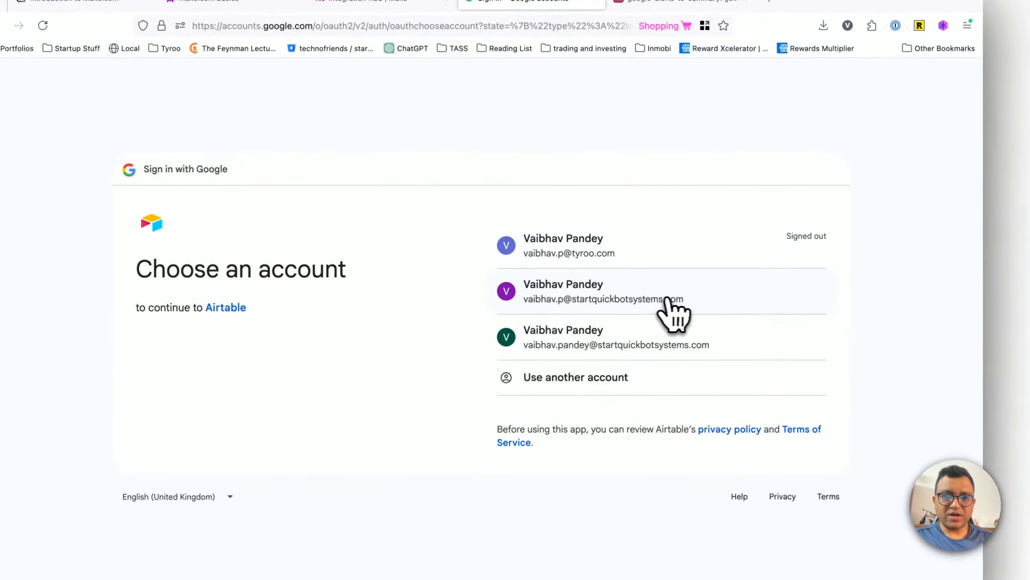
{"action": "left_click", "coordinate": [604, 378]}
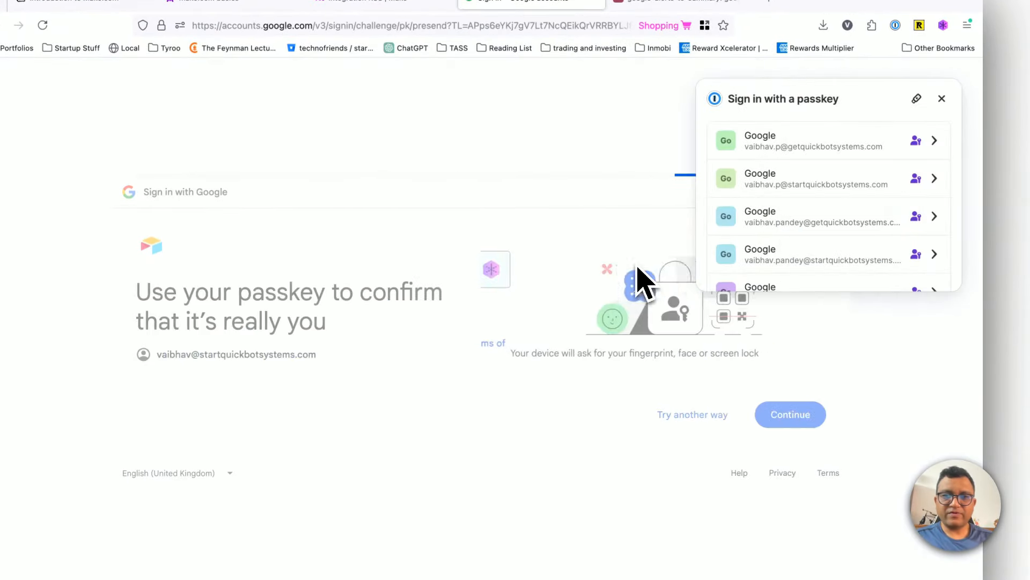
{"action": "left_click", "coordinate": [775, 416]}
{"action": "left_click", "coordinate": [934, 118]}
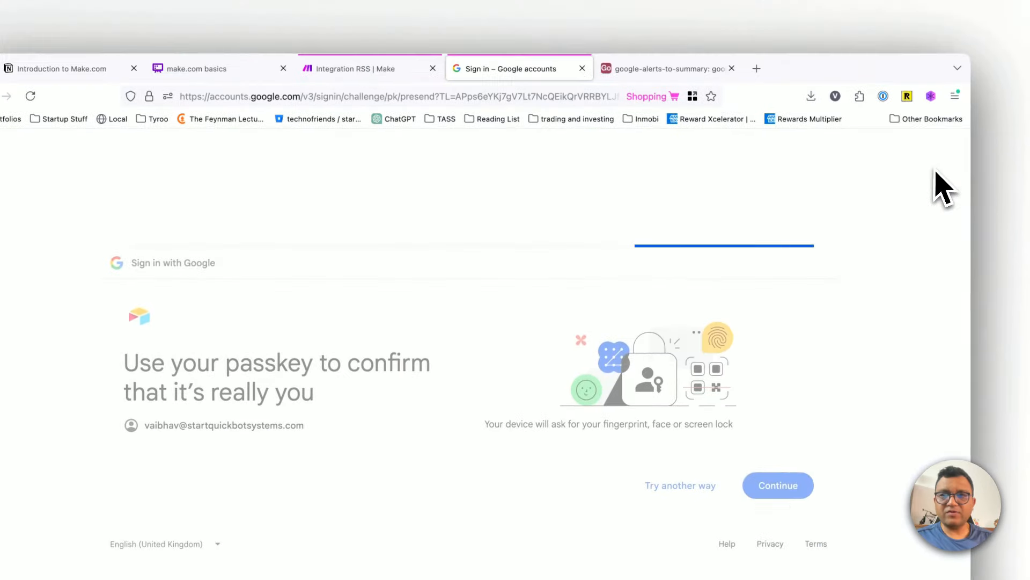
{"action": "left_click", "coordinate": [898, 160]}
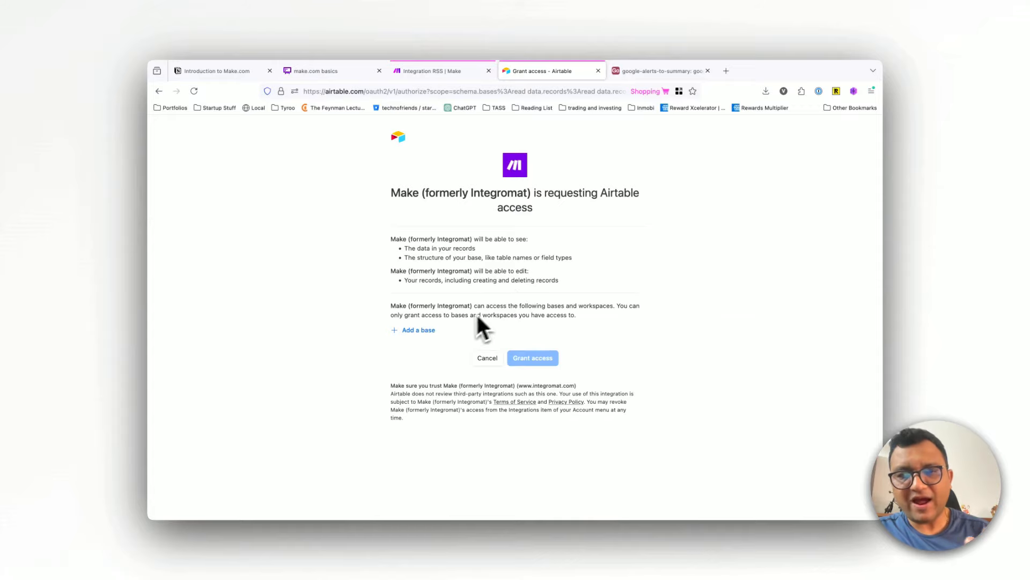
Step: Add the google-alerts-to-summary base to Make's Airtable authorization and grant access
{"action": "left_click", "coordinate": [418, 330]}
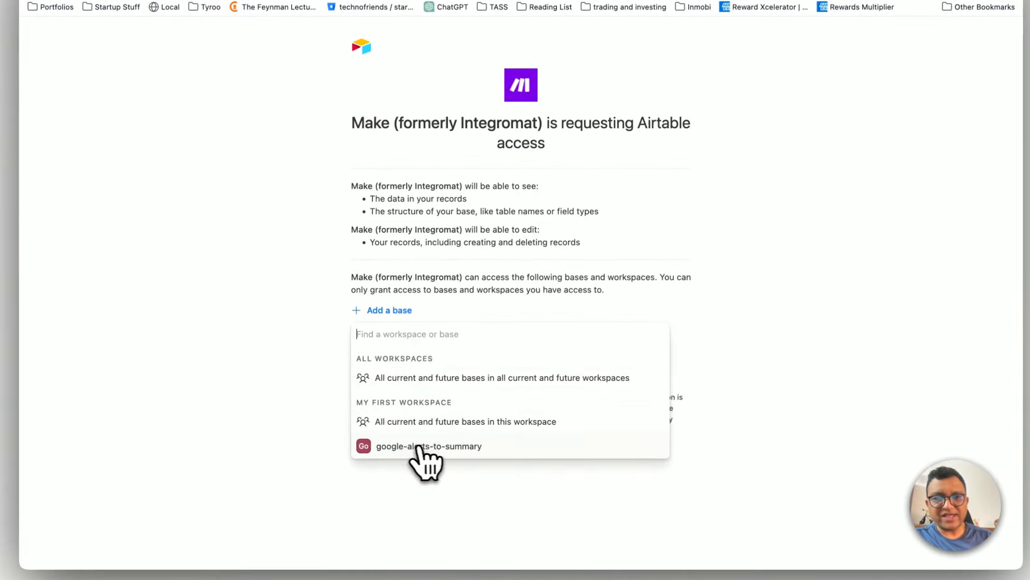
{"action": "left_click", "coordinate": [433, 448]}
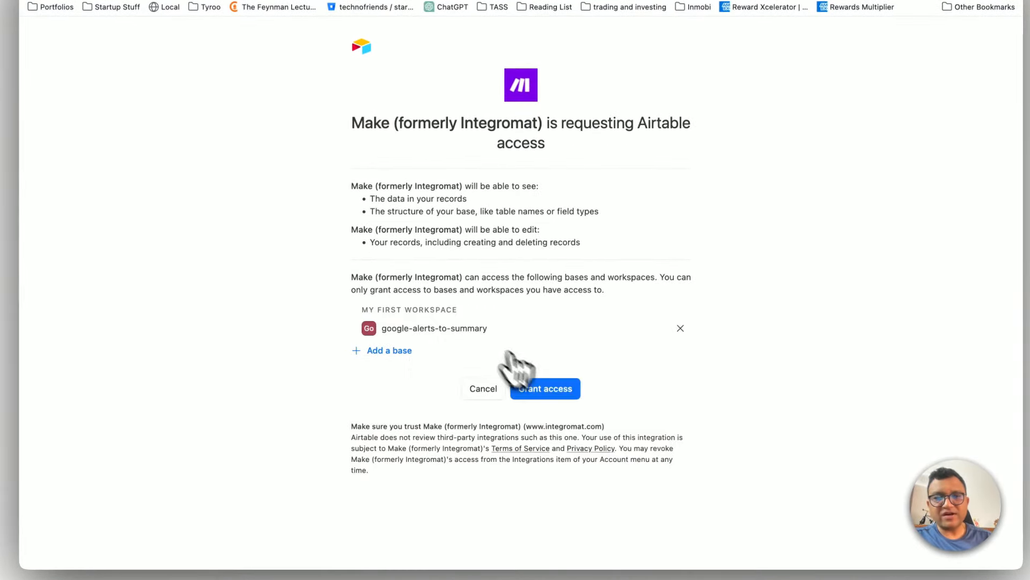
{"action": "left_click", "coordinate": [553, 389]}
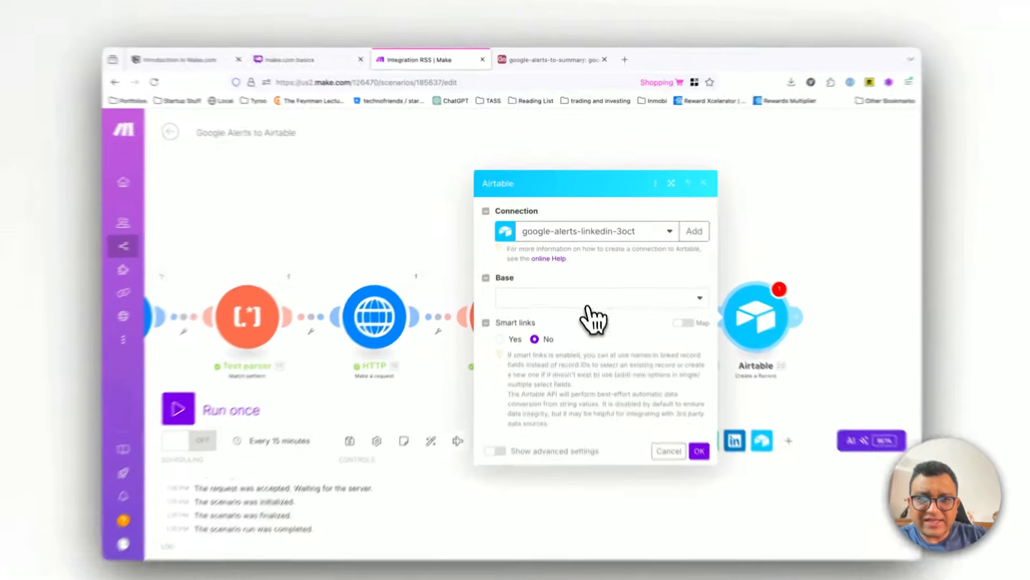
Step: Set the Airtable module's base to google-alerts-to-summary and its table to google-alerts-linkedin
{"action": "left_click", "coordinate": [558, 290]}
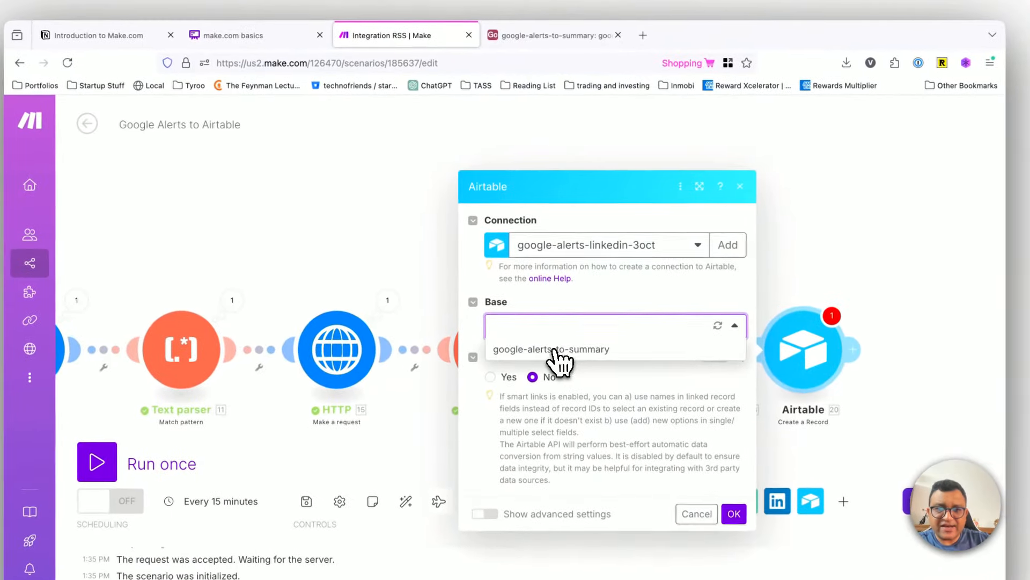
{"action": "left_click", "coordinate": [556, 350]}
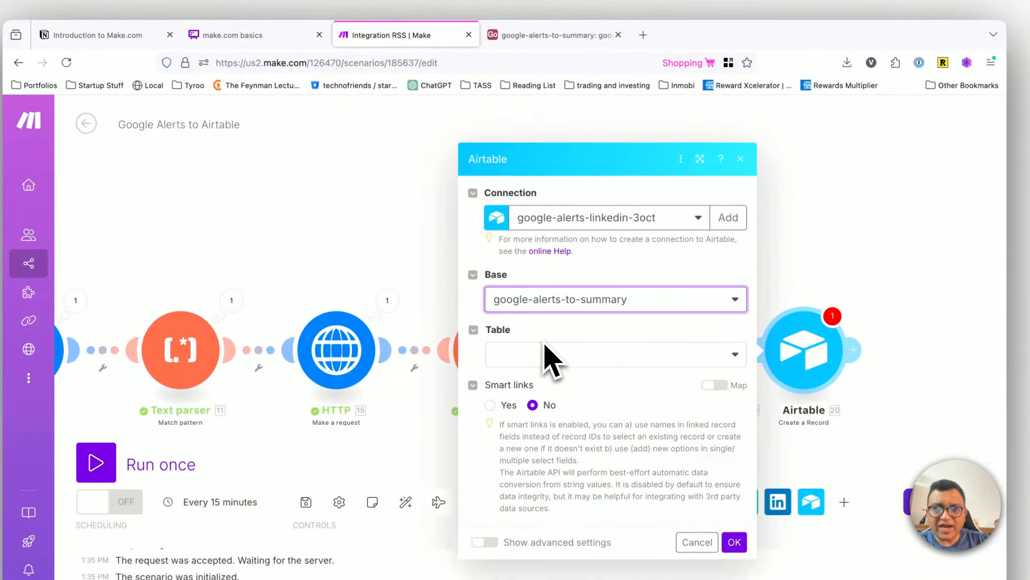
{"action": "left_click", "coordinate": [550, 357]}
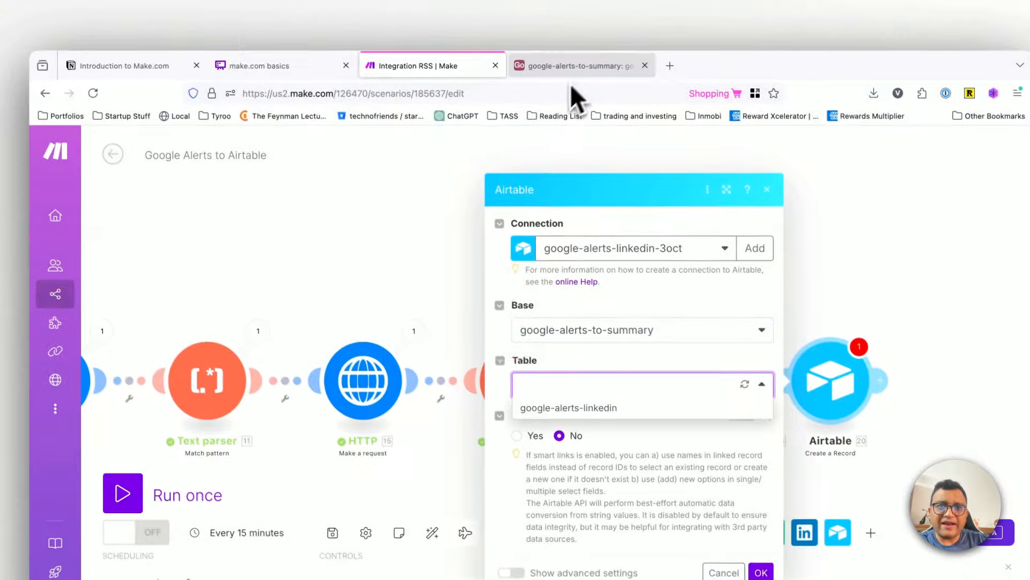
{"action": "left_click", "coordinate": [553, 35]}
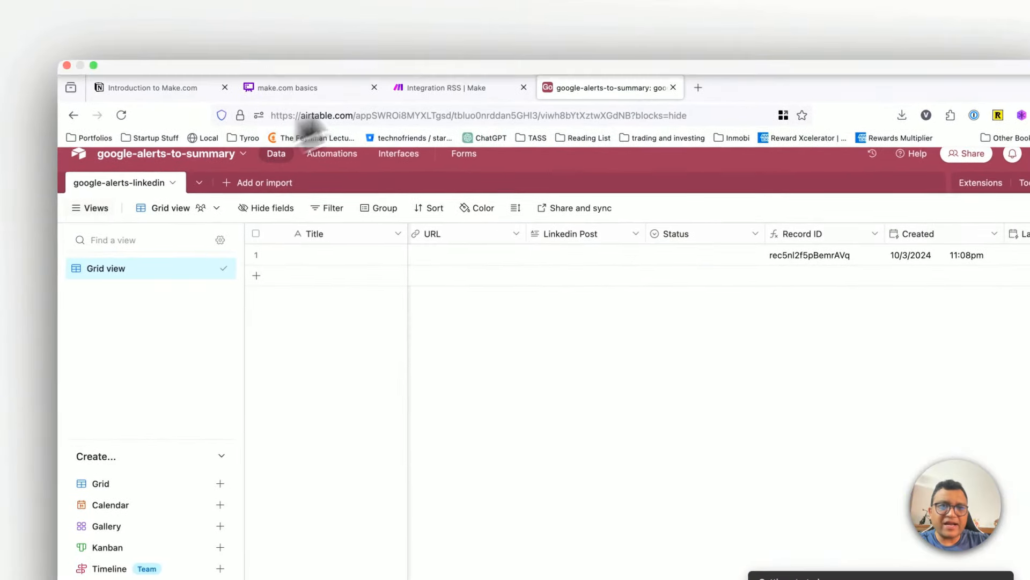
{"action": "left_click", "coordinate": [446, 88]}
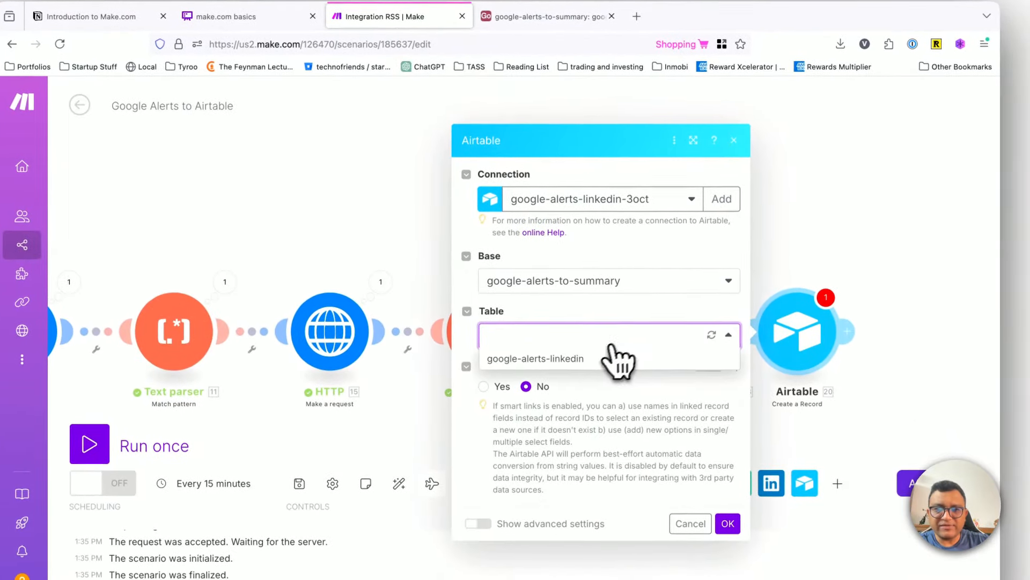
{"action": "left_click", "coordinate": [590, 358]}
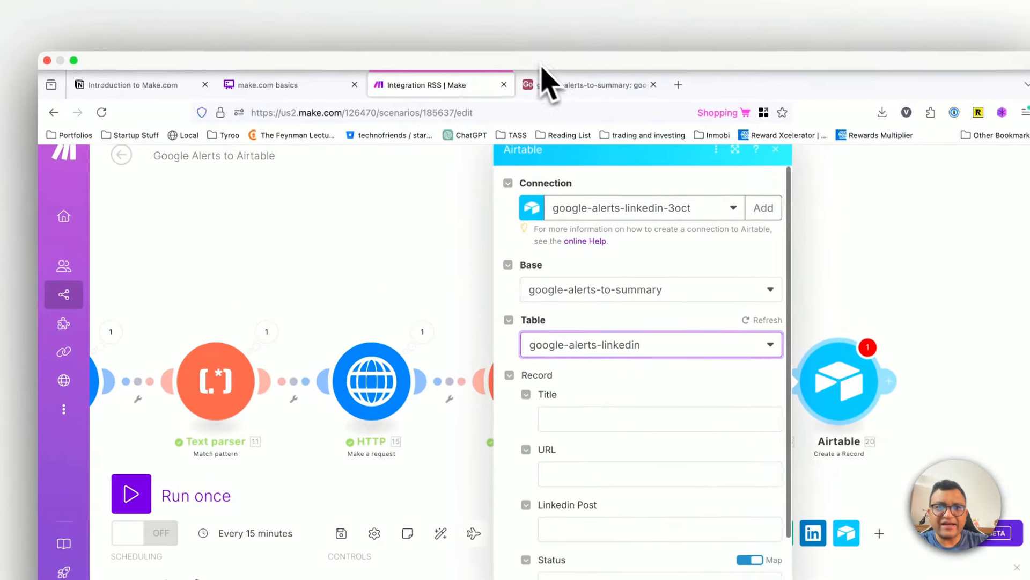
Step: Switch to the Airtable base and add a second blank table, saving it under the default name Table 2
{"action": "left_click", "coordinate": [515, 16]}
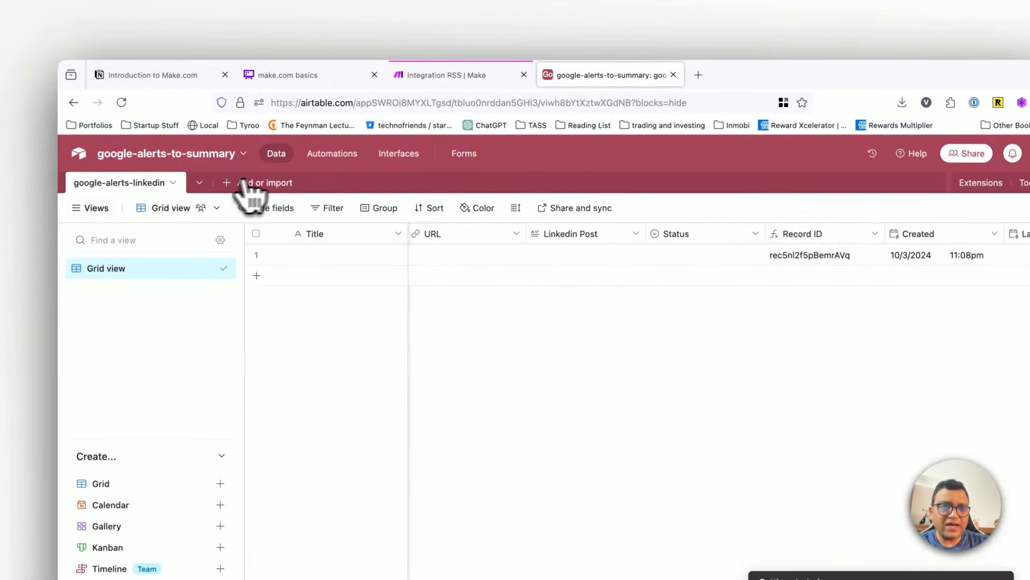
{"action": "left_click", "coordinate": [231, 183]}
{"action": "left_click", "coordinate": [230, 185]}
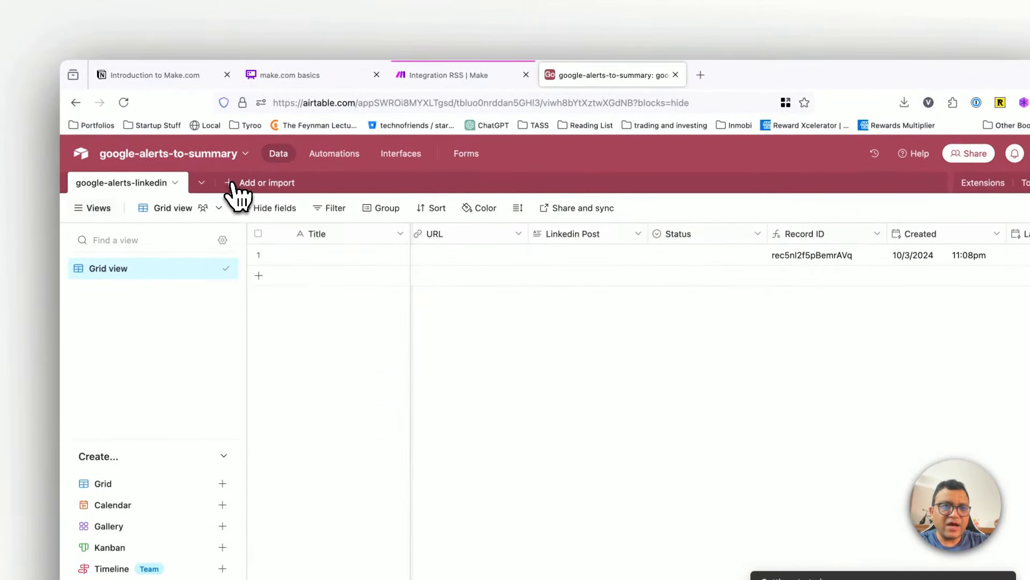
{"action": "left_click", "coordinate": [231, 188]}
{"action": "left_click", "coordinate": [253, 240]}
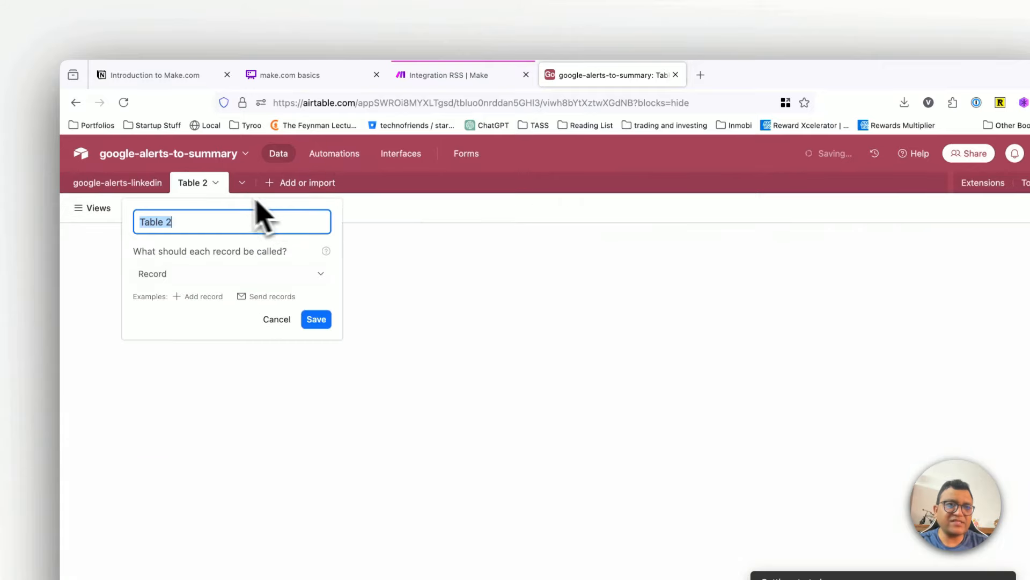
{"action": "left_click", "coordinate": [320, 321]}
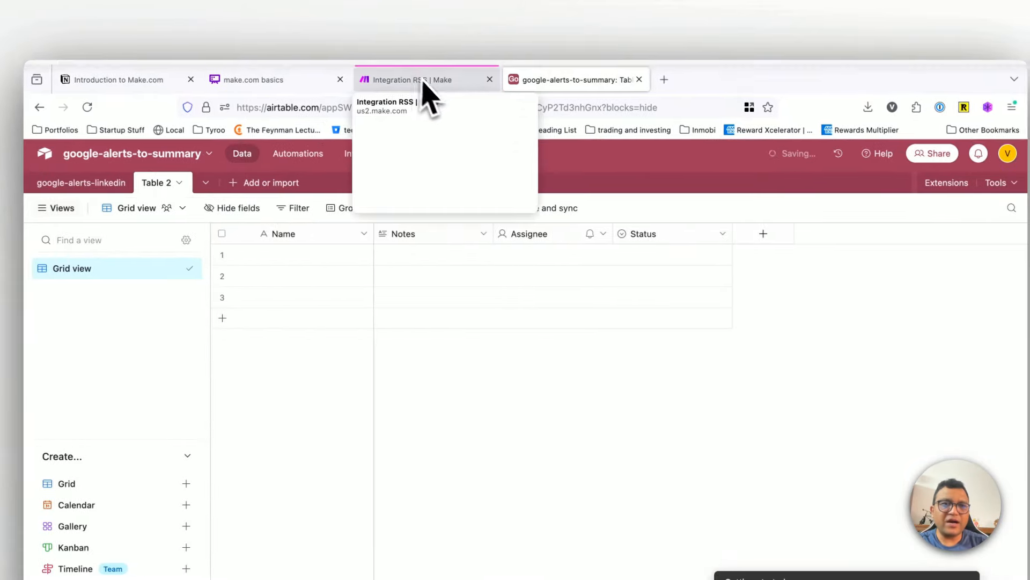
Step: Return to the Make scenario, refresh the Airtable module's table list and select google-alerts-linkedin again
{"action": "left_click", "coordinate": [446, 76]}
{"action": "left_click", "coordinate": [745, 330]}
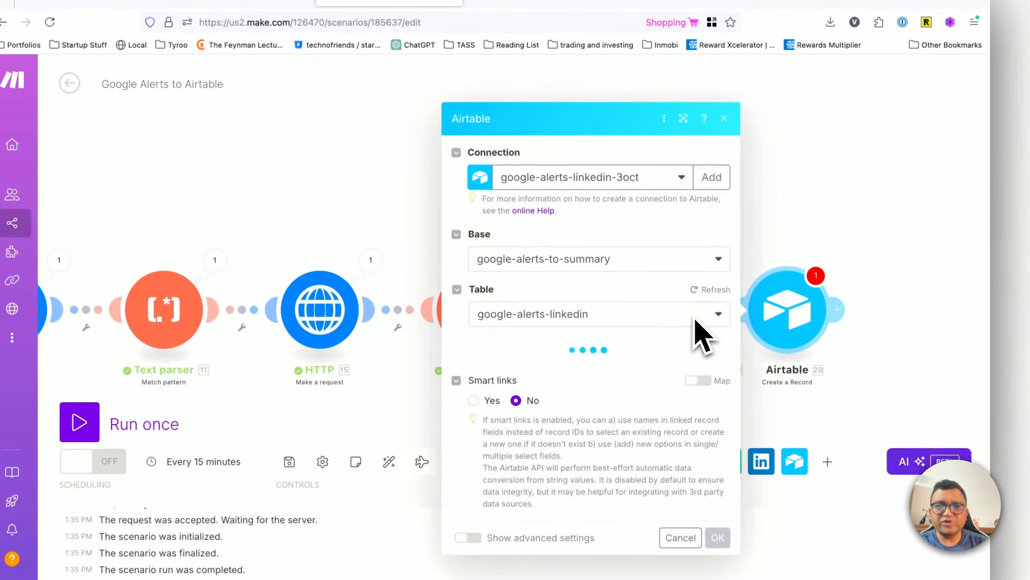
{"action": "left_click", "coordinate": [671, 284]}
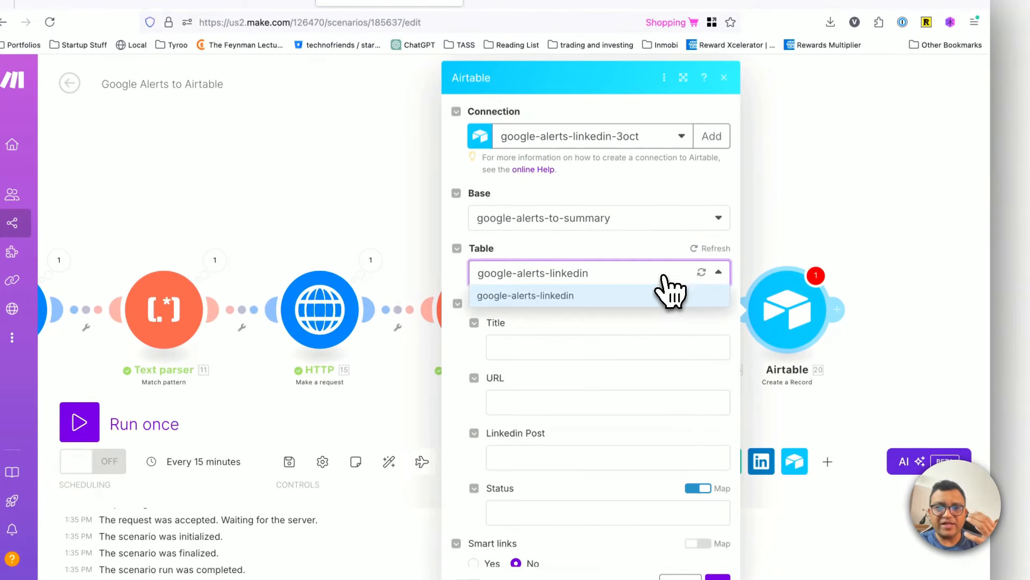
{"action": "left_click", "coordinate": [673, 290]}
{"action": "left_click", "coordinate": [711, 281]}
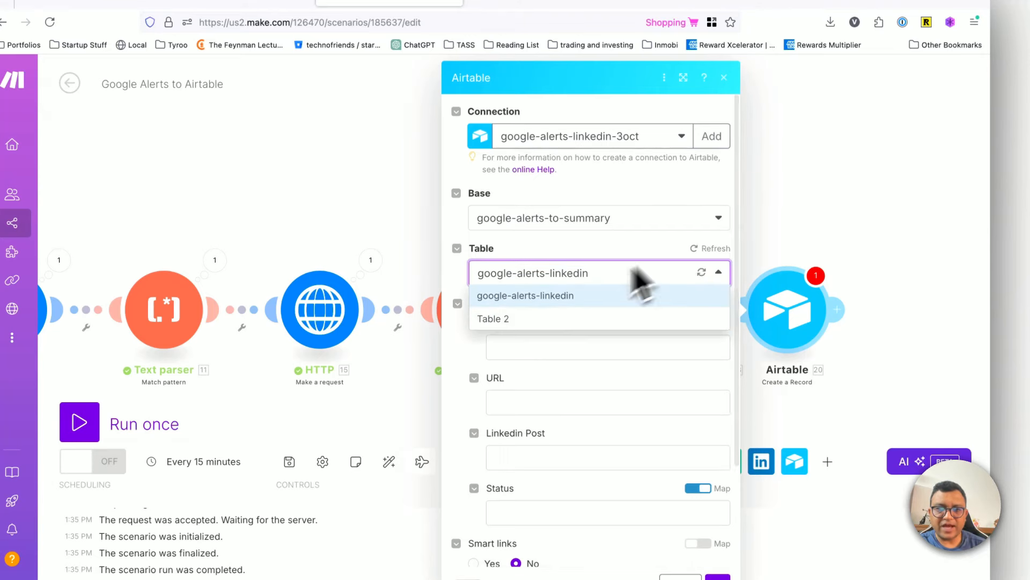
{"action": "left_click", "coordinate": [528, 294]}
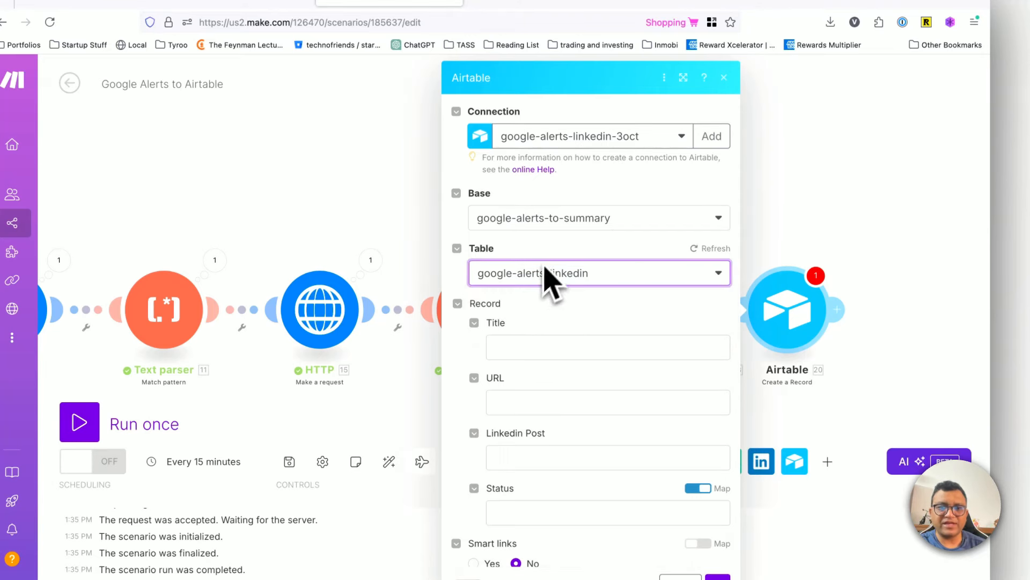
{"action": "scroll", "coordinate": [548, 290], "scroll_direction": "down", "scroll_amount": 3}
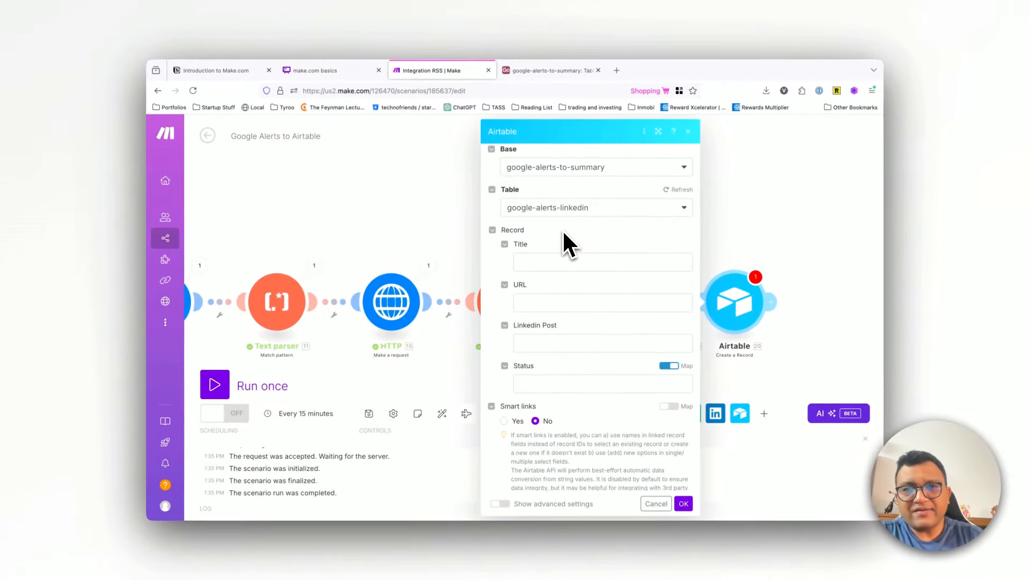
Step: Check the Airtable base briefly, return to the Make scenario and map the record's Title to the Title from the RSS module
{"action": "scroll", "coordinate": [564, 234], "scroll_direction": "down", "scroll_amount": 1}
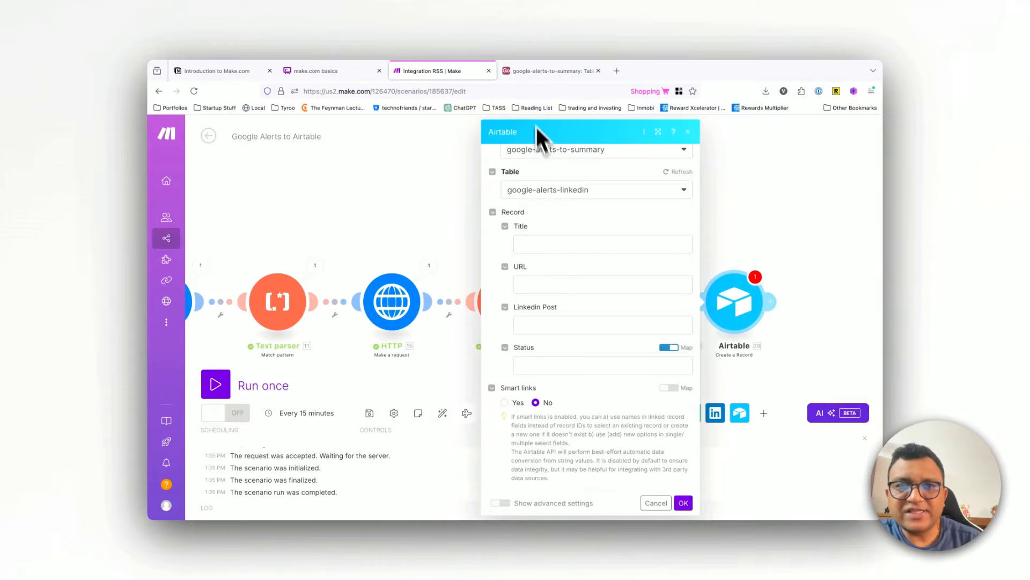
{"action": "left_click", "coordinate": [550, 71]}
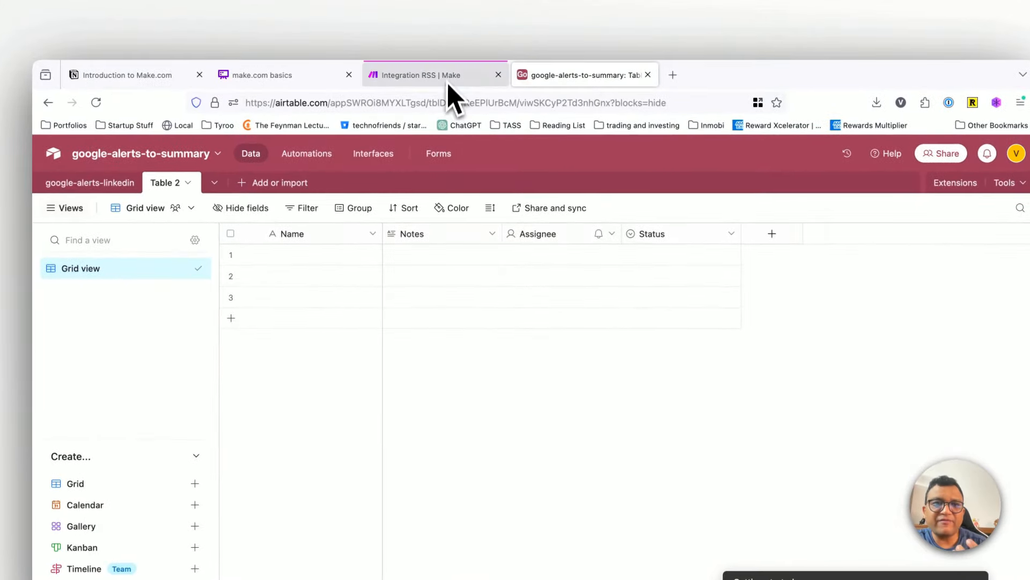
{"action": "left_click", "coordinate": [436, 75]}
{"action": "left_click", "coordinate": [580, 310]}
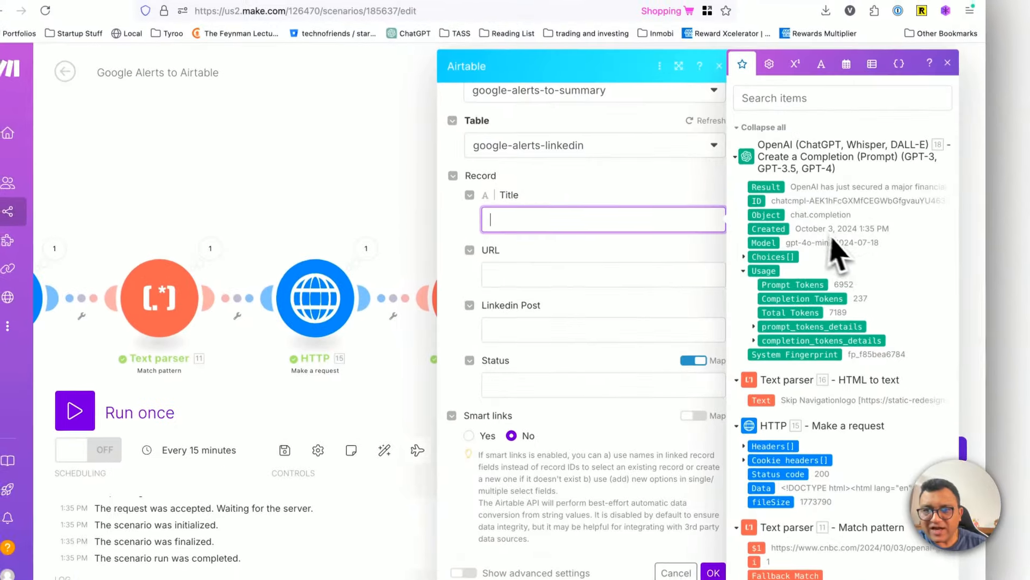
{"action": "scroll", "coordinate": [908, 357], "scroll_direction": "down", "scroll_amount": 10}
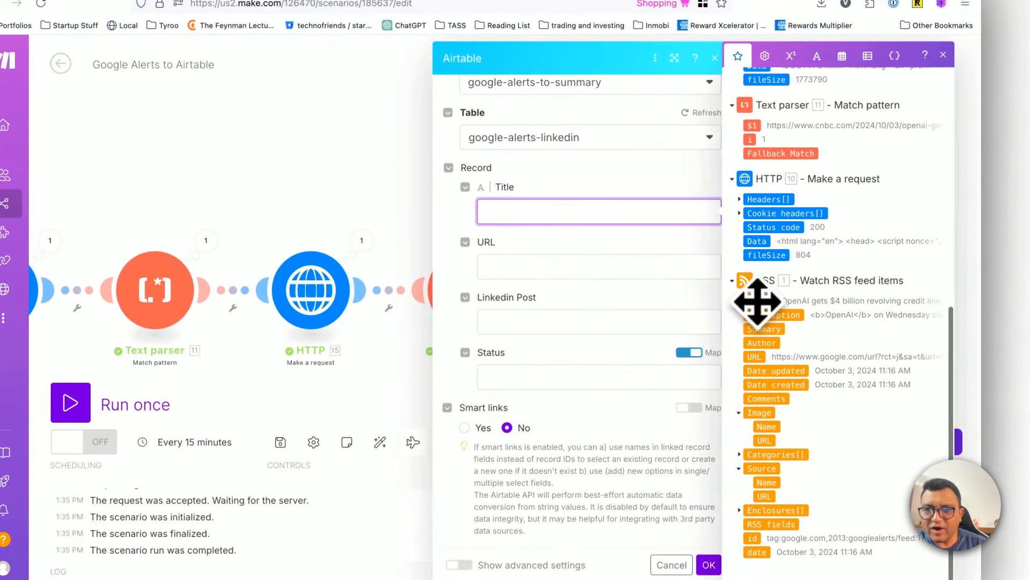
{"action": "left_click", "coordinate": [758, 298]}
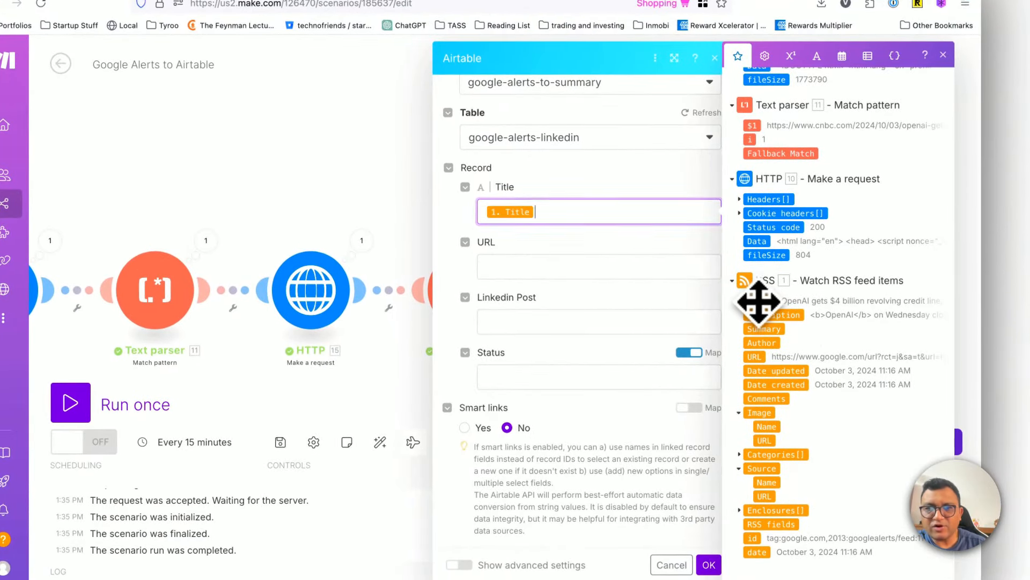
Step: Map the record's URL to $1 from the Match pattern text parser and Linkedin Post to the OpenAI Result
{"action": "left_click", "coordinate": [508, 269]}
{"action": "scroll", "coordinate": [835, 409], "scroll_direction": "up", "scroll_amount": 5}
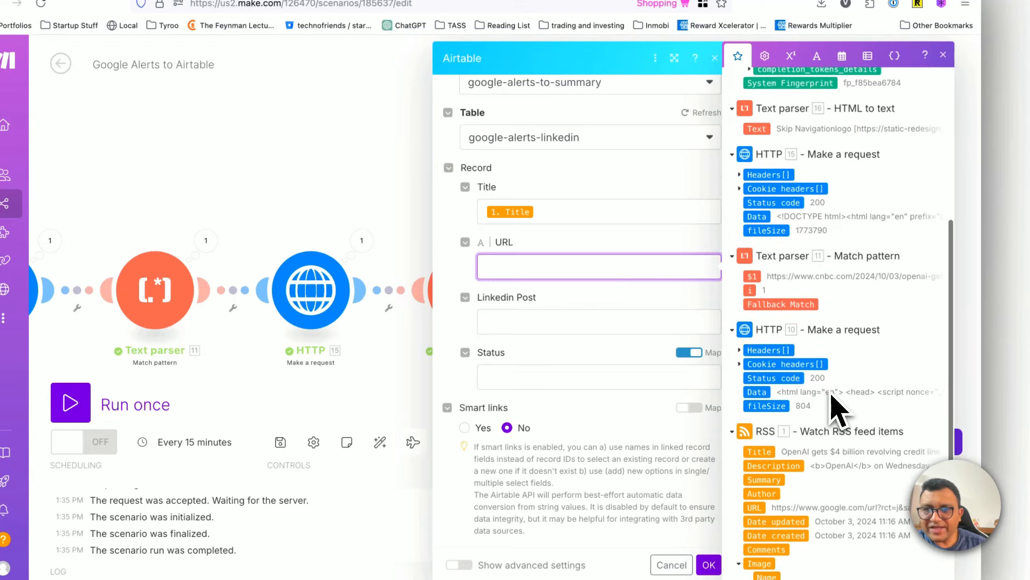
{"action": "left_click", "coordinate": [754, 330]}
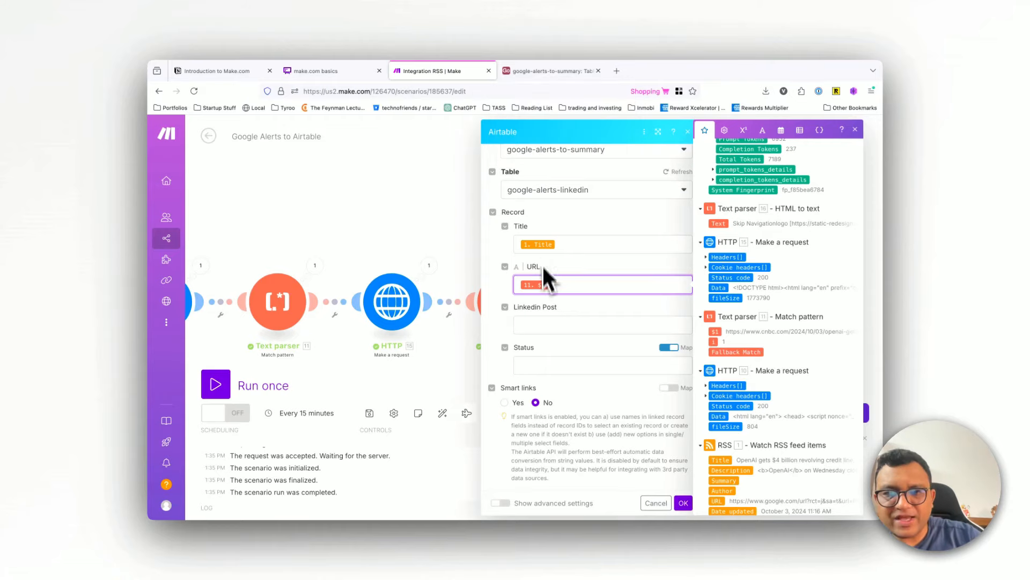
{"action": "left_click", "coordinate": [543, 322]}
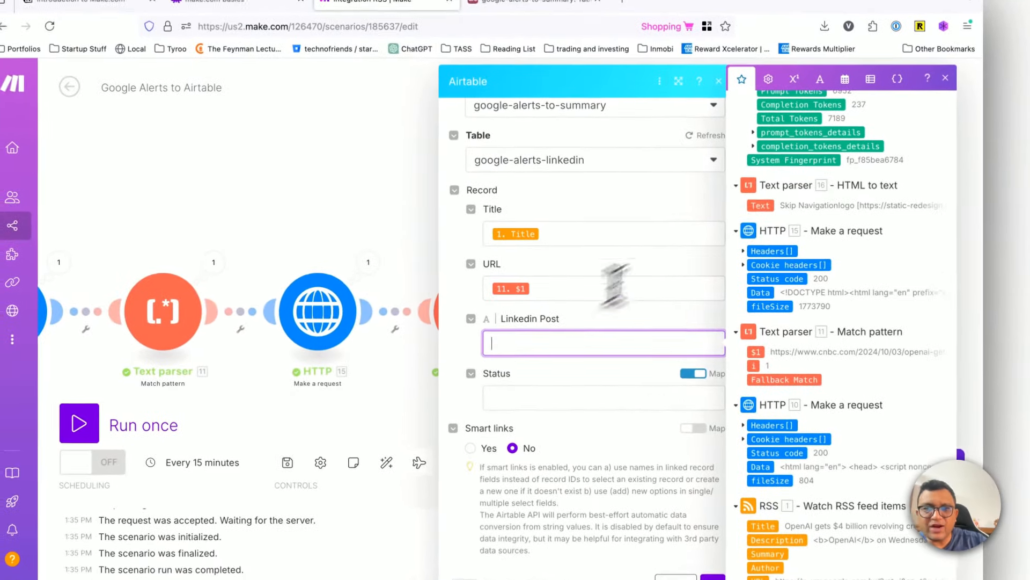
{"action": "scroll", "coordinate": [714, 226], "scroll_direction": "up", "scroll_amount": 3}
{"action": "scroll", "coordinate": [785, 204], "scroll_direction": "up", "scroll_amount": 1}
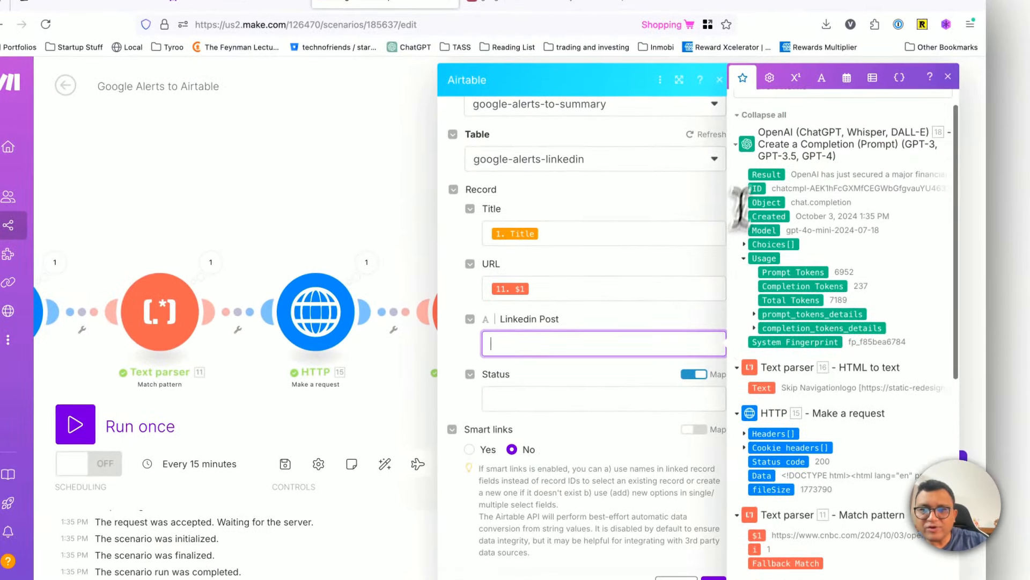
{"action": "left_click", "coordinate": [767, 175]}
{"action": "left_click", "coordinate": [525, 400]}
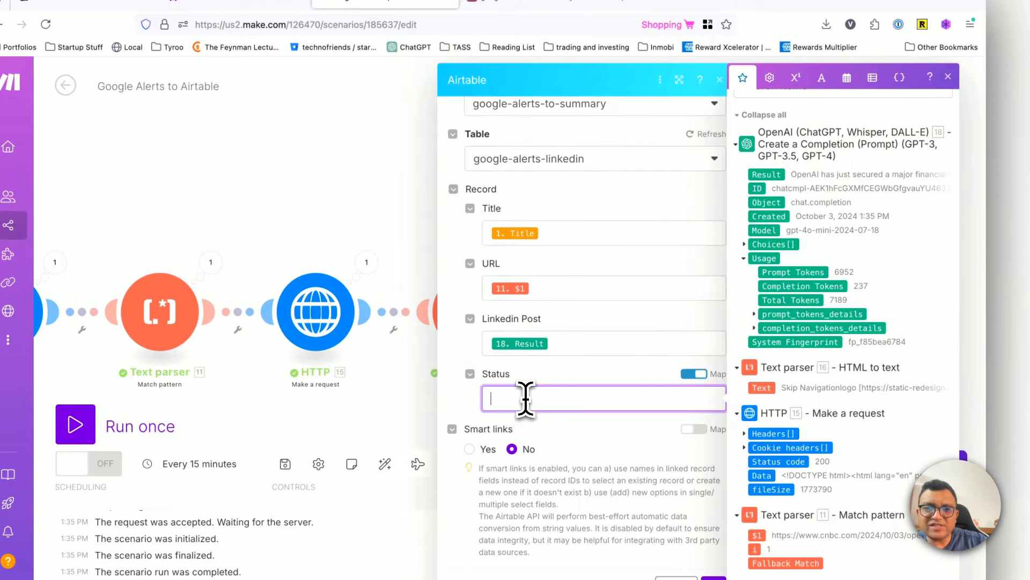
{"action": "left_click", "coordinate": [701, 373]}
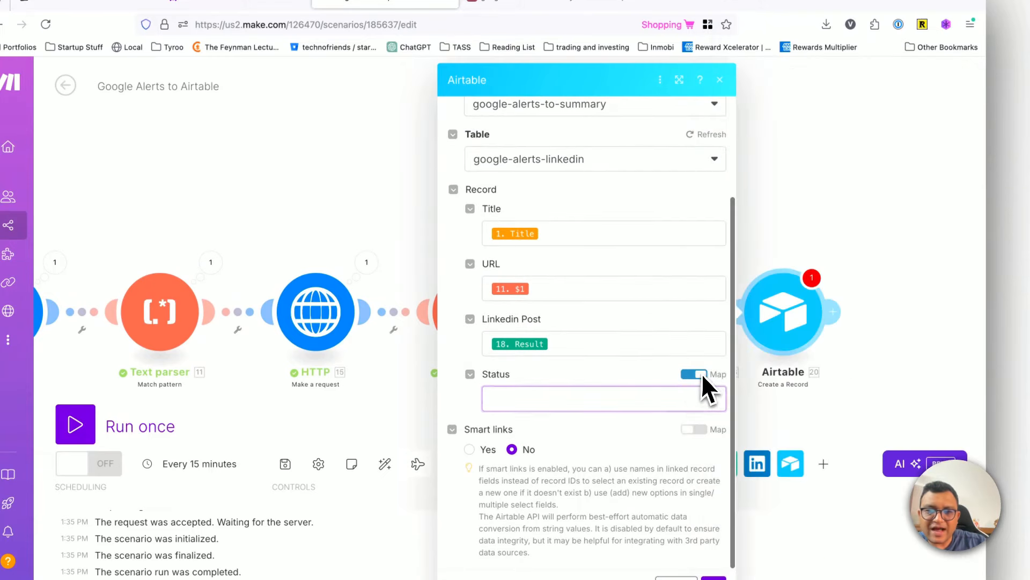
{"action": "left_click", "coordinate": [714, 403]}
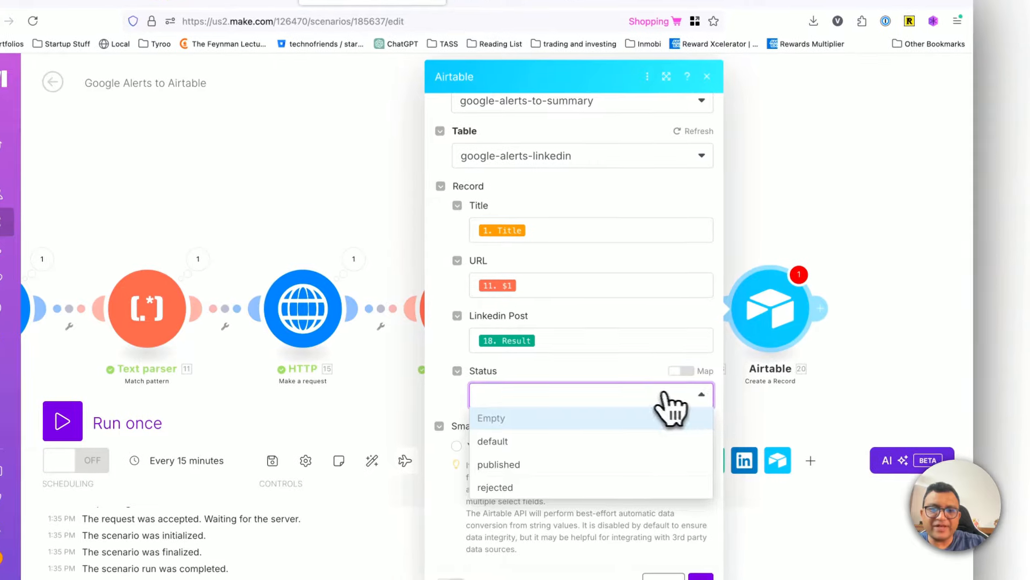
{"action": "left_click", "coordinate": [715, 401]}
{"action": "left_click", "coordinate": [695, 375]}
{"action": "left_click", "coordinate": [626, 394]}
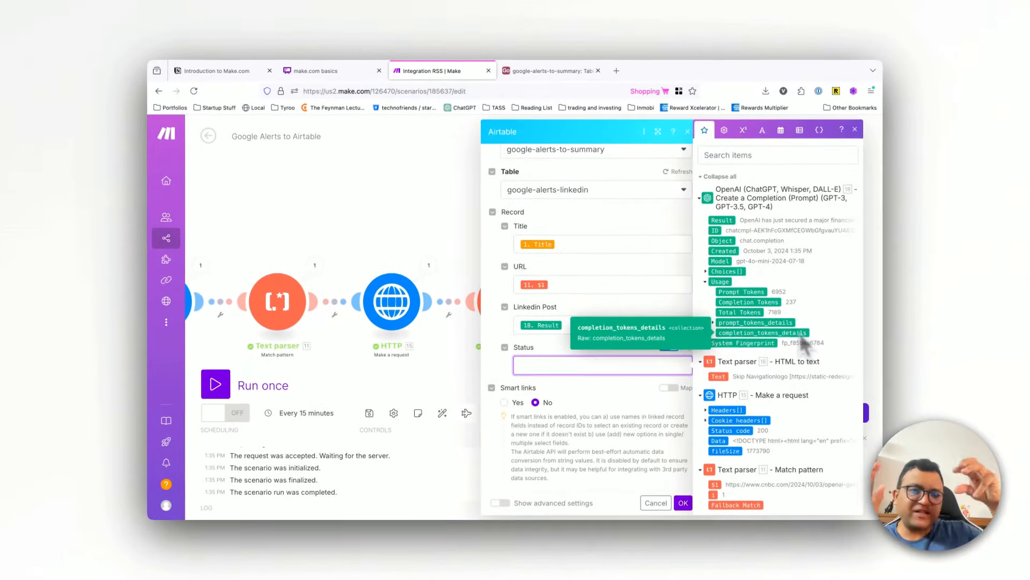
Step: Turn off mapping for the record's Status, set it to default, and save the Airtable module and the scenario
{"action": "left_click", "coordinate": [670, 348]}
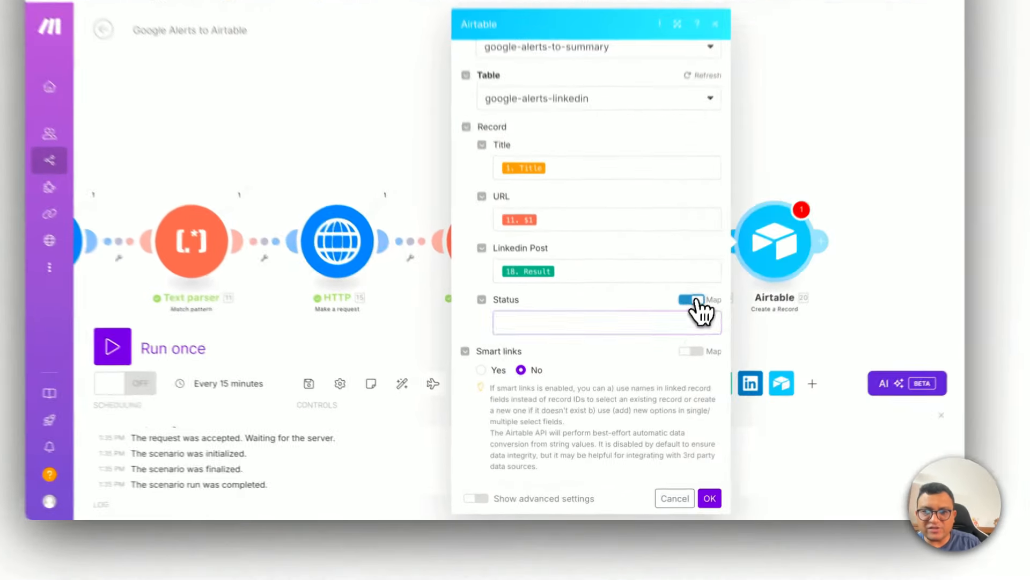
{"action": "left_click", "coordinate": [619, 367]}
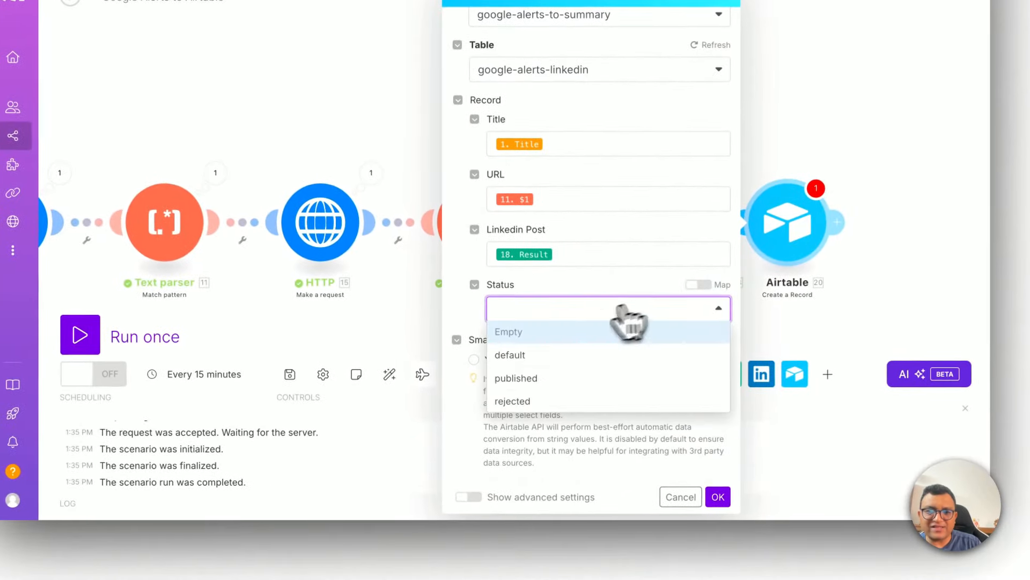
{"action": "left_click", "coordinate": [512, 355]}
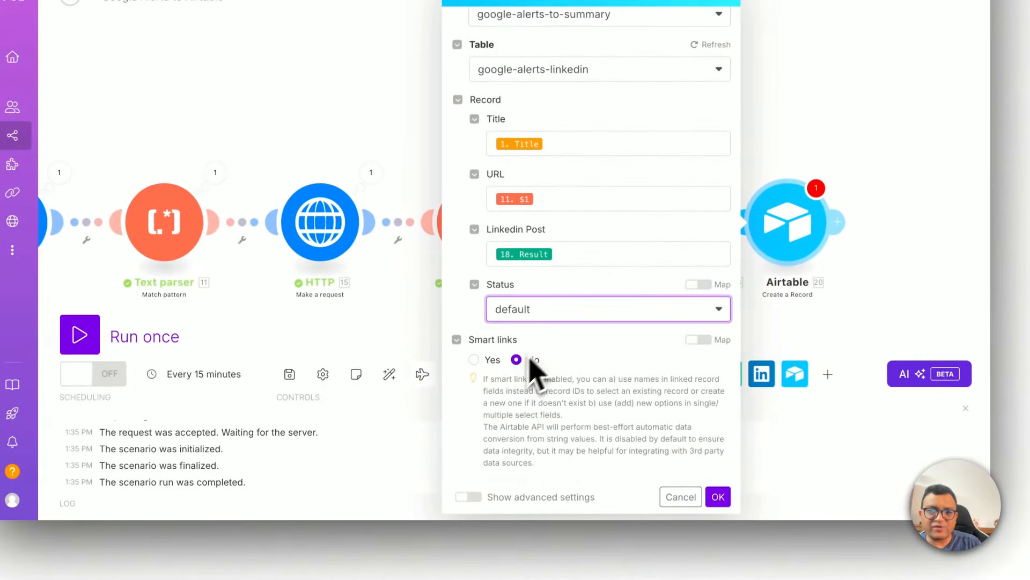
{"action": "scroll", "coordinate": [571, 371], "scroll_direction": "down", "scroll_amount": 1}
{"action": "scroll", "coordinate": [571, 371], "scroll_direction": "up", "scroll_amount": 1}
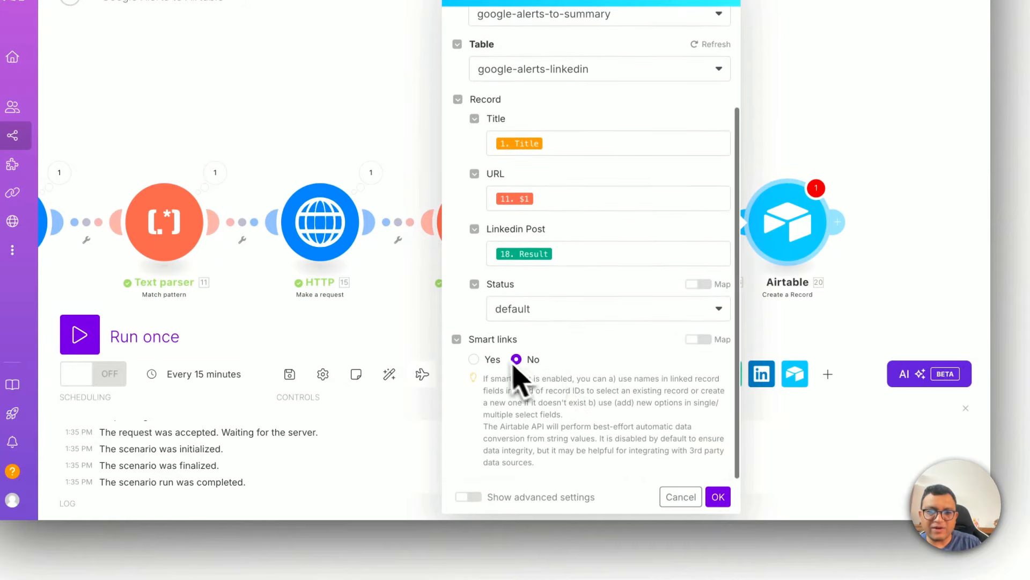
{"action": "left_click", "coordinate": [724, 499]}
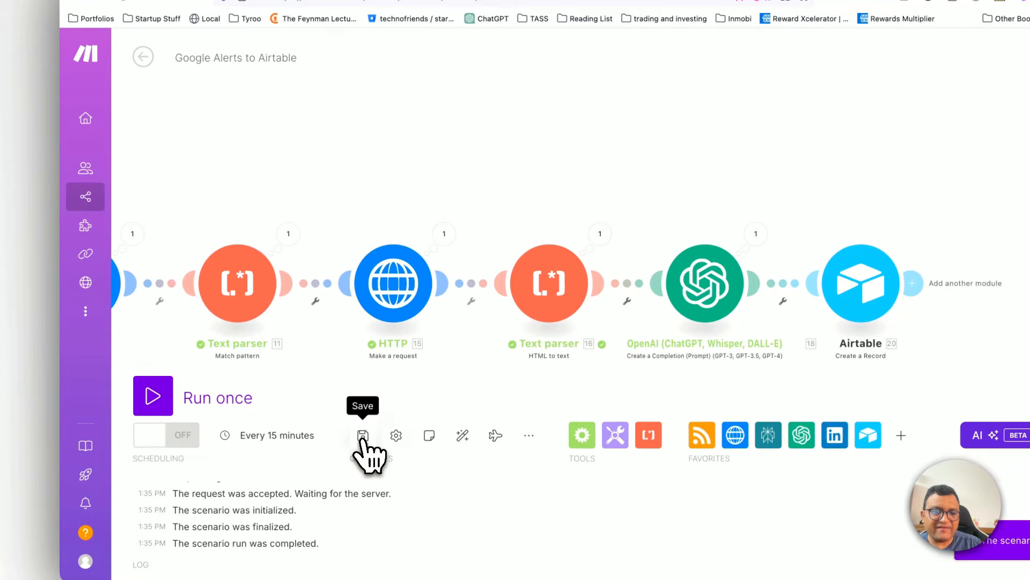
Step: Set the RSS module to start from the item "OpenAI secures $4 bn revolving credit line after big funding round - Business Standard"
{"action": "scroll", "coordinate": [310, 202], "scroll_direction": "down", "scroll_amount": 5}
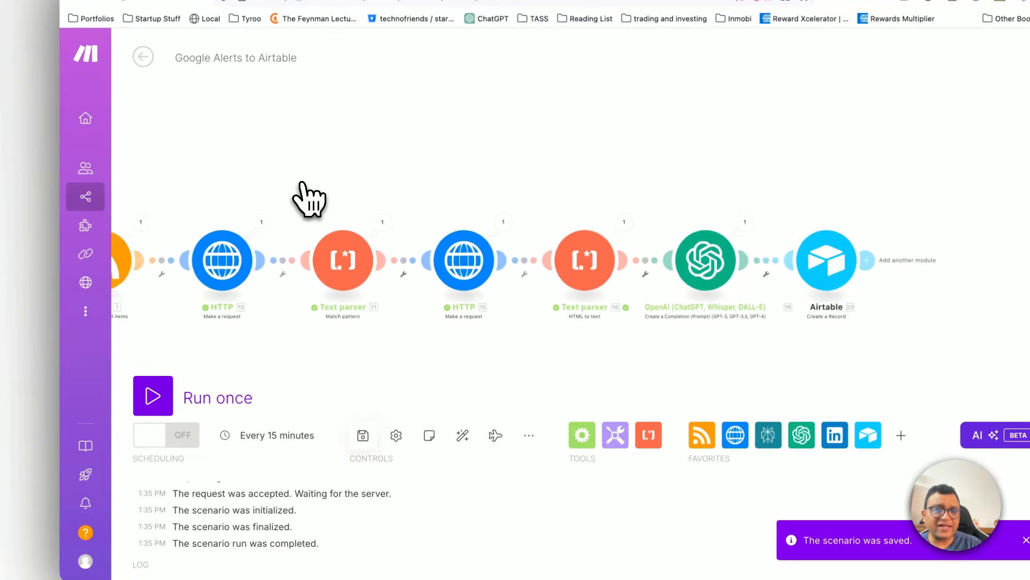
{"action": "right_click", "coordinate": [207, 251]}
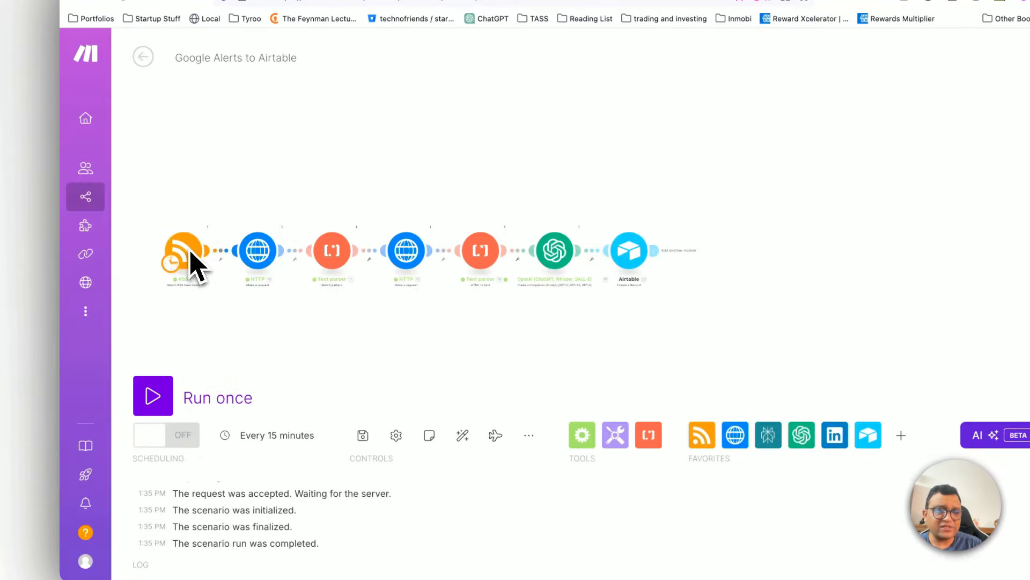
{"action": "right_click", "coordinate": [183, 257]}
{"action": "left_click", "coordinate": [203, 301]}
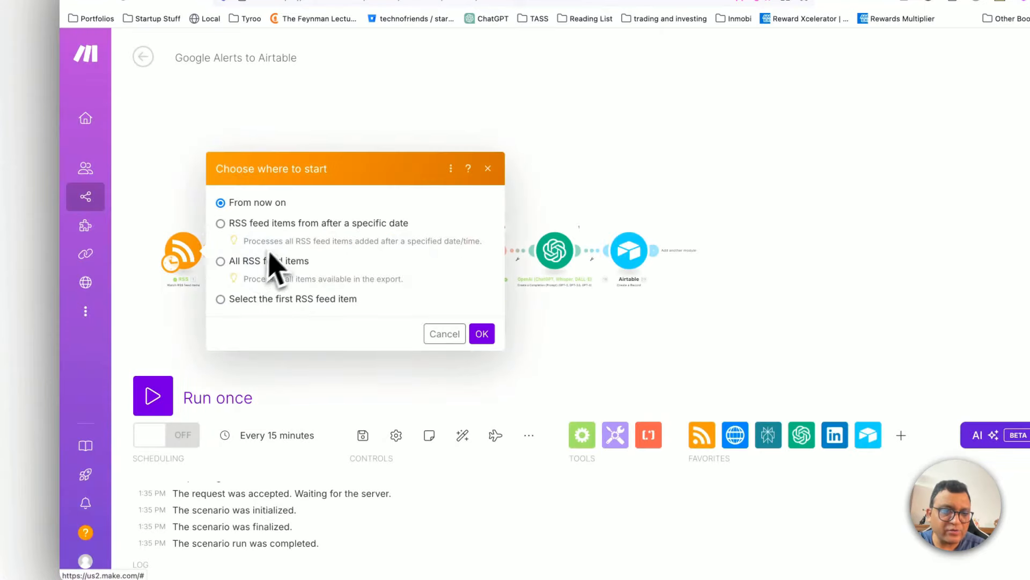
{"action": "left_click", "coordinate": [226, 296]}
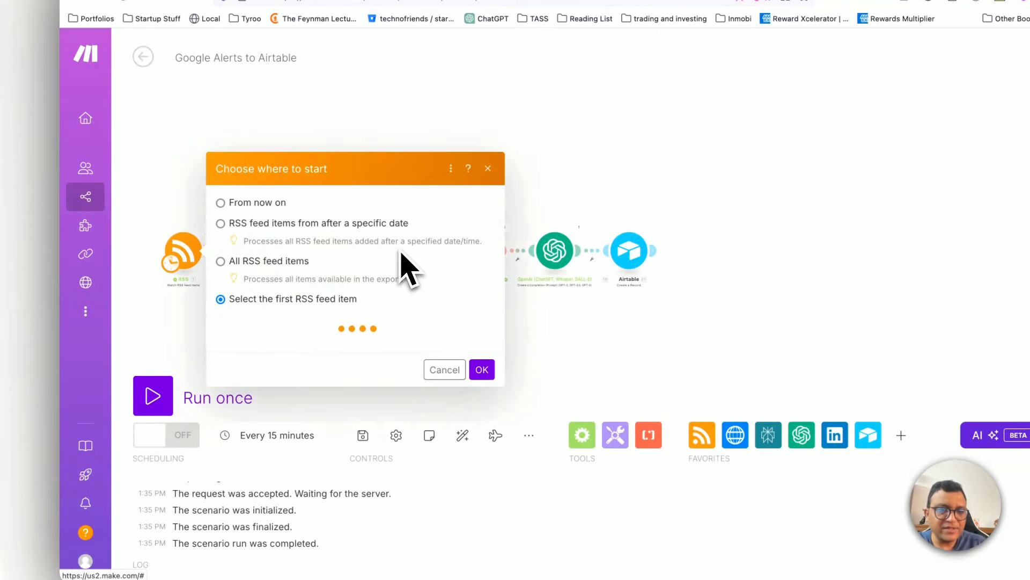
{"action": "left_click", "coordinate": [325, 220]}
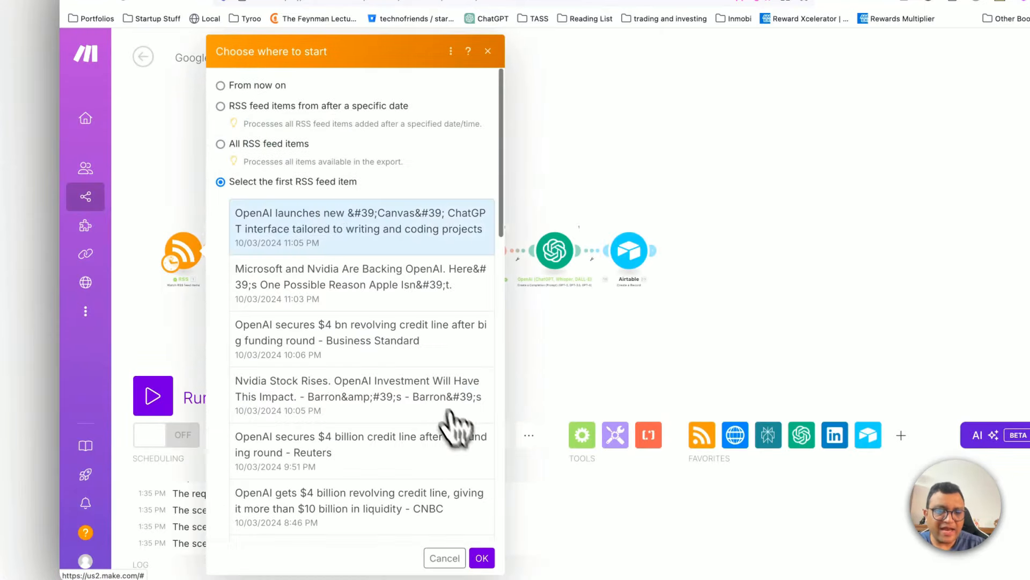
{"action": "scroll", "coordinate": [397, 333], "scroll_direction": "down", "scroll_amount": 3}
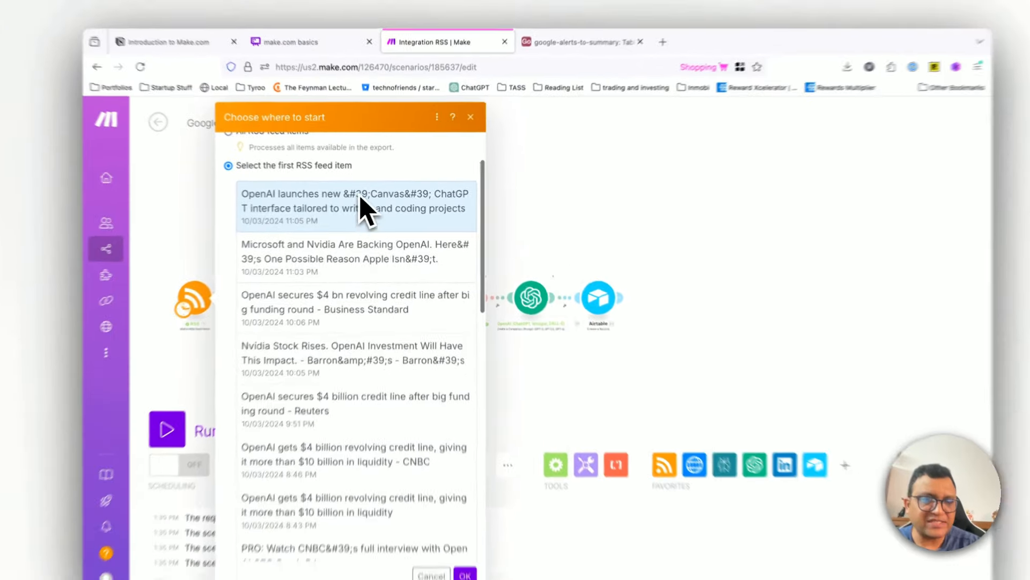
{"action": "scroll", "coordinate": [358, 332], "scroll_direction": "down", "scroll_amount": 2}
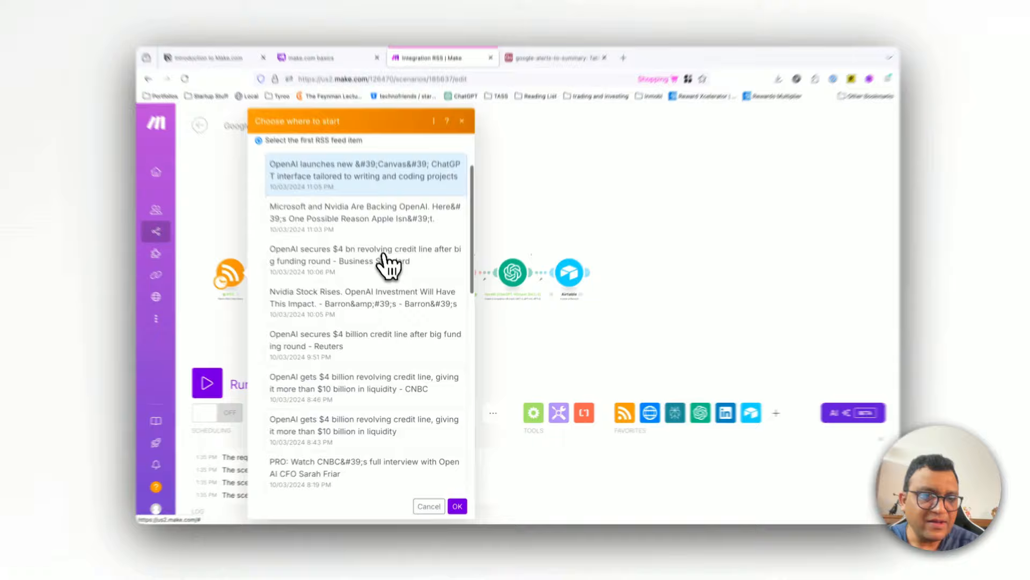
{"action": "left_click", "coordinate": [378, 266]}
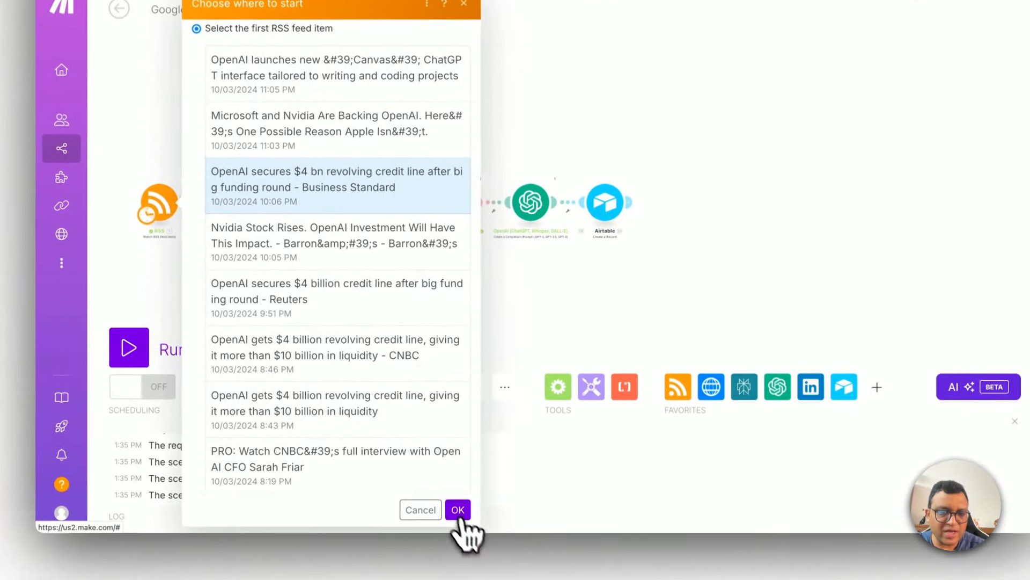
{"action": "left_click", "coordinate": [458, 511]}
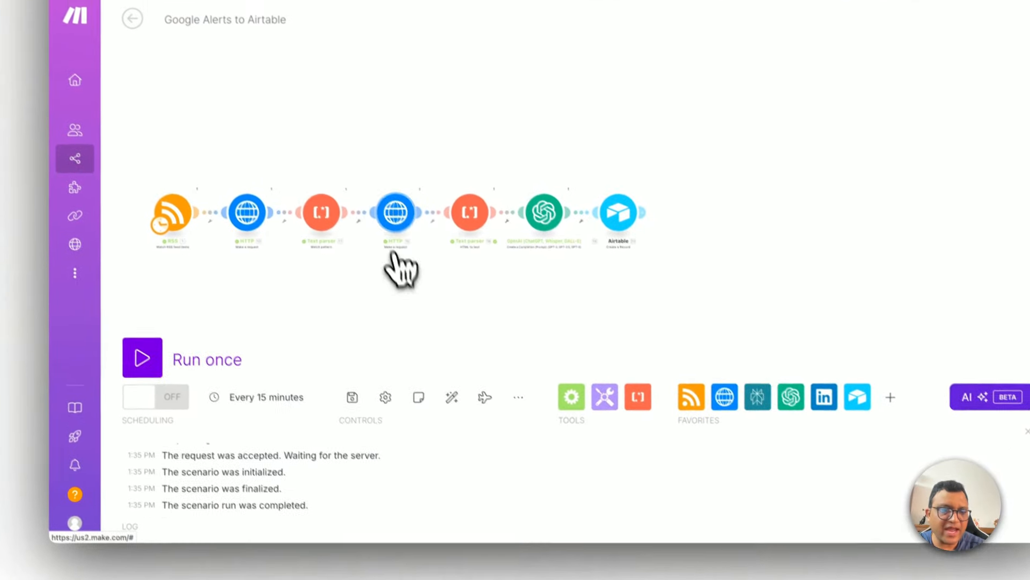
Step: Set the RSS module to start from the CNBC item "OpenAI gets $4 billion revolving credit line" dated 10/03/2024 8:46 PM, and save the scenario
{"action": "right_click", "coordinate": [185, 228]}
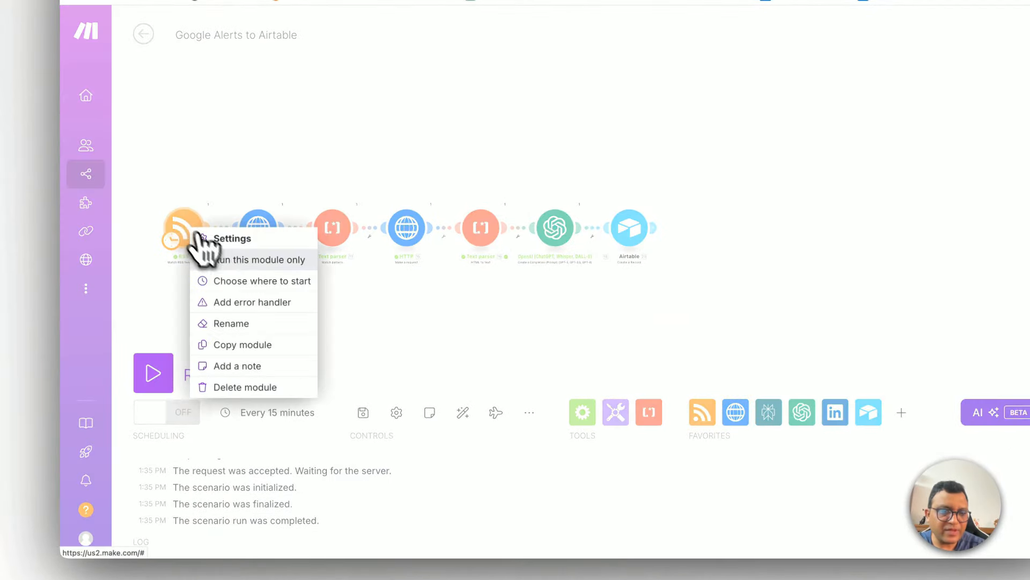
{"action": "left_click", "coordinate": [230, 277]}
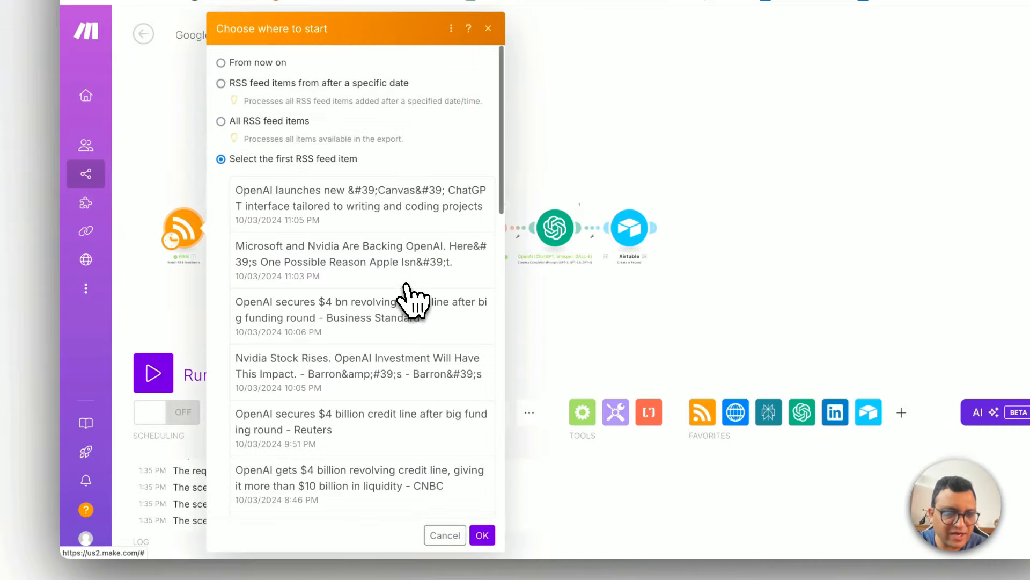
{"action": "scroll", "coordinate": [411, 296], "scroll_direction": "down", "scroll_amount": 3}
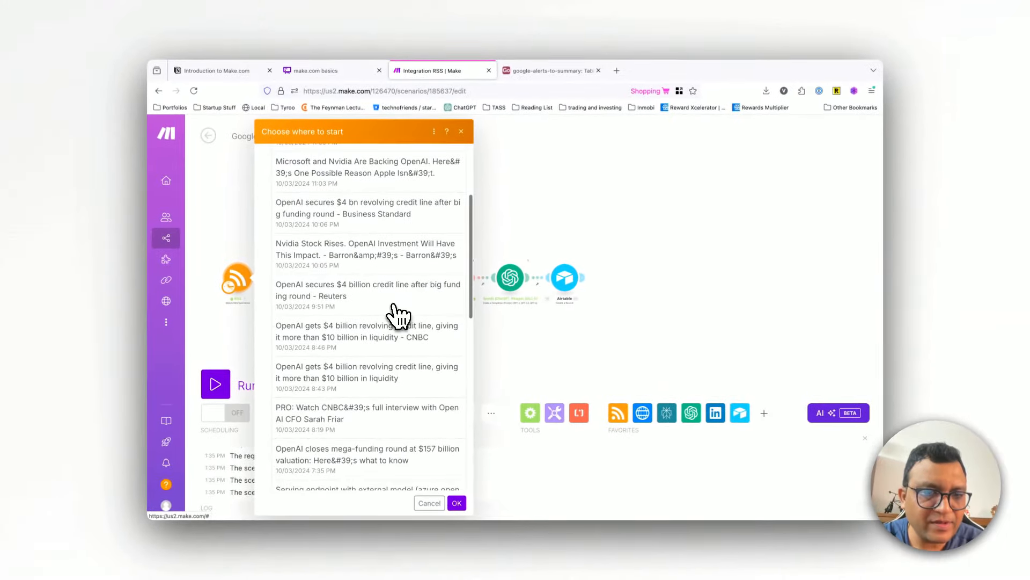
{"action": "scroll", "coordinate": [397, 317], "scroll_direction": "down", "scroll_amount": 2}
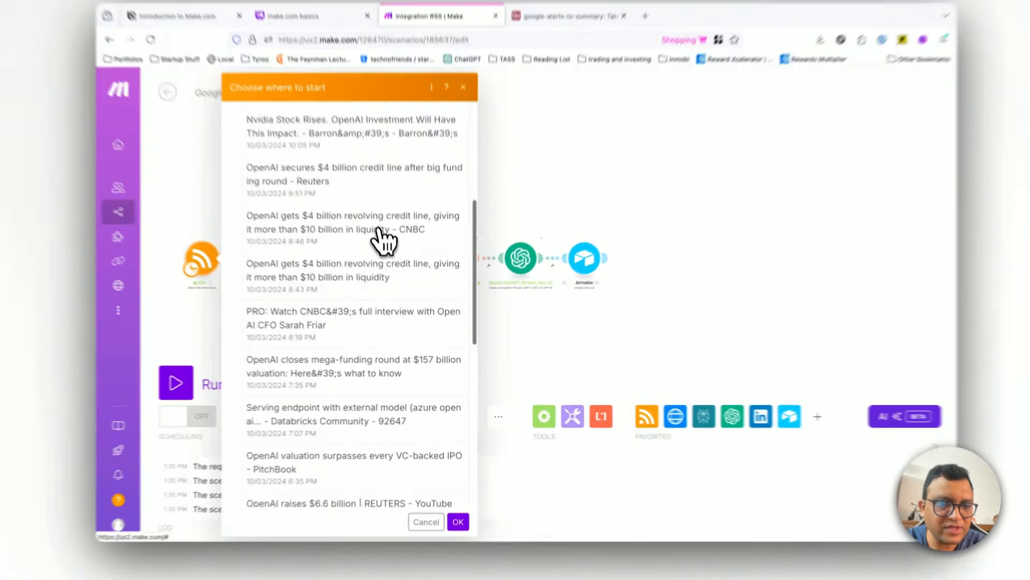
{"action": "left_click", "coordinate": [394, 252]}
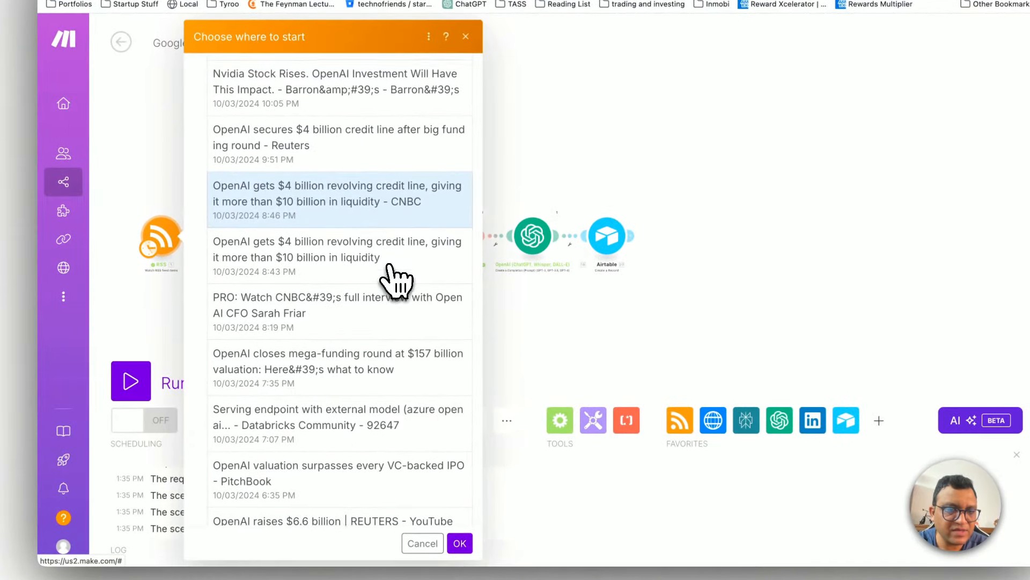
{"action": "scroll", "coordinate": [391, 276], "scroll_direction": "down", "scroll_amount": 1}
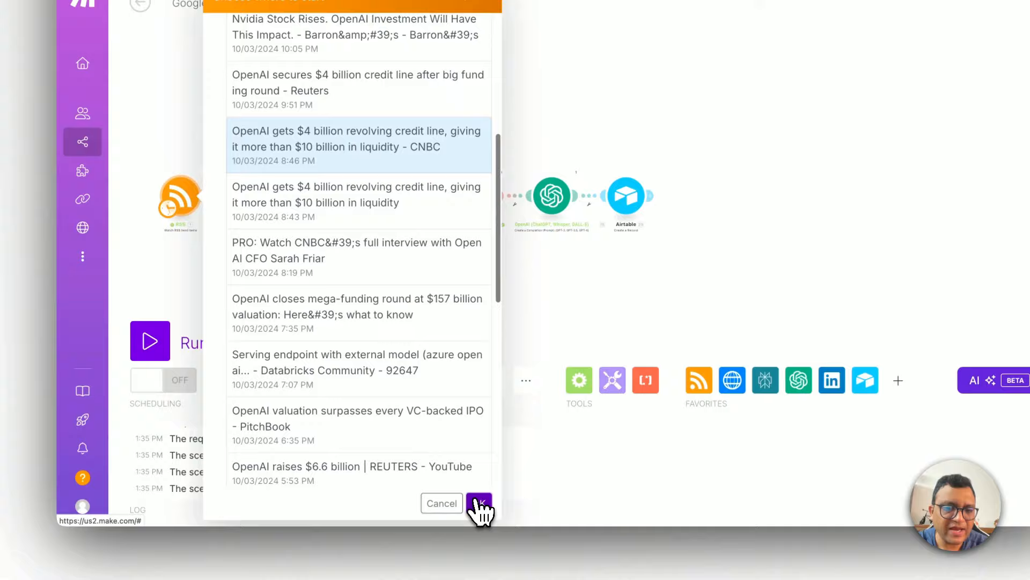
{"action": "left_click", "coordinate": [461, 542]}
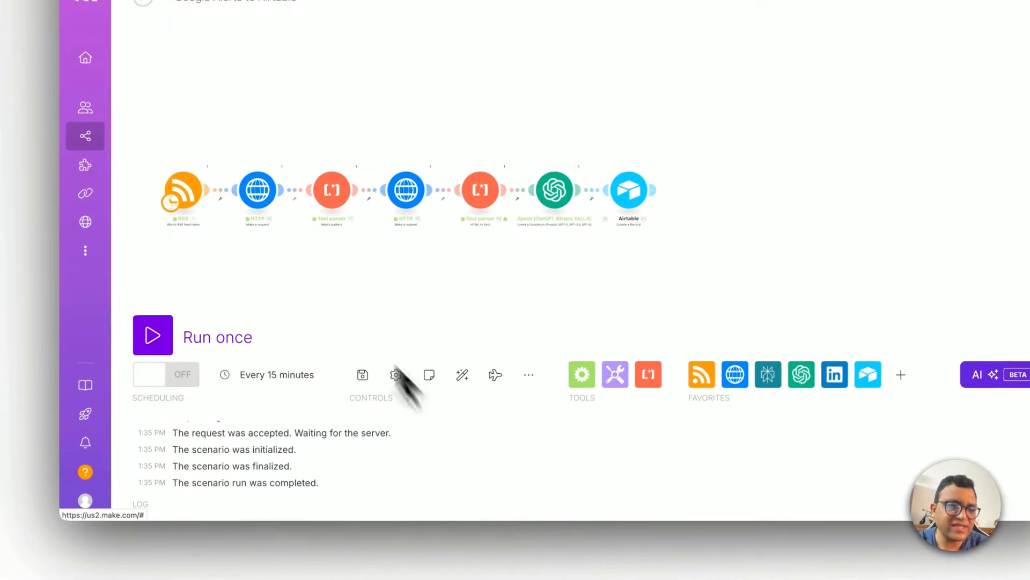
{"action": "left_click", "coordinate": [363, 376]}
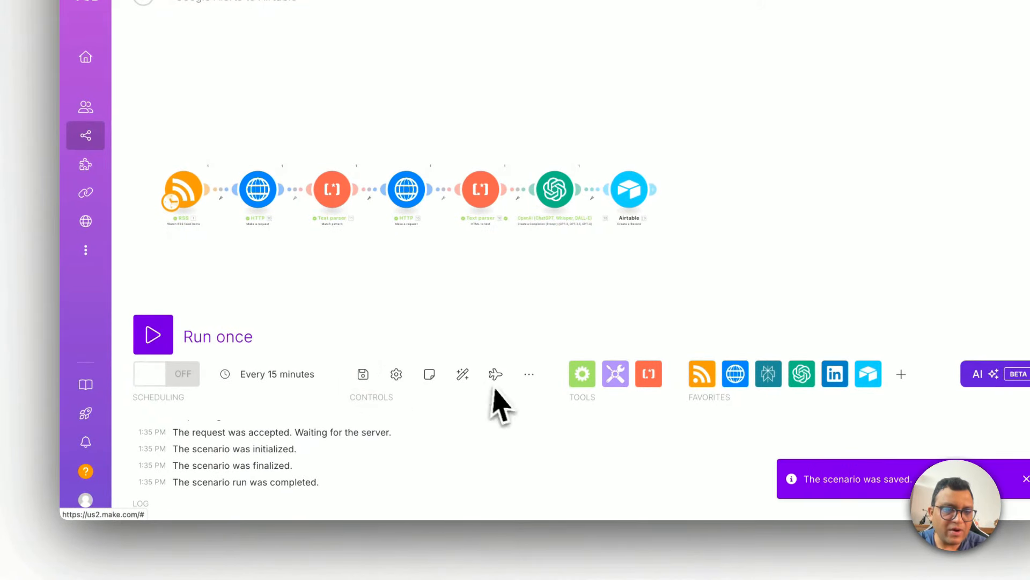
Step: Run the scenario once and expand the output text of the HTML to text parser
{"action": "left_click", "coordinate": [154, 338]}
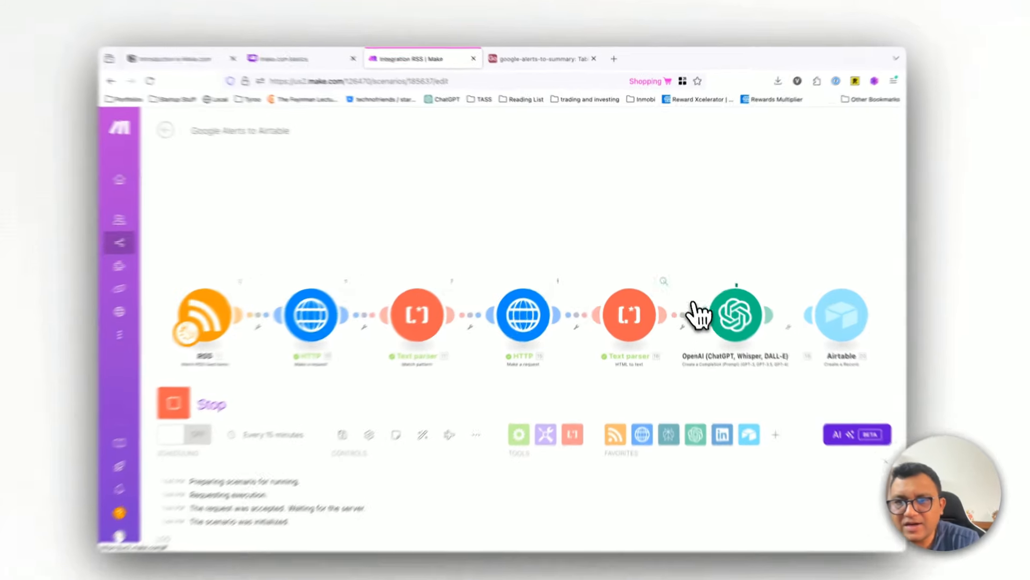
{"action": "left_click", "coordinate": [662, 273]}
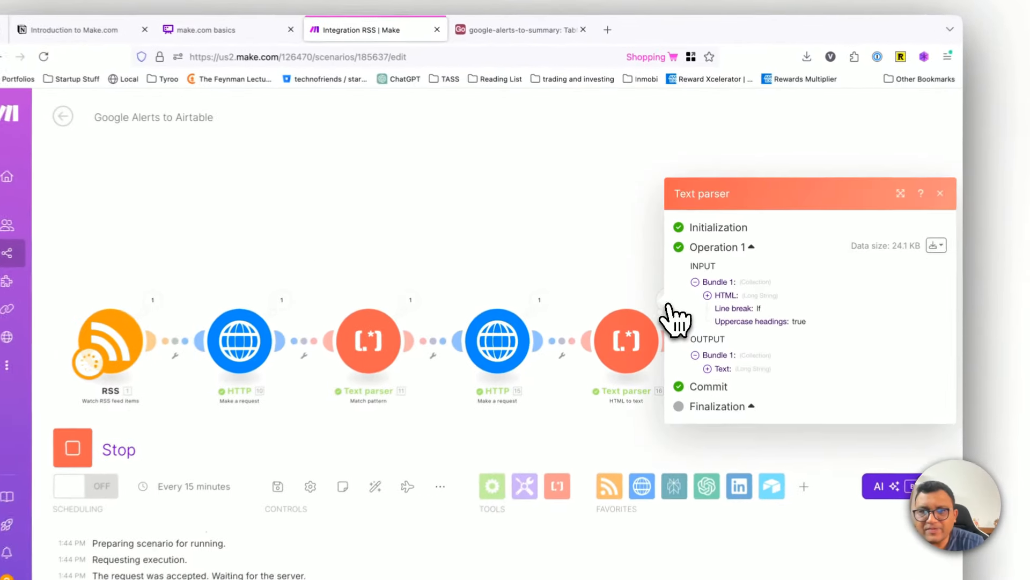
{"action": "left_click", "coordinate": [707, 372]}
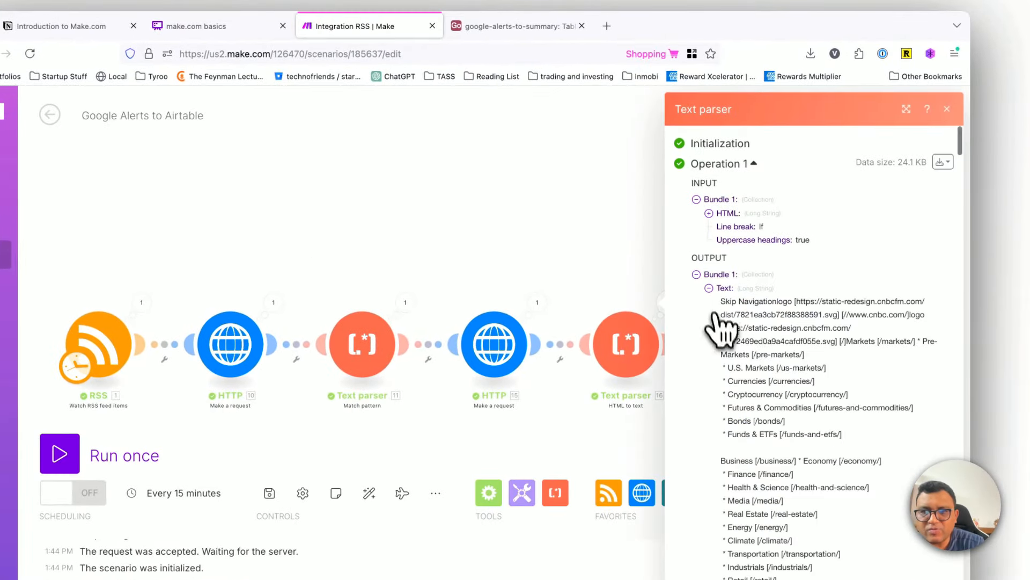
Step: Close the parser output, switch to the google-alerts-linkedin table in Airtable, and delete its empty first record
{"action": "left_click", "coordinate": [708, 289]}
{"action": "left_click", "coordinate": [947, 193]}
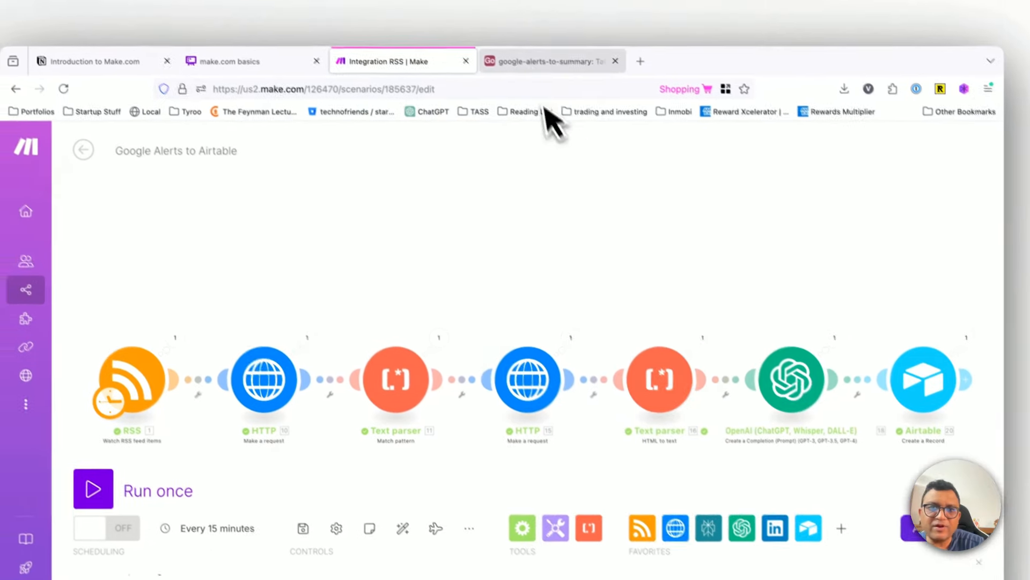
{"action": "left_click", "coordinate": [500, 25]}
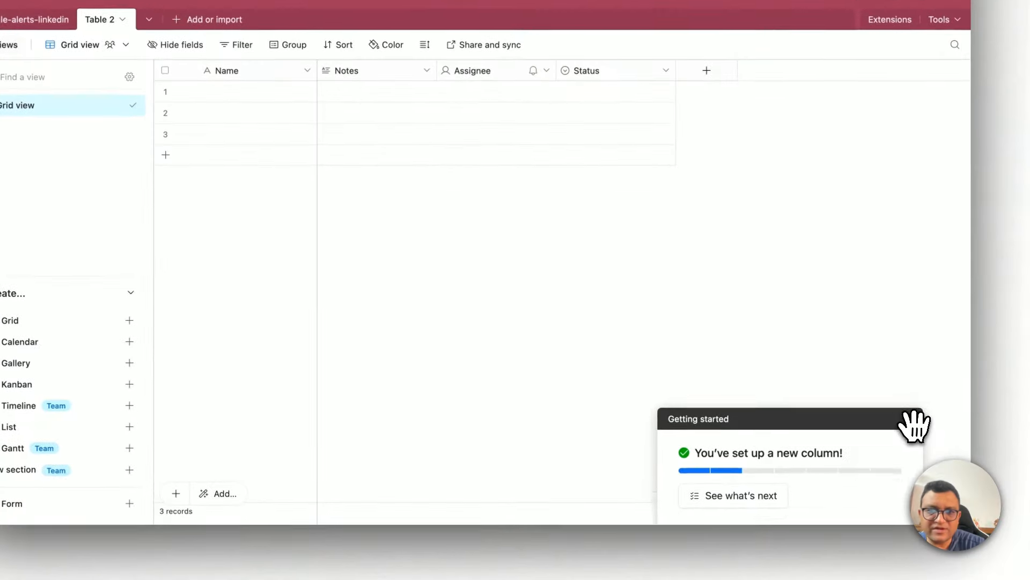
{"action": "left_click", "coordinate": [946, 492]}
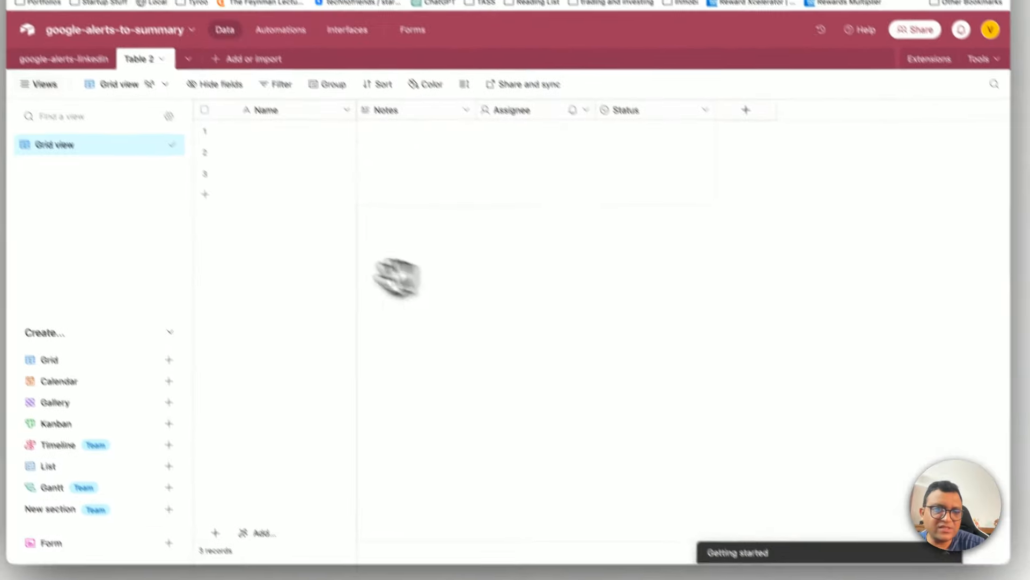
{"action": "left_click", "coordinate": [121, 141]}
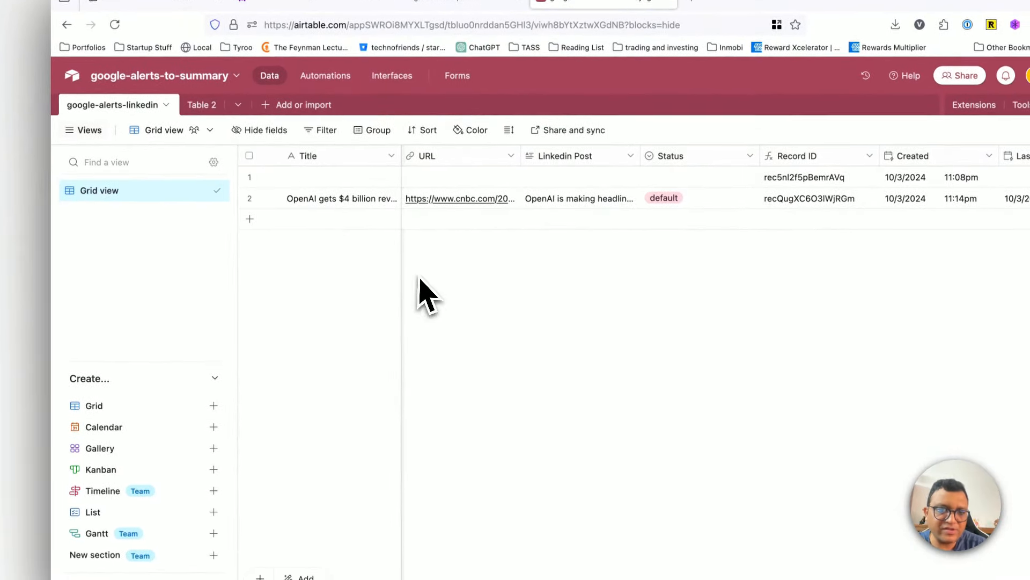
{"action": "right_click", "coordinate": [250, 182]}
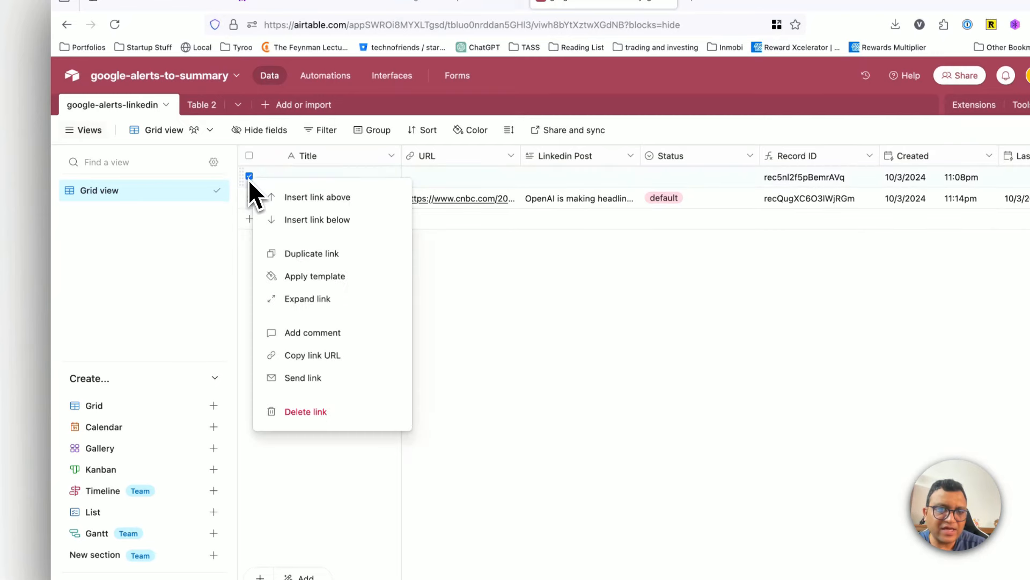
{"action": "left_click", "coordinate": [301, 411]}
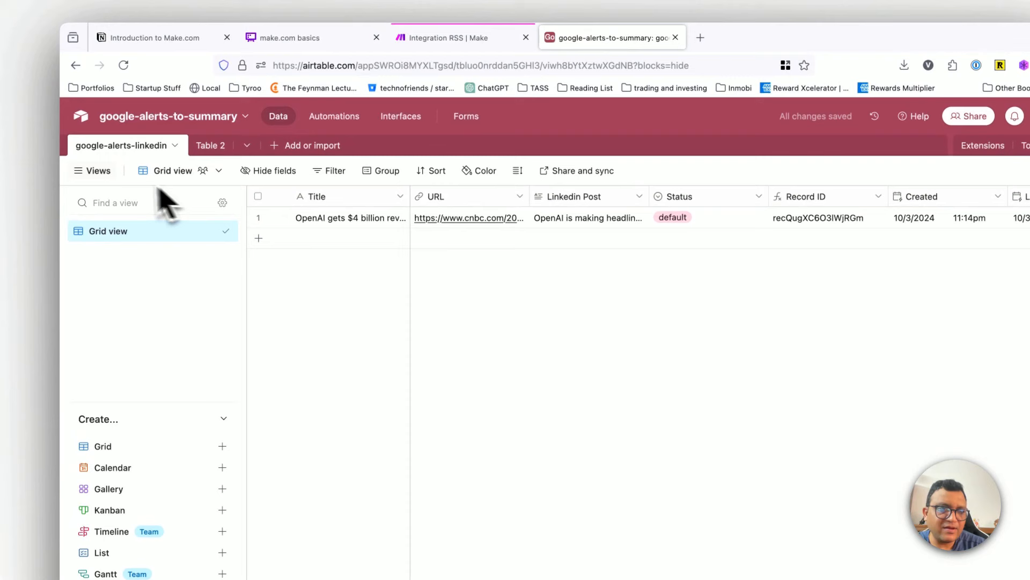
Step: With the views sidebar collapsed, widen the Title column and set the grid's row height to Extra Tall
{"action": "left_click", "coordinate": [102, 173]}
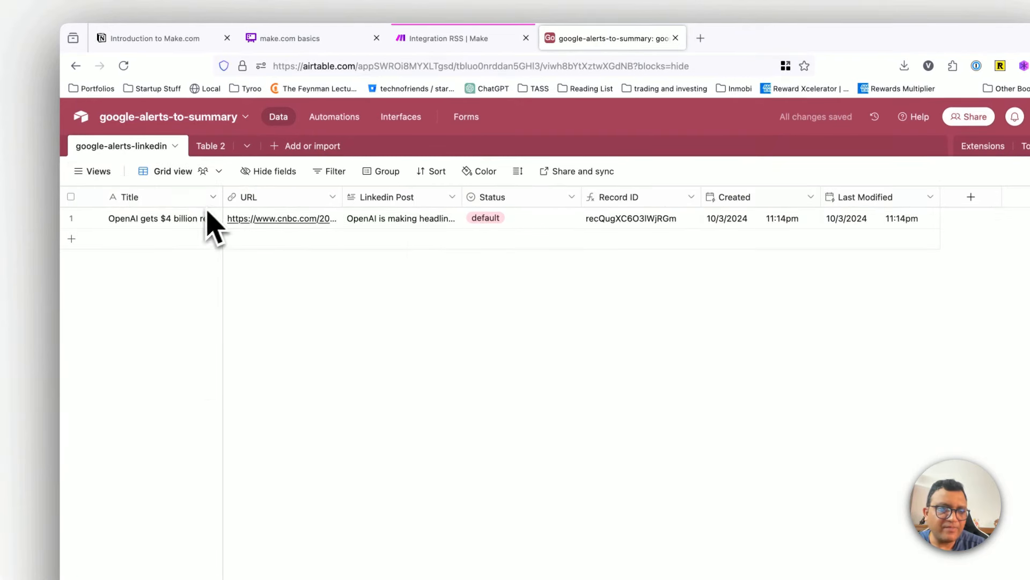
{"action": "left_click_drag", "start_coordinate": [219, 195], "coordinate": [434, 196]}
{"action": "left_click", "coordinate": [389, 217]}
{"action": "left_click", "coordinate": [517, 170]}
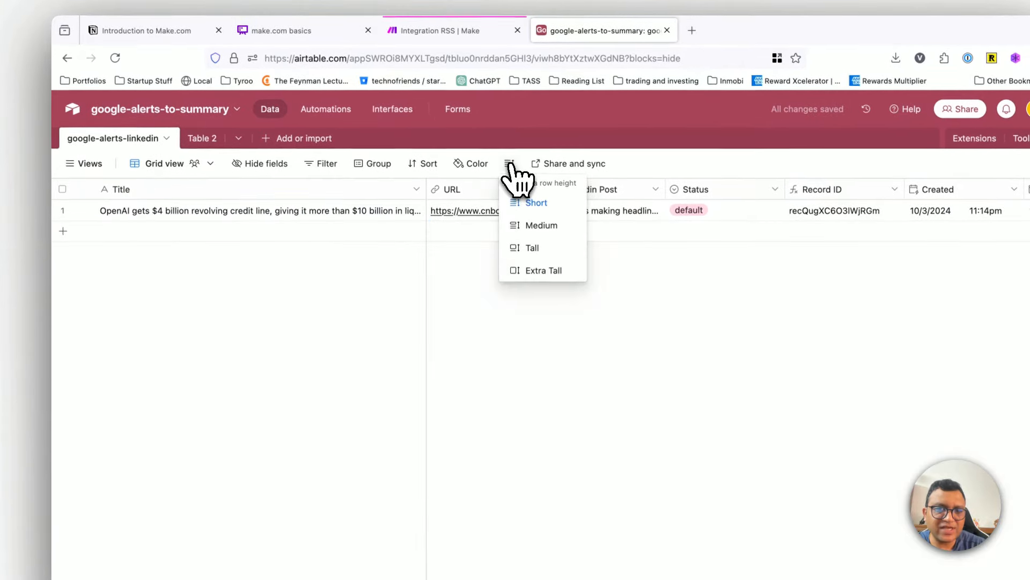
{"action": "left_click", "coordinate": [547, 277]}
{"action": "left_click", "coordinate": [504, 349]}
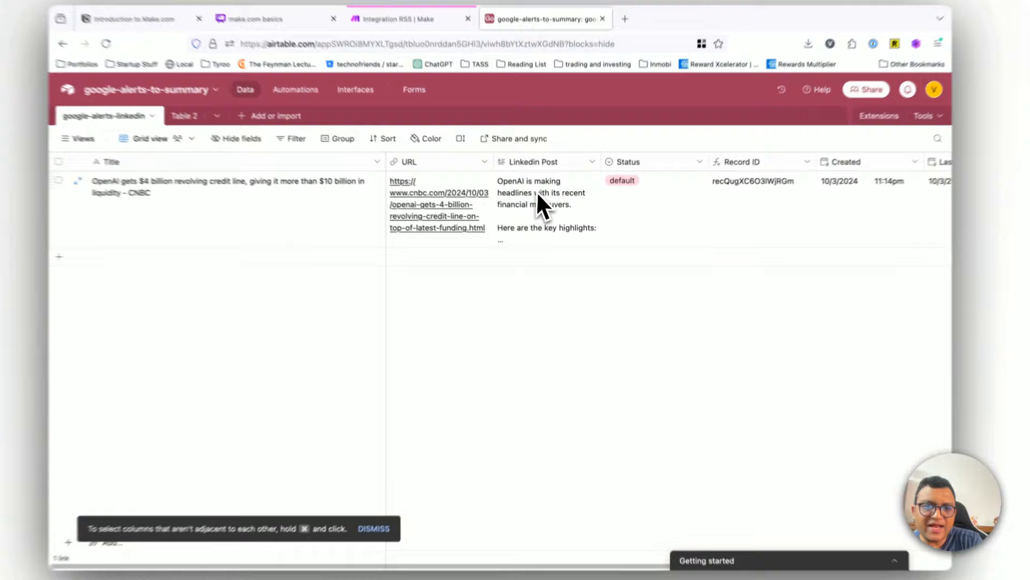
Step: Expand the record's Linkedin Post field and read through the generated post from beginning to end
{"action": "left_click", "coordinate": [554, 217]}
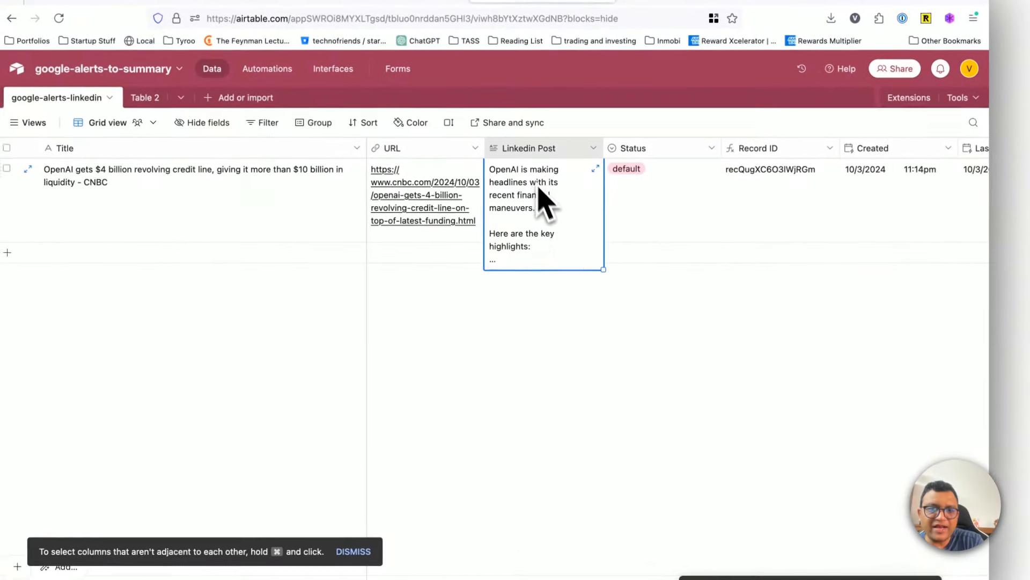
{"action": "scroll", "coordinate": [542, 220], "scroll_direction": "down", "scroll_amount": 5}
{"action": "scroll", "coordinate": [569, 199], "scroll_direction": "up", "scroll_amount": 5}
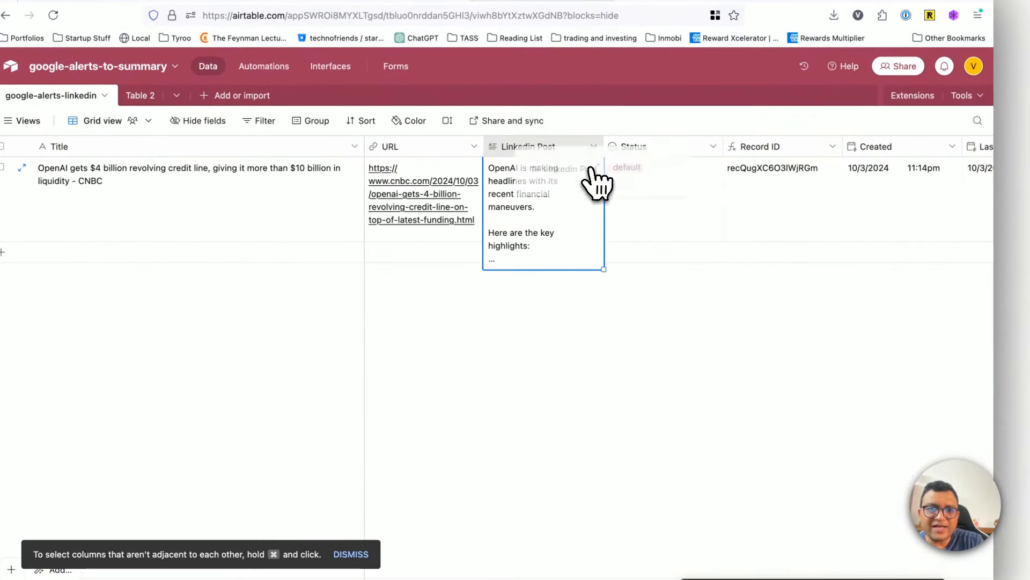
{"action": "left_click", "coordinate": [595, 167]}
{"action": "scroll", "coordinate": [668, 228], "scroll_direction": "down", "scroll_amount": 5}
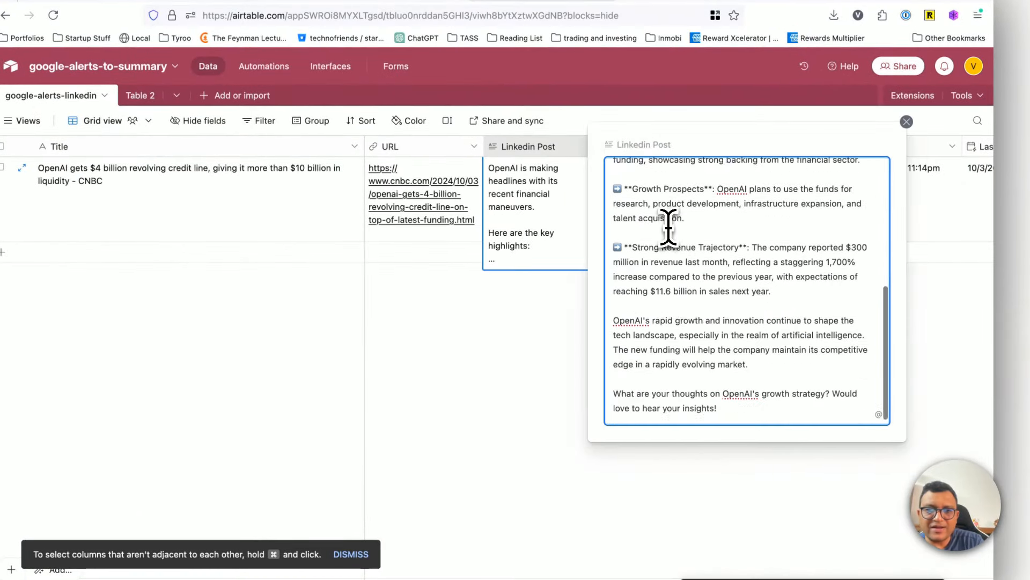
{"action": "left_click_drag", "start_coordinate": [727, 416], "coordinate": [615, 131]}
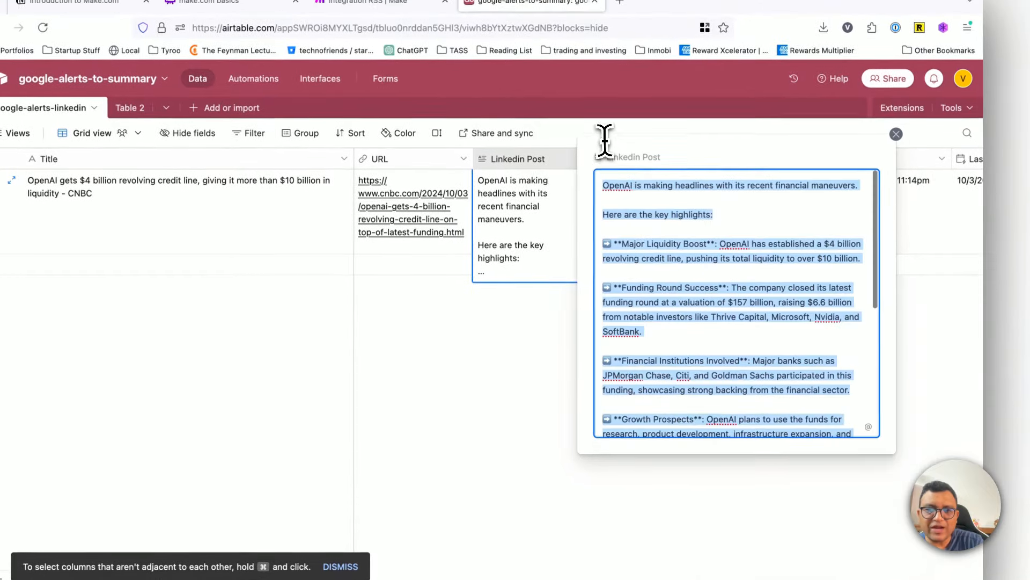
{"action": "left_click", "coordinate": [645, 231]}
{"action": "scroll", "coordinate": [719, 331], "scroll_direction": "down", "scroll_amount": 3}
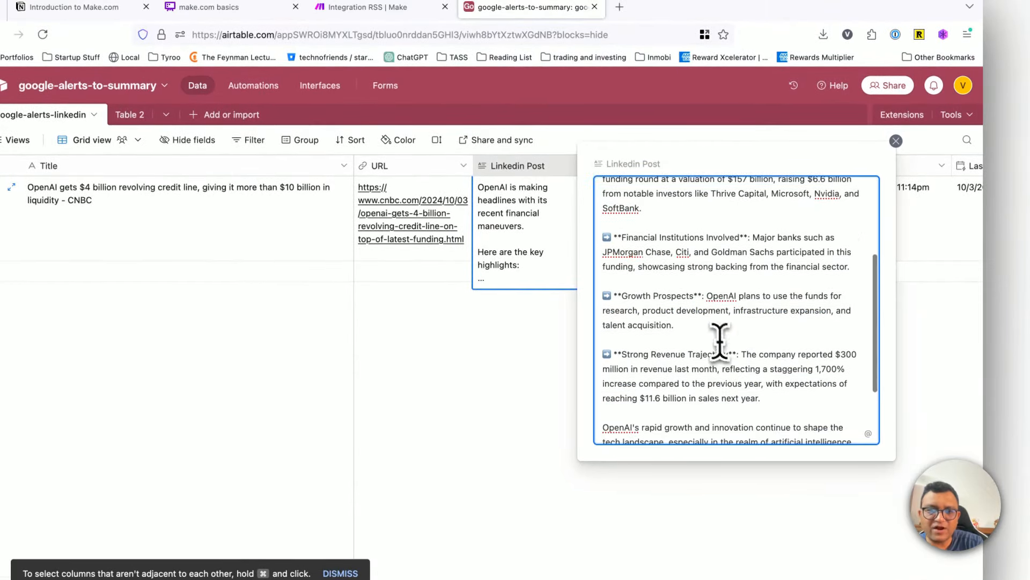
{"action": "left_click_drag", "start_coordinate": [635, 241], "coordinate": [727, 418]}
{"action": "left_click", "coordinate": [728, 416]}
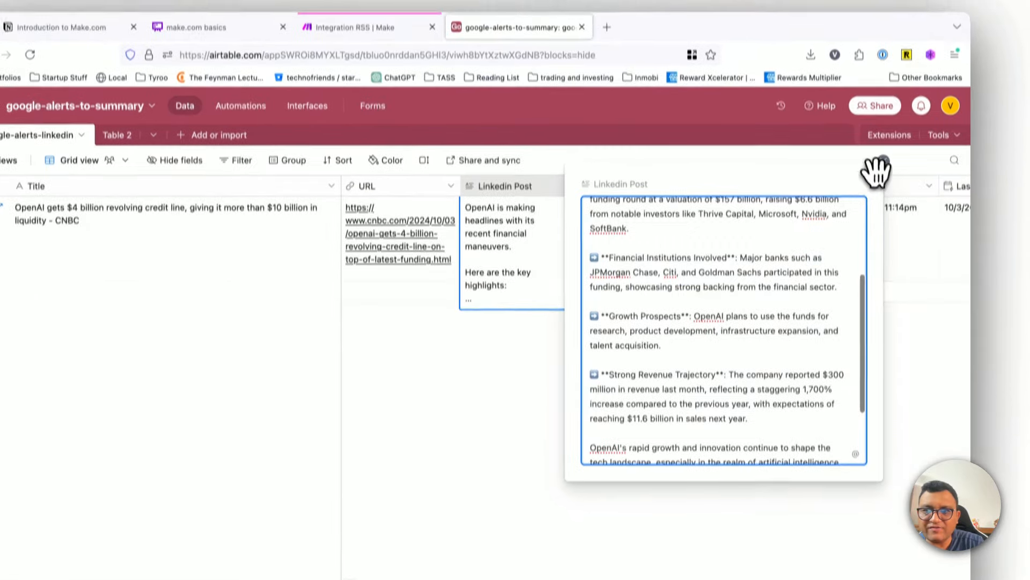
{"action": "left_click", "coordinate": [896, 141]}
{"action": "left_click", "coordinate": [883, 184]}
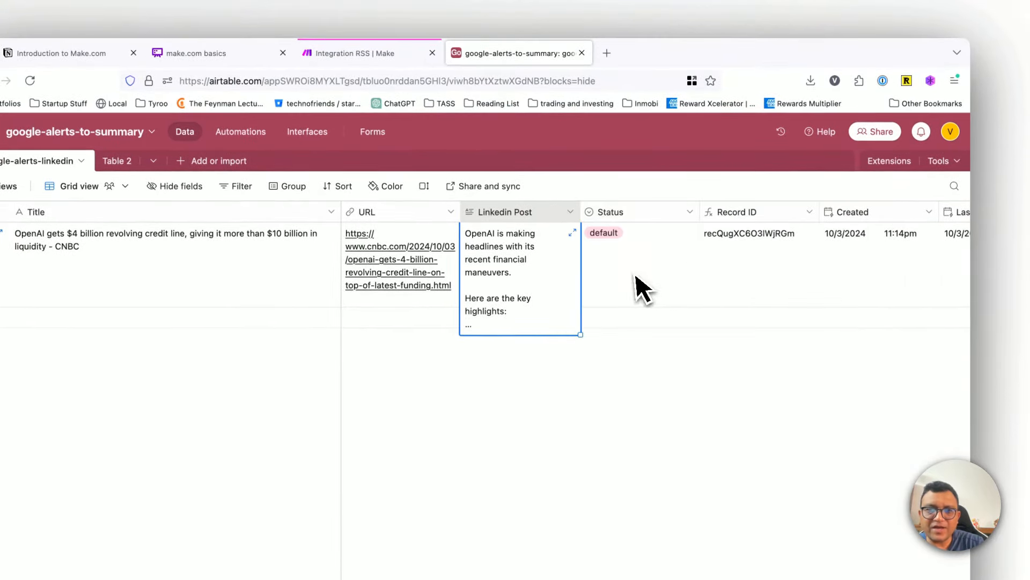
Step: Check the new record's Status, Record ID, Created and Last Modified fields
{"action": "left_click", "coordinate": [679, 269]}
{"action": "scroll", "coordinate": [671, 288], "scroll_direction": "right", "scroll_amount": 3}
{"action": "left_click", "coordinate": [578, 291]}
{"action": "left_click", "coordinate": [693, 279]}
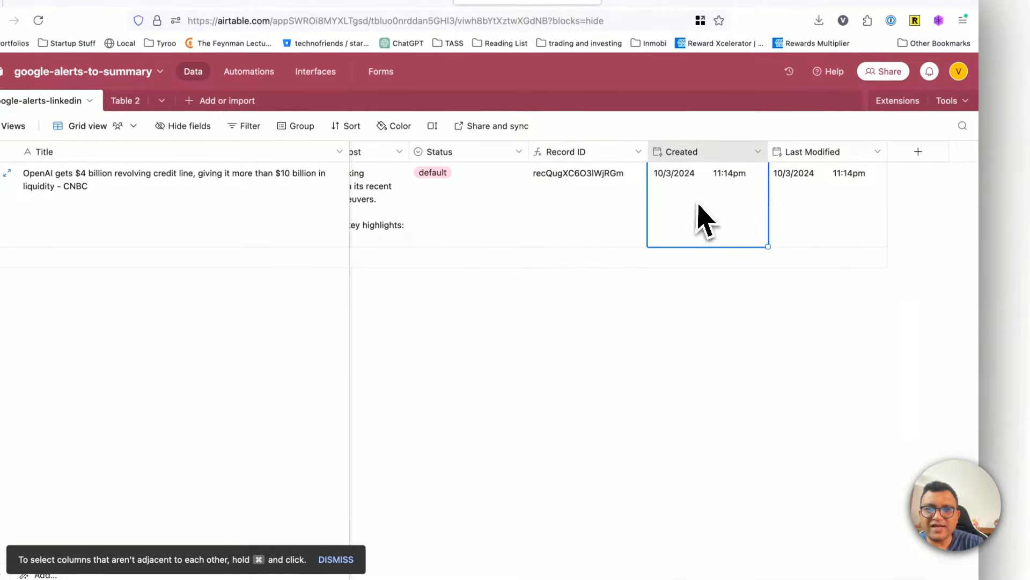
{"action": "left_click", "coordinate": [818, 280]}
{"action": "scroll", "coordinate": [773, 279], "scroll_direction": "left", "scroll_amount": 3}
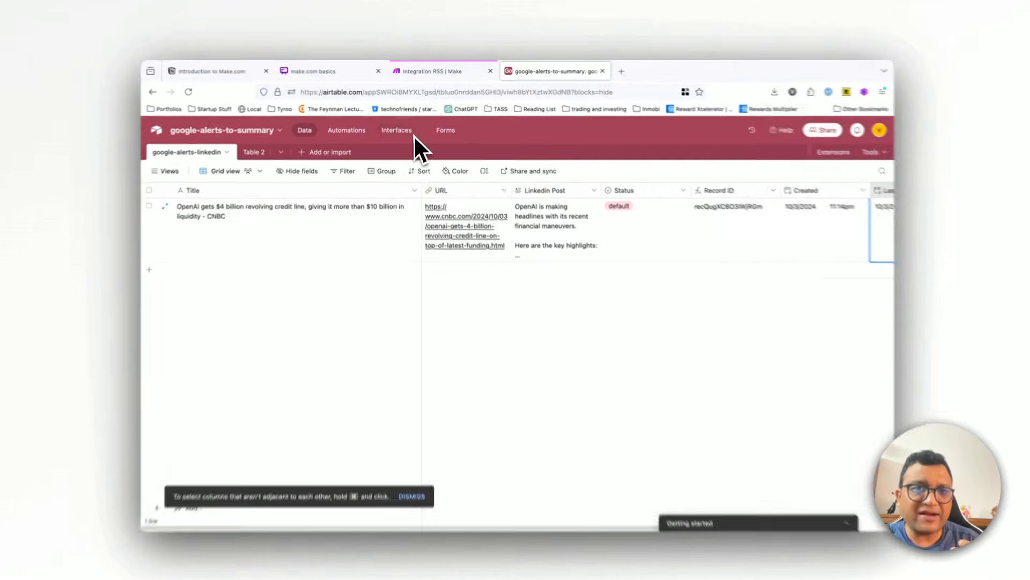
Step: Switch to the Make scenario and open its schedule settings
{"action": "left_click", "coordinate": [429, 70]}
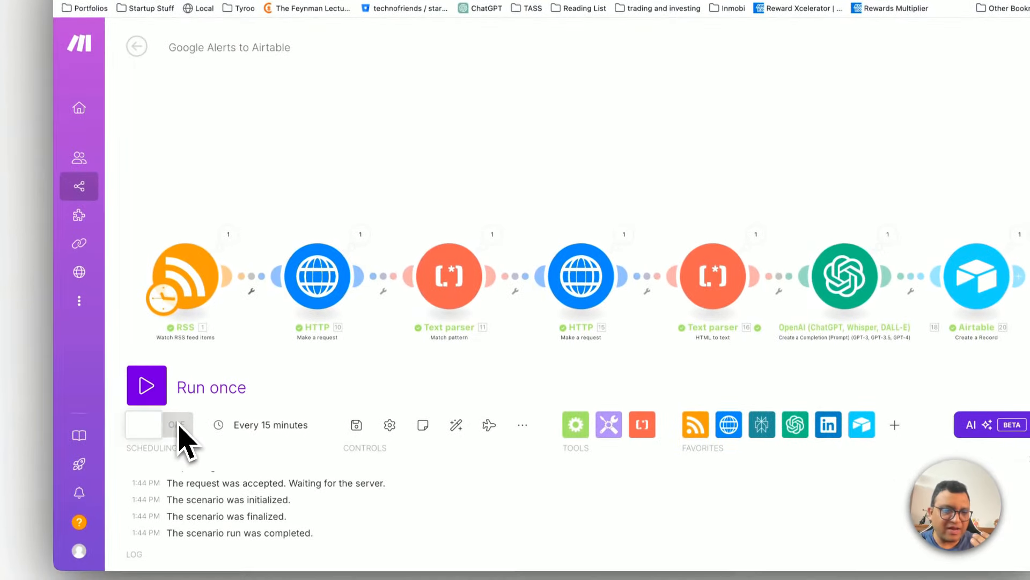
{"action": "left_click", "coordinate": [241, 425]}
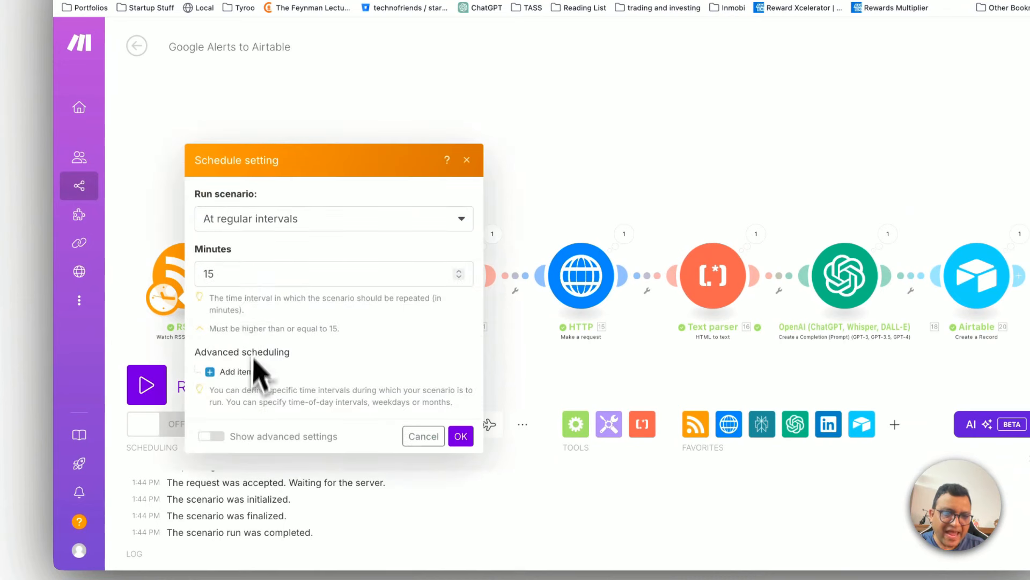
{"action": "left_click", "coordinate": [261, 275]}
{"action": "left_click", "coordinate": [338, 221]}
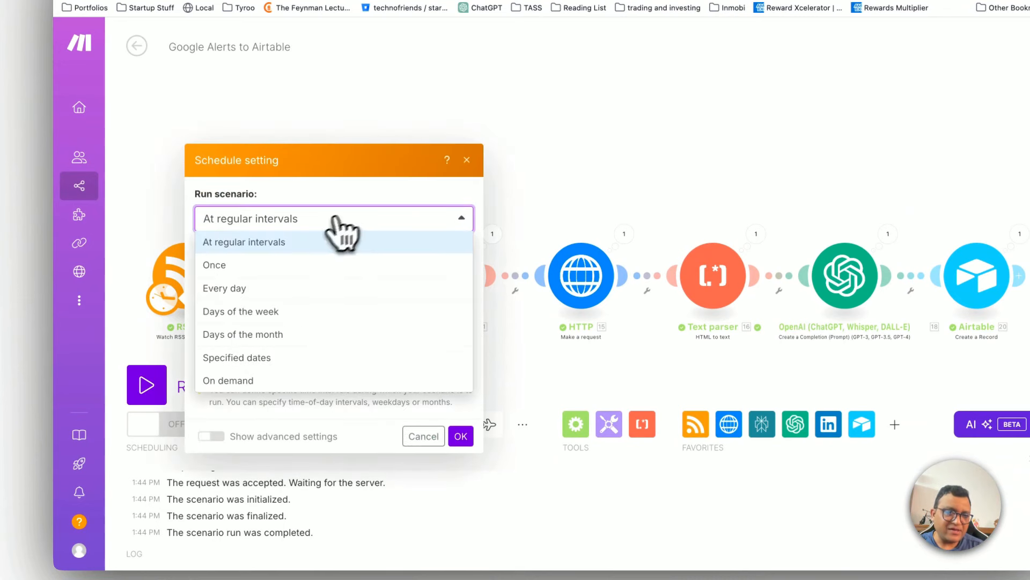
{"action": "left_click", "coordinate": [241, 285]}
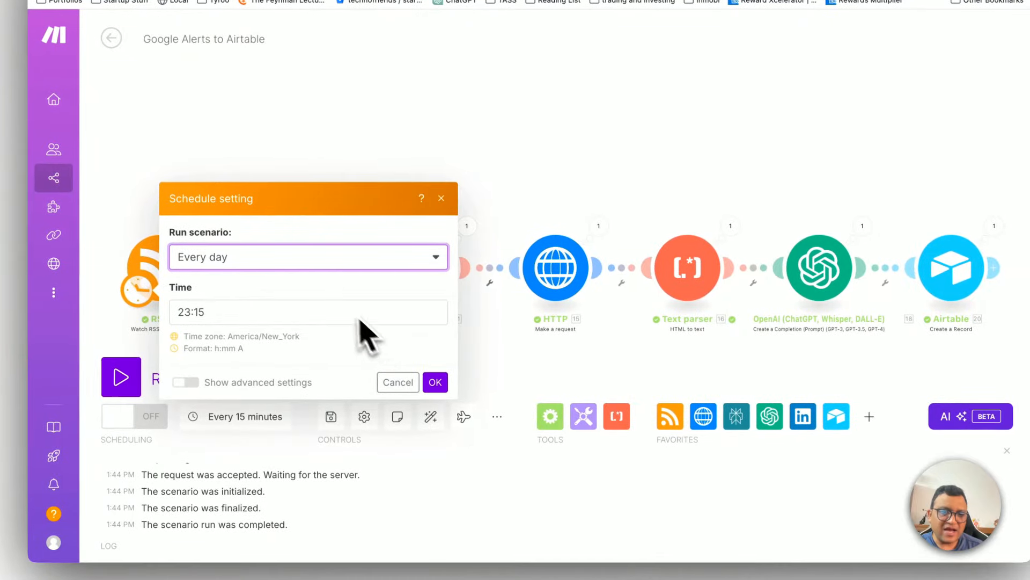
{"action": "left_click", "coordinate": [344, 263]}
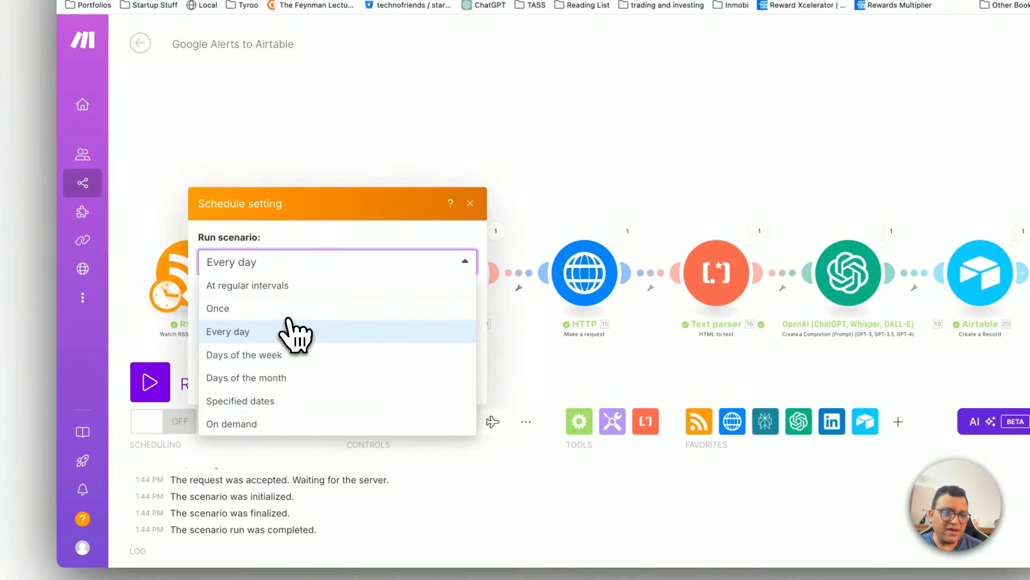
{"action": "left_click", "coordinate": [281, 280]}
Step: Set the scenario to run at regular intervals of 60 minutes and turn its scheduling on
{"action": "left_click", "coordinate": [251, 272]}
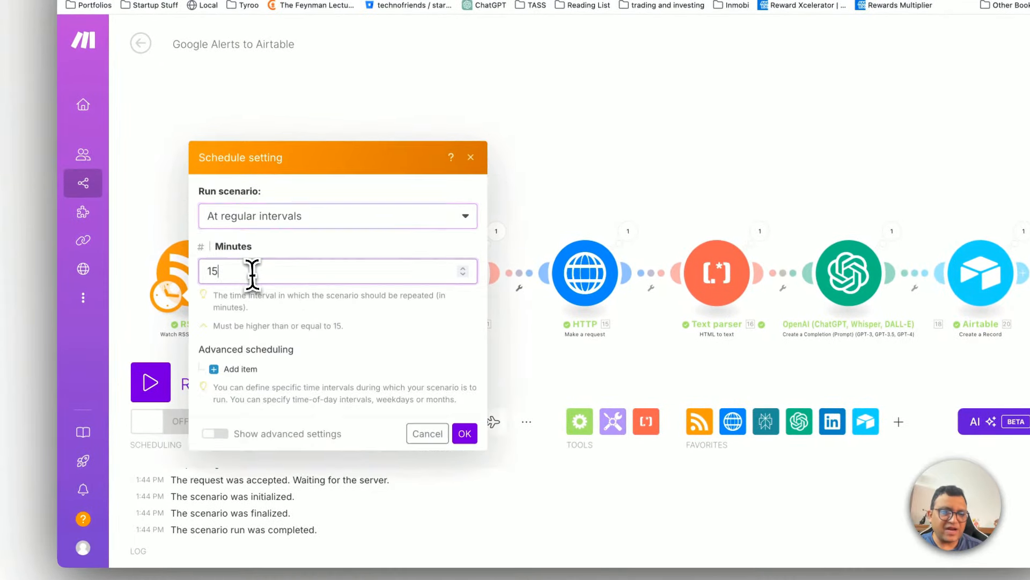
{"action": "key", "text": "BackSpace"}
{"action": "key", "text": "BackSpace"}
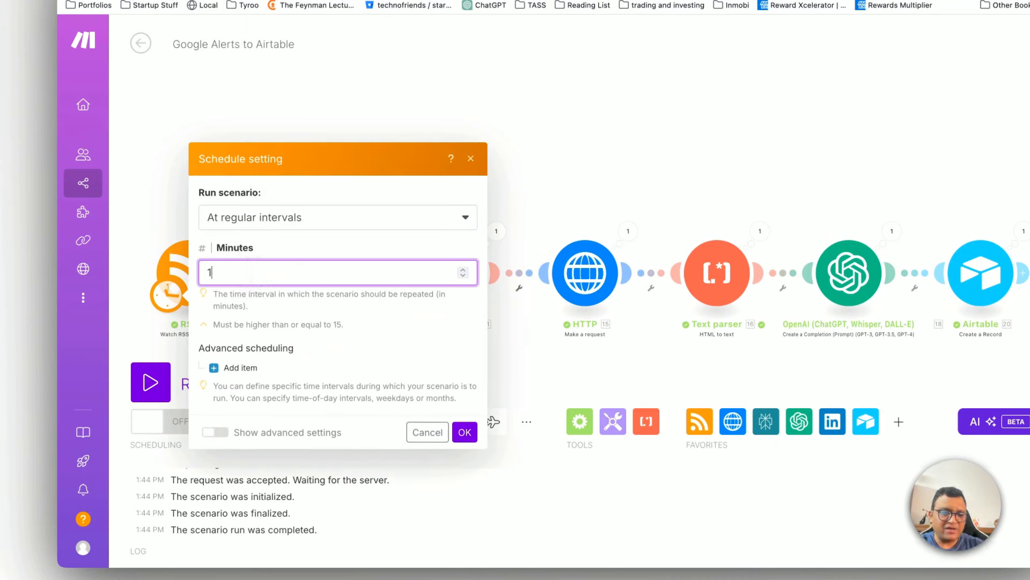
{"action": "left_click", "coordinate": [293, 293]}
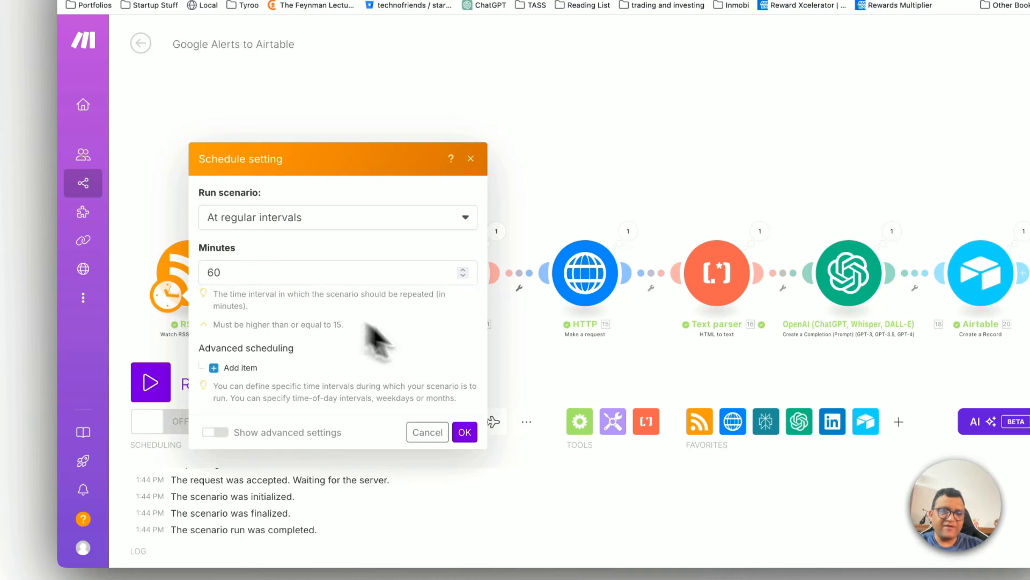
{"action": "left_click", "coordinate": [471, 434]}
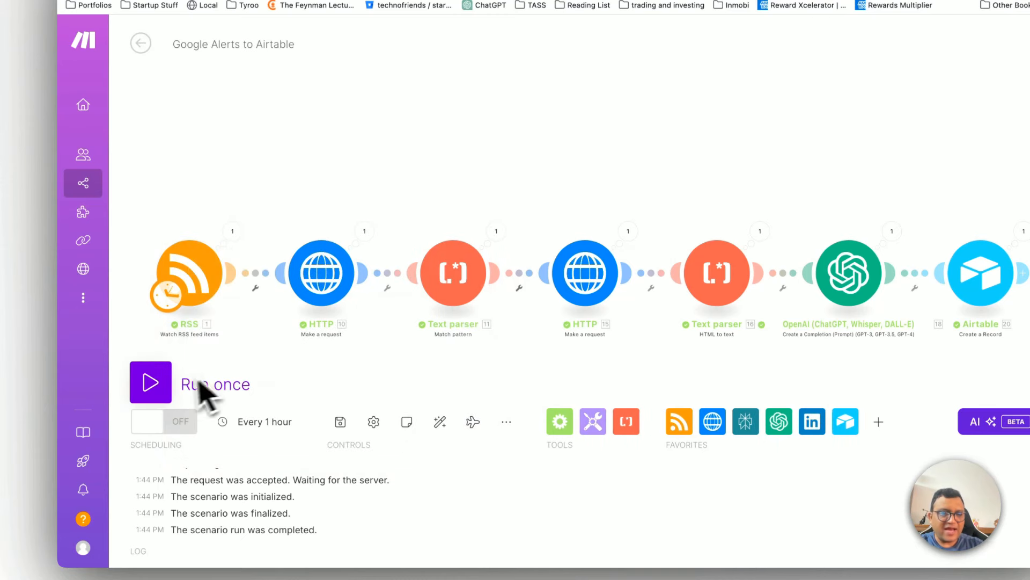
{"action": "left_click", "coordinate": [173, 427]}
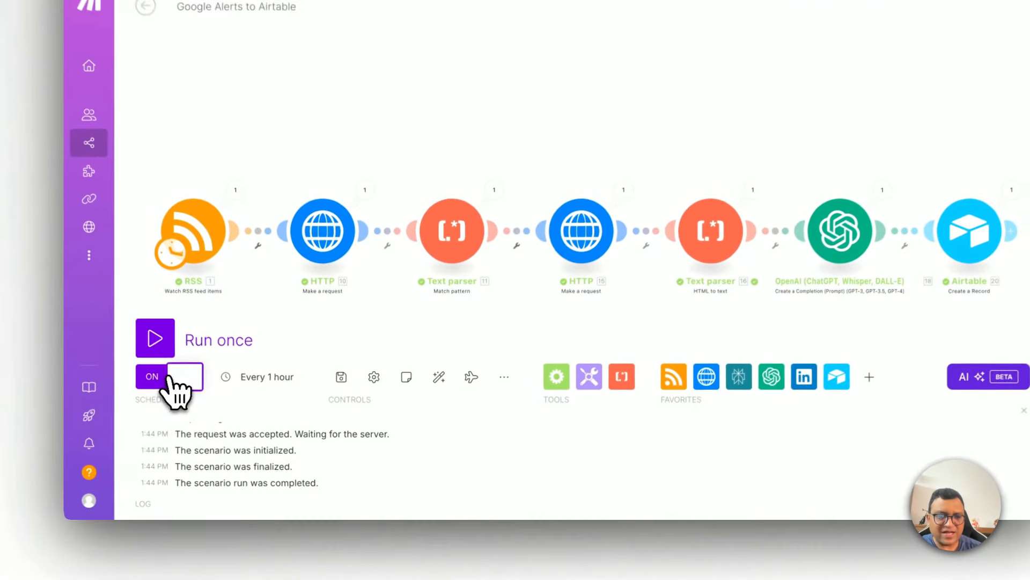
Step: Try to run the scenario once while its scheduling is on
{"action": "left_click", "coordinate": [170, 377]}
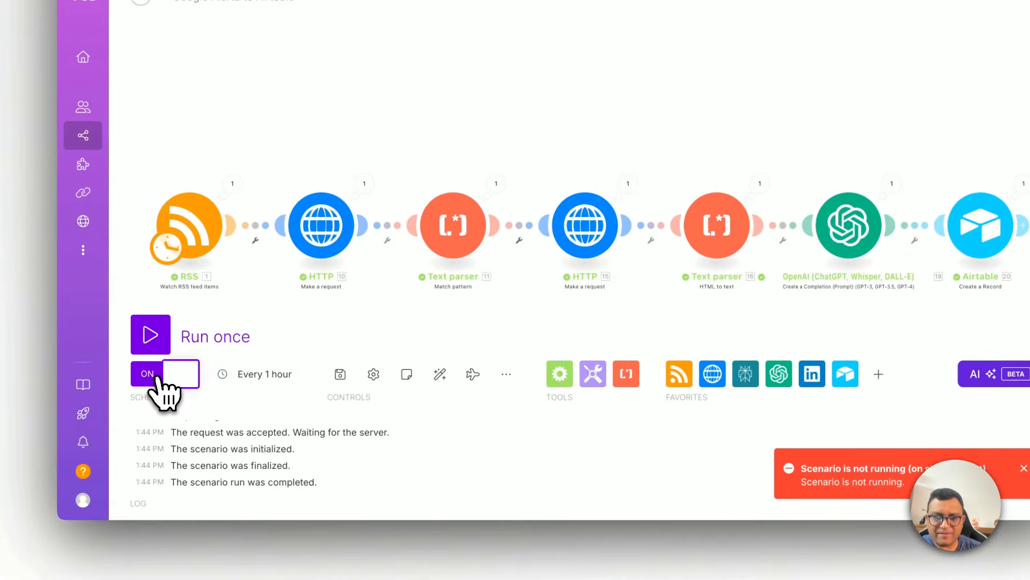
{"action": "left_click", "coordinate": [1024, 468]}
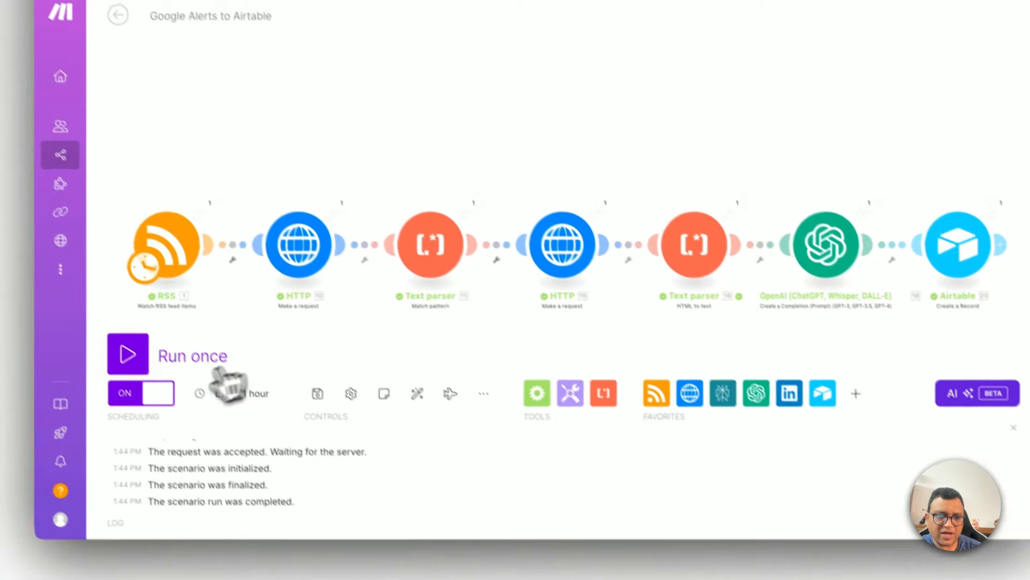
{"action": "left_click", "coordinate": [56, 374]}
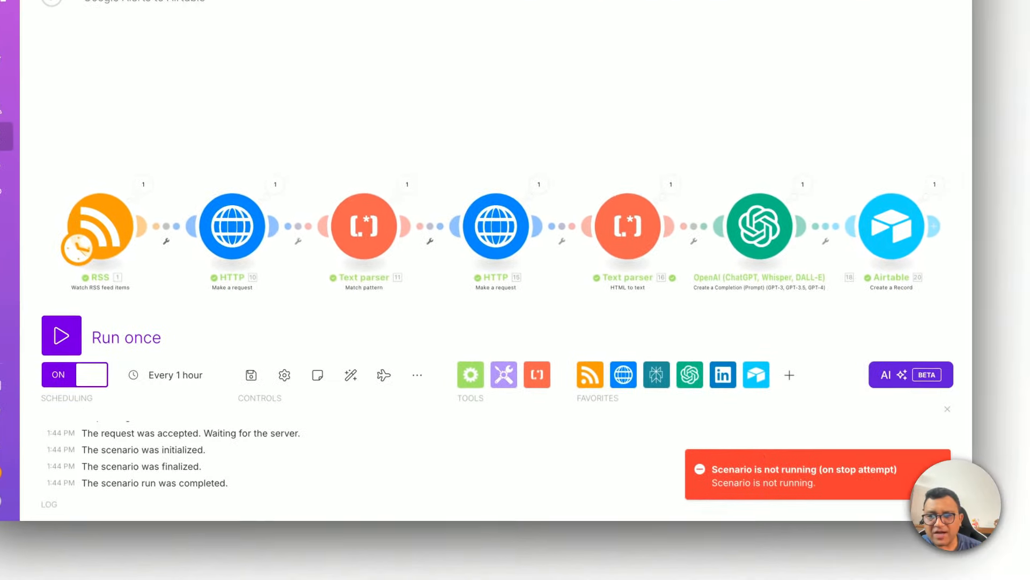
{"action": "left_click", "coordinate": [1024, 517]}
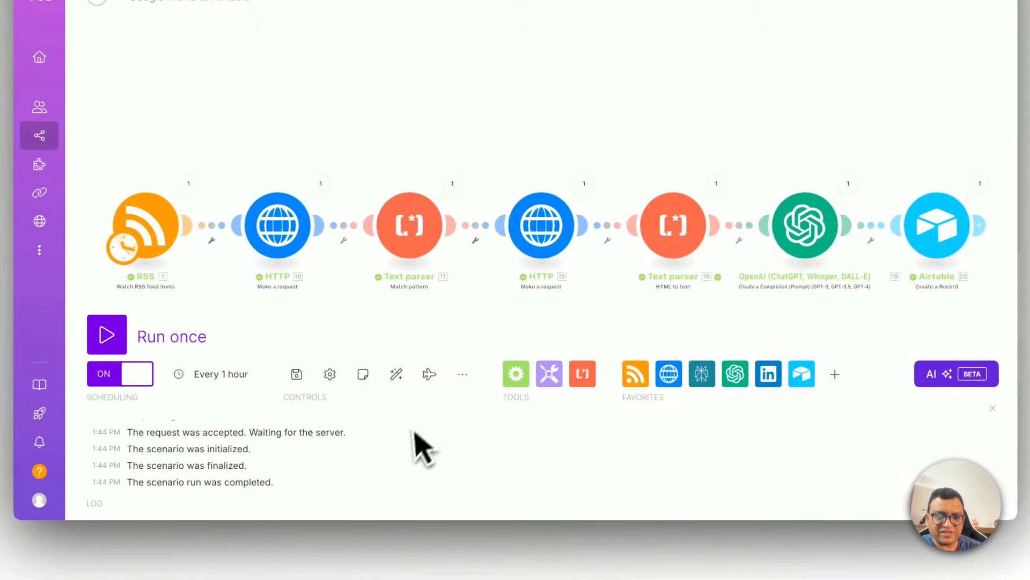